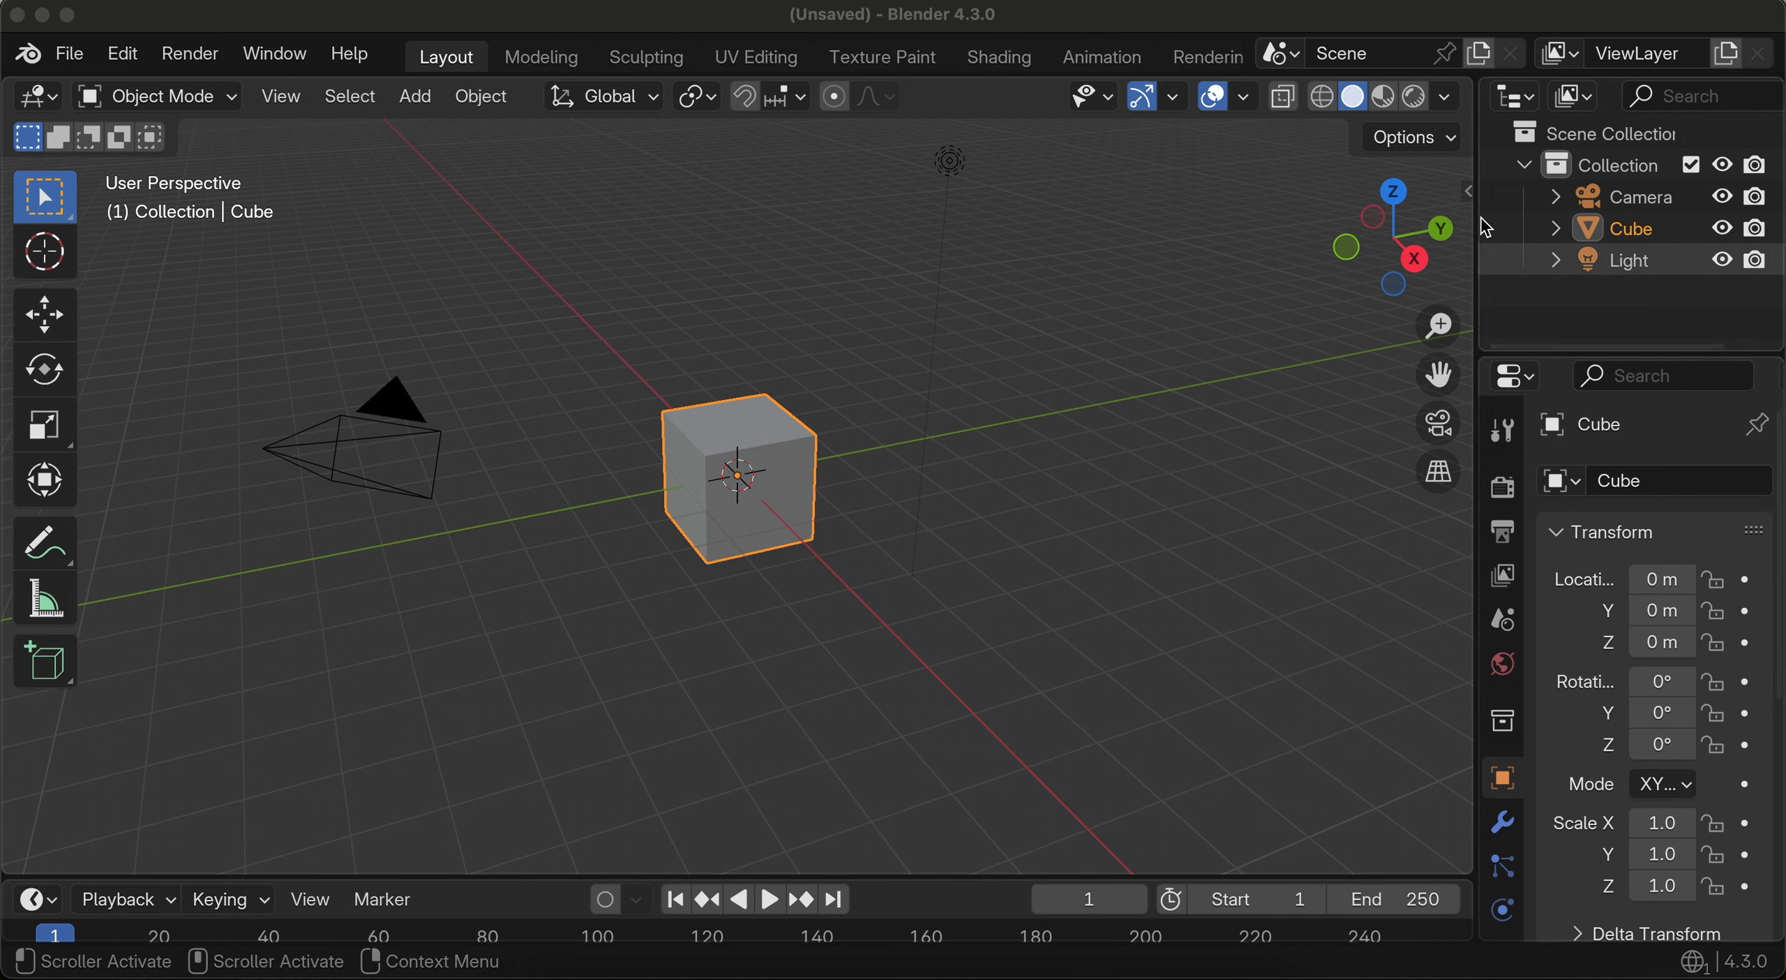
Step: Enable the Screencast Keys overlay in the 3D viewport and close the sidebar
left_click(1468, 191)
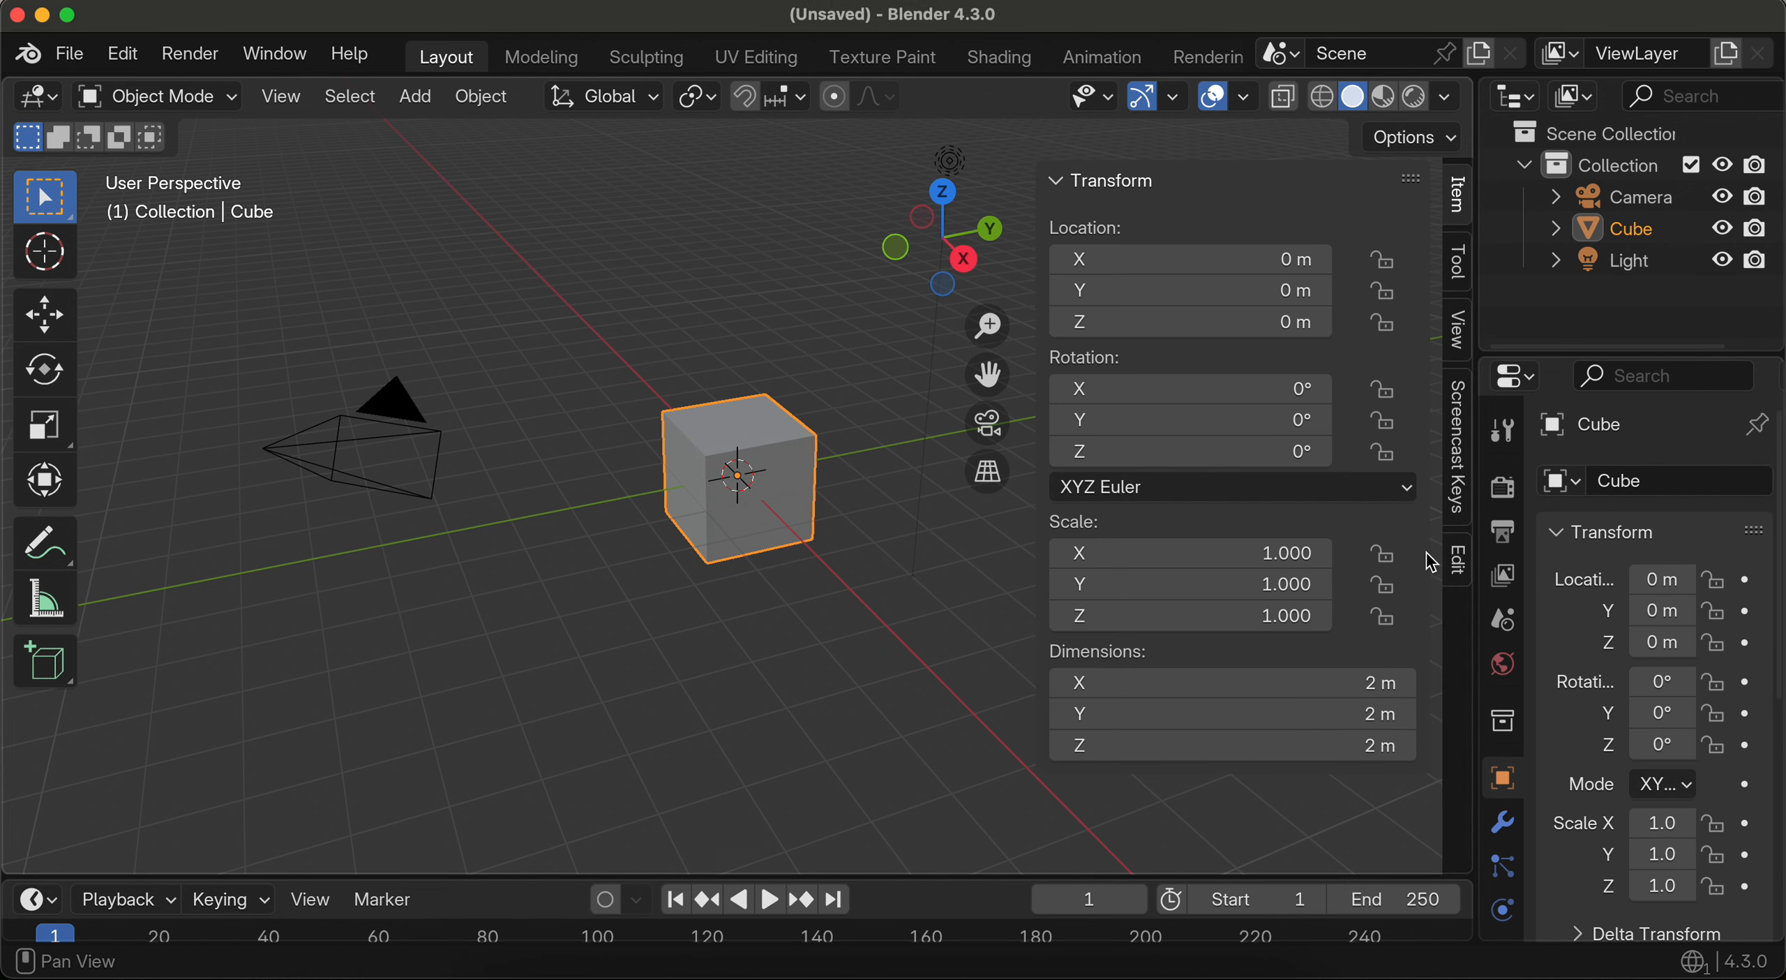
left_click(1456, 452)
left_click(1079, 181)
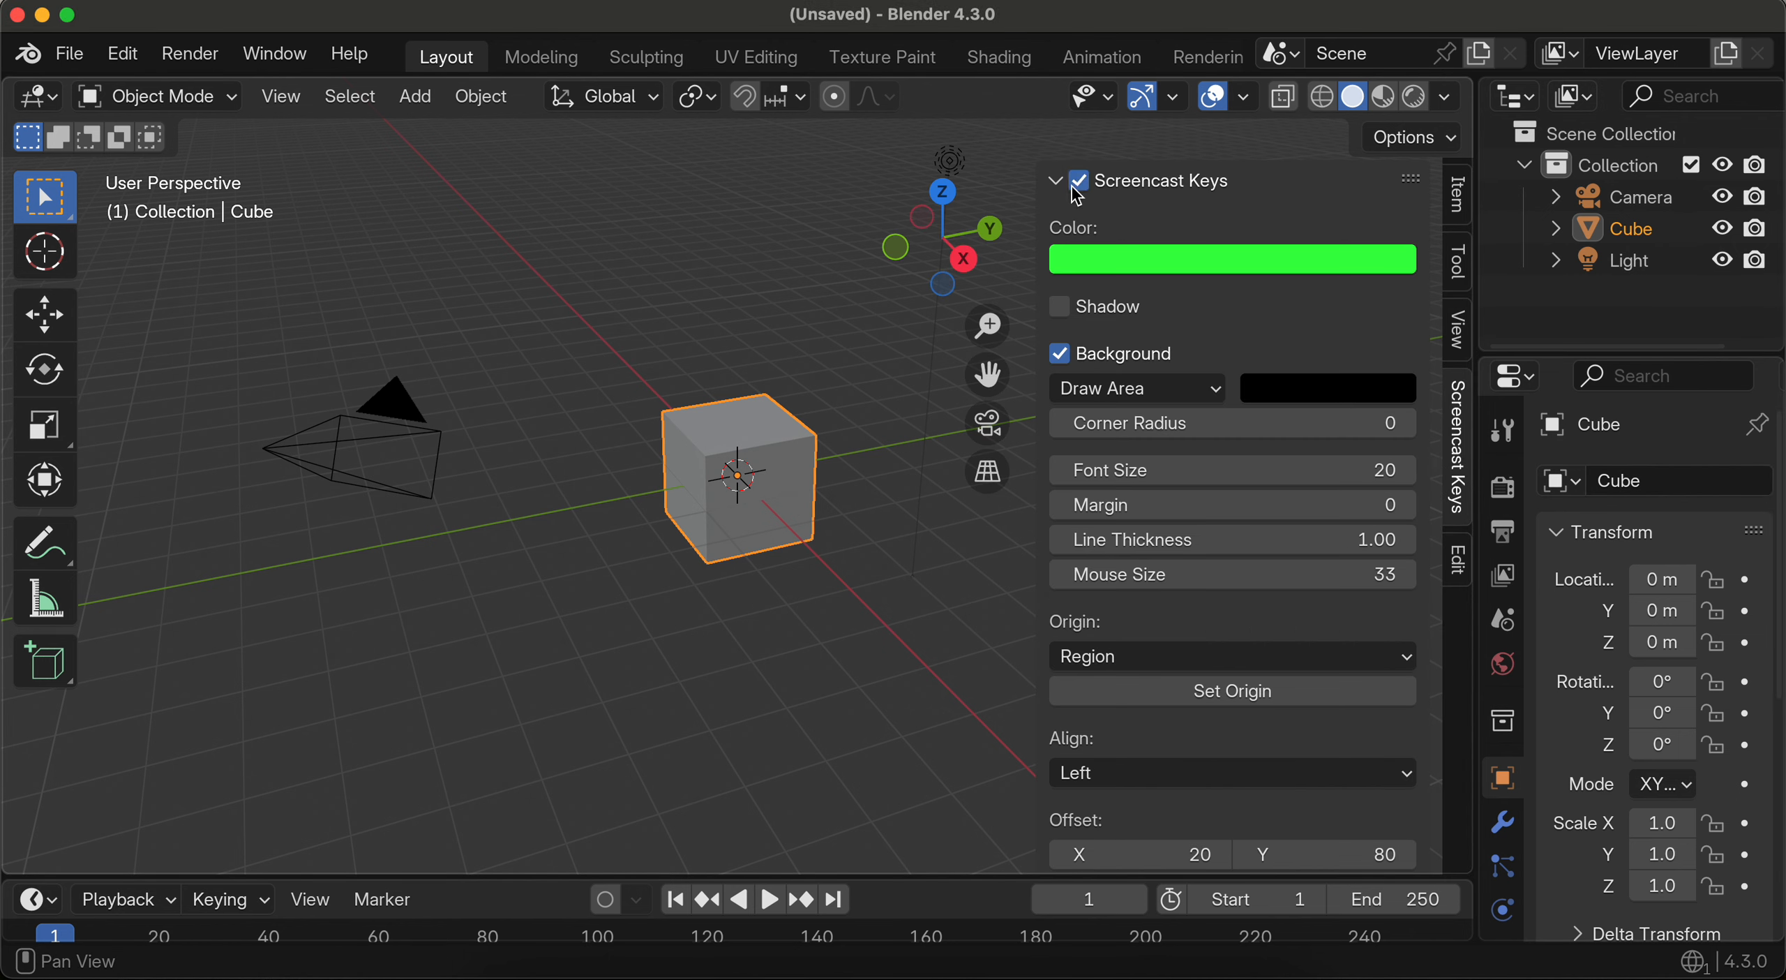
left_click(1064, 180)
left_click_drag(1038, 176, 1396, 181)
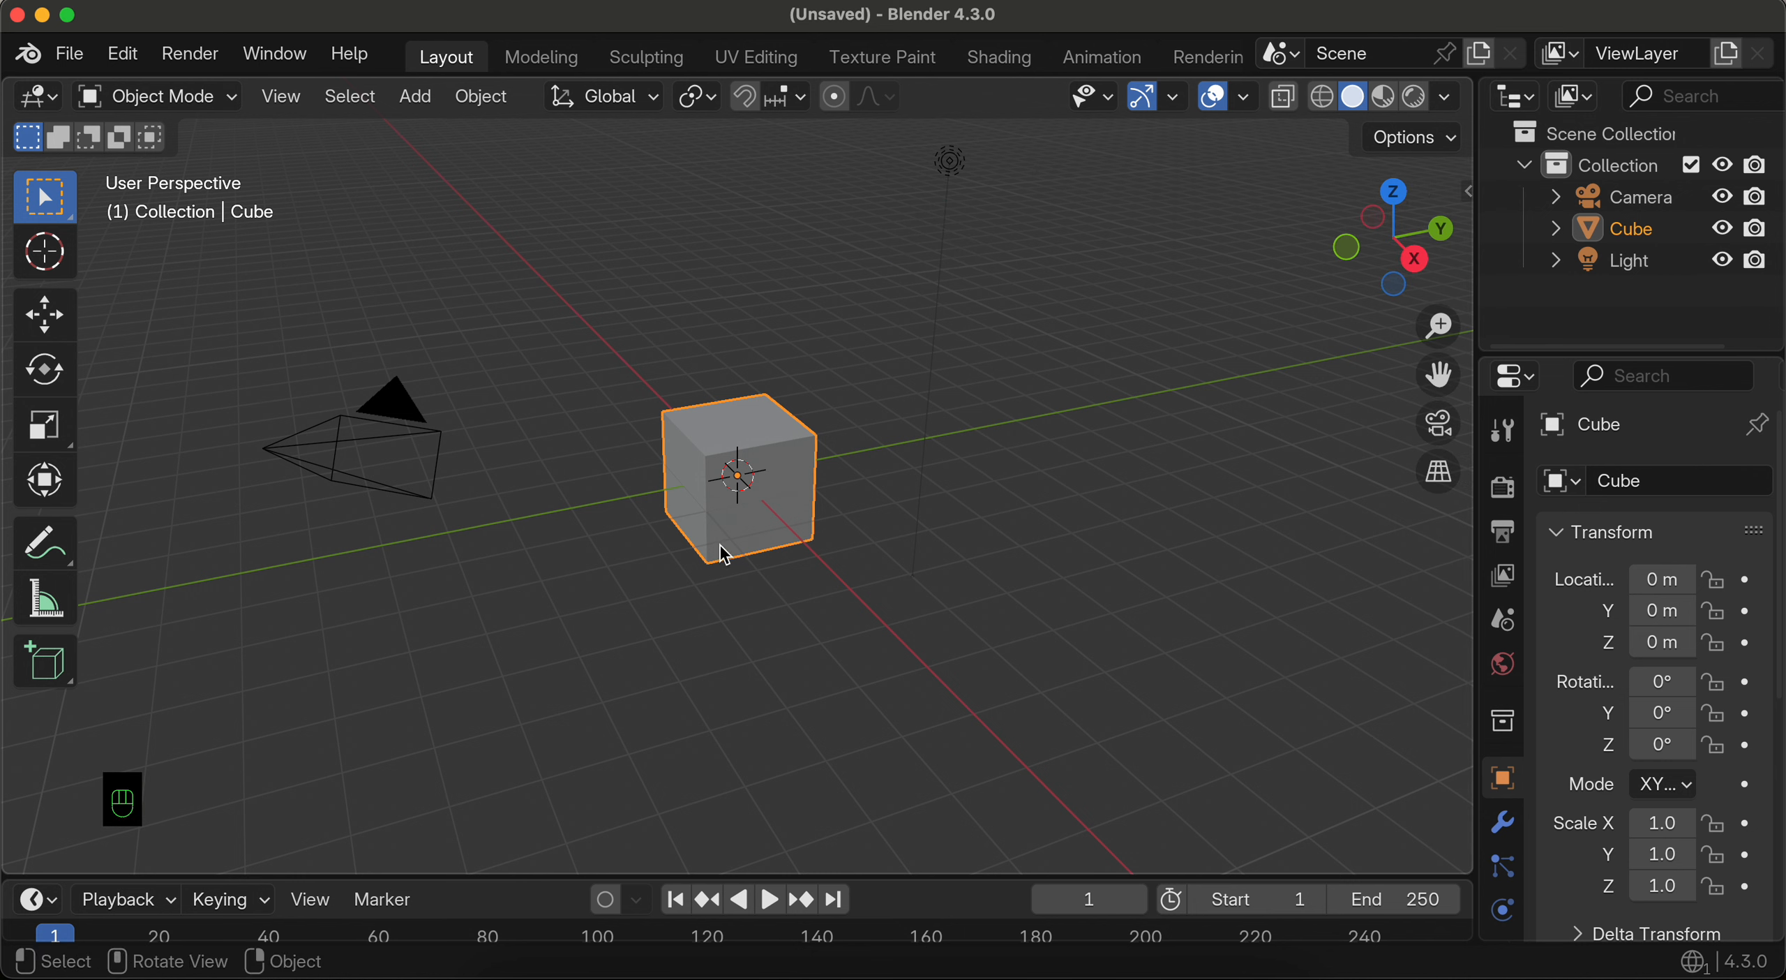
Step: Delete the default cube from the scene
left_click(725, 501)
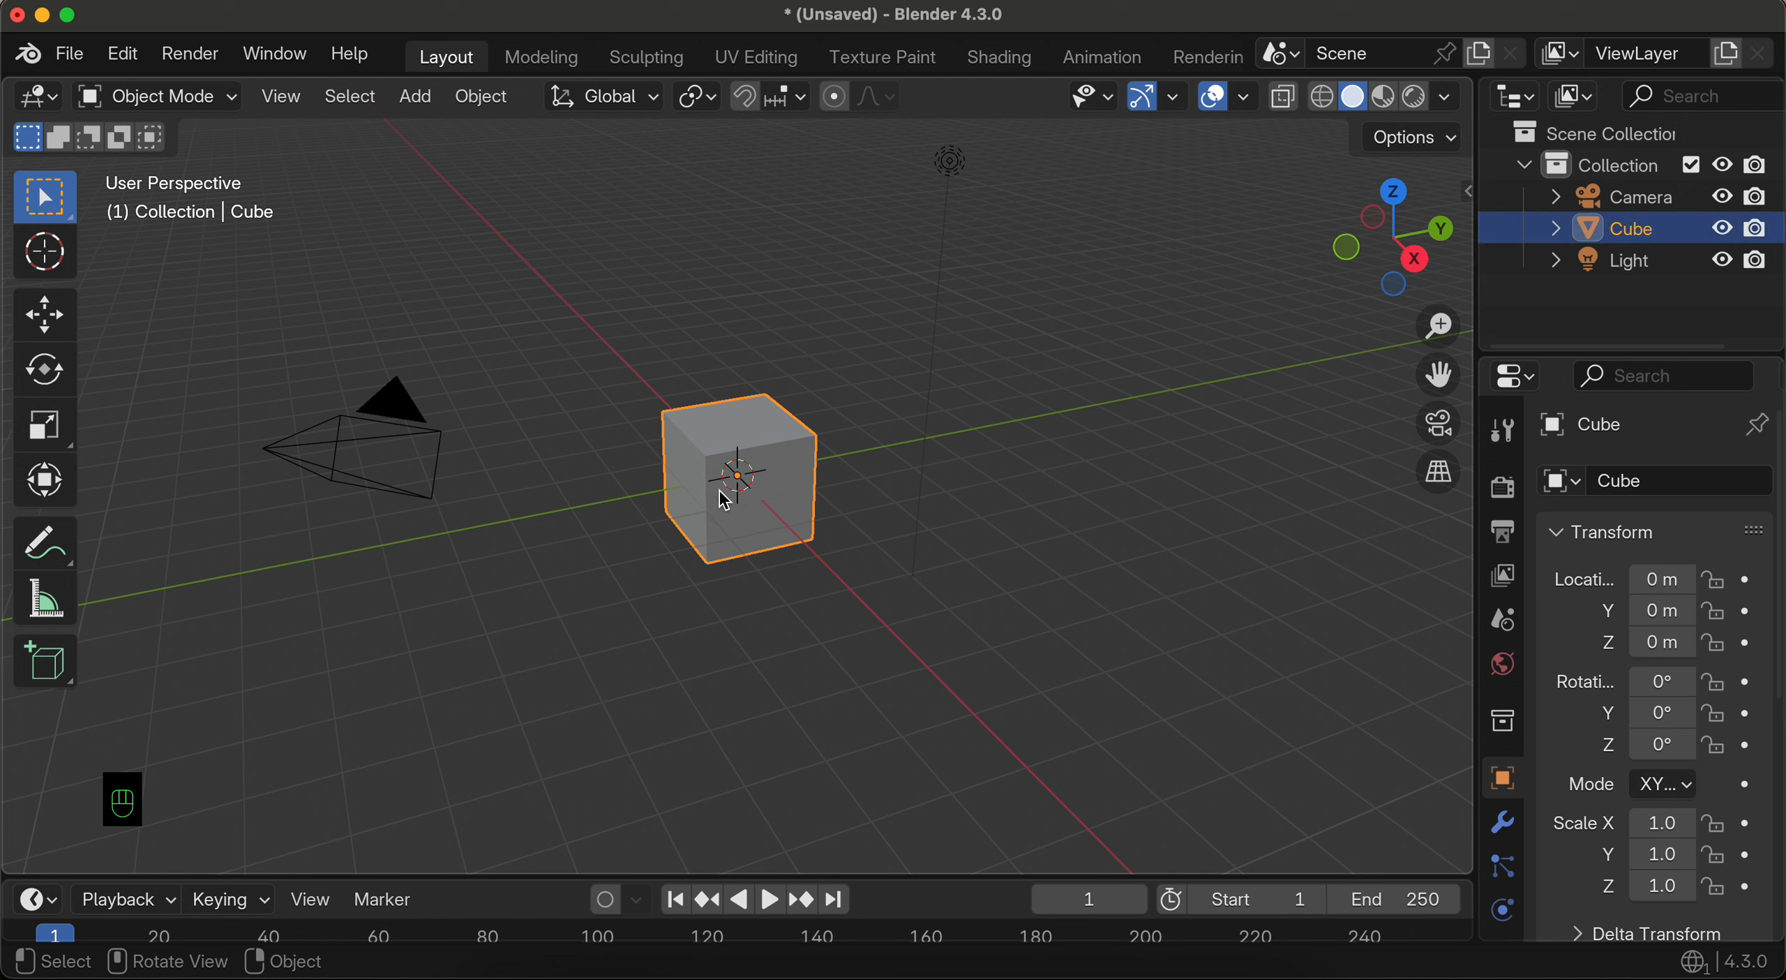
key("x")
left_click(680, 495)
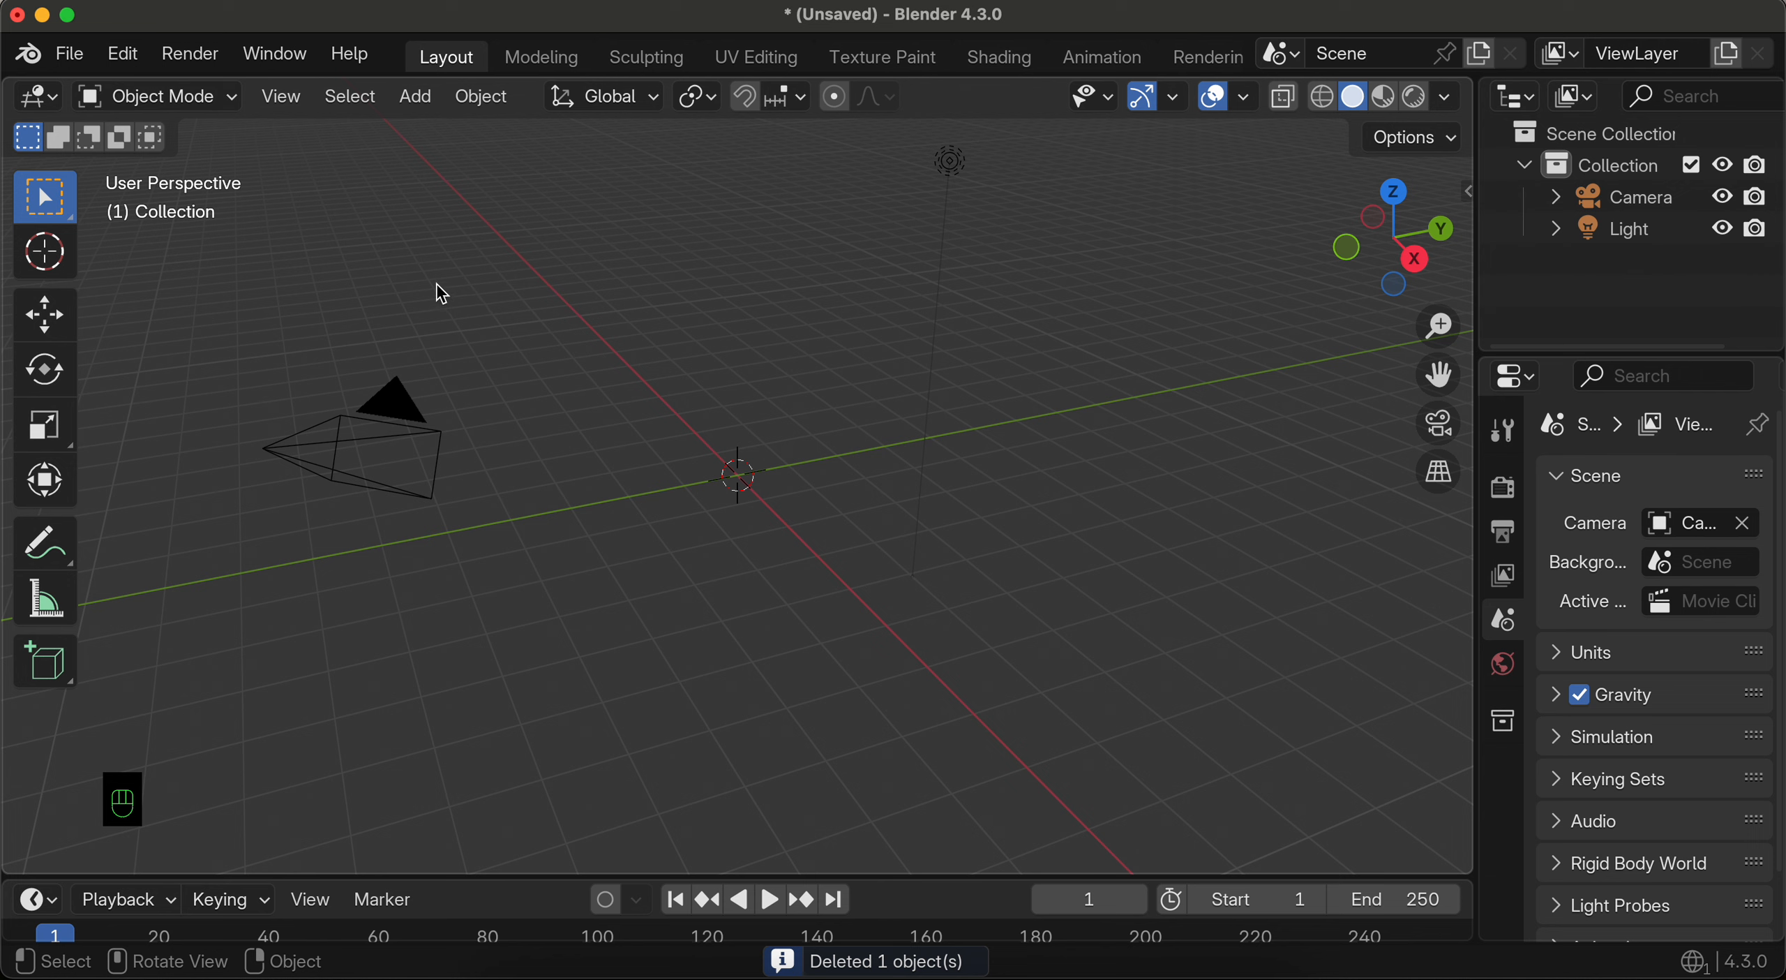
Step: Add a torus mesh at the world origin
left_click(413, 111)
mouse_move(446, 134)
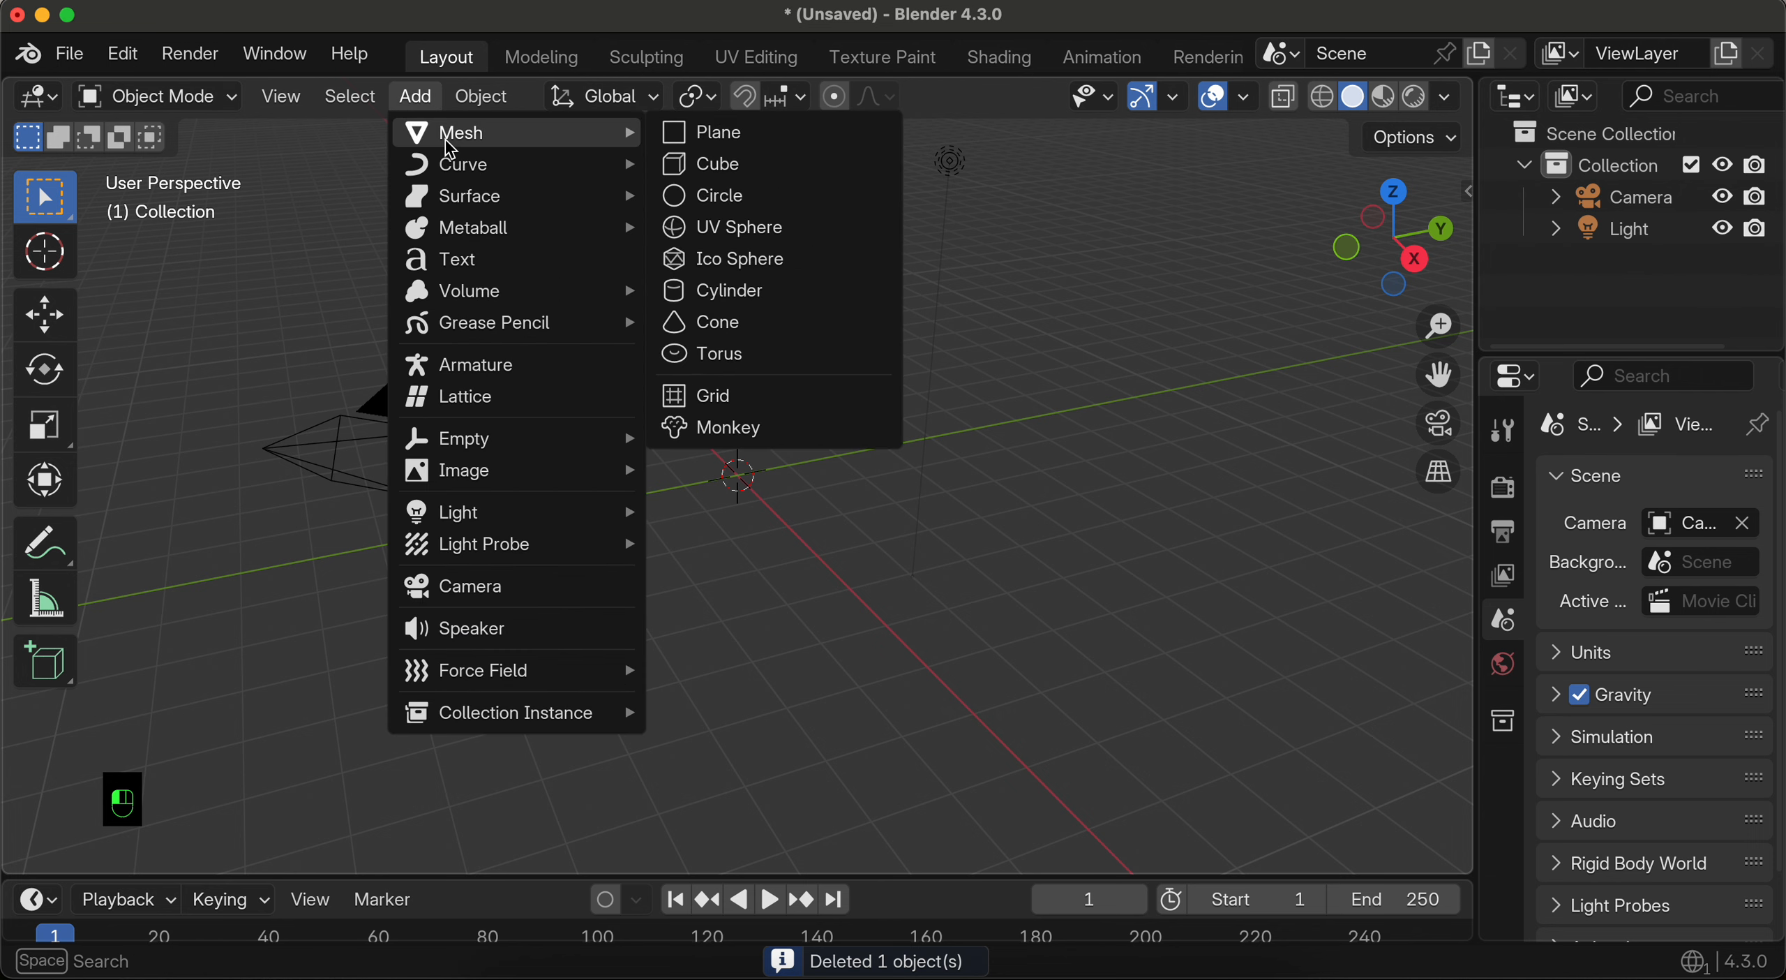
left_click(744, 357)
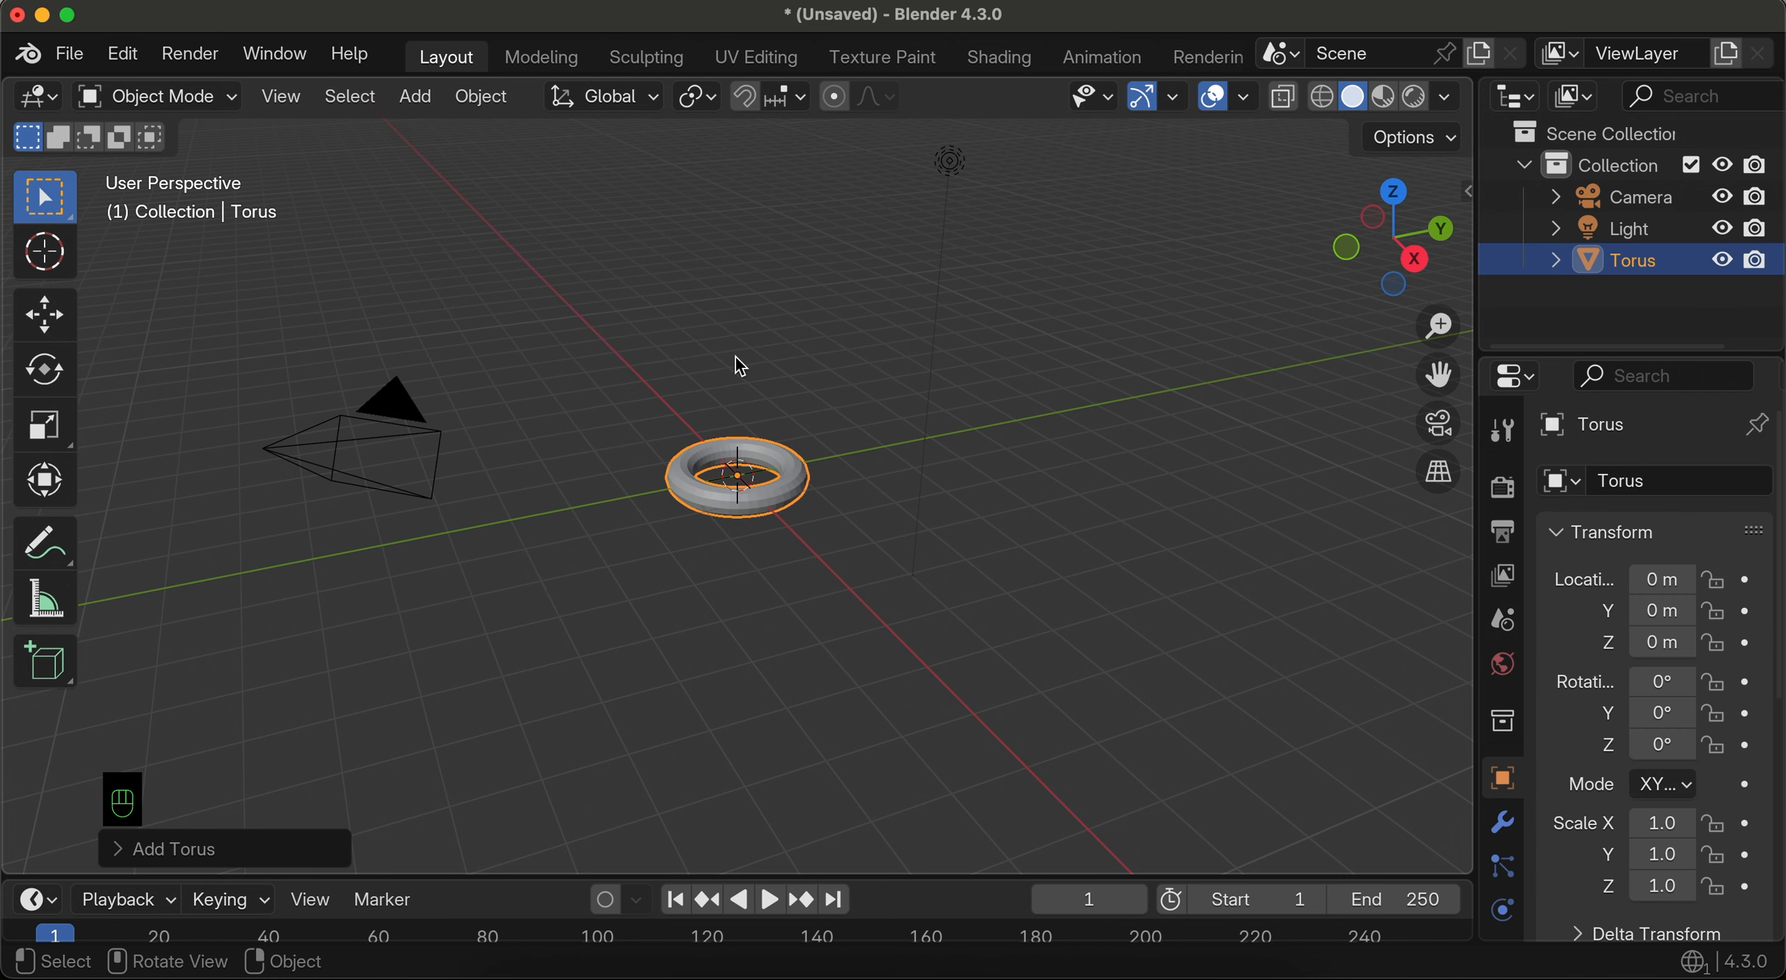
Step: Set the new torus to 32 major segments and a major radius of 0.39 m
left_click(224, 862)
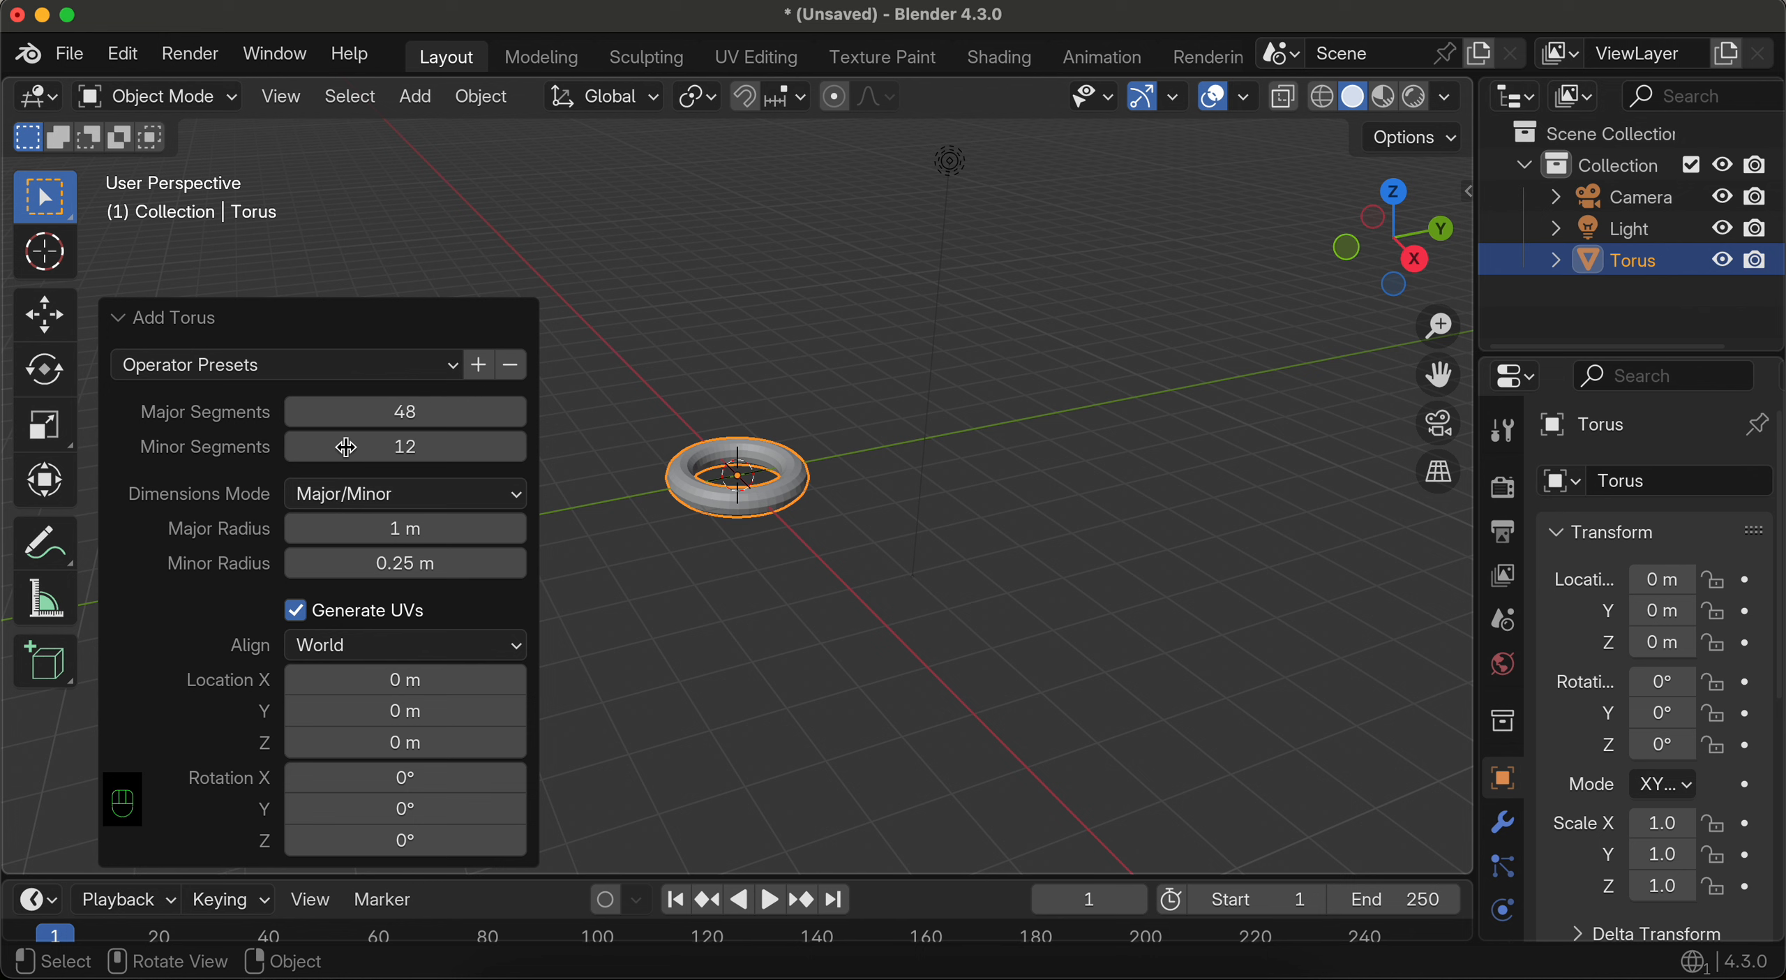
left_click(441, 410)
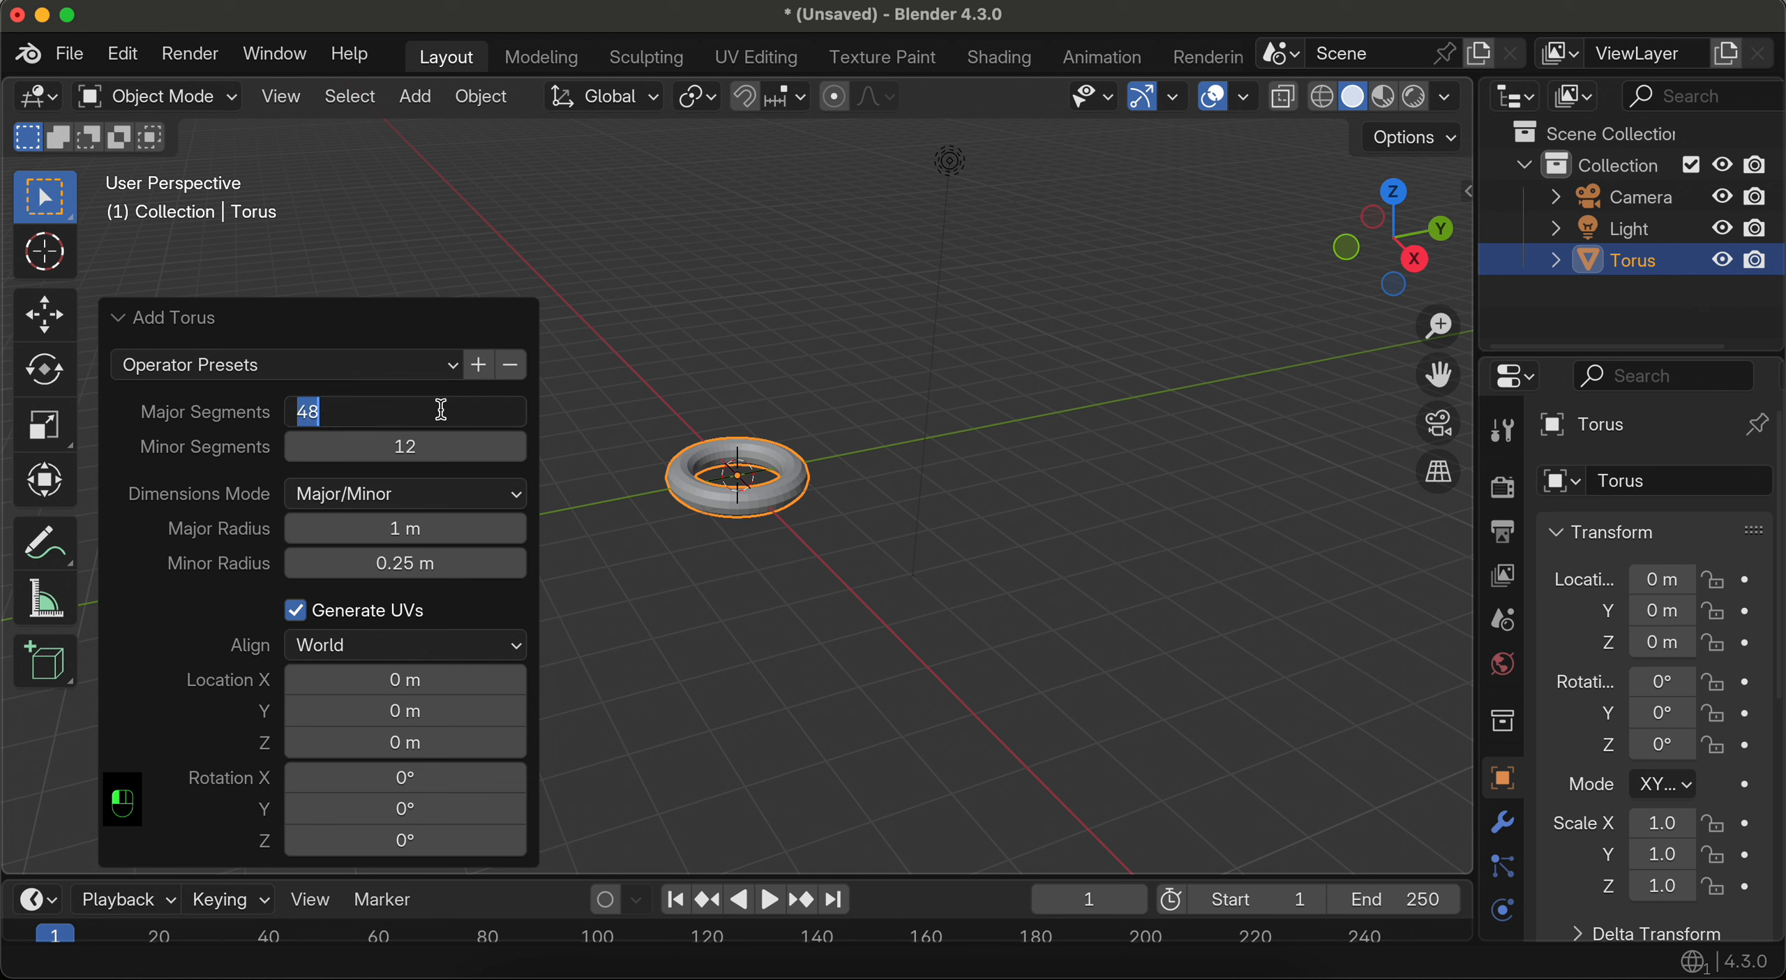
type("32")
key("Return")
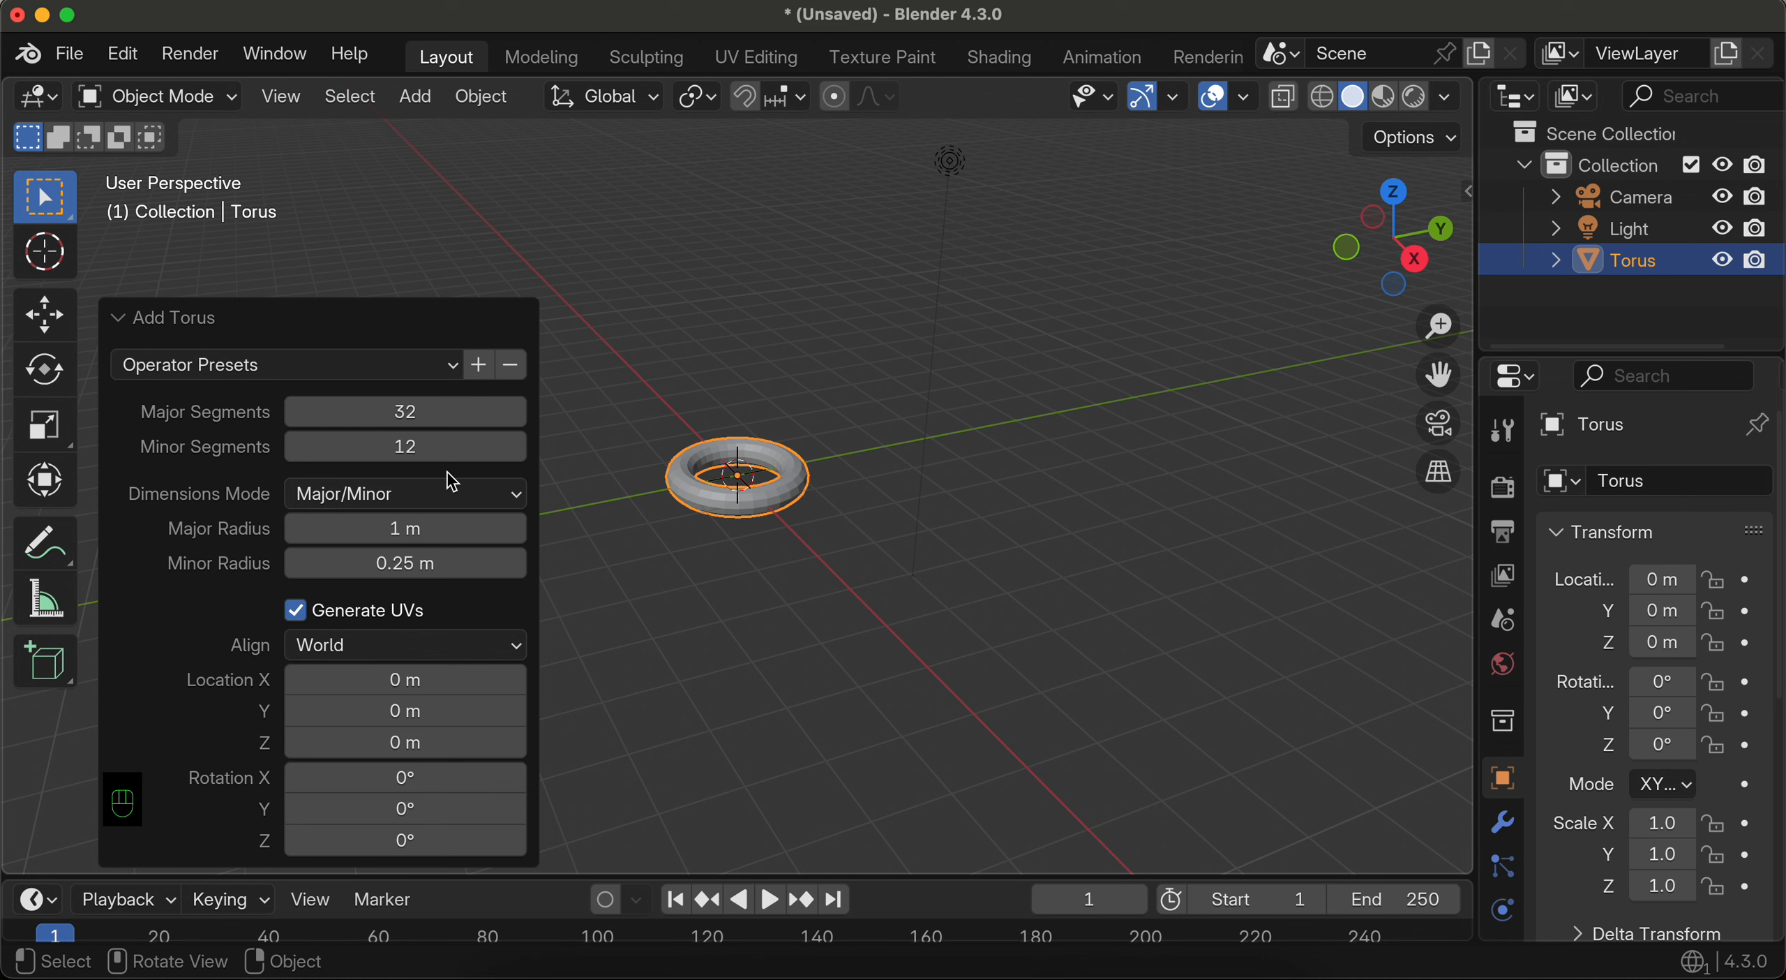
double_click(446, 528)
type("0.")
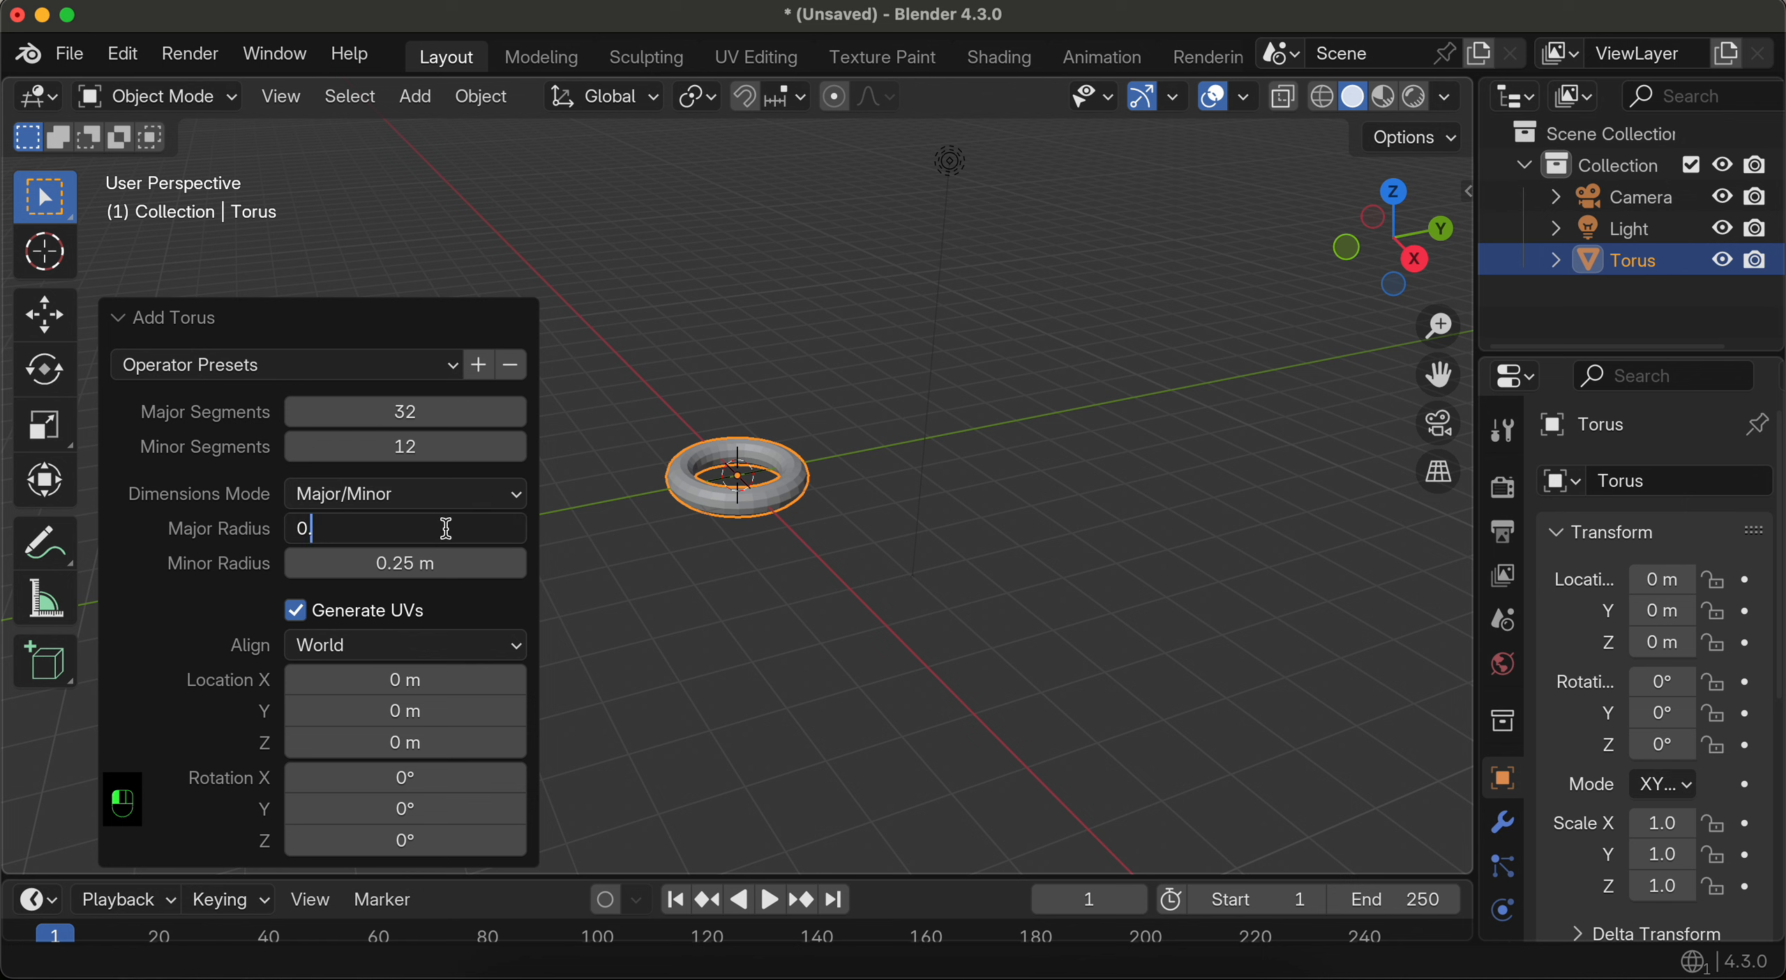
type("39")
key("Return")
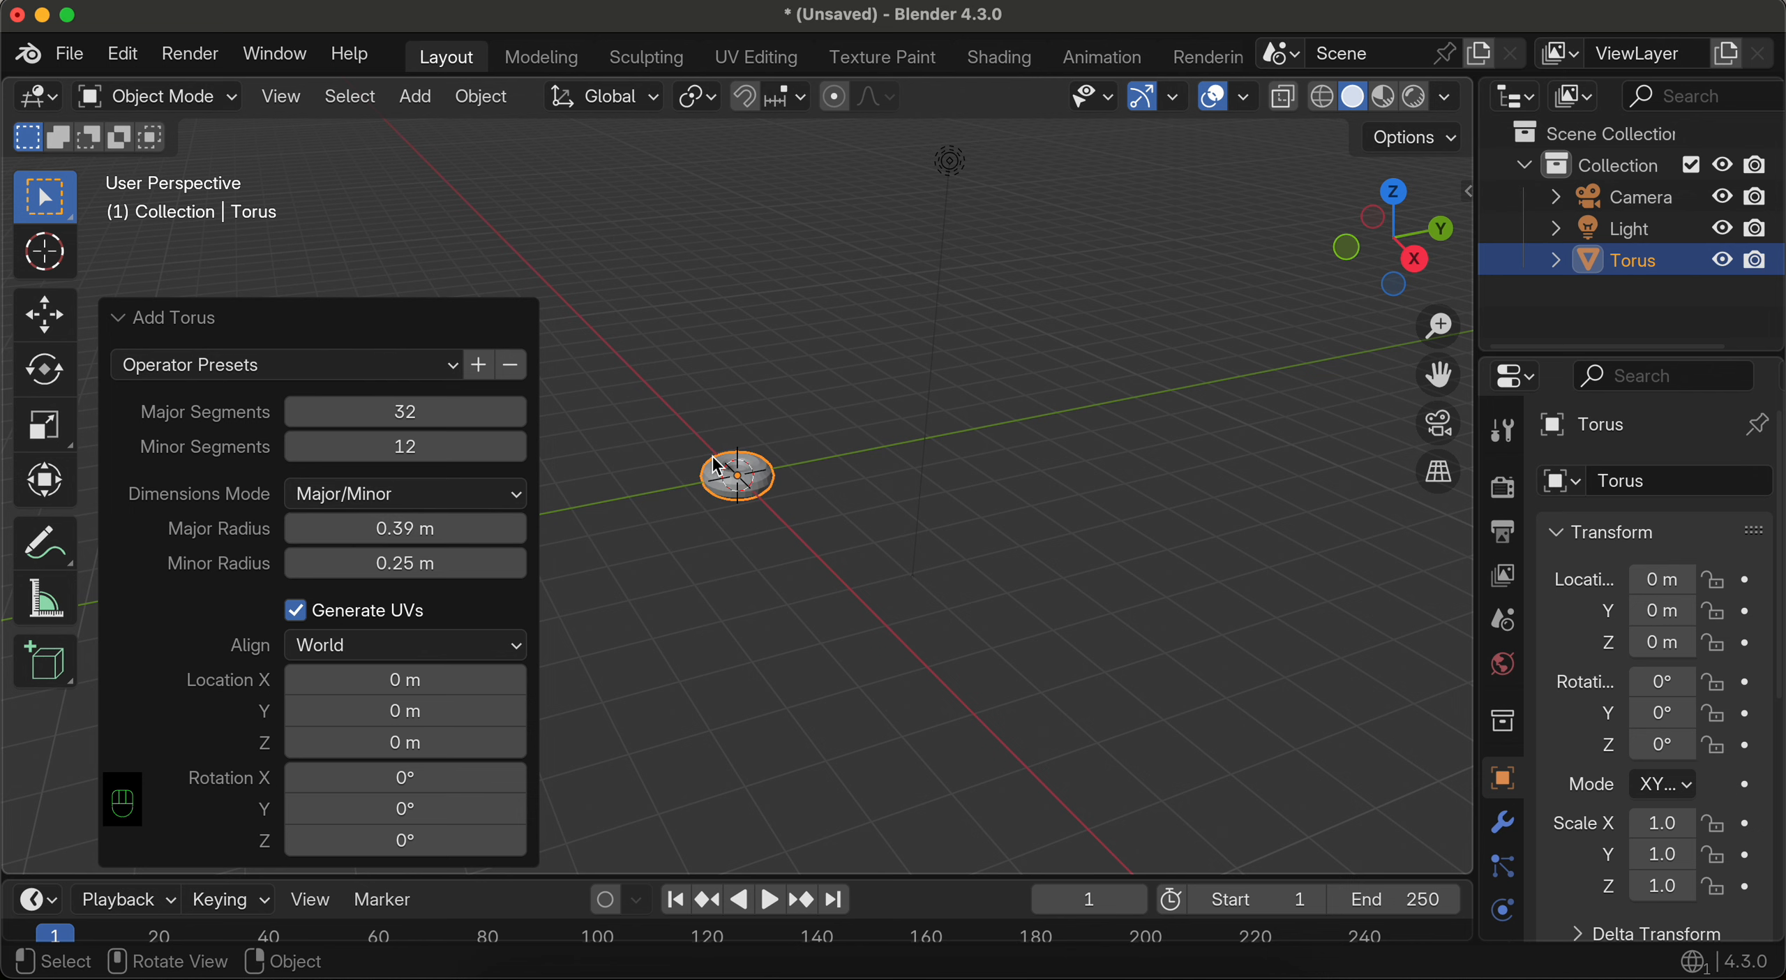
Step: Apply Shade Smooth to the torus
scroll(717, 463, "up", 10)
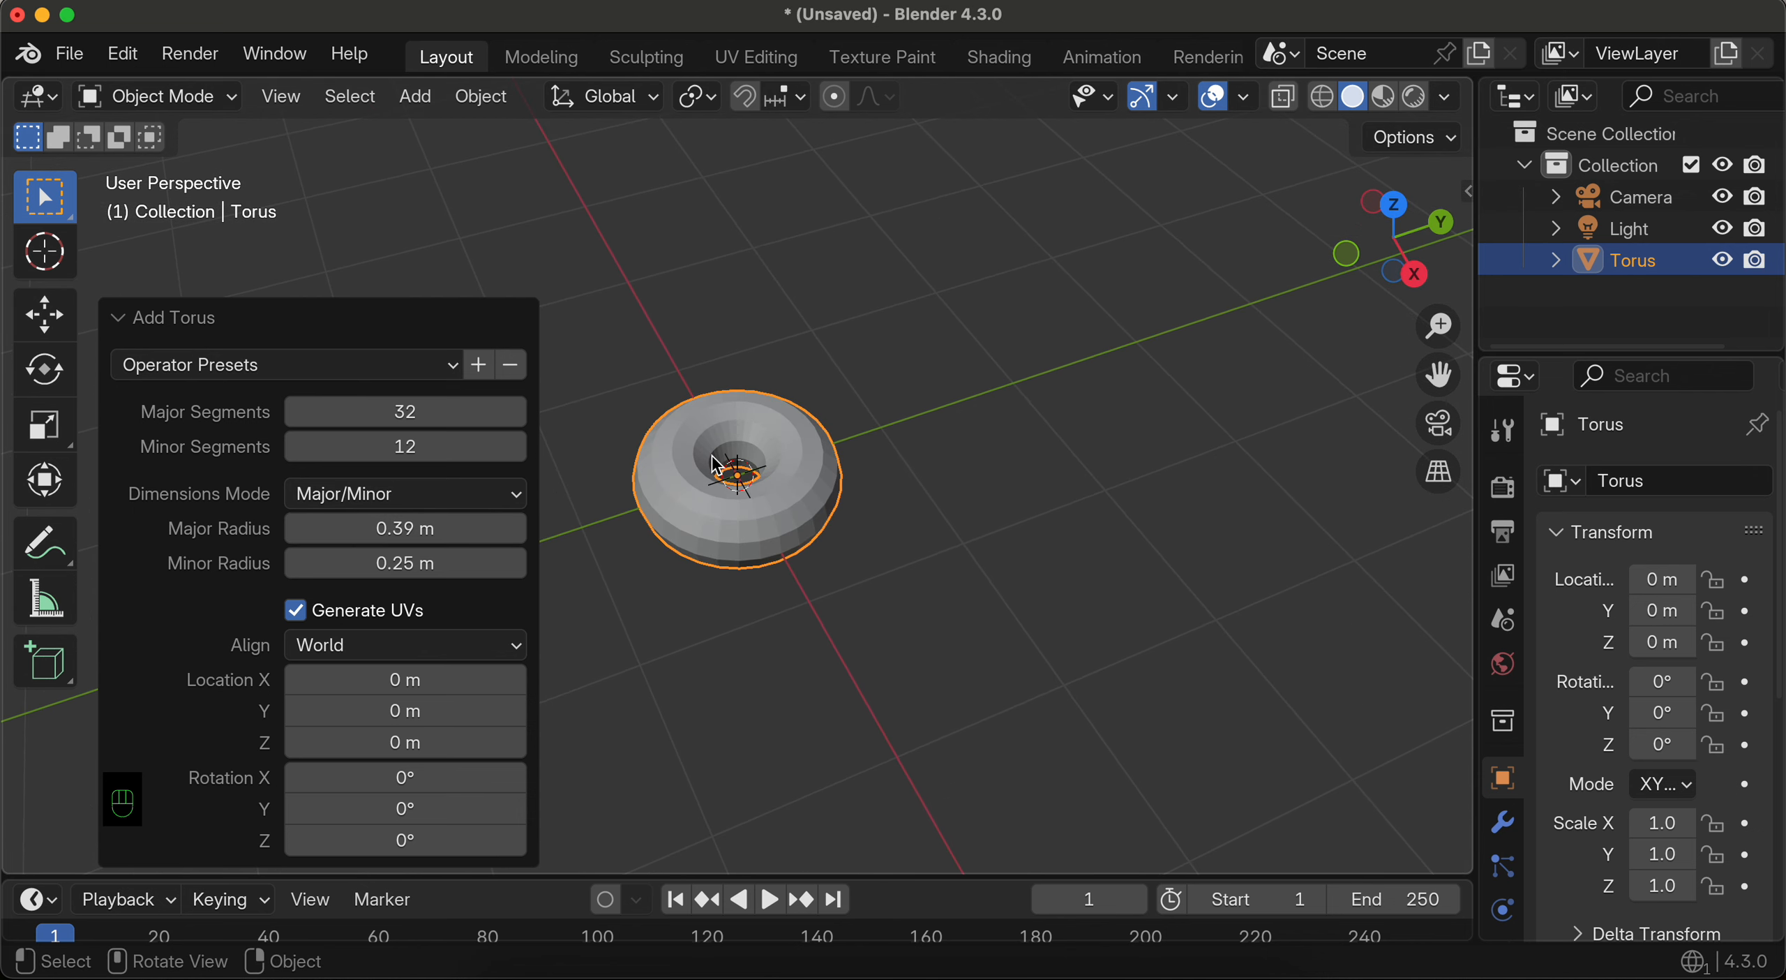
right_click(691, 485)
mouse_move(691, 486)
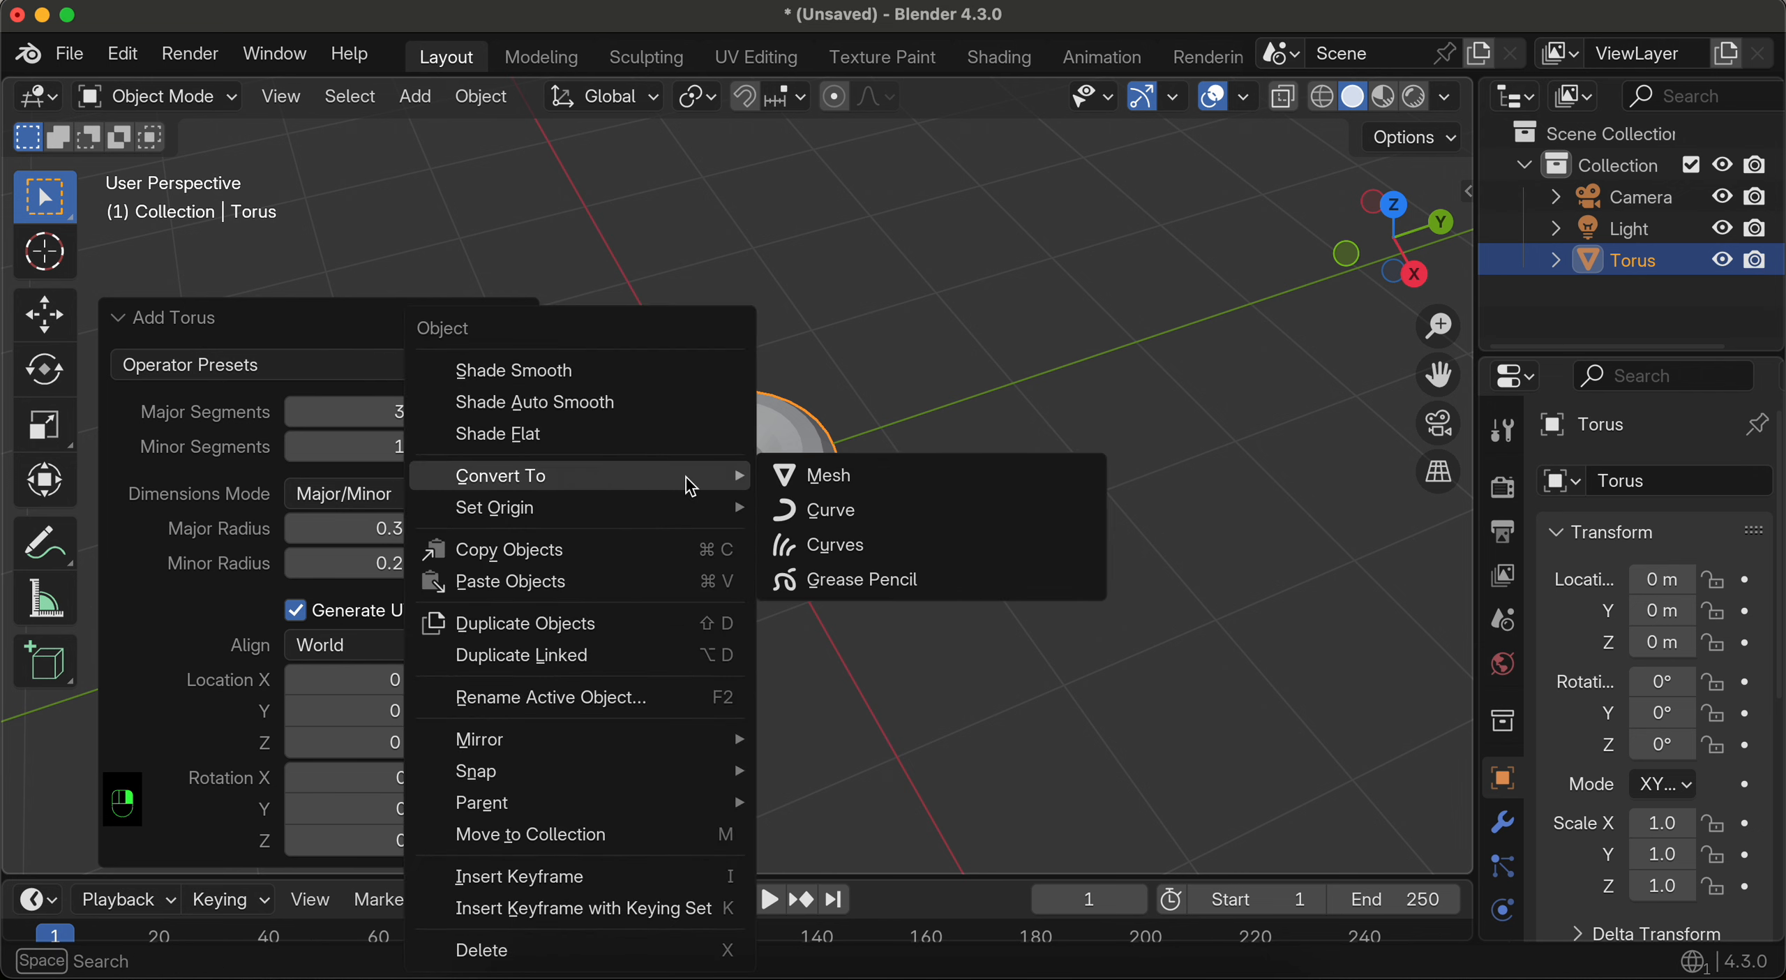
left_click(582, 369)
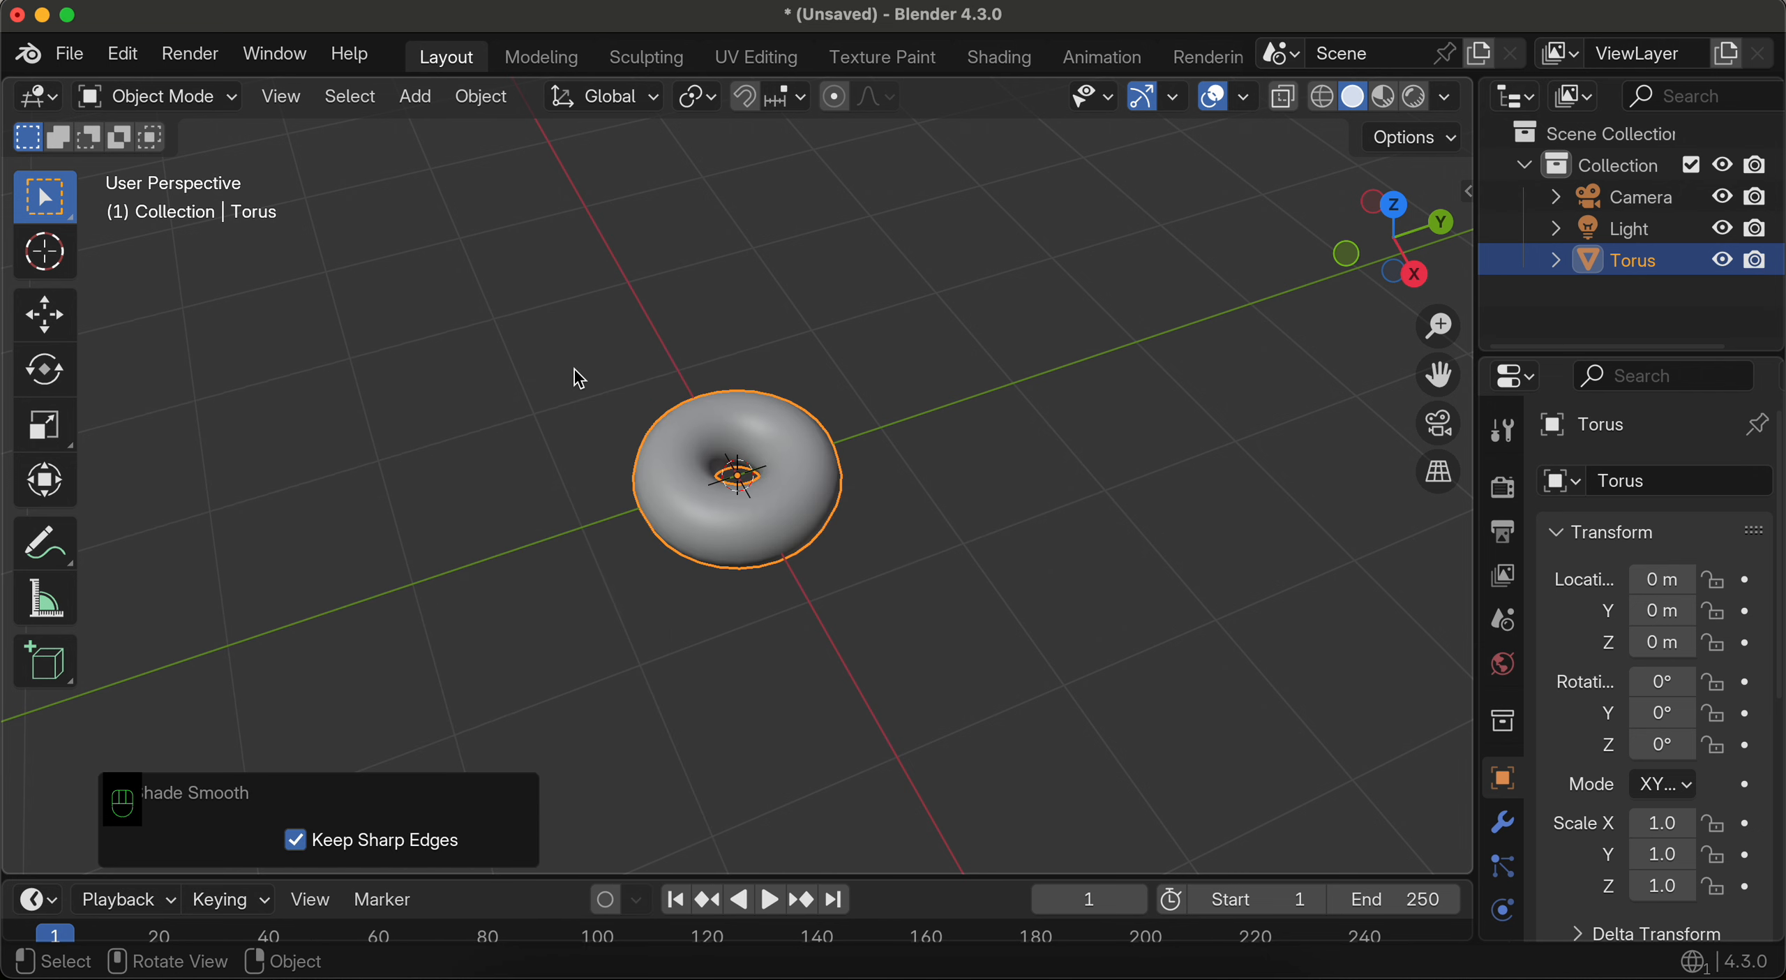
Step: Add a Subdivision Surface modifier to the torus
left_click(1502, 822)
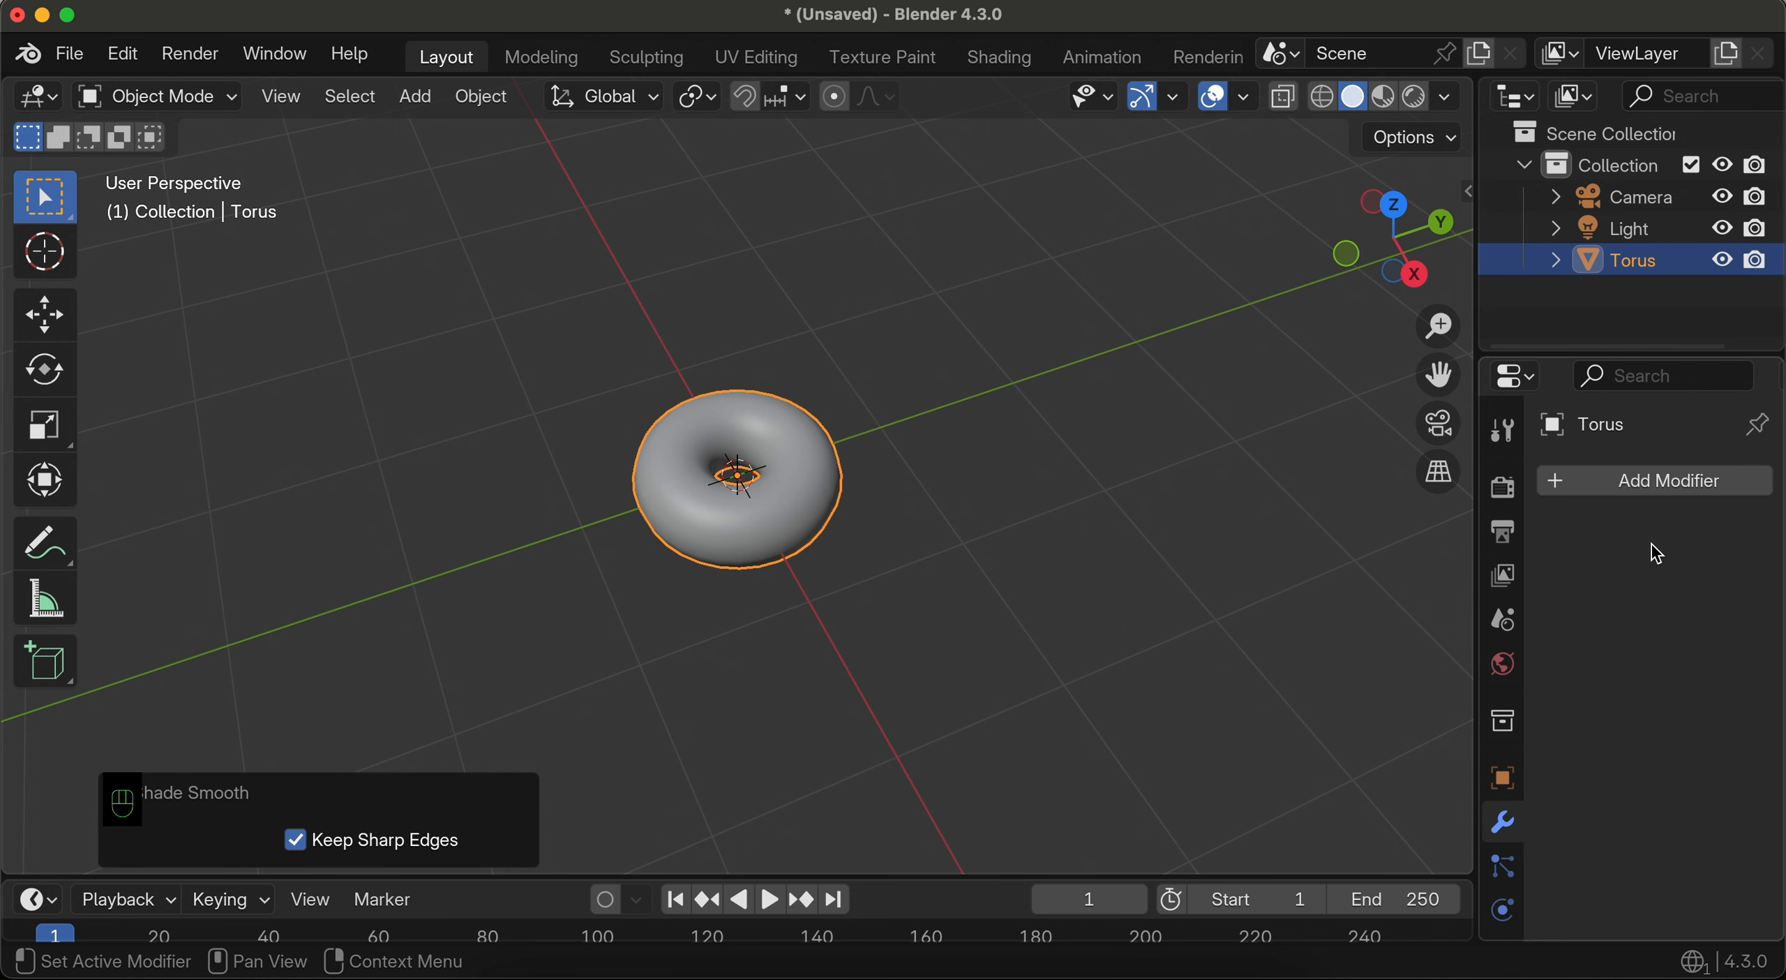
left_click(1623, 497)
type("s")
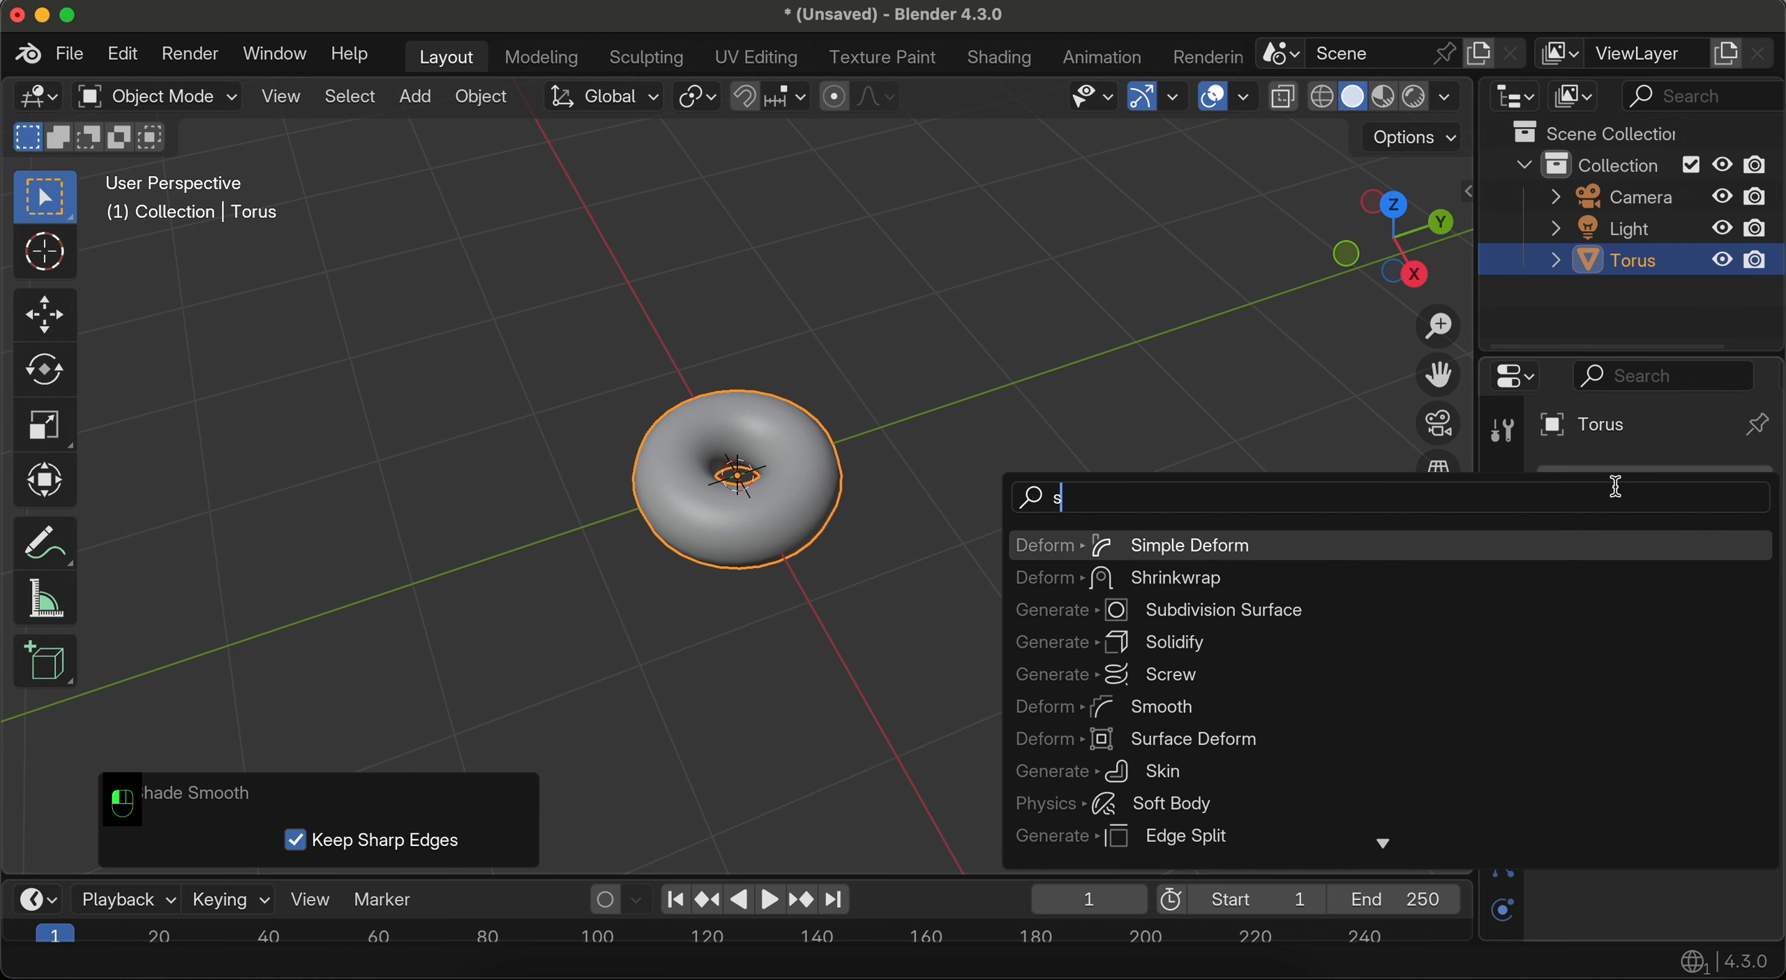
type("ubd")
key("Return")
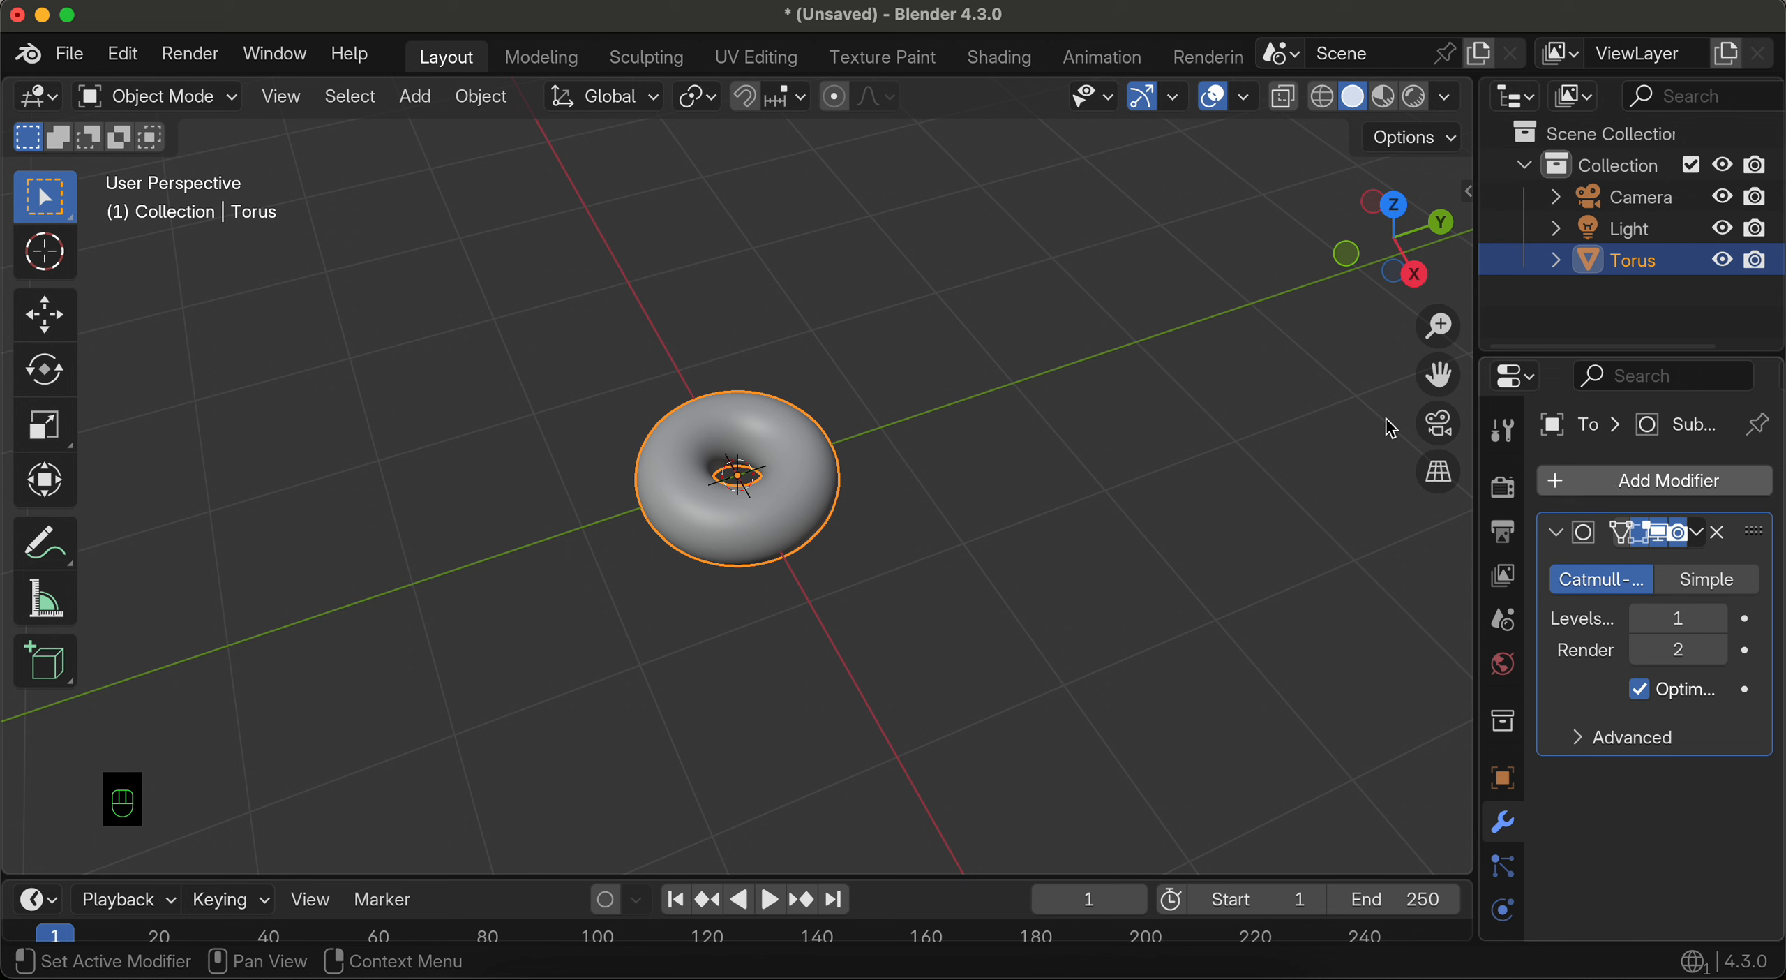
Step: Switch the torus to Edit Mode and enable proportional editing
left_click(192, 106)
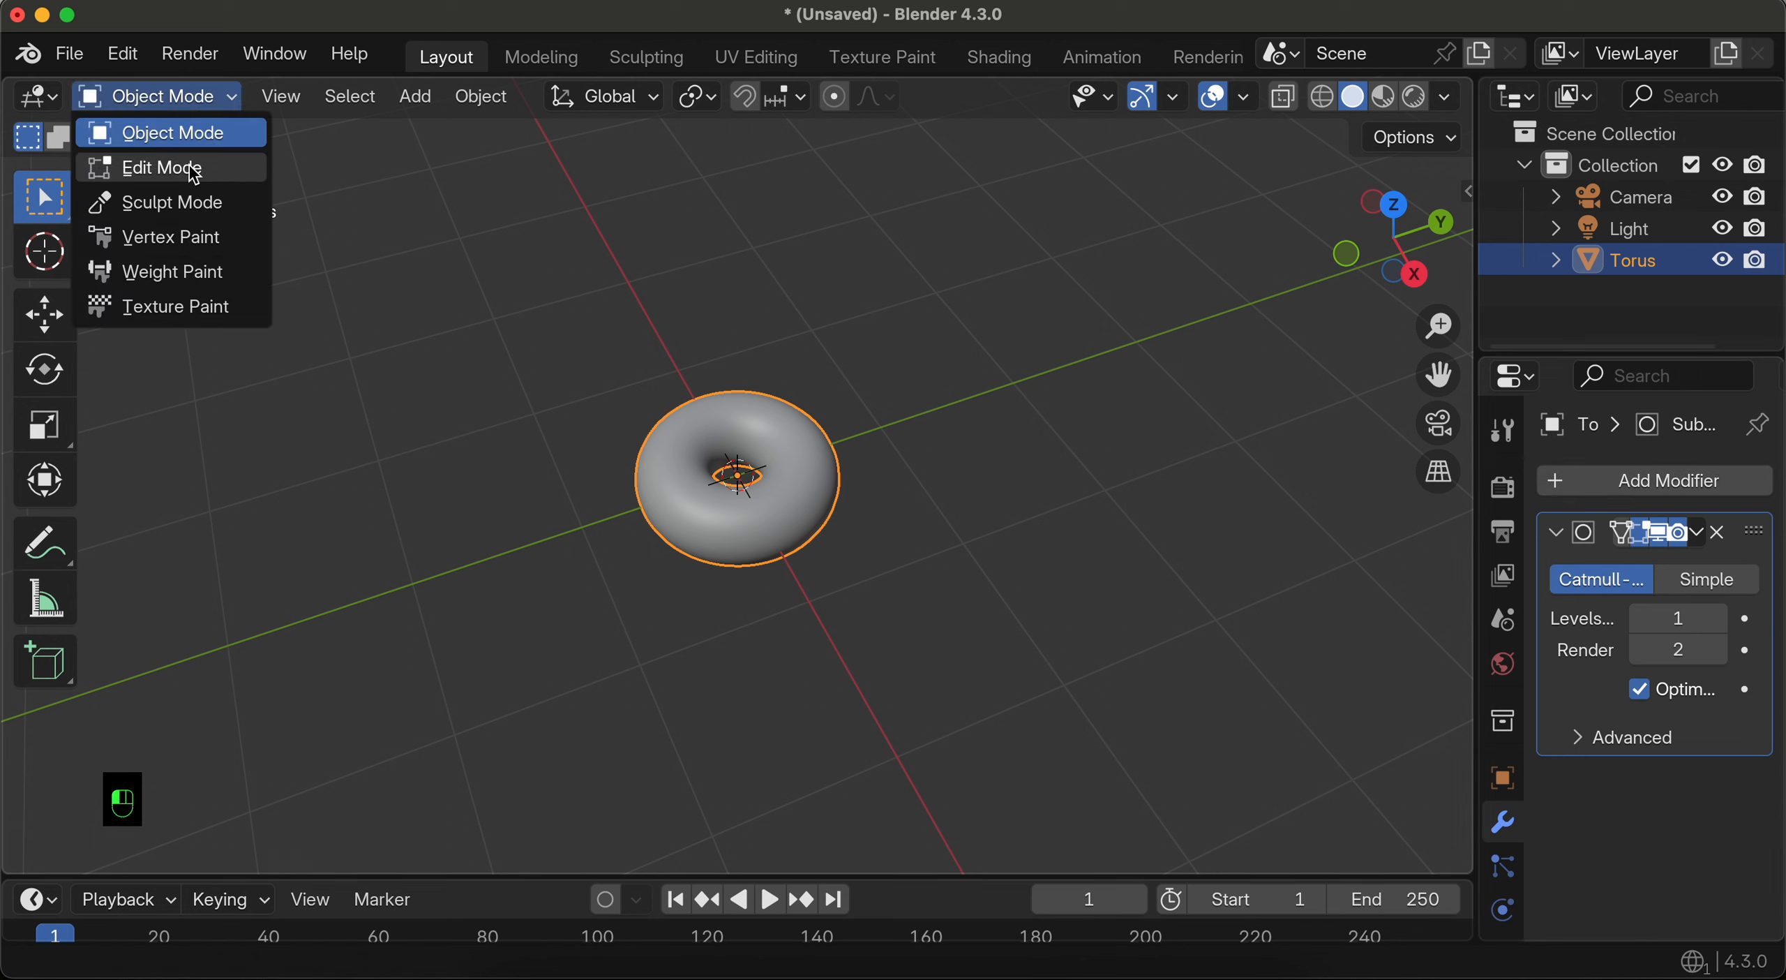
left_click(149, 169)
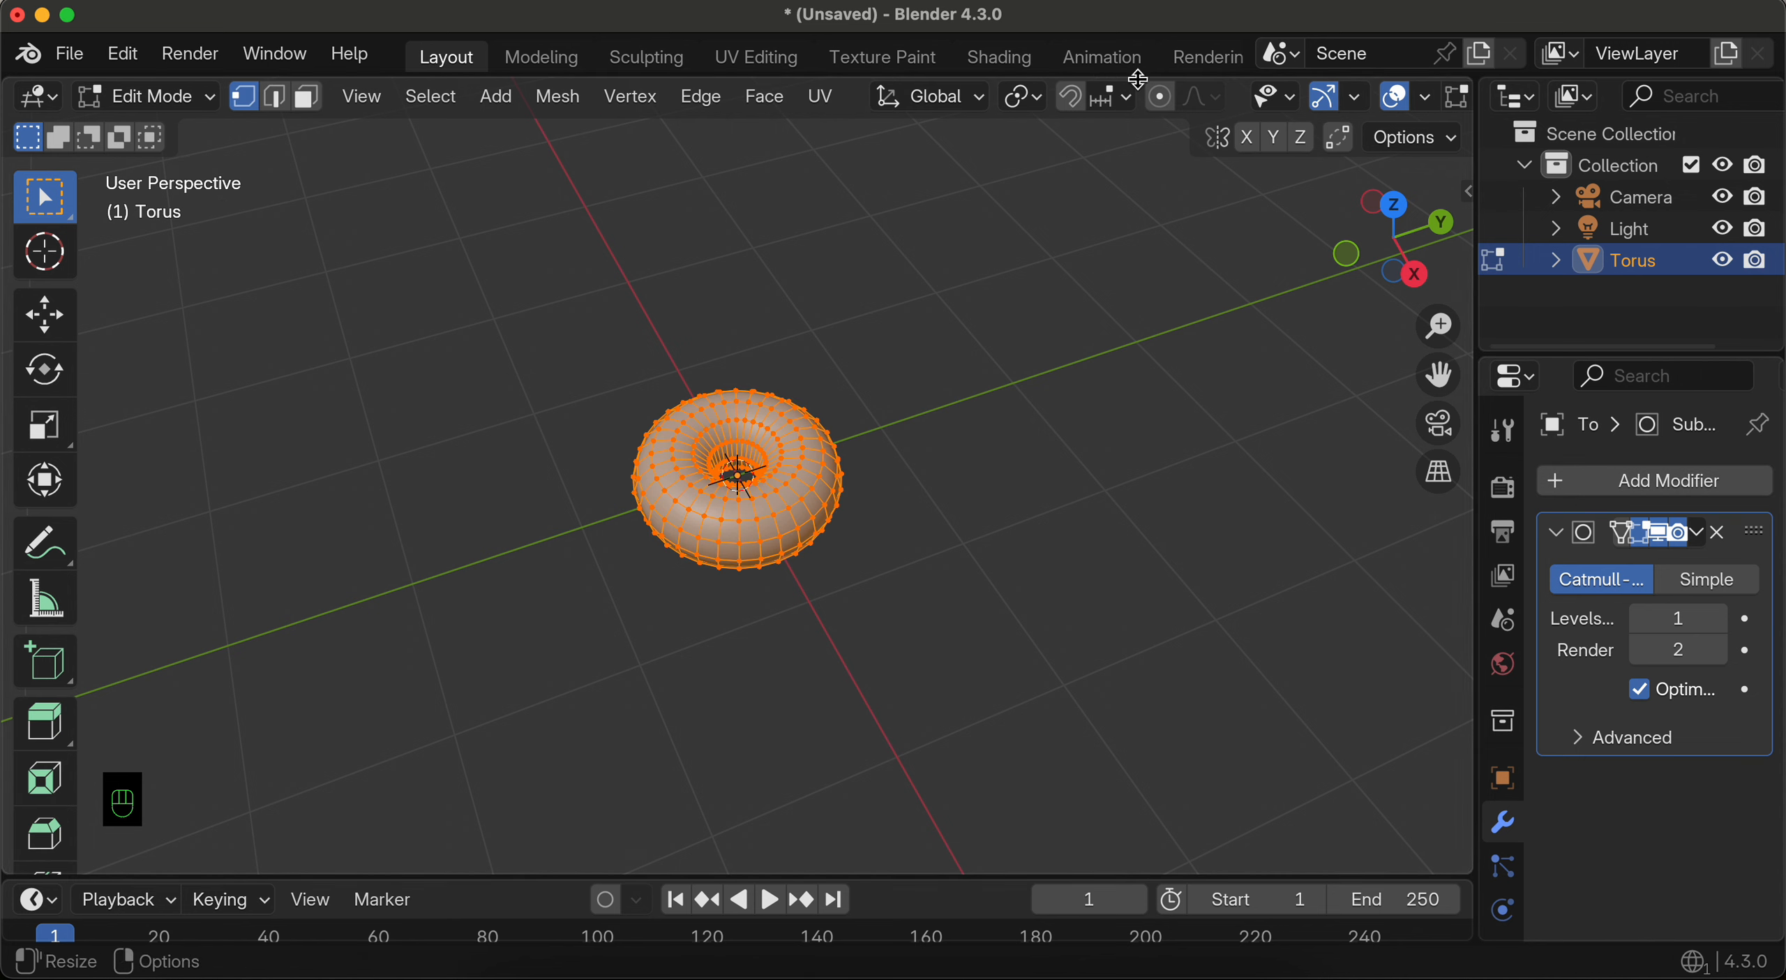
left_click(1156, 101)
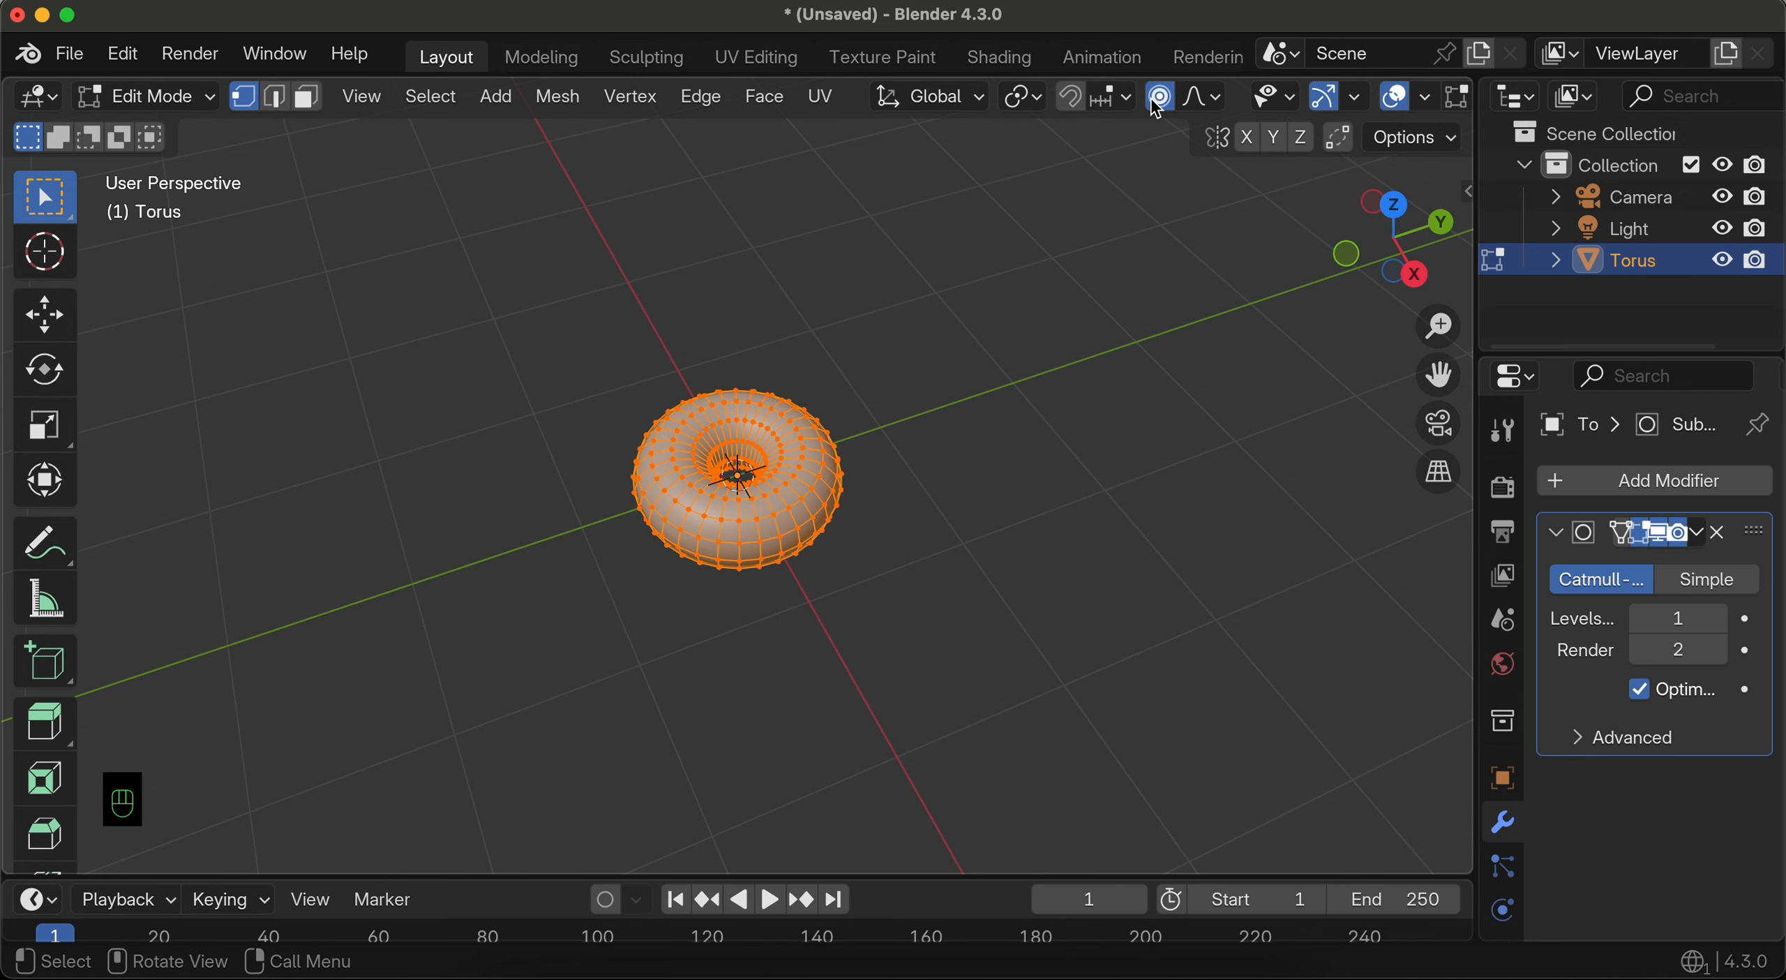
Step: Move one upper outer vertex of the torus about -0.062 m in X, 0.011 m in Y and 0.118 m in Z with proportional size about 1.1
scroll(965, 455, "down", 2)
scroll(848, 394, "up", 2)
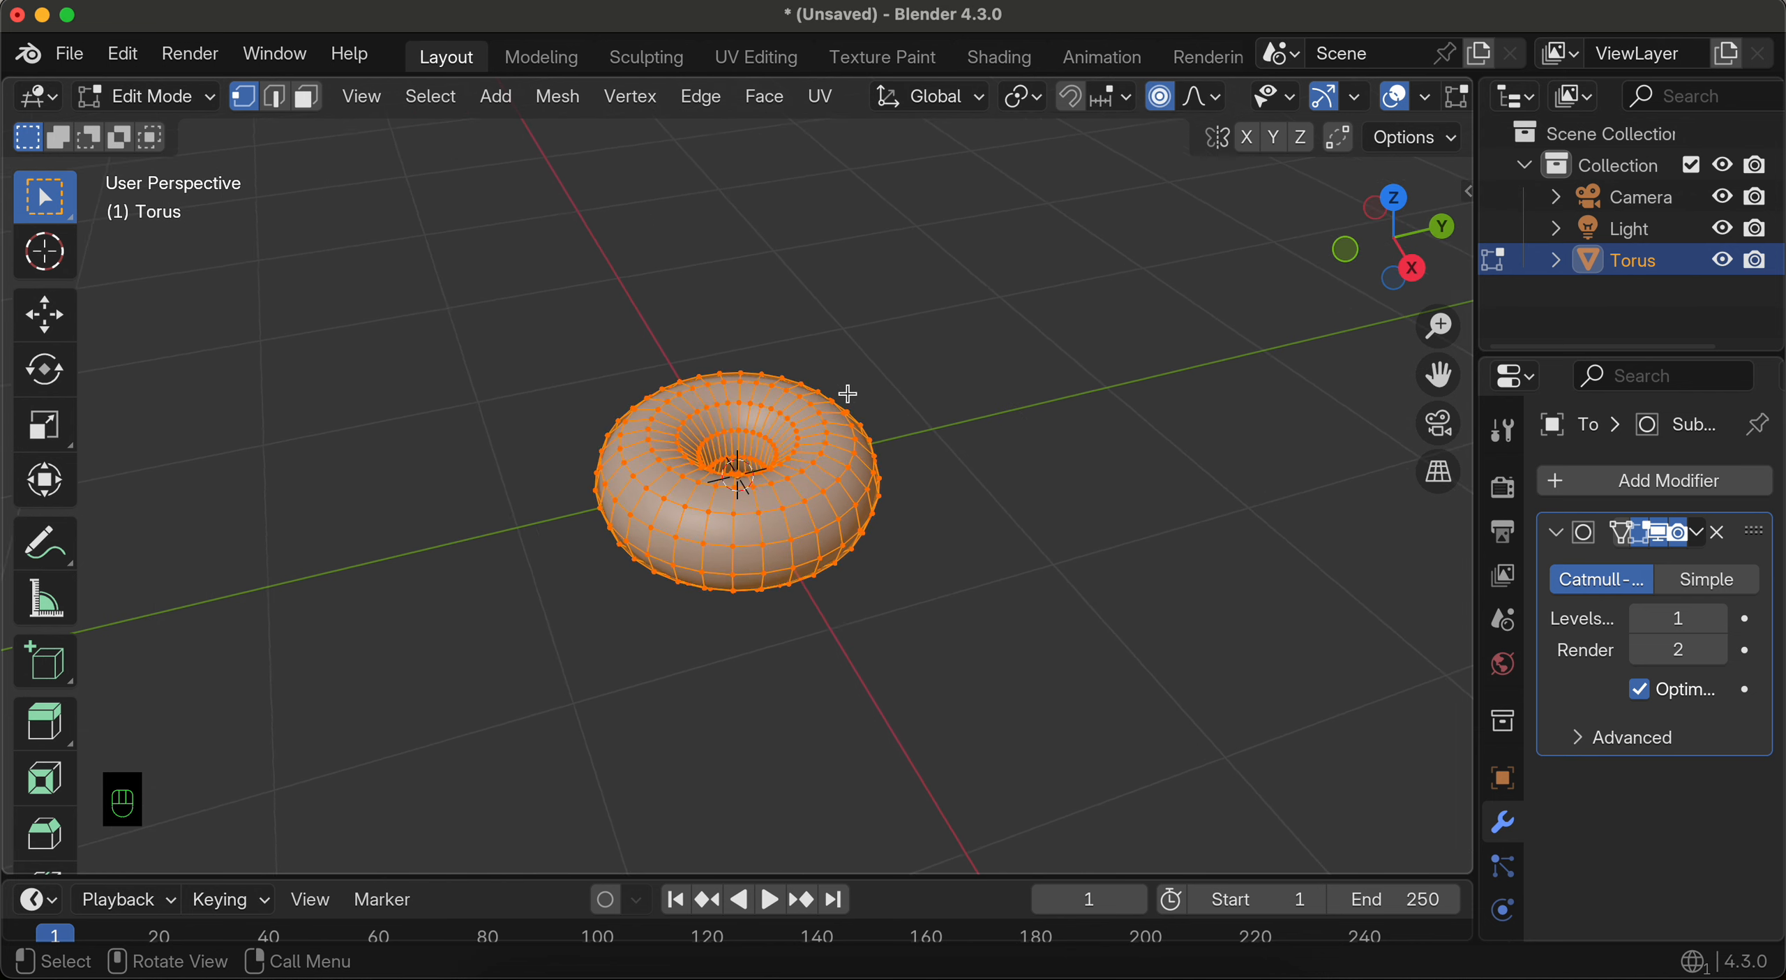
scroll(847, 394, "up", 1)
scroll(847, 393, "down", 2)
left_click(868, 424)
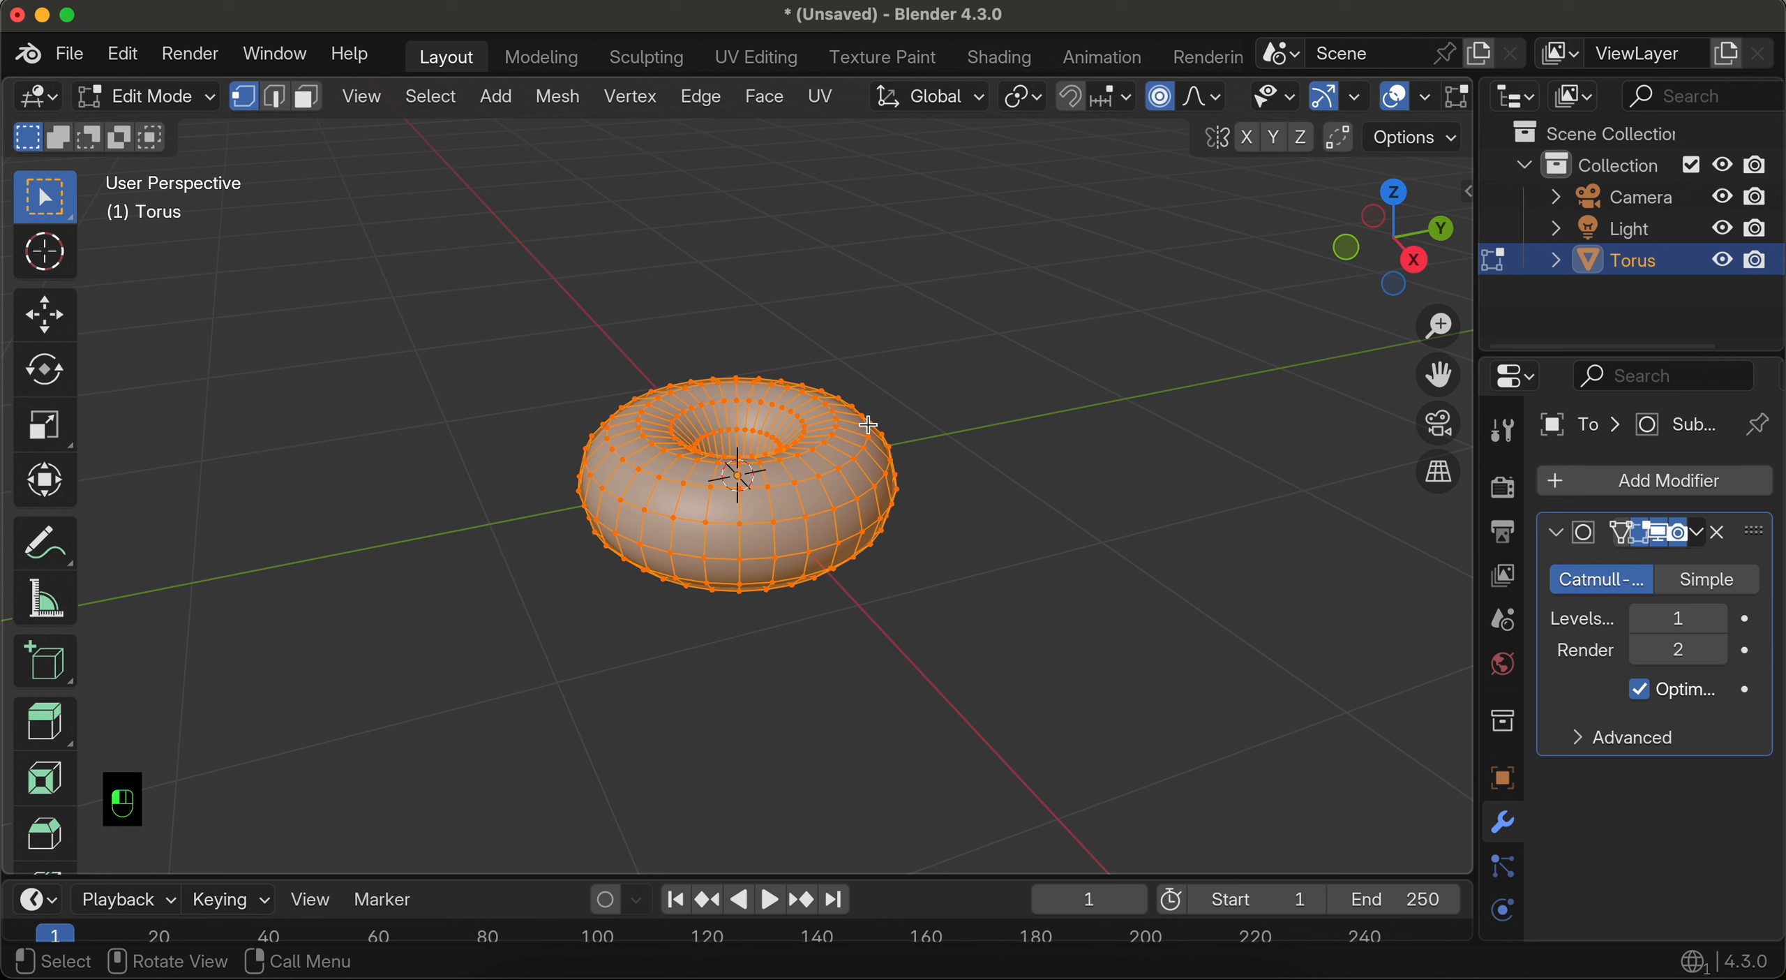
left_click(868, 424)
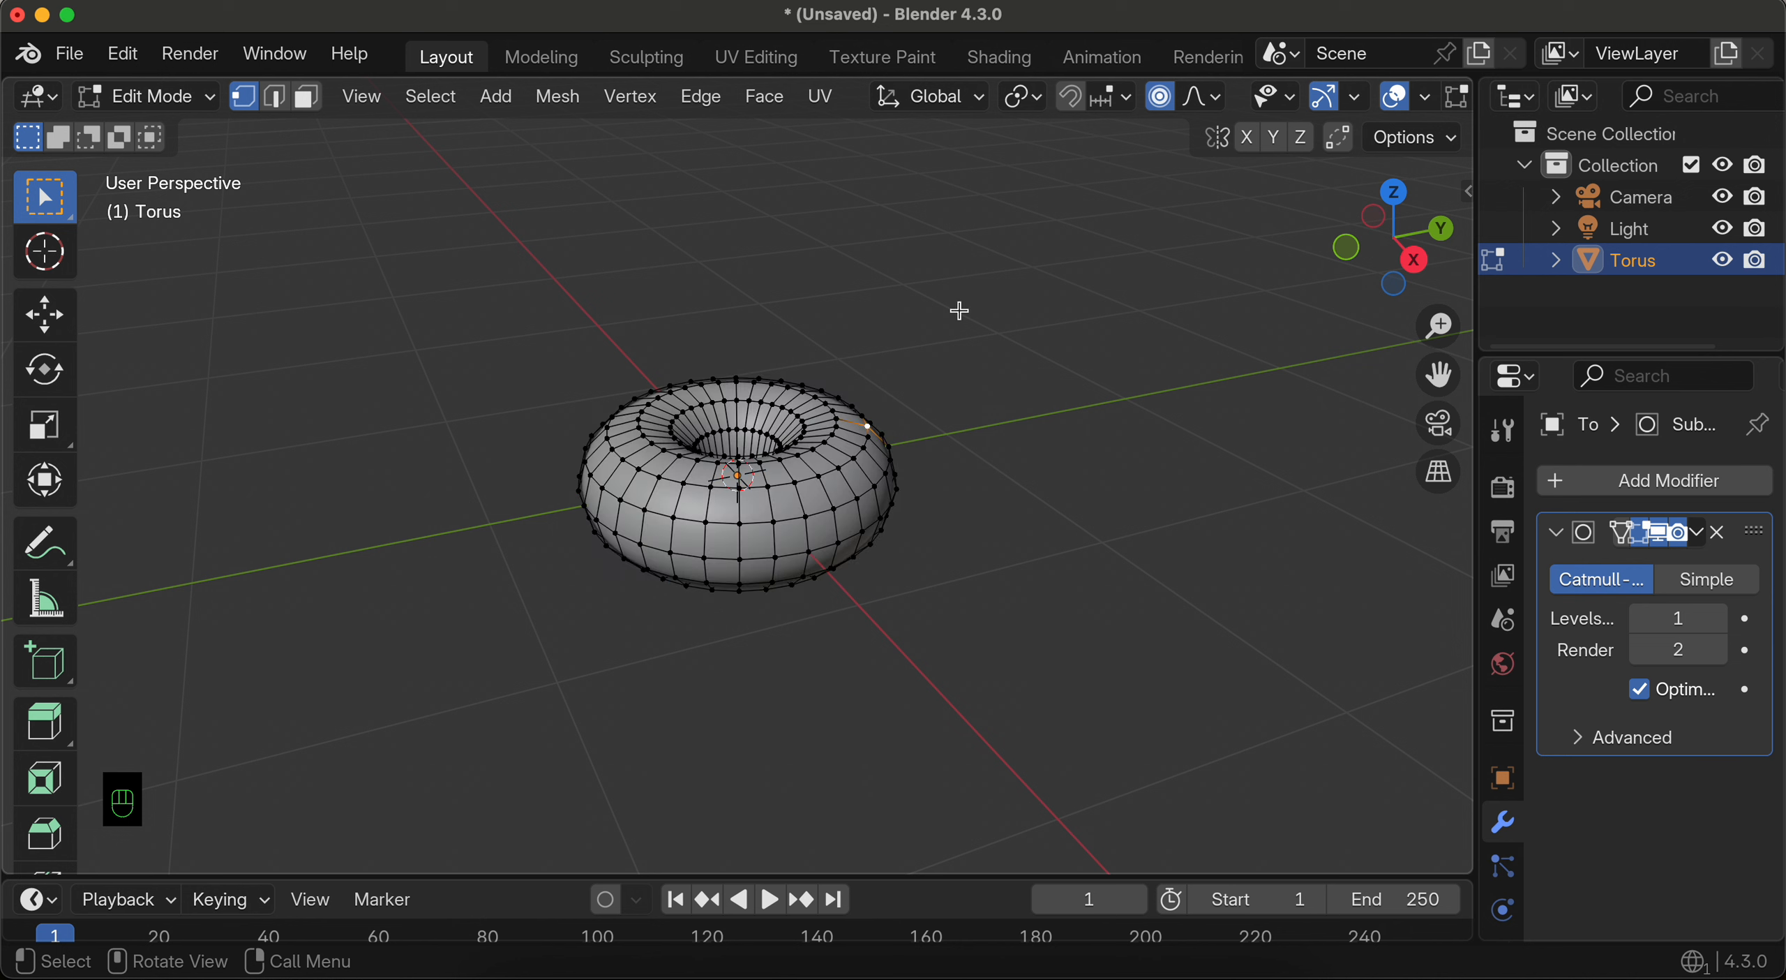
key("g")
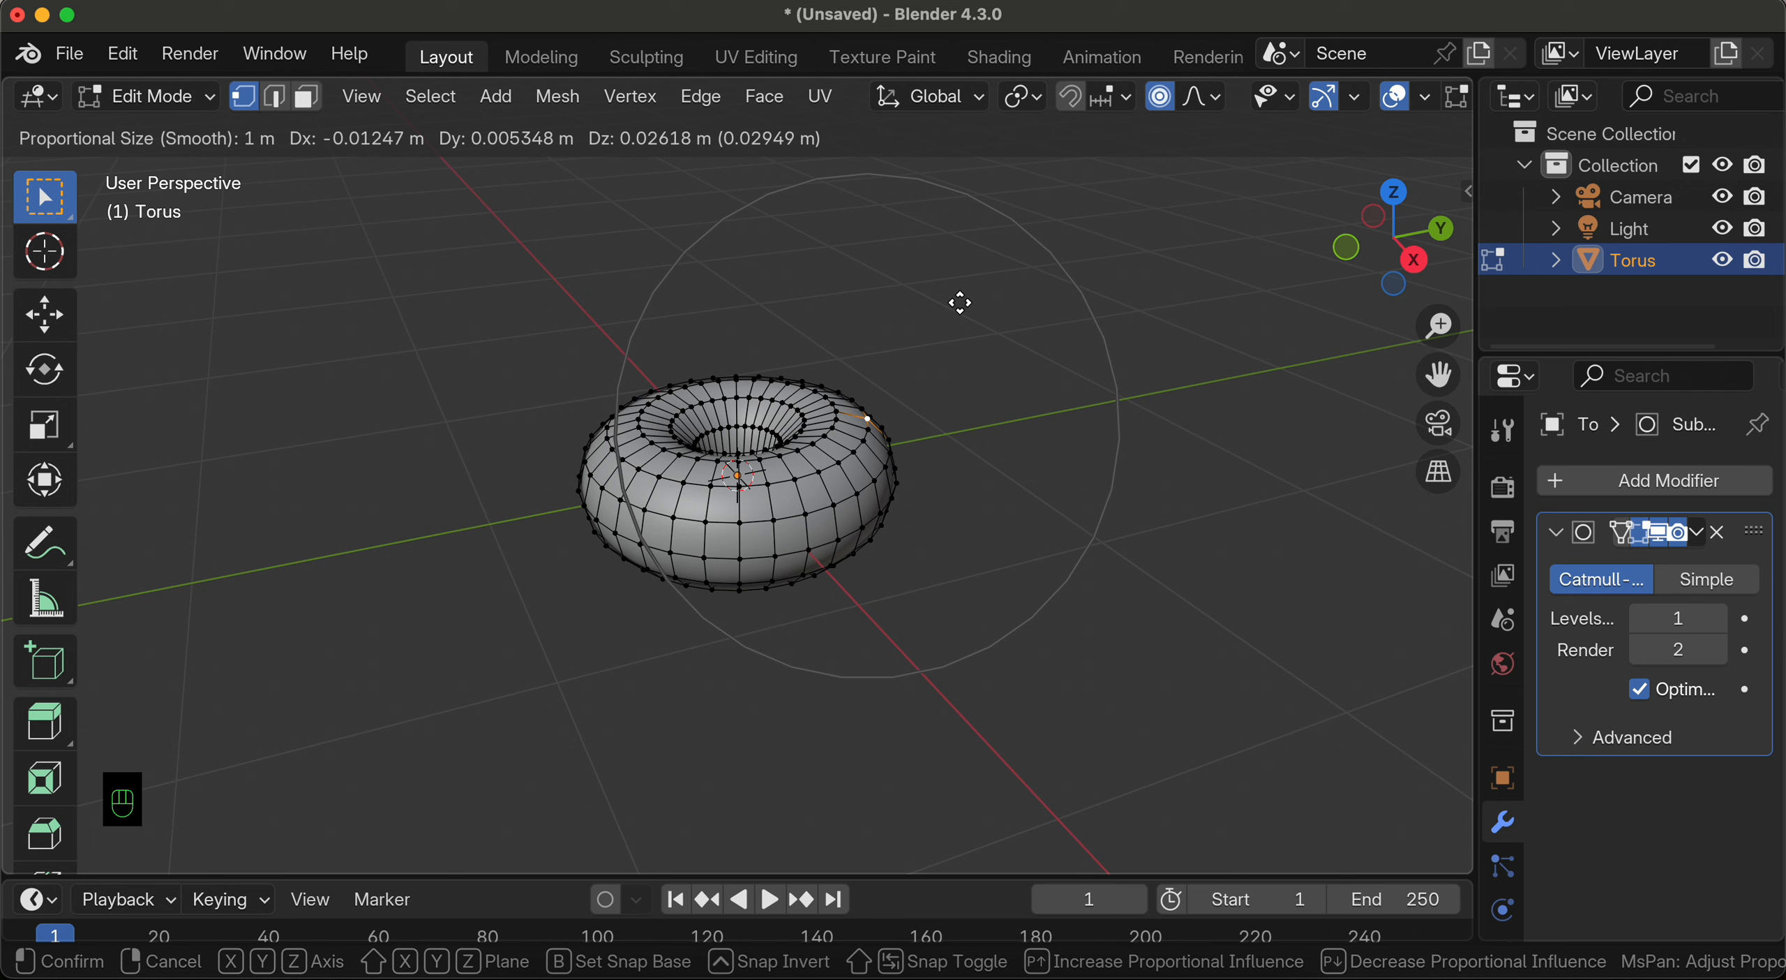
scroll(960, 302, "down", 2)
scroll(960, 302, "up", 2)
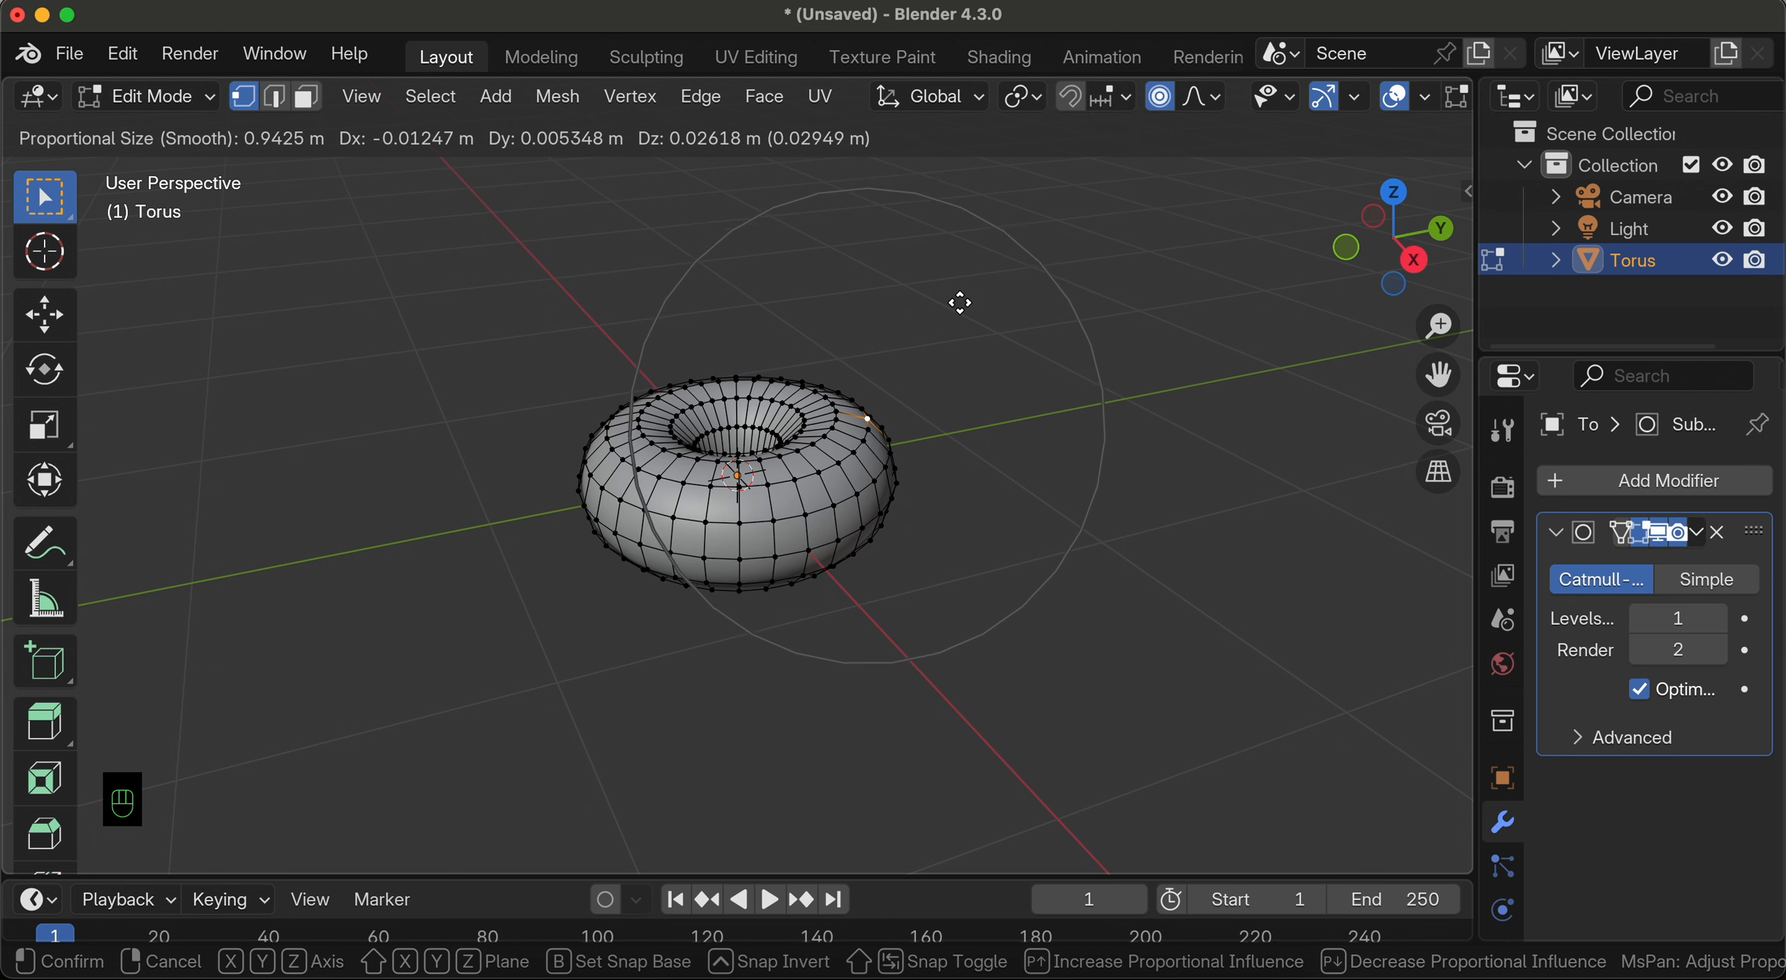
scroll(960, 302, "down", 1)
scroll(960, 302, "down", 1)
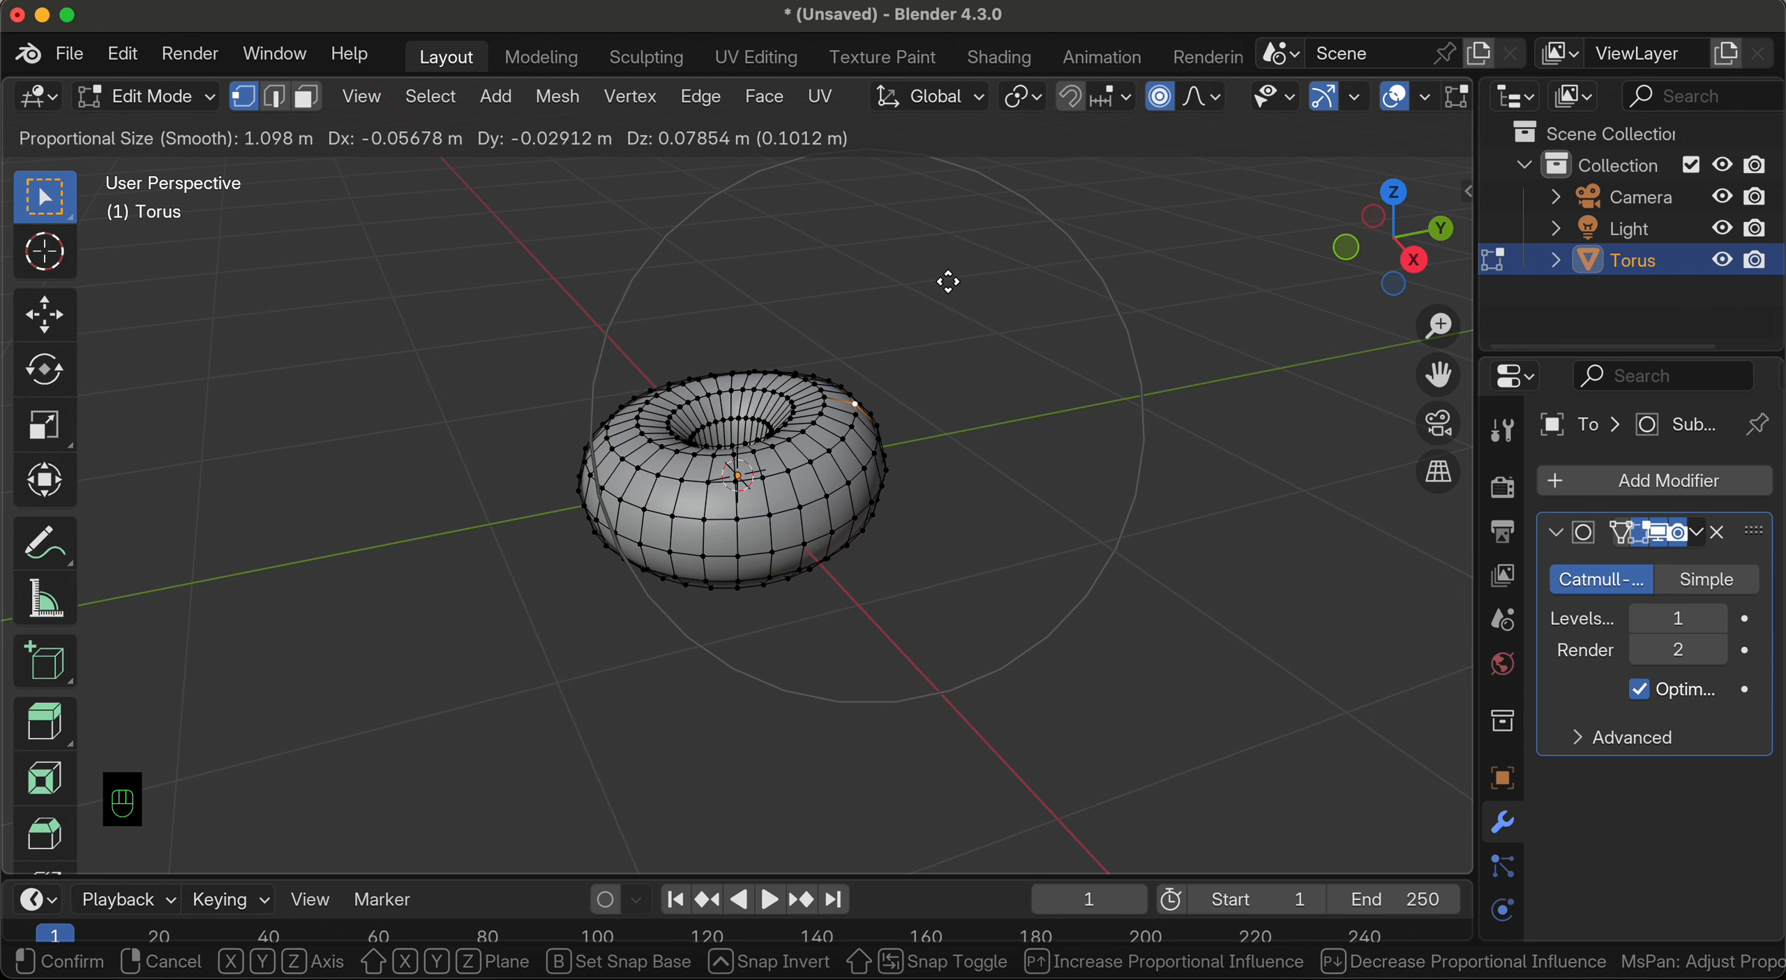
left_click(958, 276)
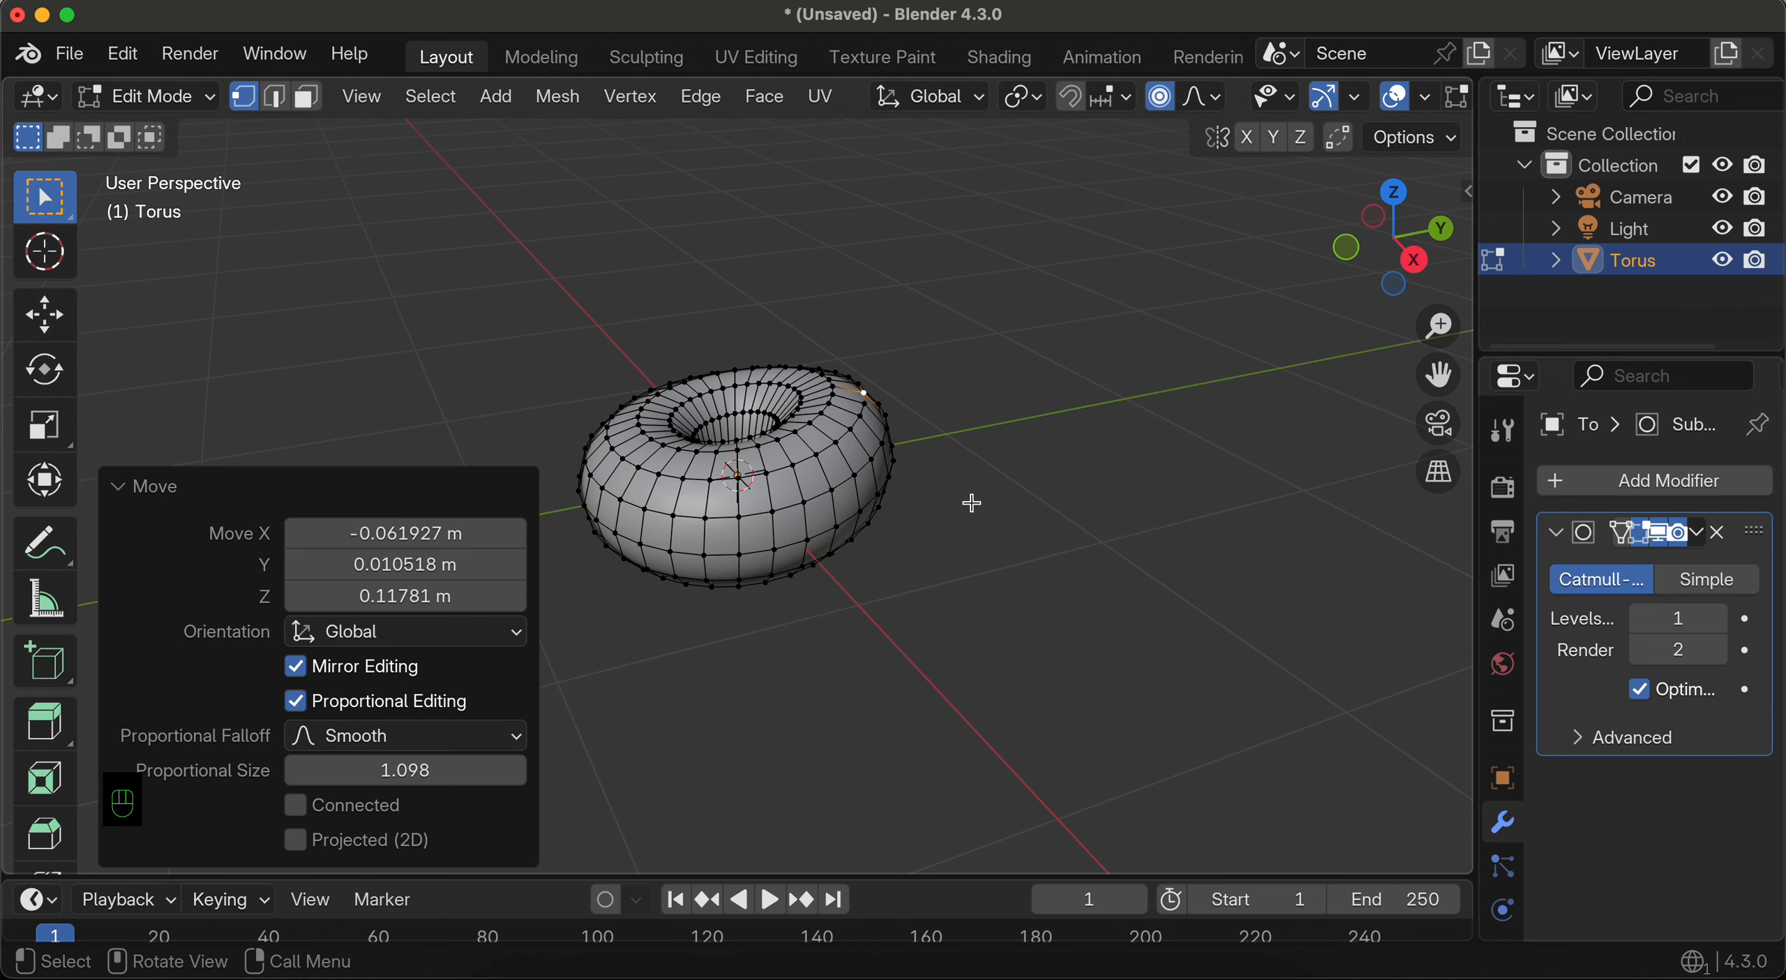
Step: Turn off proportional editing and scale the edge loop around the torus's lower outer side to about 0.961
middle_click_drag(973, 502, 973, 501)
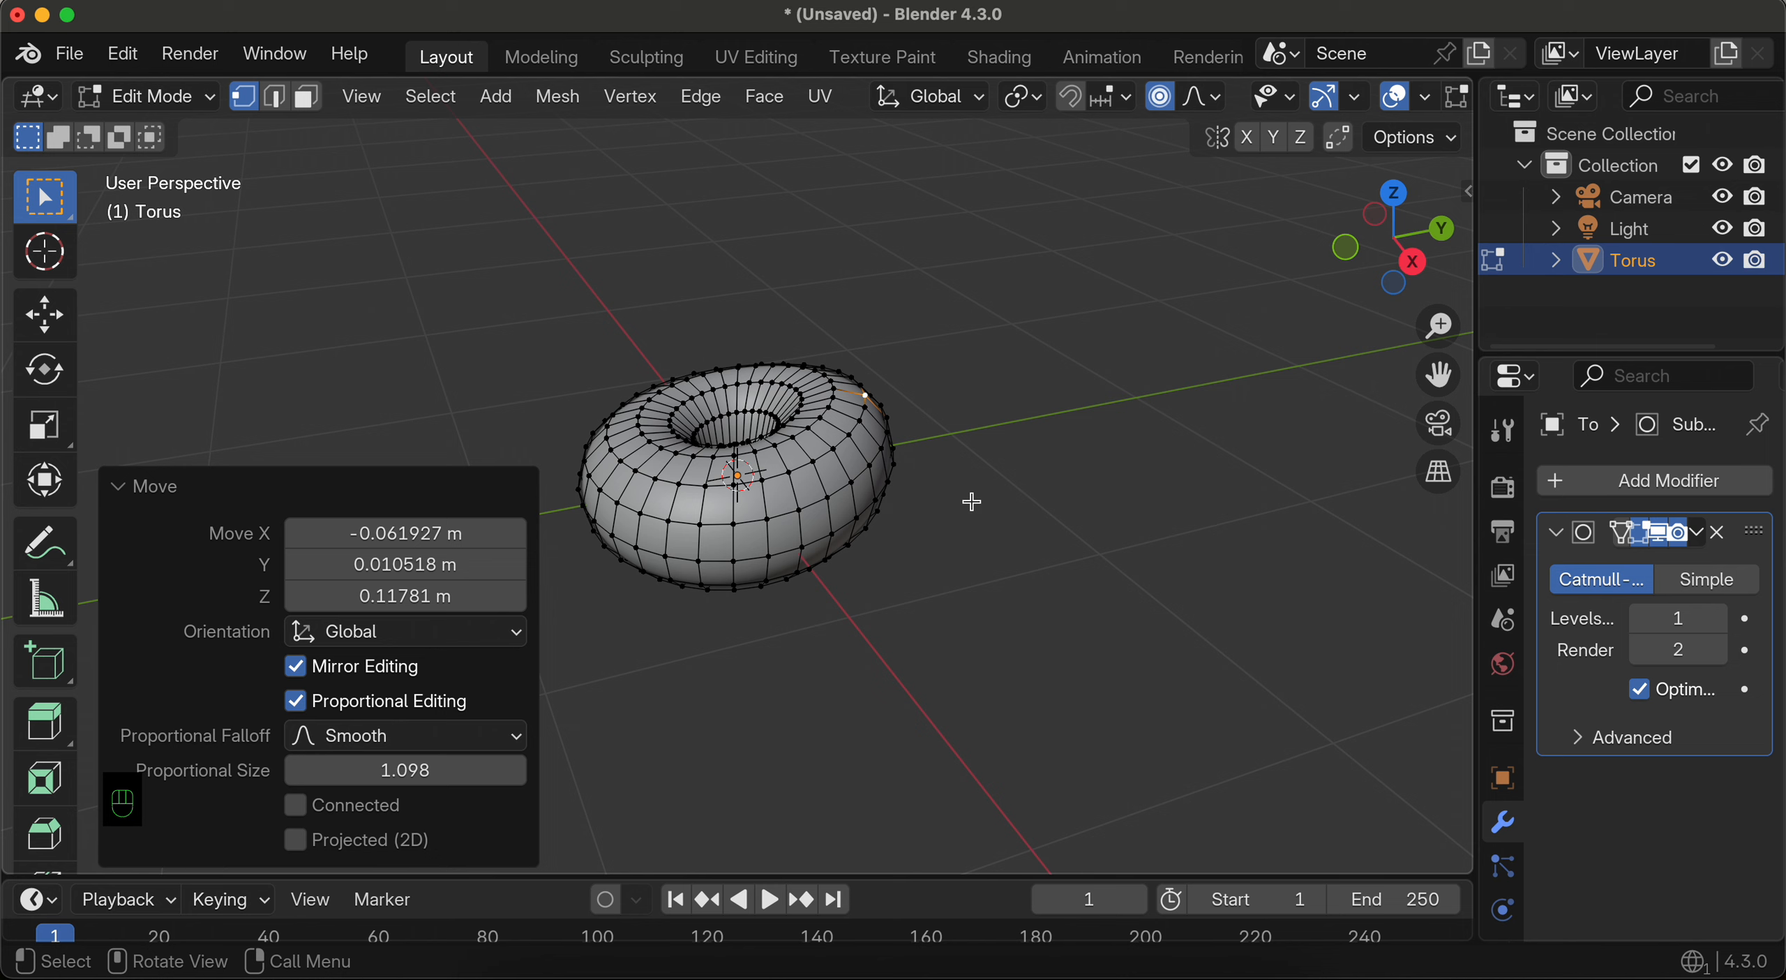
left_click(1160, 99)
left_click(274, 98)
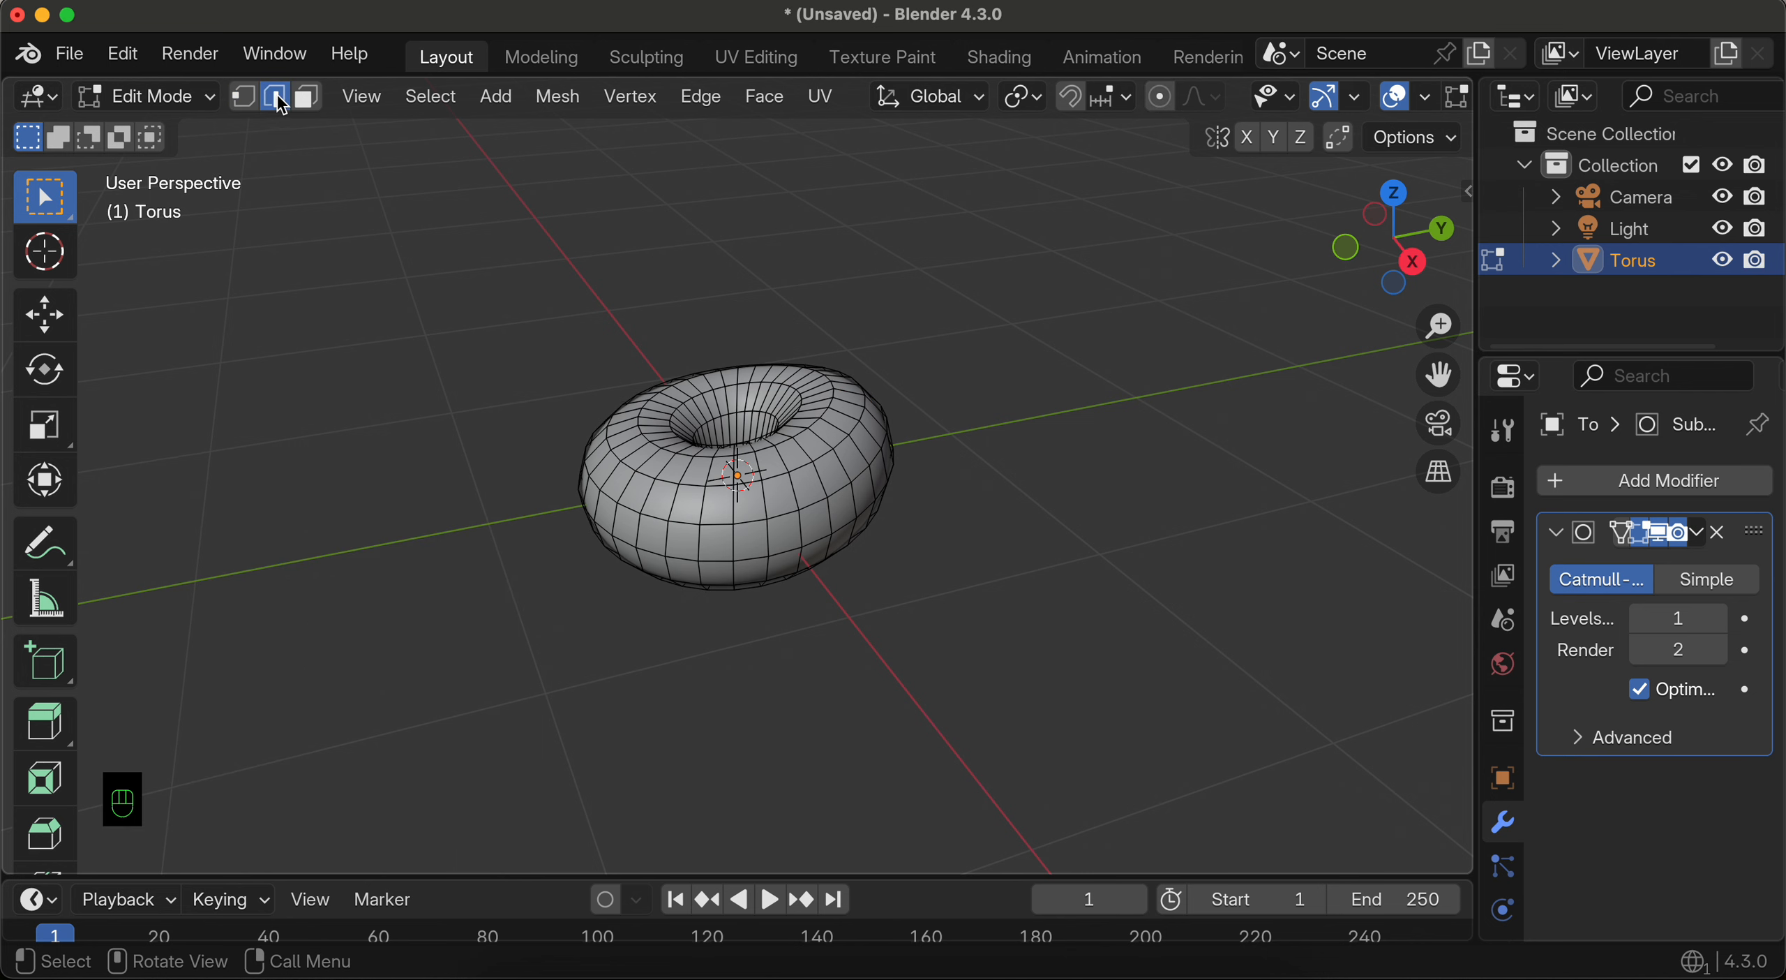
left_click(680, 557, "alt")
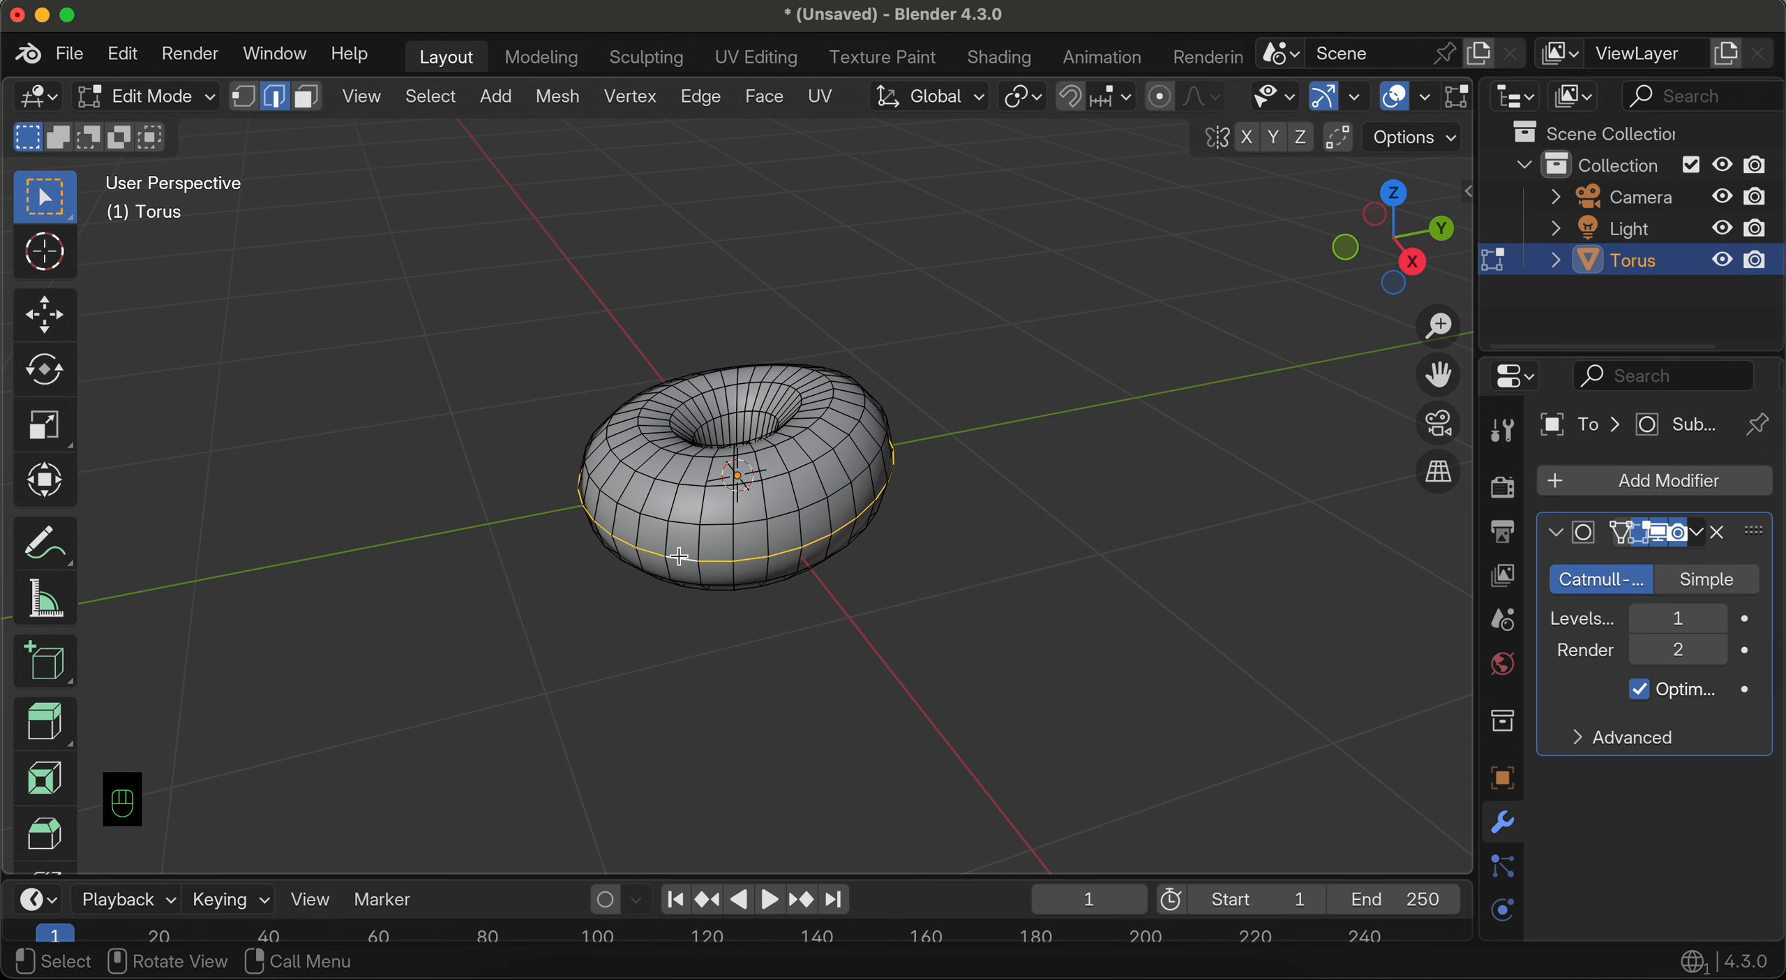
key("s")
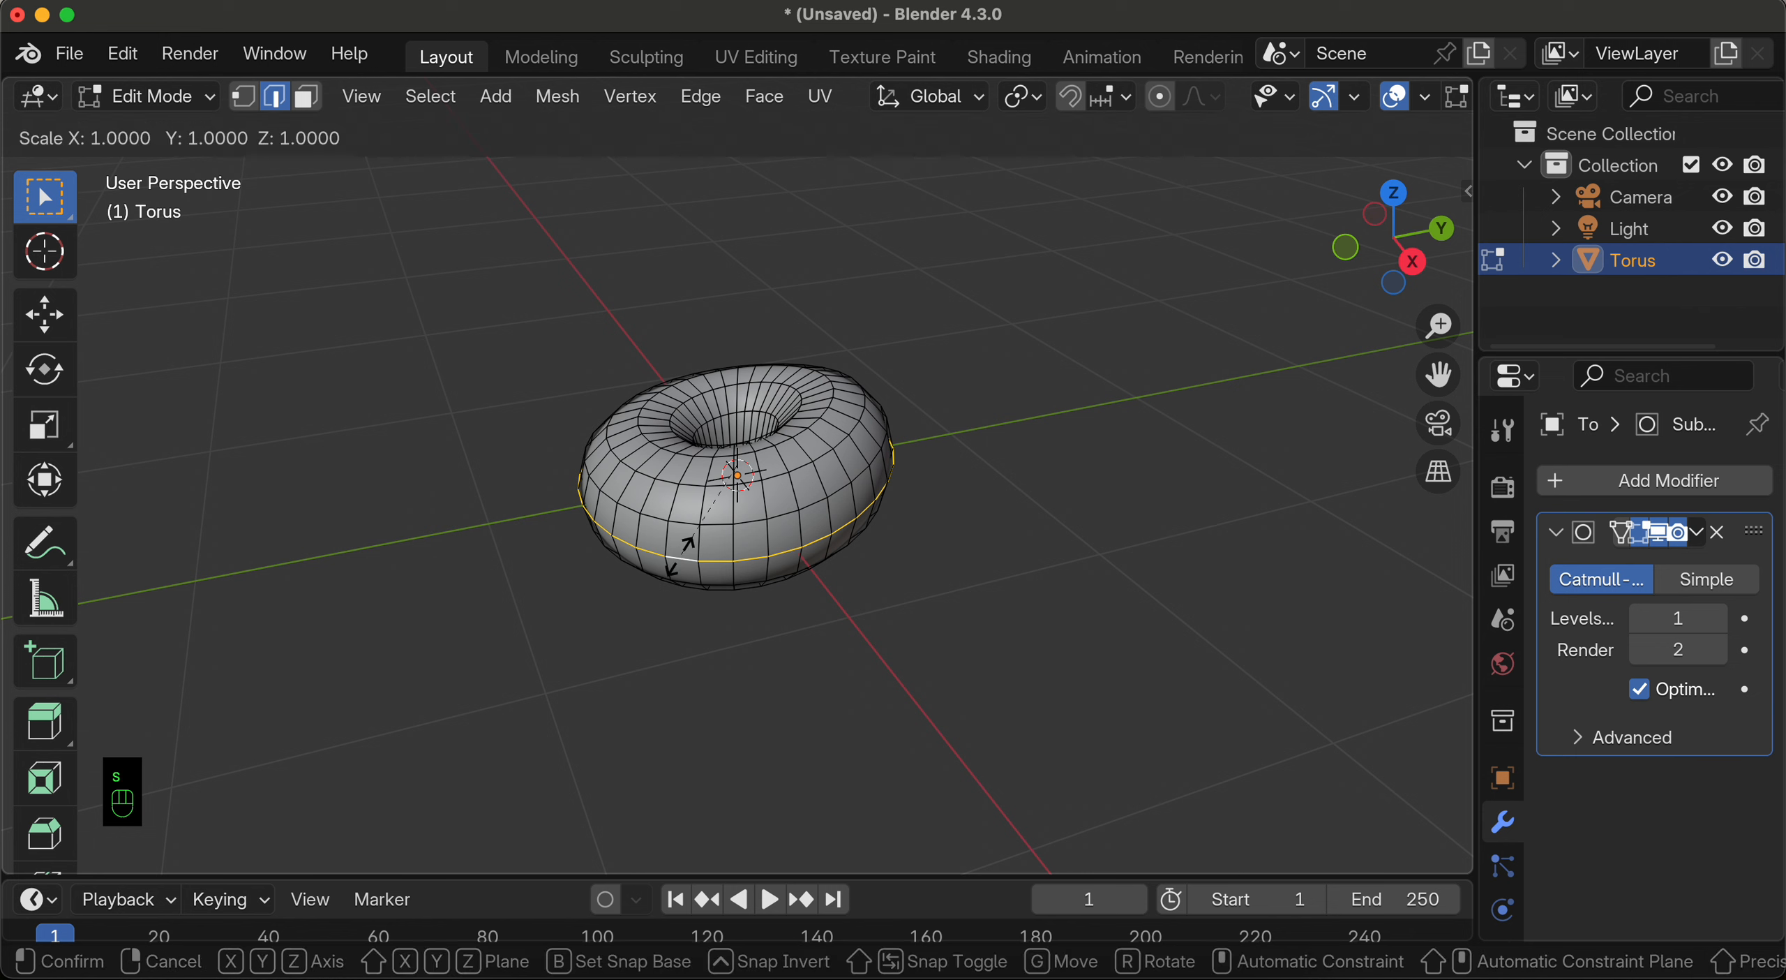
left_click(680, 551)
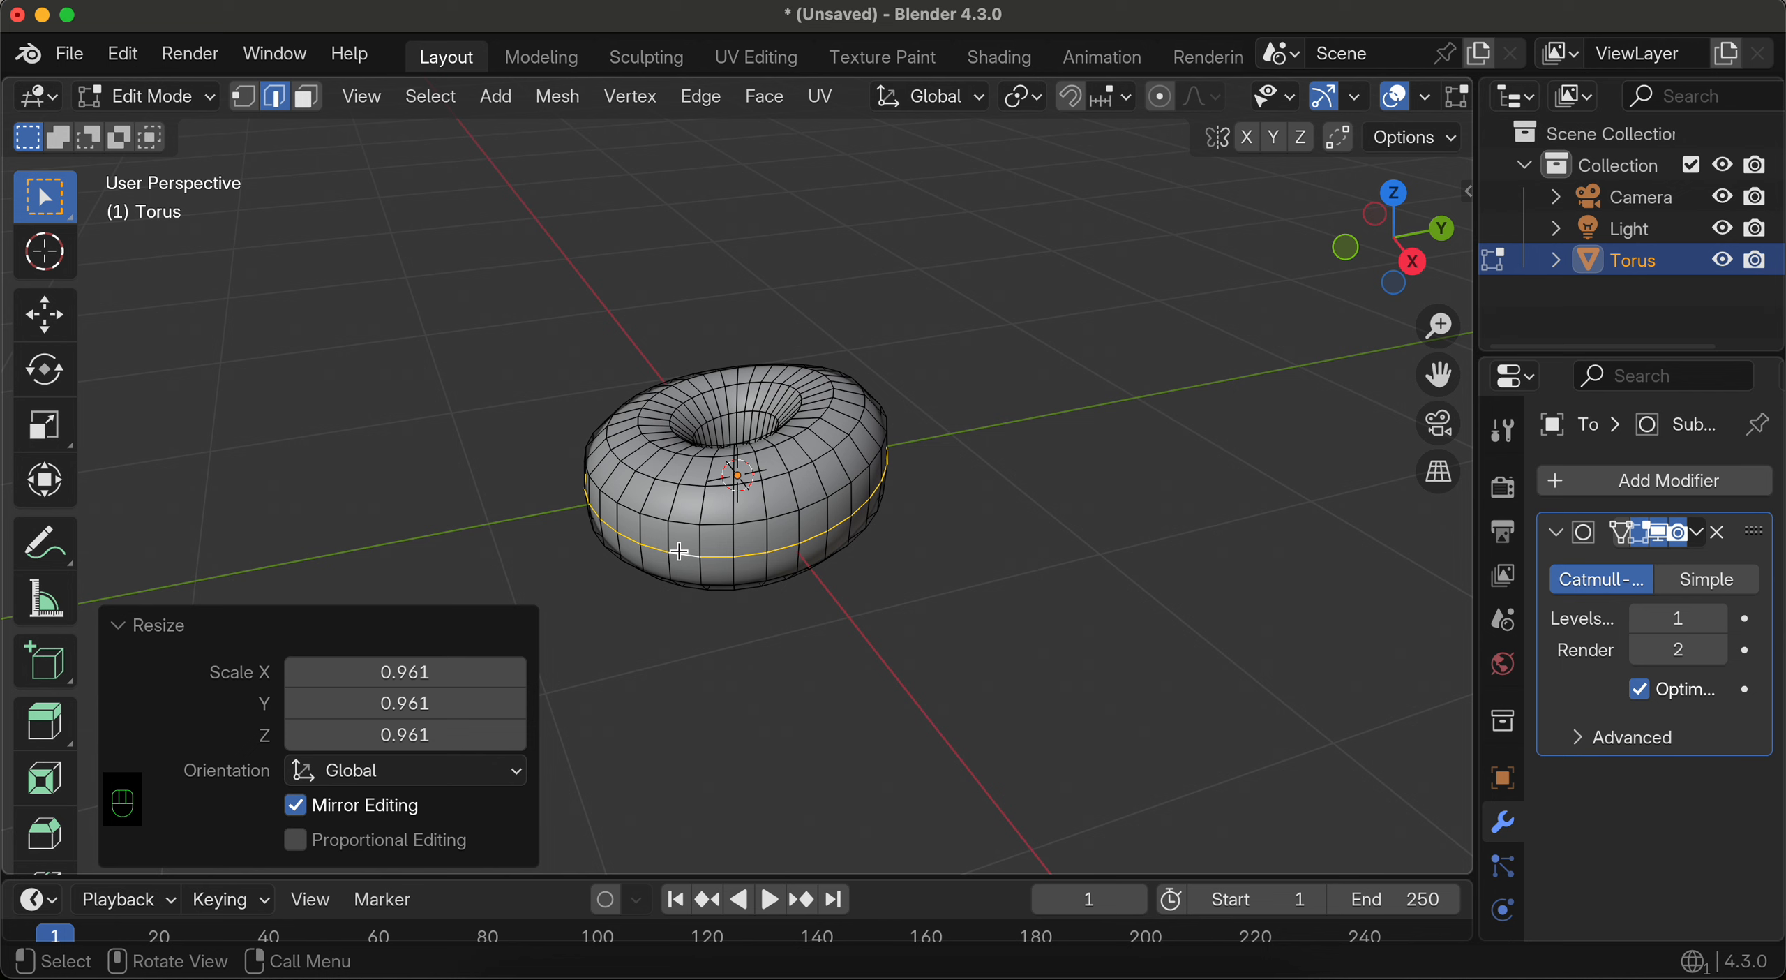
Step: Return the torus to Object Mode and duplicate it in place
left_click(147, 97)
left_click(167, 134)
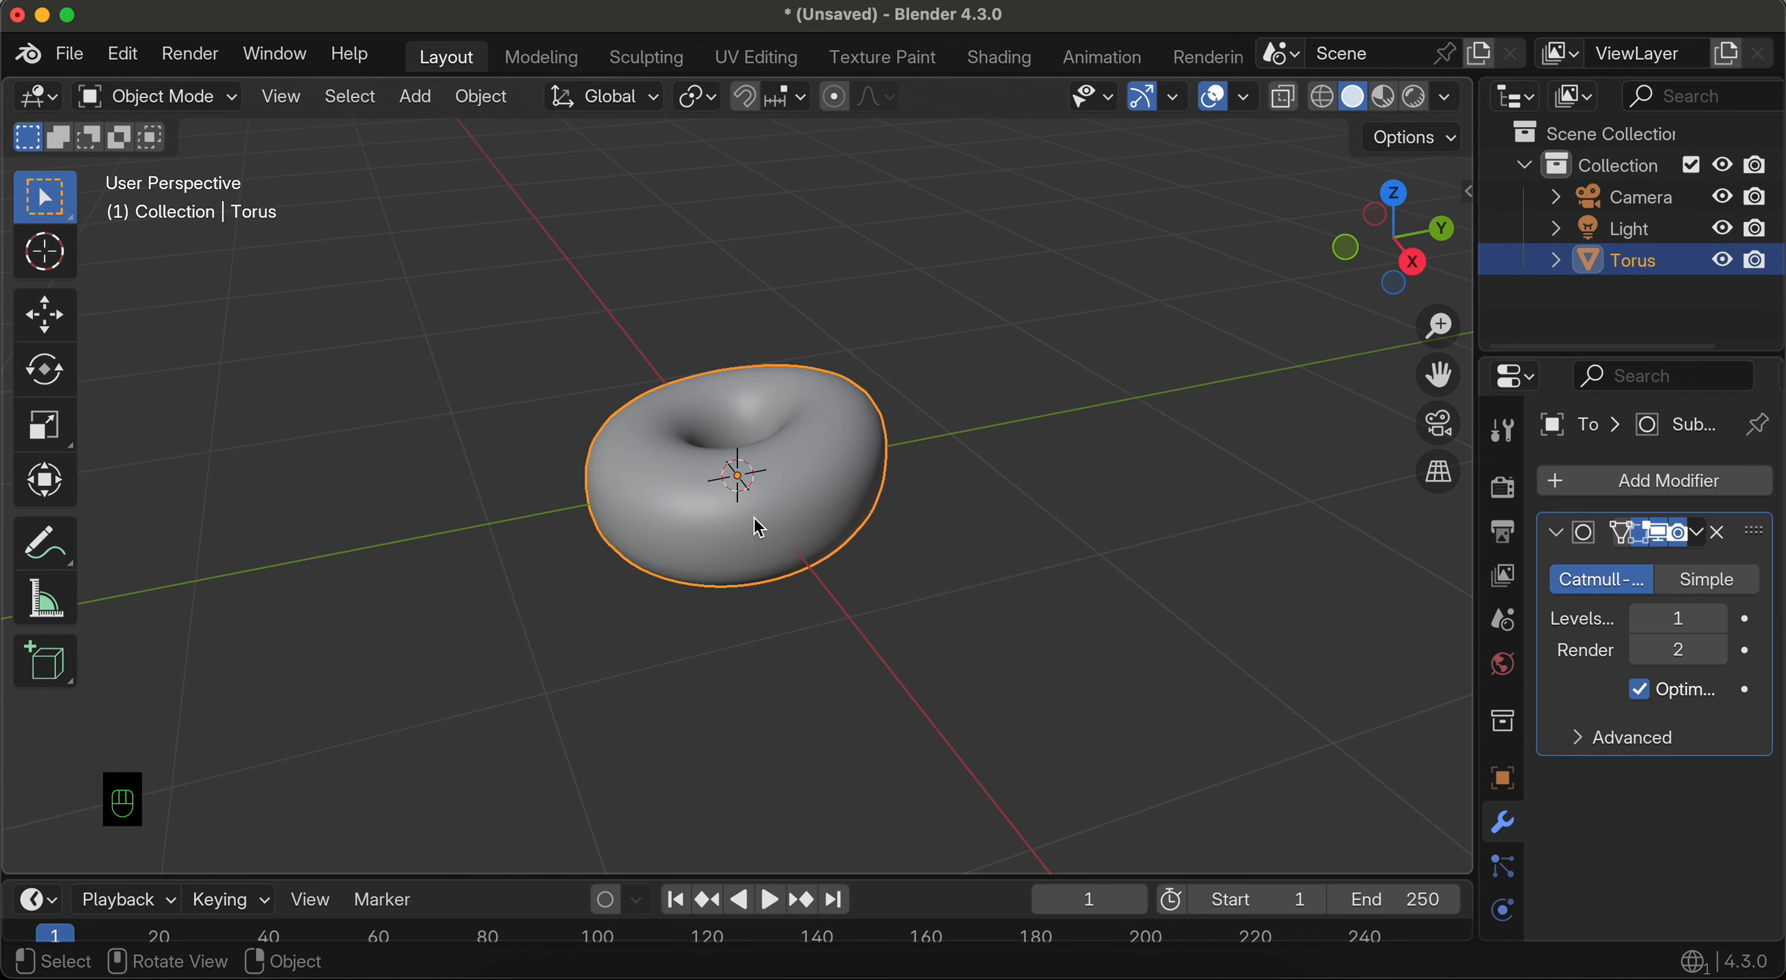
key("shift+d")
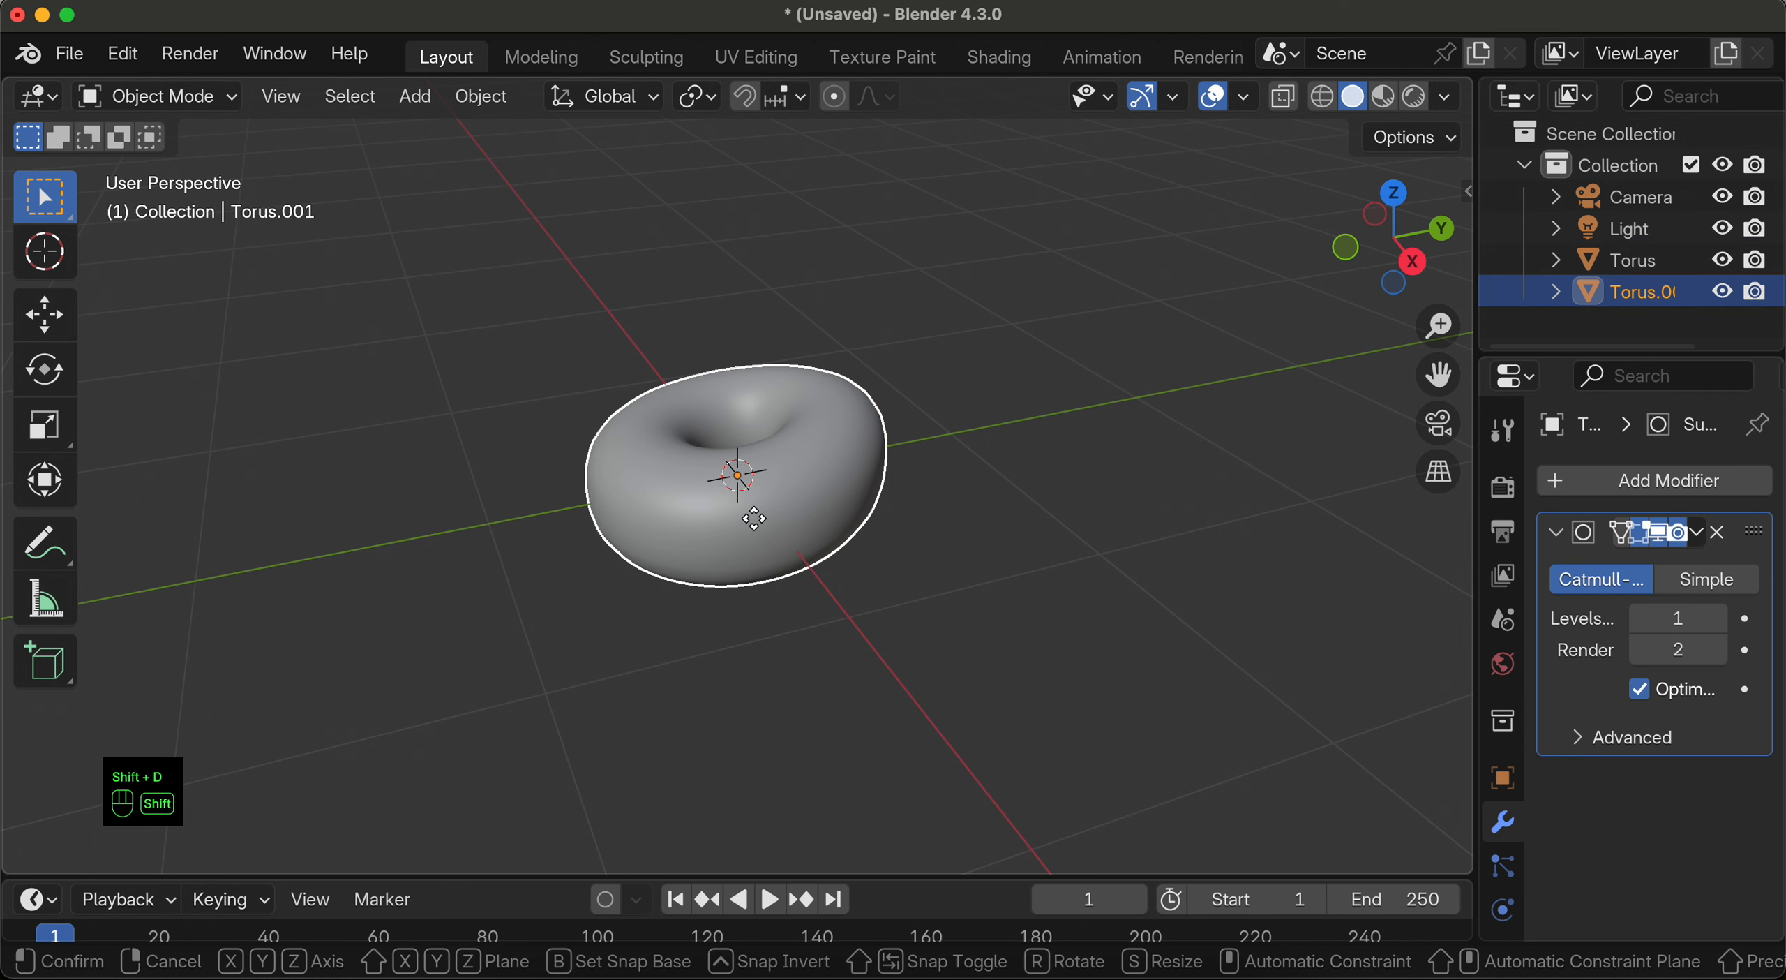
left_click(760, 528)
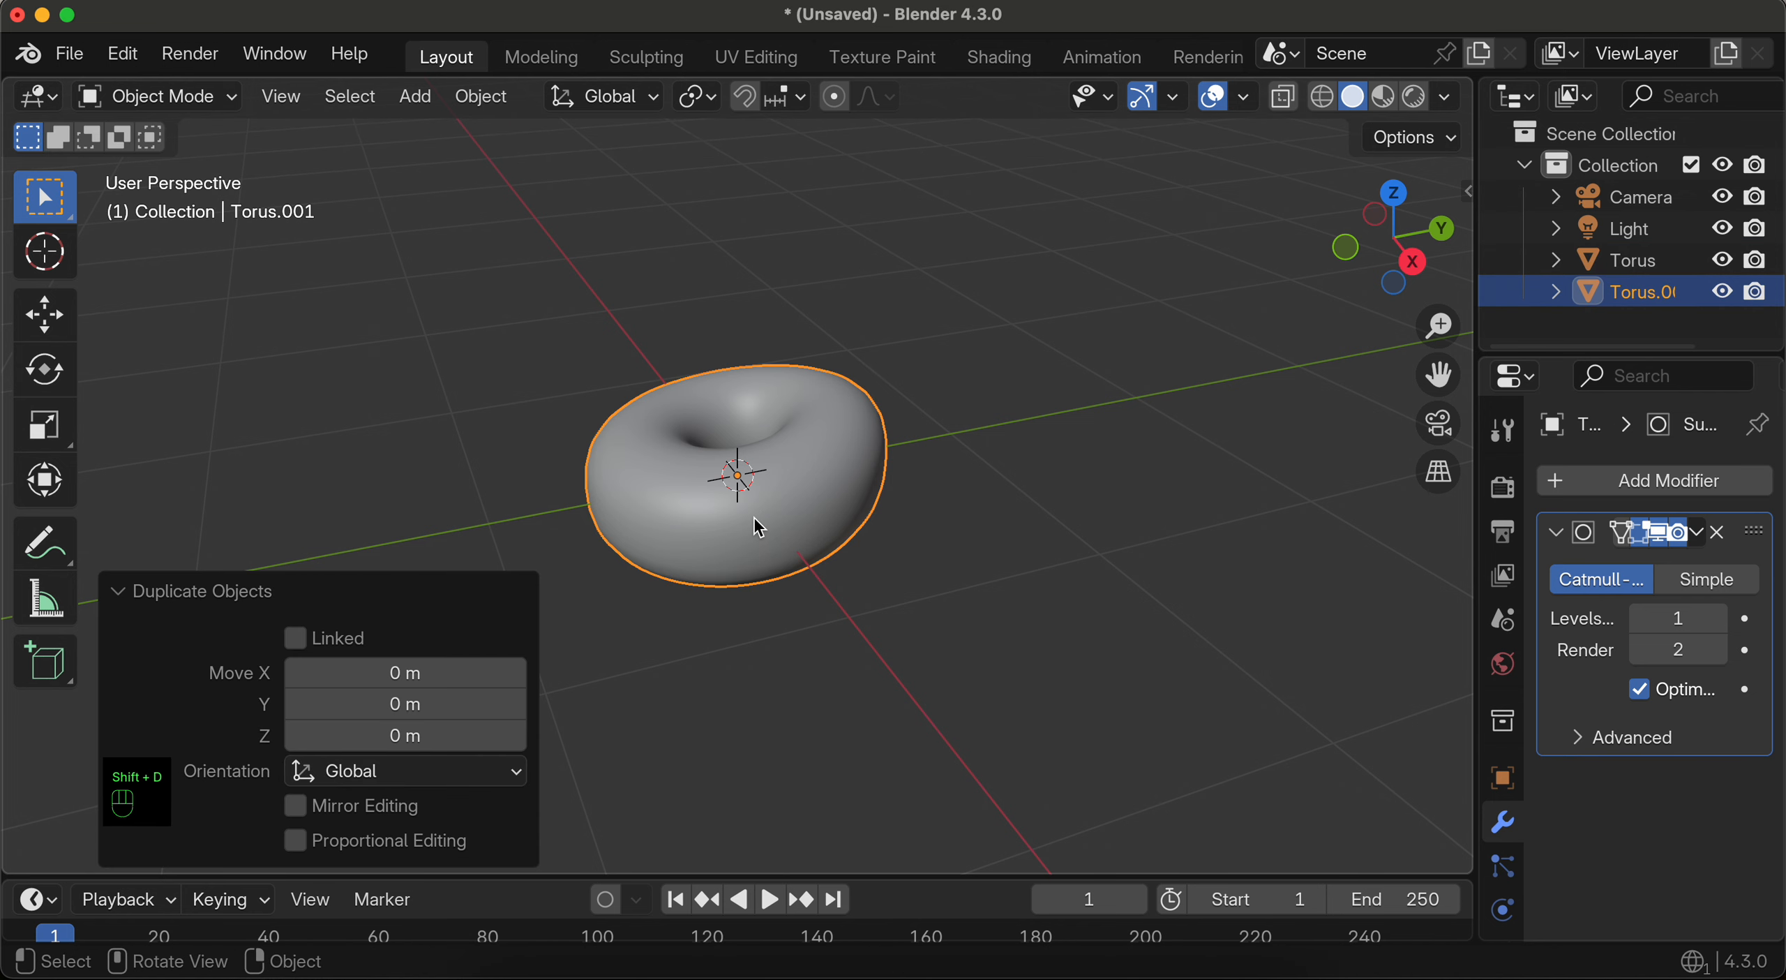
Step: Rename the original torus as Donut and its duplicate as Icing
double_click(1629, 258)
type("Do")
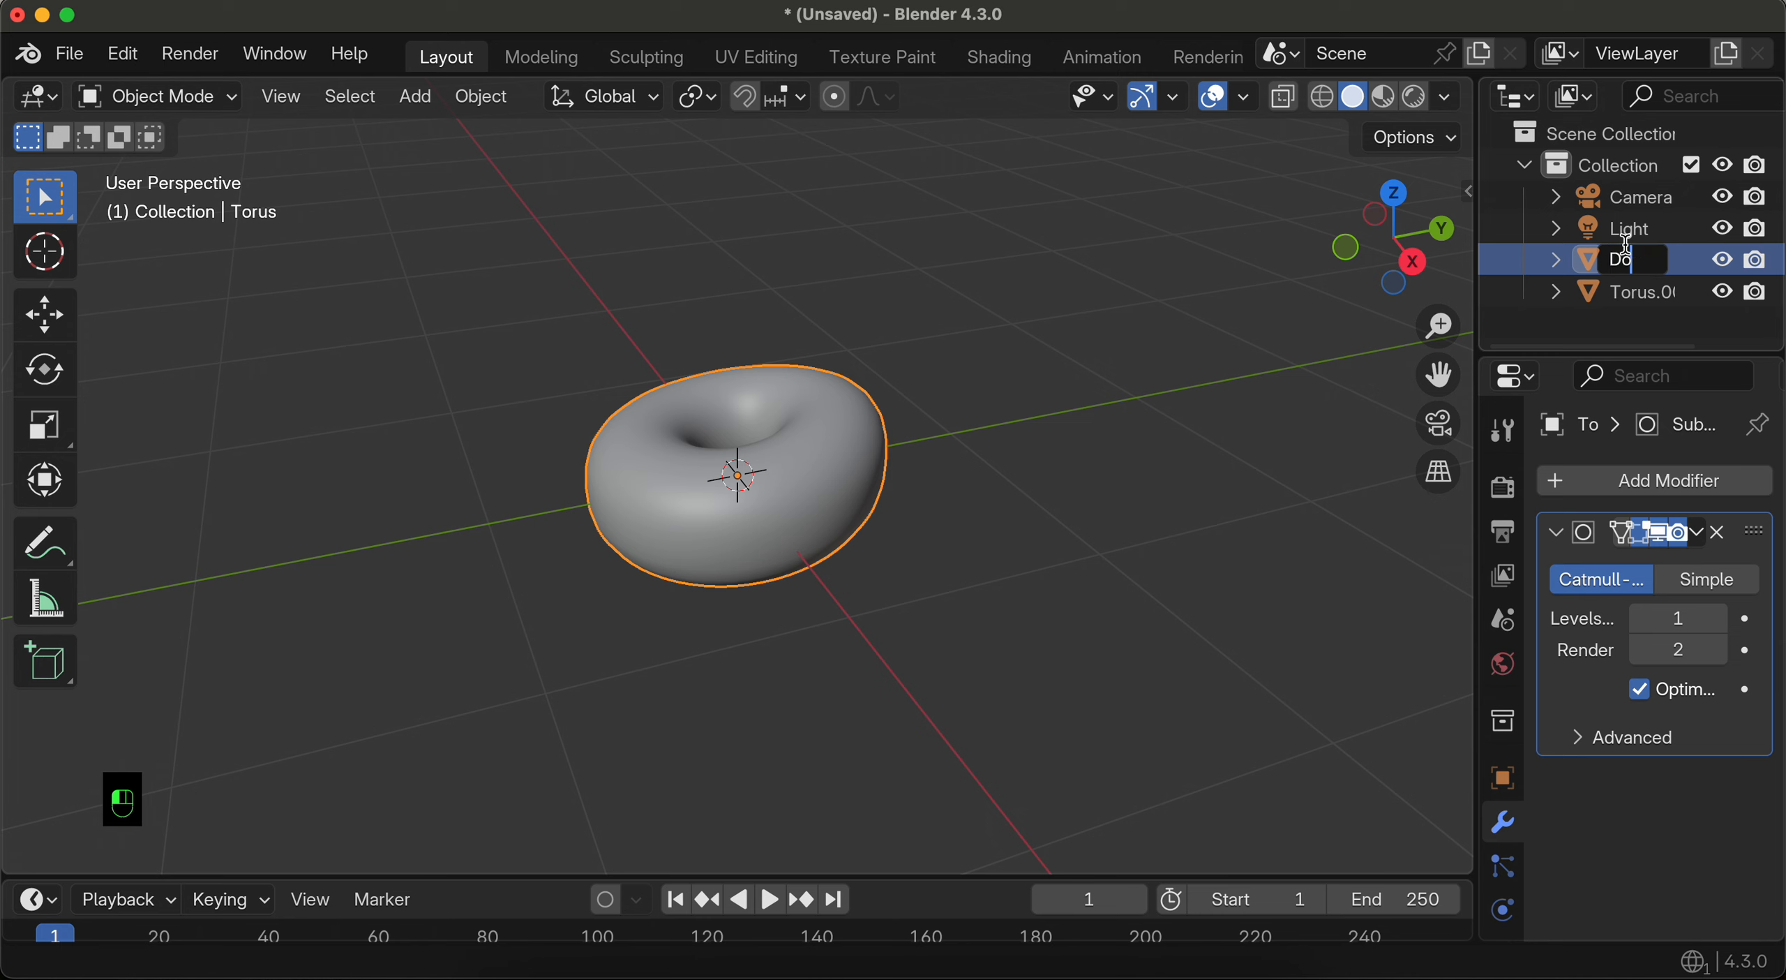
type("nut")
key("Return")
double_click(1643, 291)
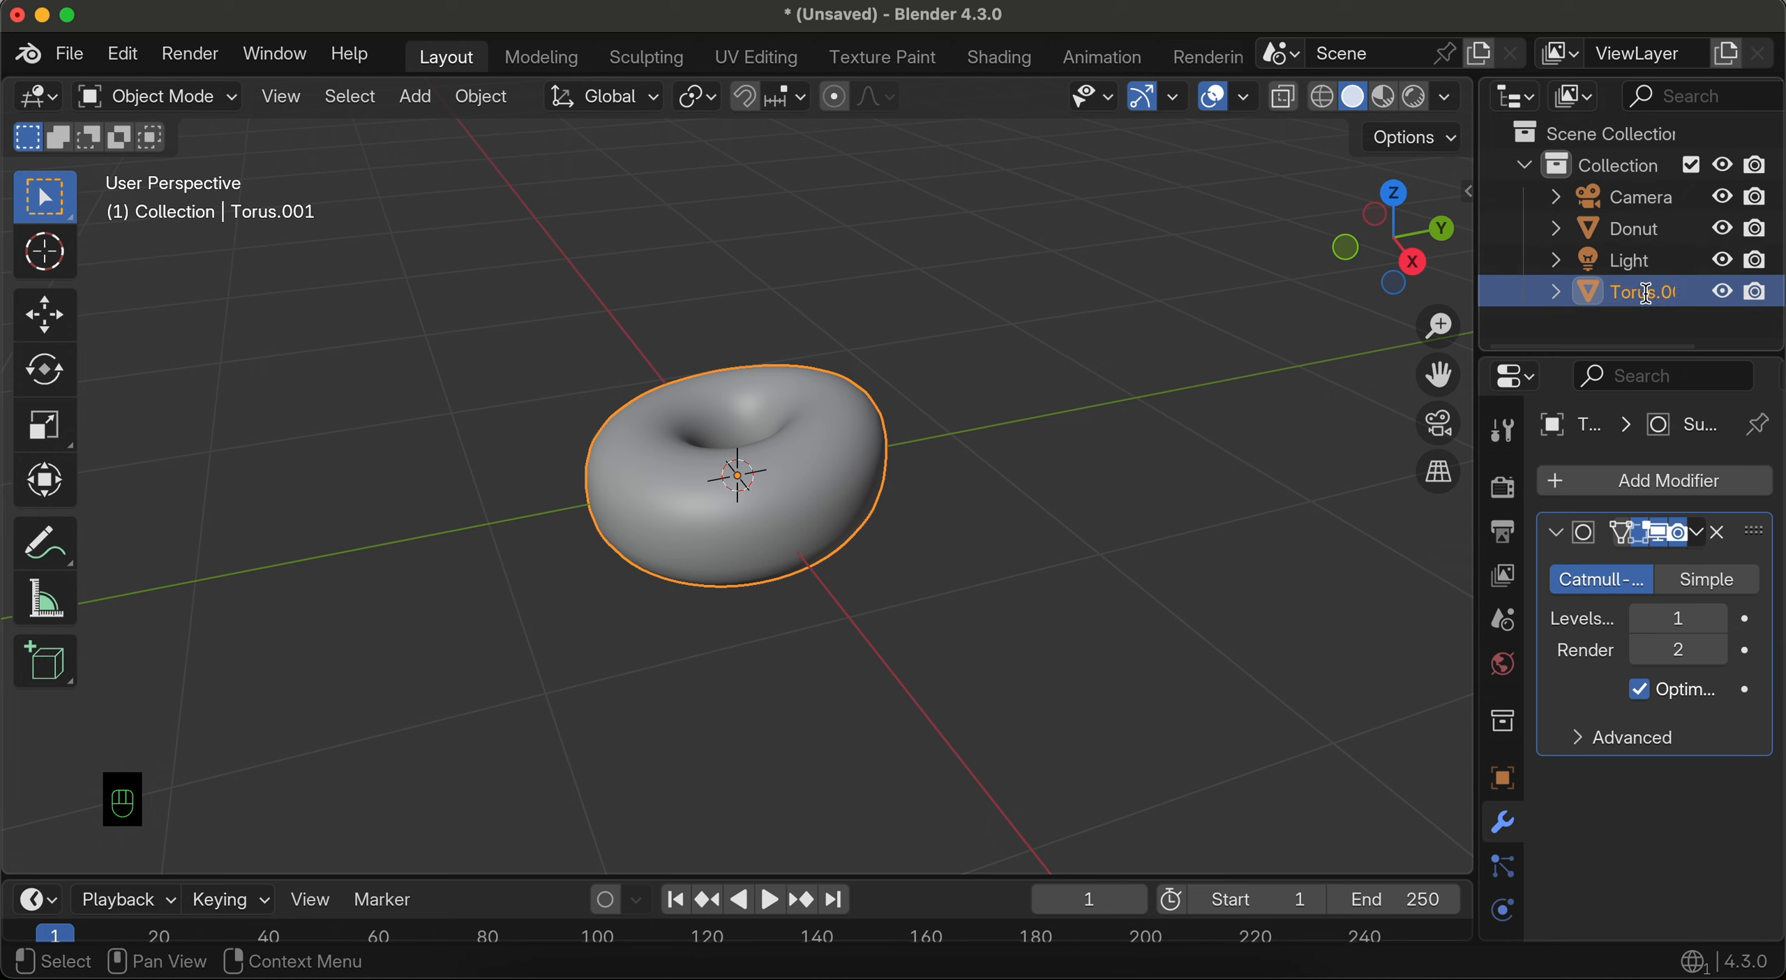
type("Icin")
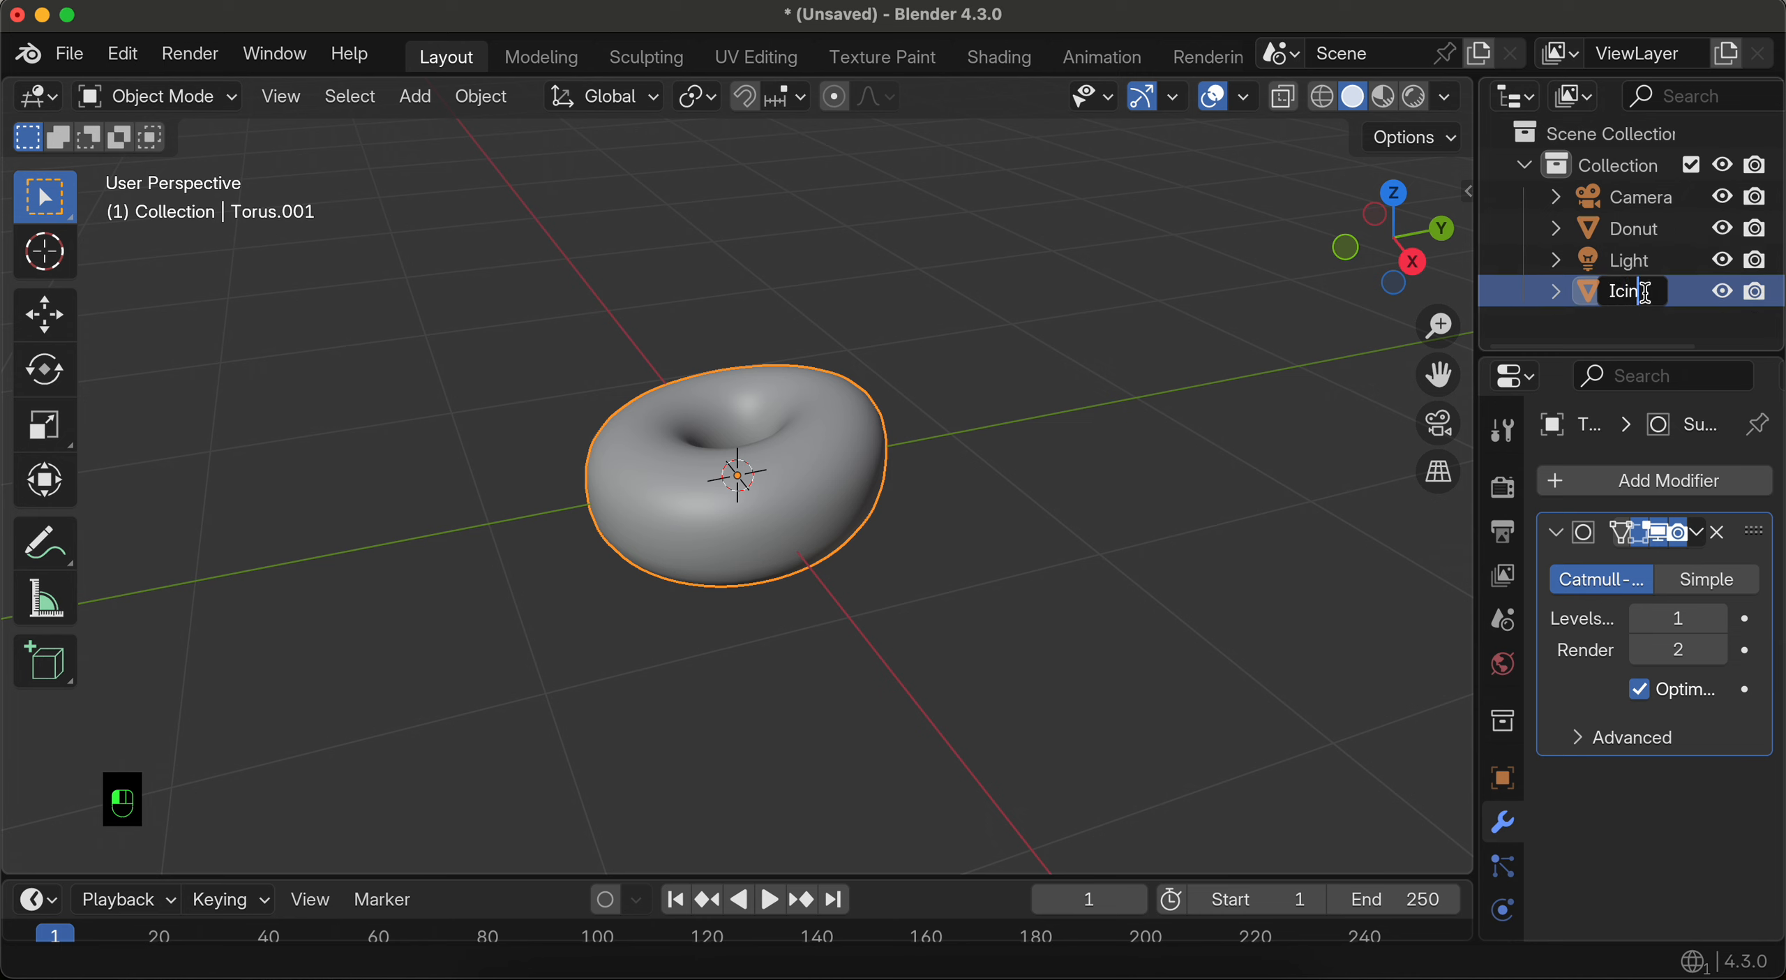
type("g")
key("Return")
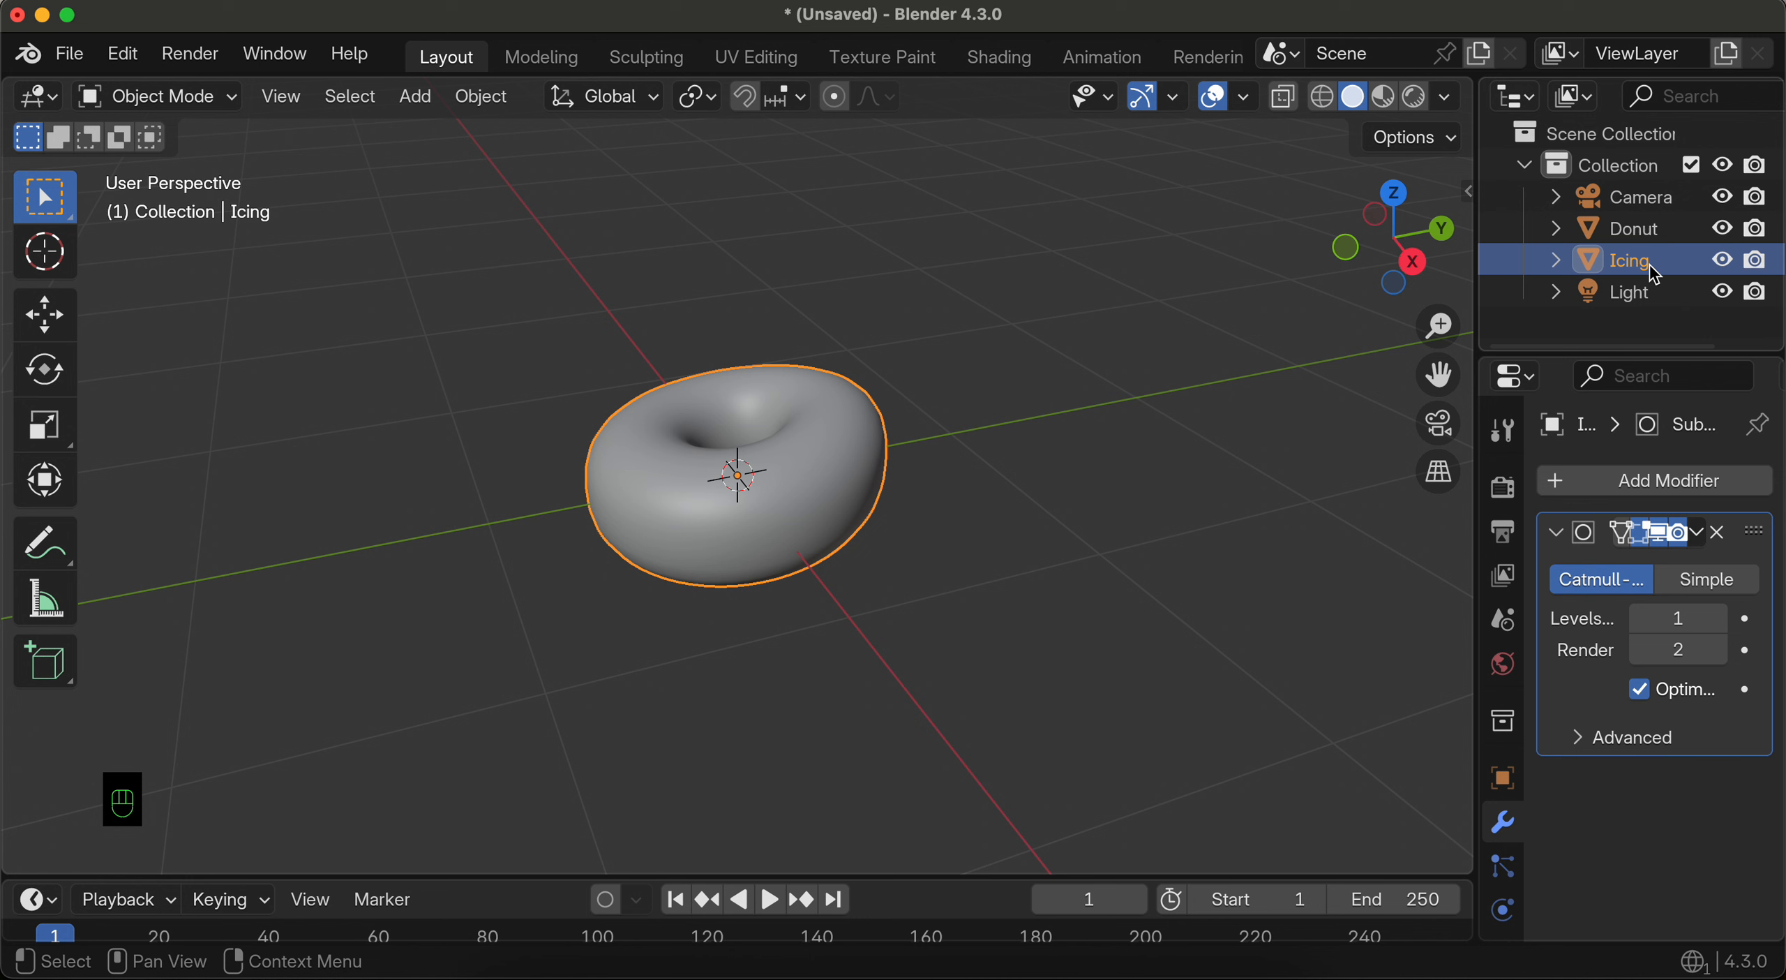
Step: Show the scene as see-through wireframe with X-ray on and hide the Donut in the viewport
left_click(1283, 97)
left_click(1321, 98)
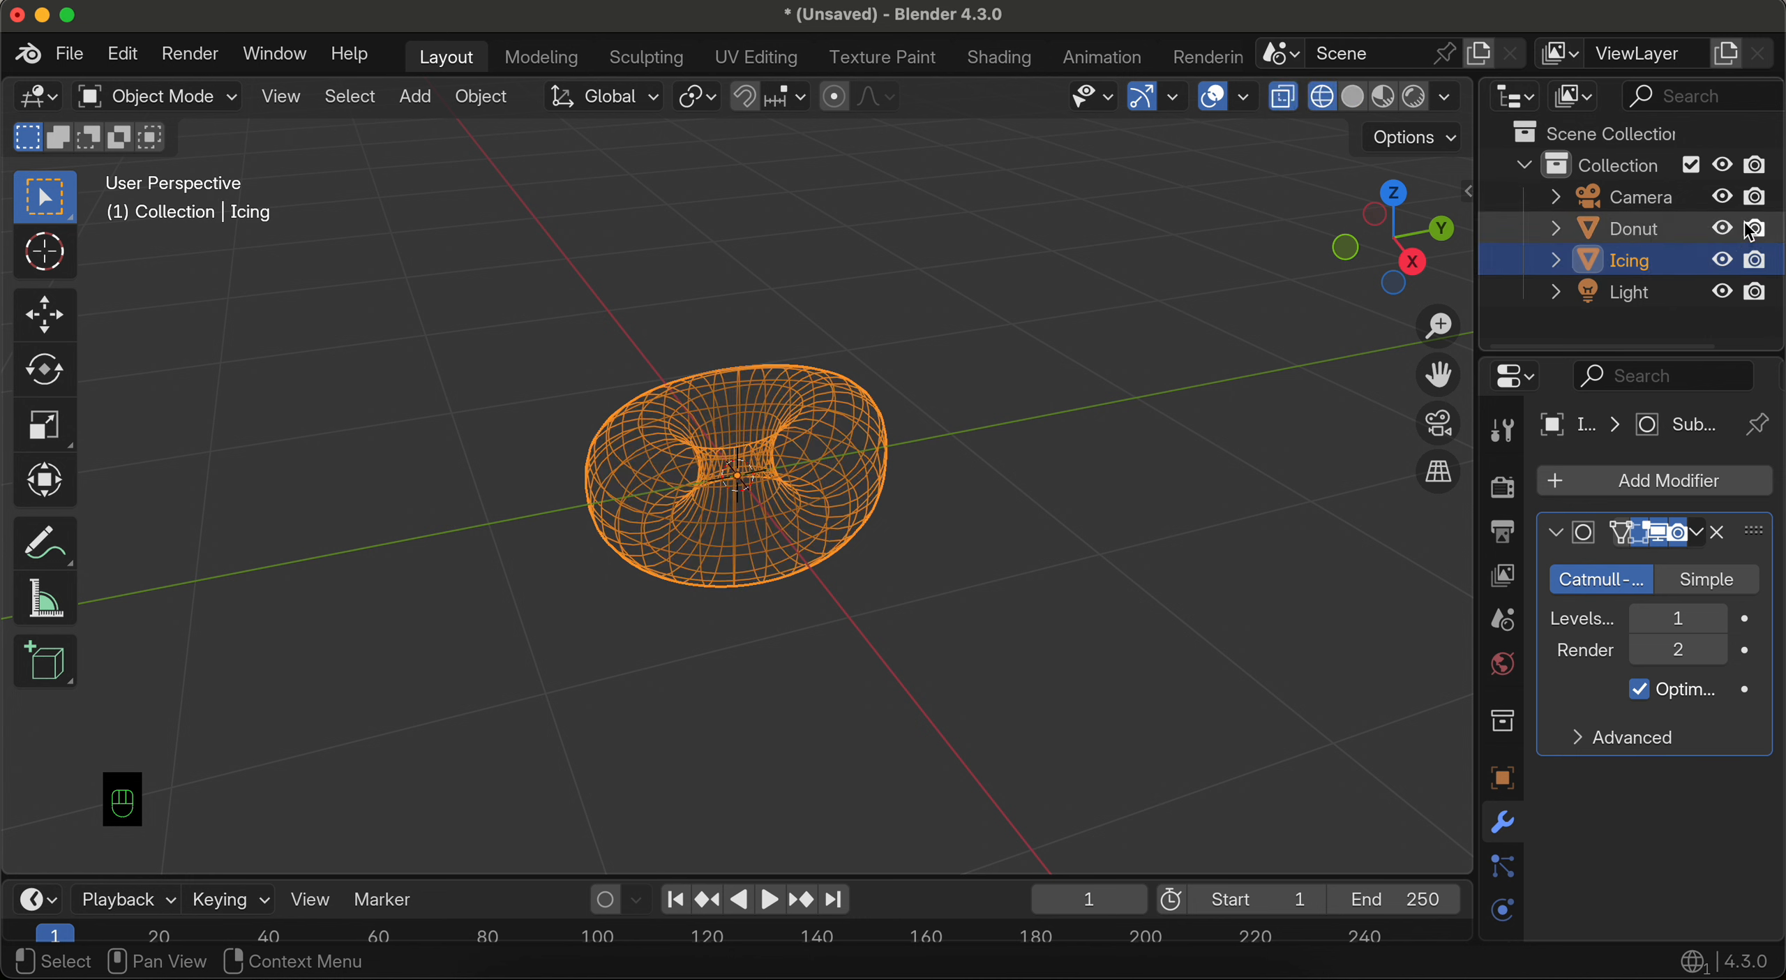
left_click(1722, 230)
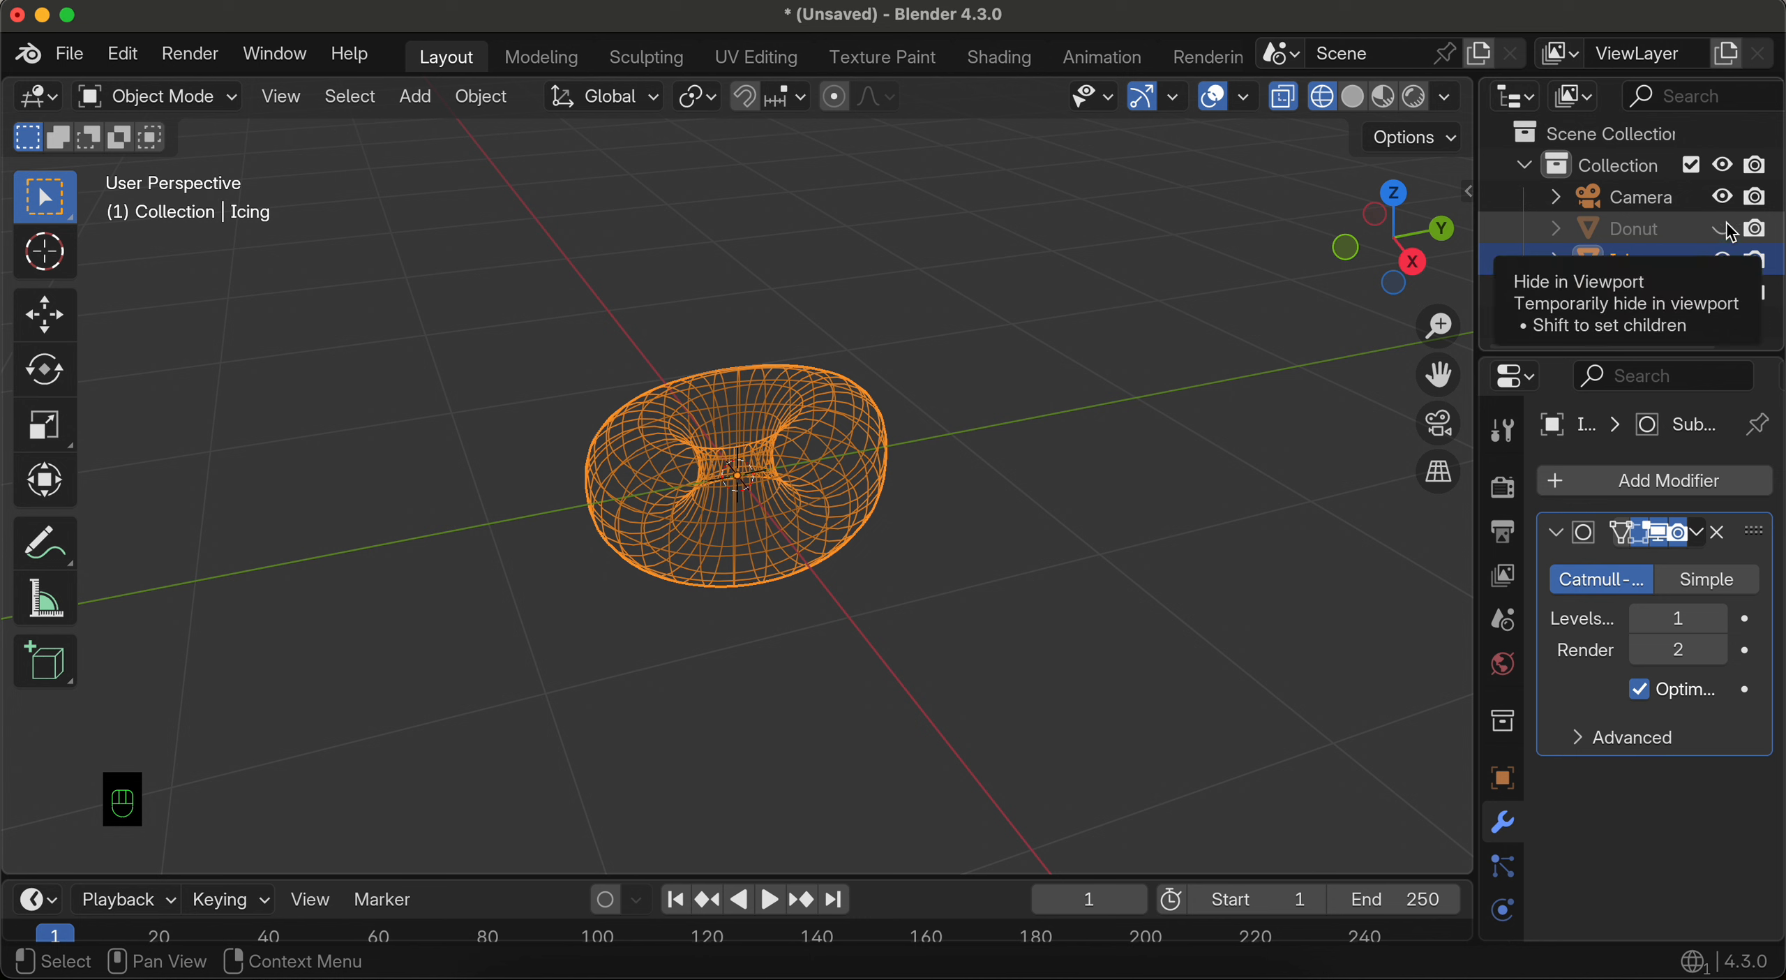
Step: Switch the Icing to Edit Mode and box-select the lower half of its mesh from a side view
left_click(177, 108)
left_click(165, 161)
scroll(689, 259, "down", 5)
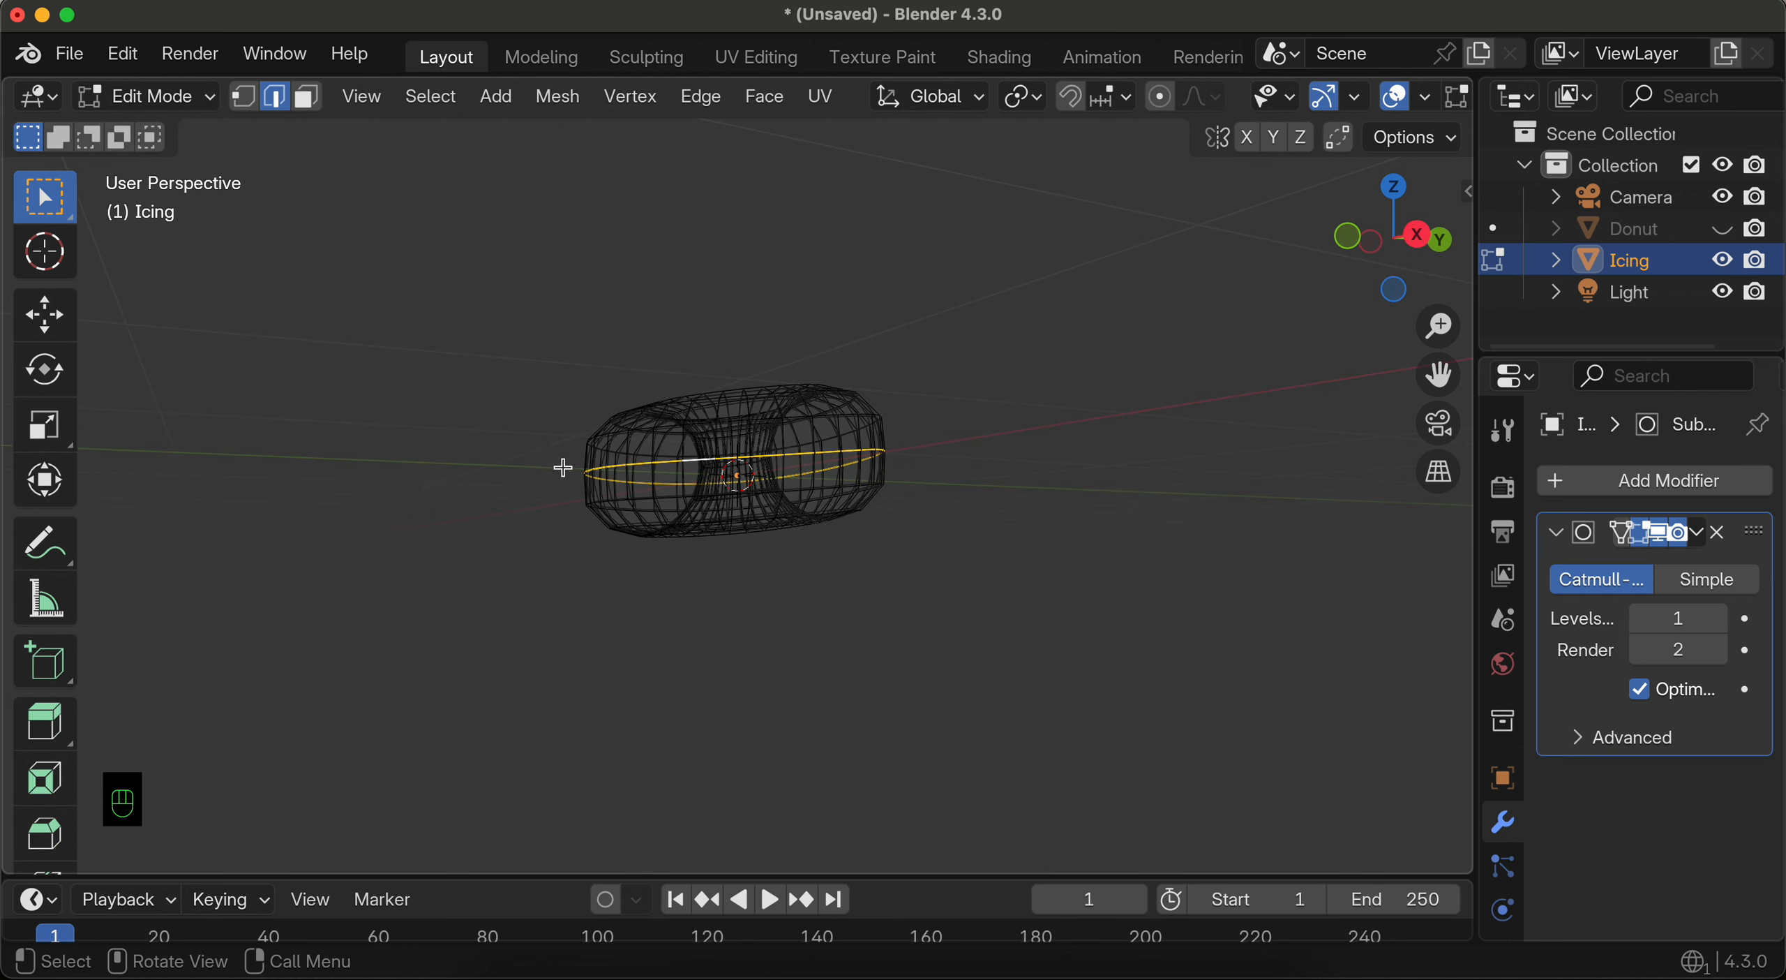
left_click_drag(563, 466, 970, 552)
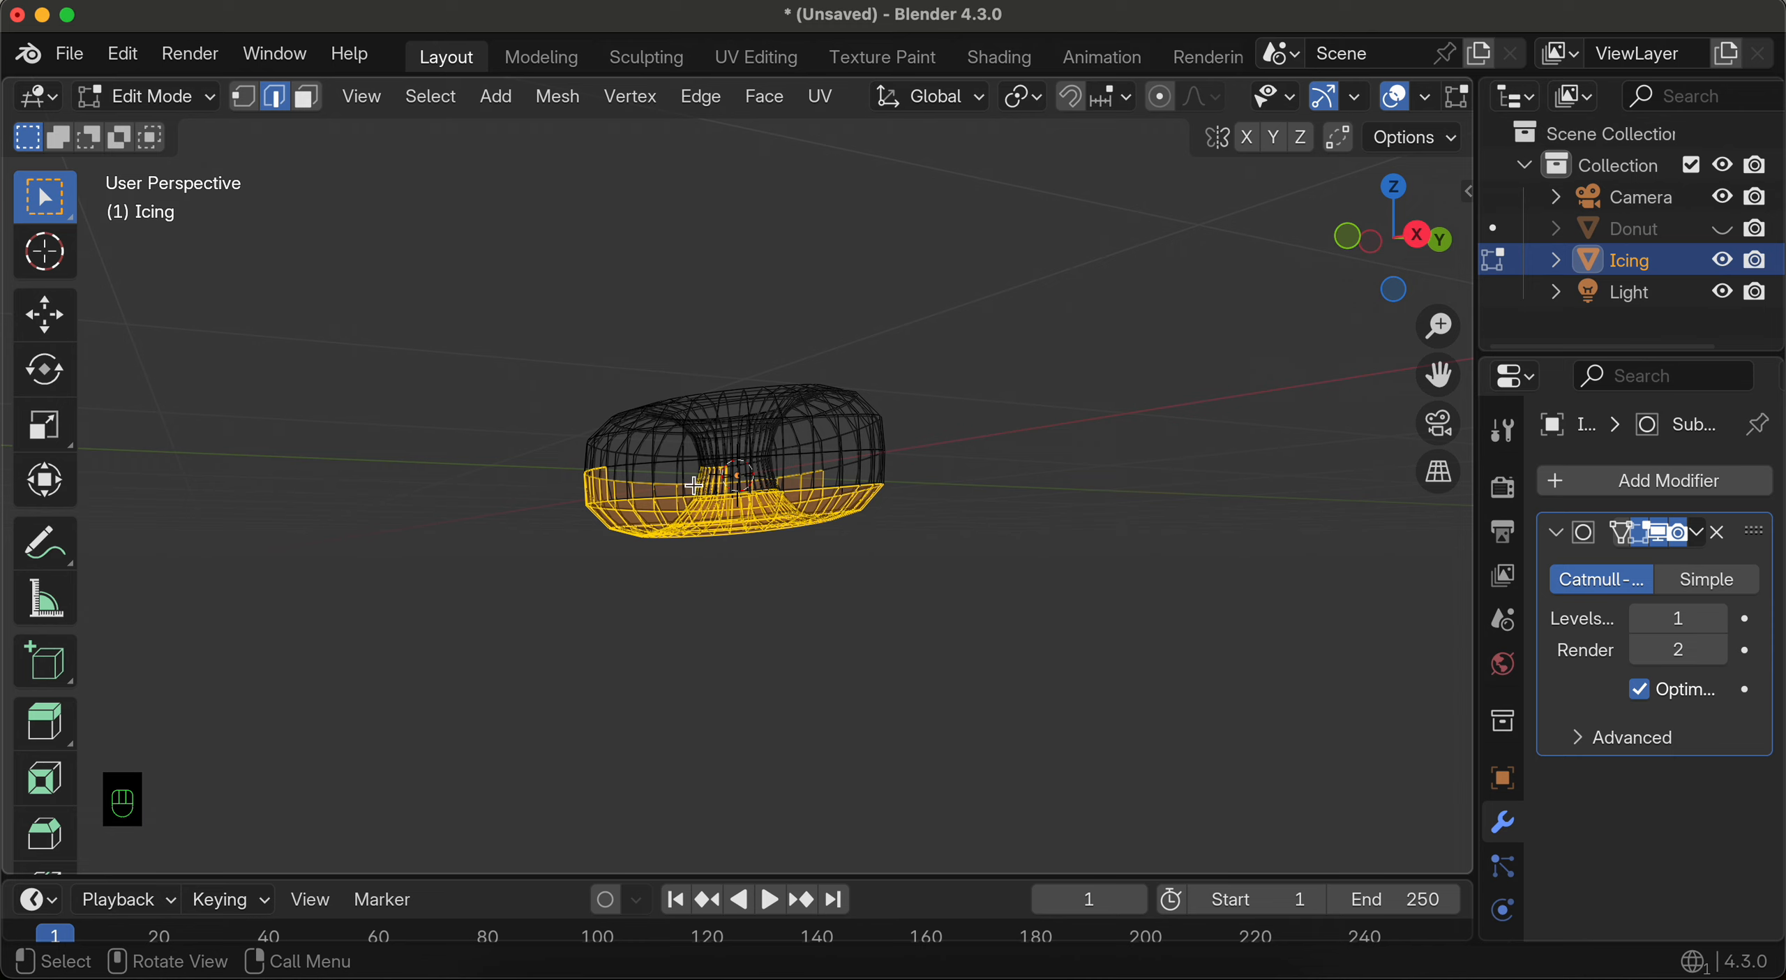
left_click_drag(549, 454, 917, 490)
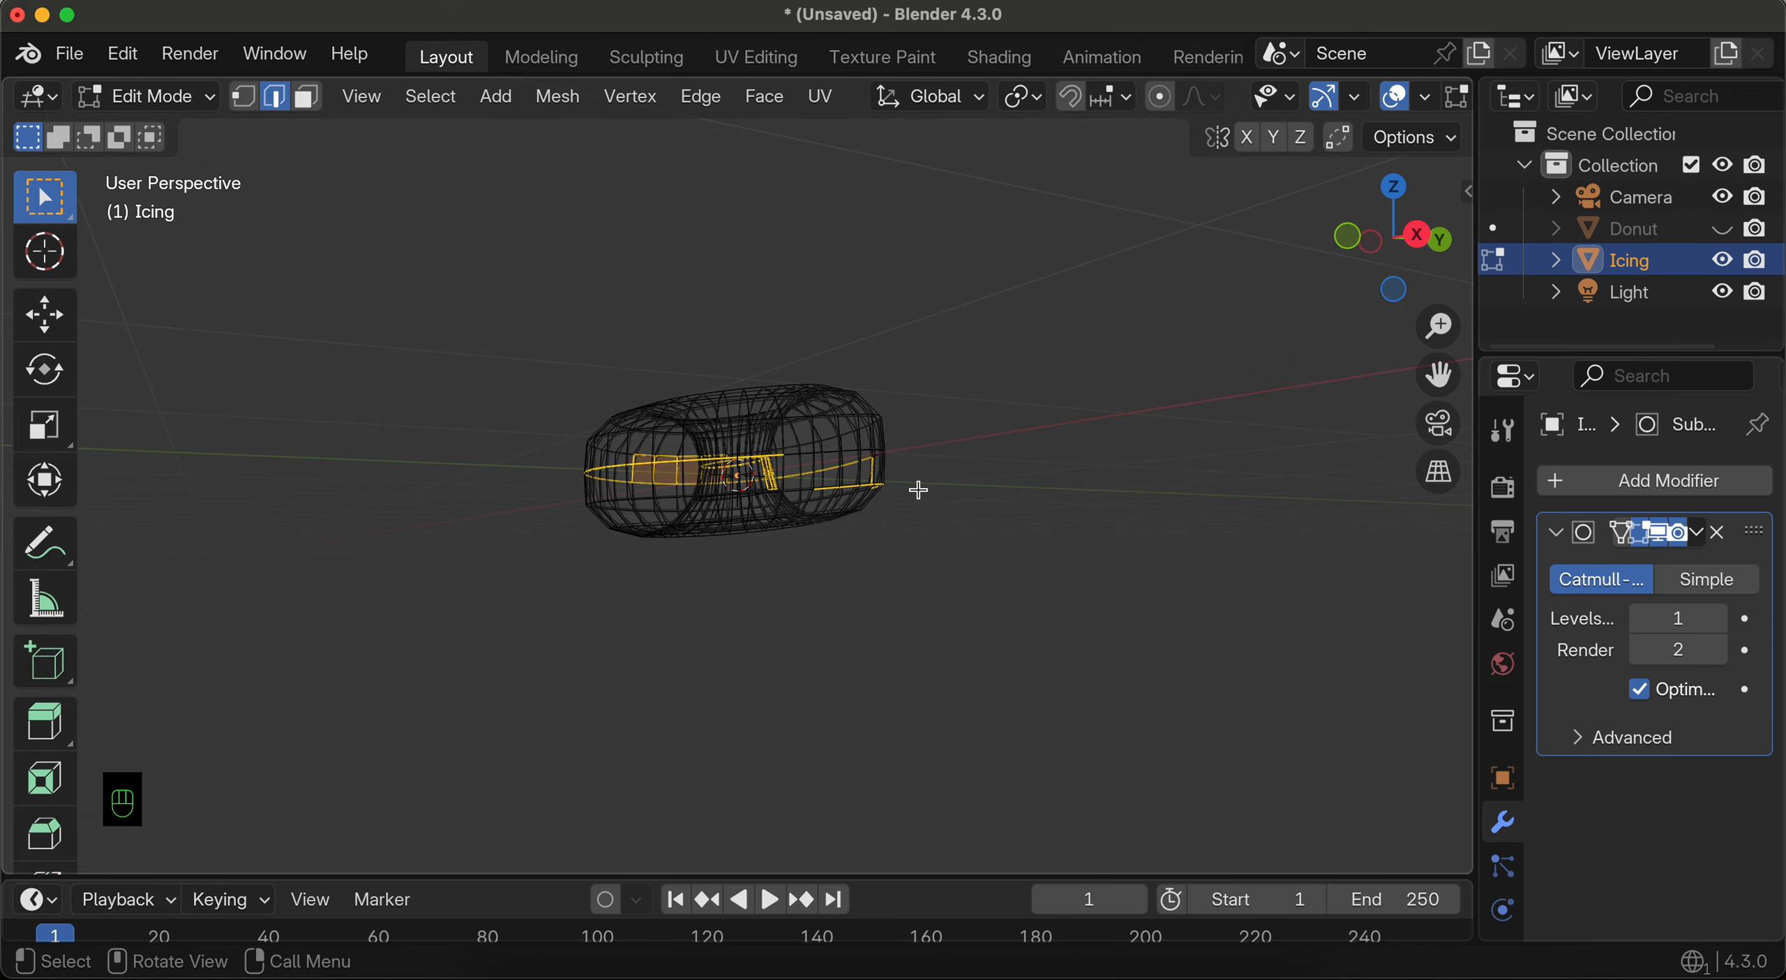
left_click_drag(551, 451, 956, 548)
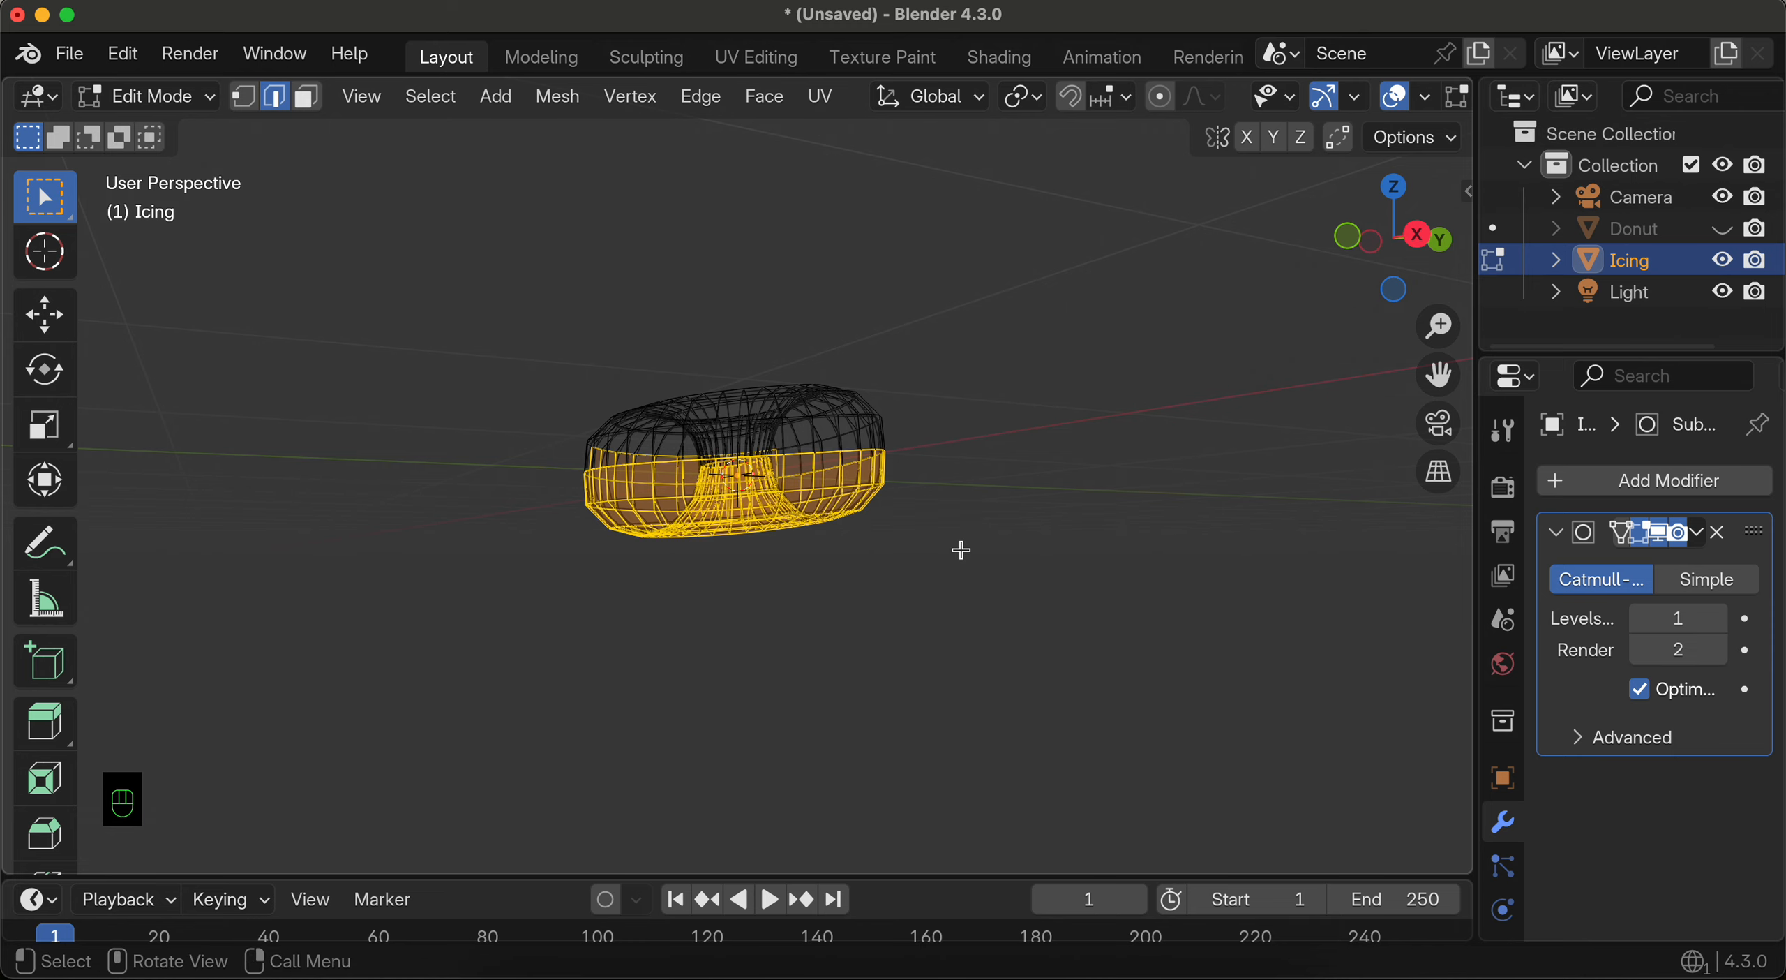
scroll(813, 550, "up", 5)
scroll(647, 524, "left", 5)
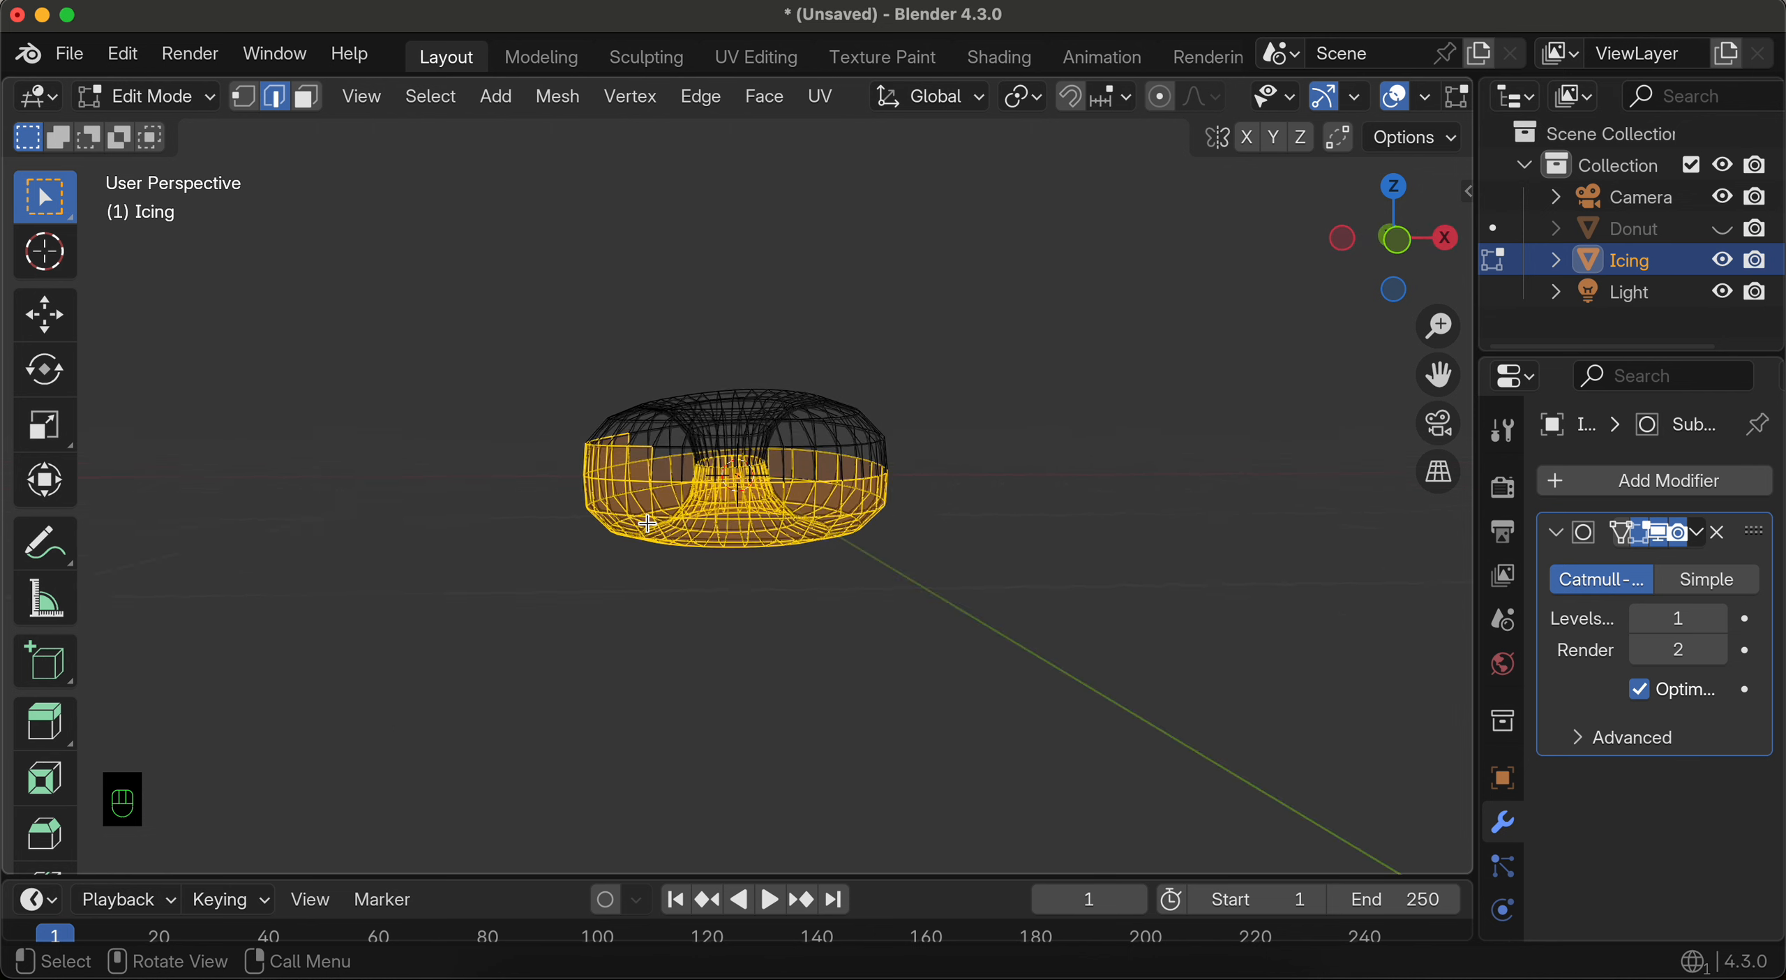
Step: In face selection with X-ray off, deselect the stray faces above the Icing's middle loop and delete the vertices of its lower half
left_click(307, 103)
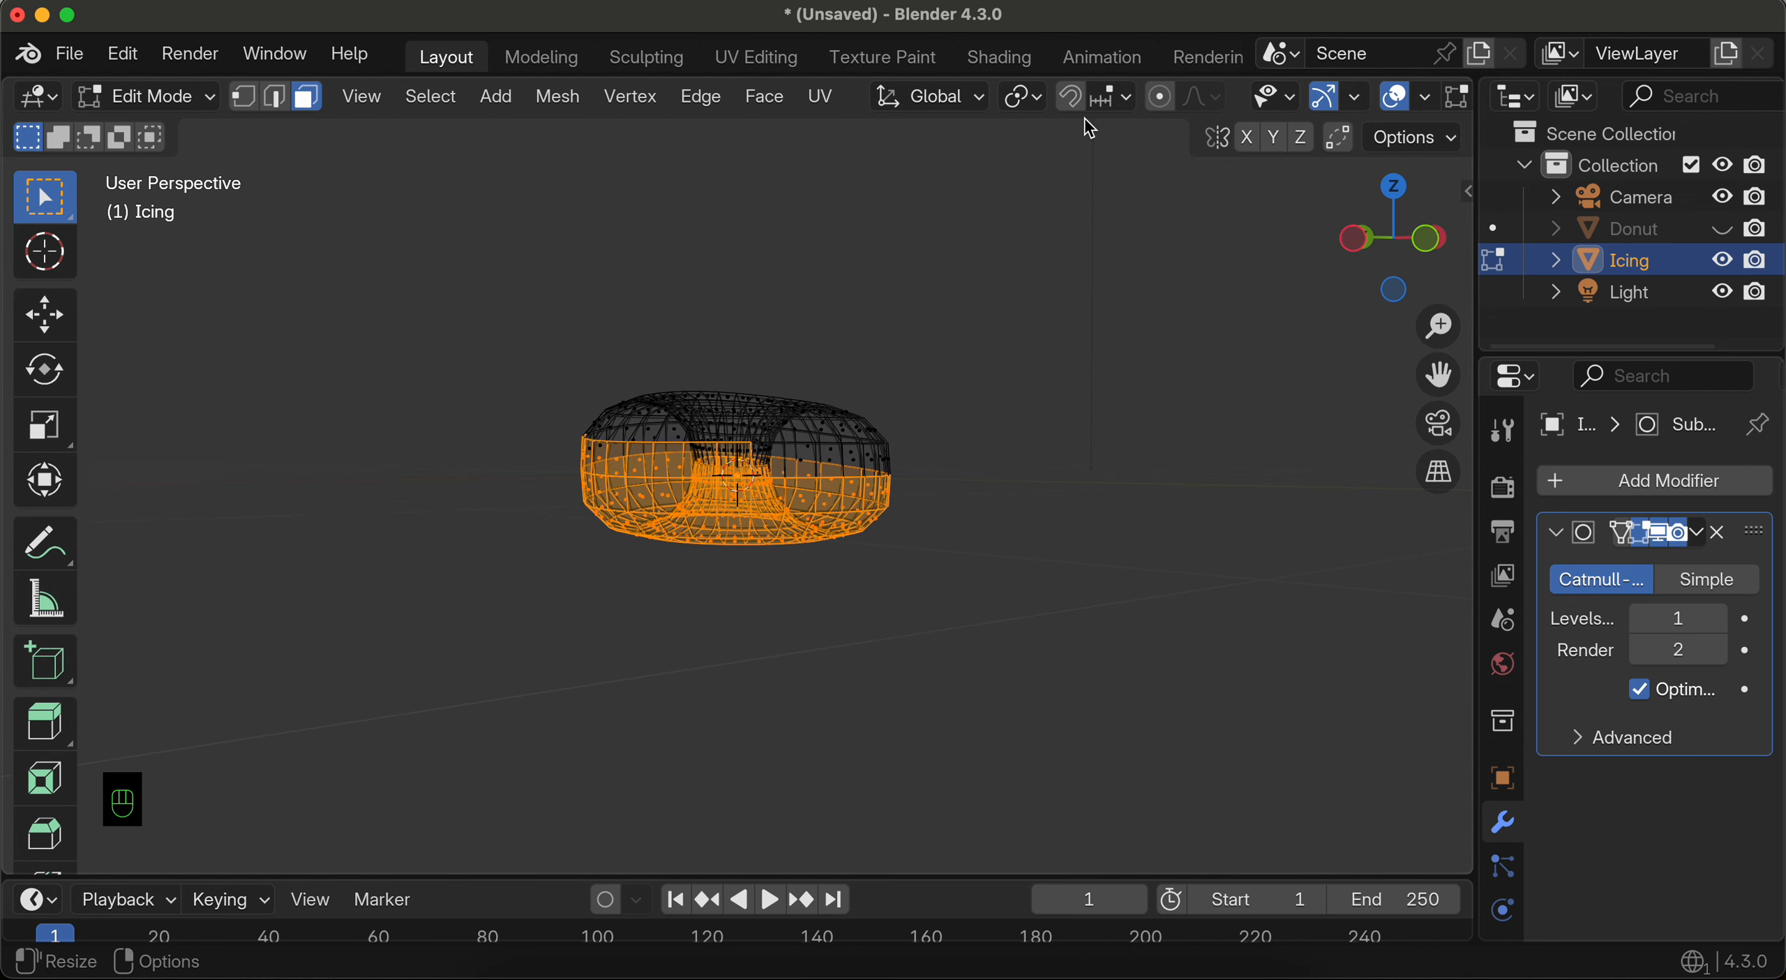
scroll(1388, 101, "right", 4)
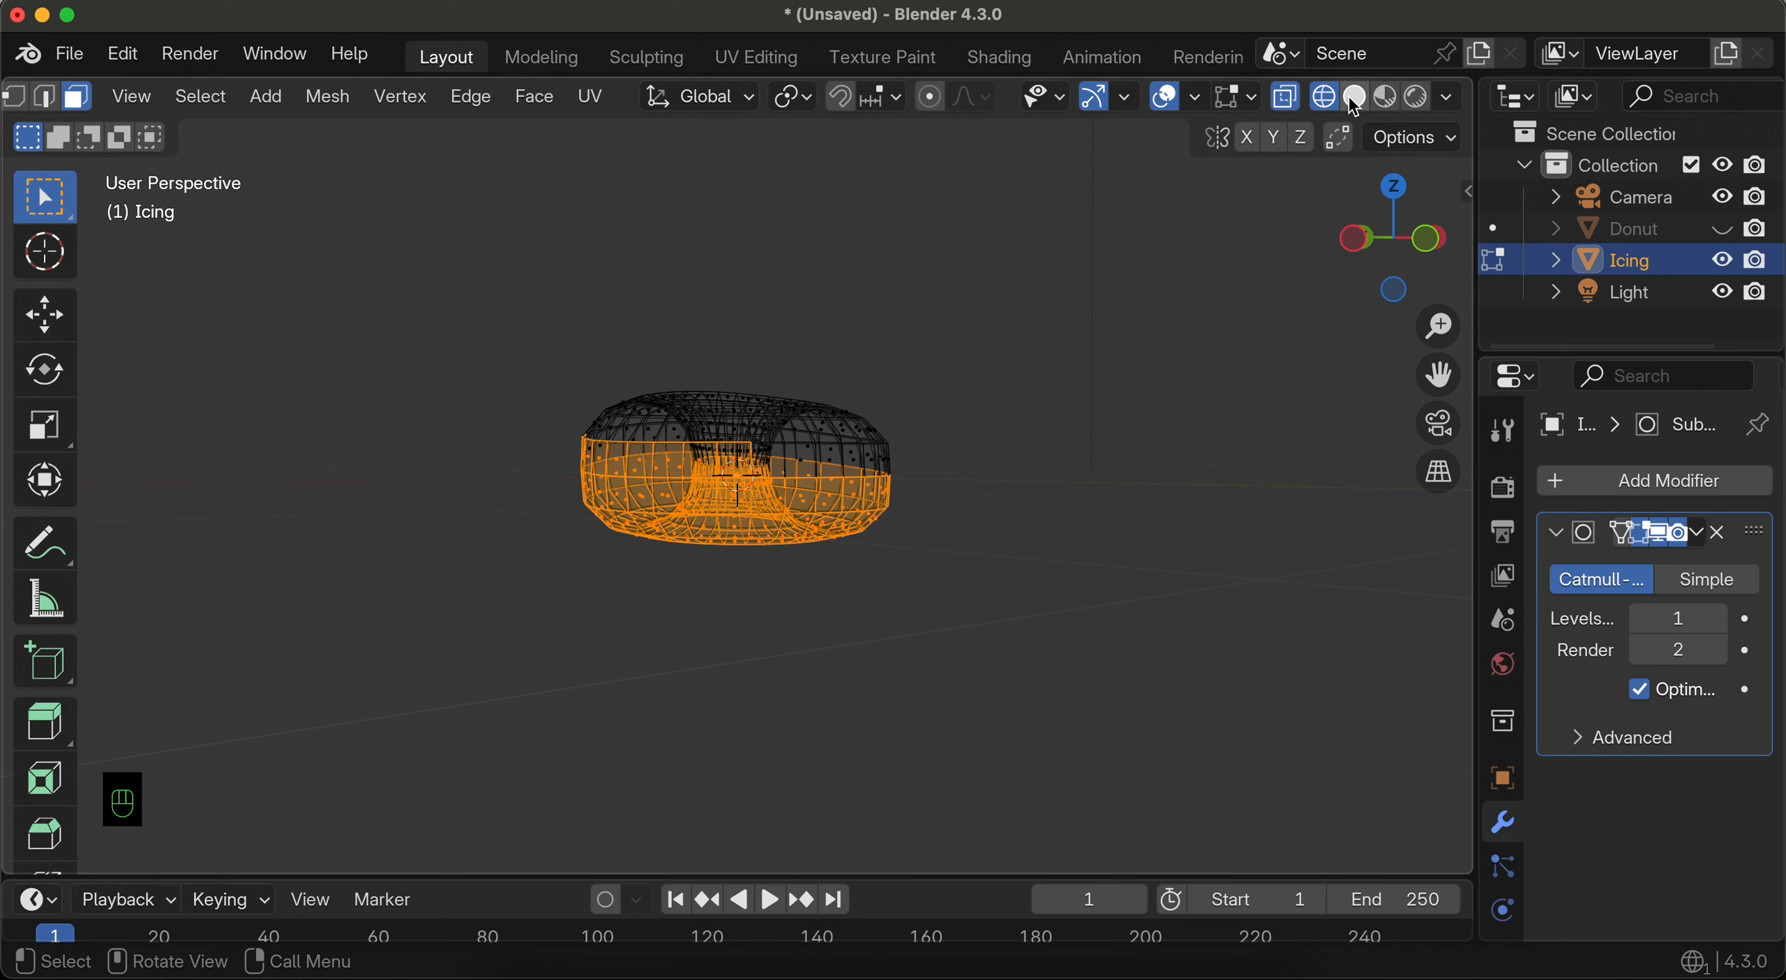
left_click(1284, 96)
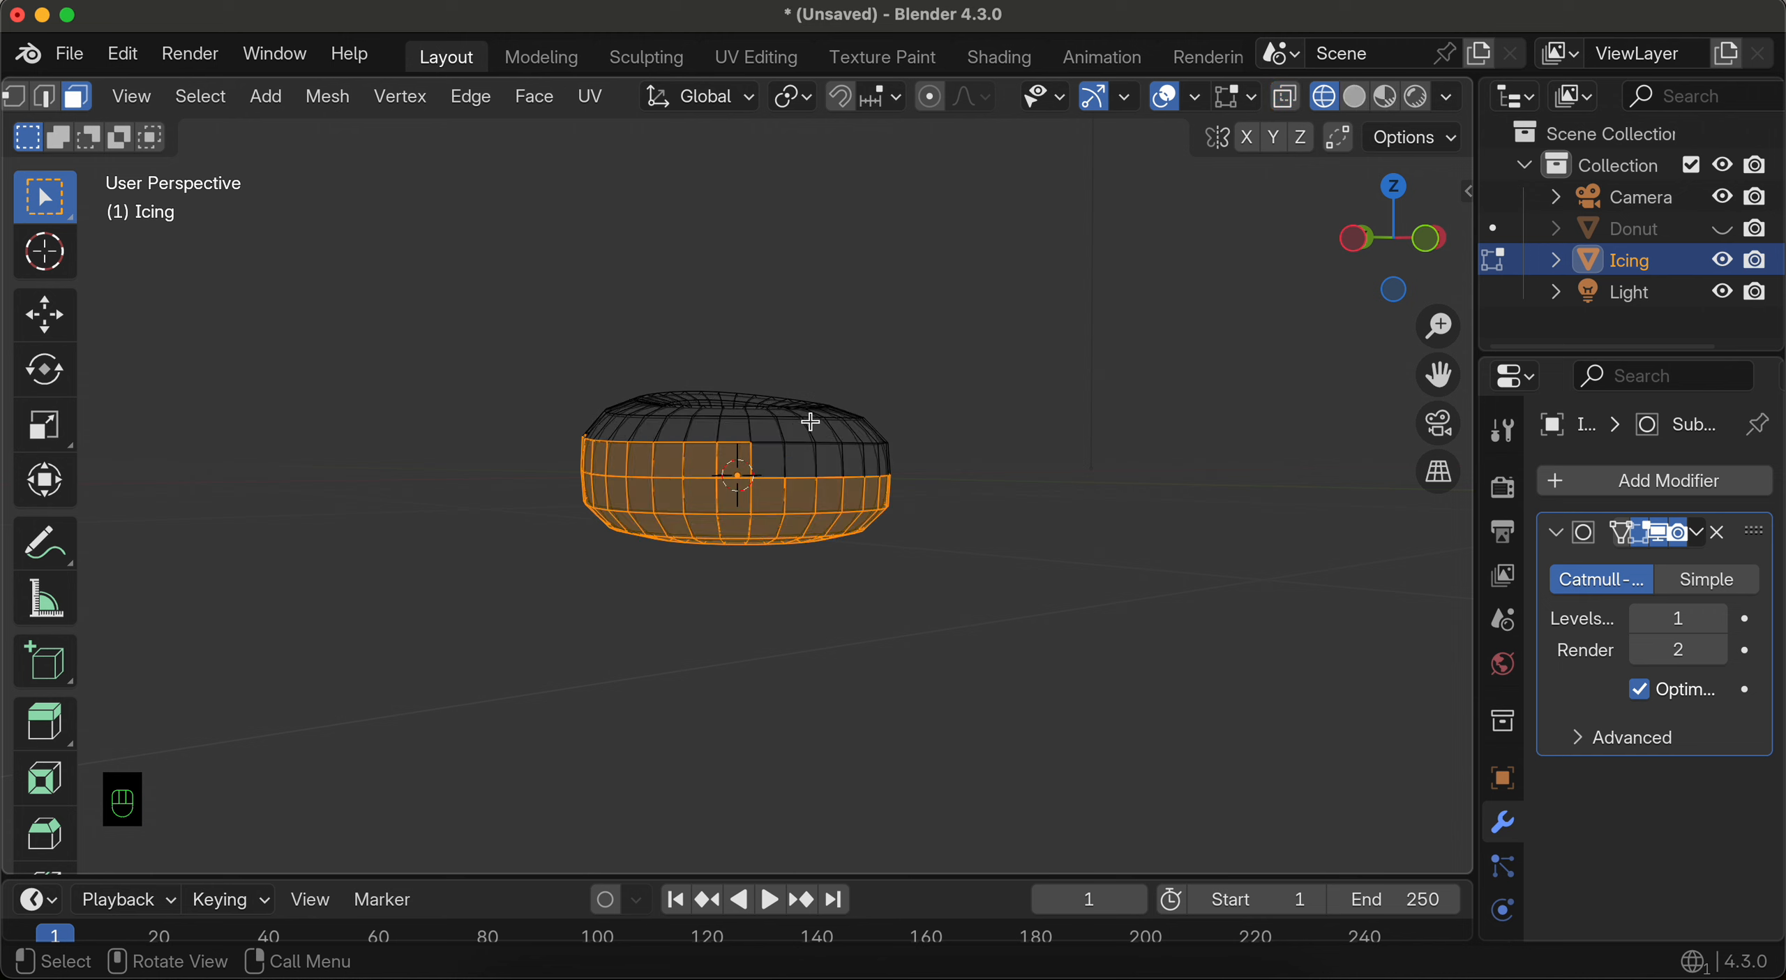
left_click(730, 462, "shift")
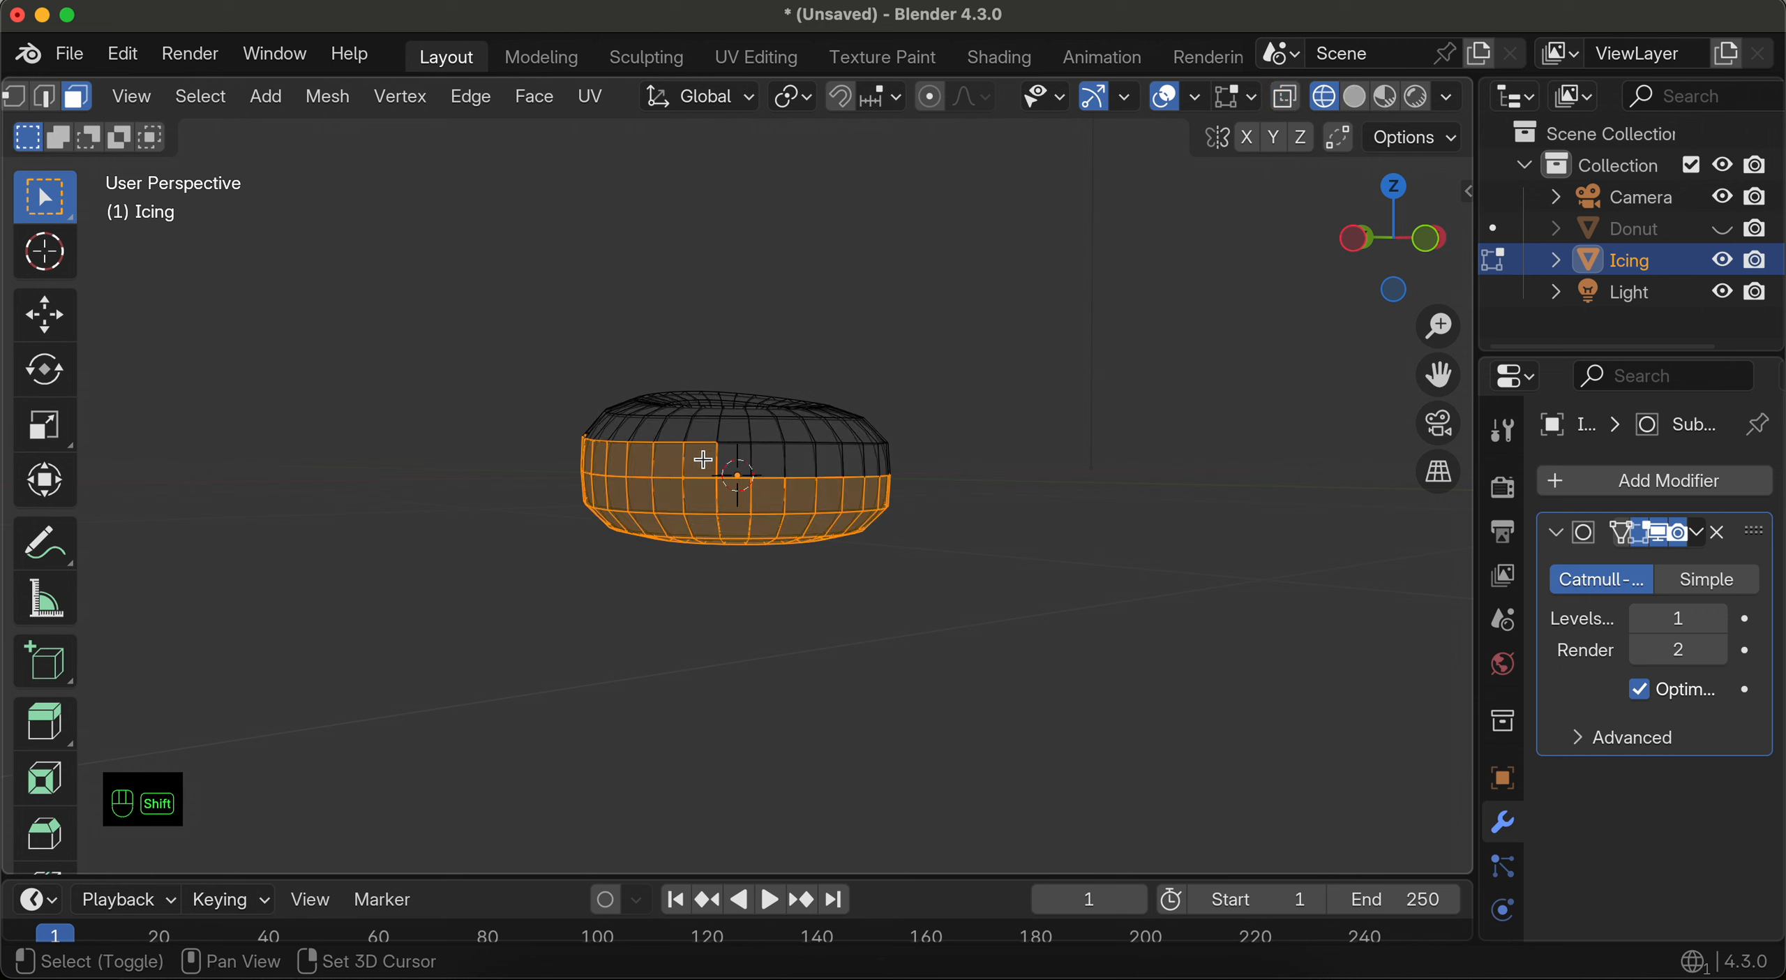
left_click(671, 460, "shift")
left_click(642, 461, "shift")
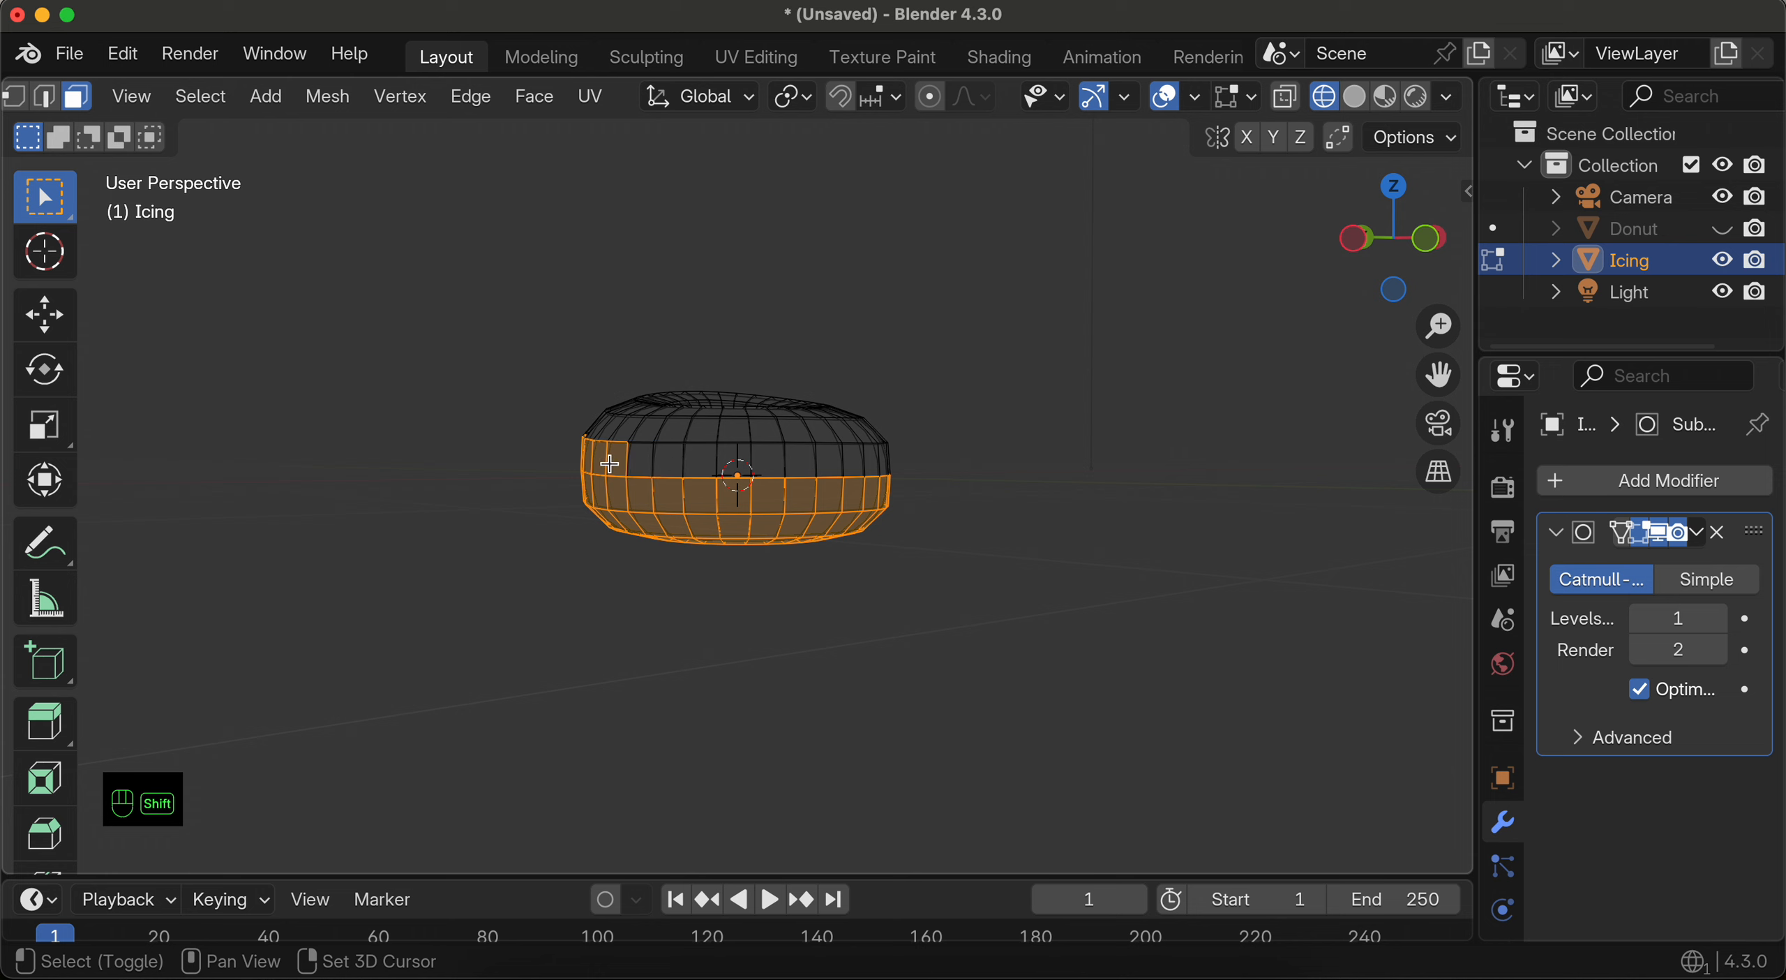
left_click(612, 462, "shift")
middle_click_drag(607, 462, 624, 464)
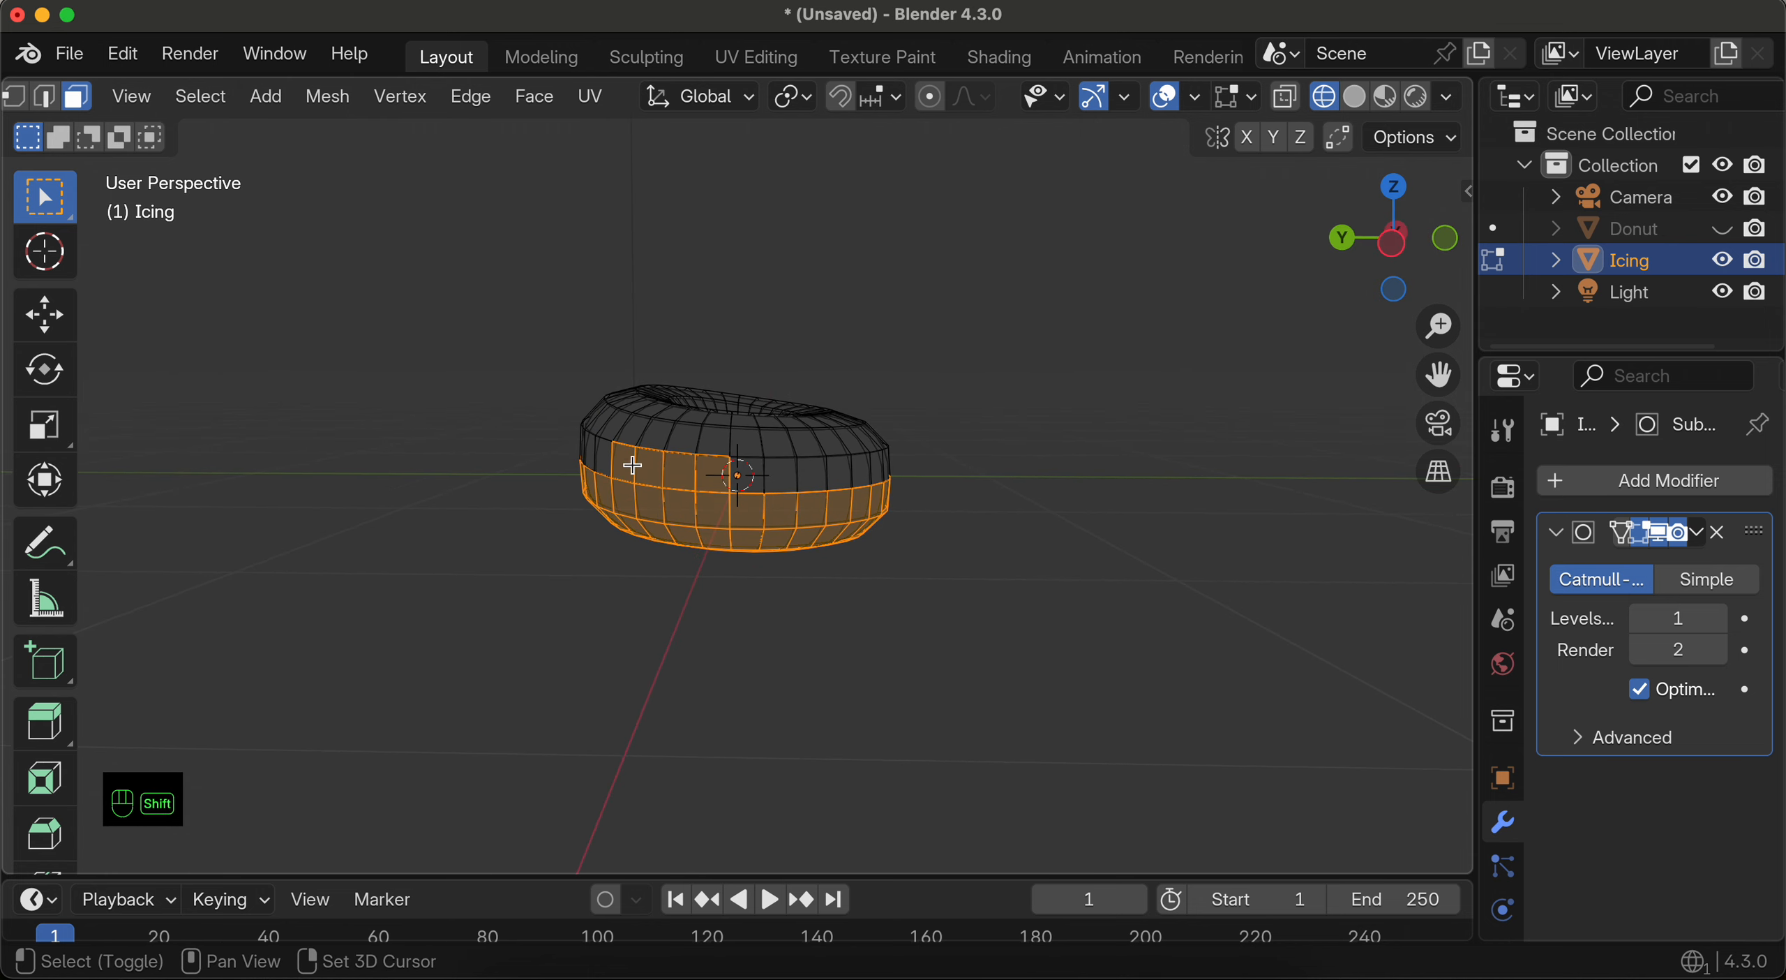
left_click(625, 464, "shift")
left_click(653, 465, "shift")
left_click(680, 467, "shift")
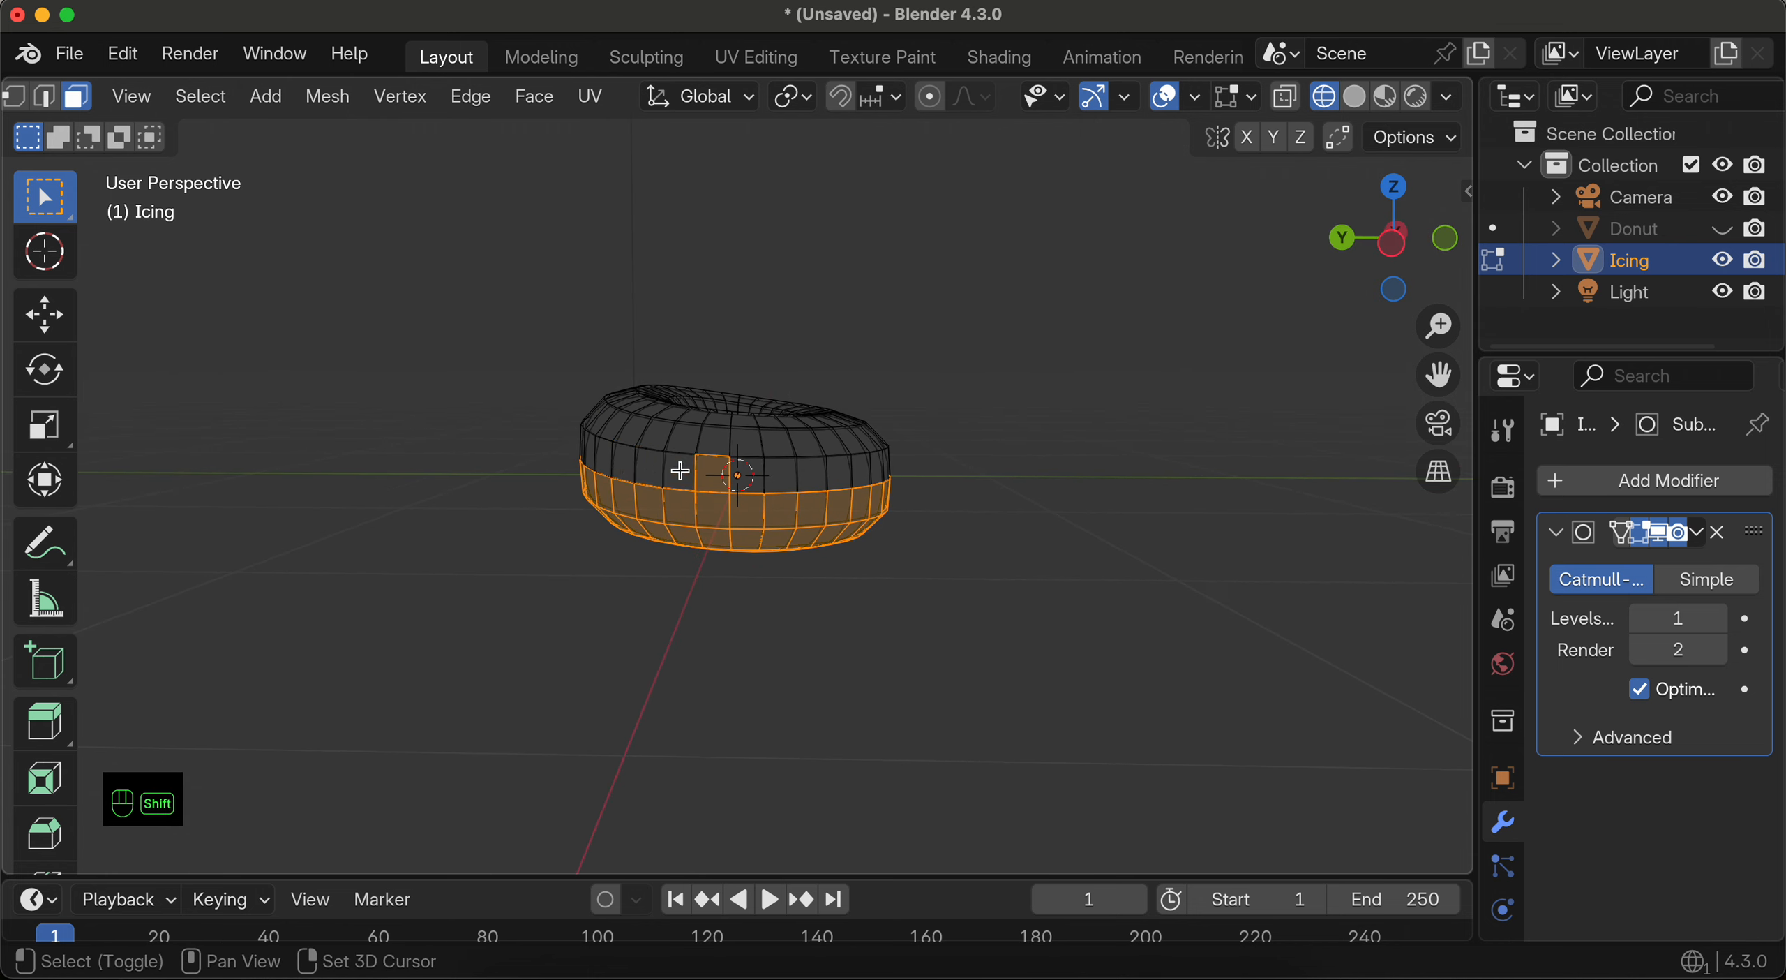
left_click(715, 470, "shift")
middle_click_drag(858, 508, 857, 506)
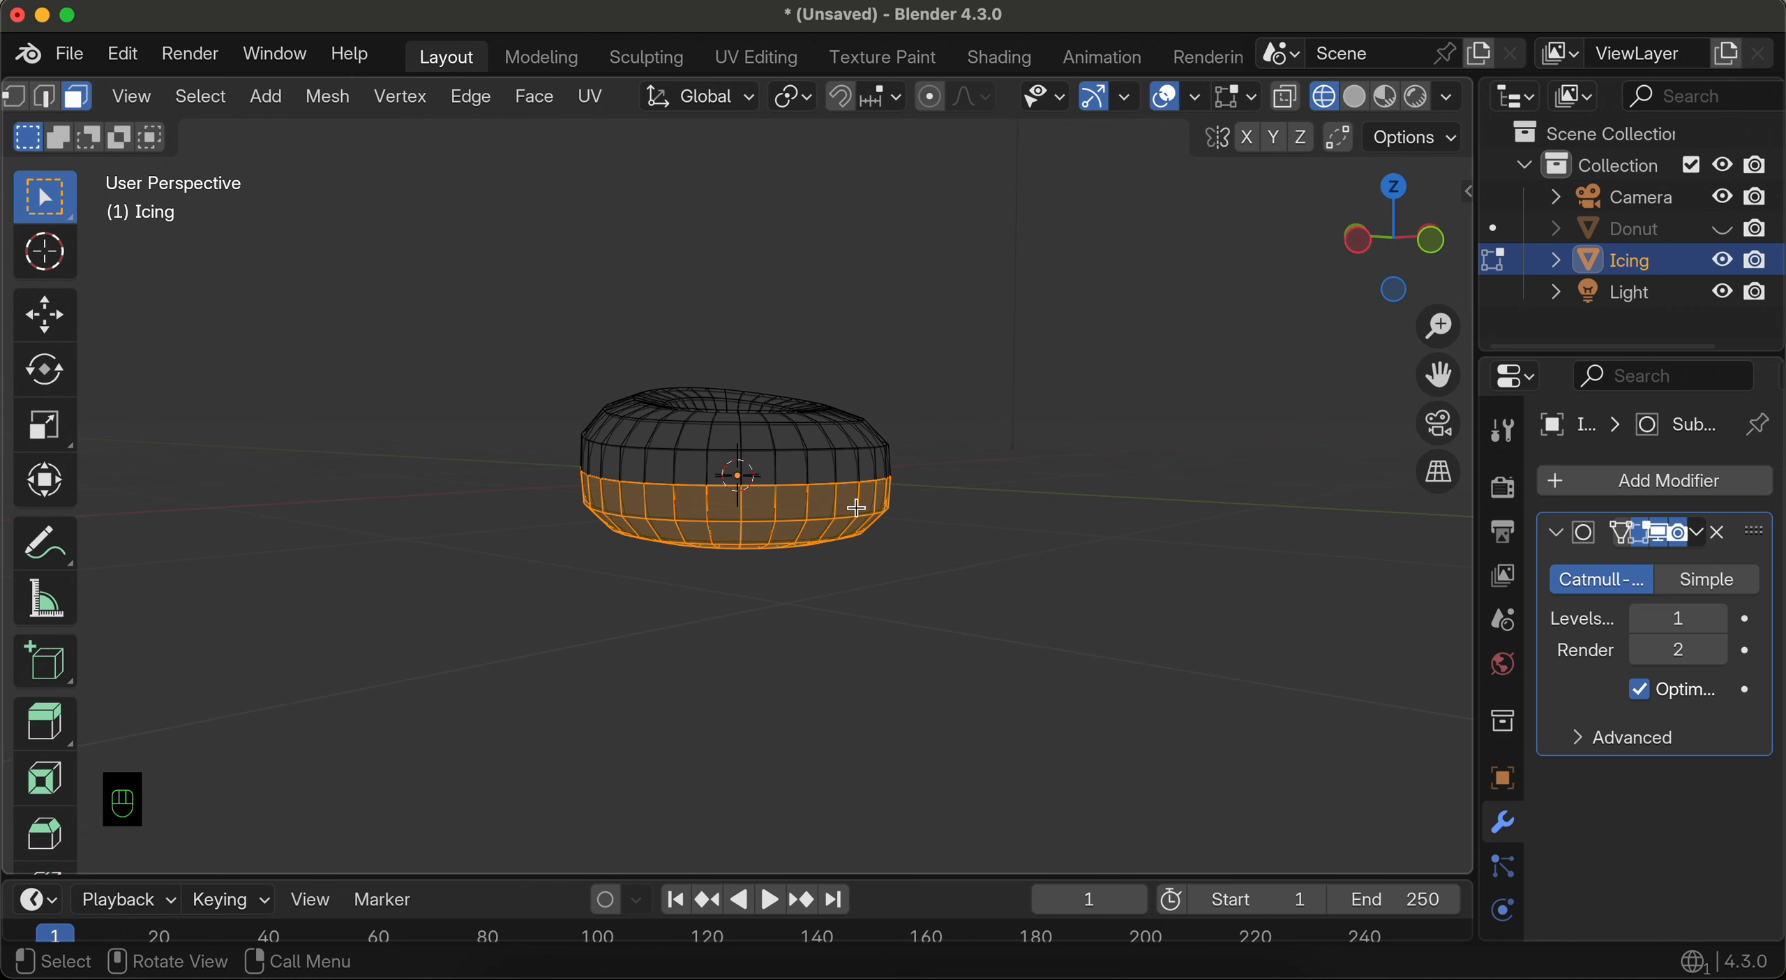
key("x")
left_click(757, 519)
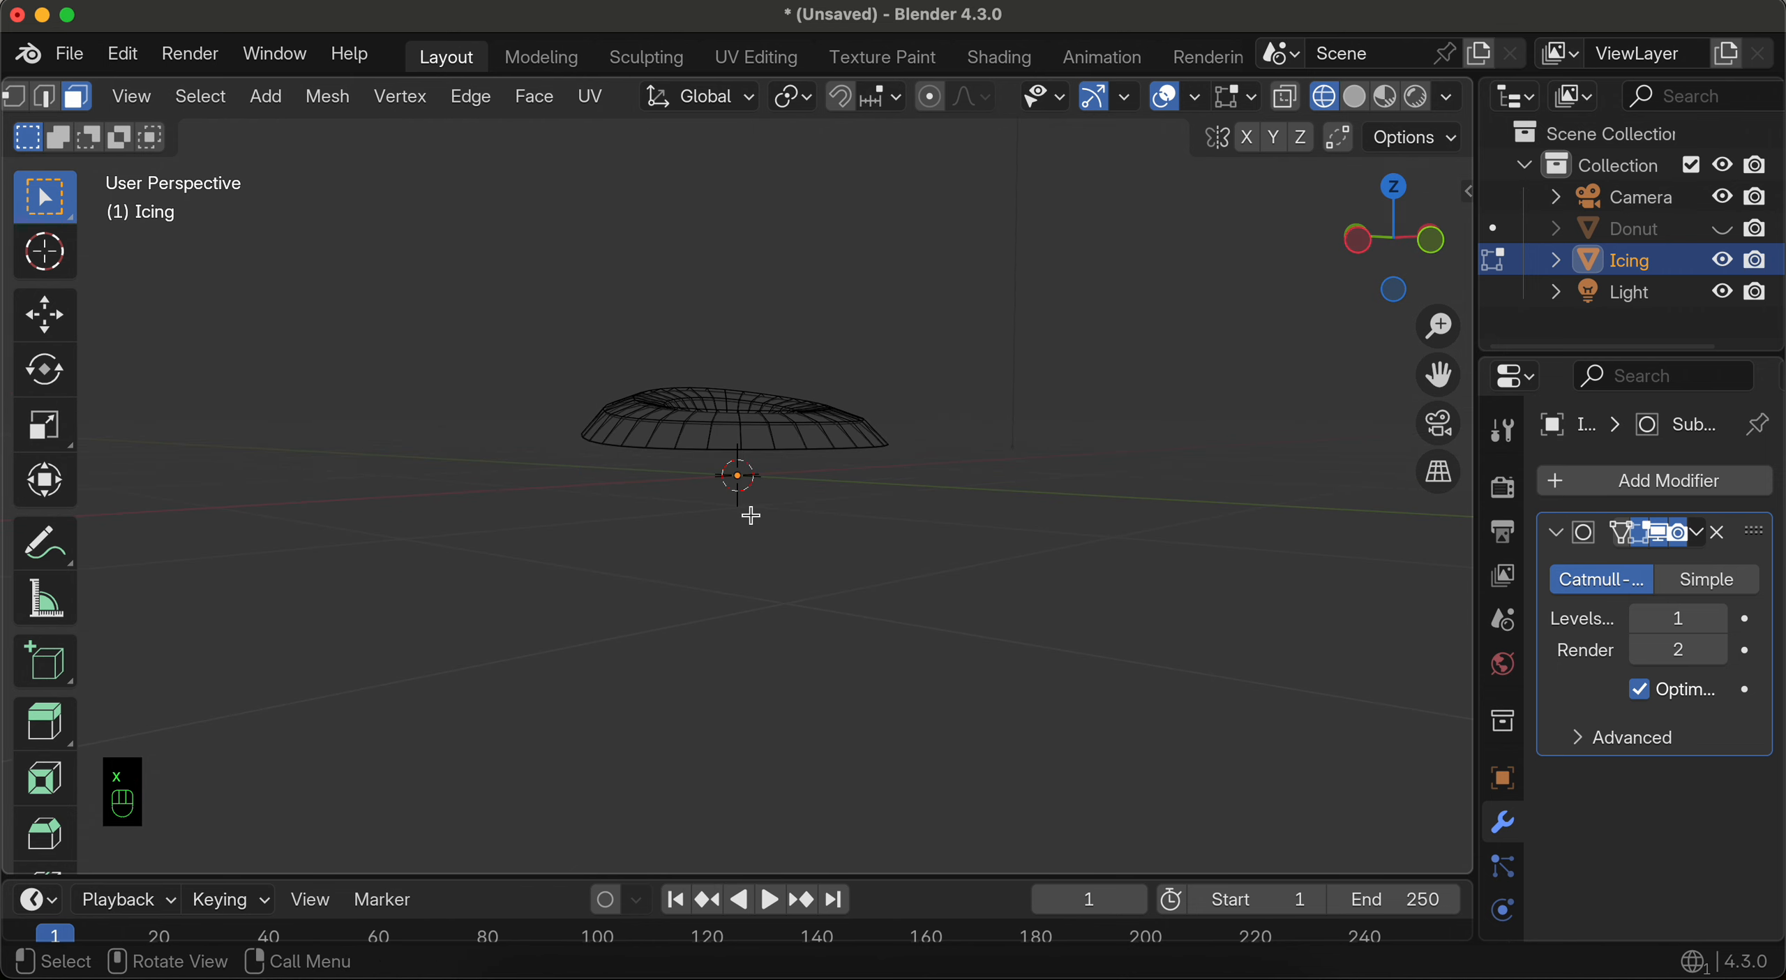
middle_click_drag(849, 521, 850, 522)
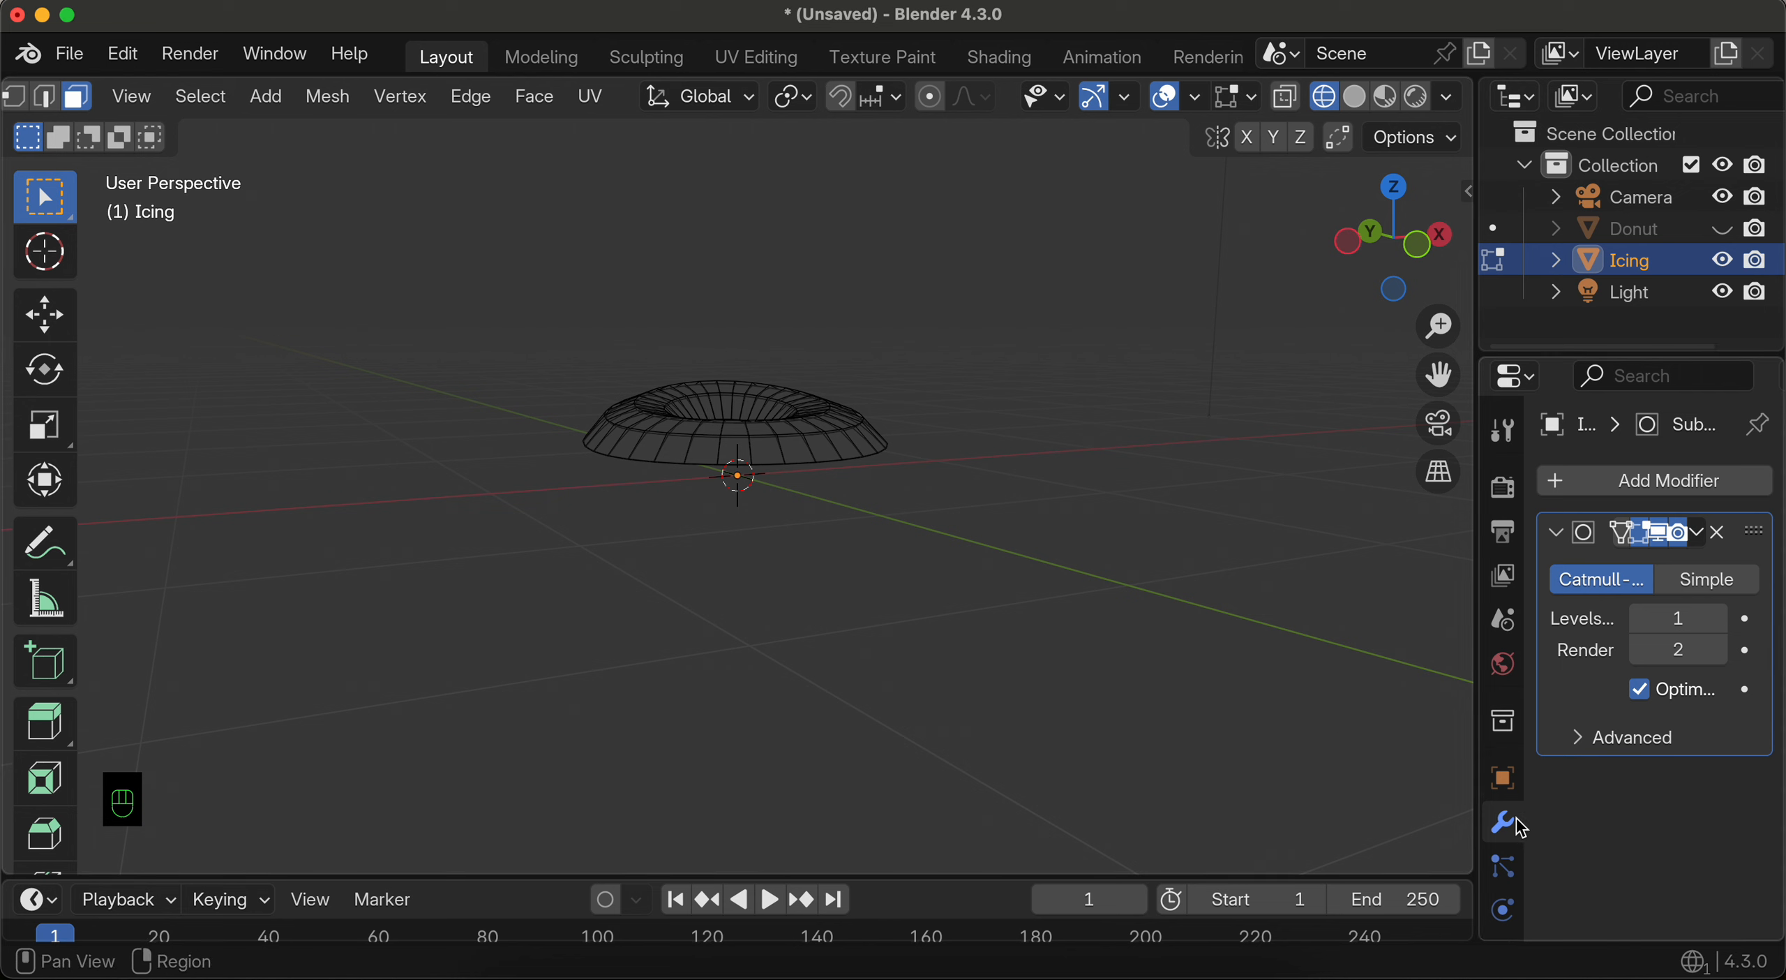
Step: Add a Solidify modifier to the Icing
left_click(1612, 489)
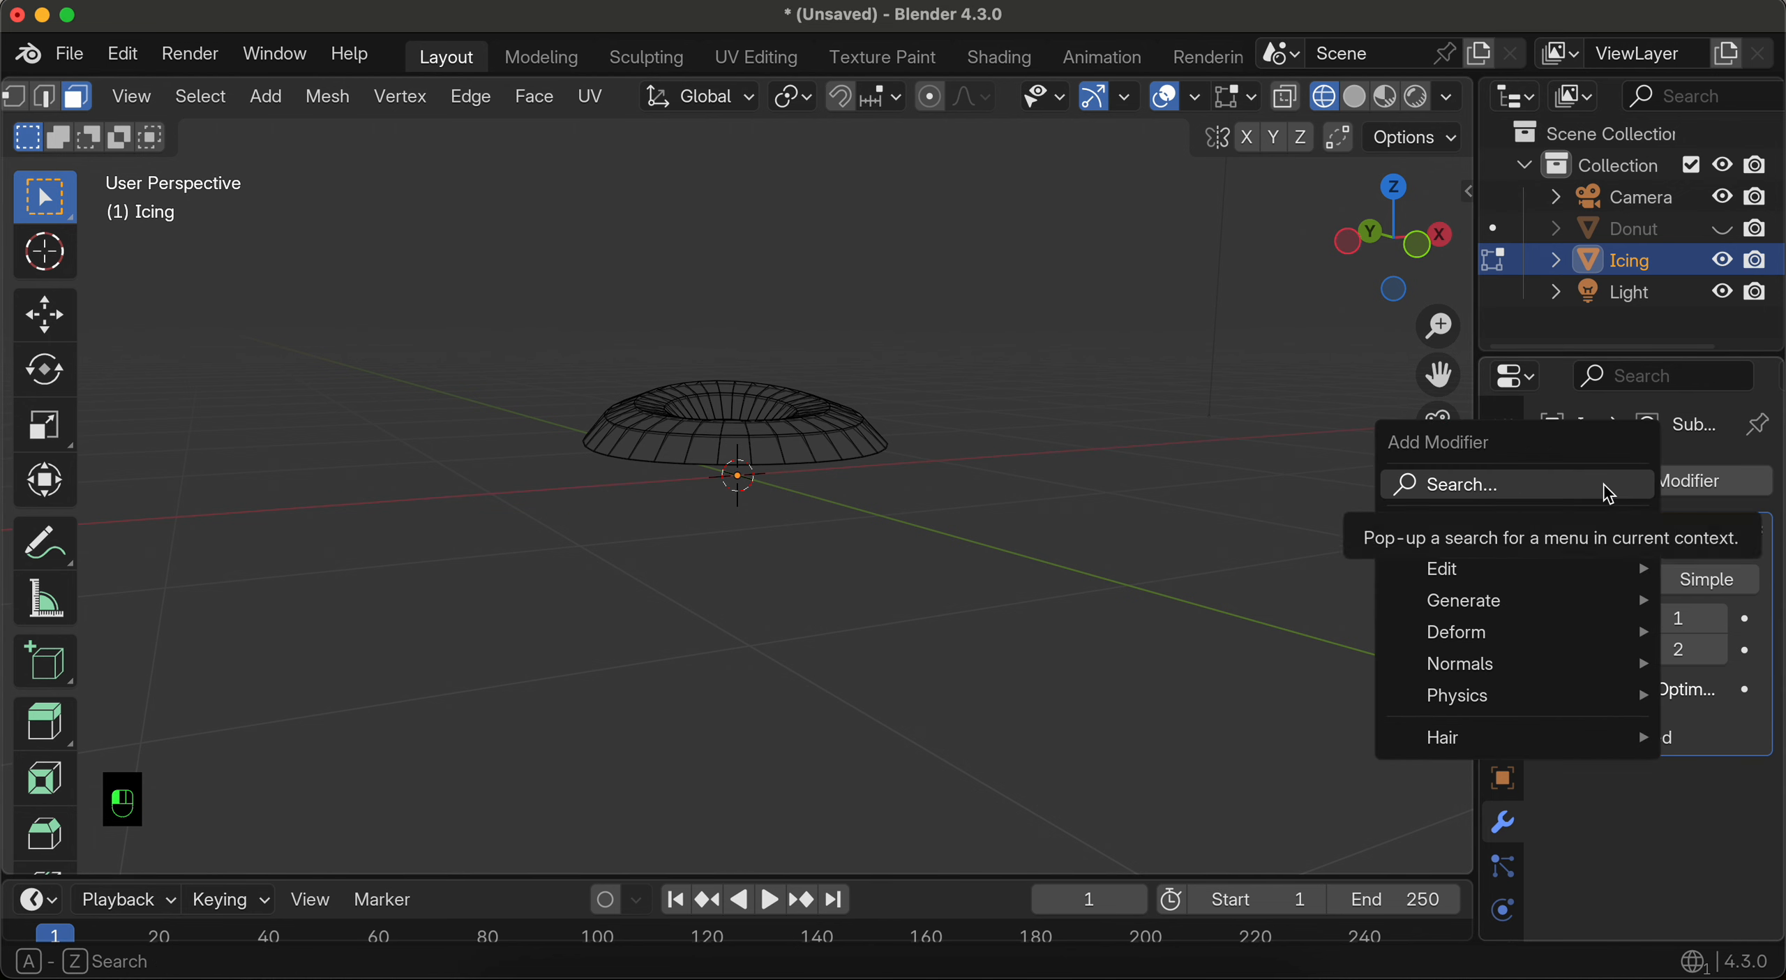
type("soli")
key("Return")
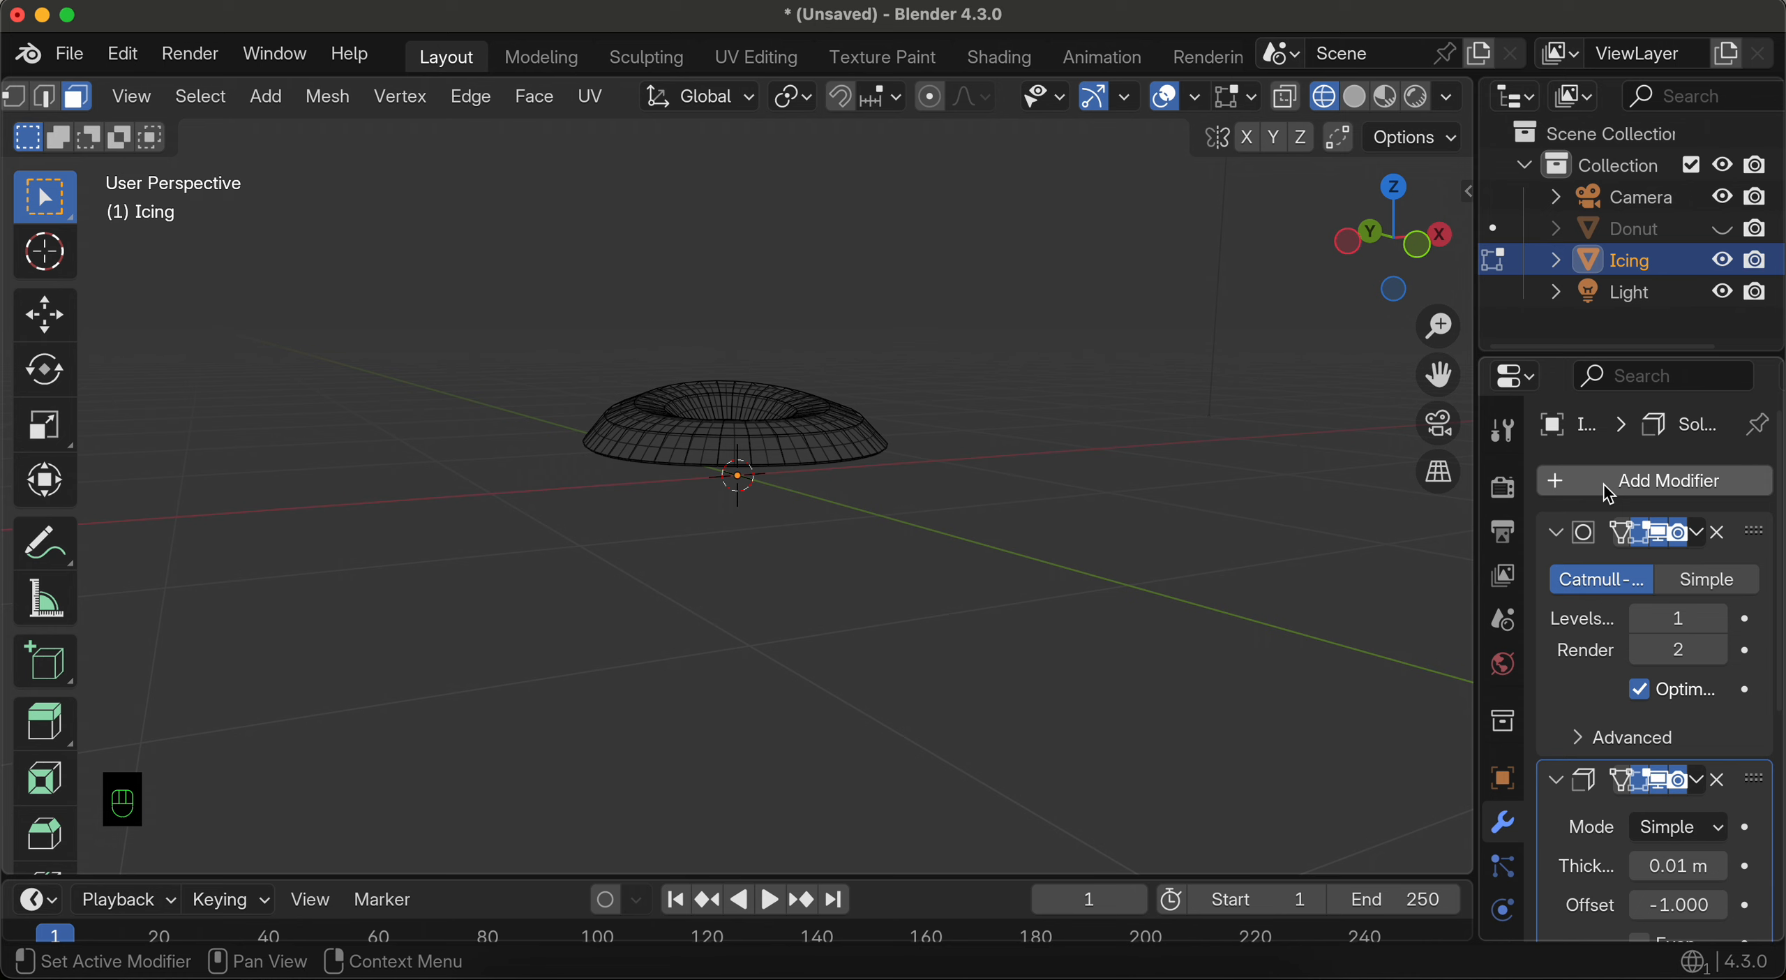
Step: Set the Solidify modifier's offset to 1 and its thickness to 0.025 m
scroll(1644, 691, "down", 5)
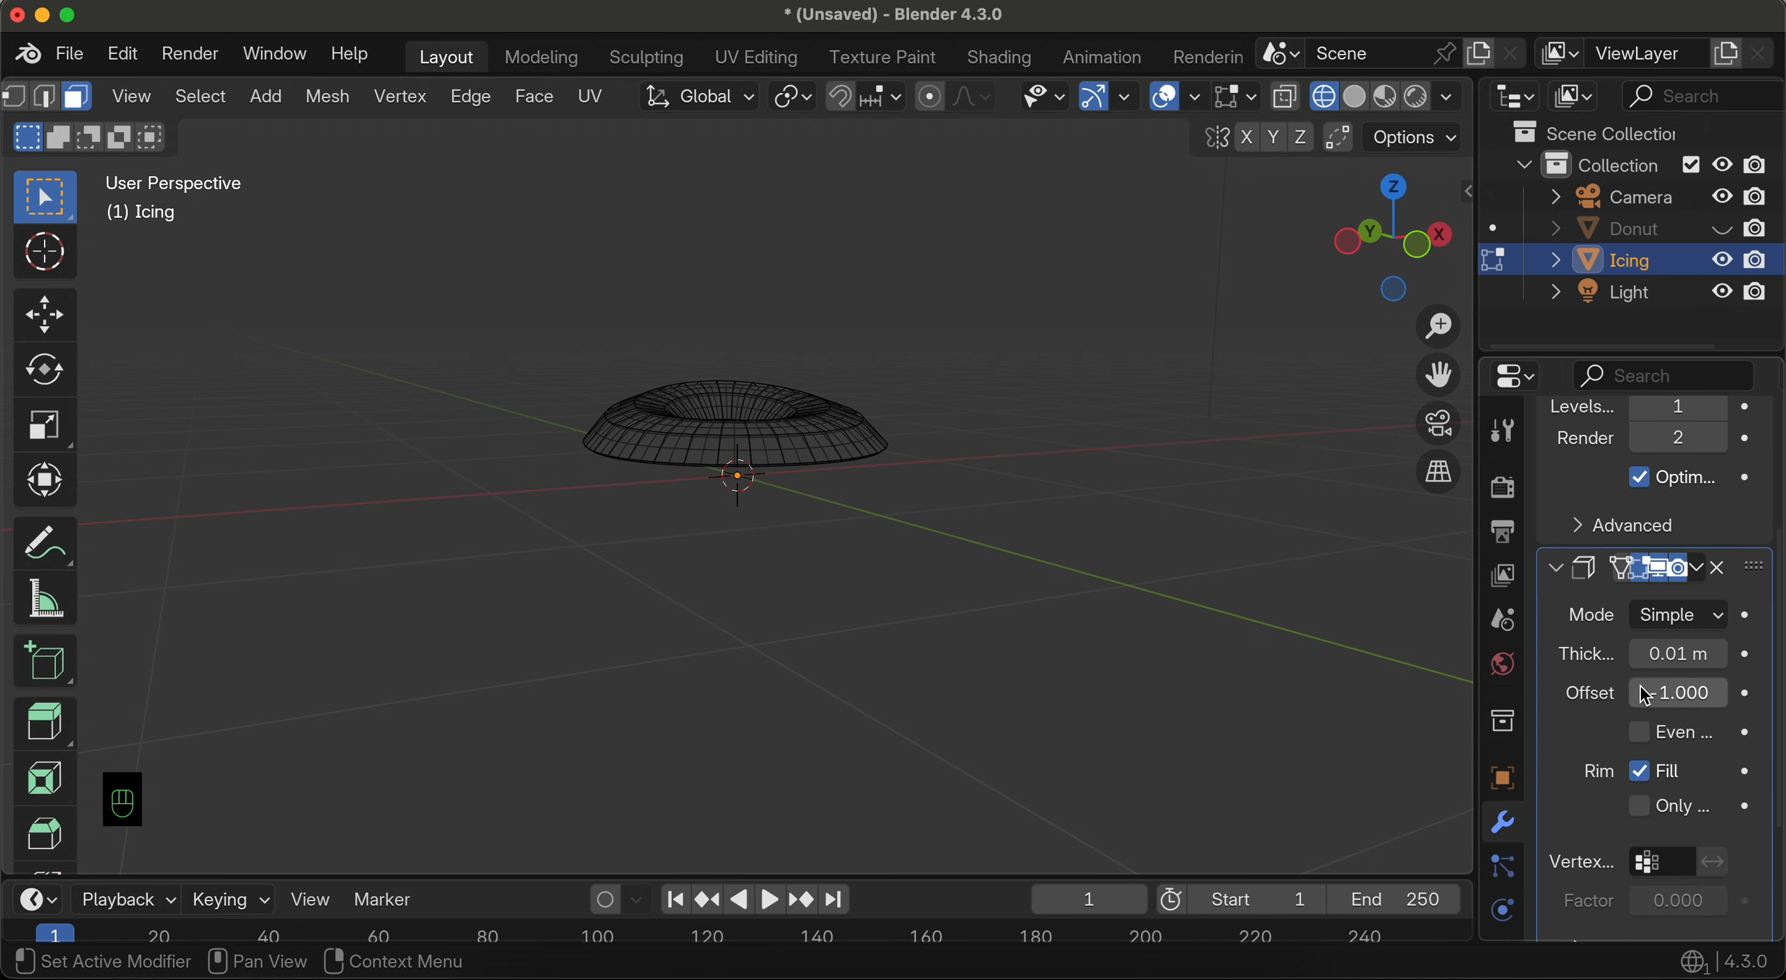
left_click(1680, 690)
type("1")
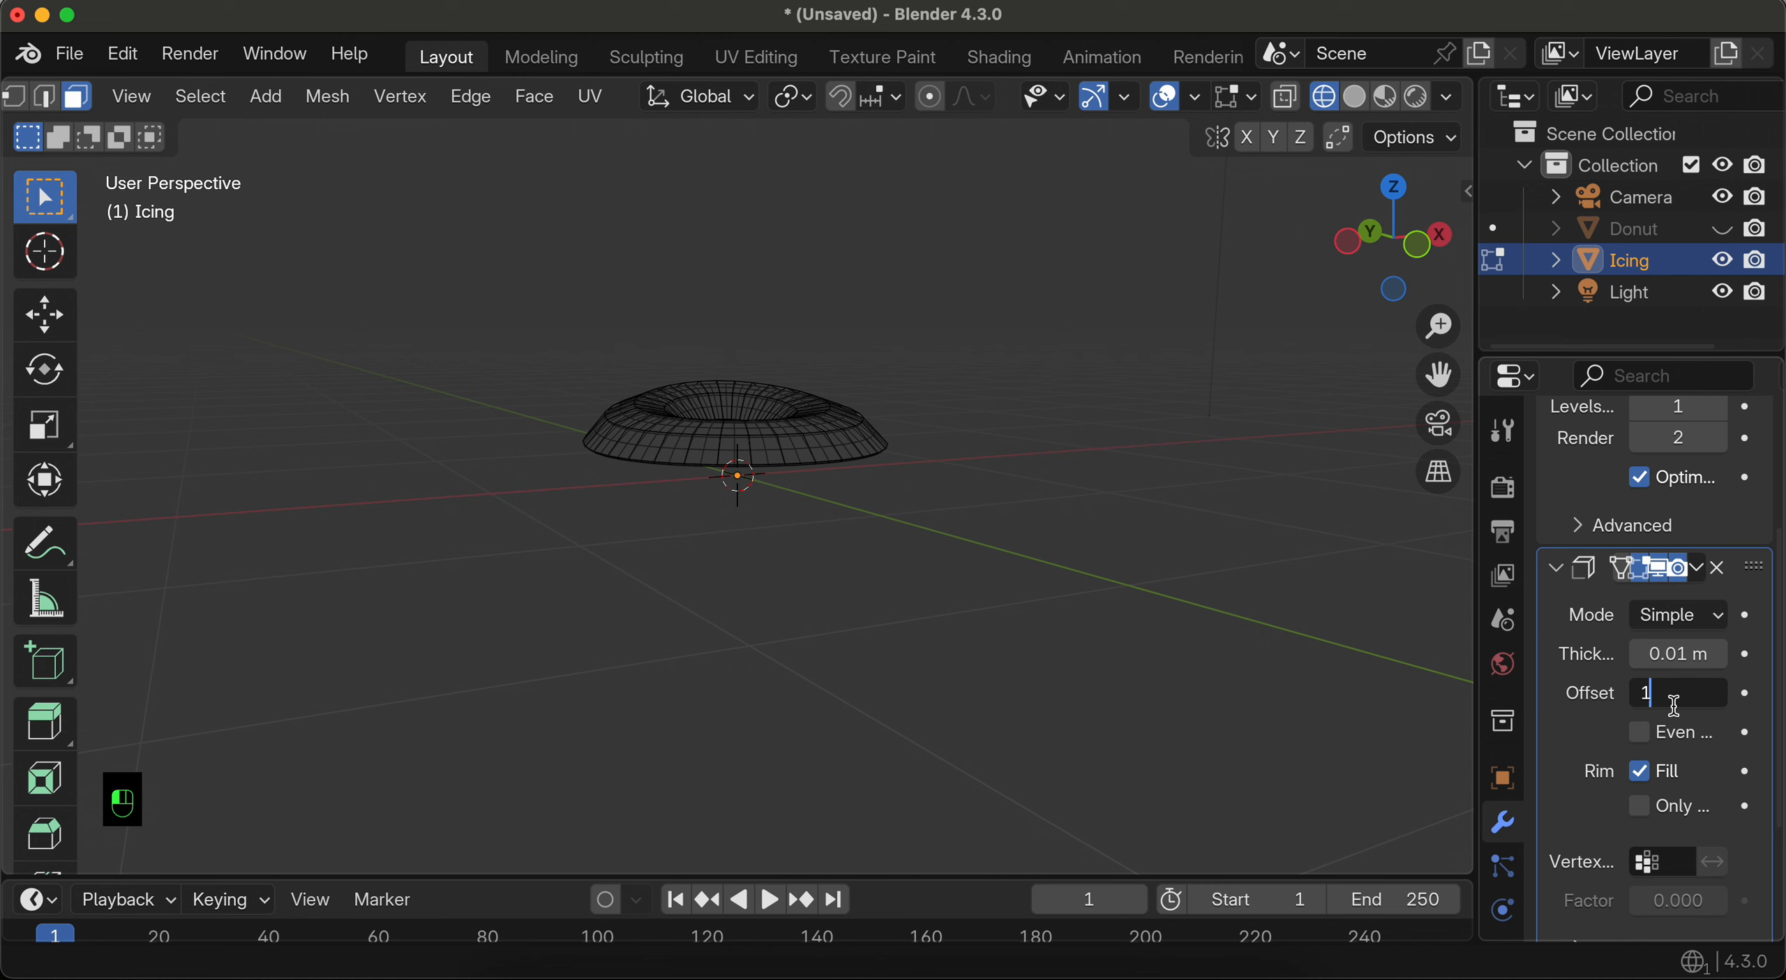
key("Return")
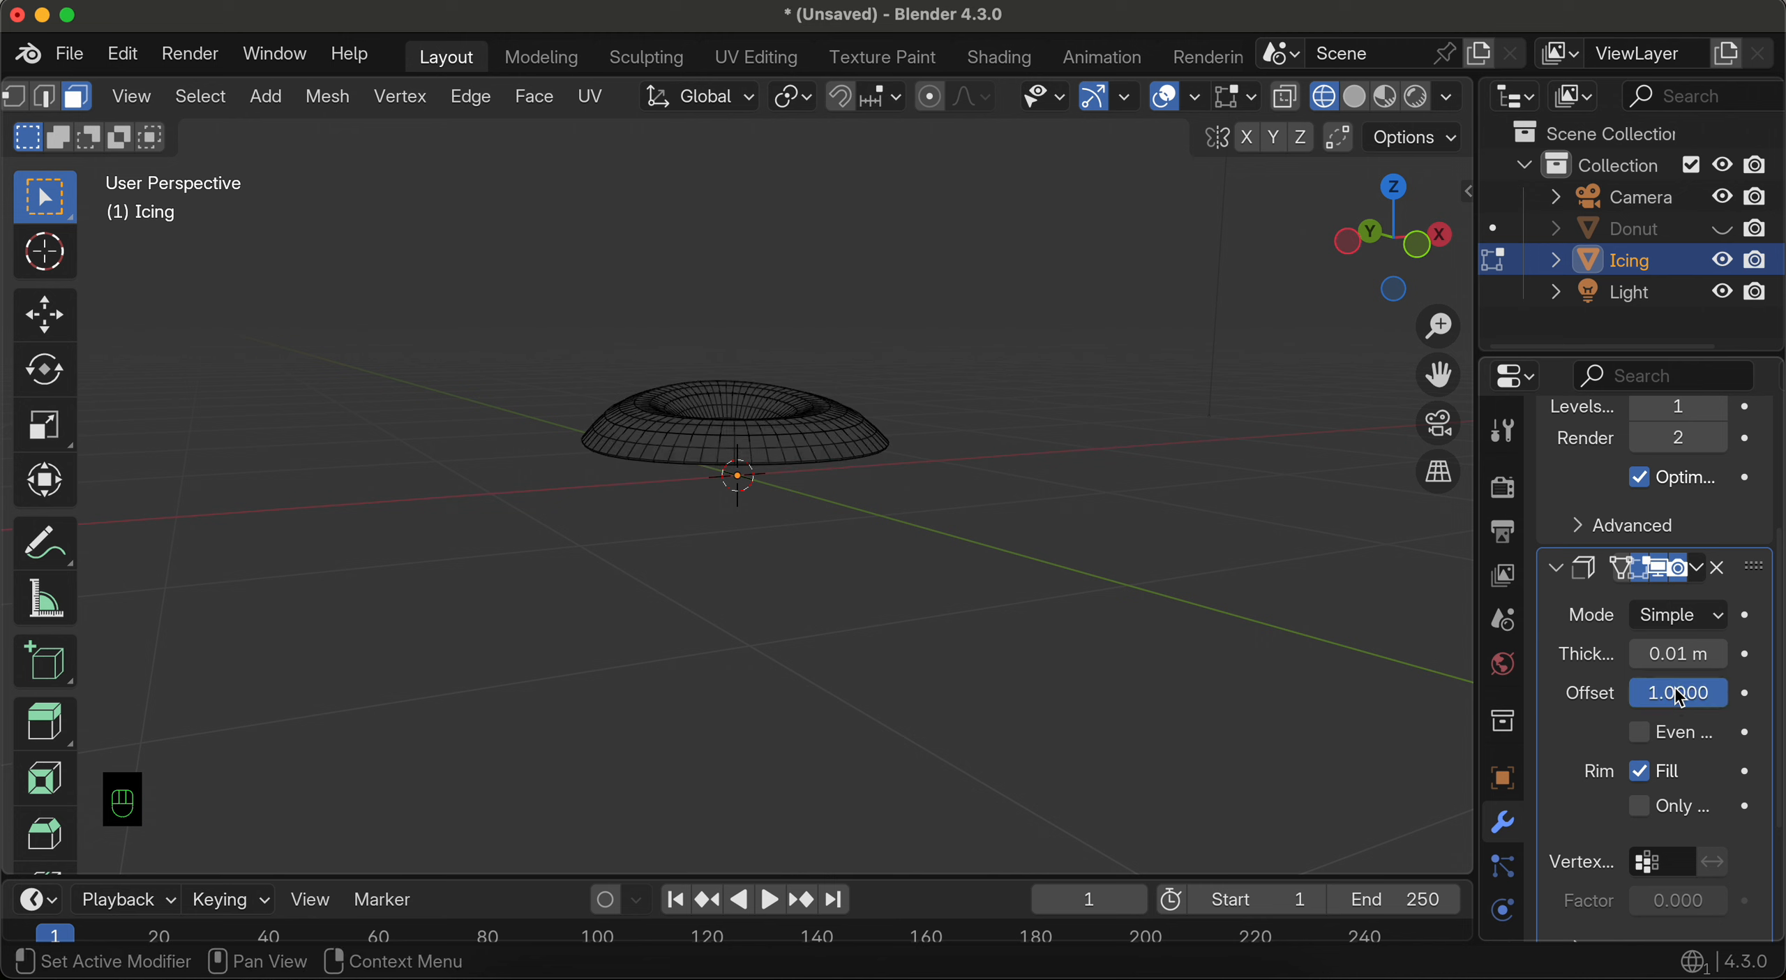
left_click(1680, 653)
type("0.")
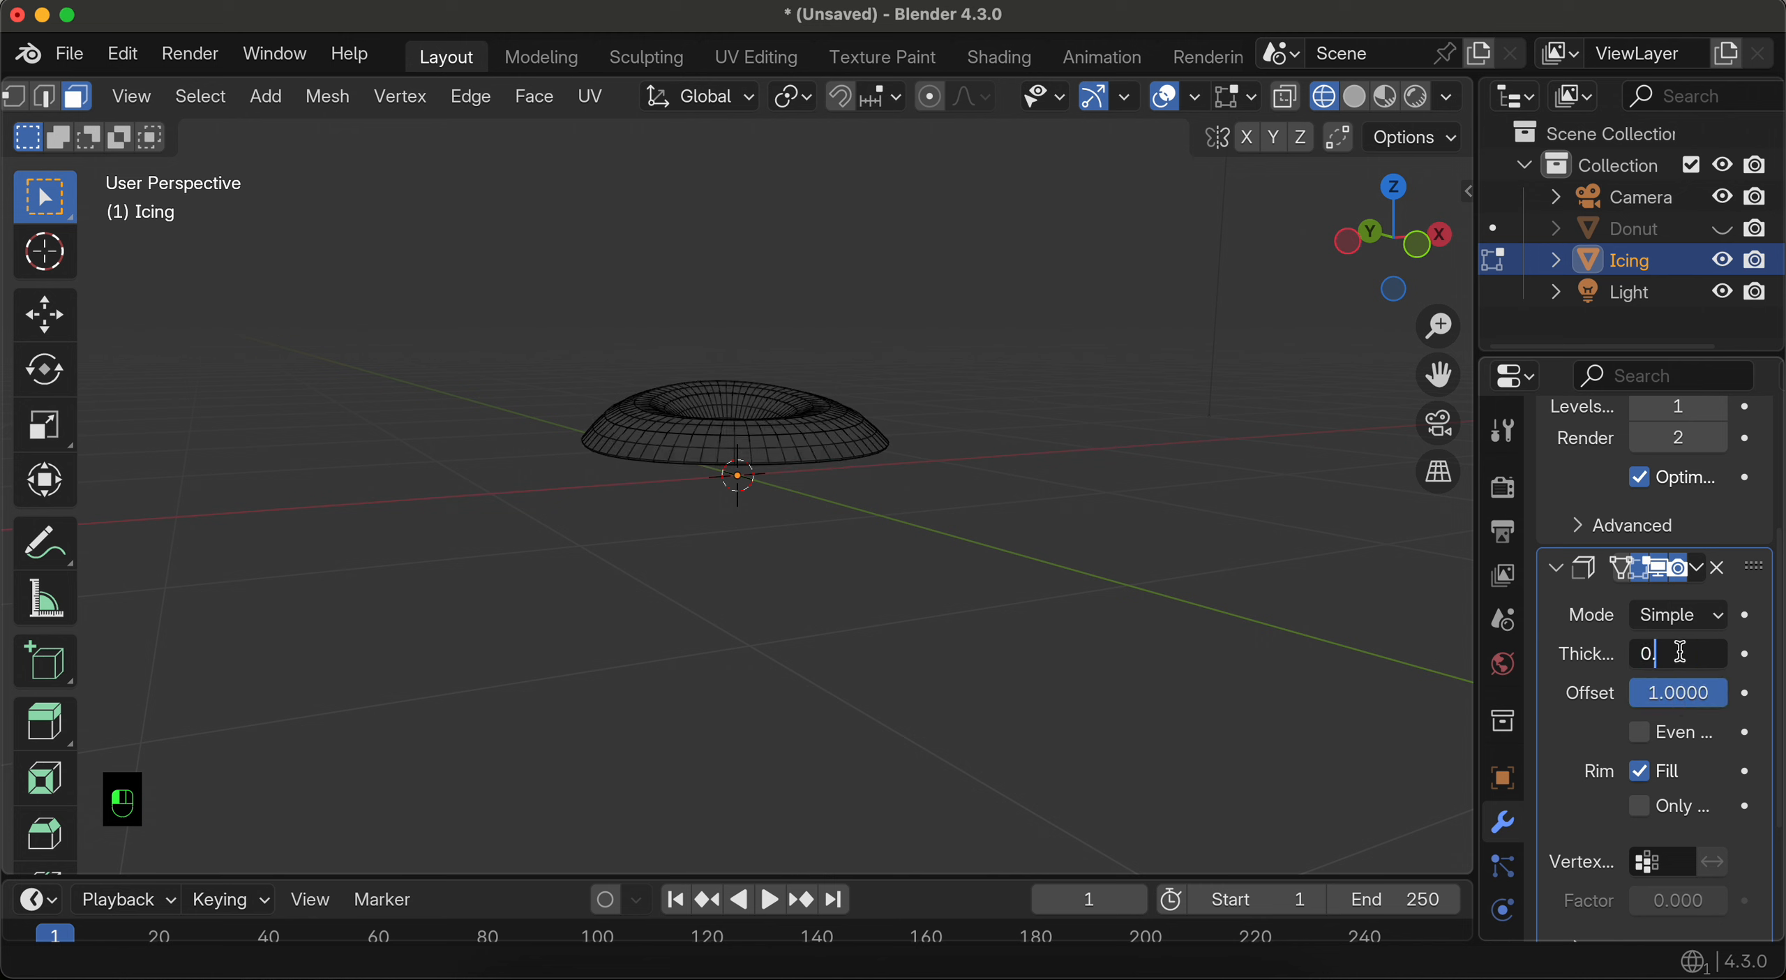
type("025")
key("Return")
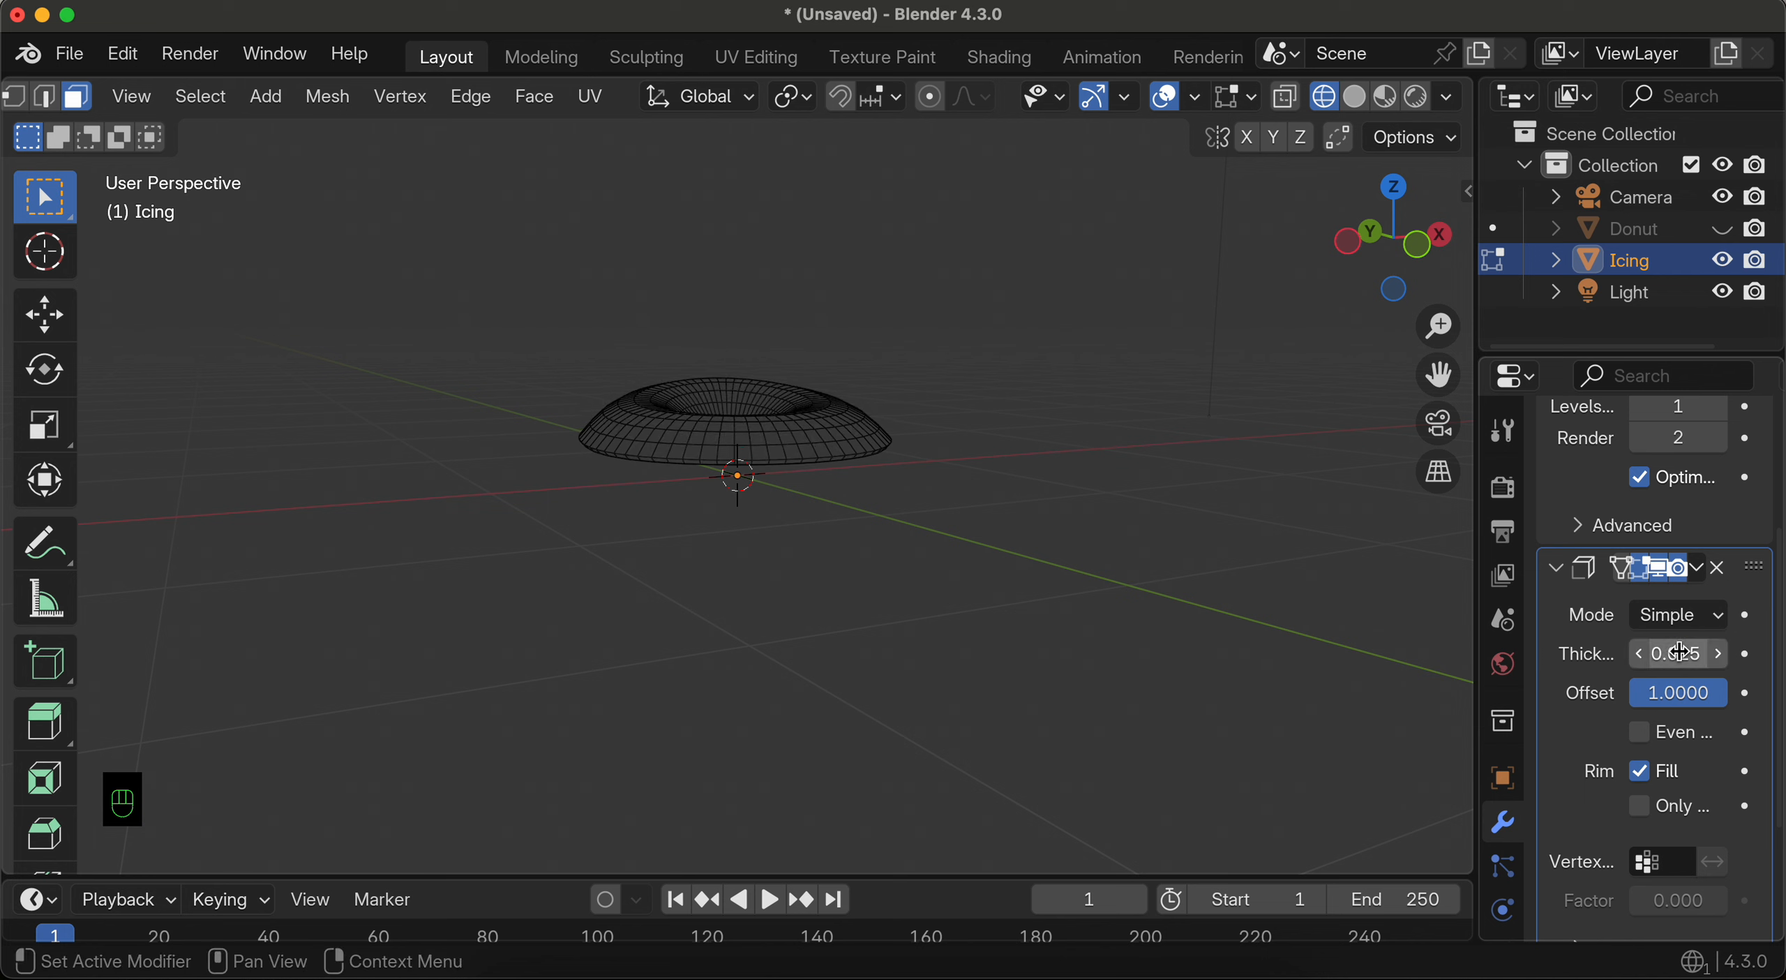
Step: Open the options of the Icing's Subdivision modifier, and switch the Icing back to Object Mode
scroll(1699, 552, "up", 5)
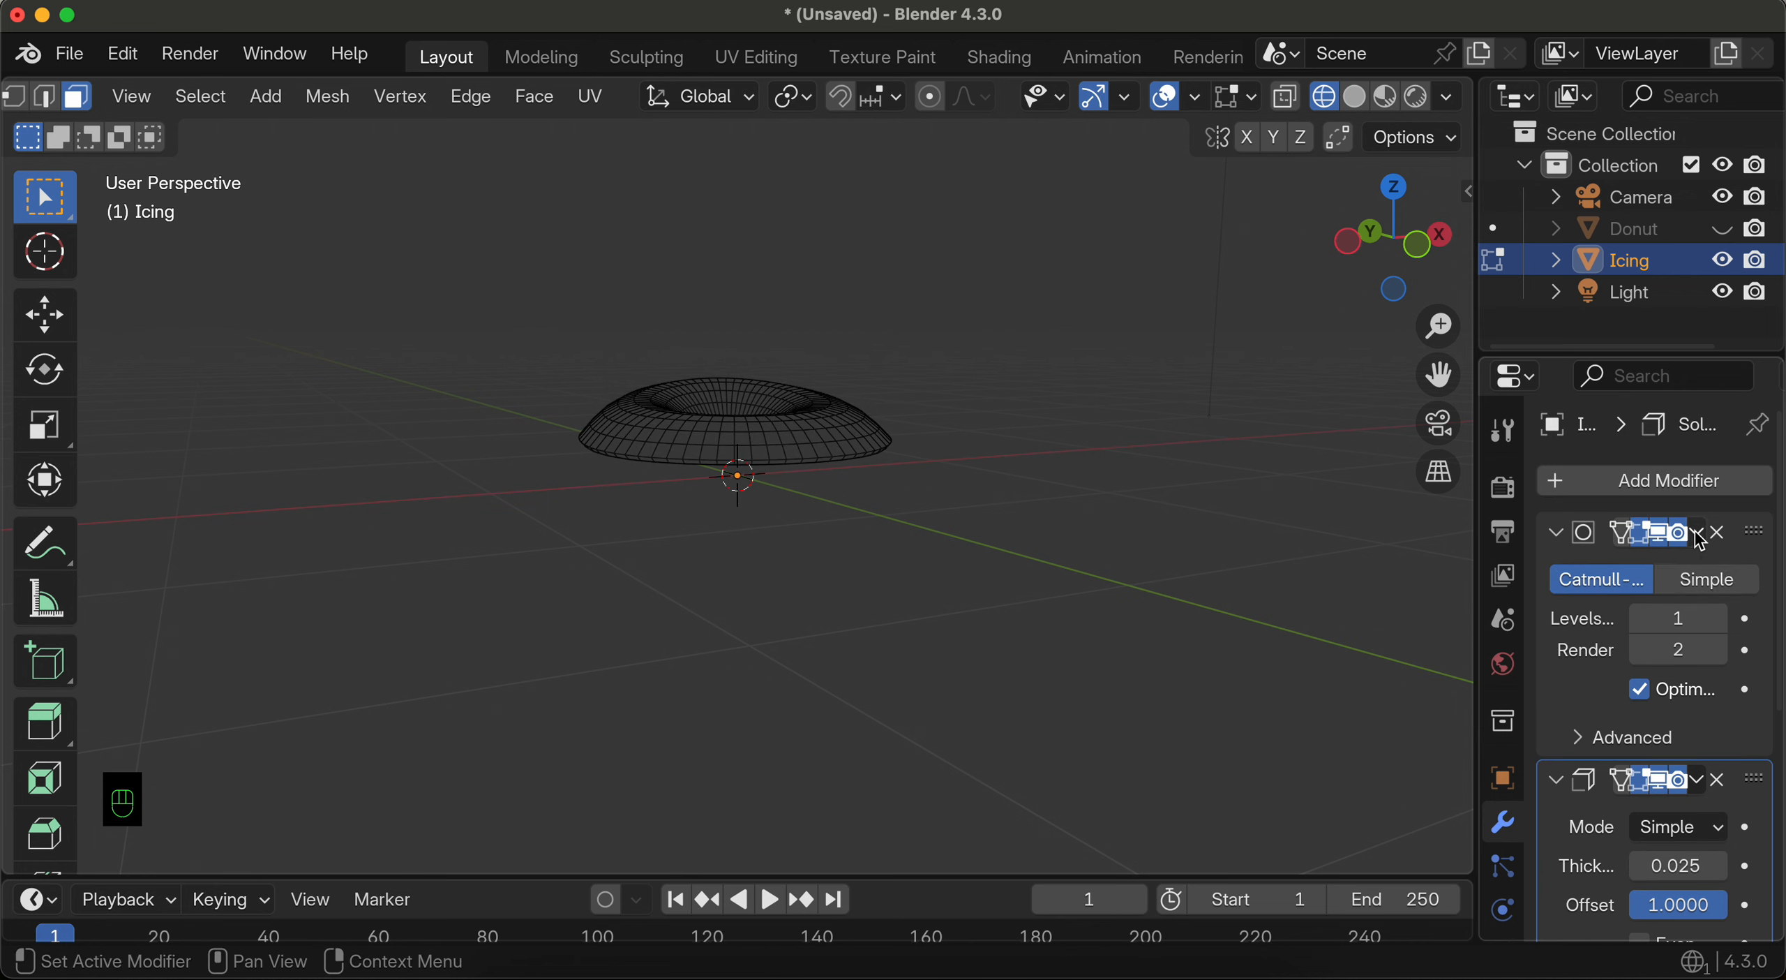
left_click(1700, 542)
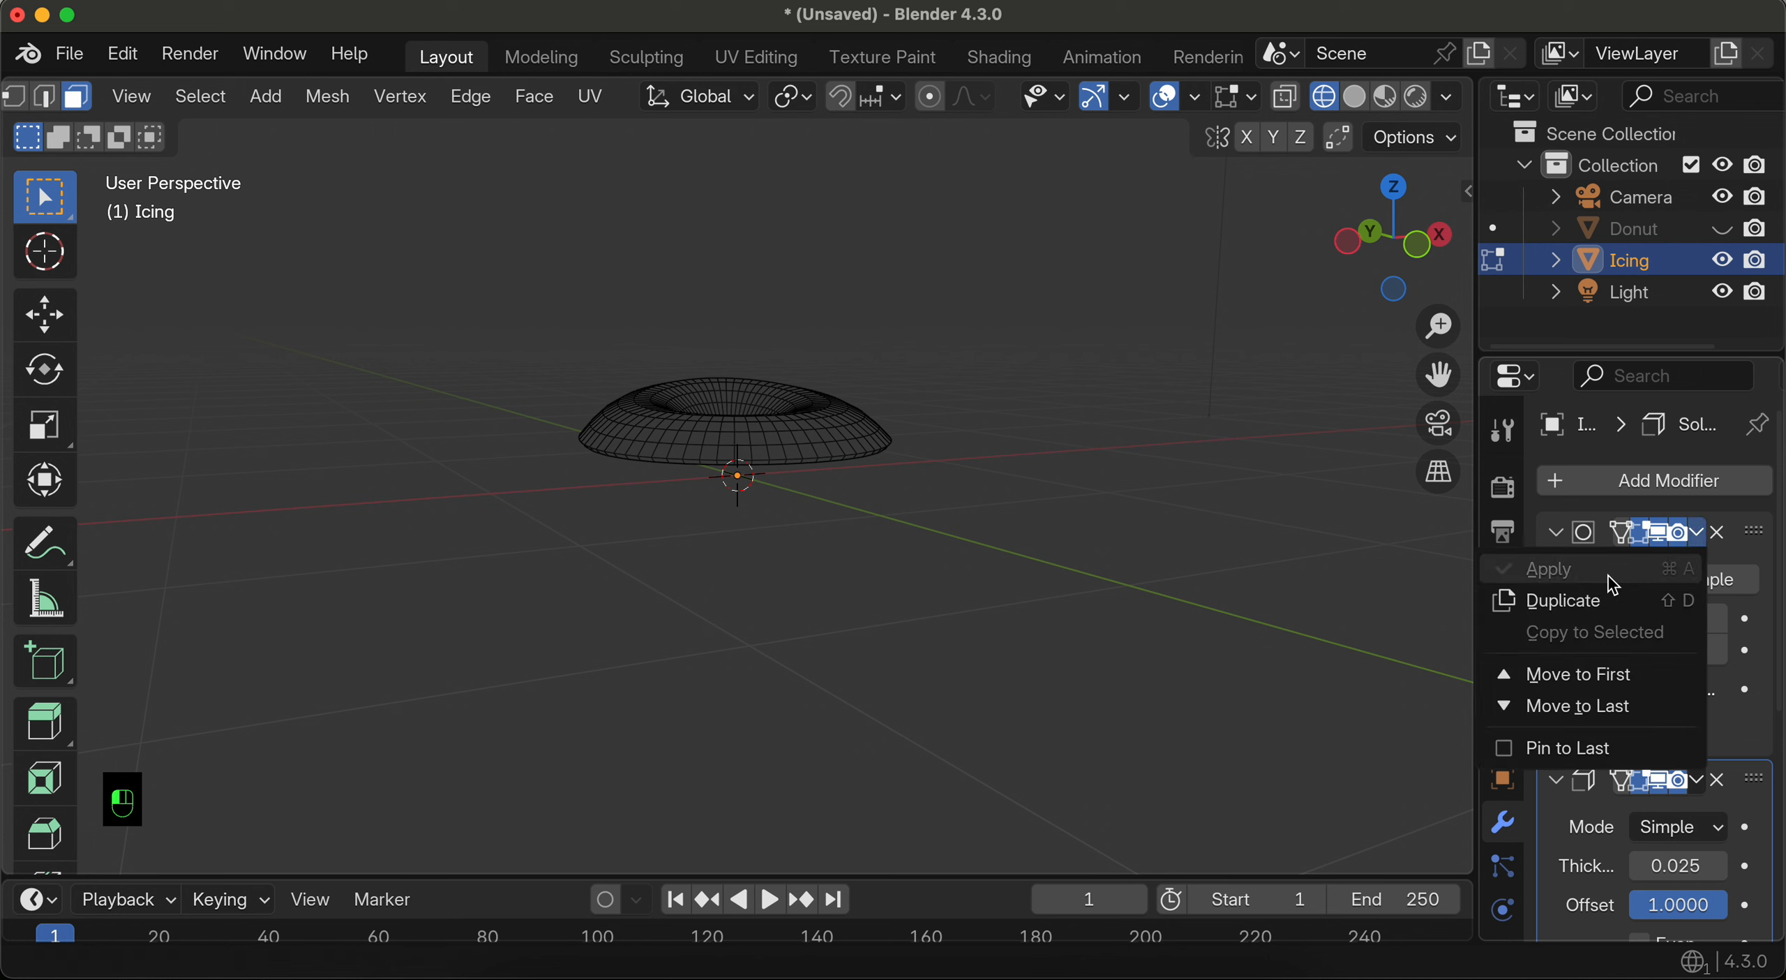
scroll(160, 111, "up", 3)
left_click(159, 99)
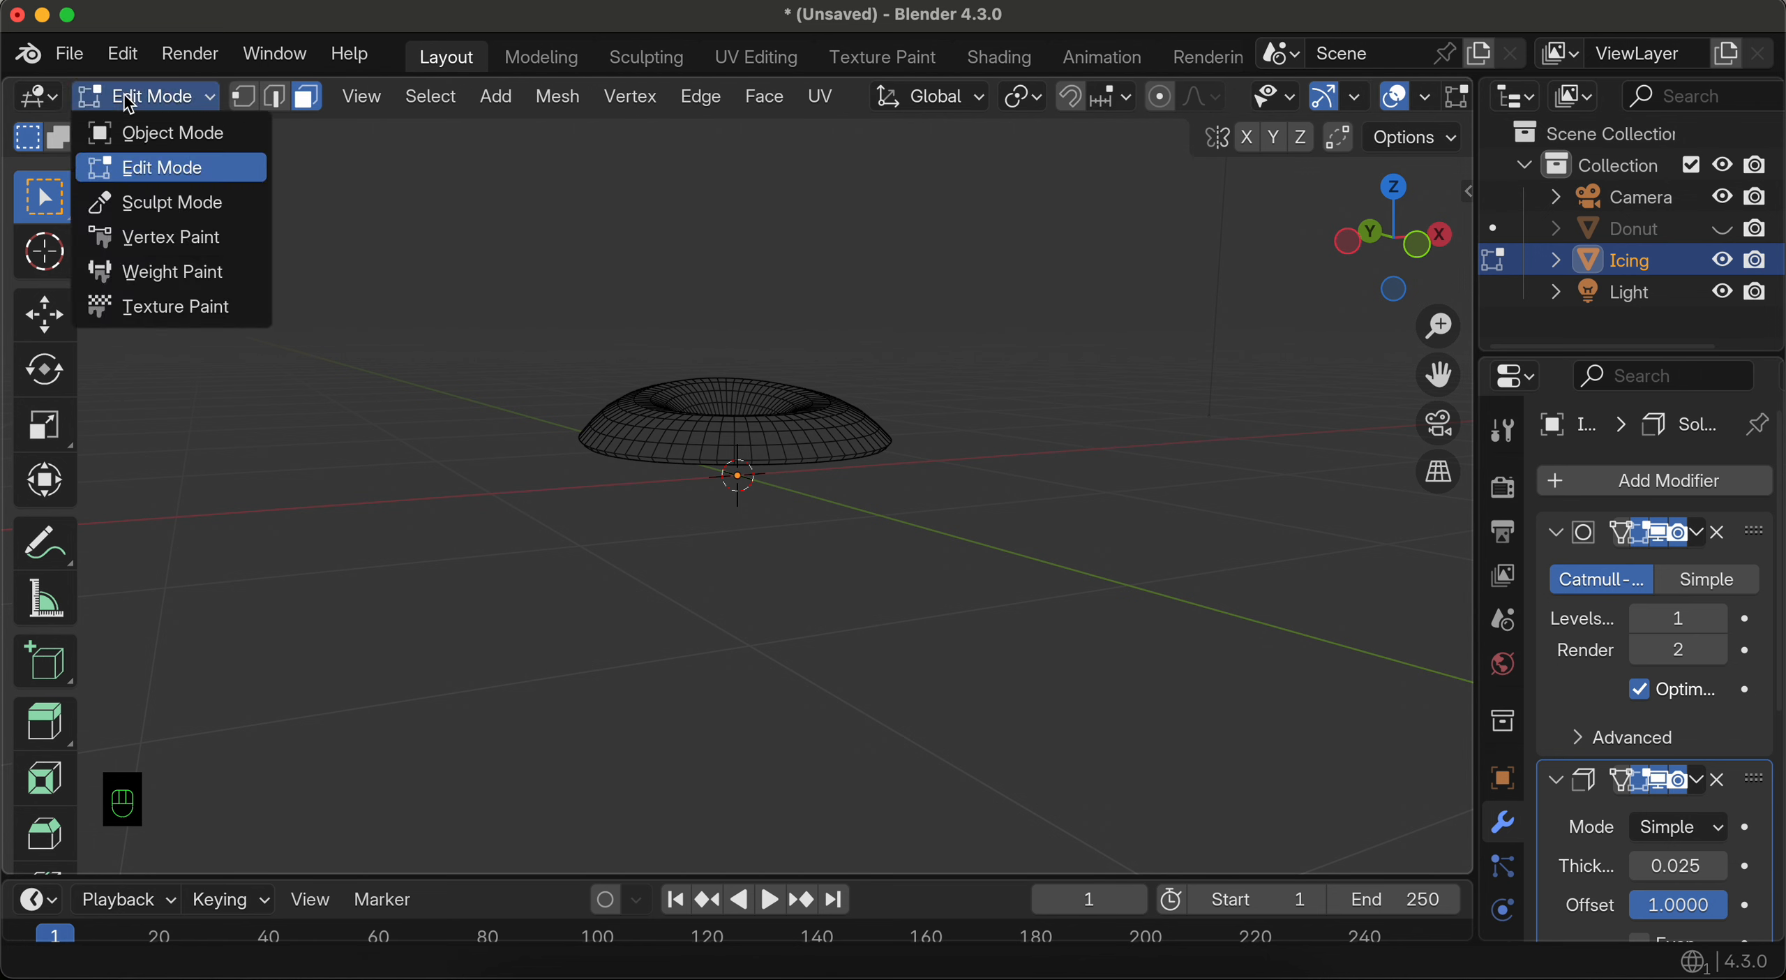
left_click(129, 132)
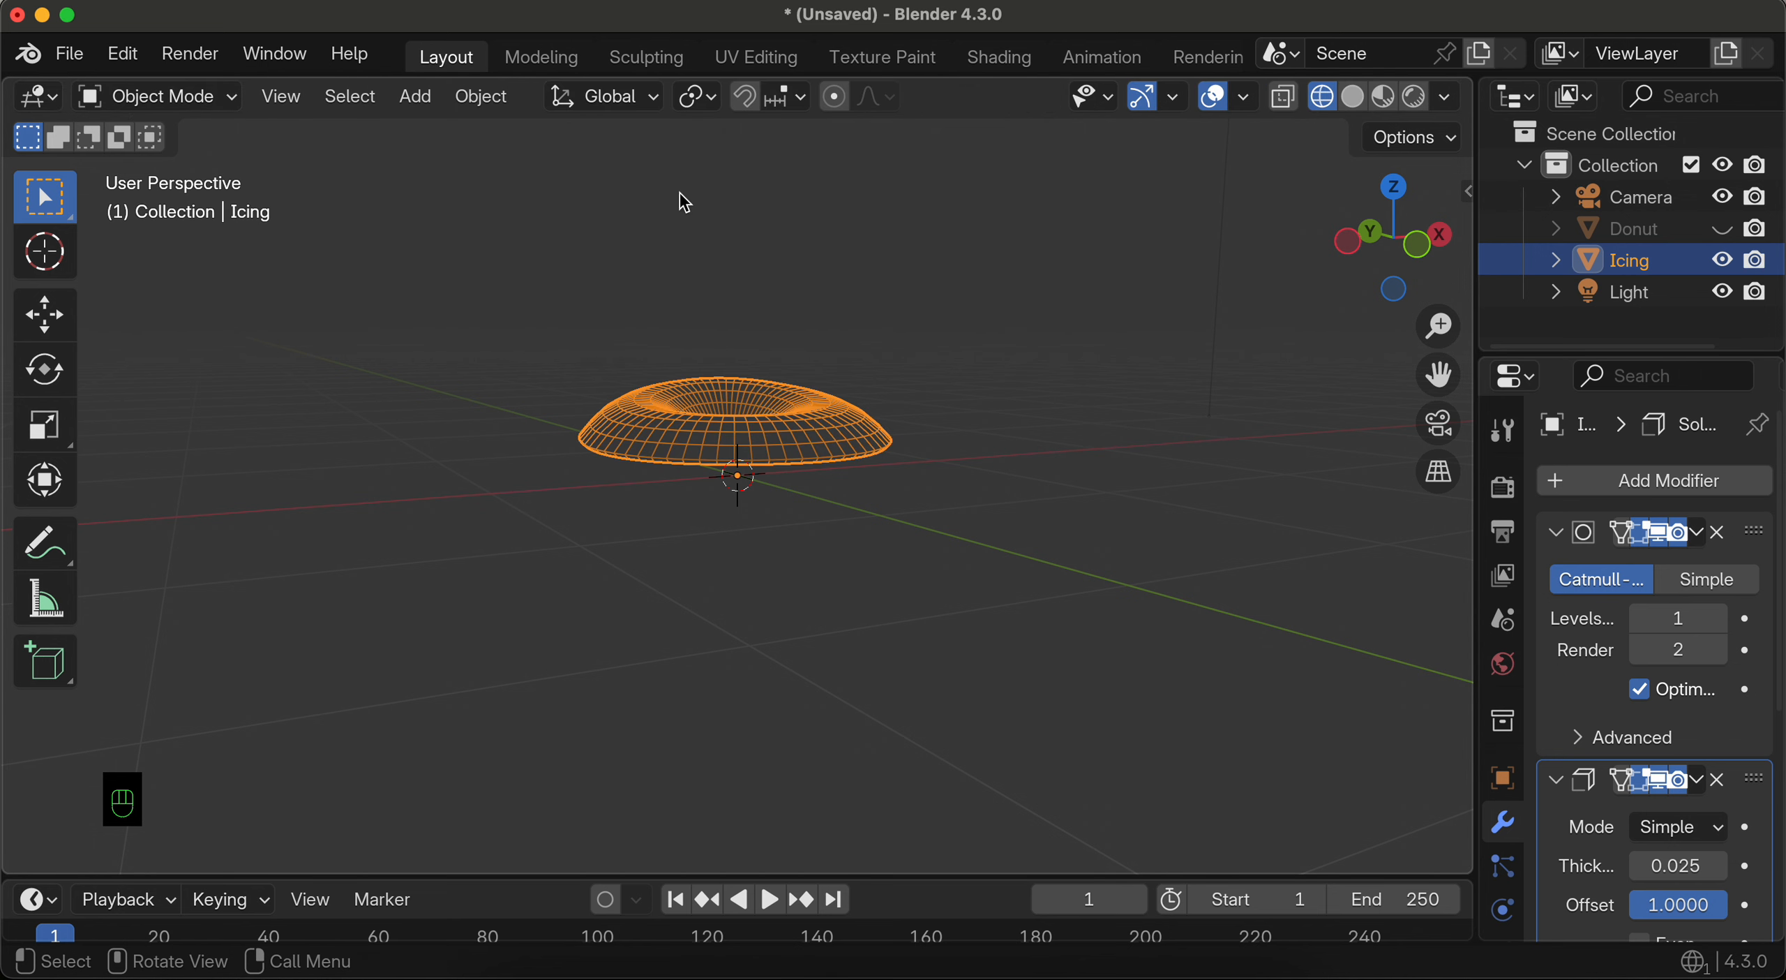
Step: Apply the Icing's Subdivision modifier and switch the viewport to solid shading
left_click(1697, 534)
left_click(1603, 581)
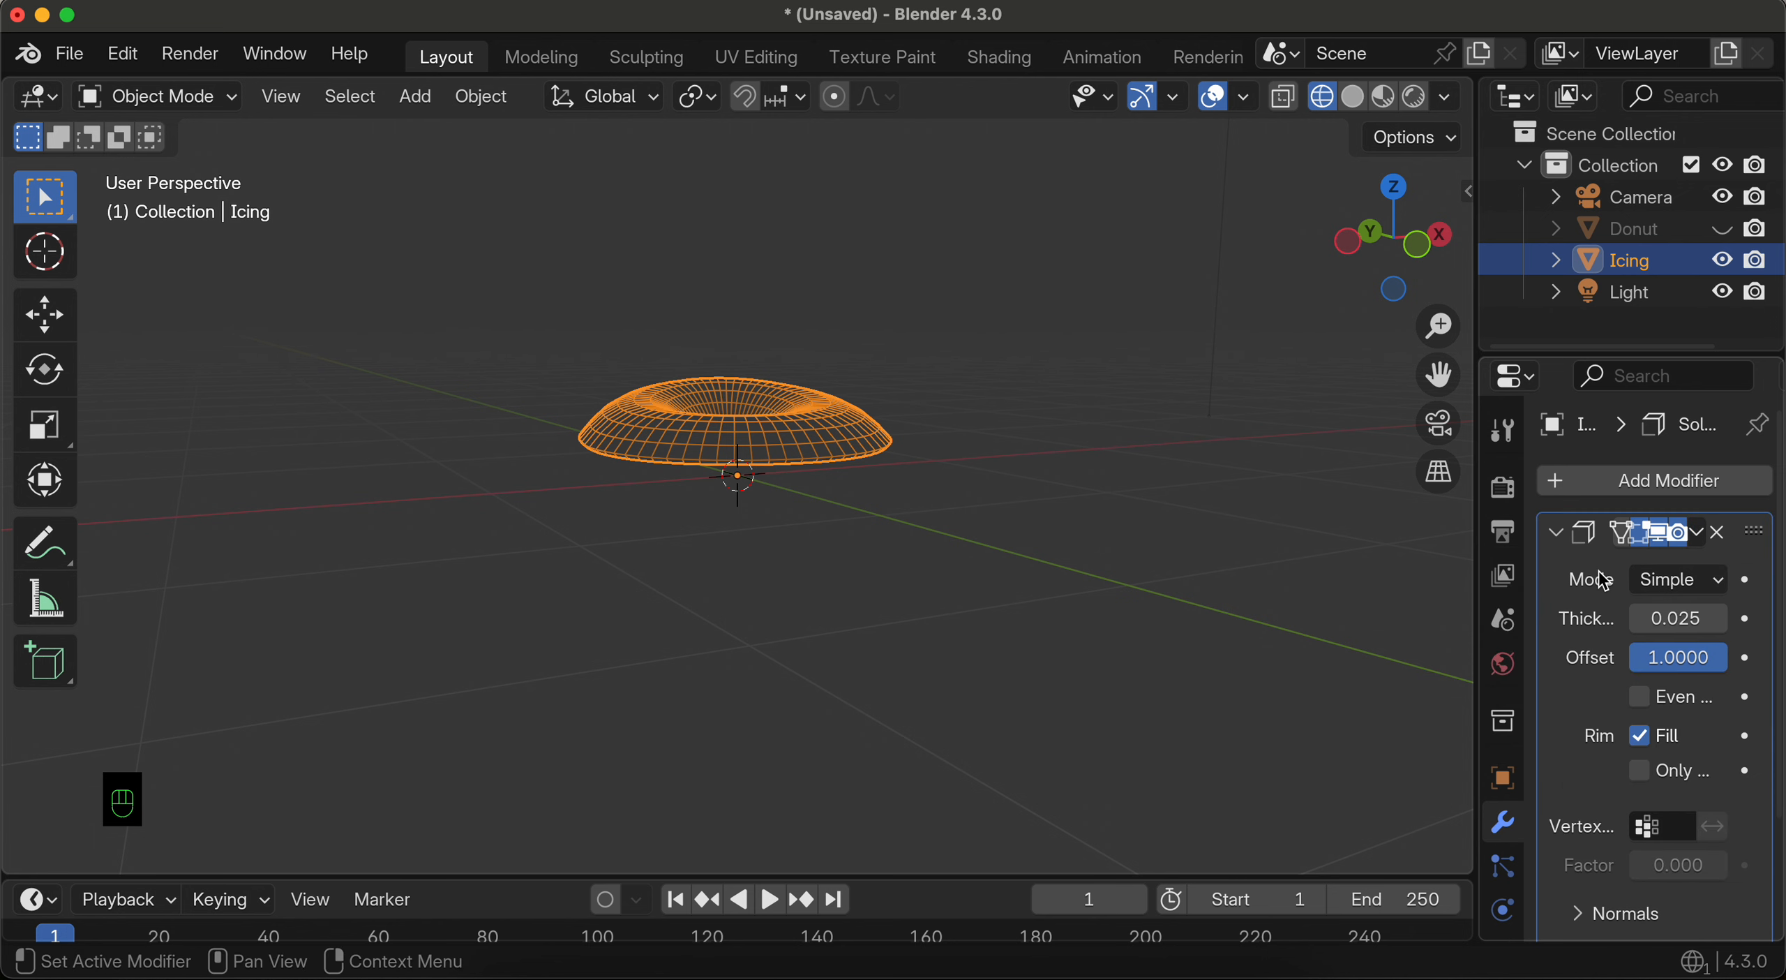
left_click(1353, 105)
Step: Deselect the Icing and examine its thickened shell from above, from below and around the sides
scroll(1093, 604, "up", 5)
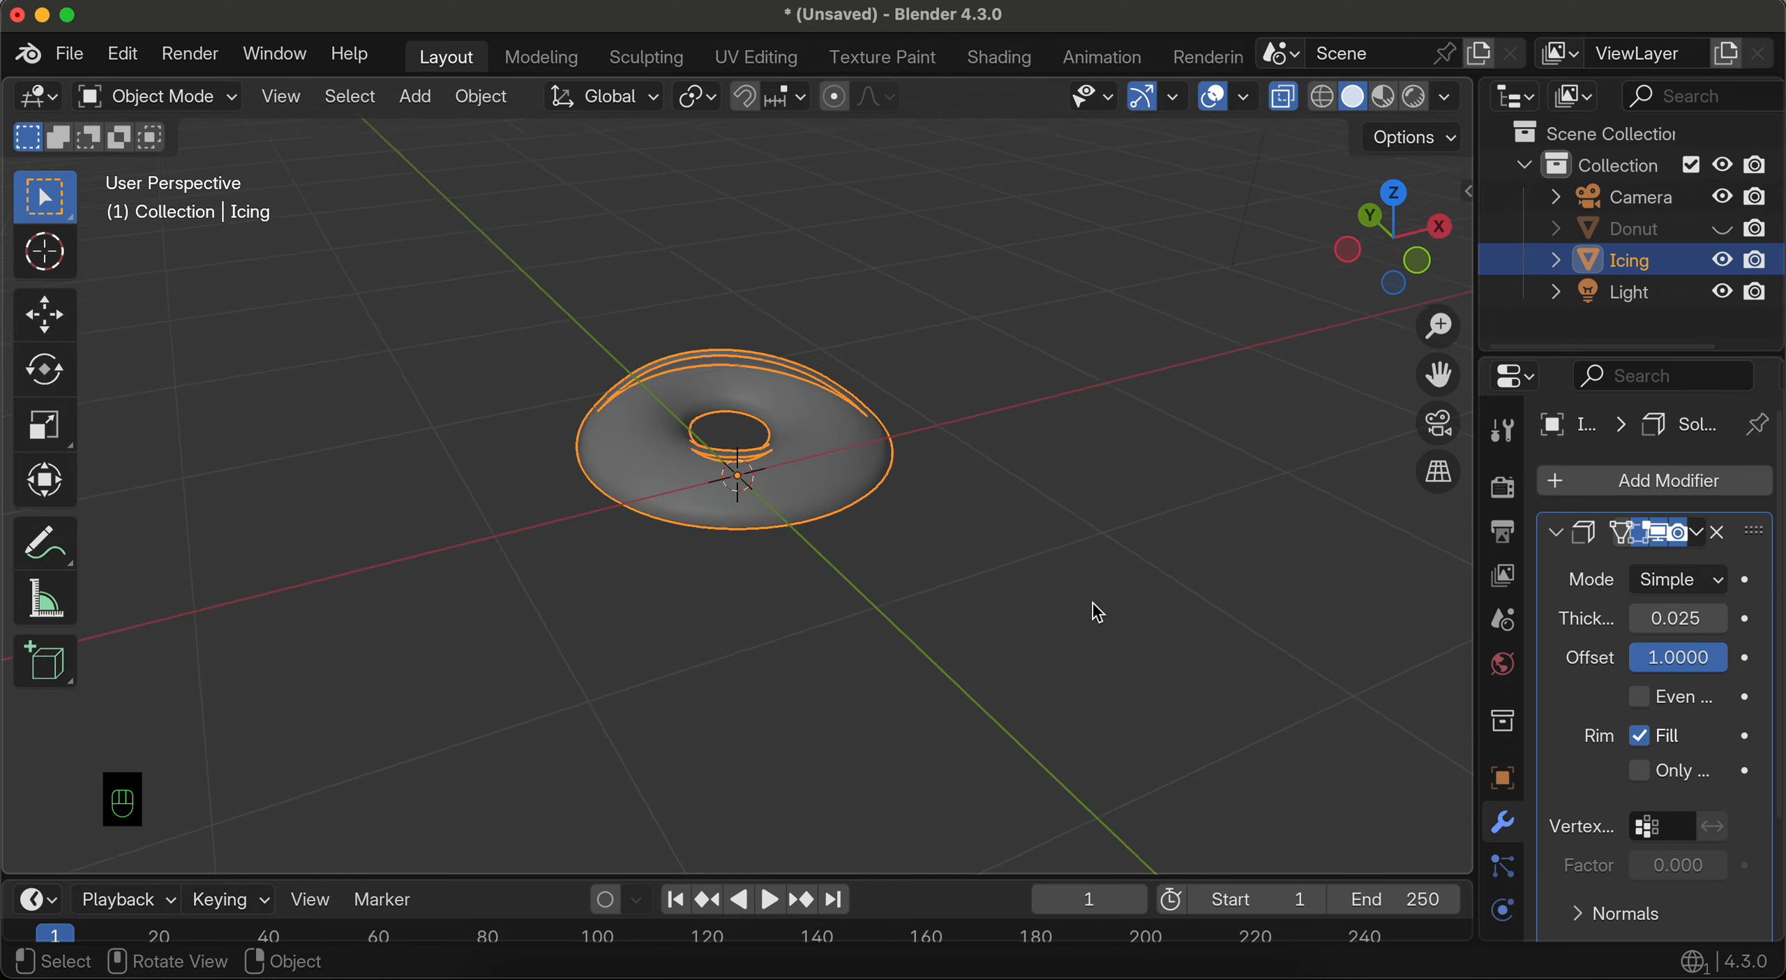
scroll(1093, 604, "down", 4)
scroll(1093, 604, "left", 6)
scroll(1093, 604, "down", 3)
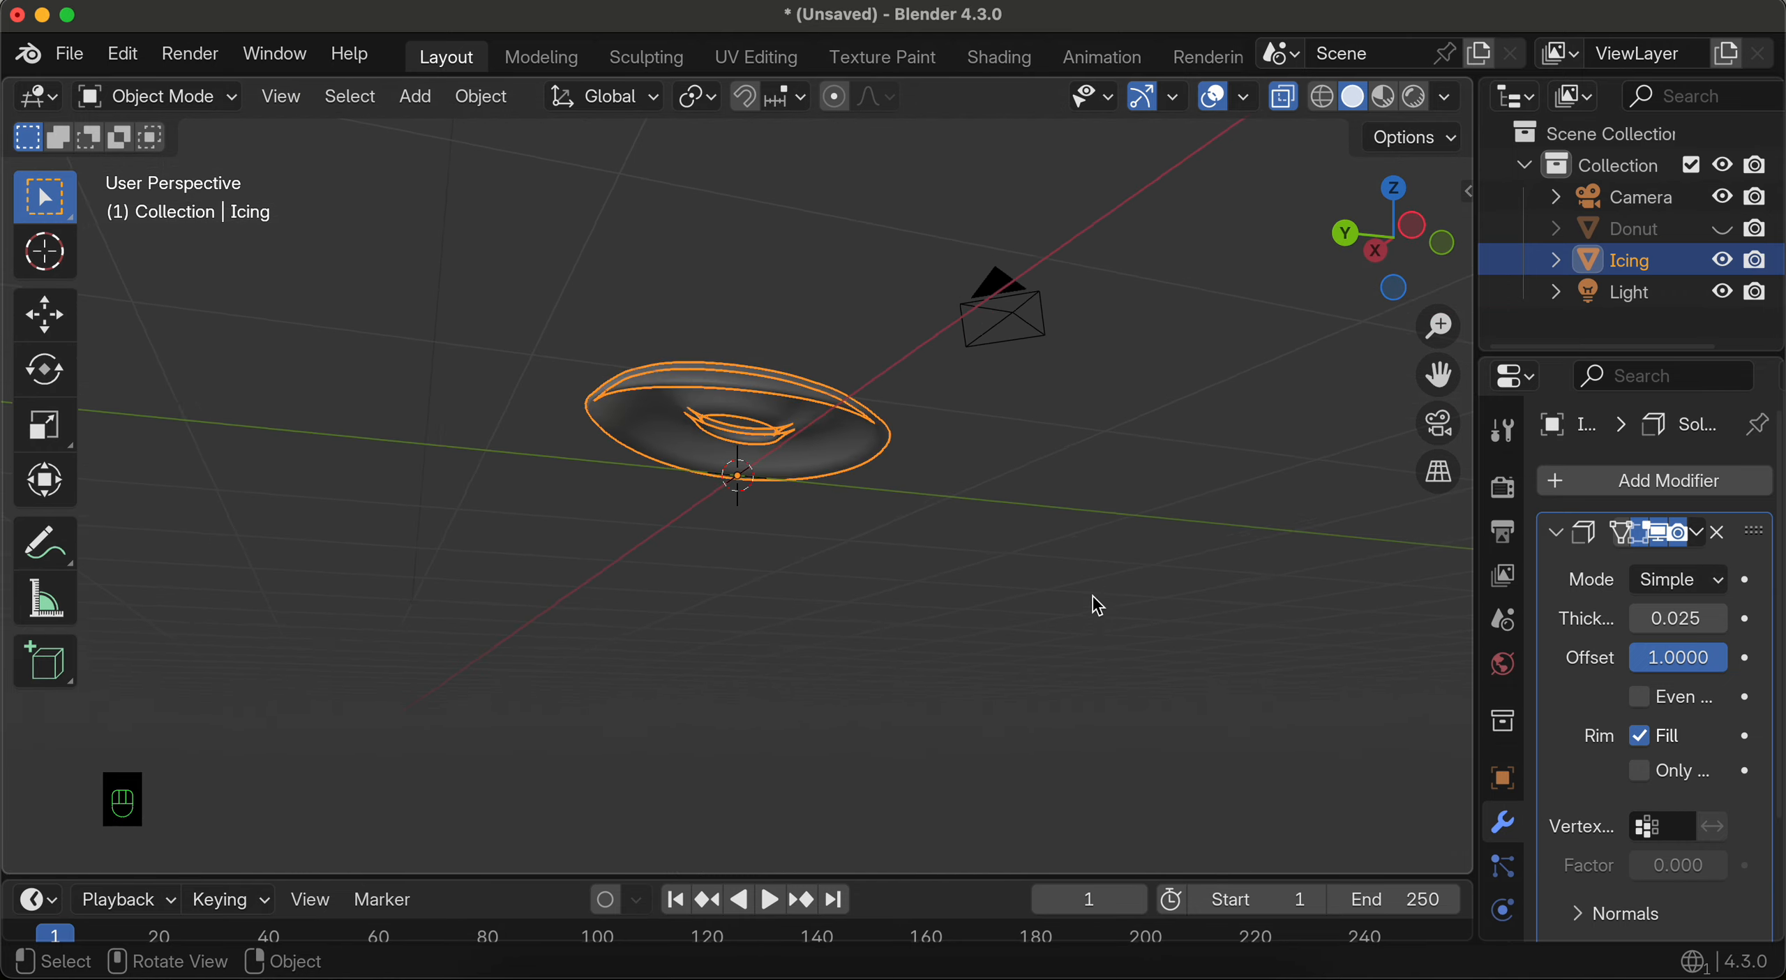
scroll(1093, 604, "up", 5)
left_click(354, 532)
scroll(569, 508, "down", 5)
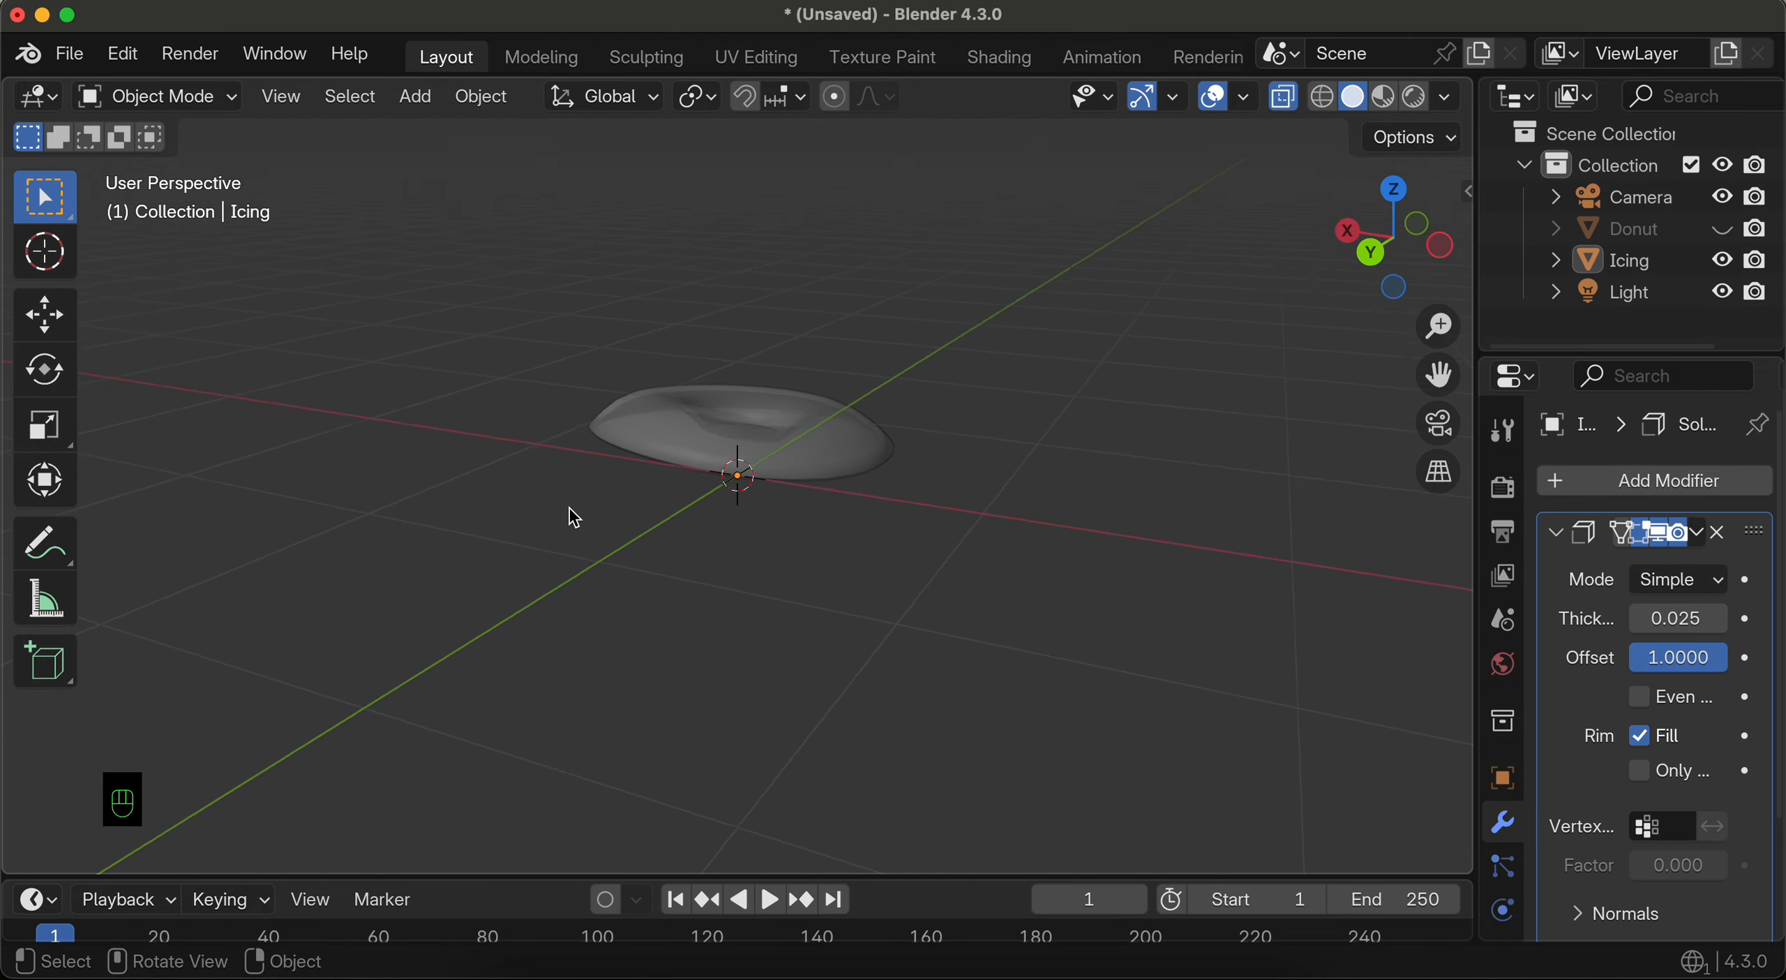
scroll(570, 508, "up", 5)
scroll(569, 508, "down", 6)
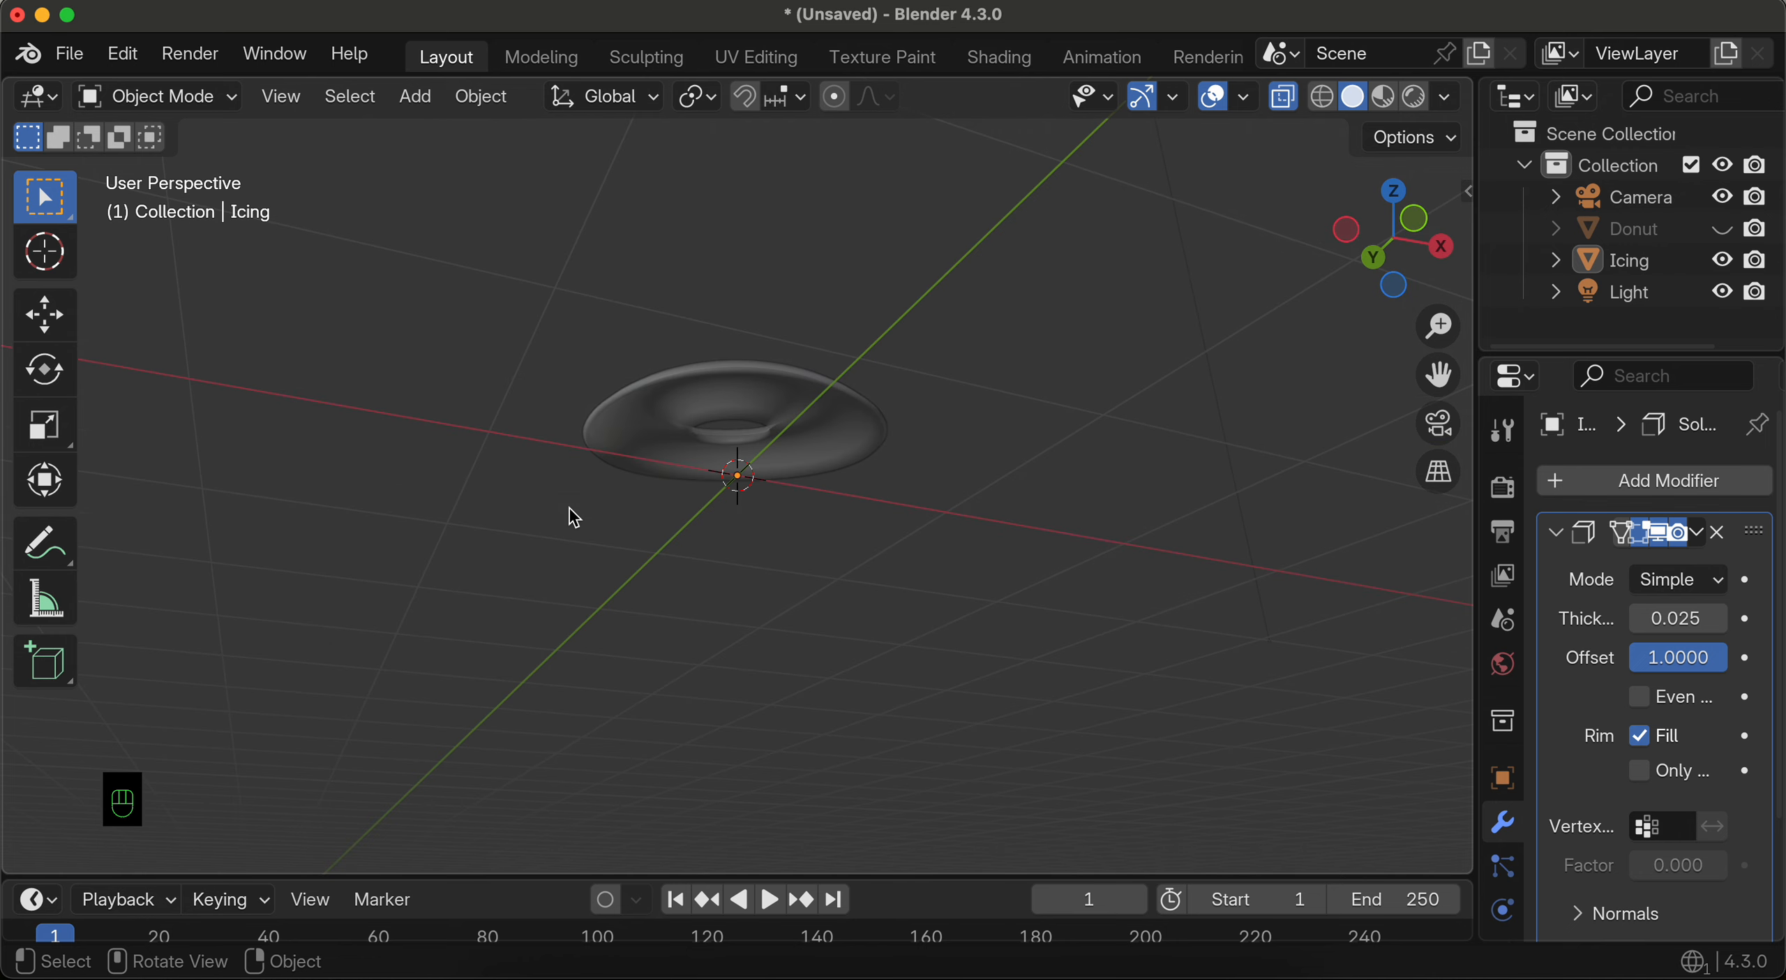
scroll(570, 508, "up", 4)
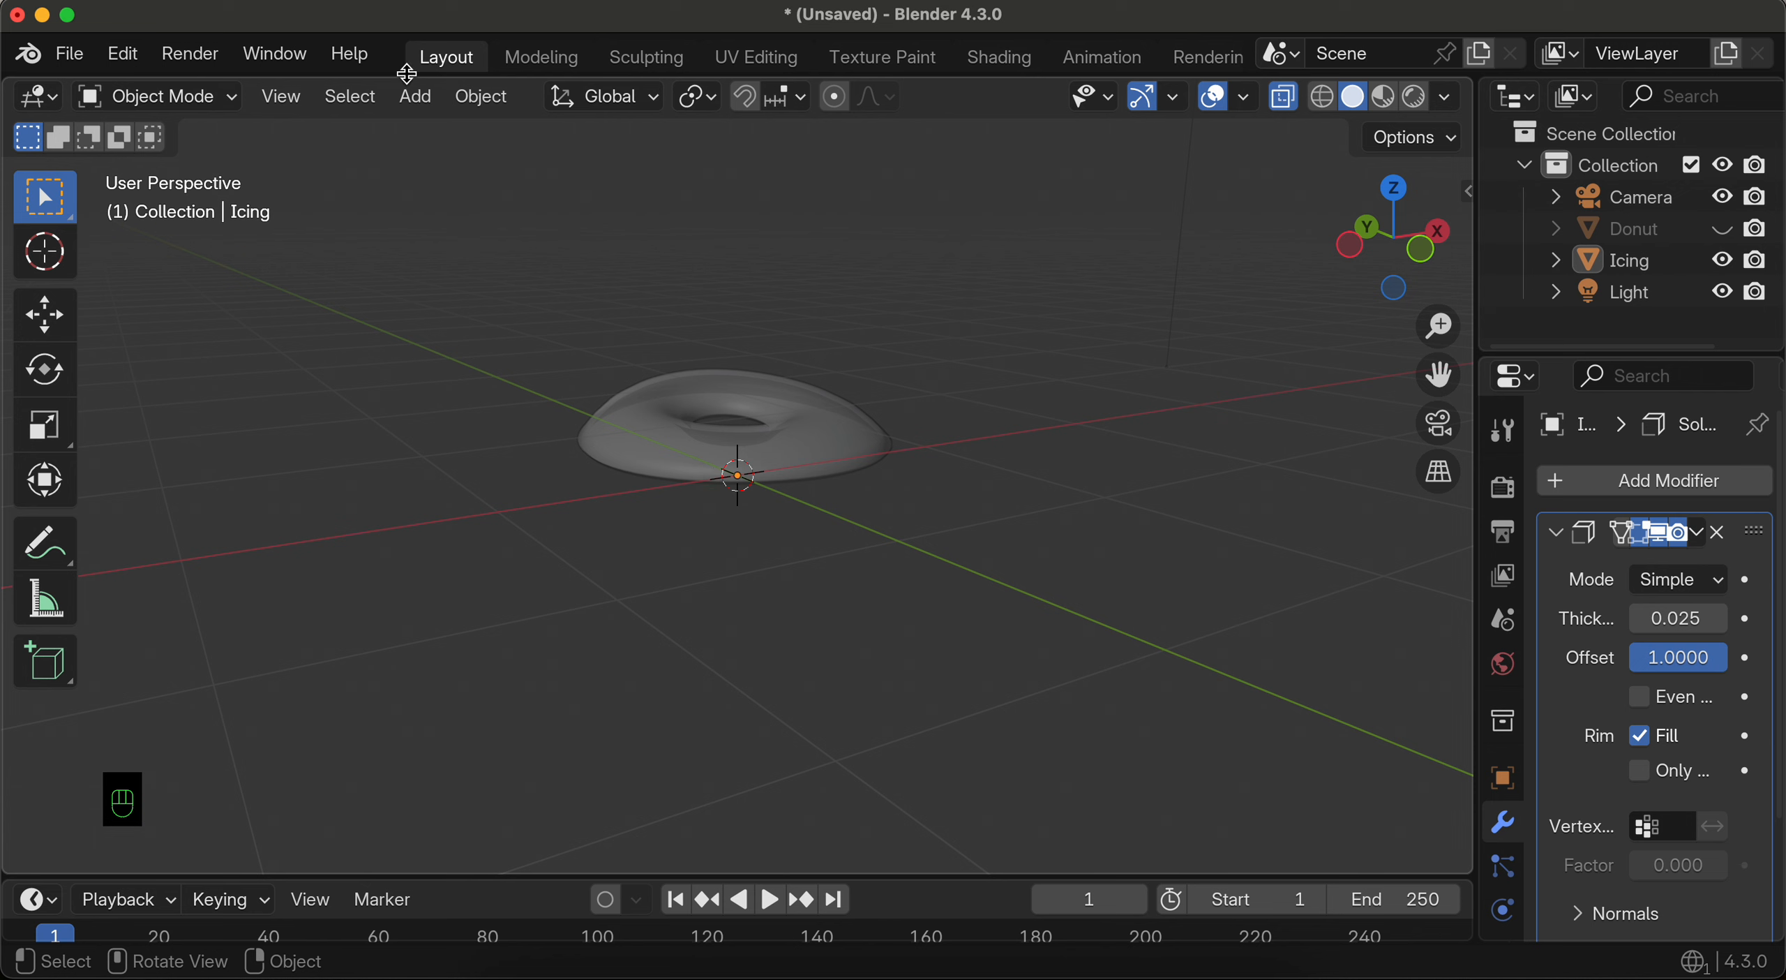
Step: Put the Icing in Edit Mode, turn off the Solidify modifier's Edit Mode display, and widen the modifier settings area
left_click(199, 98)
left_click(210, 174)
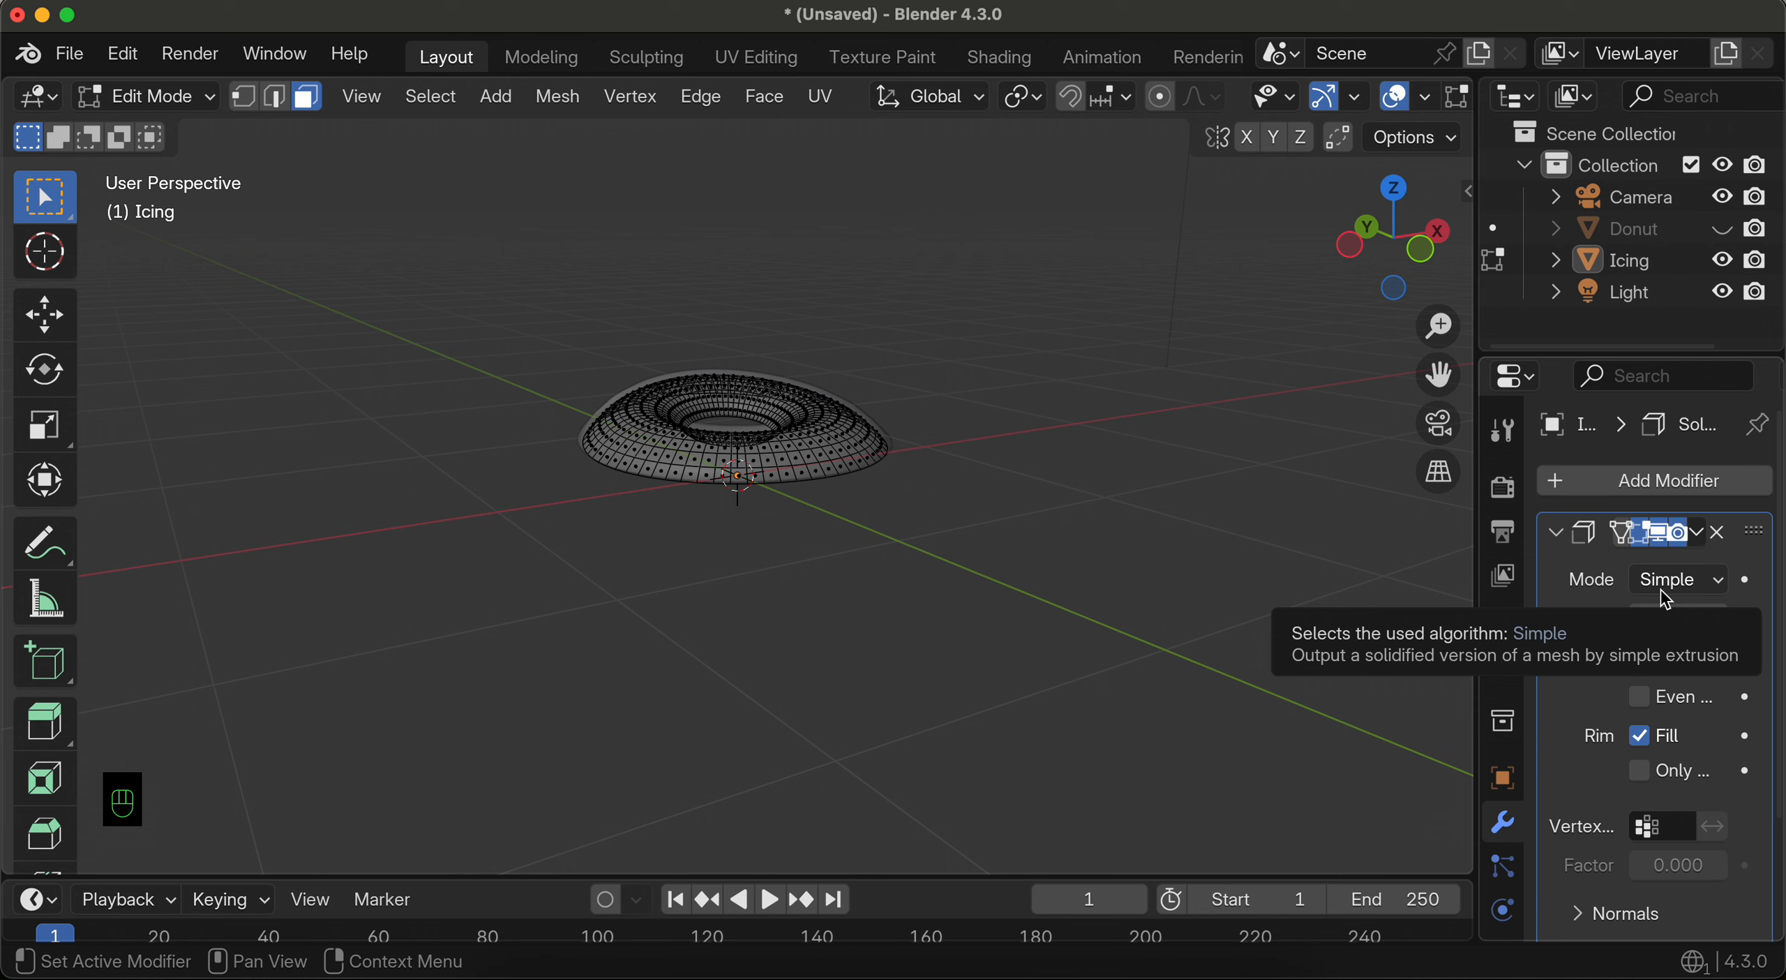
left_click(1640, 537)
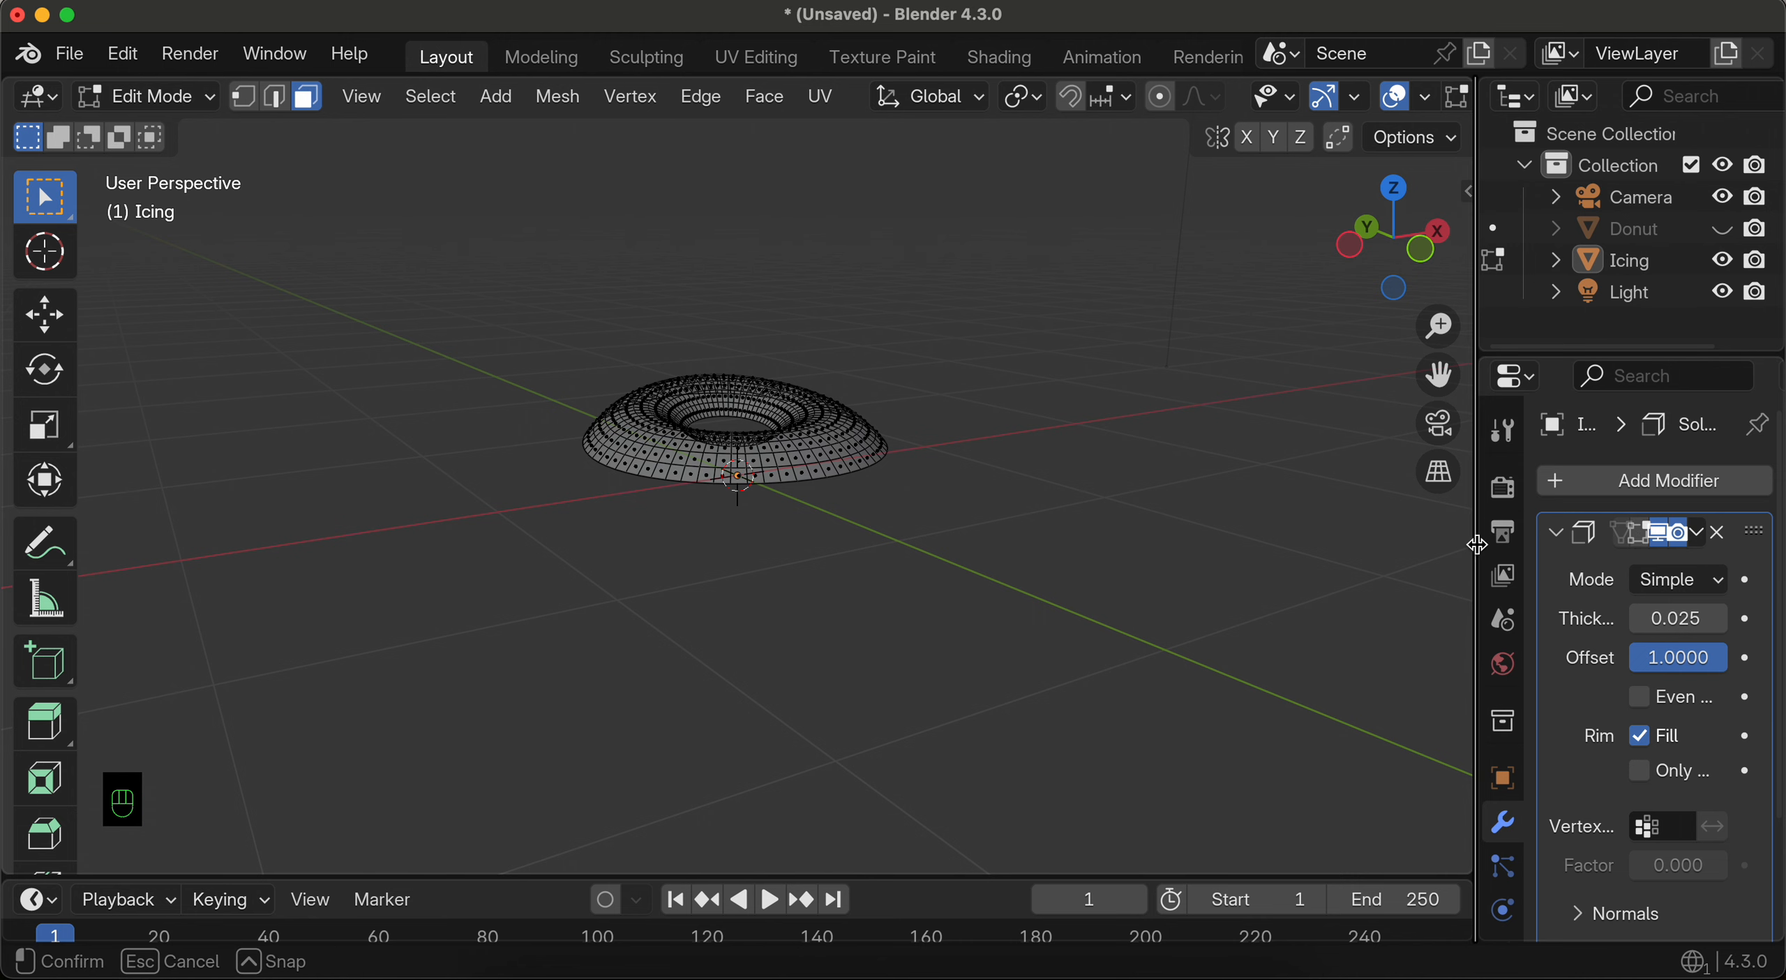
left_click_drag(1479, 542, 1415, 541)
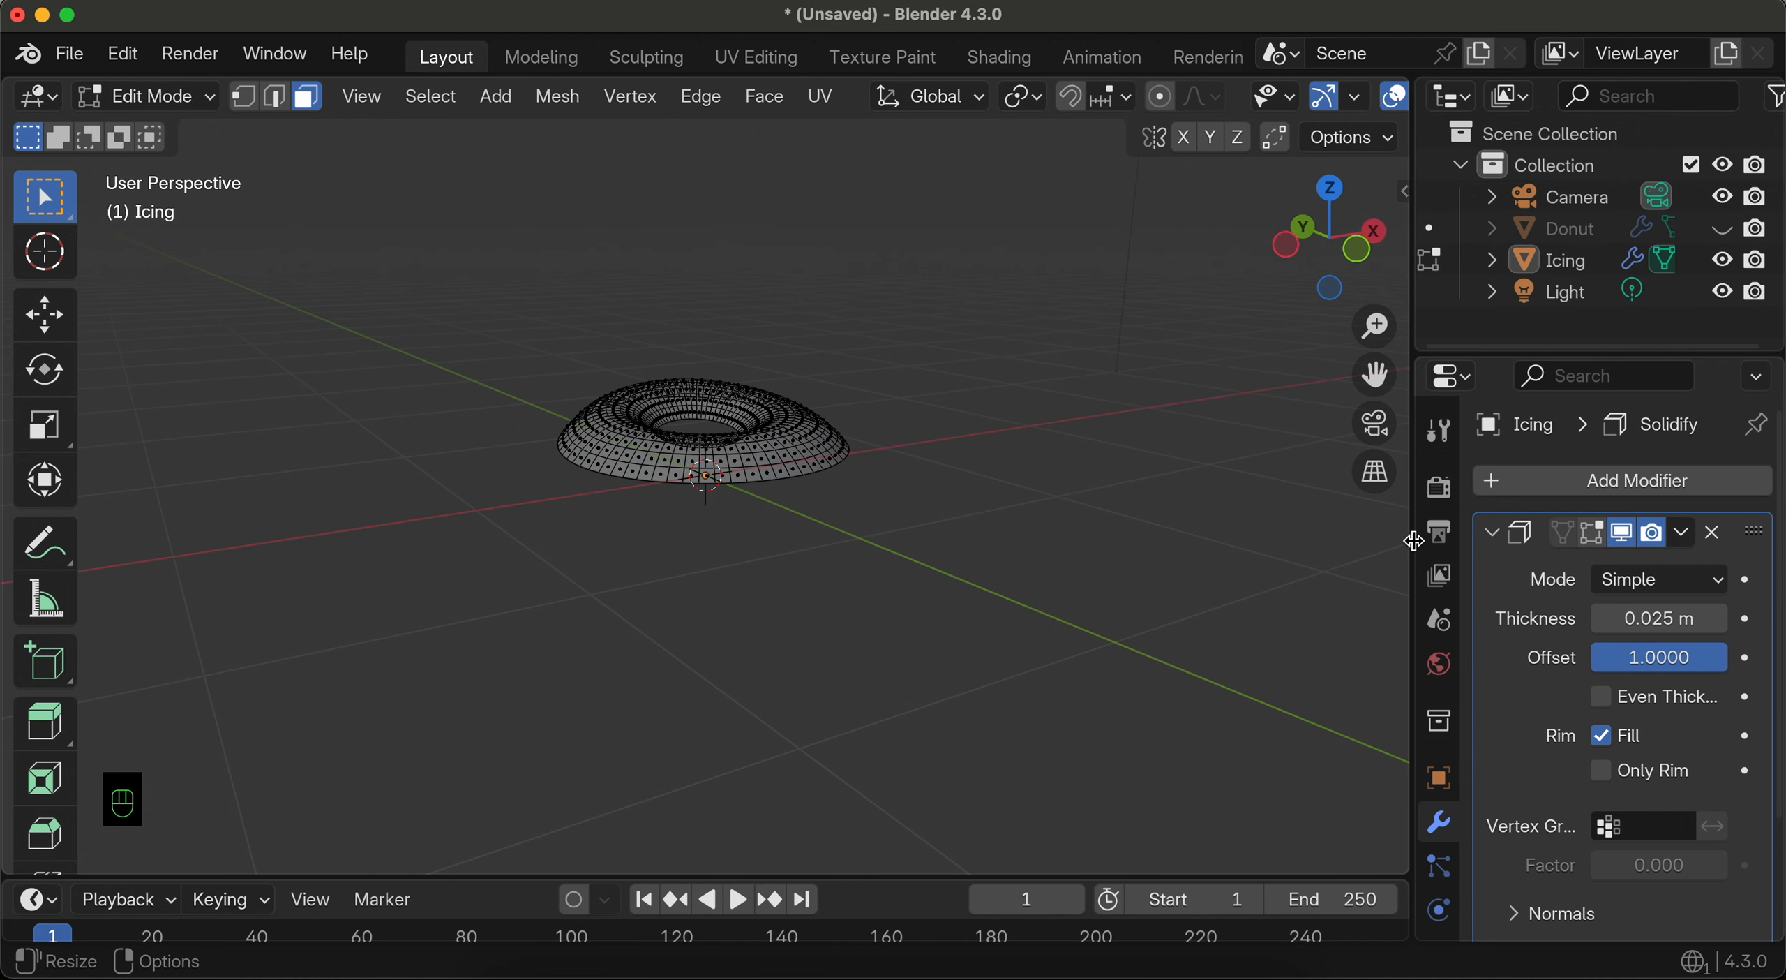
Step: Unhide the Donut and, in vertex selection mode, select a vertex on the front of the Icing's lower edge
left_click(1722, 228)
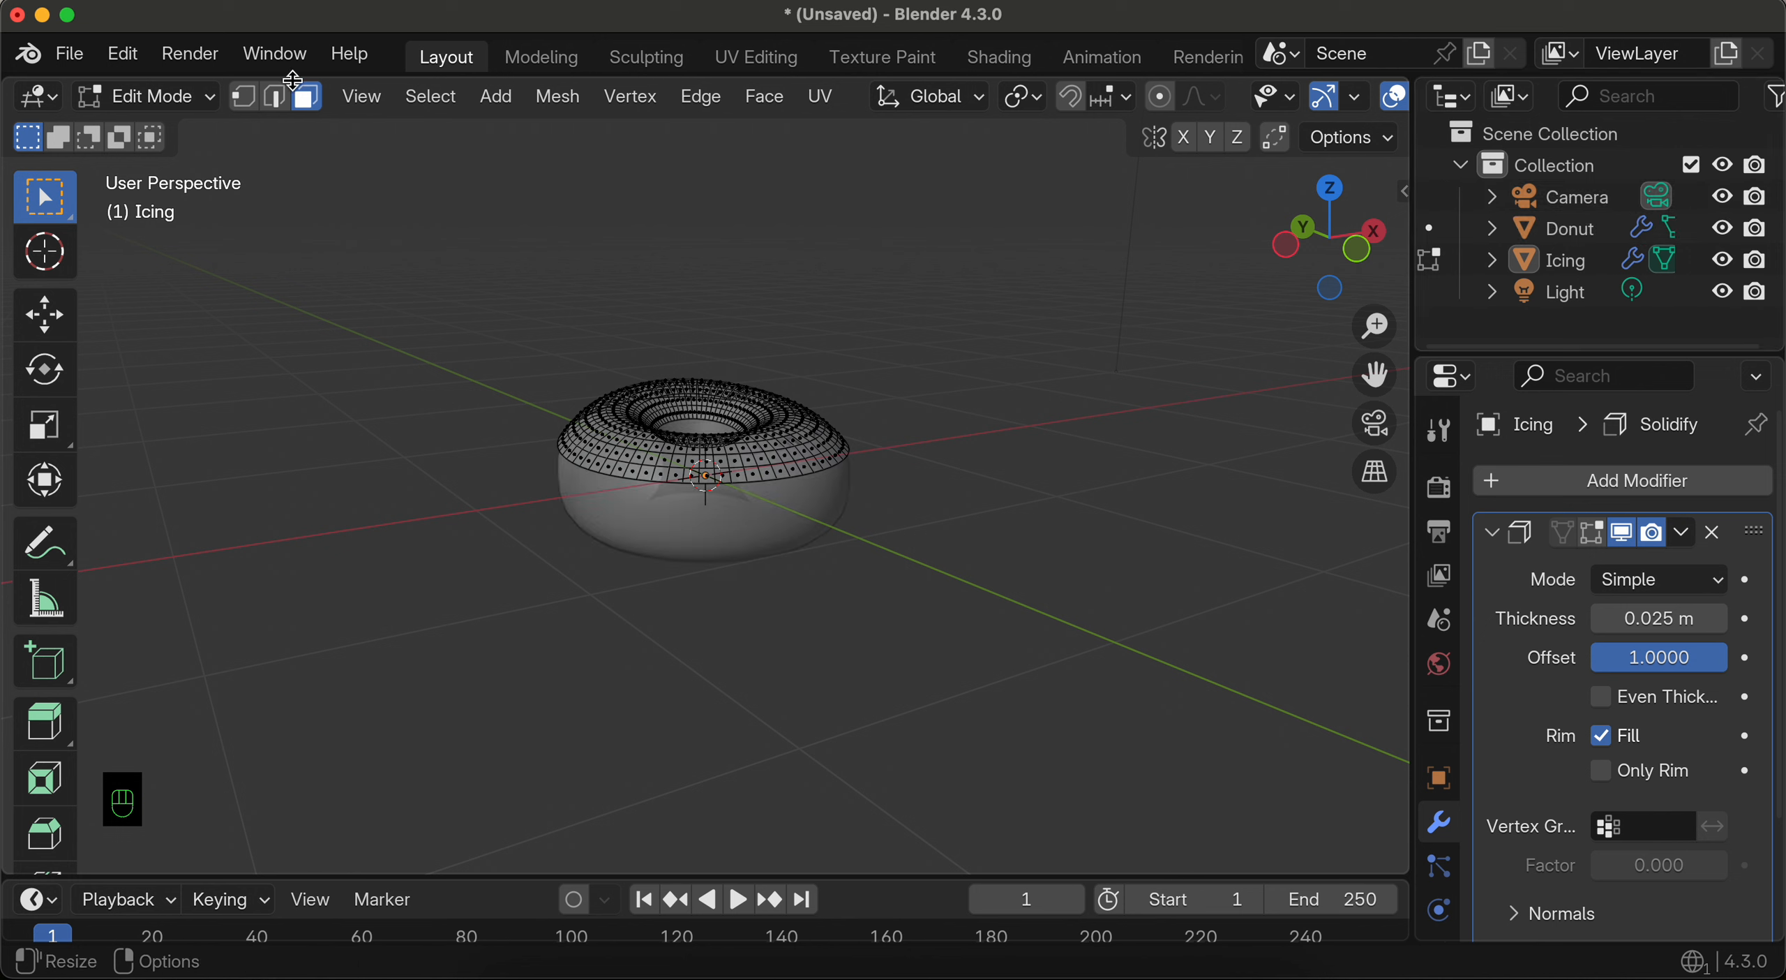
left_click(241, 101)
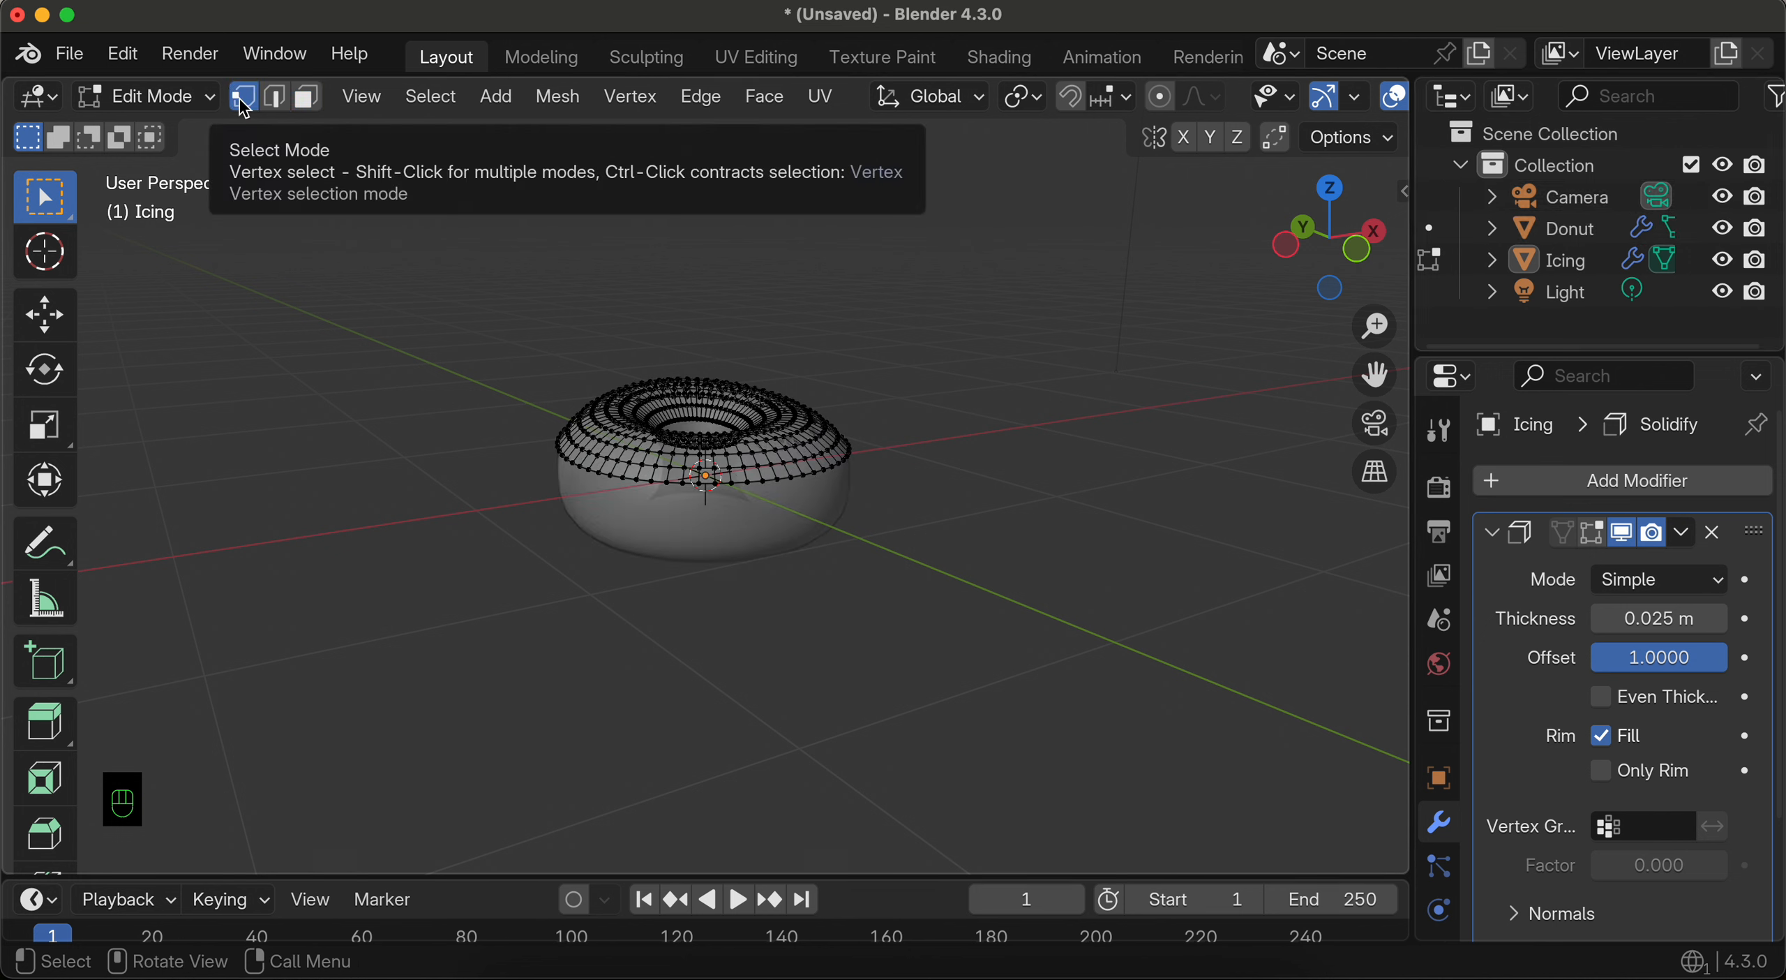
scroll(639, 356, "up", 4)
left_click(689, 498)
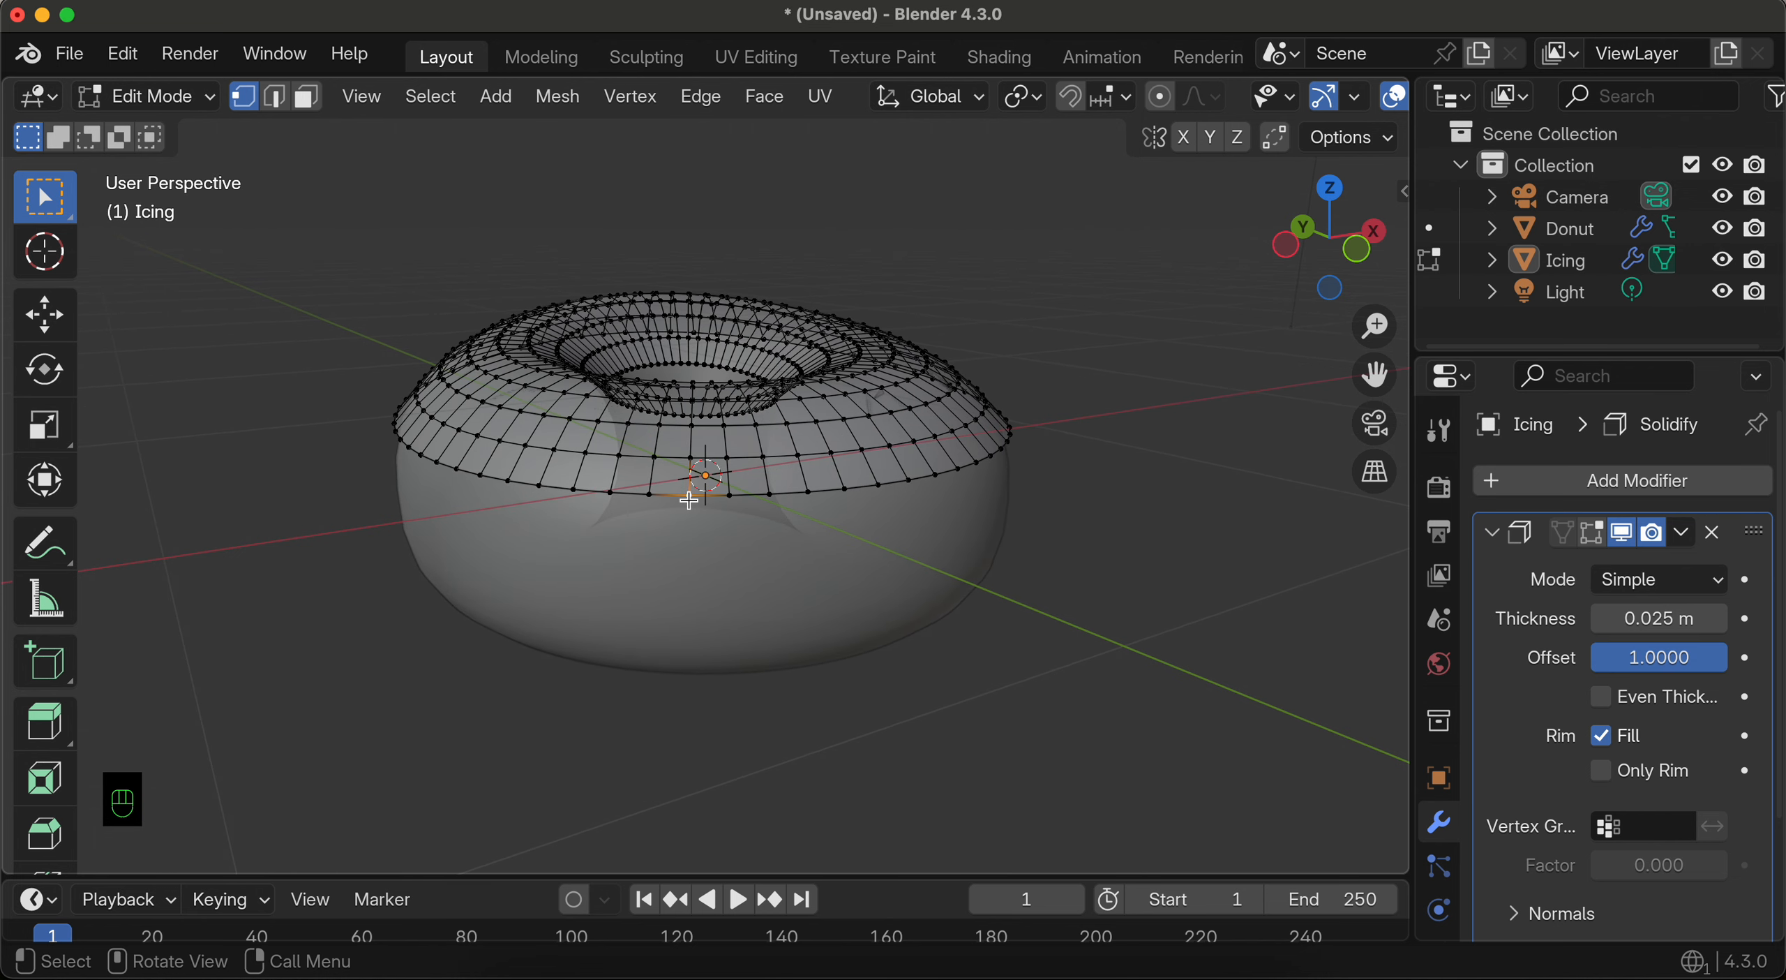
Step: Enable proportional editing and snapping to faces with Project Individual Elements
left_click(1160, 97)
left_click(1072, 97)
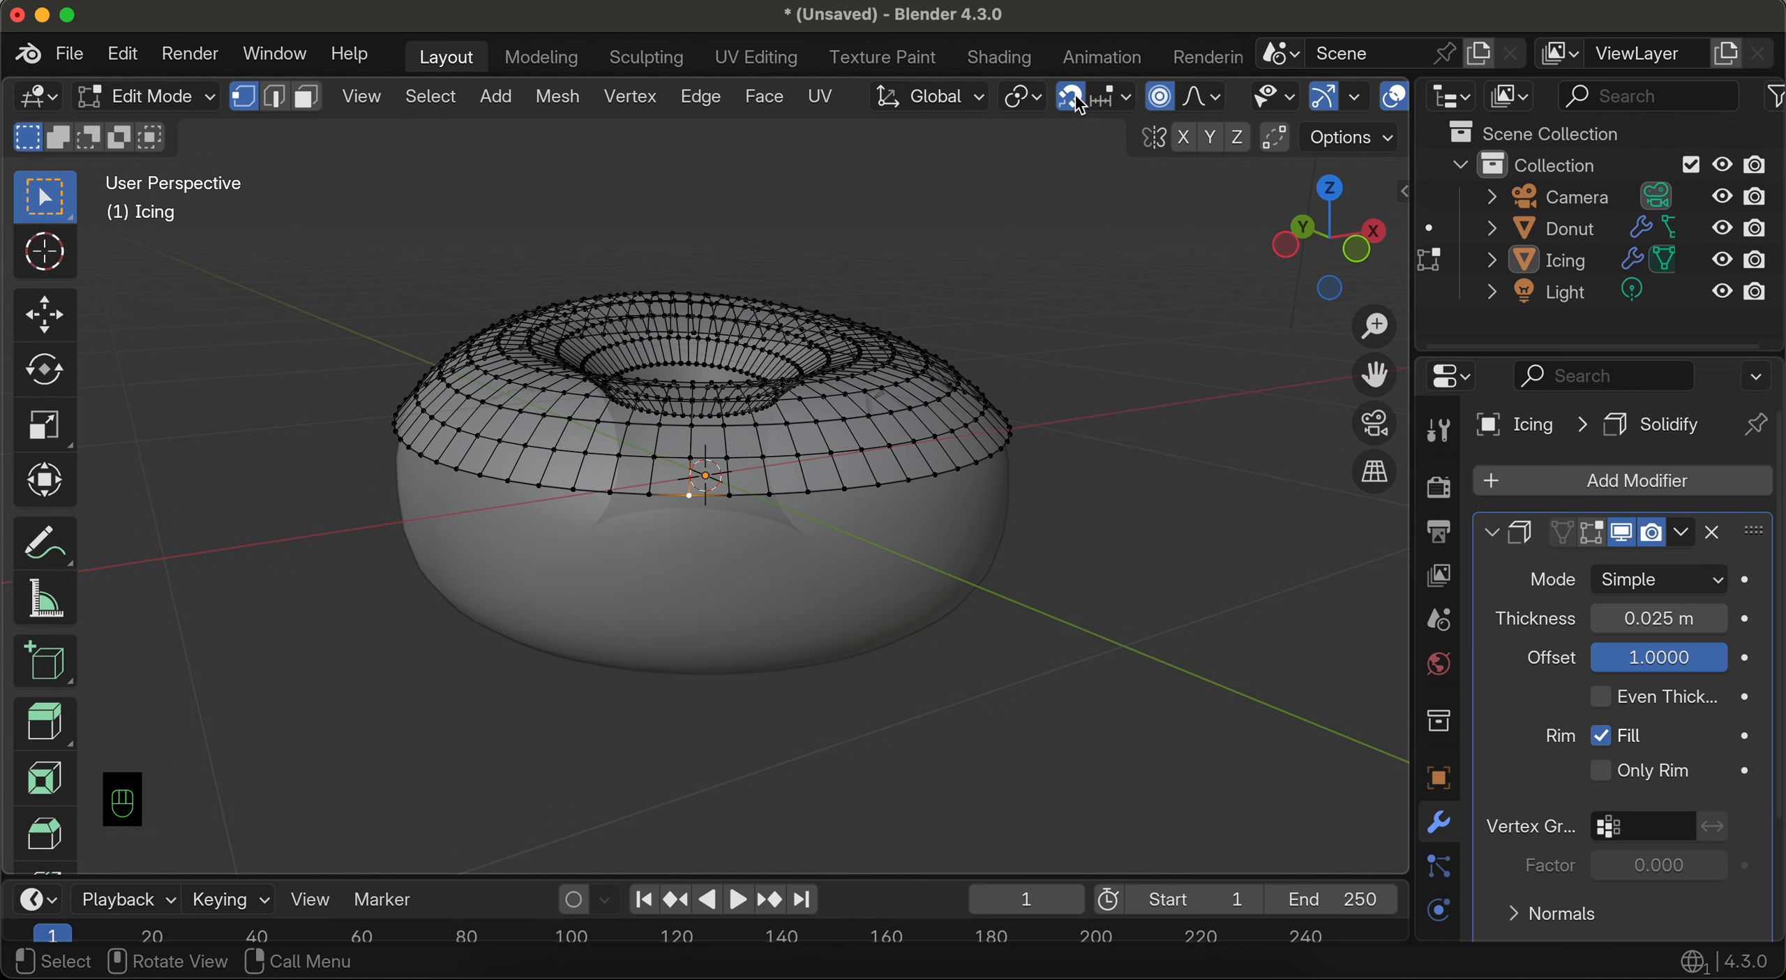
left_click(1118, 98)
left_click(1069, 98)
left_click(1123, 98)
left_click(1039, 552)
Step: Pull the selected edge vertex down about 0.14 m over the Donut with a proportional size of about 0.2 m, forming a drip
key("g")
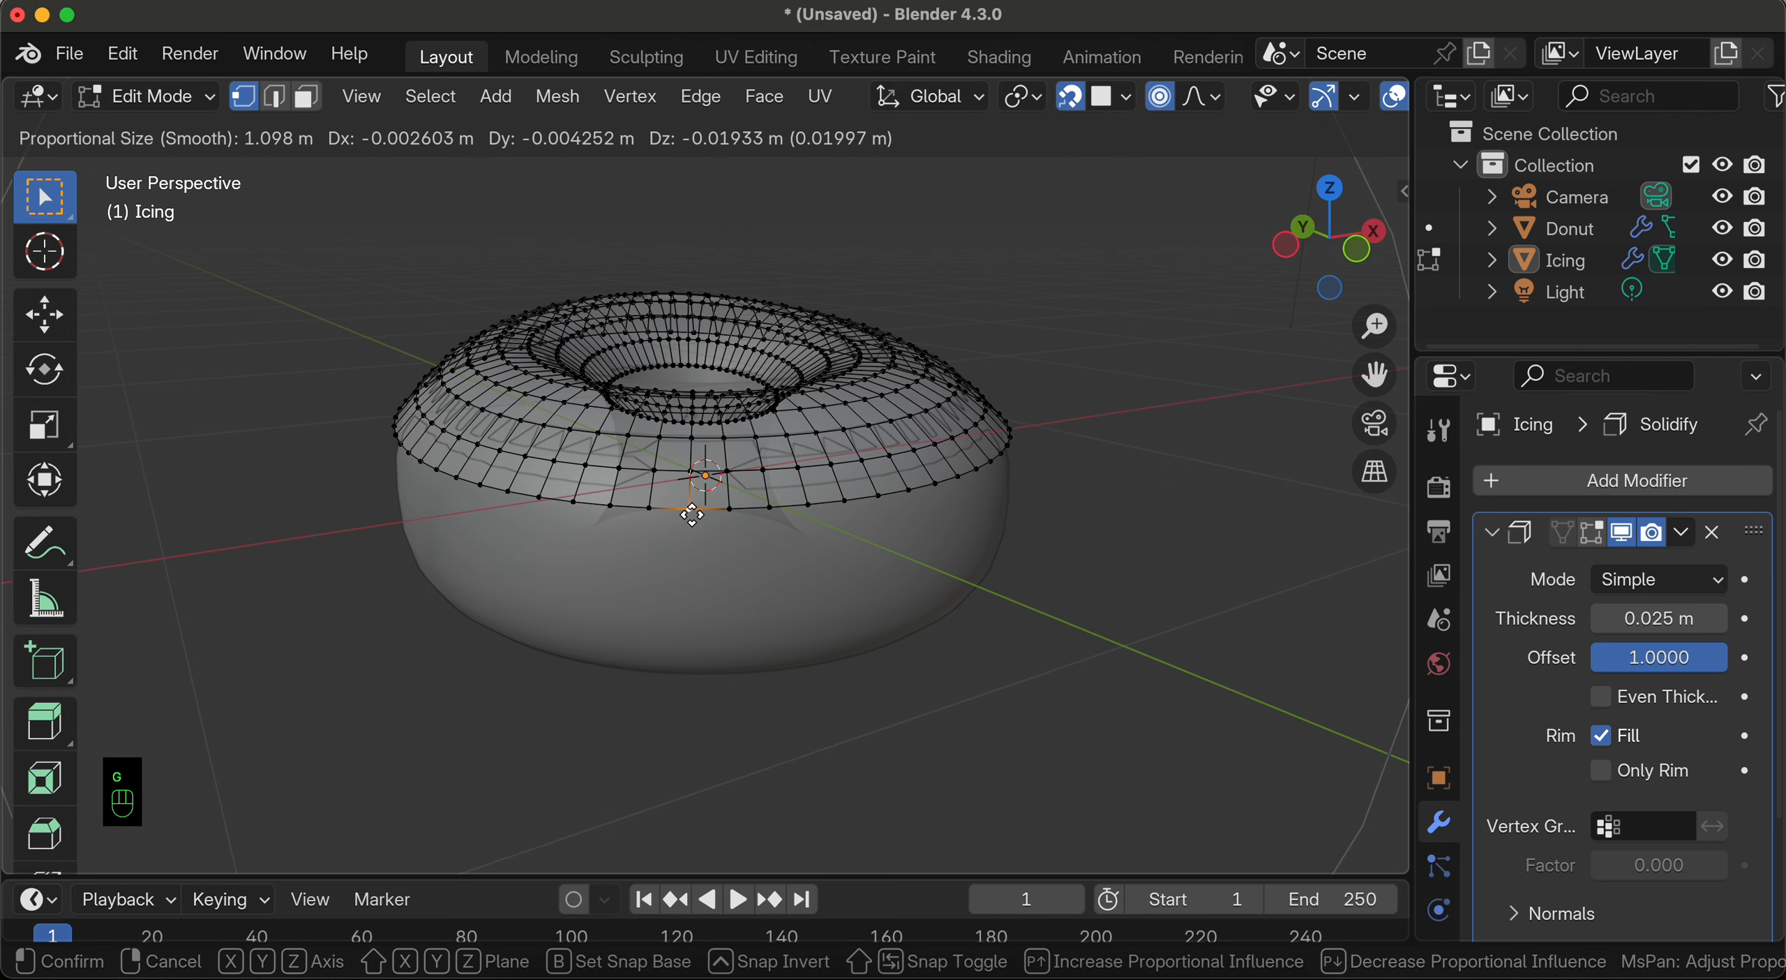
scroll(690, 534, "down", 1)
scroll(691, 535, "up", 6)
scroll(690, 535, "up", 7)
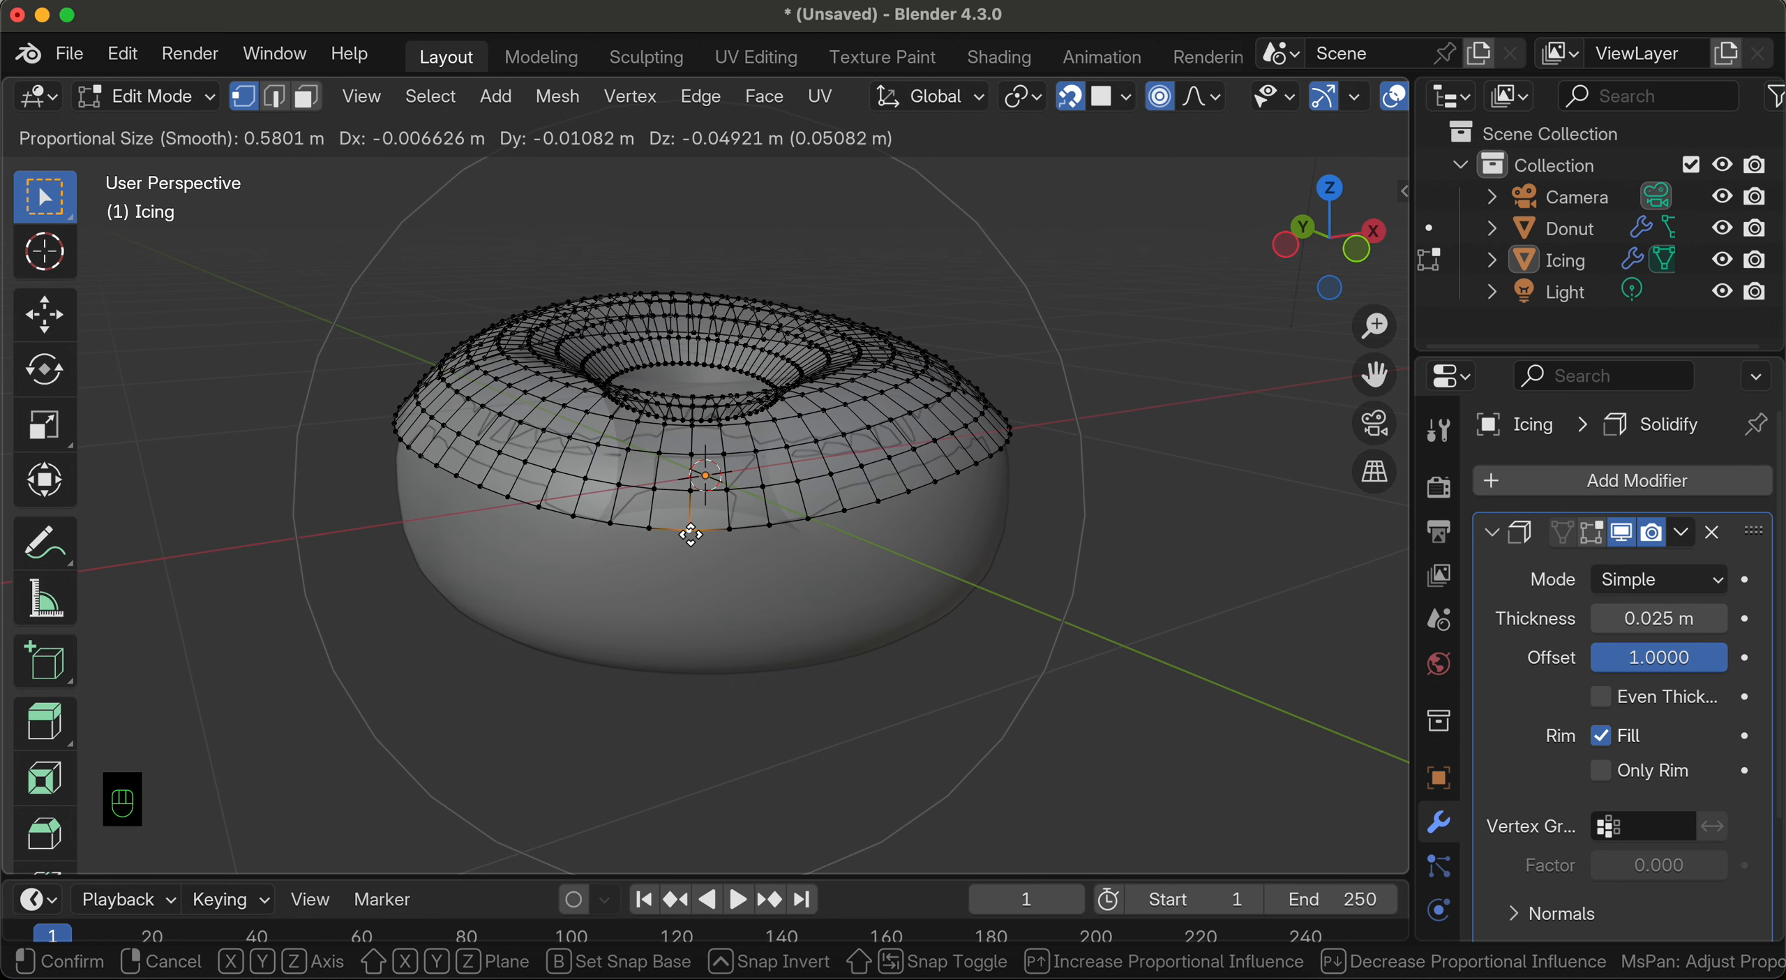
scroll(690, 535, "up", 4)
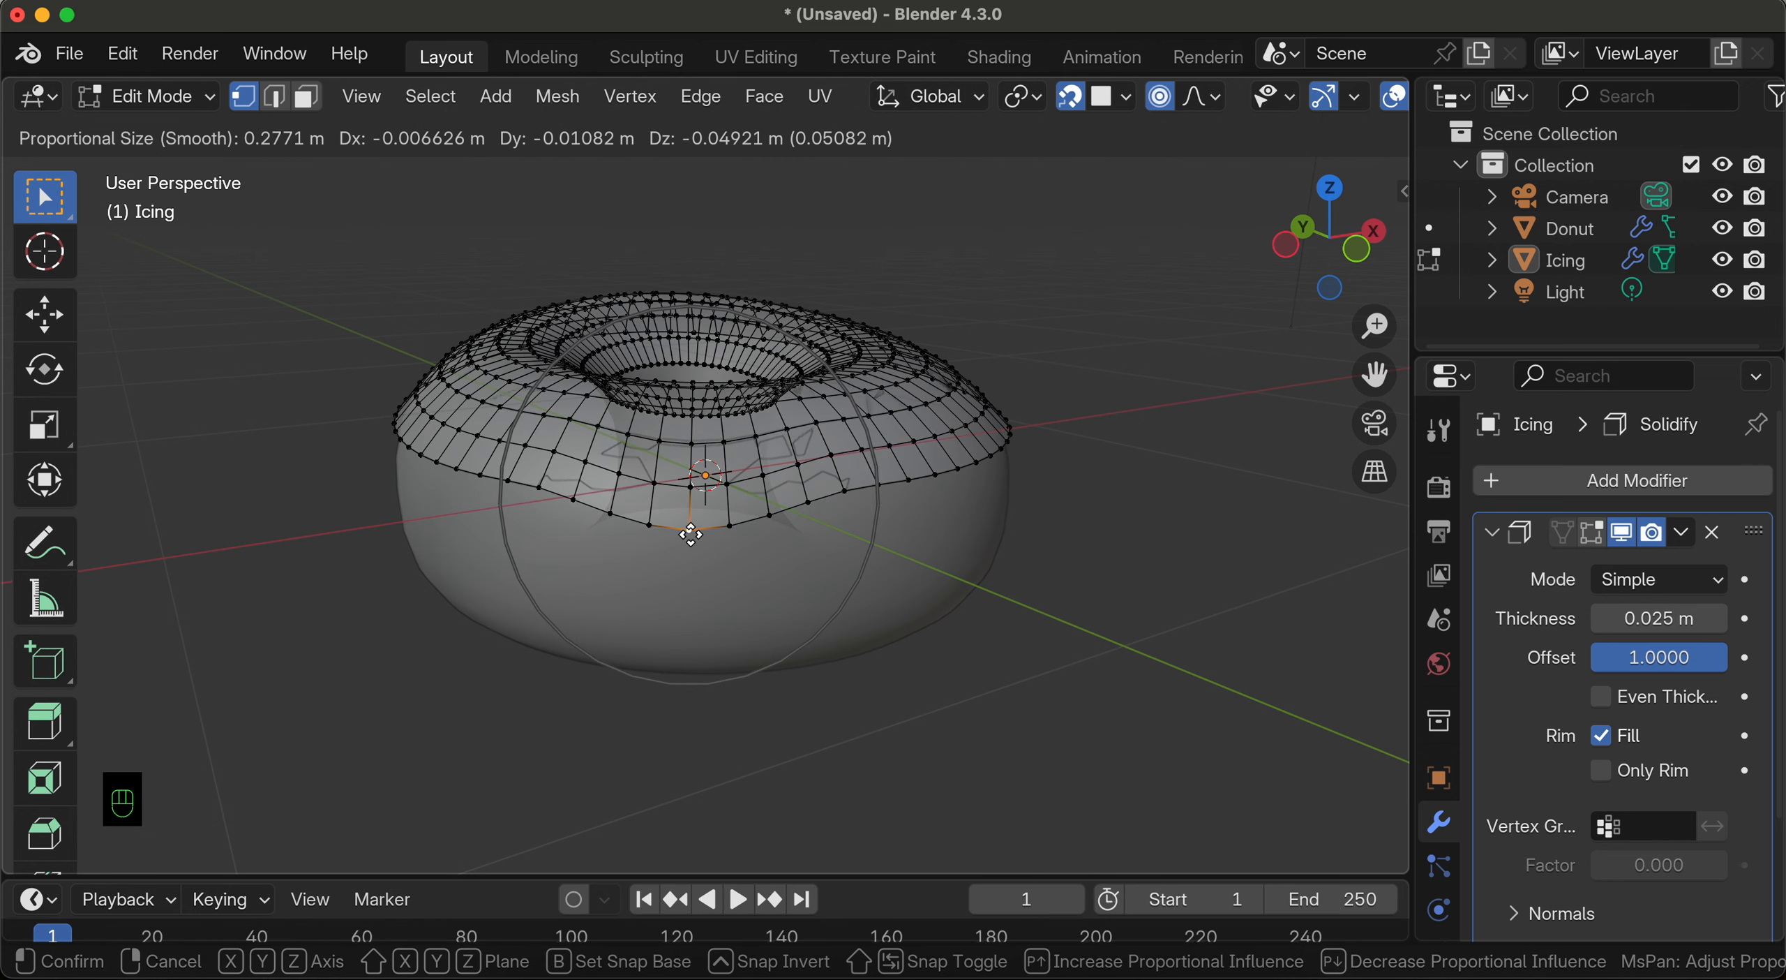
scroll(691, 535, "up", 1)
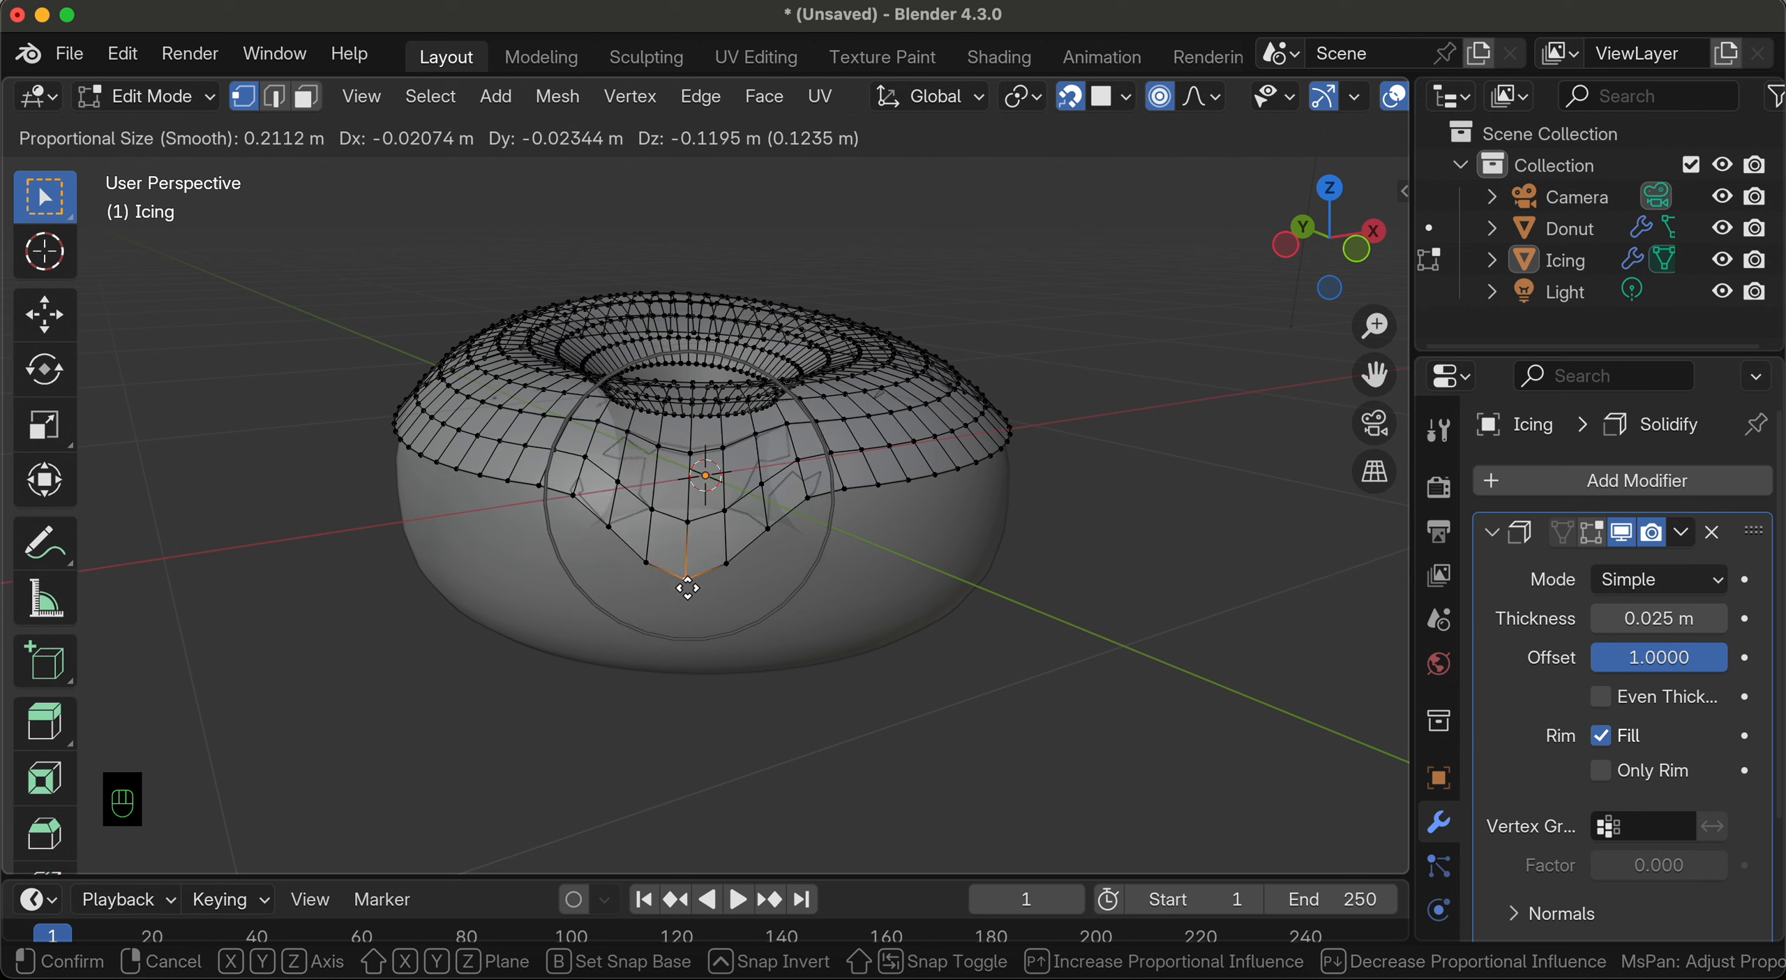
scroll(687, 595, "up", 2)
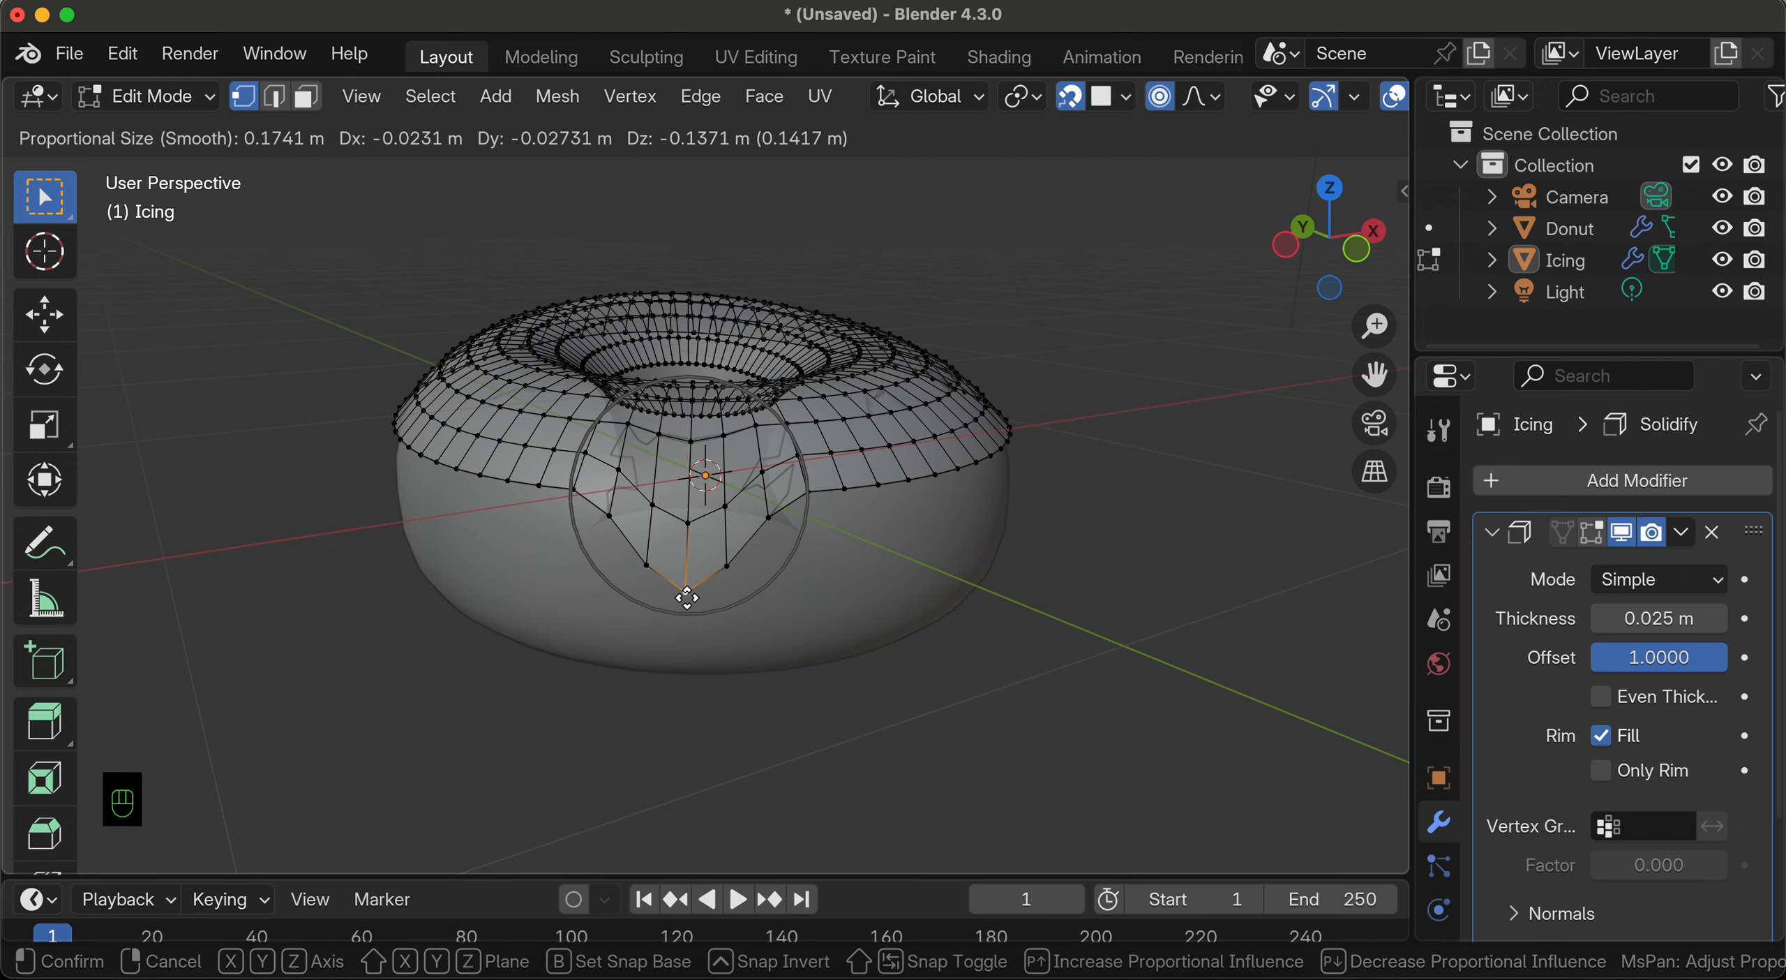
scroll(687, 599, "down", 2)
left_click(687, 604)
Step: Raise a vertex on the next stretch of the Icing's lower edge by about 0.023 m with proportional editing
middle_click_drag(687, 605, 726, 582)
left_click(670, 511)
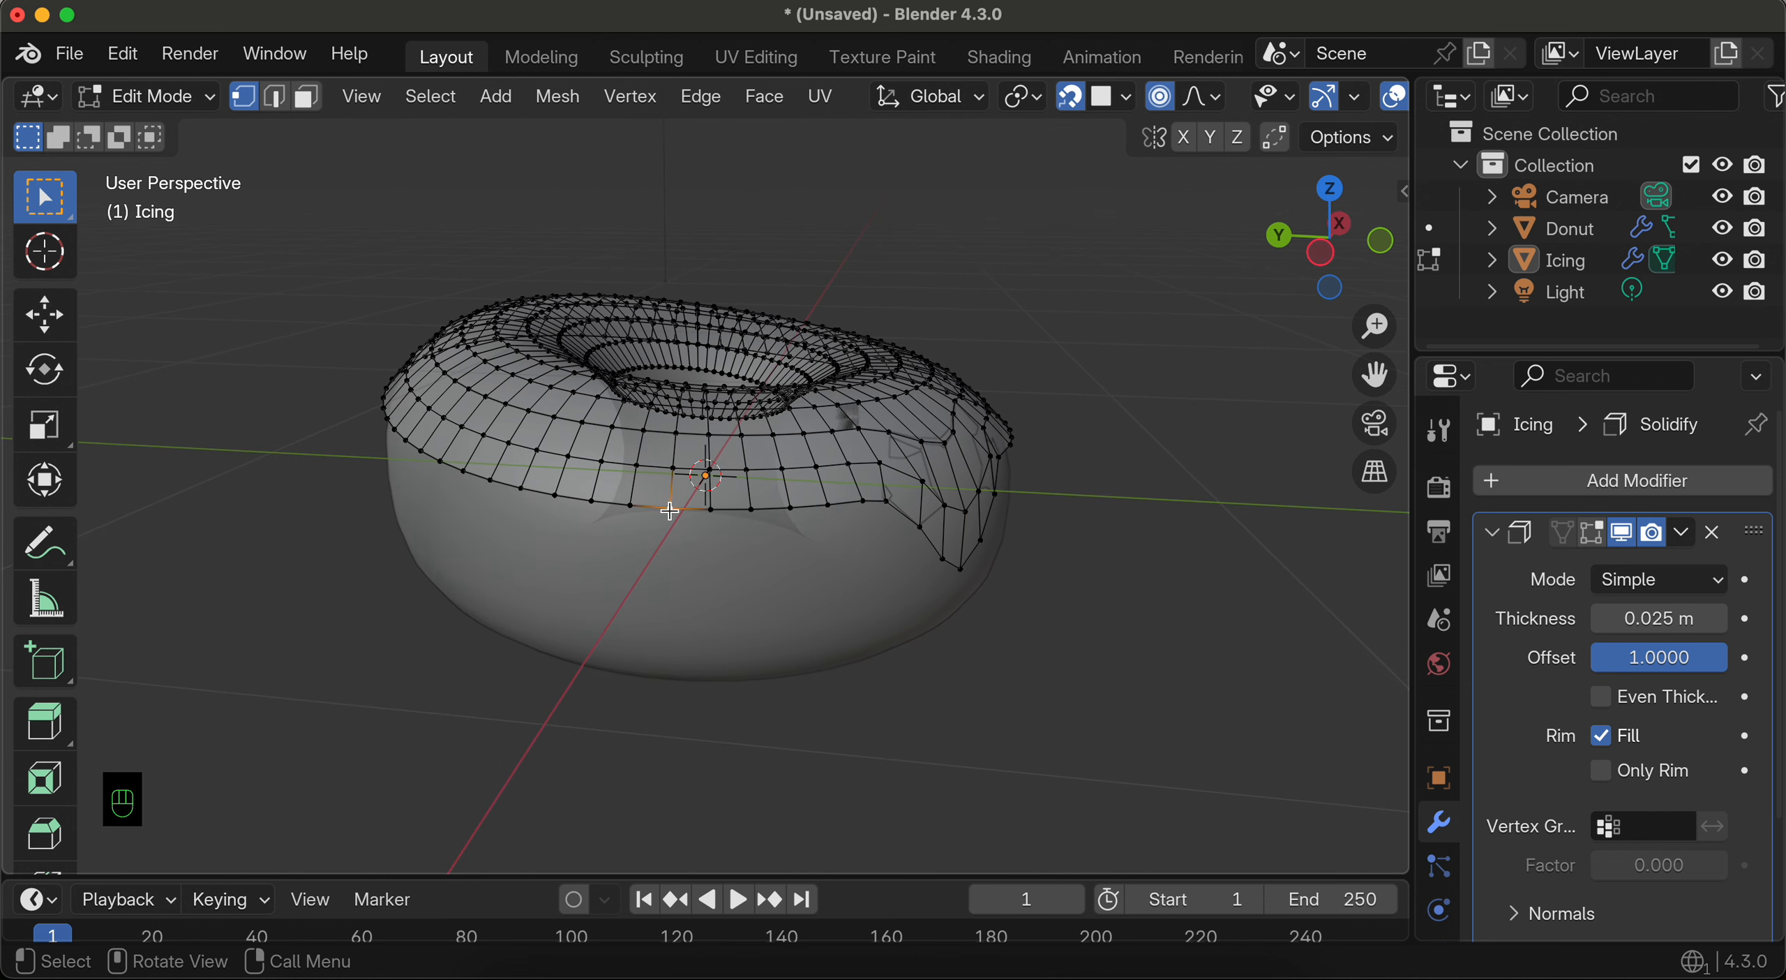
key("g")
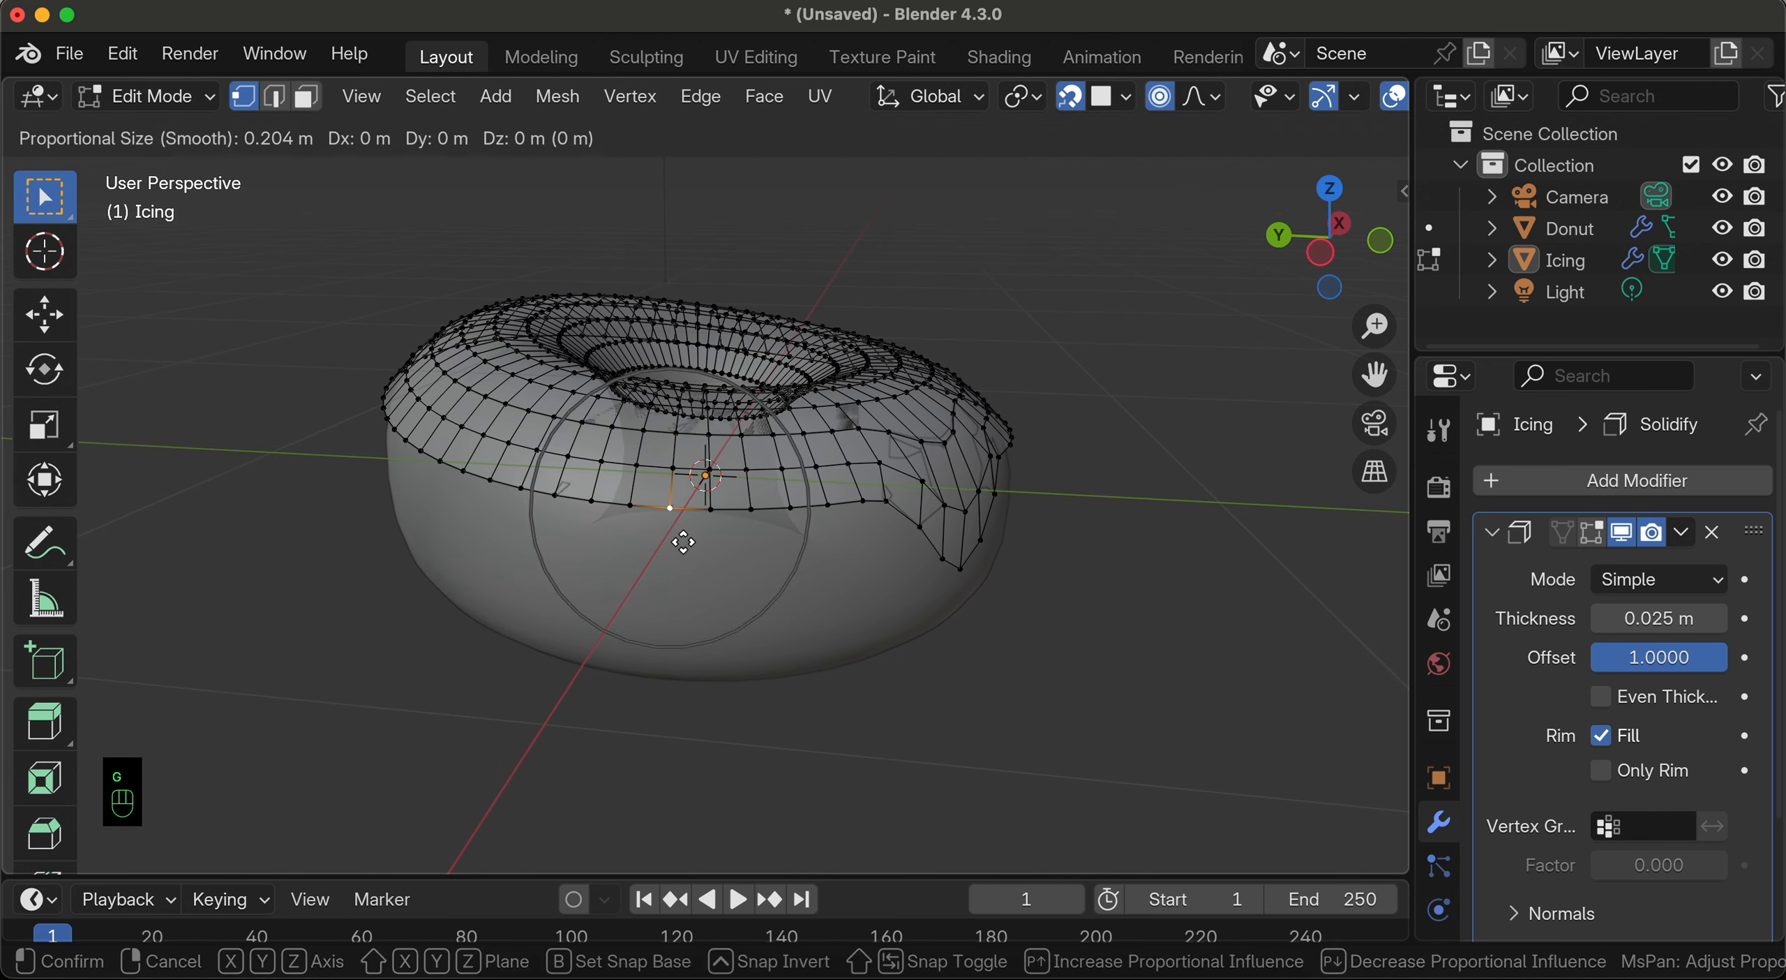
left_click(686, 525)
scroll(684, 523, "right", 5)
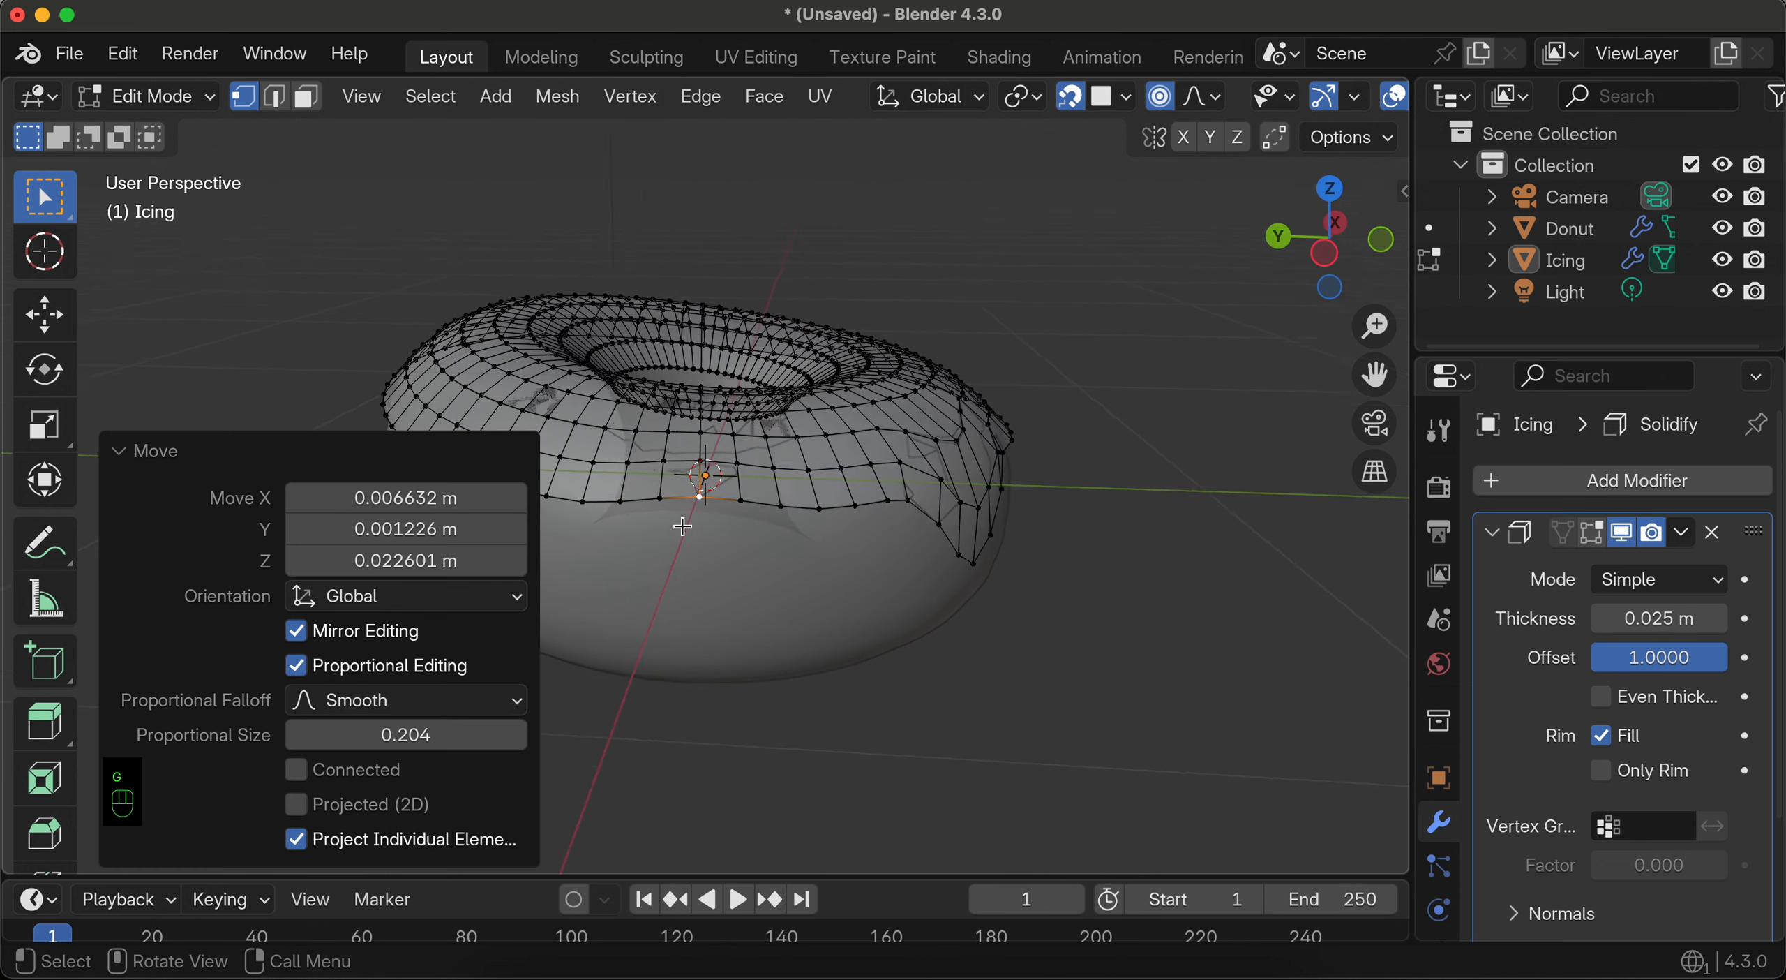
Step: Pull two more vertices farther around the Icing's lower edge down by about 0.03 m and 0.04 m
left_click(639, 519)
key("g")
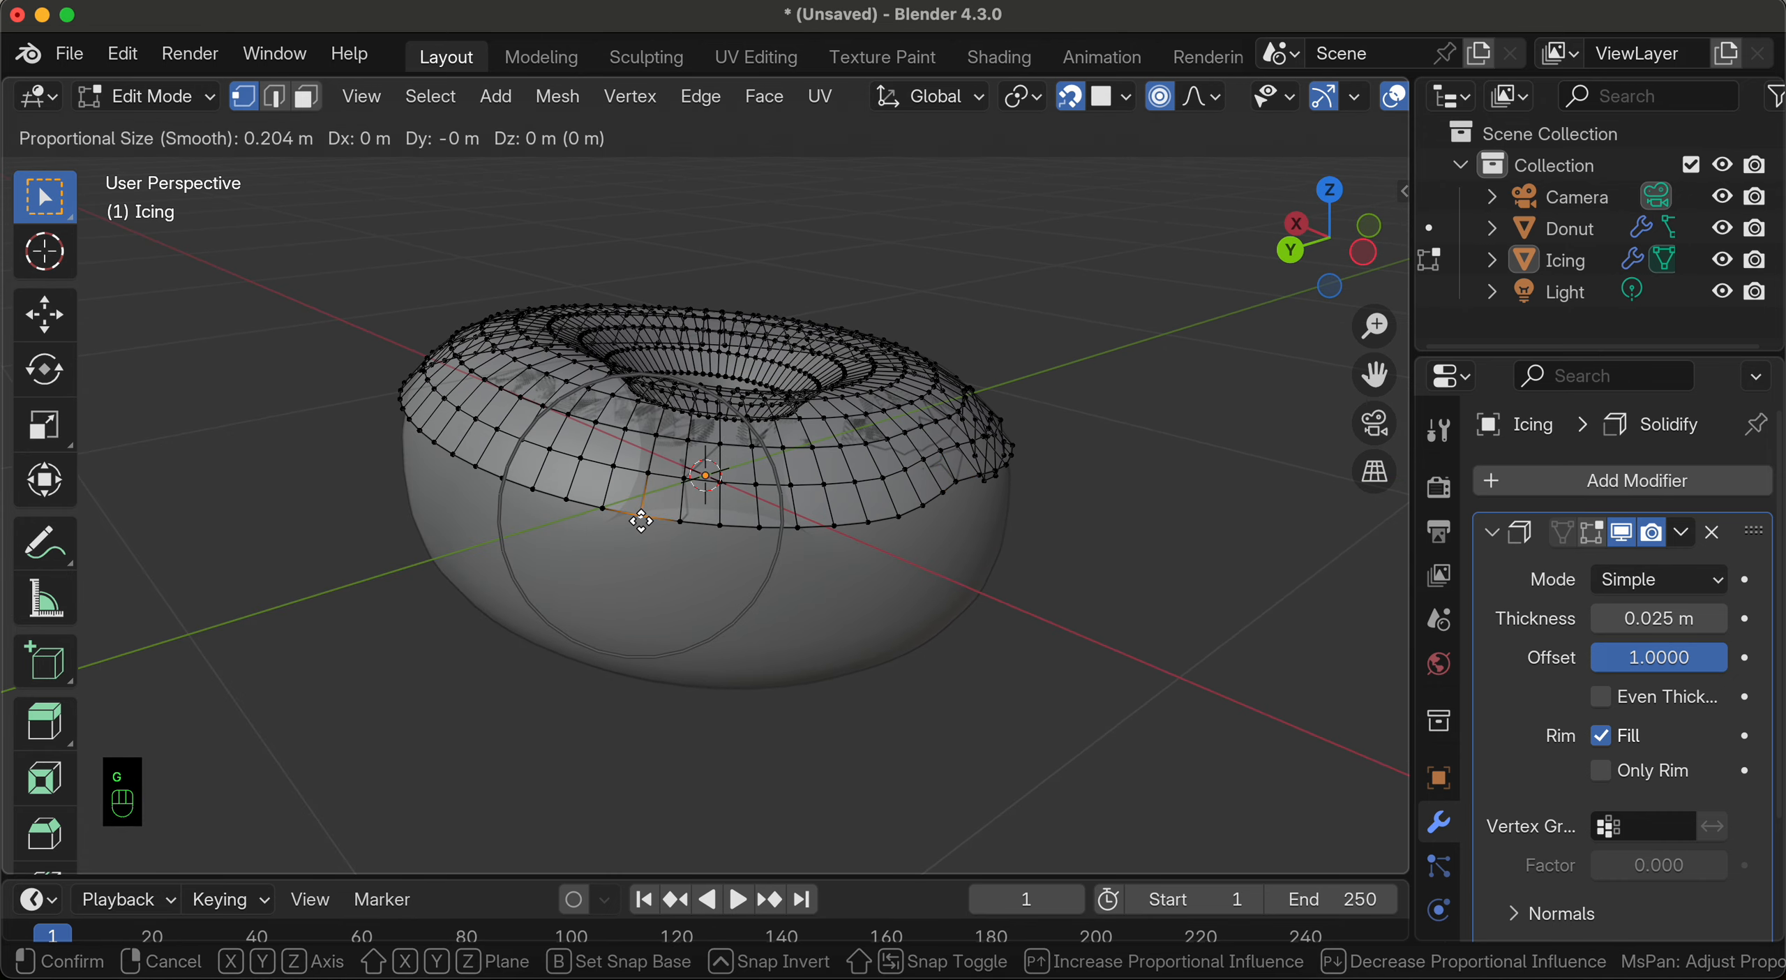
left_click(638, 538)
scroll(638, 537, "right", 5)
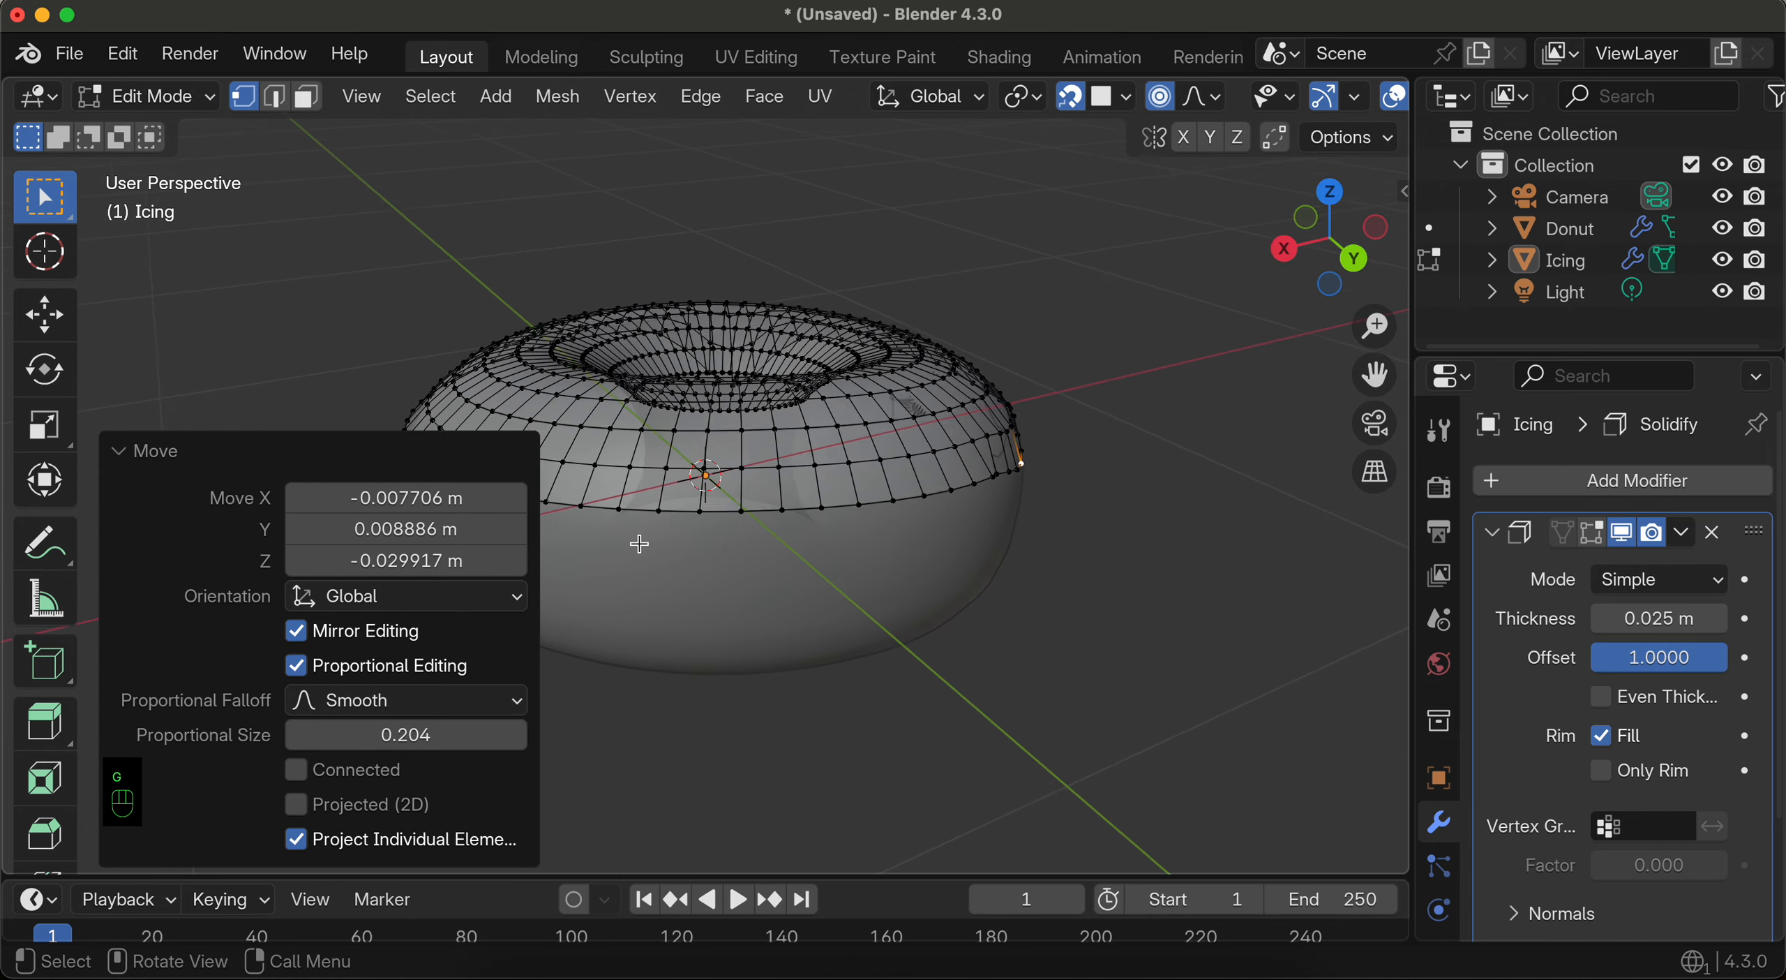
left_click(674, 513)
key("g")
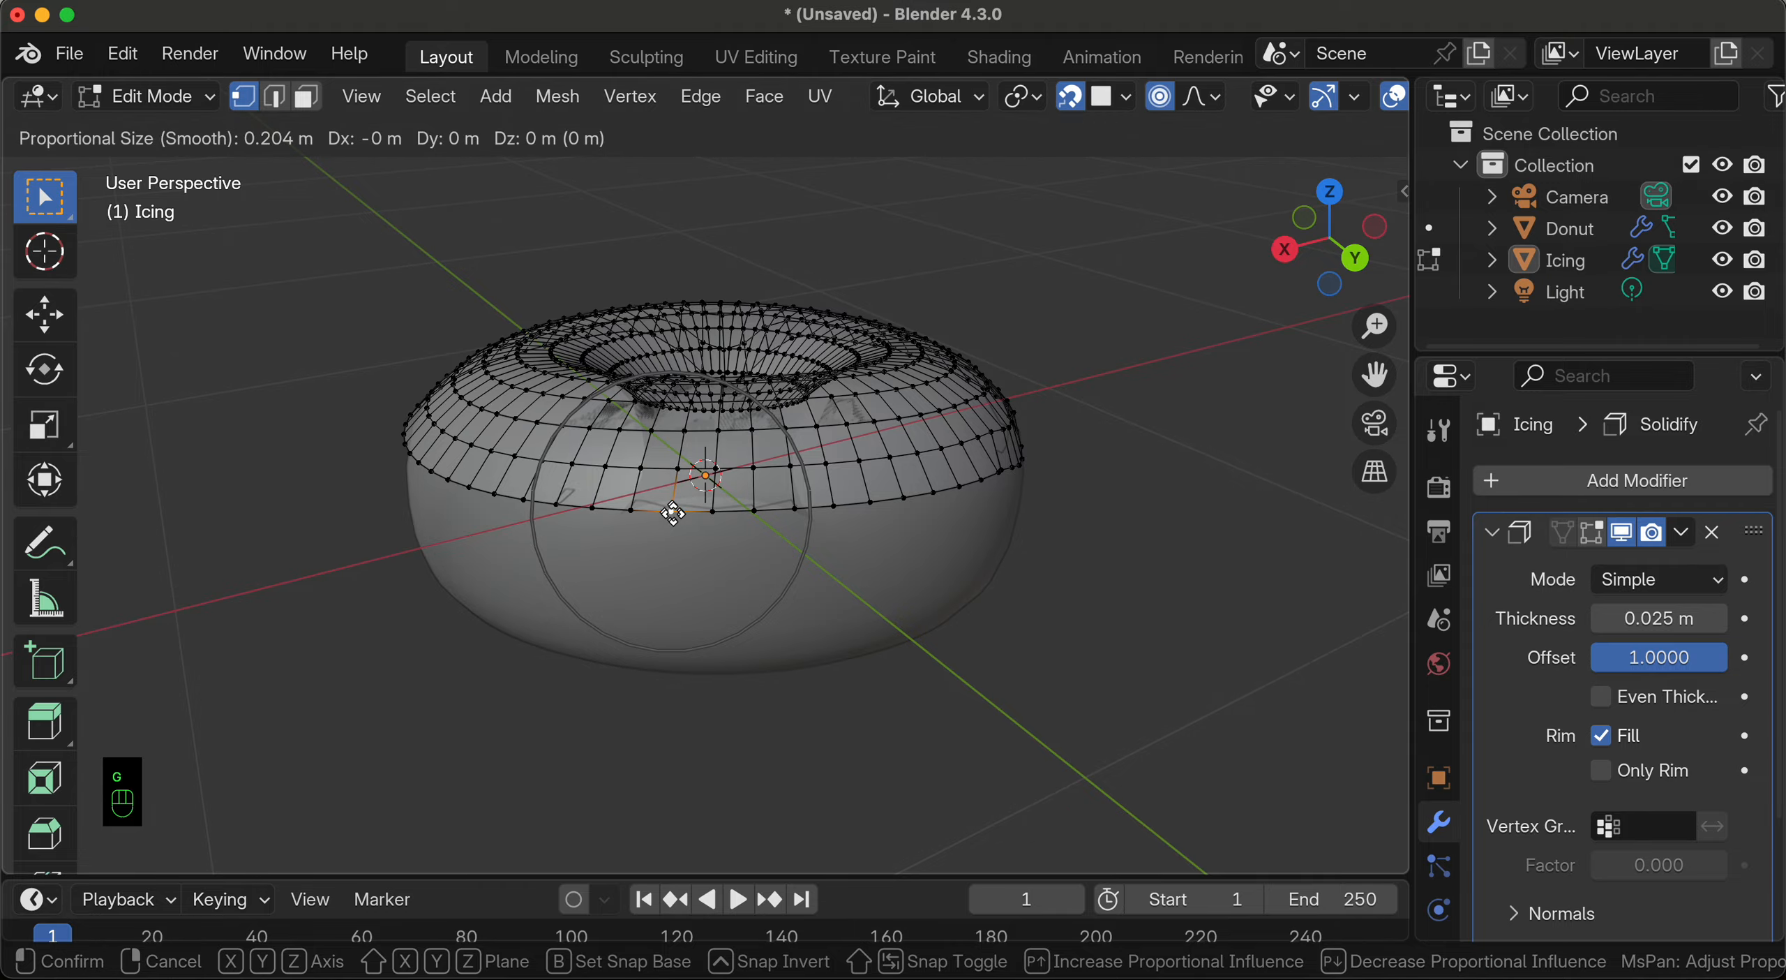
left_click(671, 541)
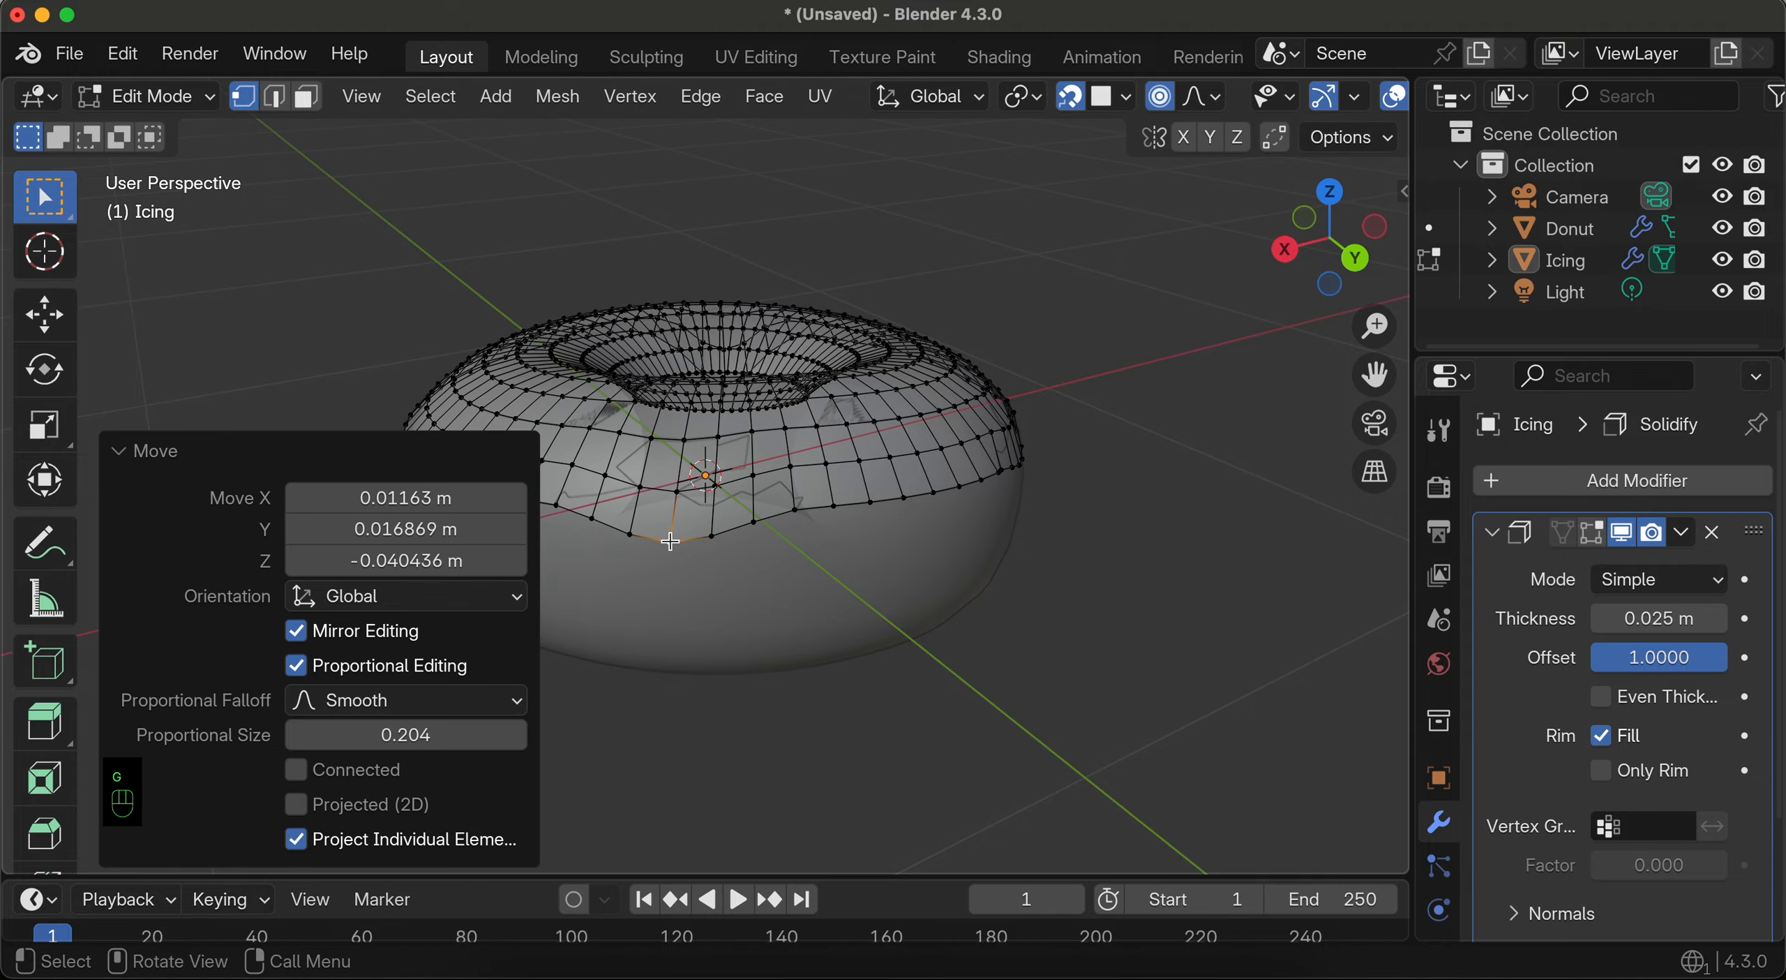
Step: Add a new Subdivision Surface modifier to the Icing
scroll(669, 540, "down", 10)
scroll(670, 541, "down", 10)
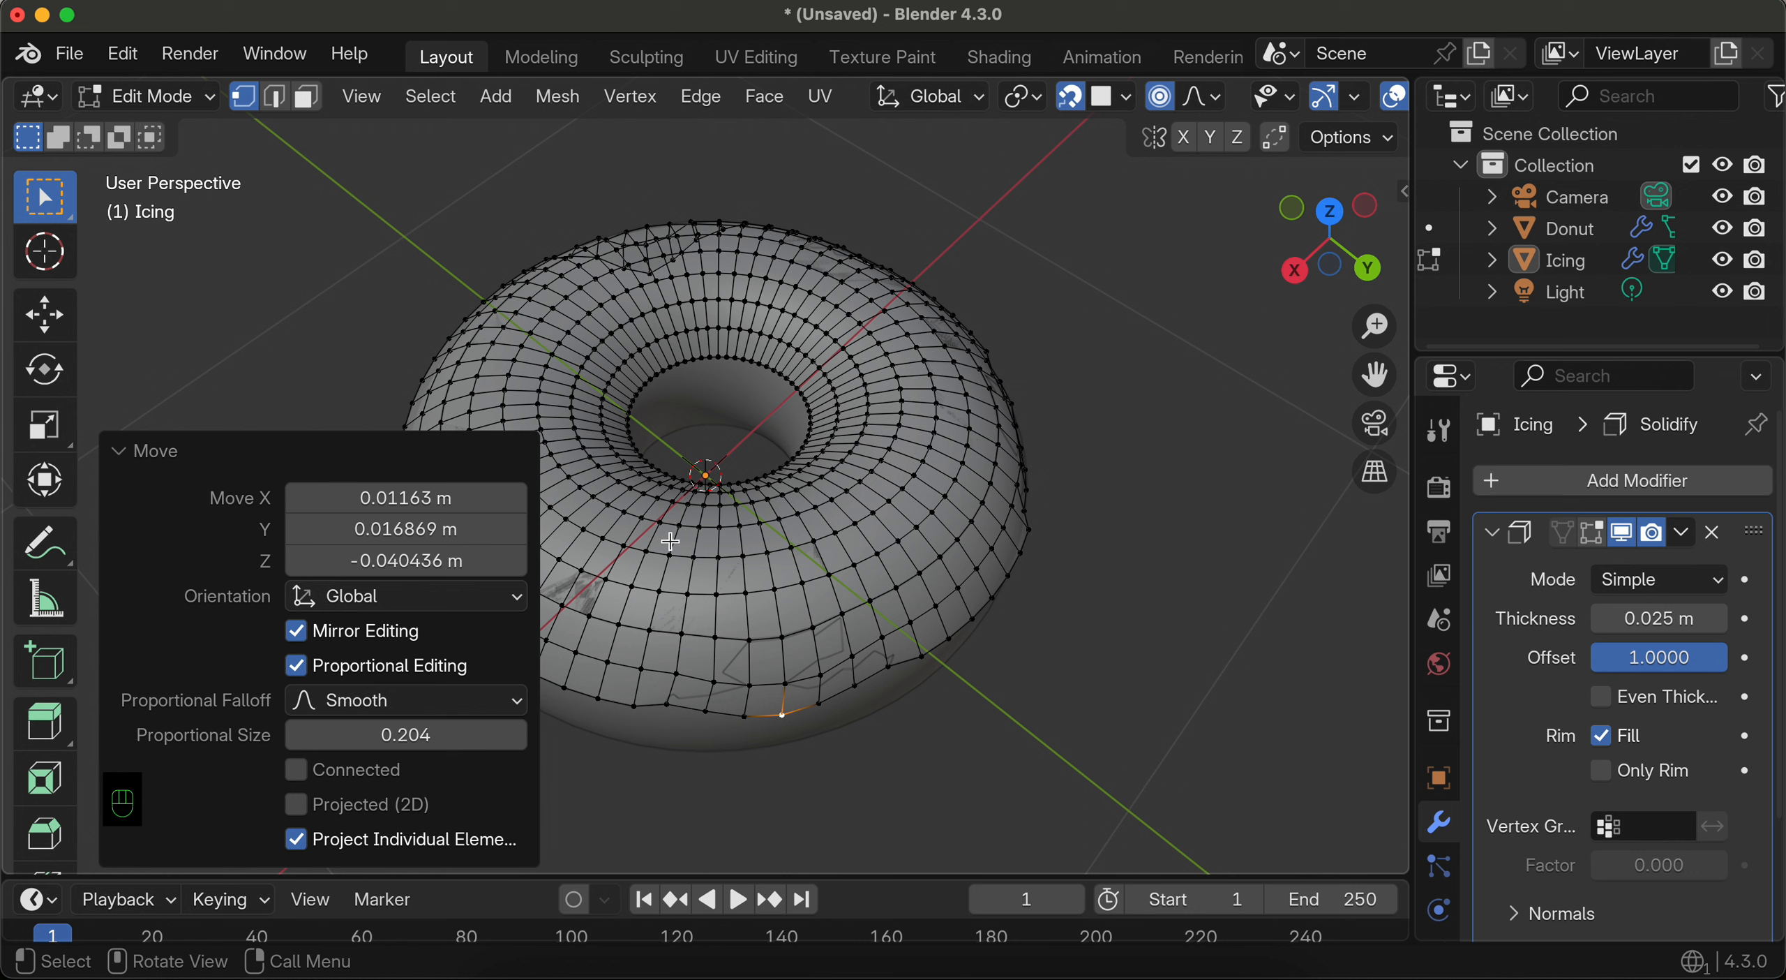
left_click(1587, 485)
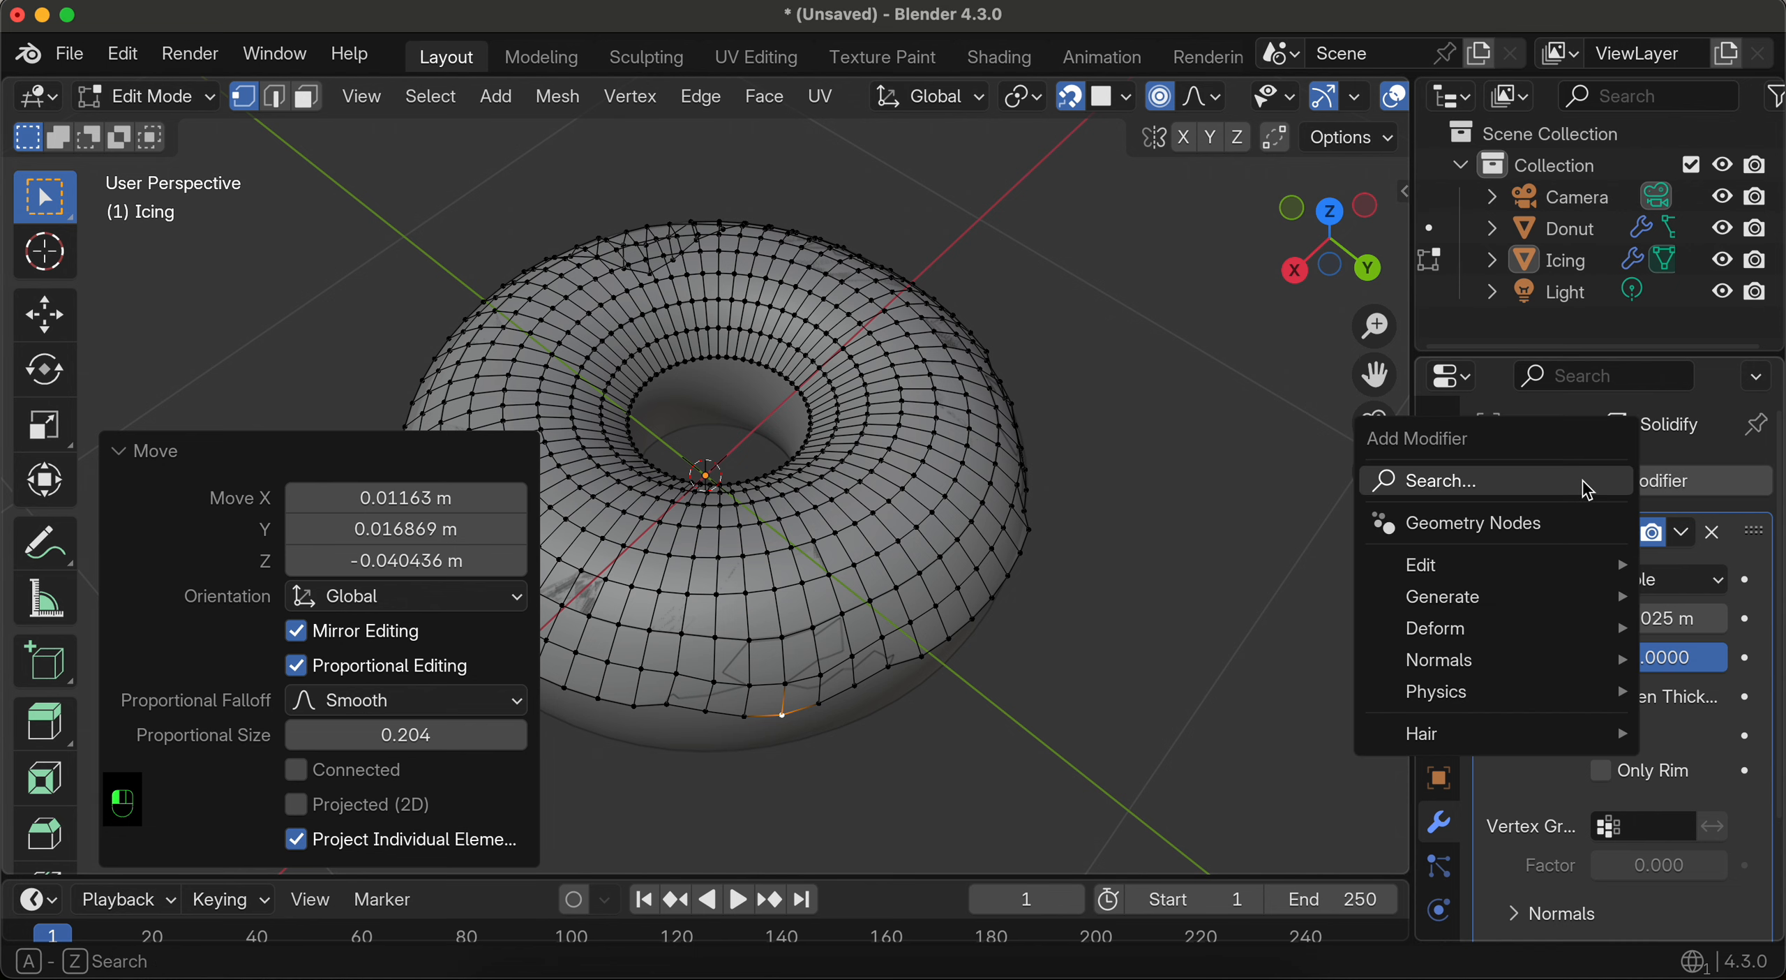
type("sub")
key("Return")
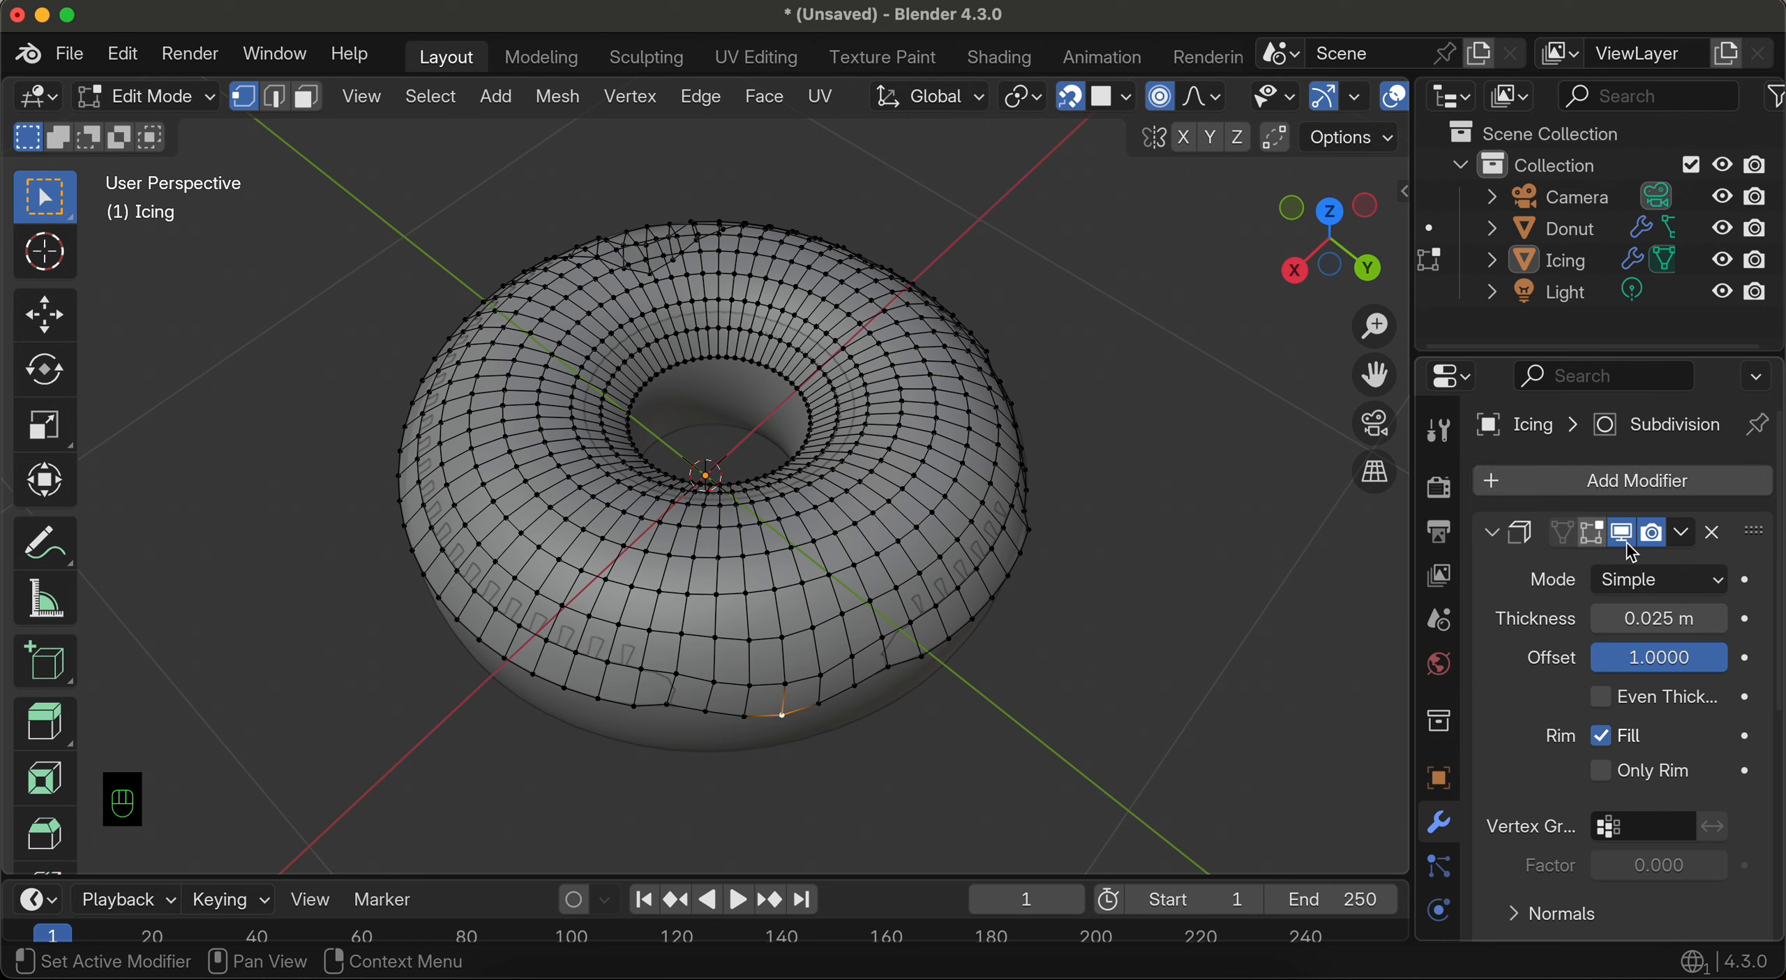
Step: Set the Solidify modifier's inner crease to 1 in its edge data
scroll(1678, 687, "down", 3)
scroll(1678, 687, "down", 4)
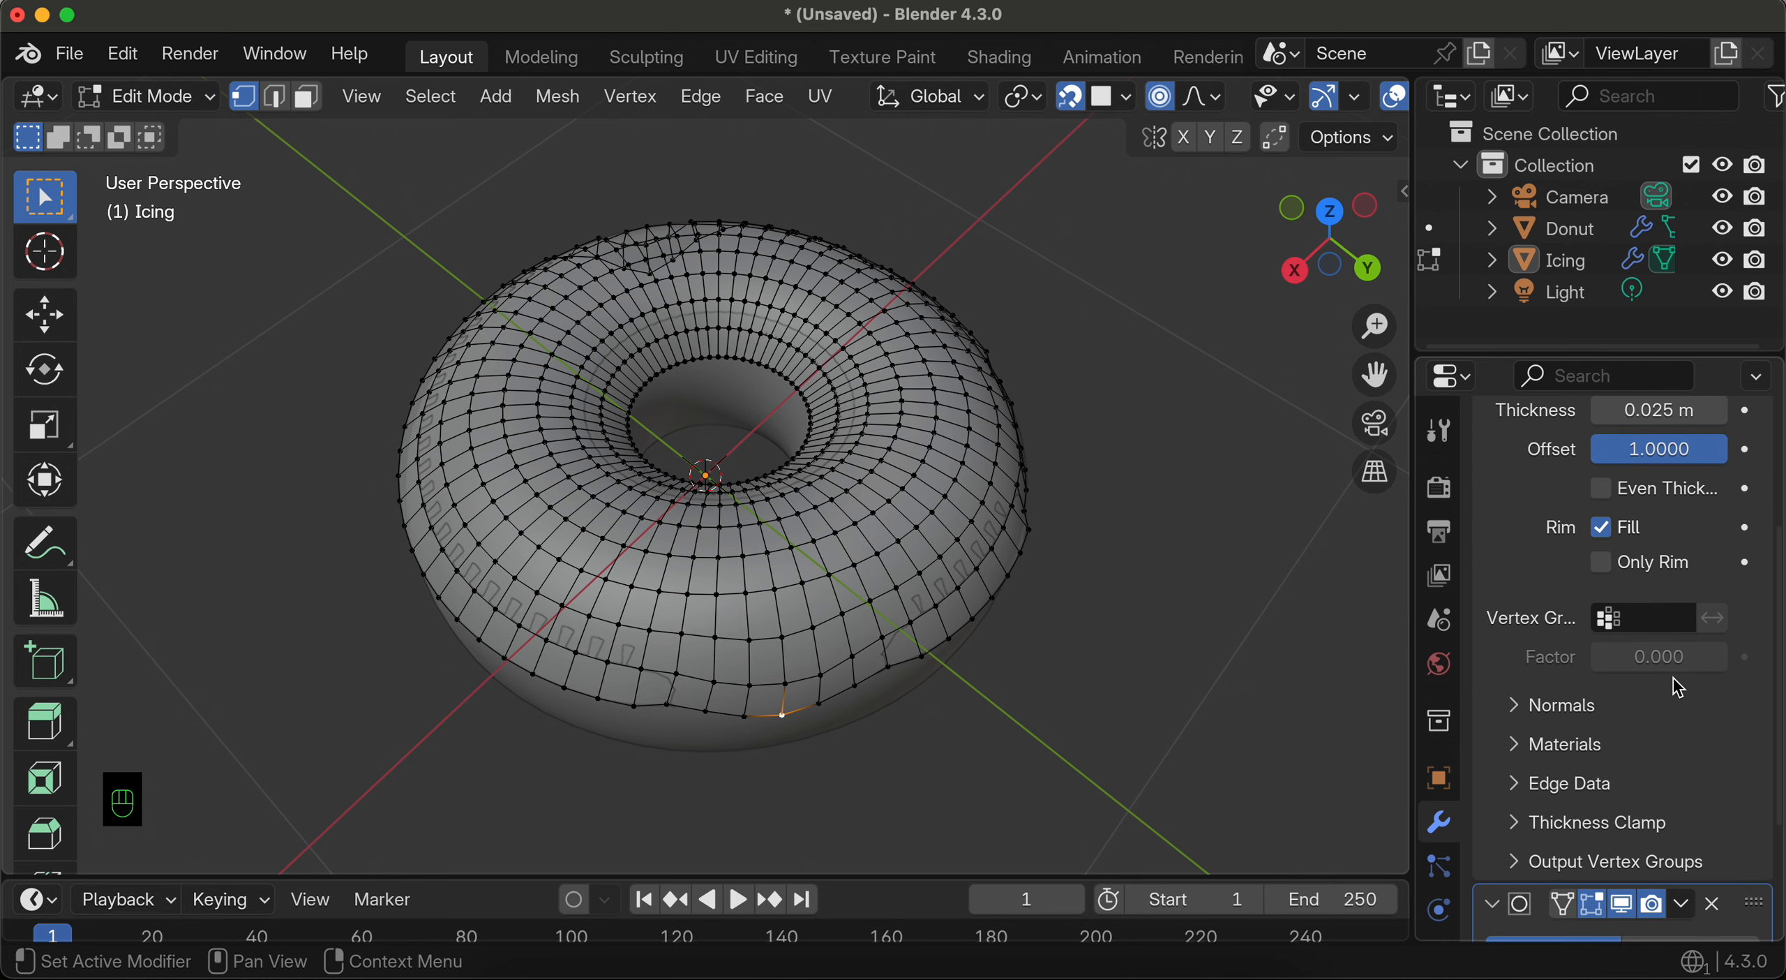
left_click(1570, 781)
scroll(1566, 788, "down", 5)
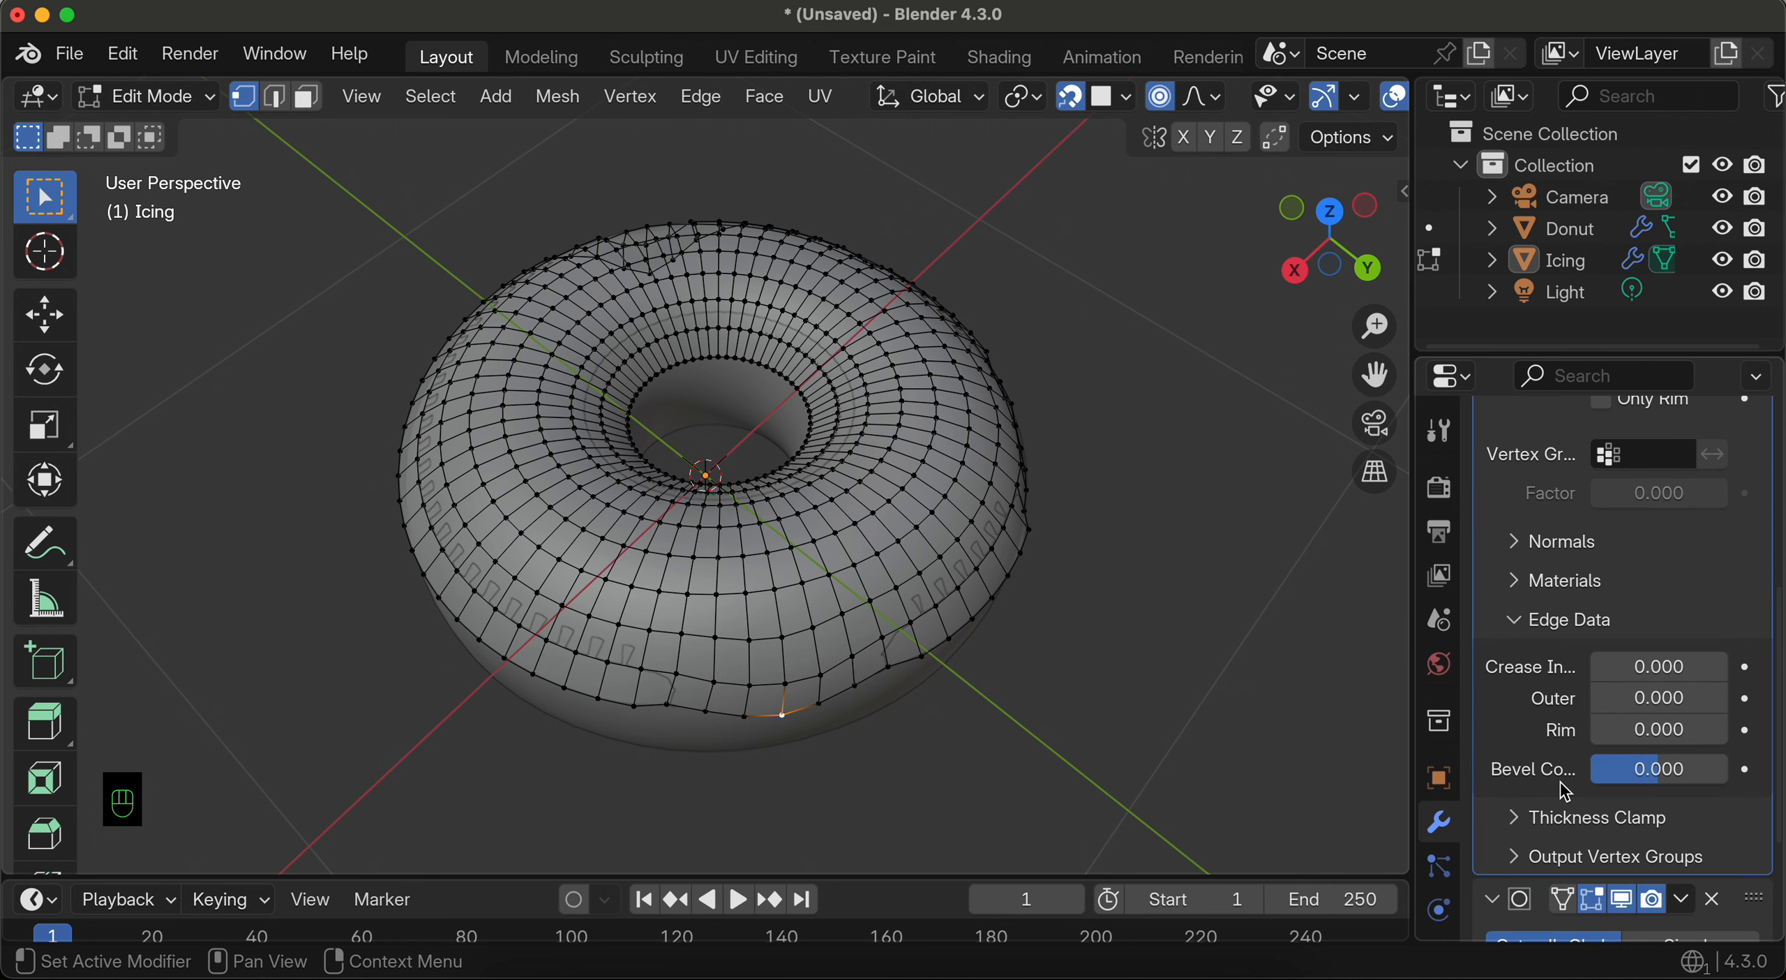
left_click(1678, 671)
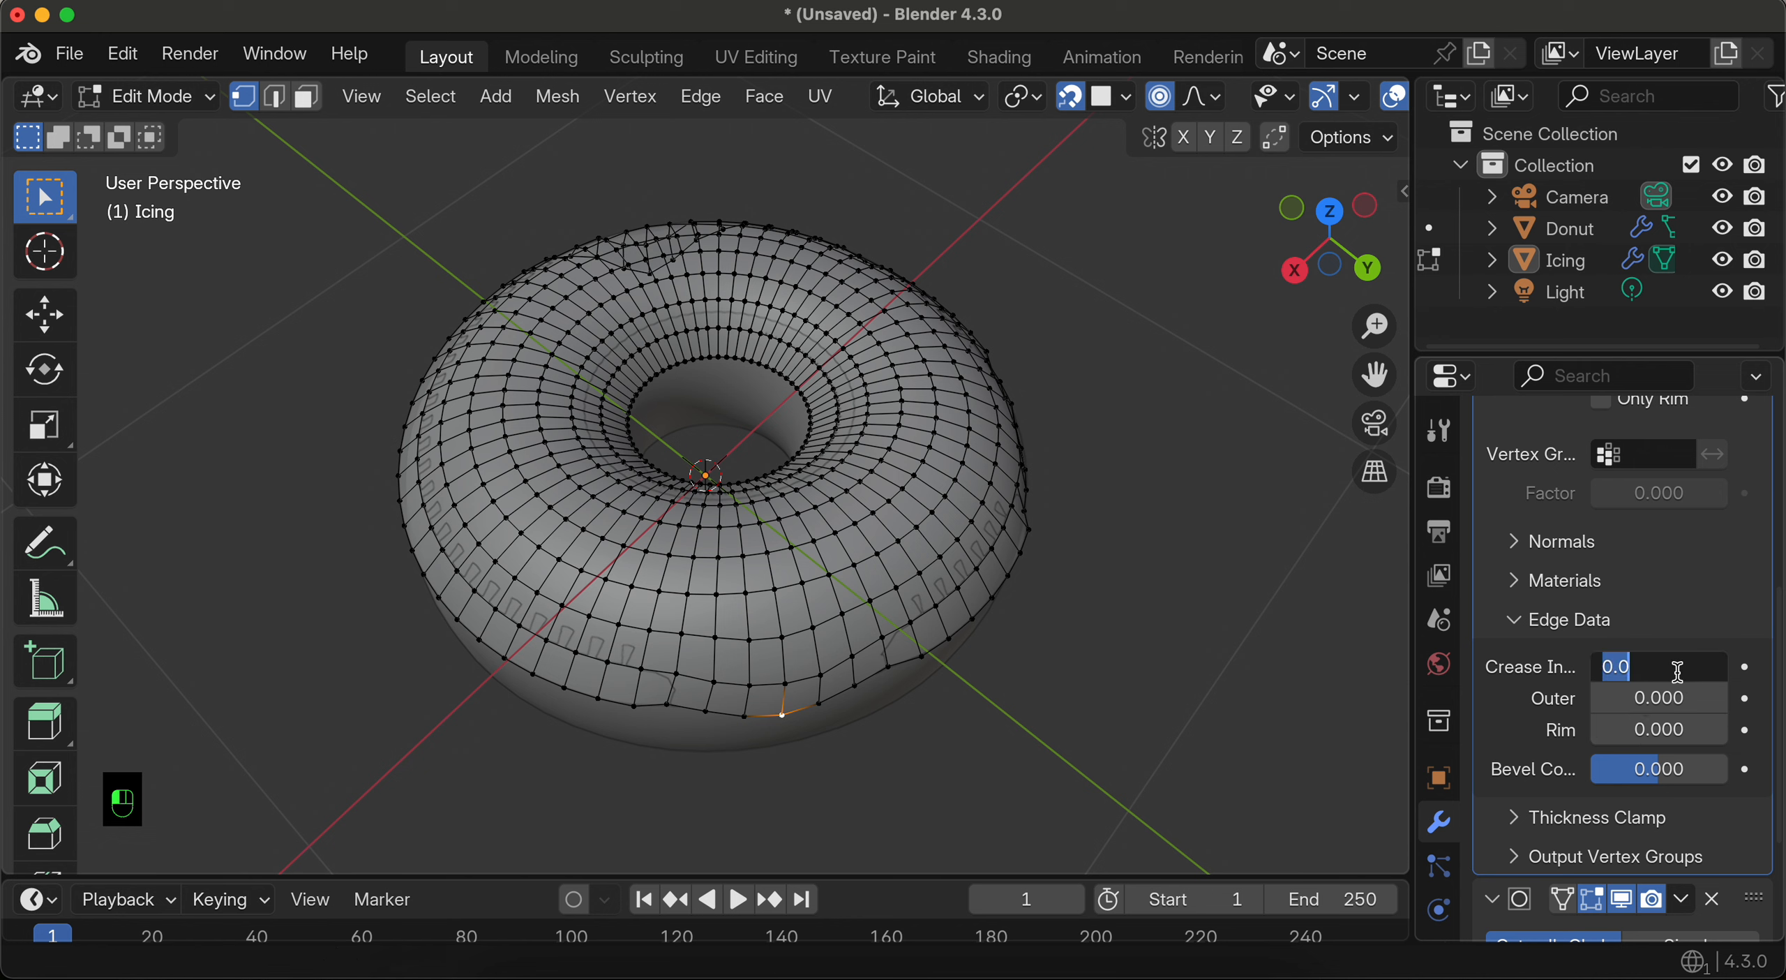
type("1")
key("Return")
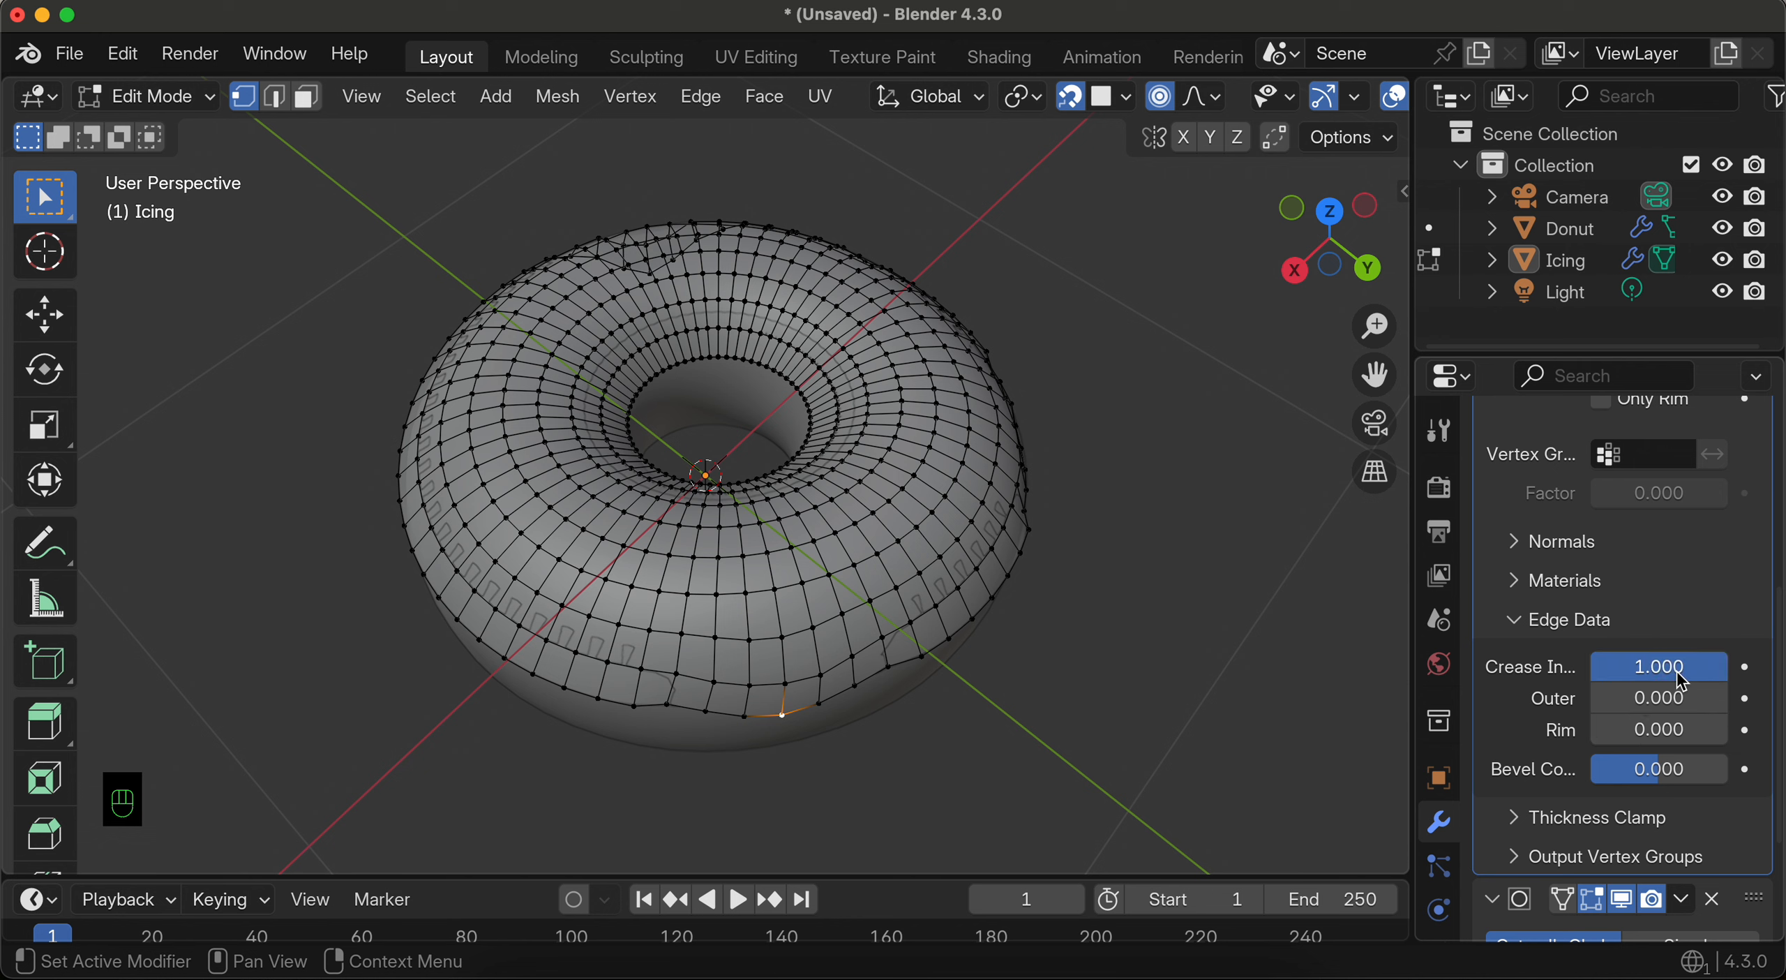
Step: Add a Shrinkwrap modifier to the Icing
scroll(1682, 680, "up", 10)
left_click(1606, 466)
type("s")
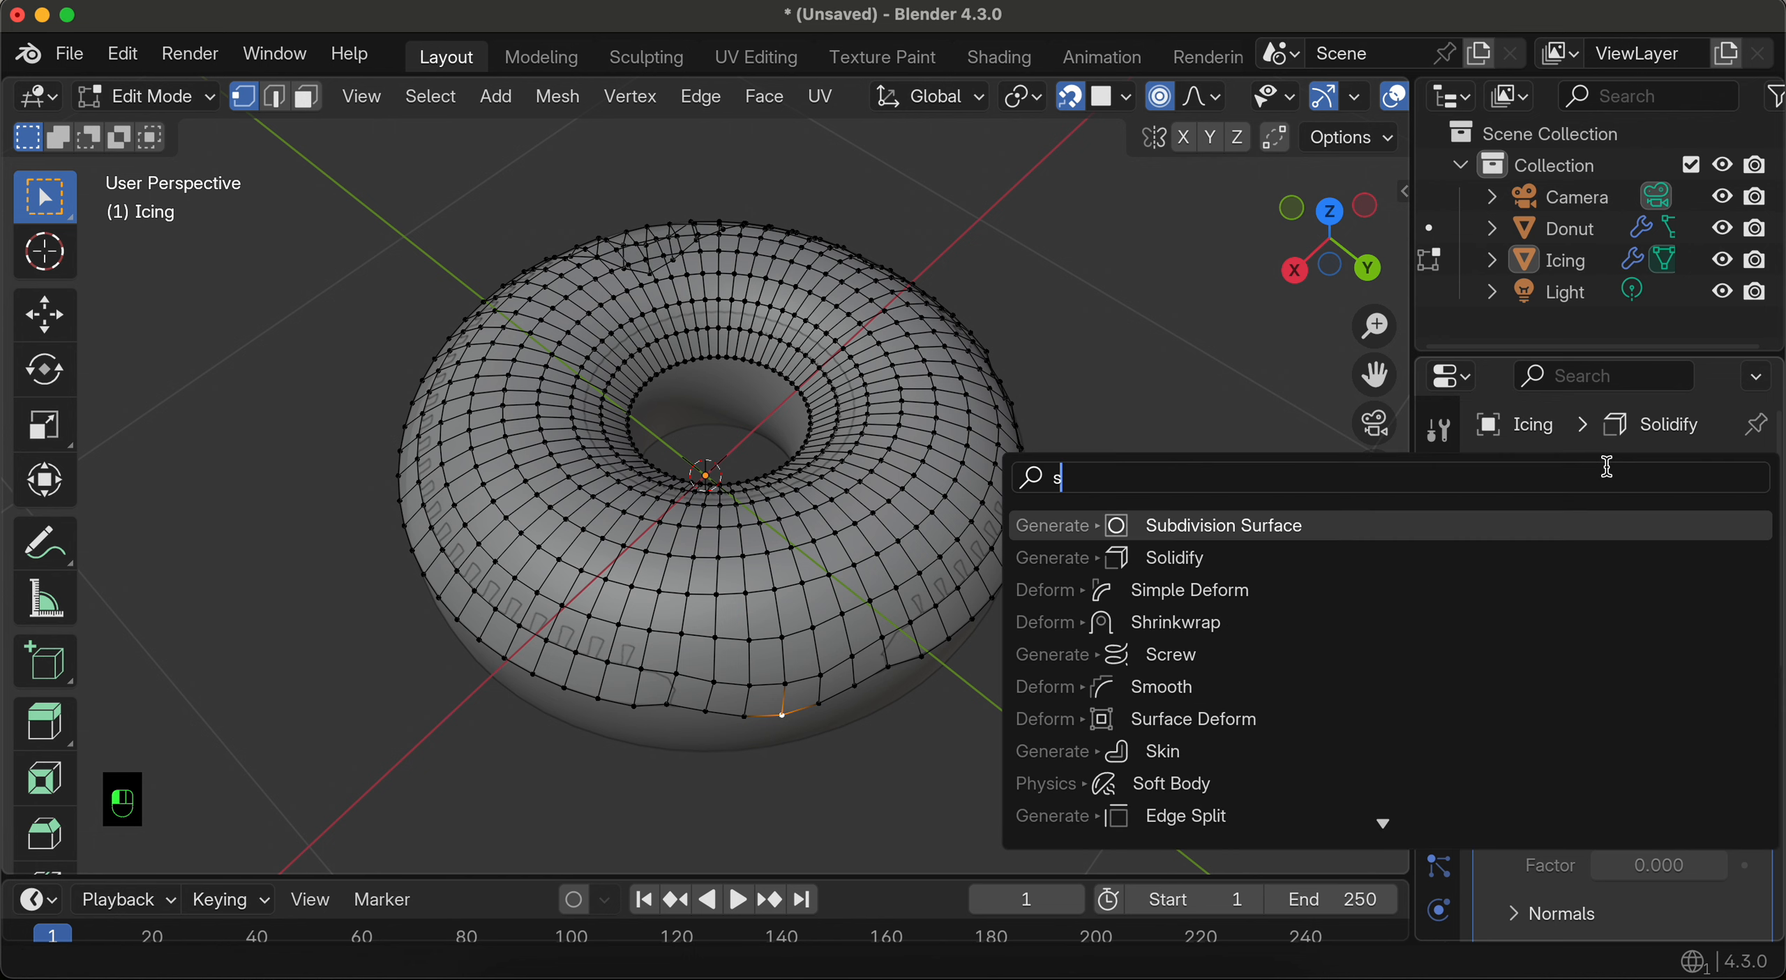
type("hrink")
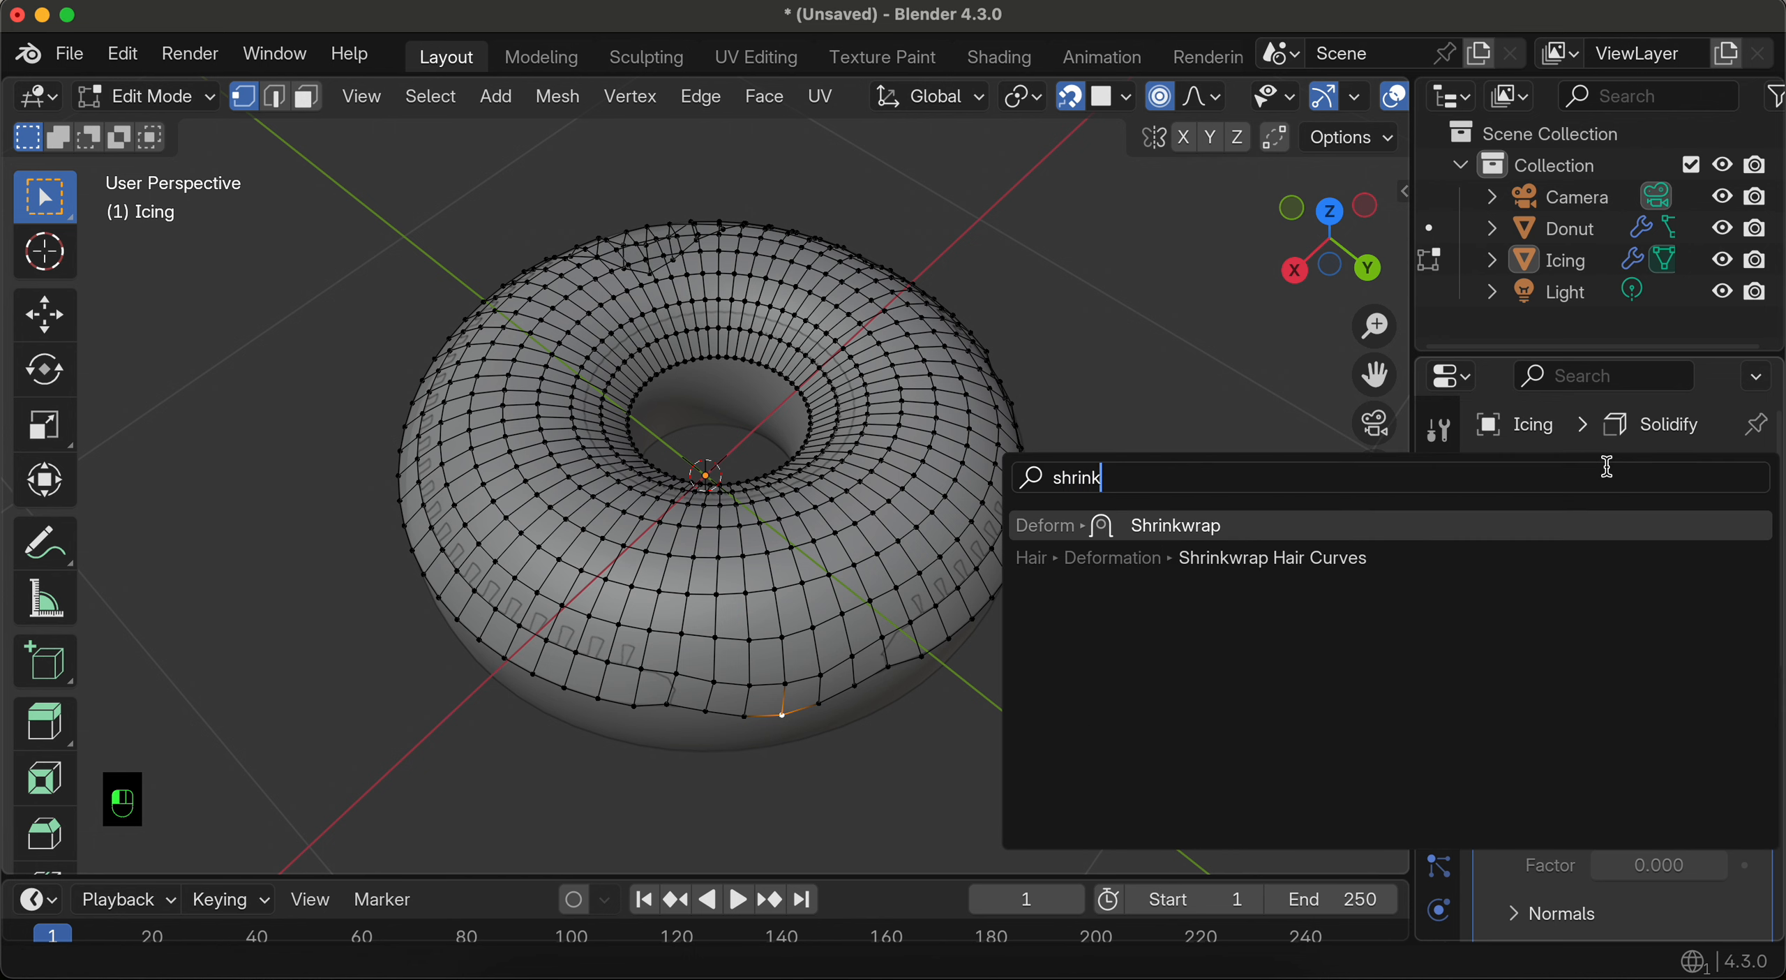
key("Return")
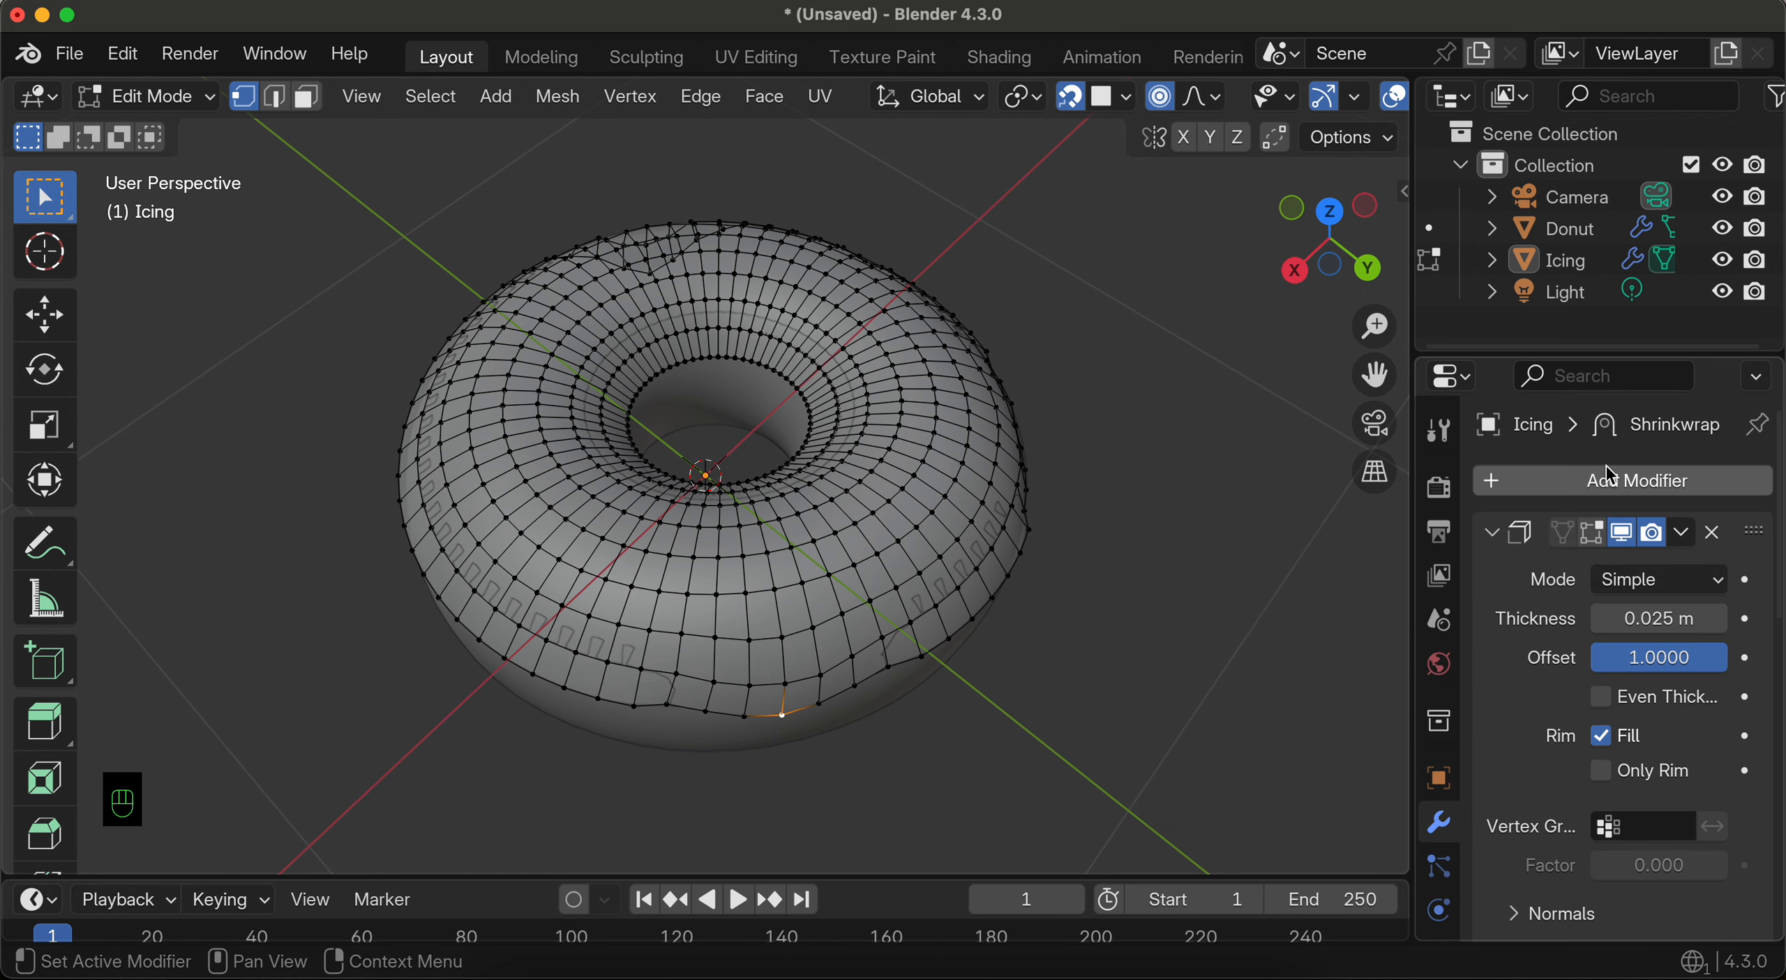
Step: Set the Donut as the target of the Icing's Shrinkwrap modifier
scroll(1661, 558, "down", 10)
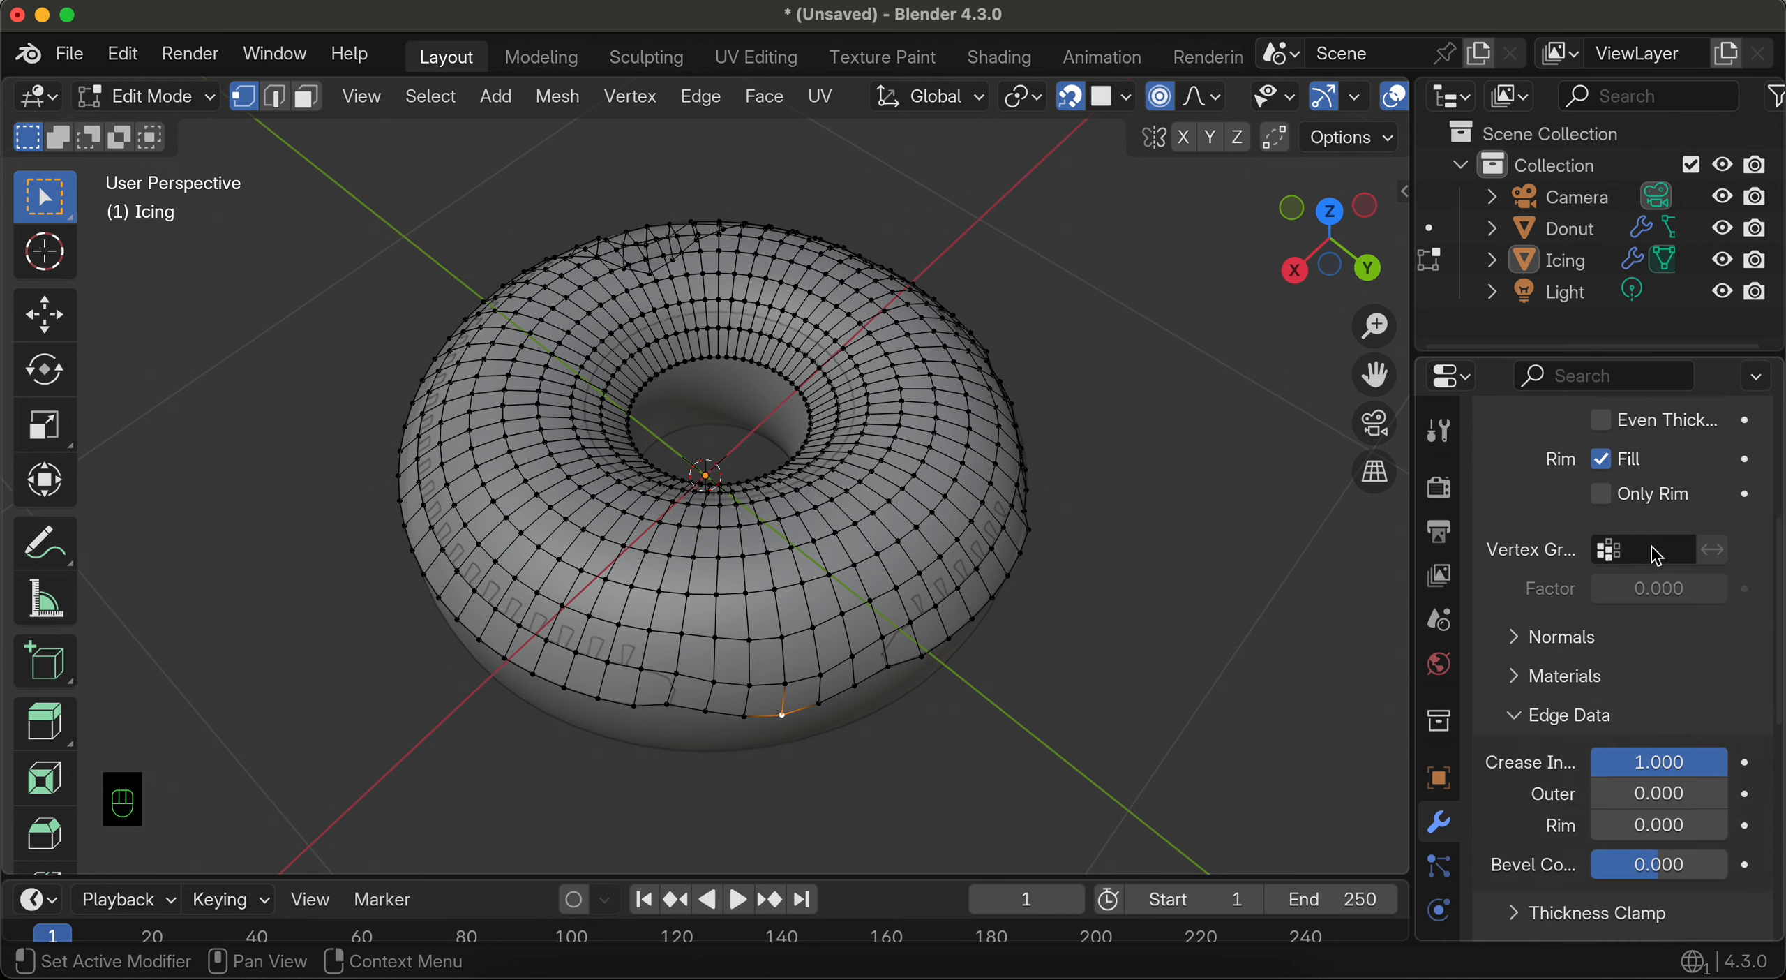
left_click(1620, 834)
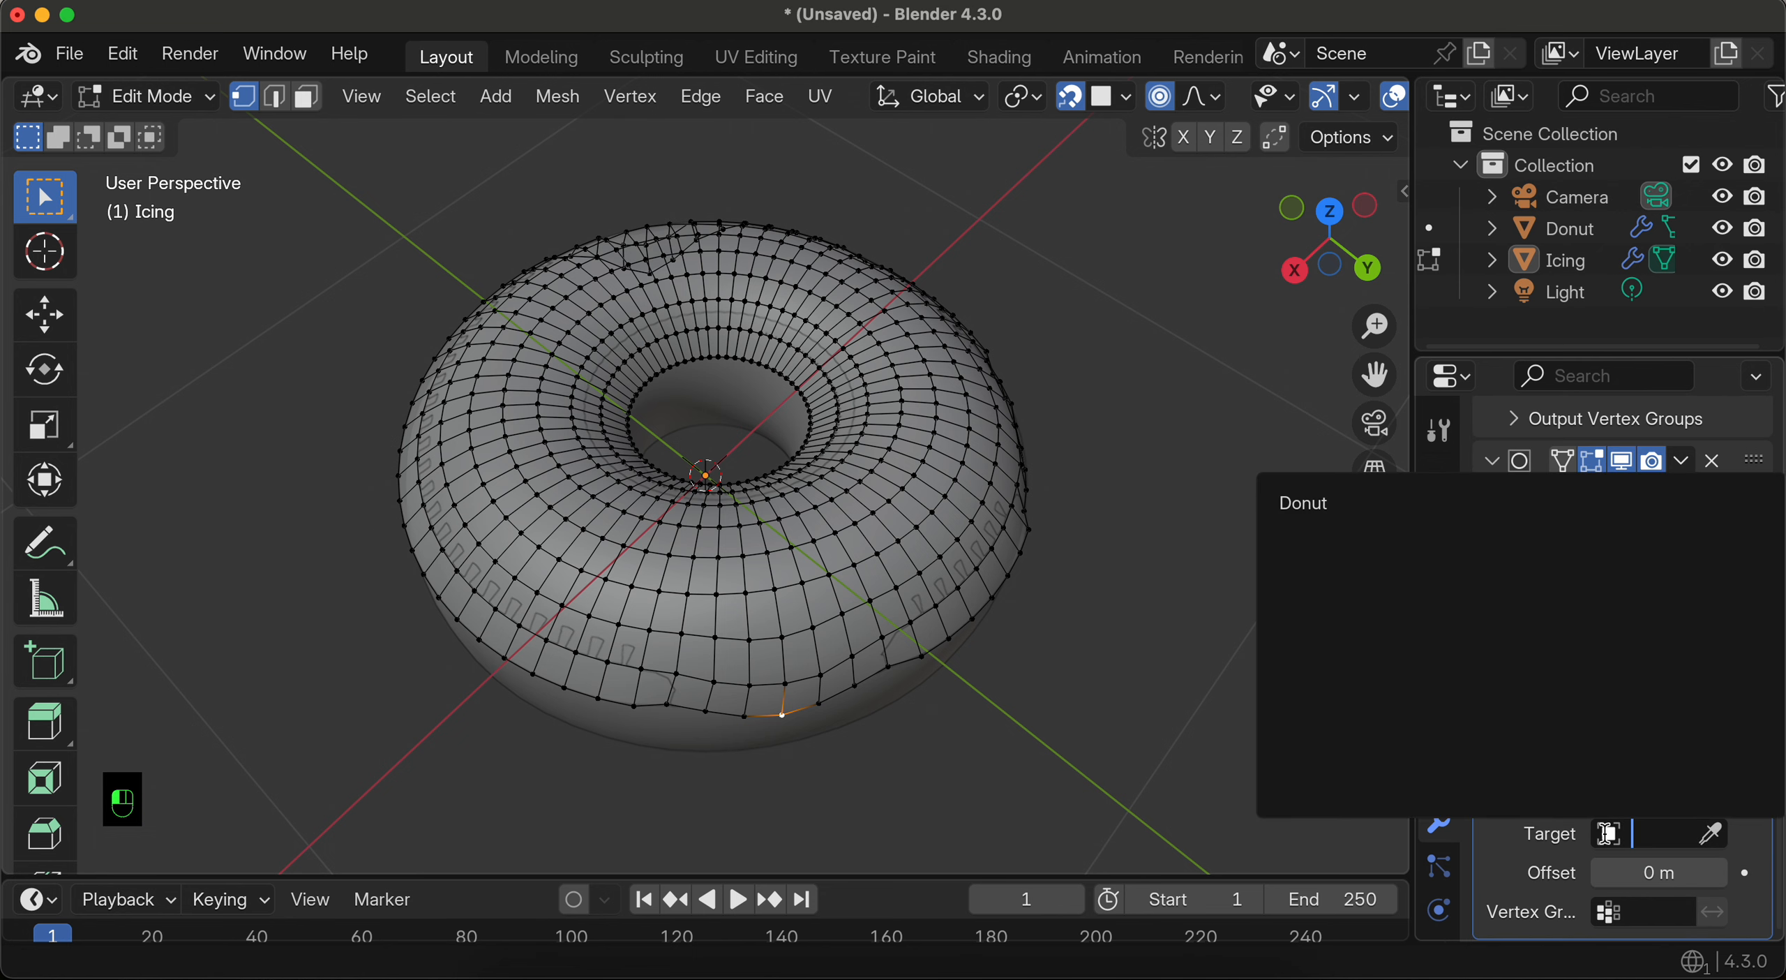
left_click(1314, 504)
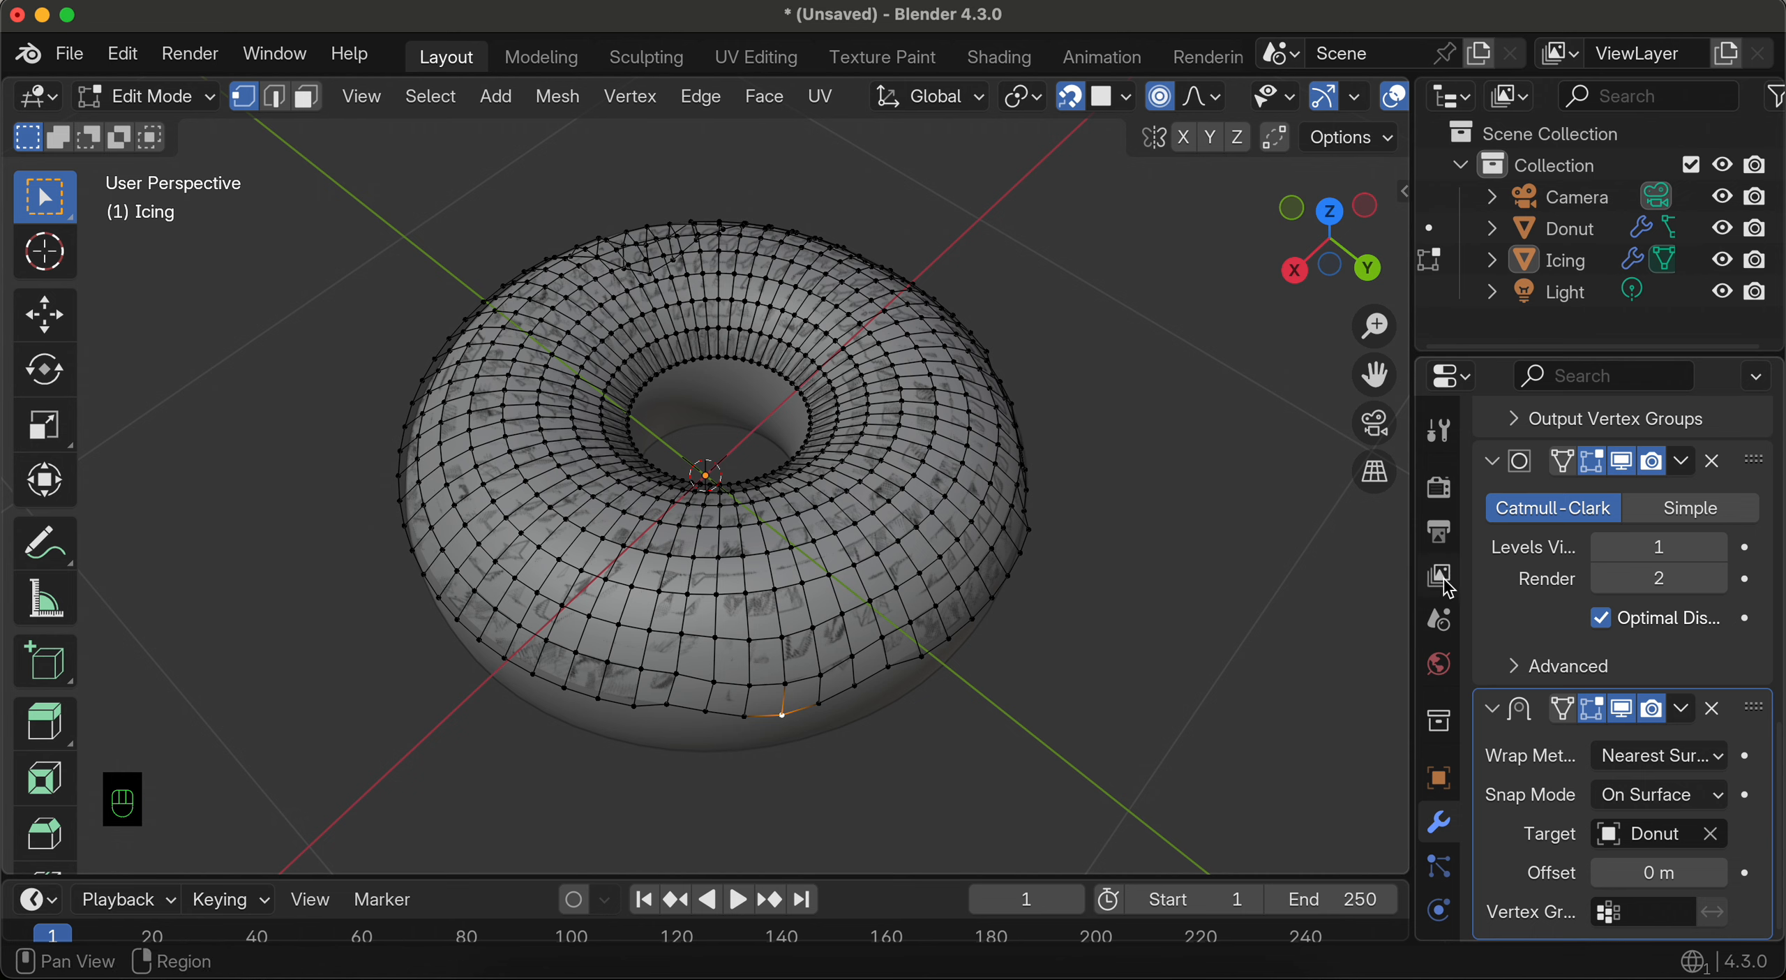
middle_click_drag(1244, 590, 1224, 590)
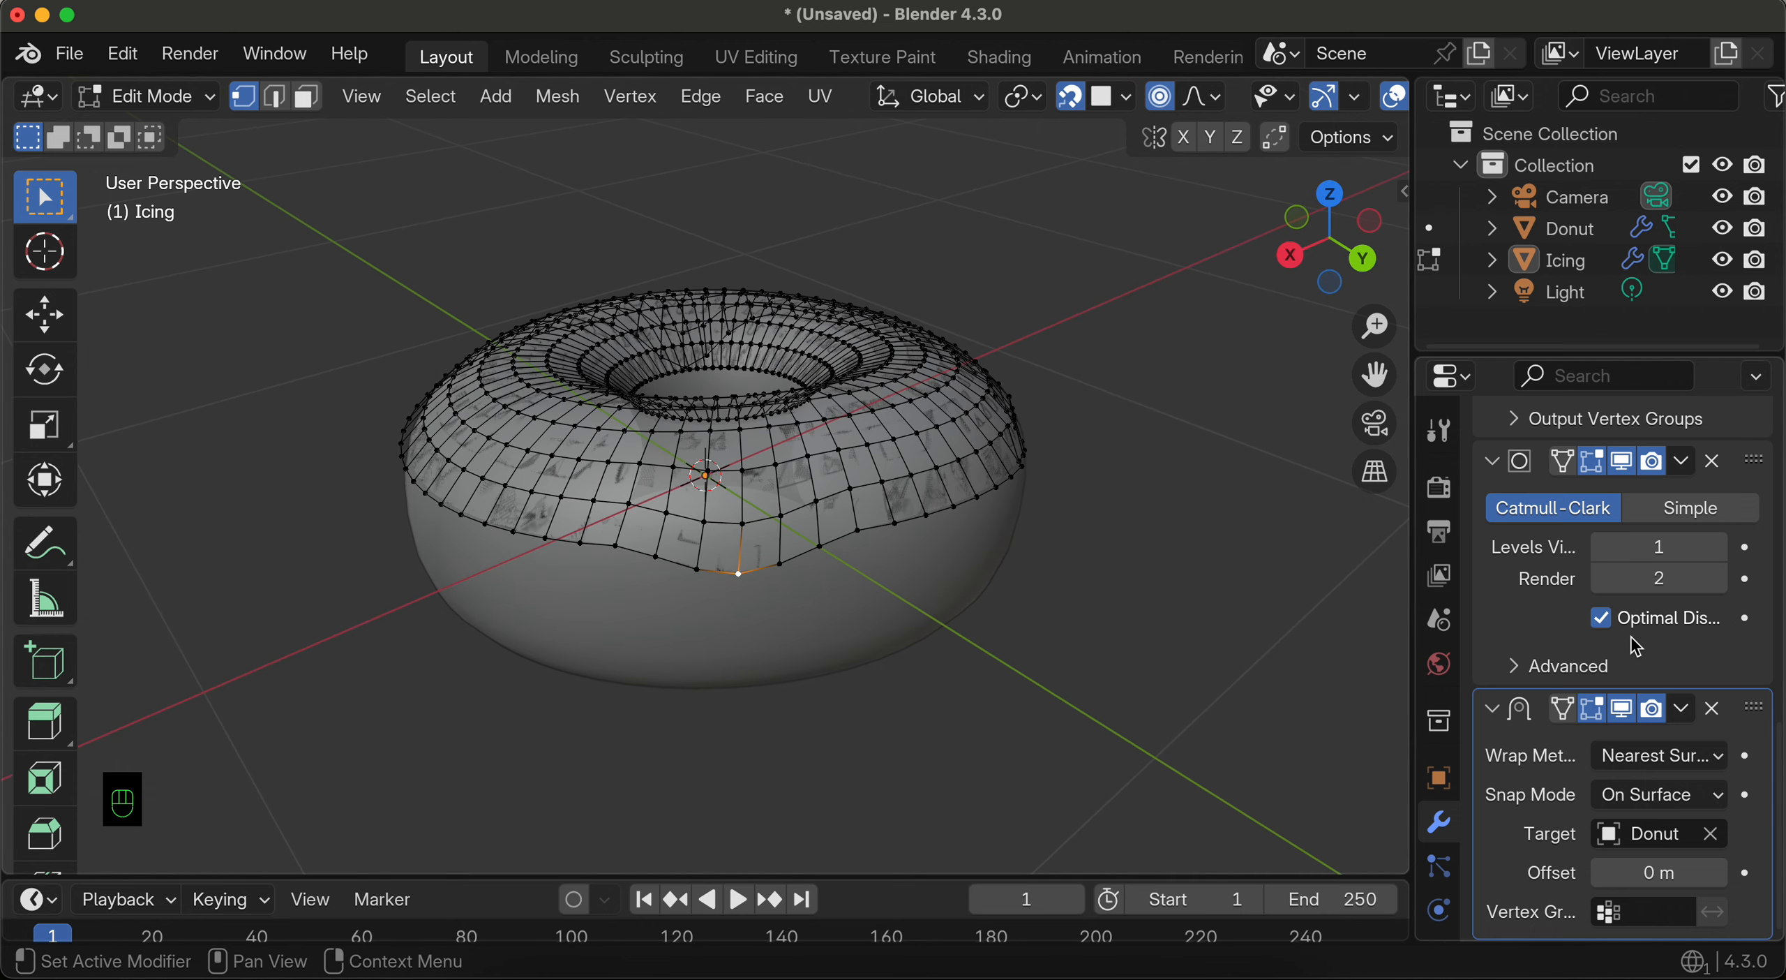
Step: Enable the Icing's Solidify modifier for display in Edit Mode, and return to Object Mode
scroll(1636, 645, "up", 10)
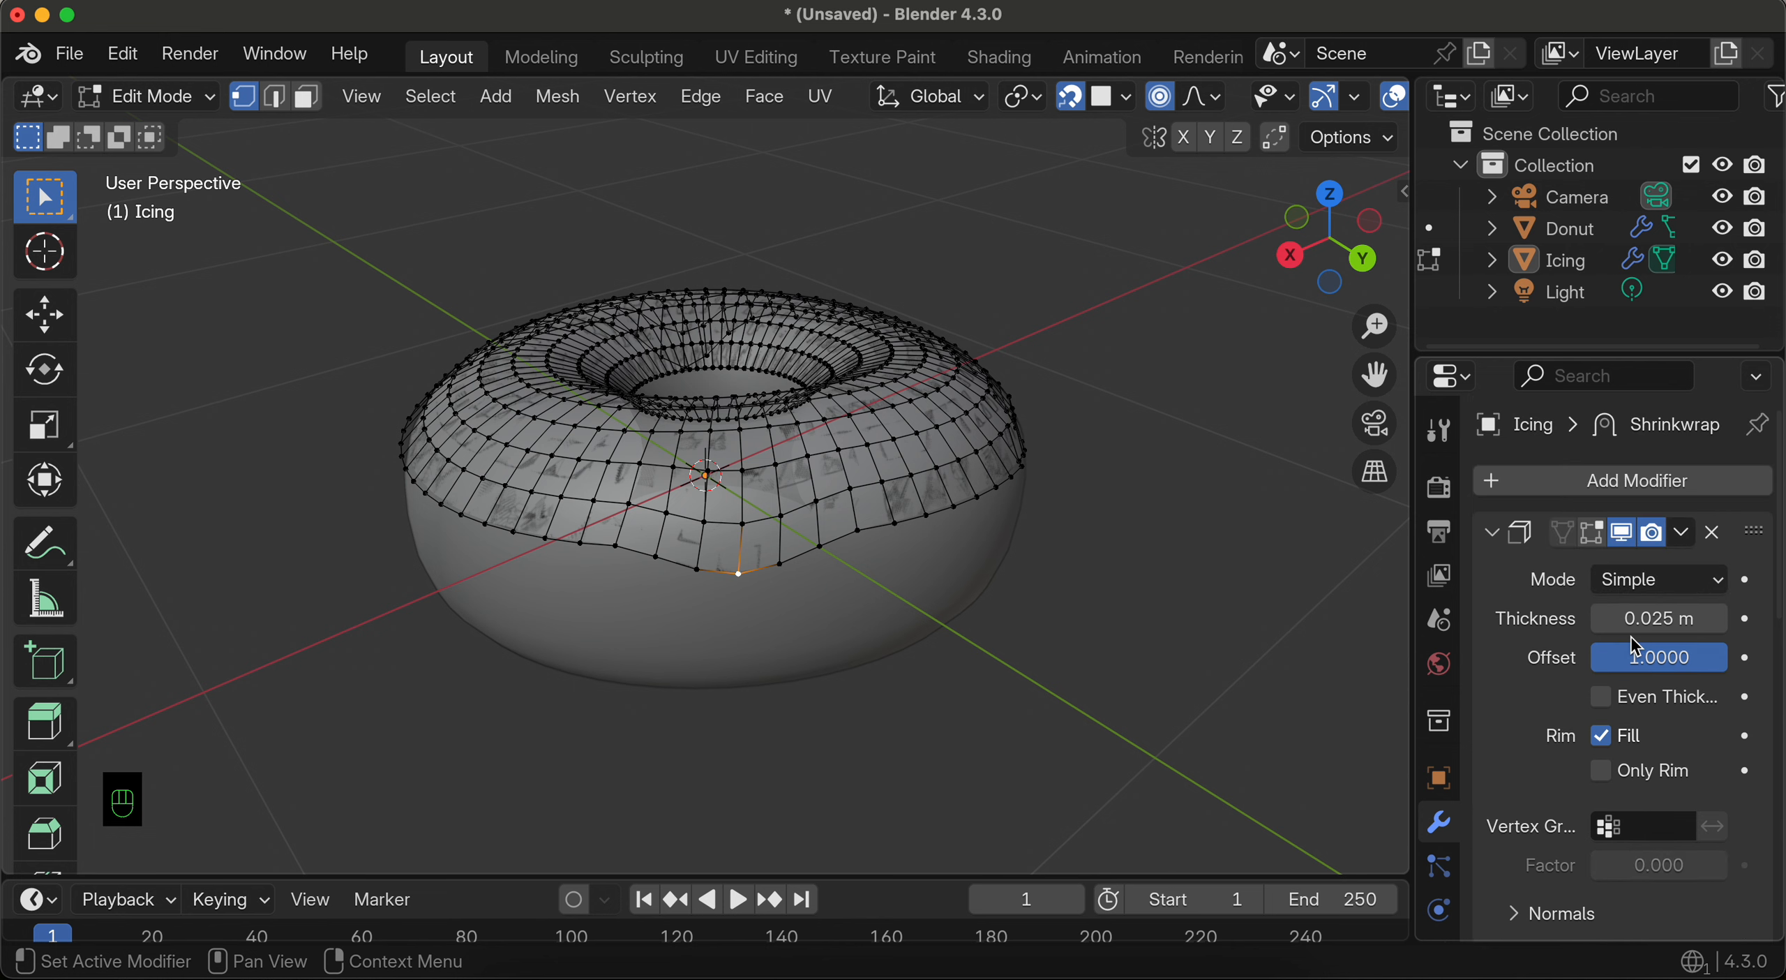
left_click(1589, 532)
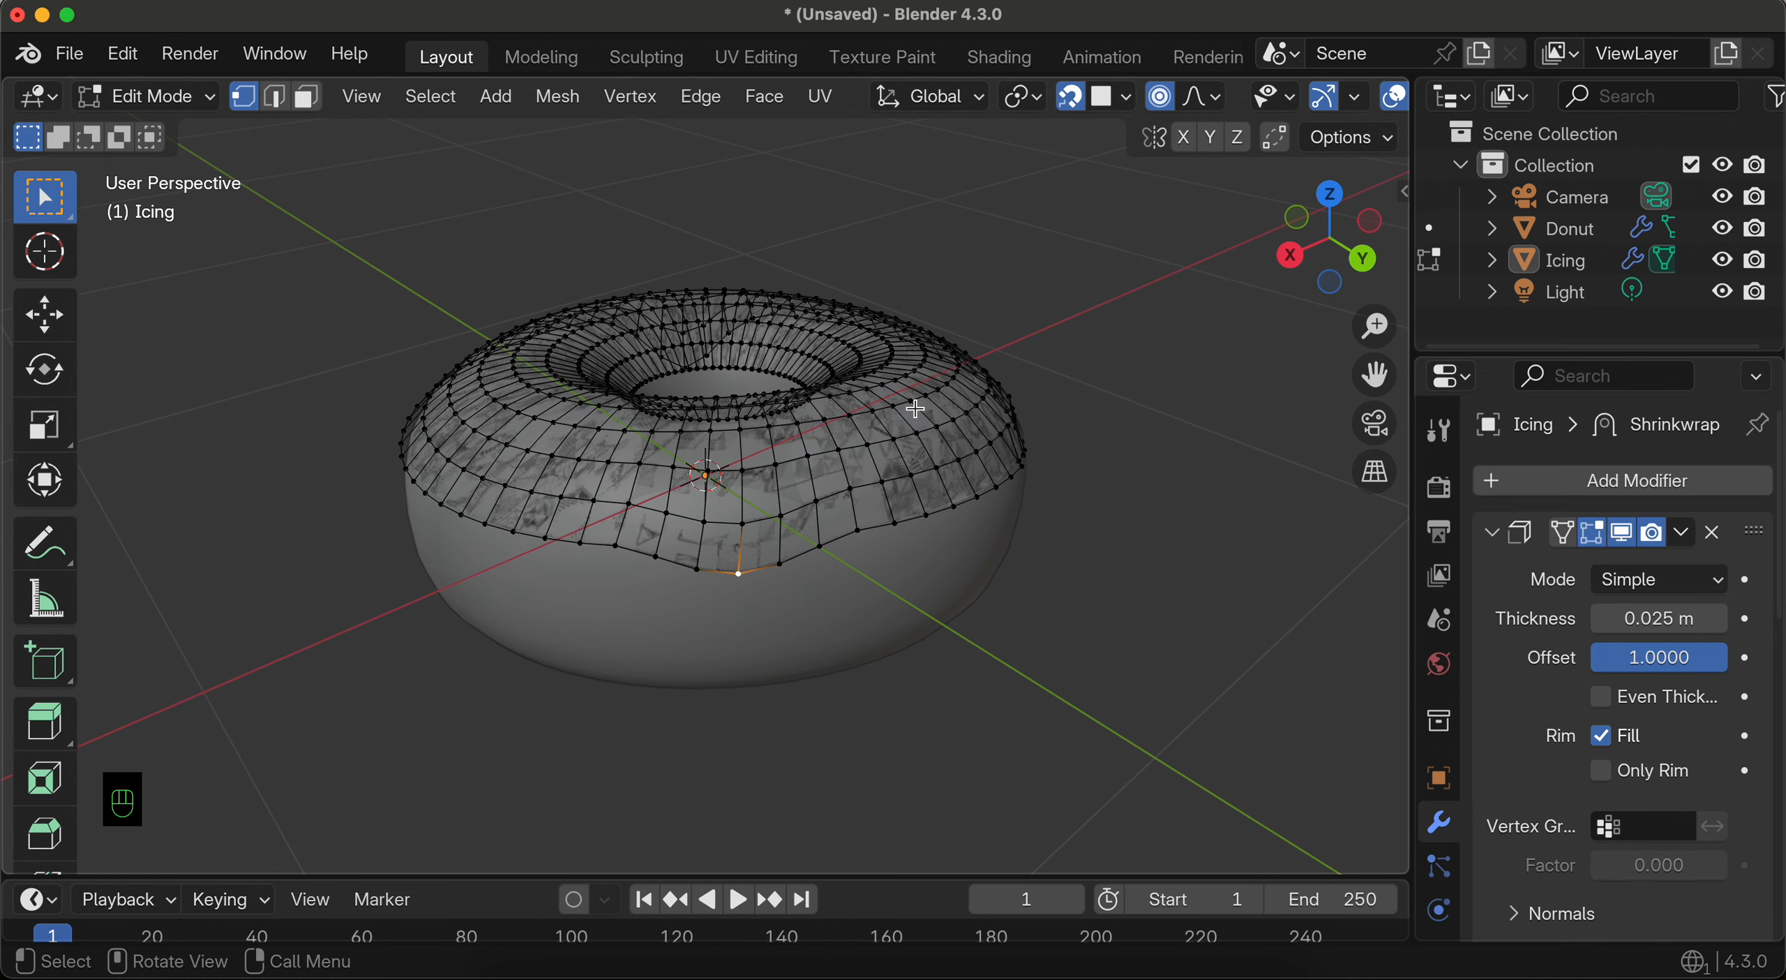
left_click(155, 95)
left_click(161, 127)
scroll(461, 421, "down", 5)
scroll(461, 422, "up", 5)
scroll(458, 421, "right", 5)
scroll(460, 423, "down", 5)
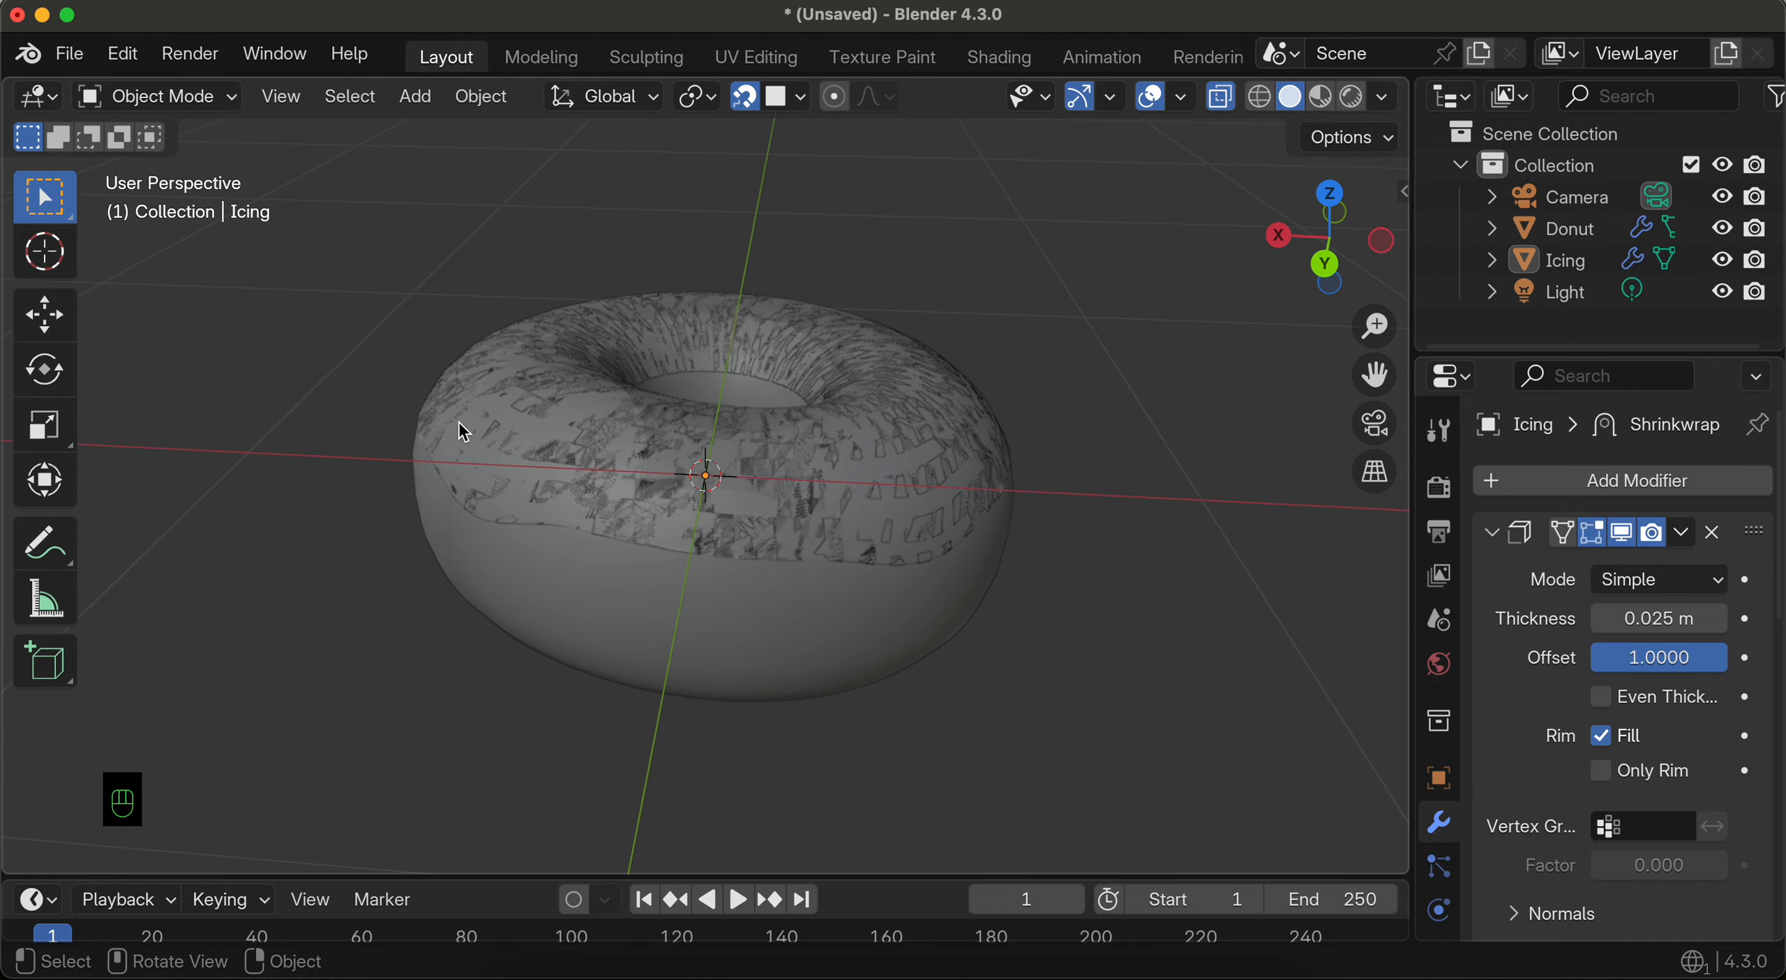
Step: Select the Icing and apply its Shrinkwrap modifier
scroll(461, 423, "up", 5)
left_click(780, 480)
left_click(841, 515)
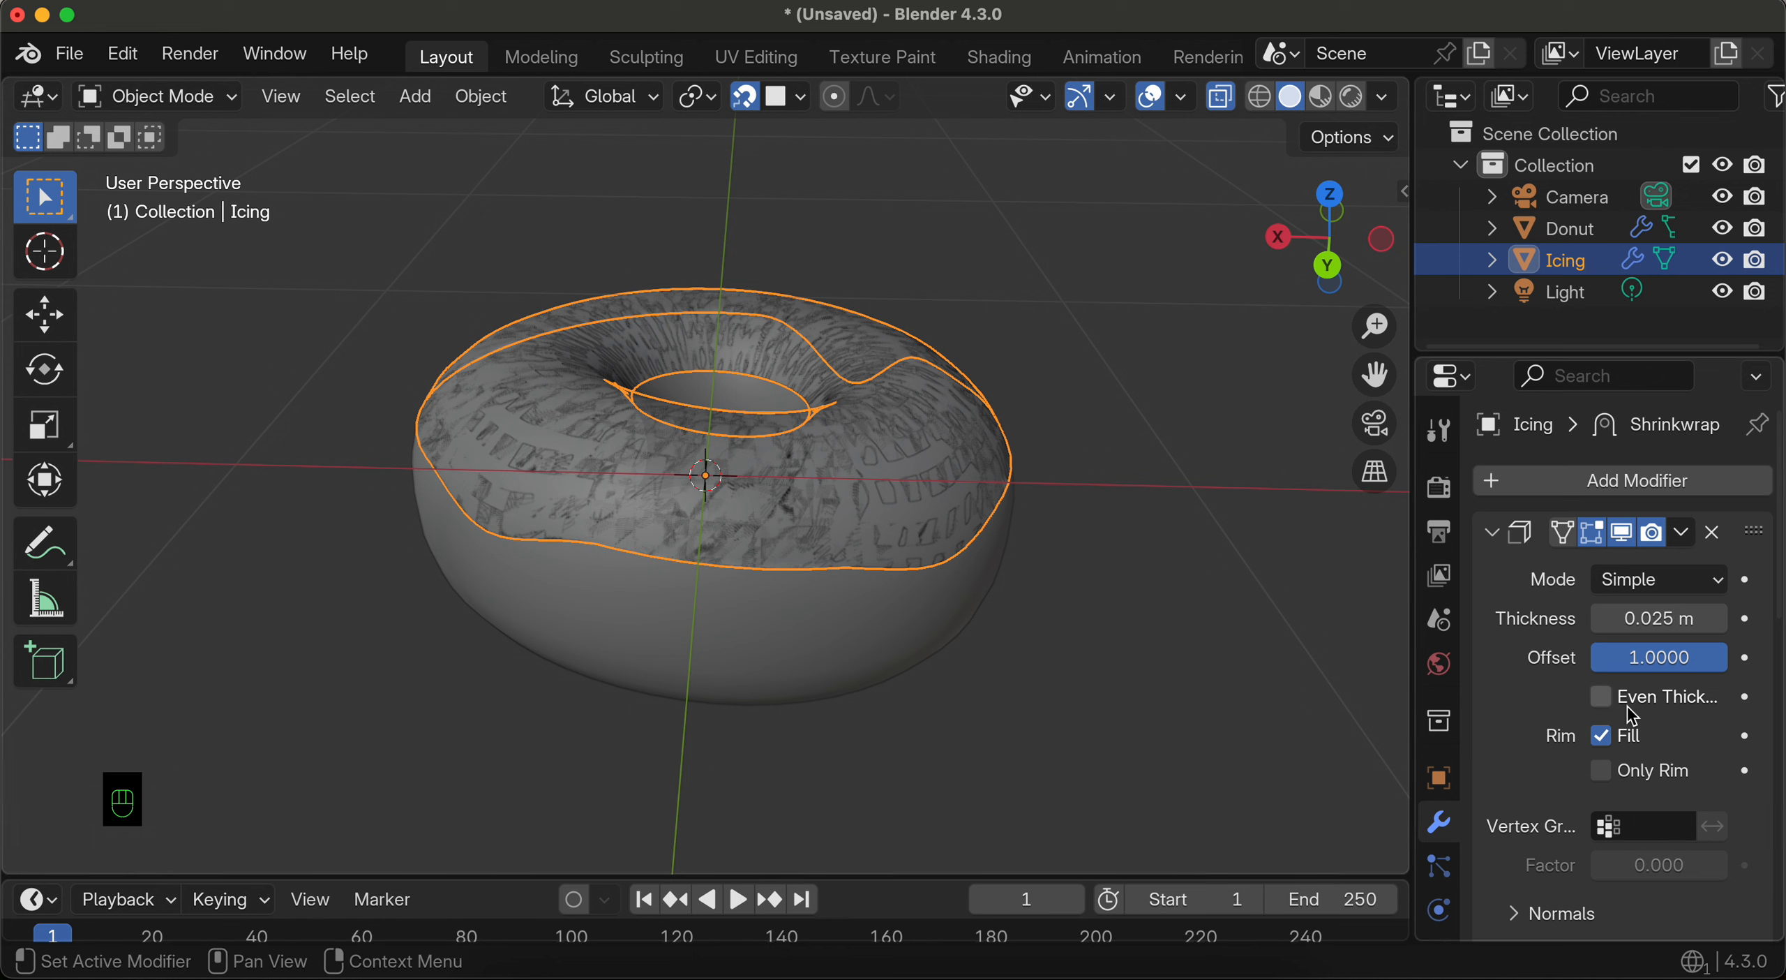
scroll(1628, 733, "down", 1)
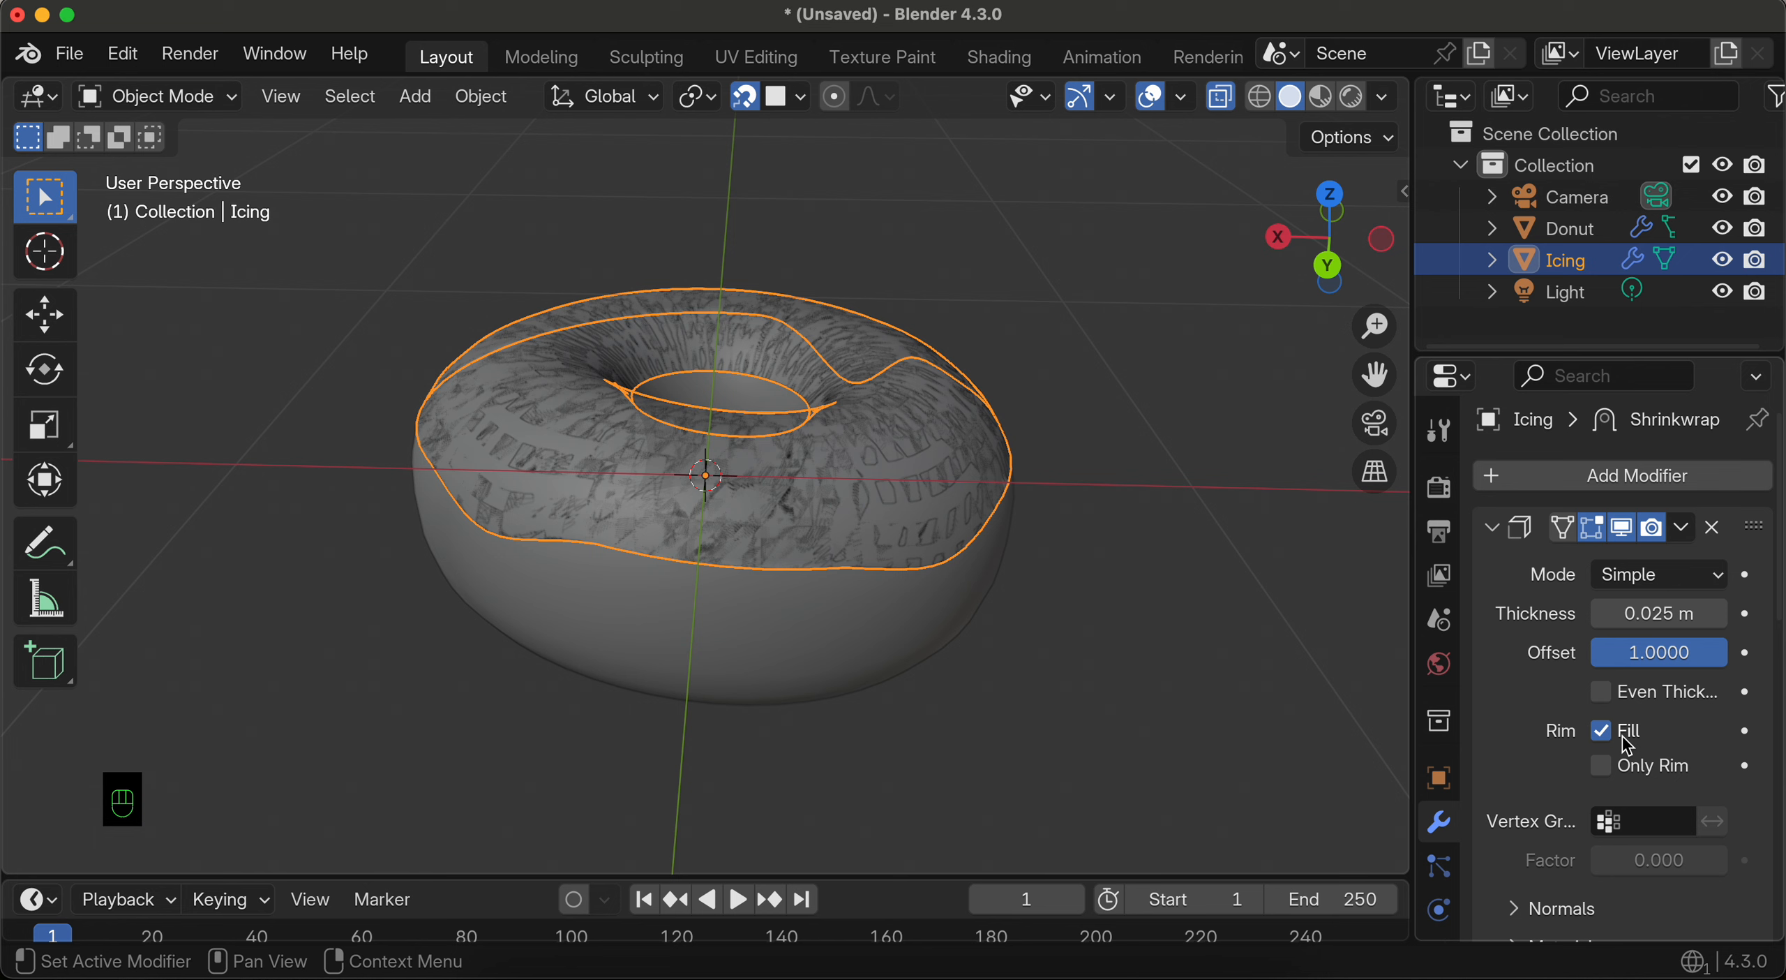
scroll(1628, 745, "down", 20)
scroll(1622, 737, "down", 4)
left_click(1682, 709)
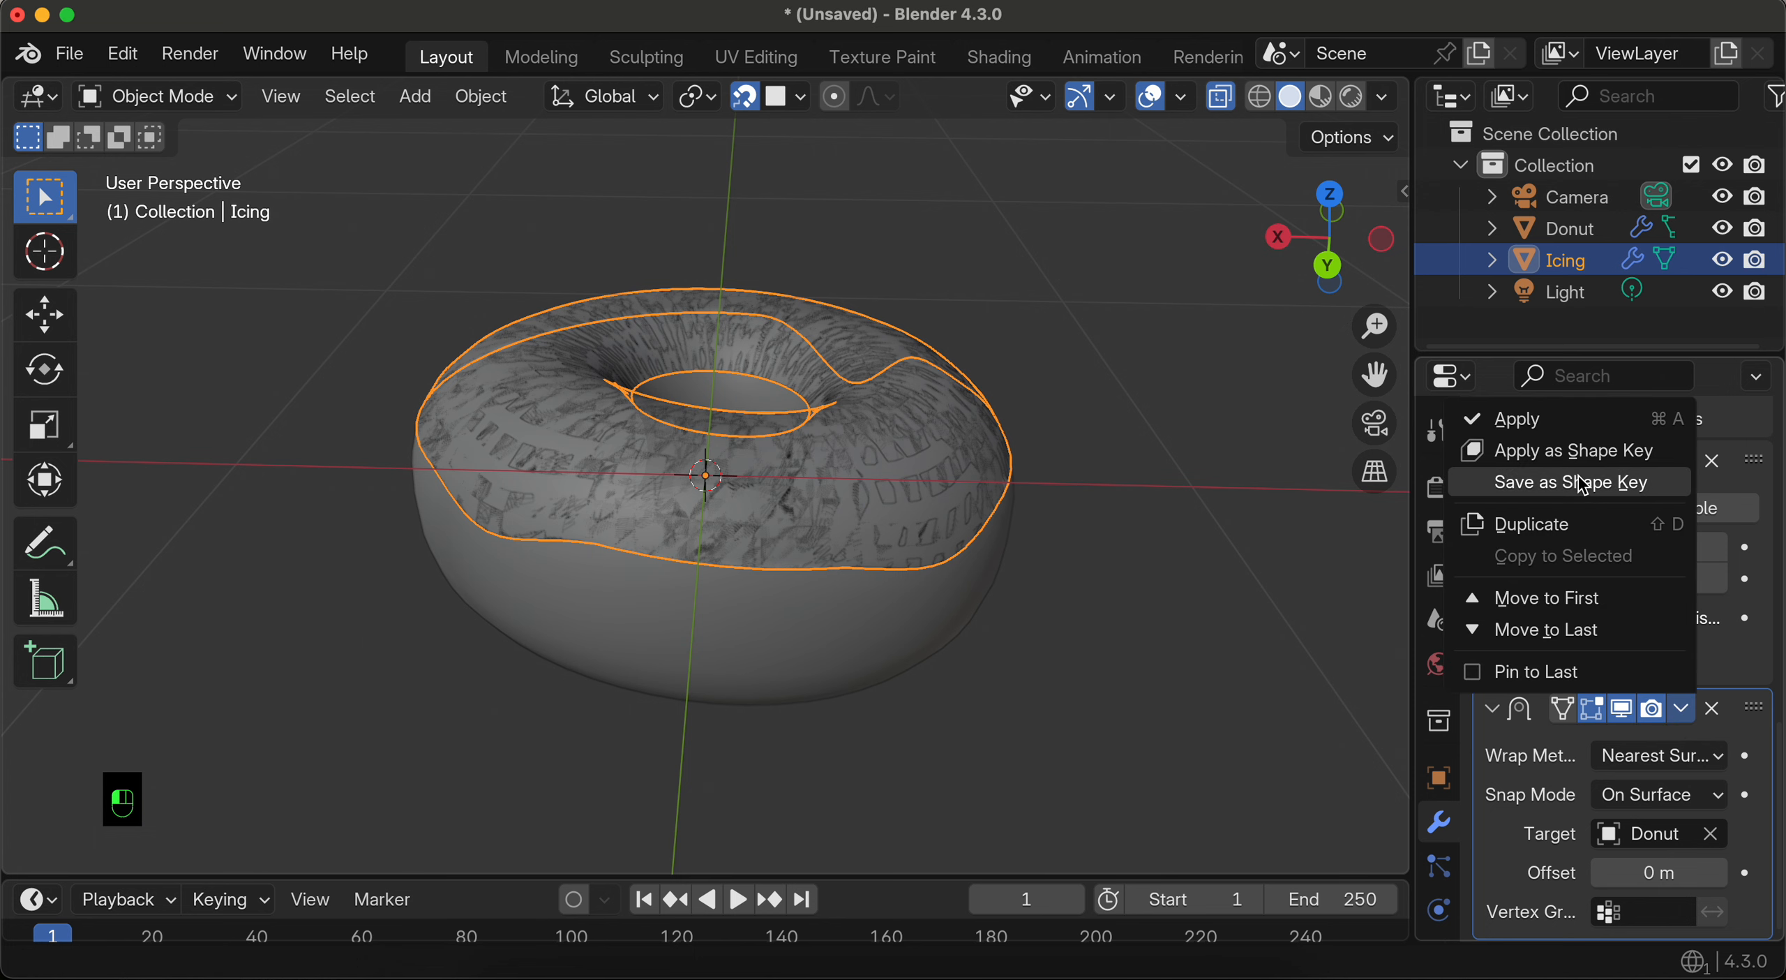
left_click(1515, 419)
scroll(1081, 521, "up", 5)
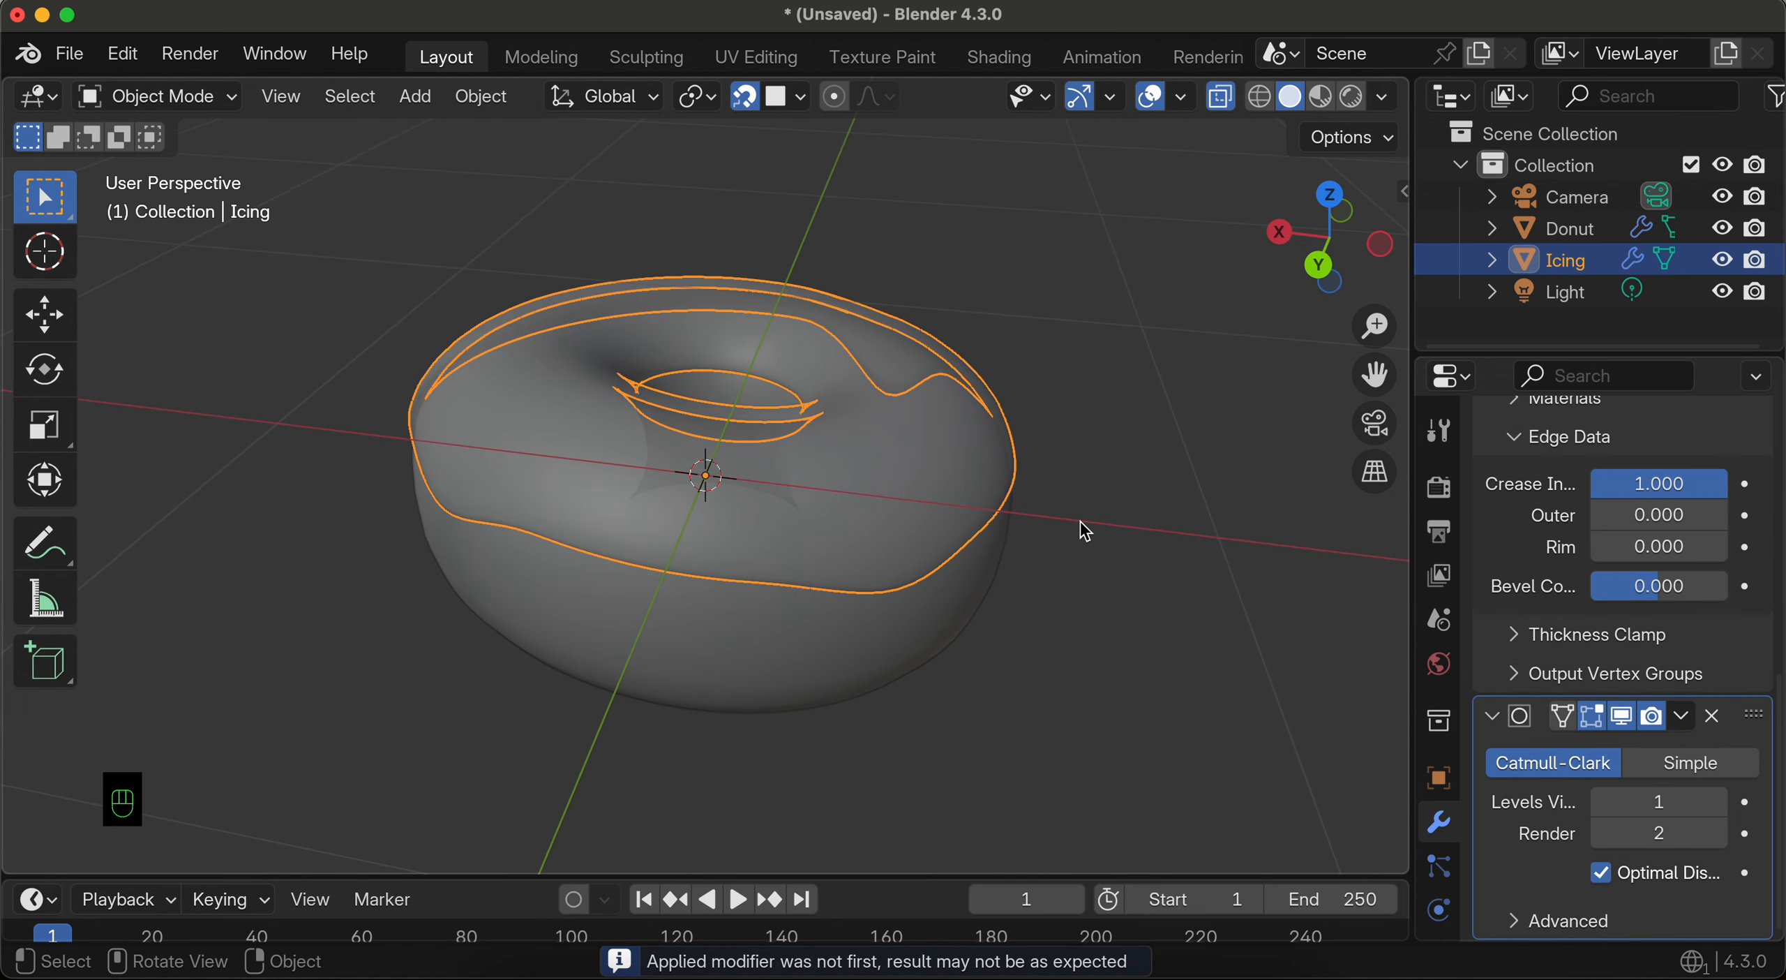
Step: Apply the Icing's remaining Solidify and Subdivision Surface modifiers
scroll(1596, 565, "up", 8)
left_click(1682, 535)
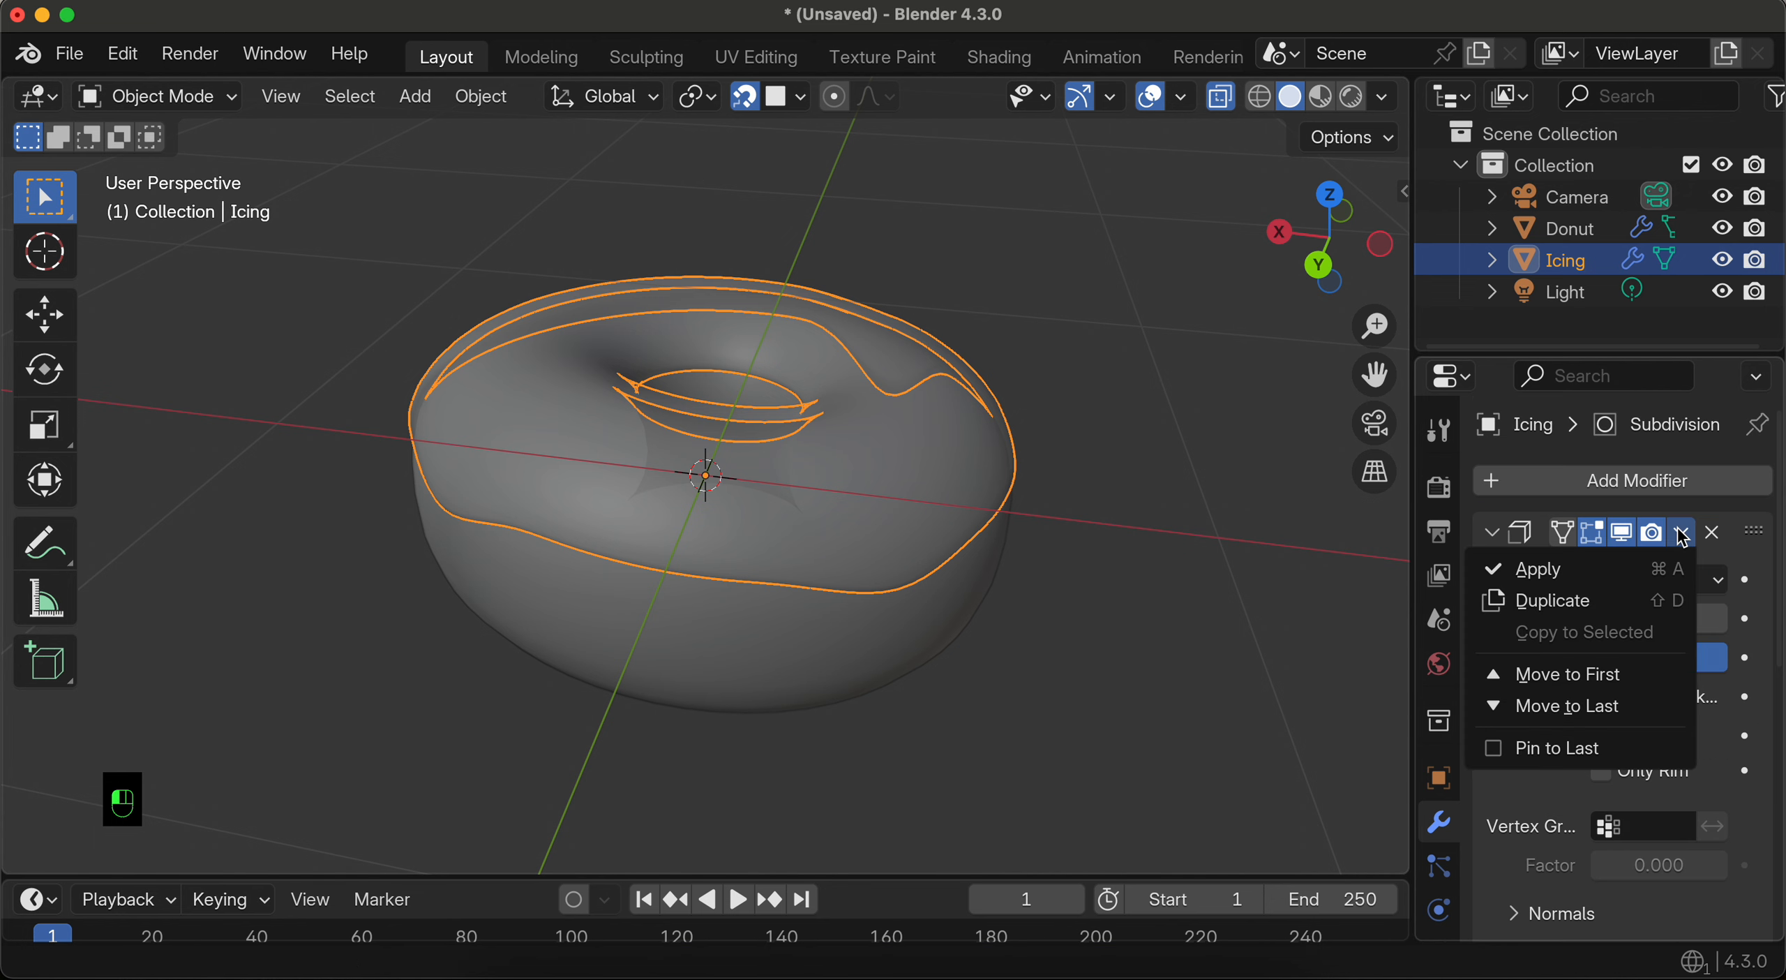
left_click(1598, 569)
left_click(1683, 533)
left_click(1598, 569)
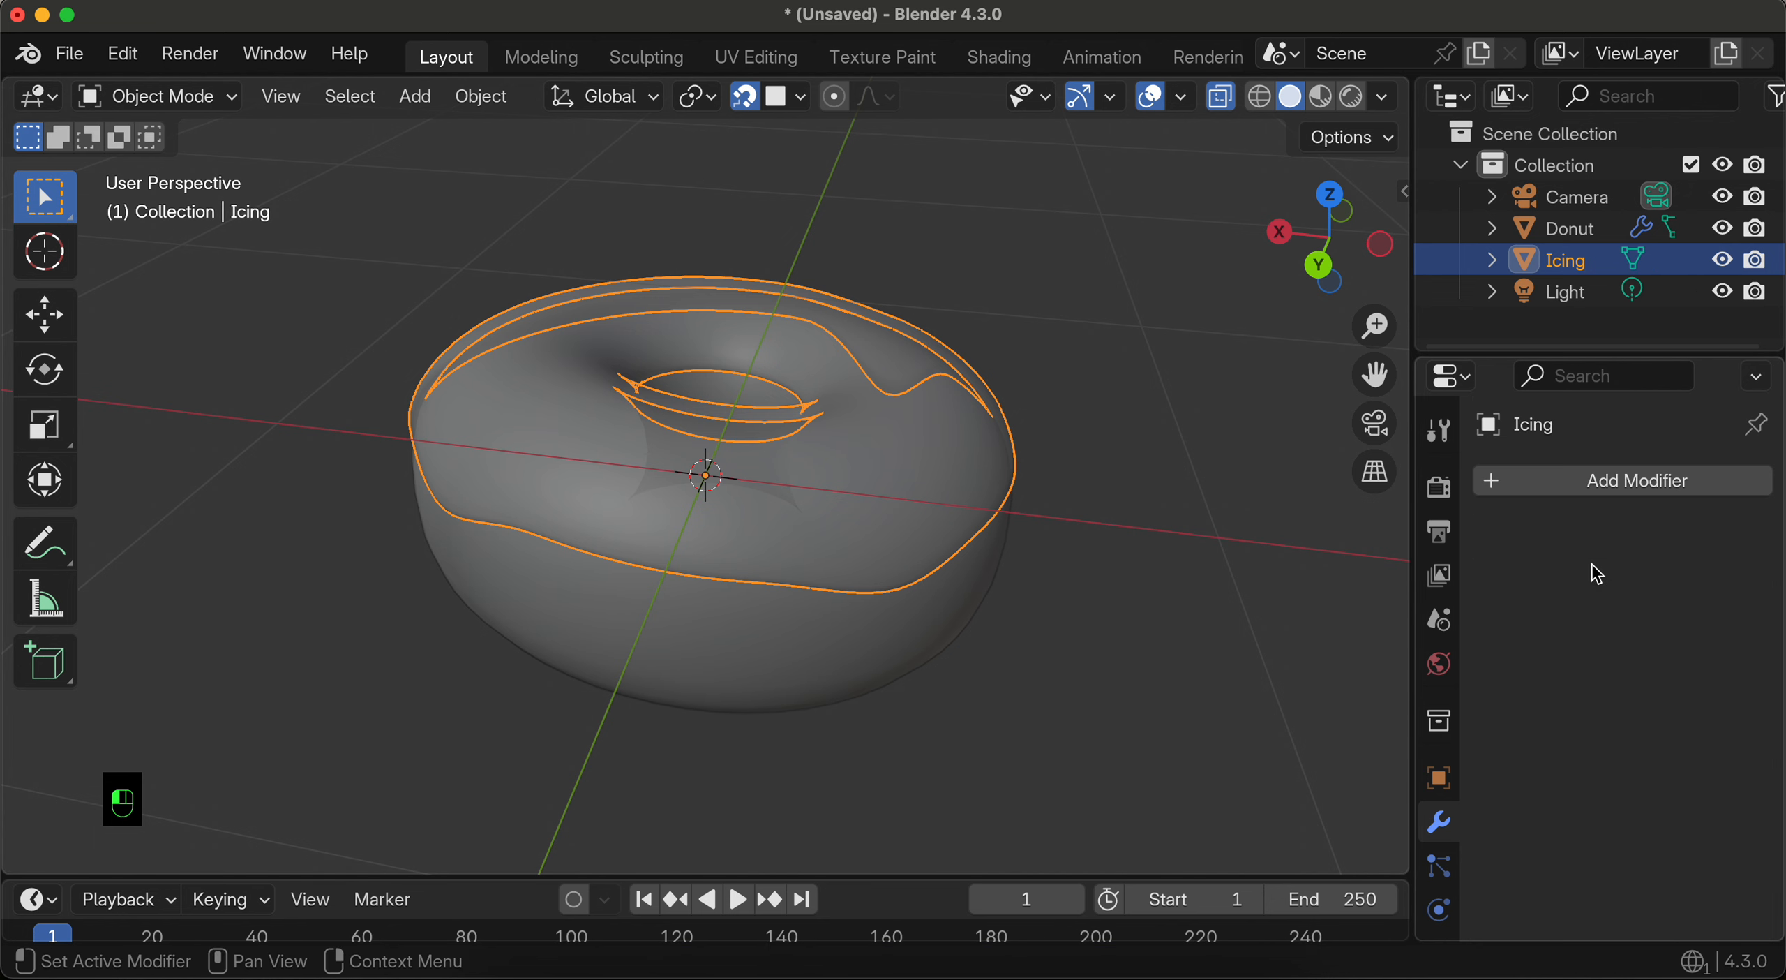
Step: Deselect the Icing, turn off X-ray display, and check the icing's drips from all around the donut
left_click(1049, 630)
scroll(1049, 630, "down", 5)
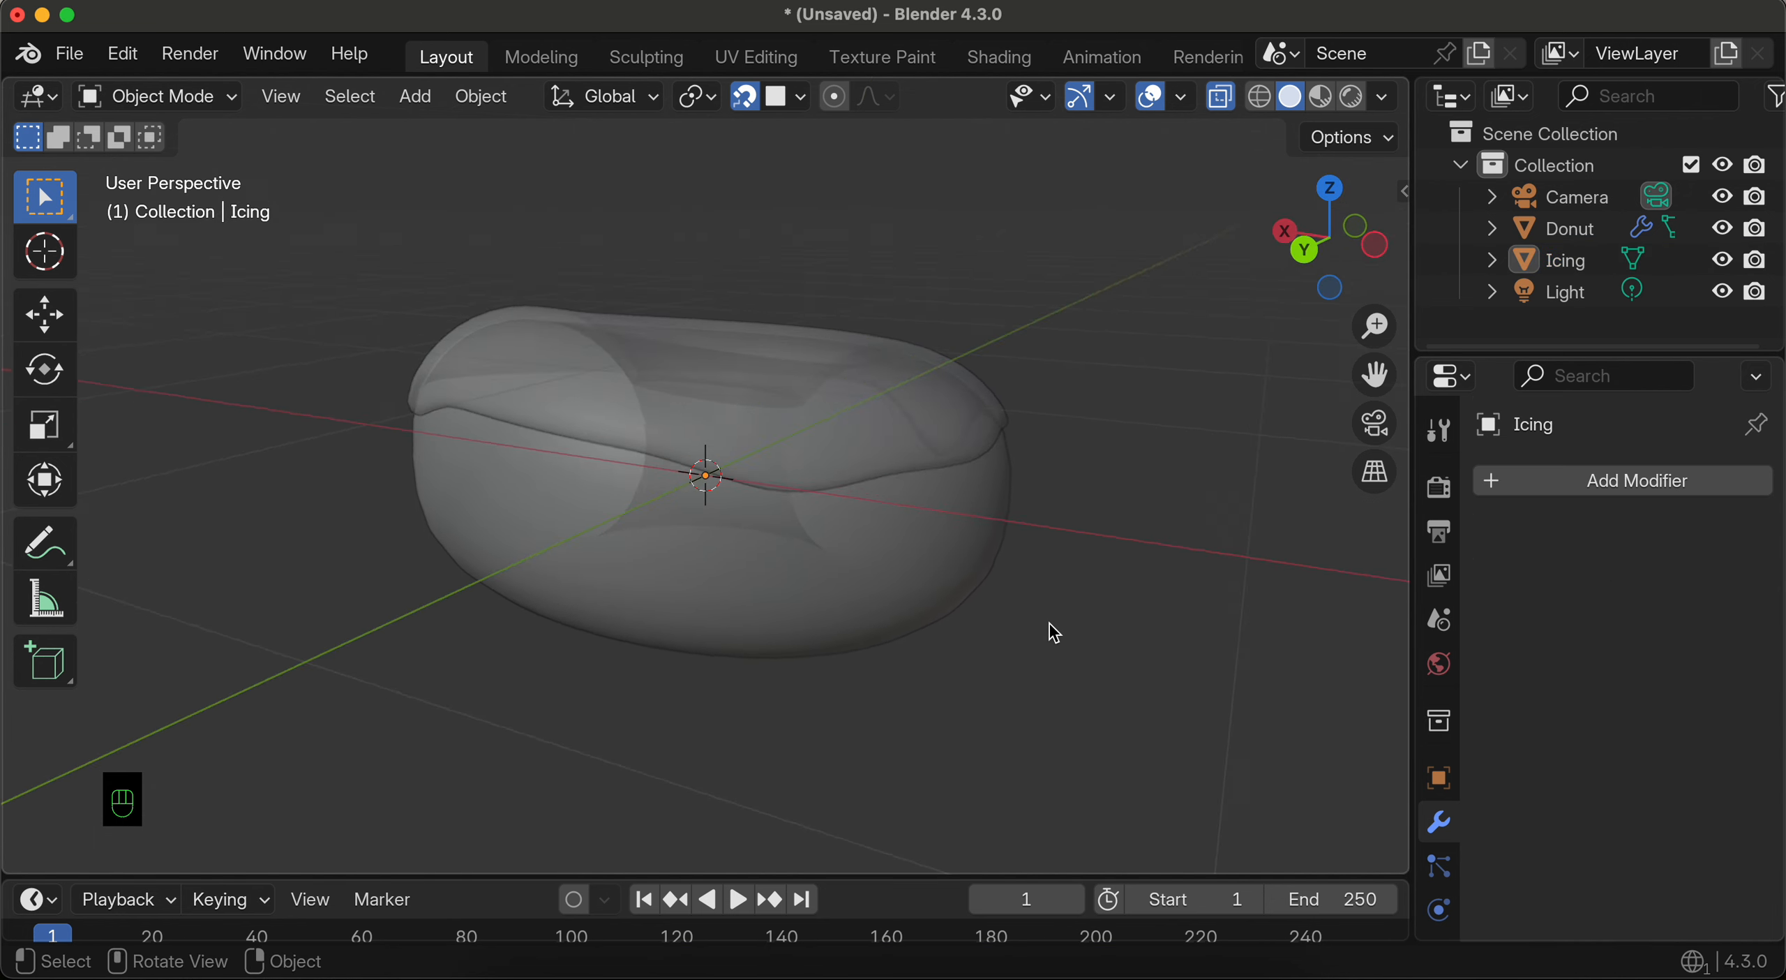
scroll(1054, 633, "up", 6)
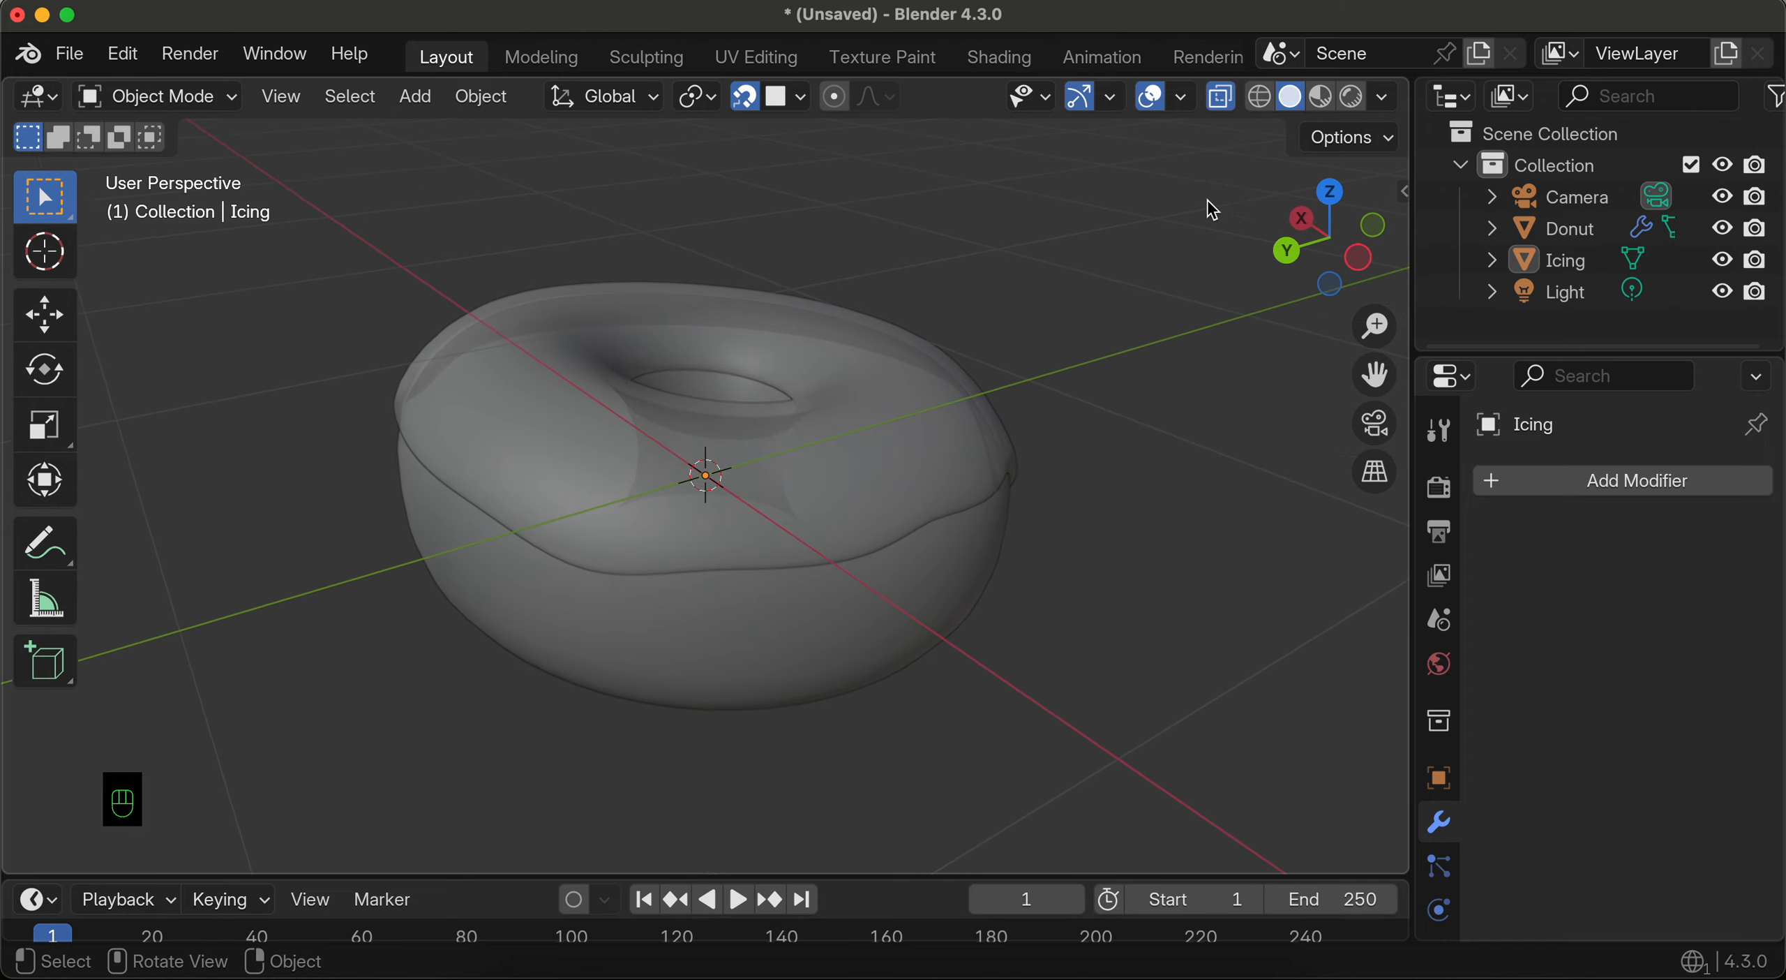
left_click(1225, 102)
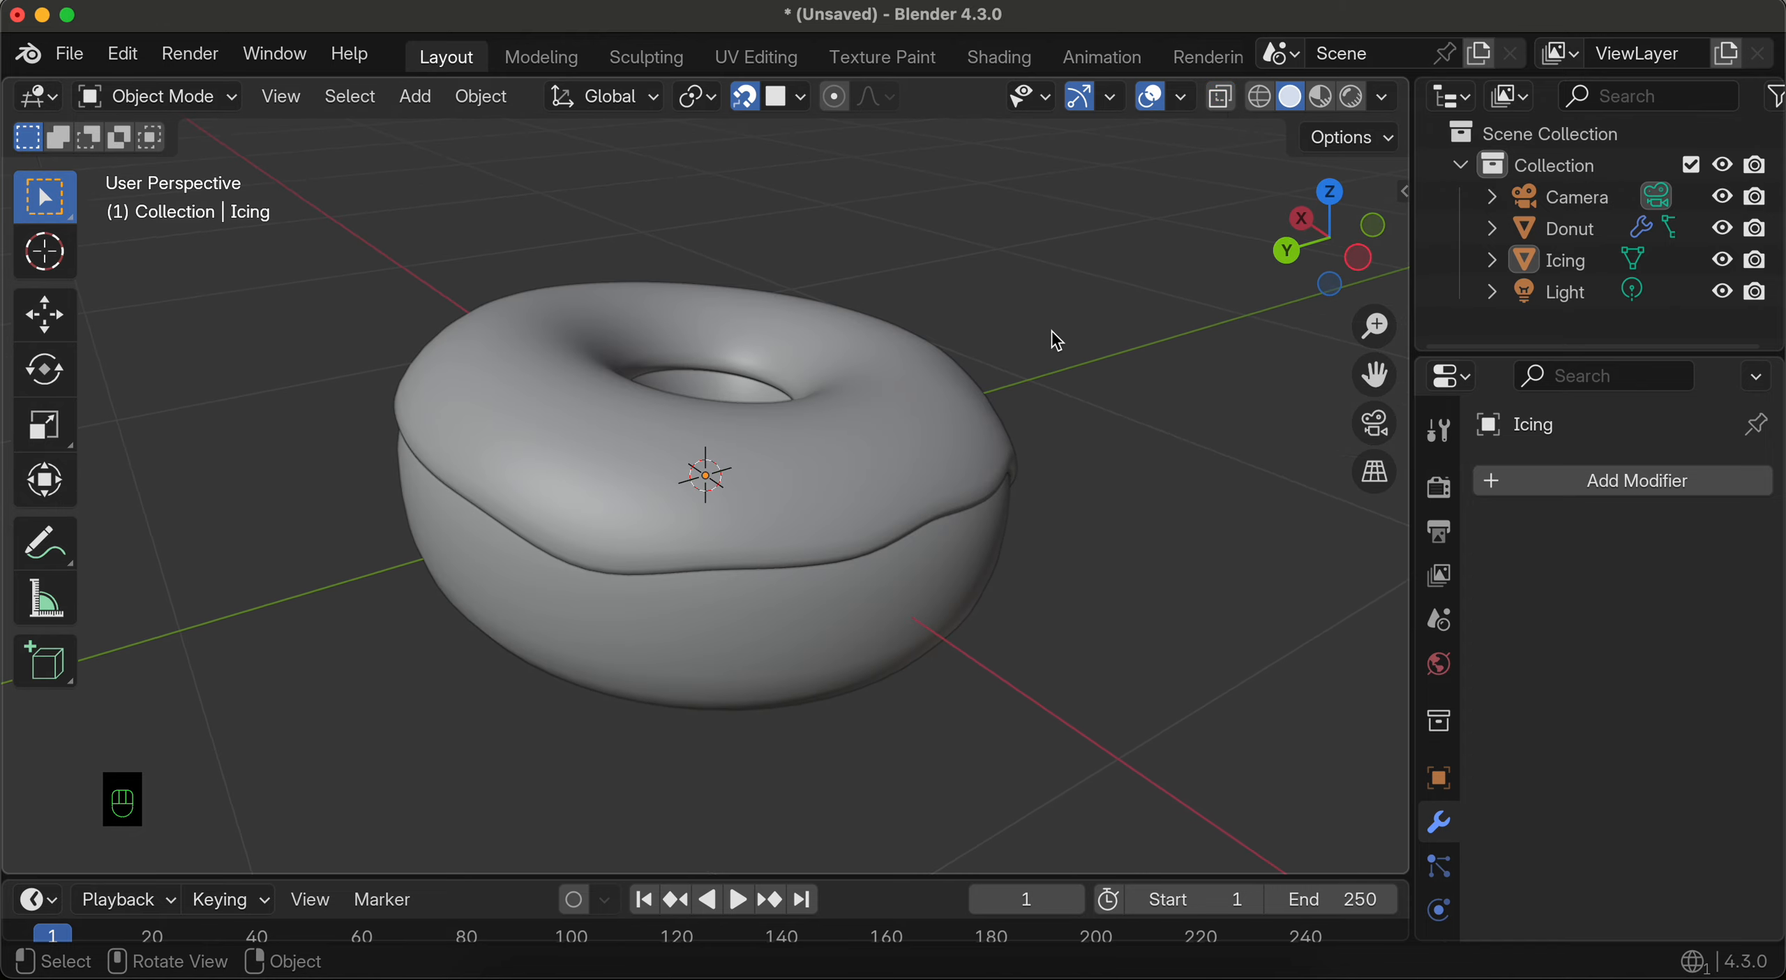
scroll(1052, 331, "down", 5)
scroll(1052, 331, "up", 6)
scroll(1053, 331, "right", 7)
scroll(1052, 331, "up", 4)
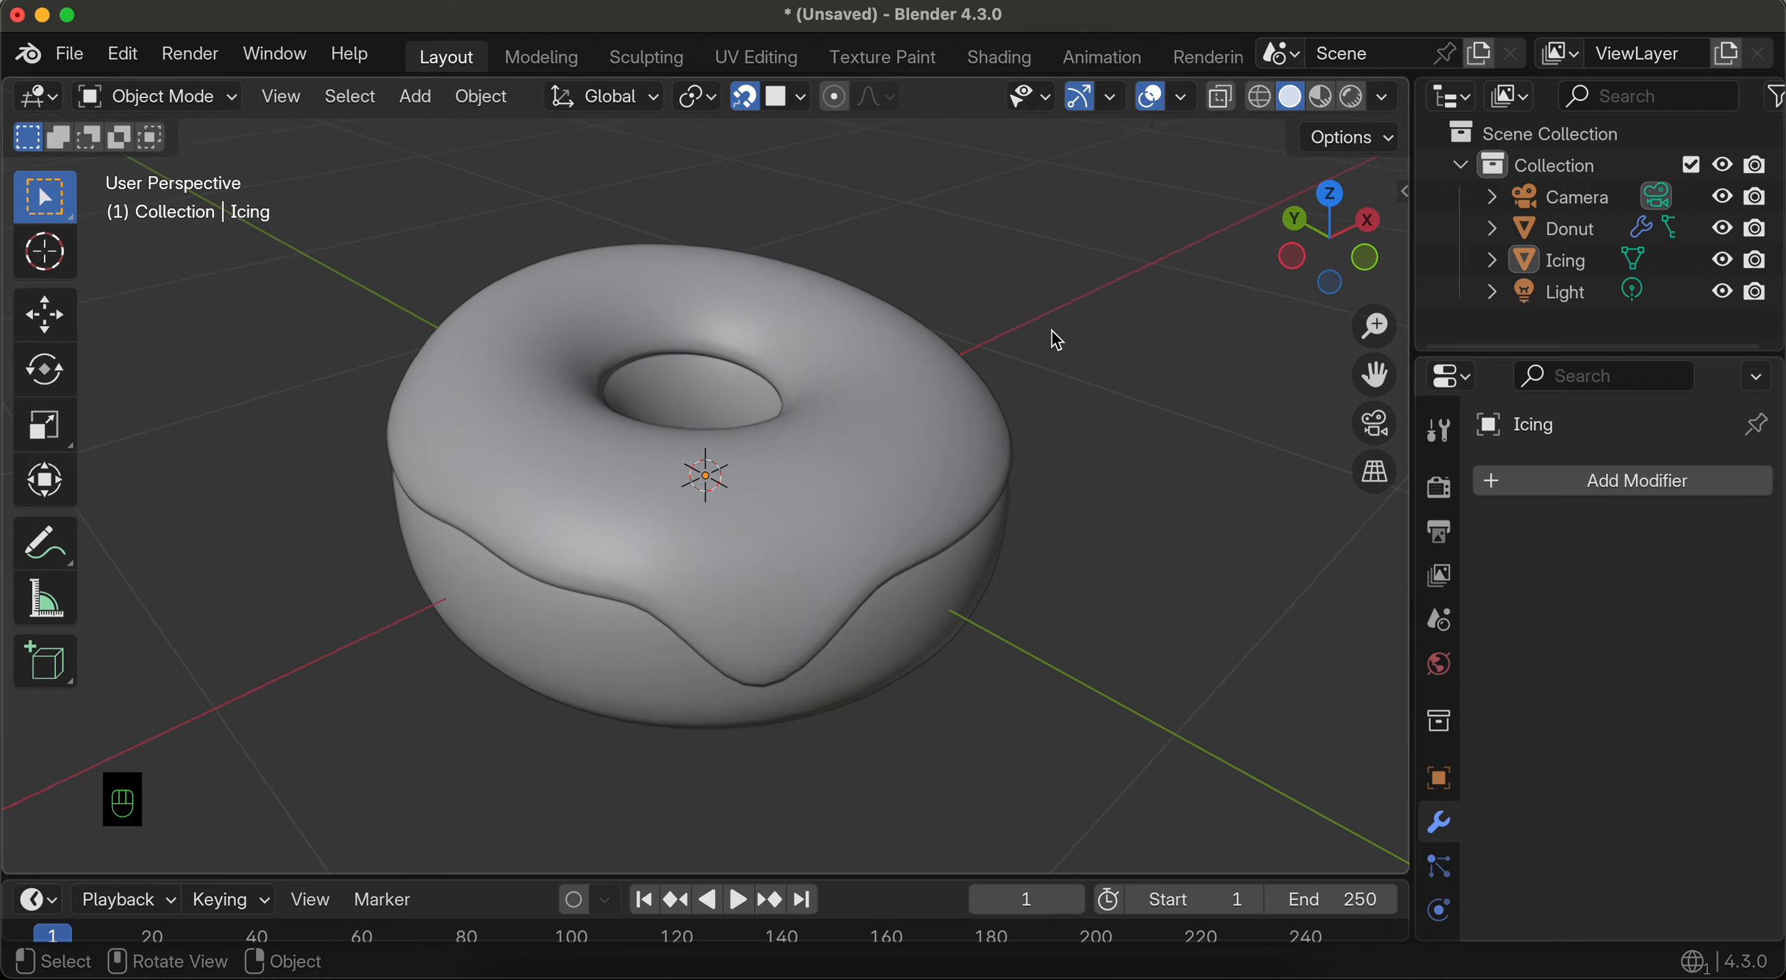
Step: Give the Icing a new material with the pink base color #E730AAFF and show the viewport in Material Preview shading
left_click(737, 516)
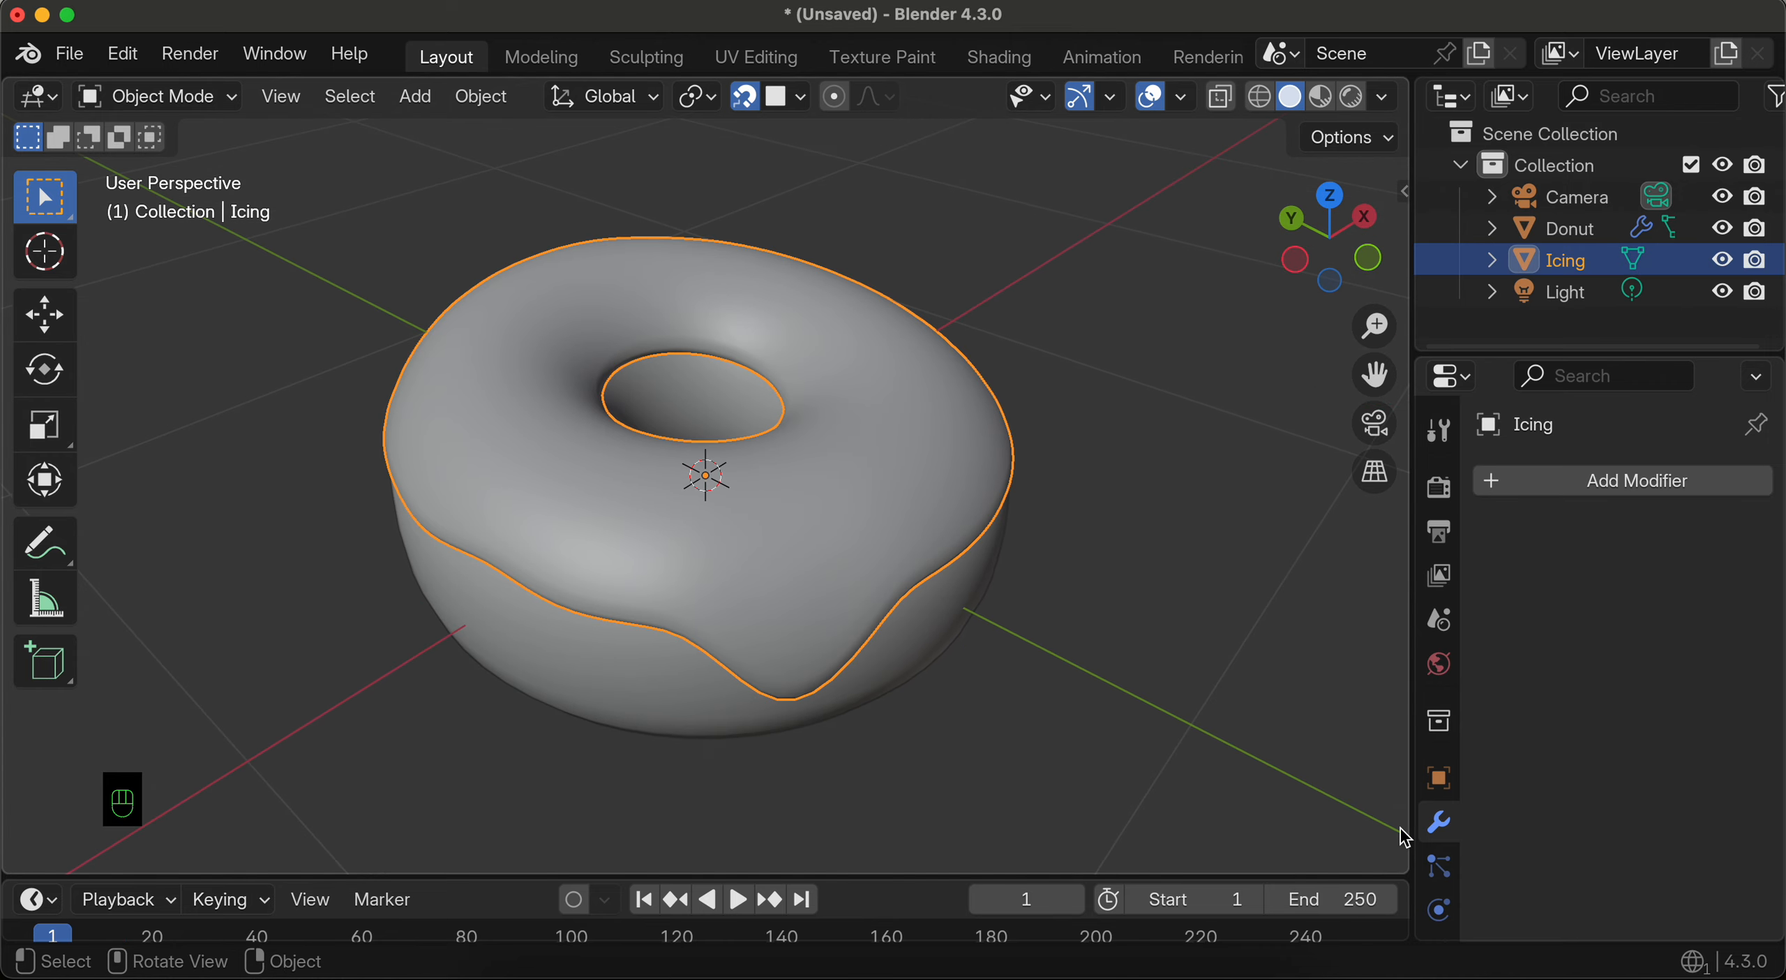
scroll(1437, 886, "down", 4)
left_click(1439, 907)
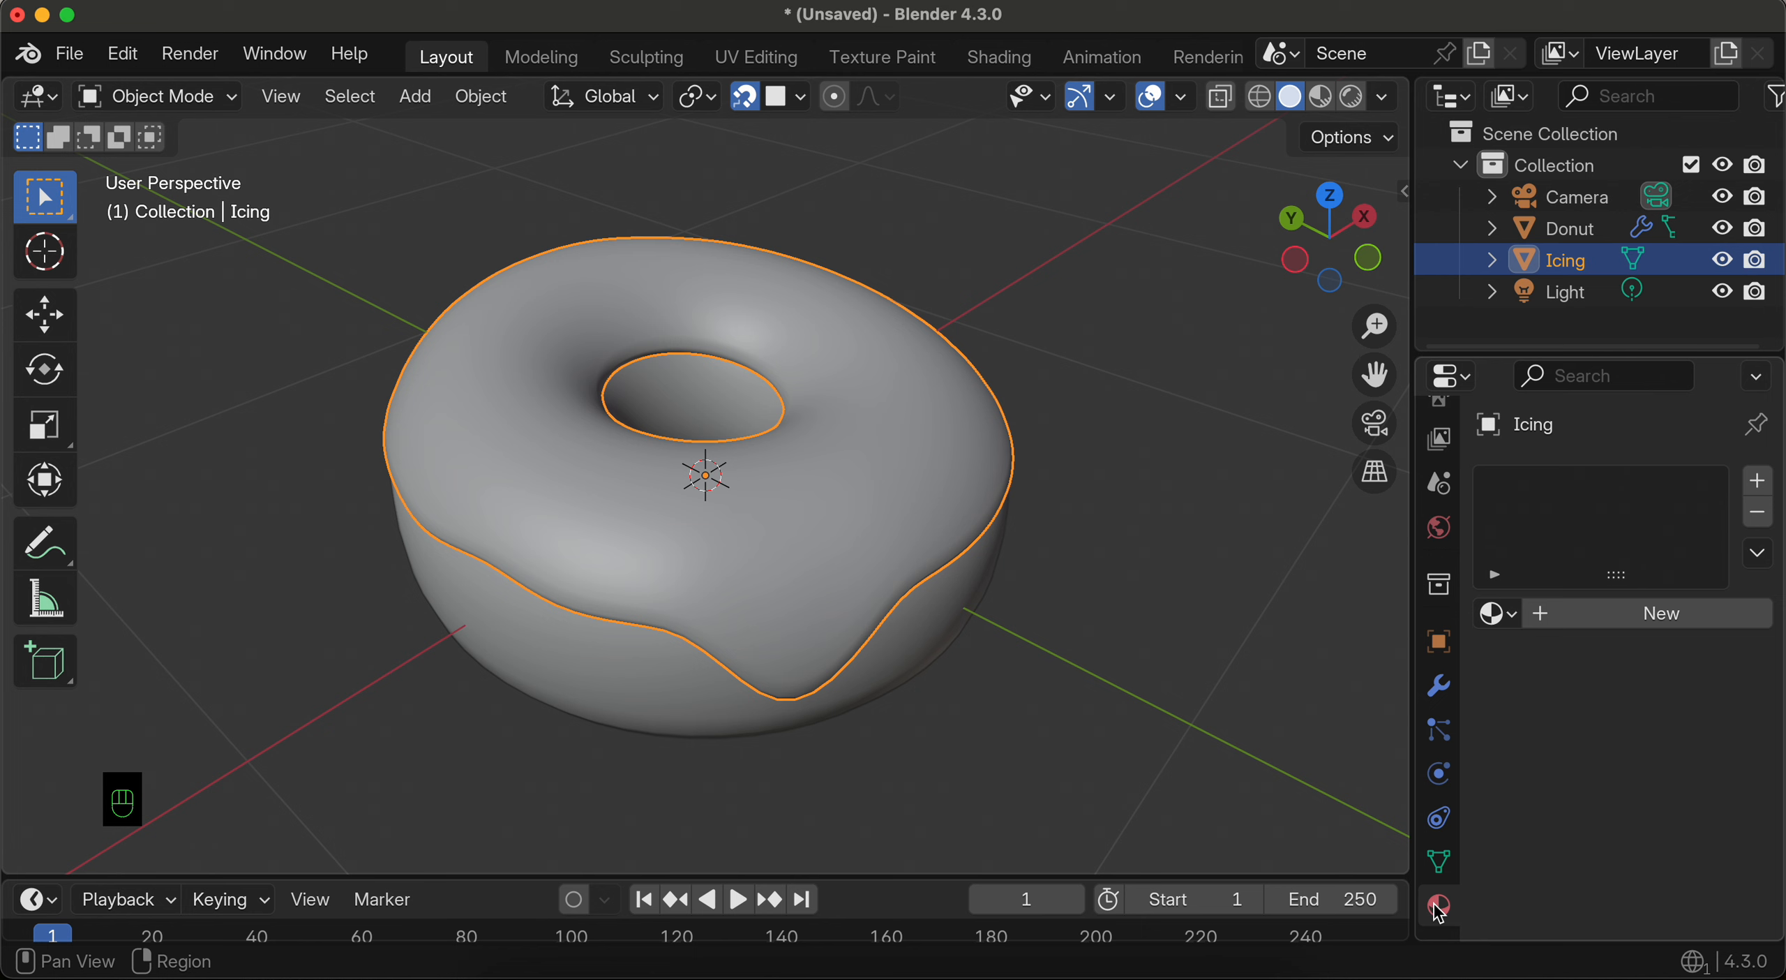
left_click(1655, 614)
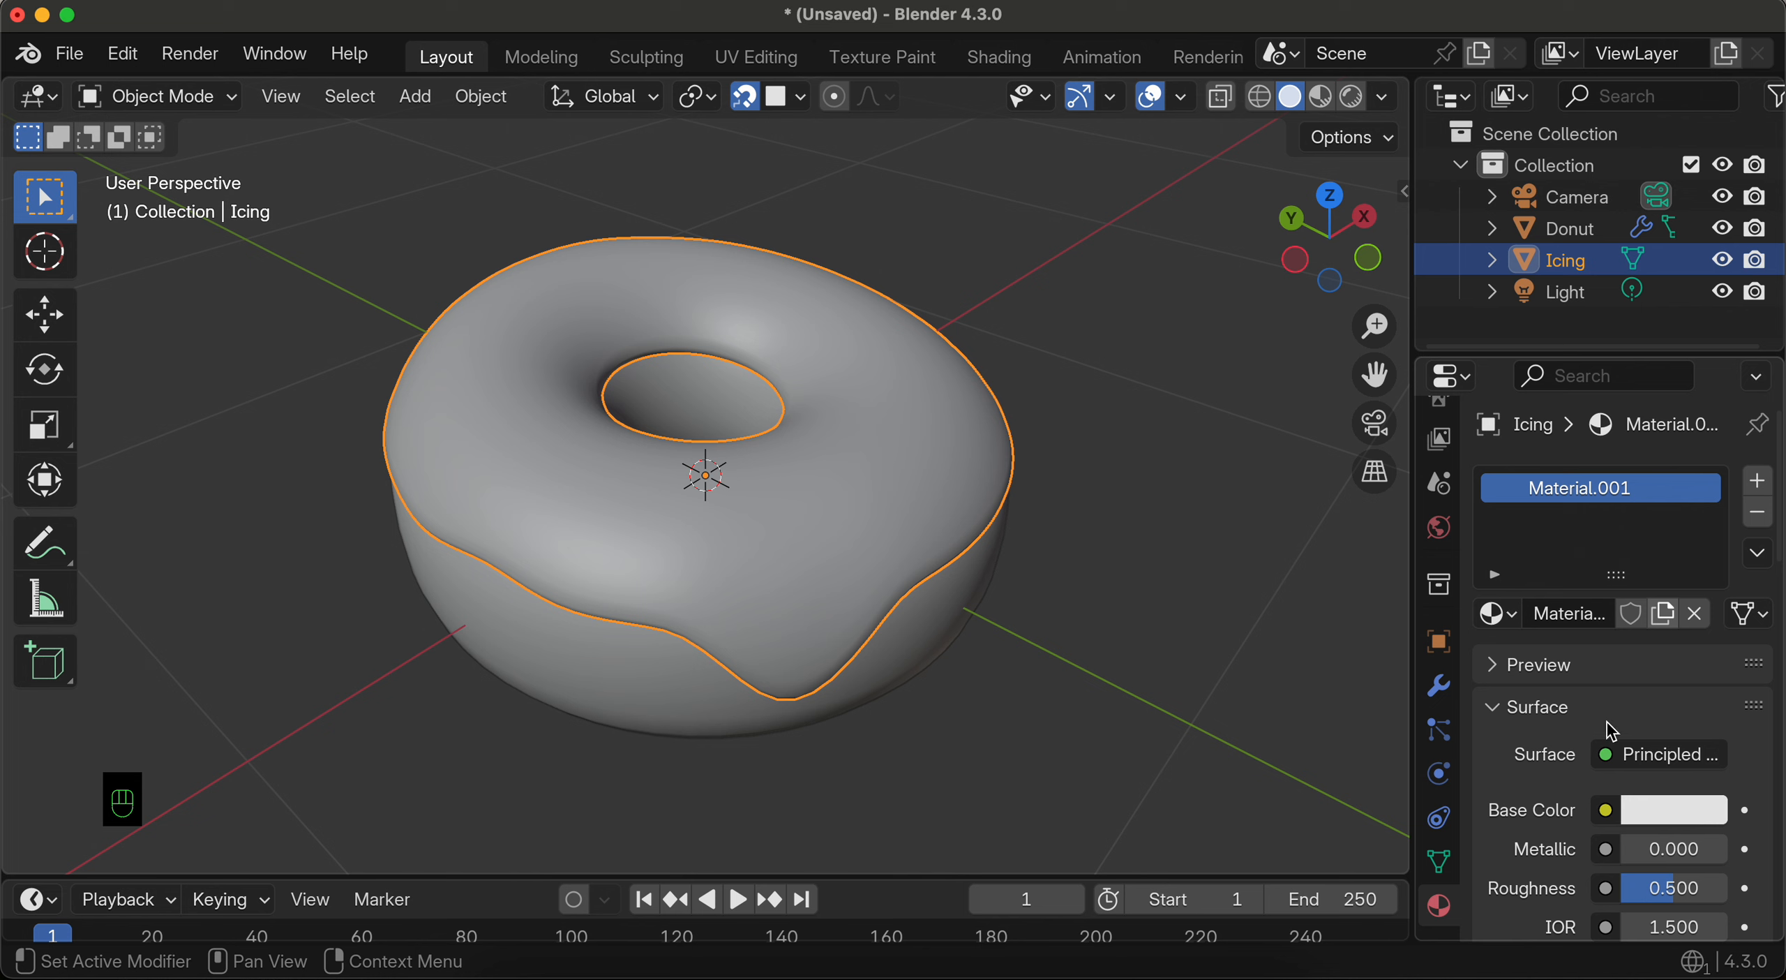
scroll(1612, 730, "down", 2)
left_click(1666, 730)
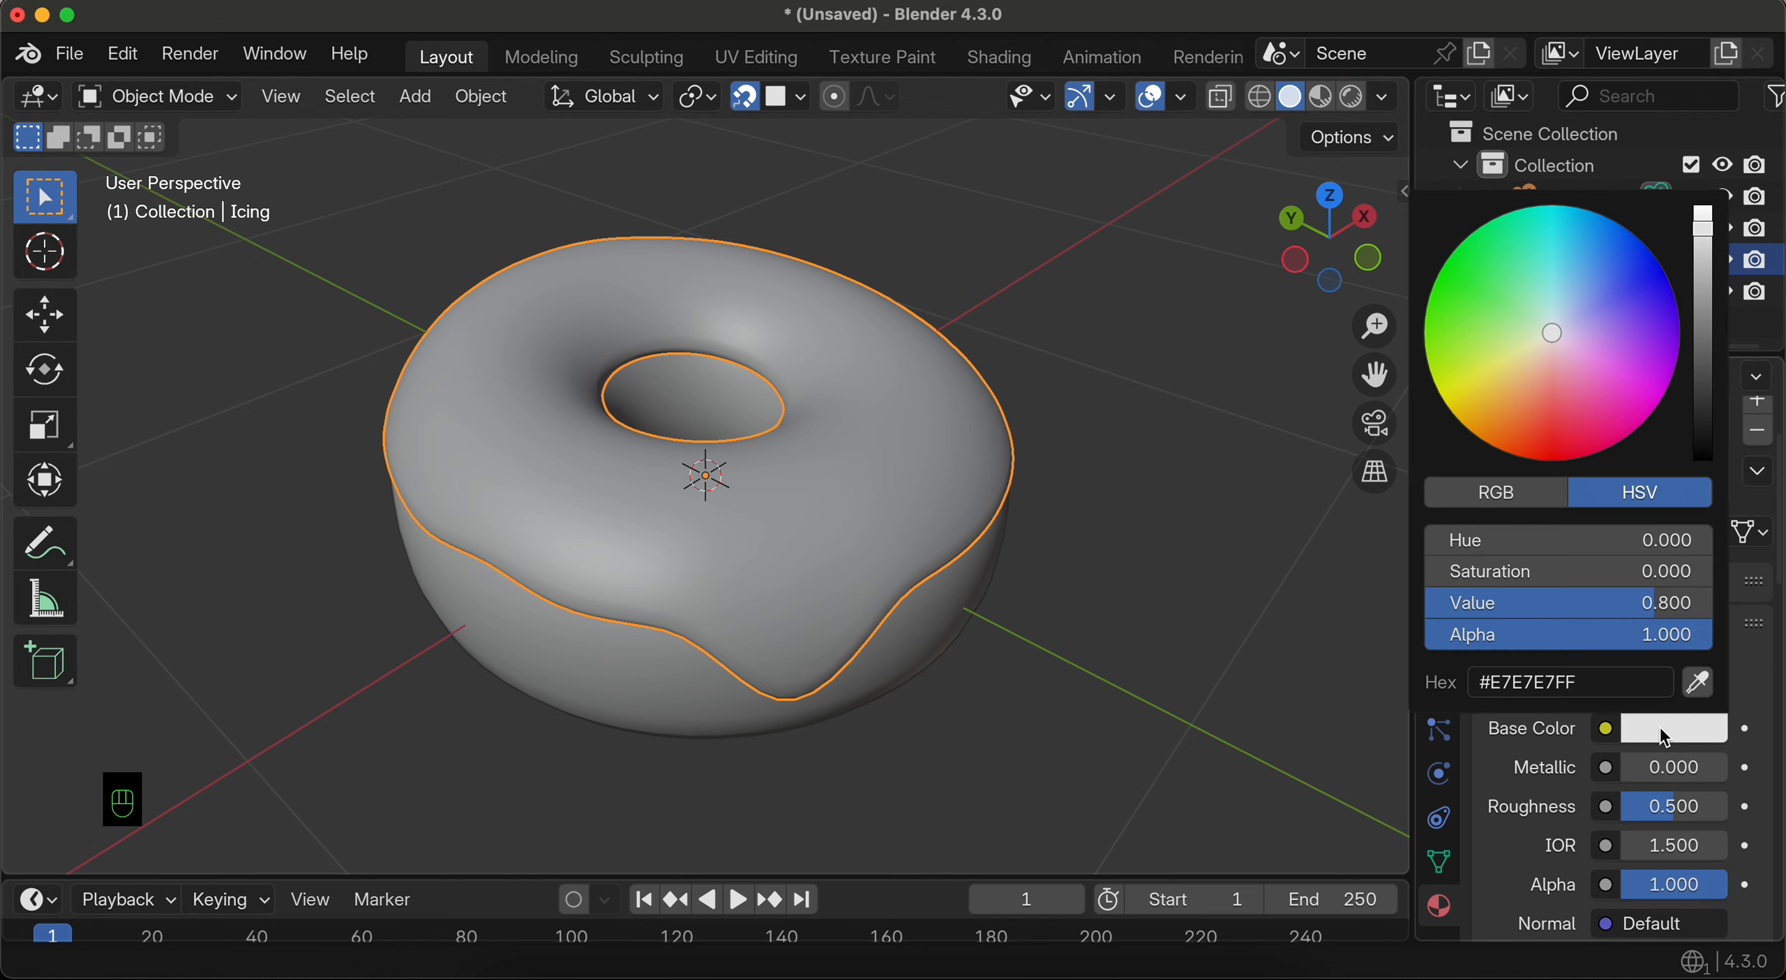
left_click(1619, 413)
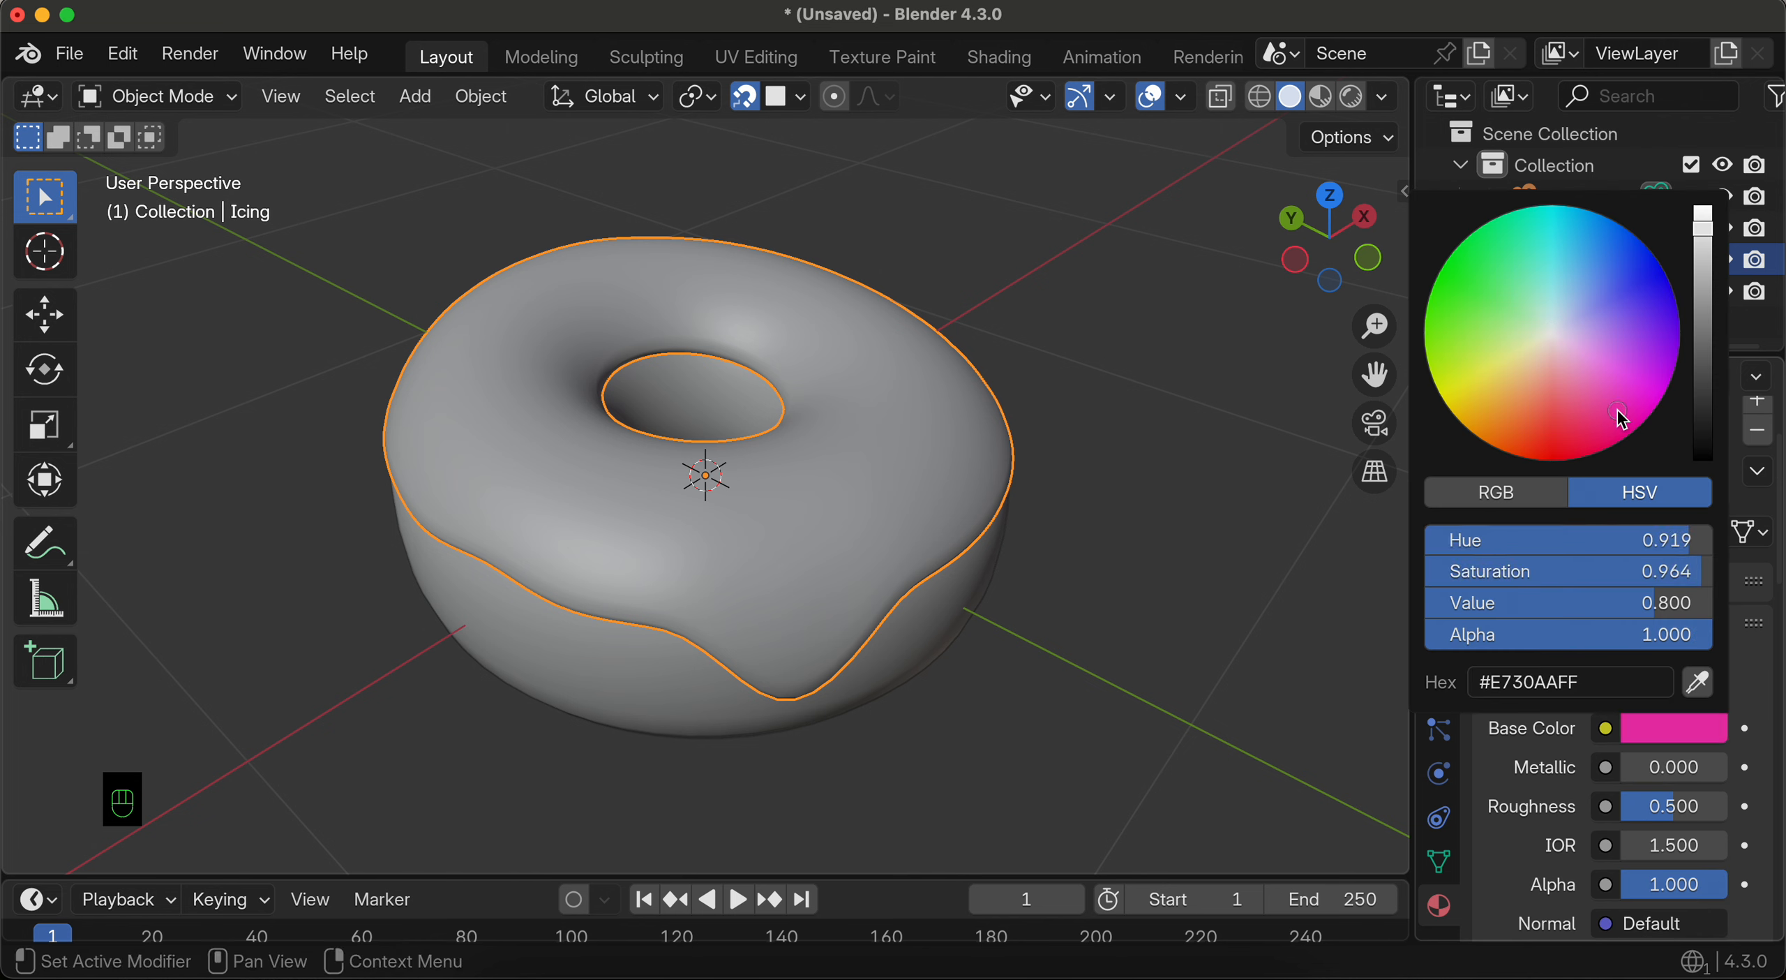
left_click(1321, 96)
Step: Give the Donut a new material with the orange base color #E78532FF
middle_click_drag(873, 517, 625, 585)
left_click(625, 583)
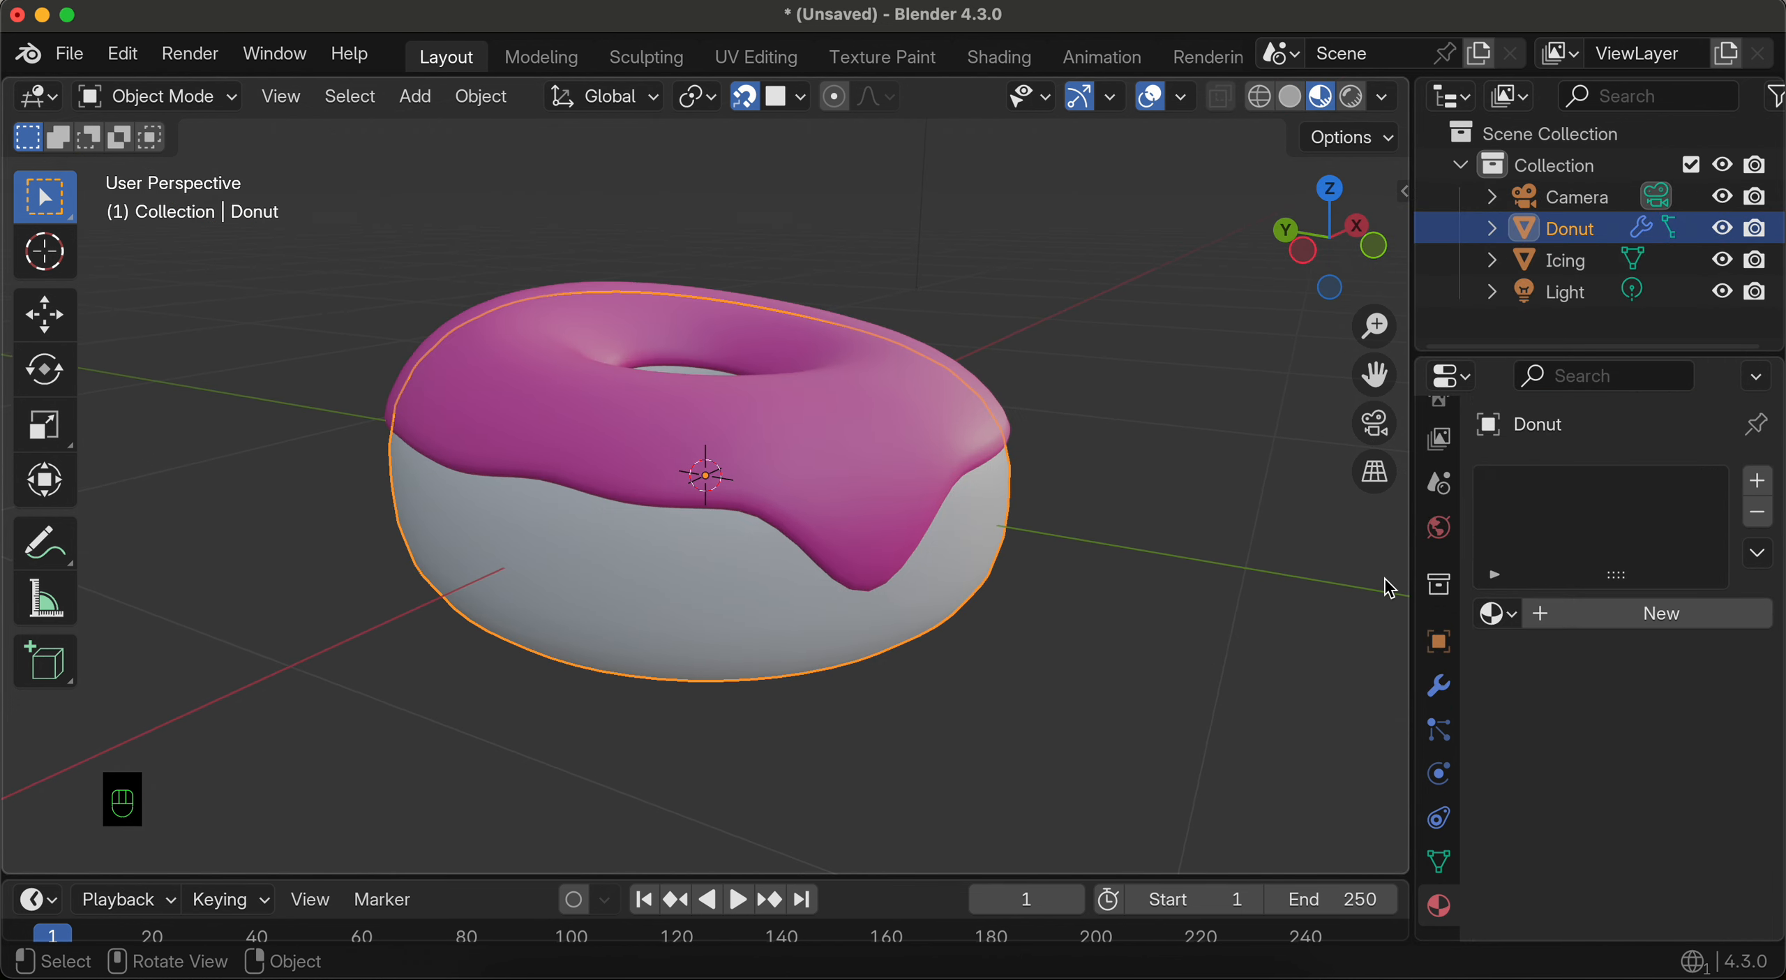
left_click(1554, 614)
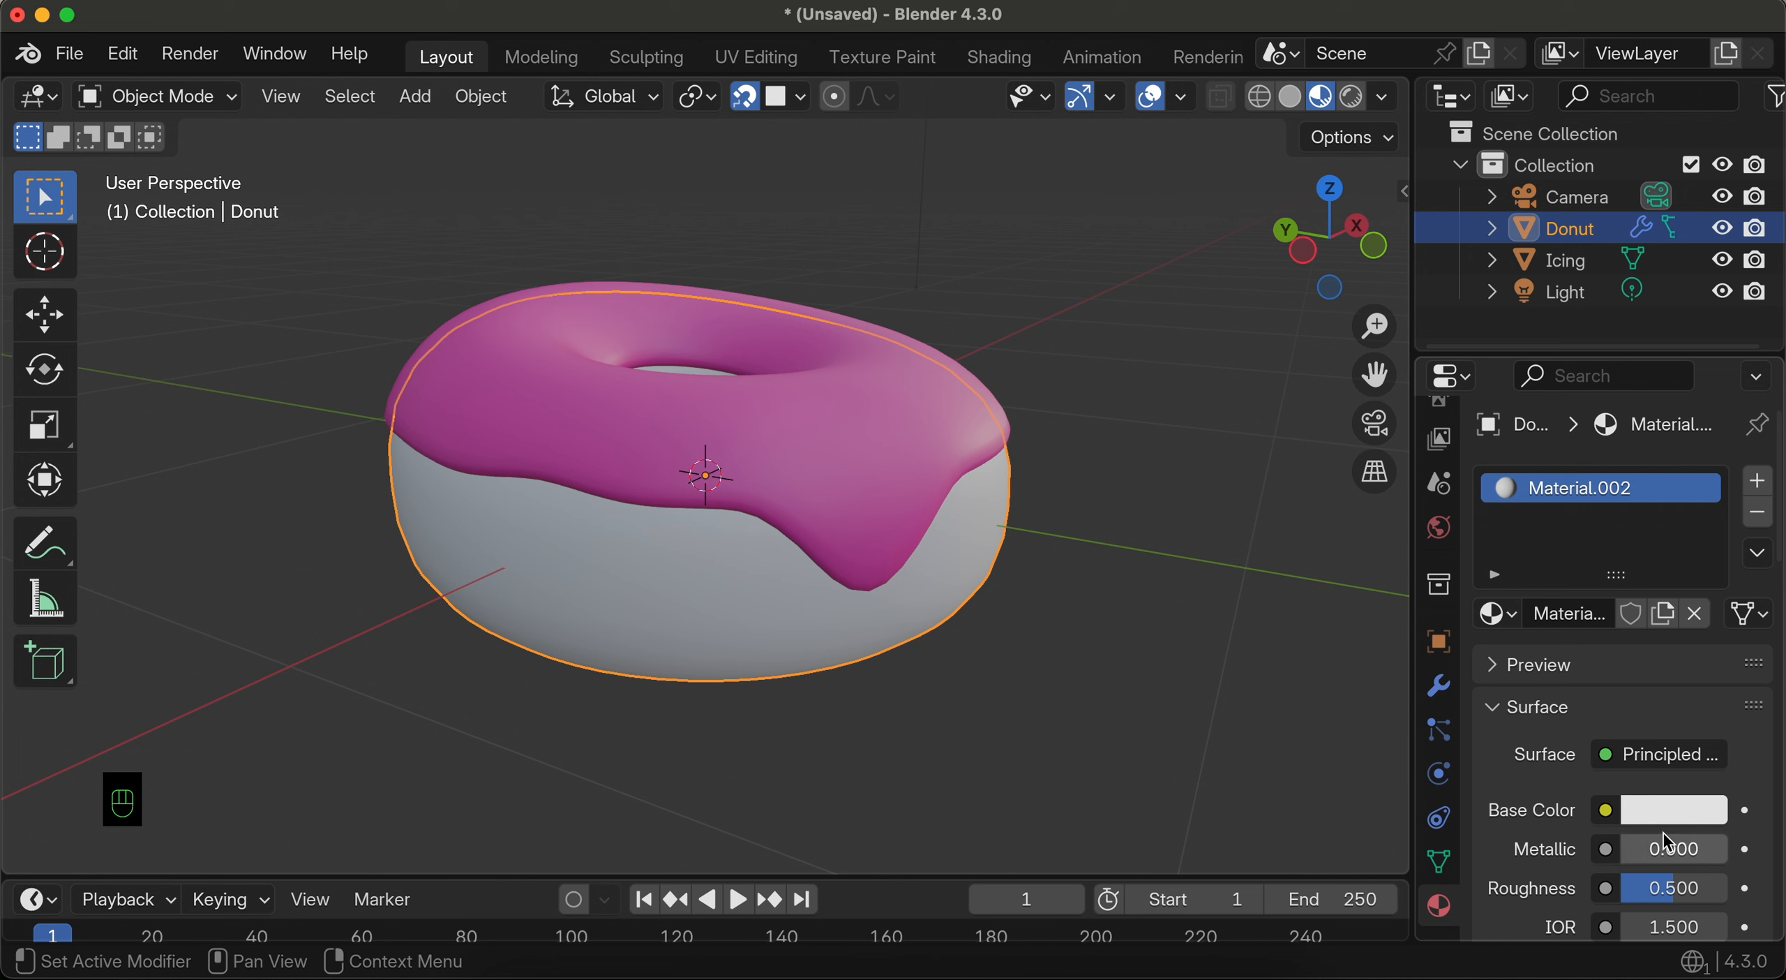
left_click(1653, 812)
left_click_drag(1547, 478, 1506, 501)
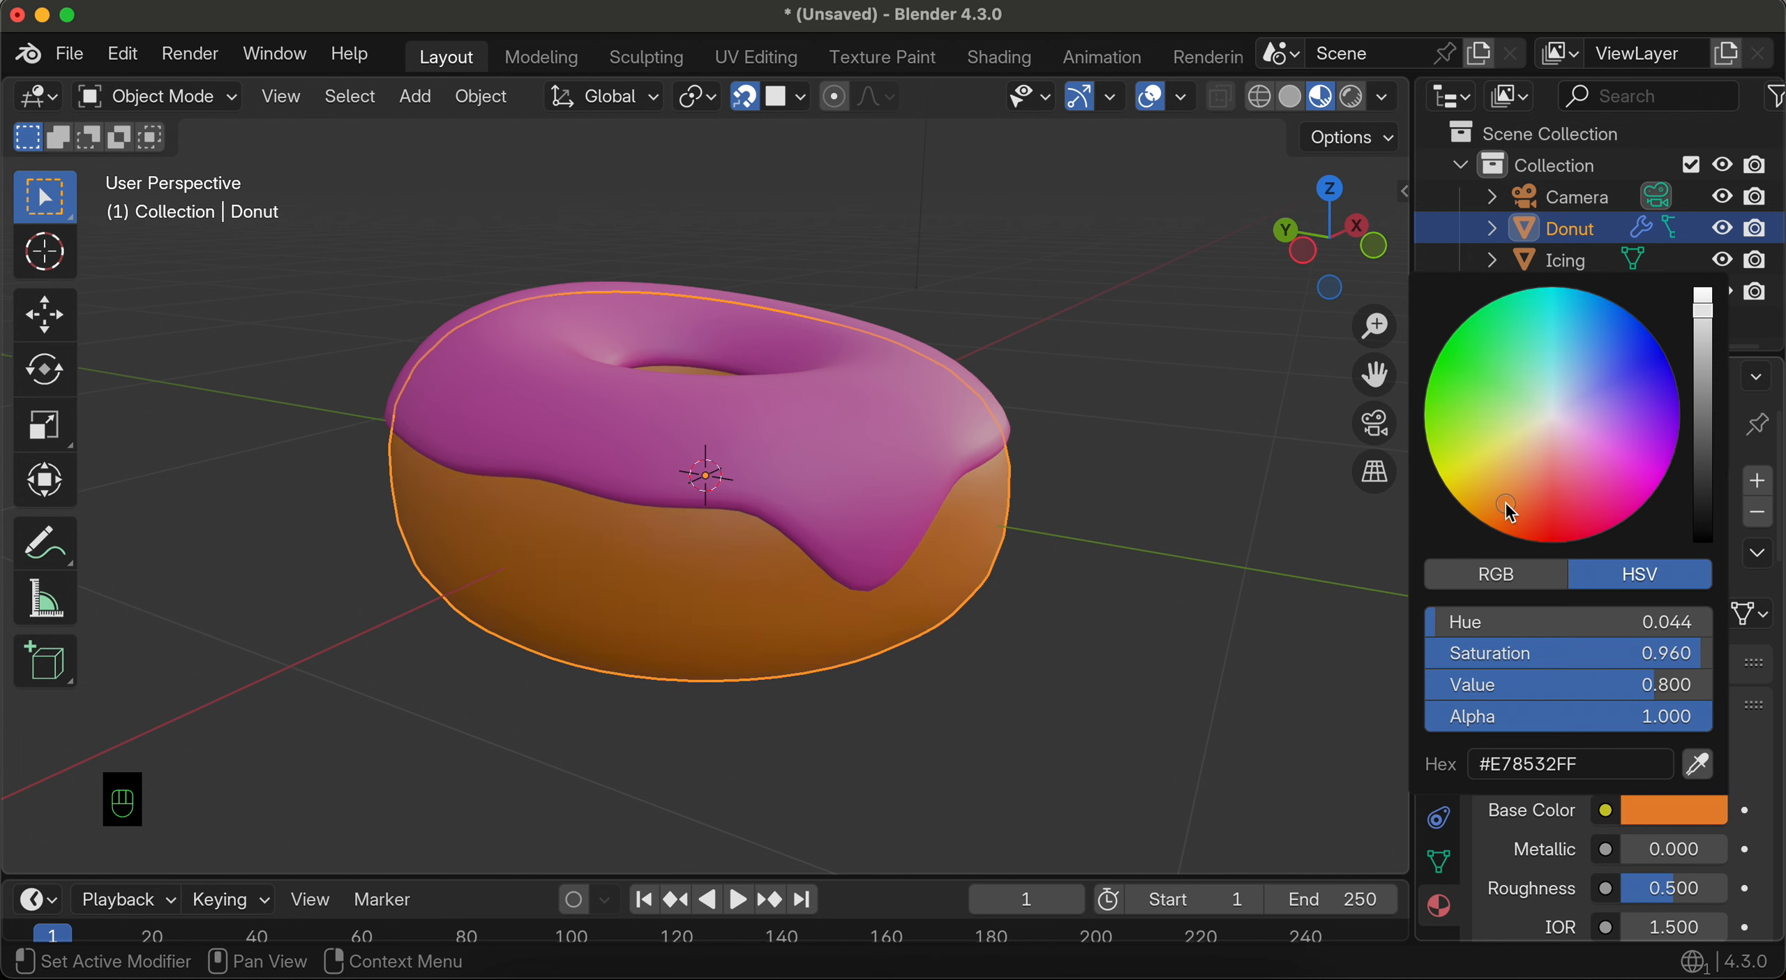
left_click(1131, 526)
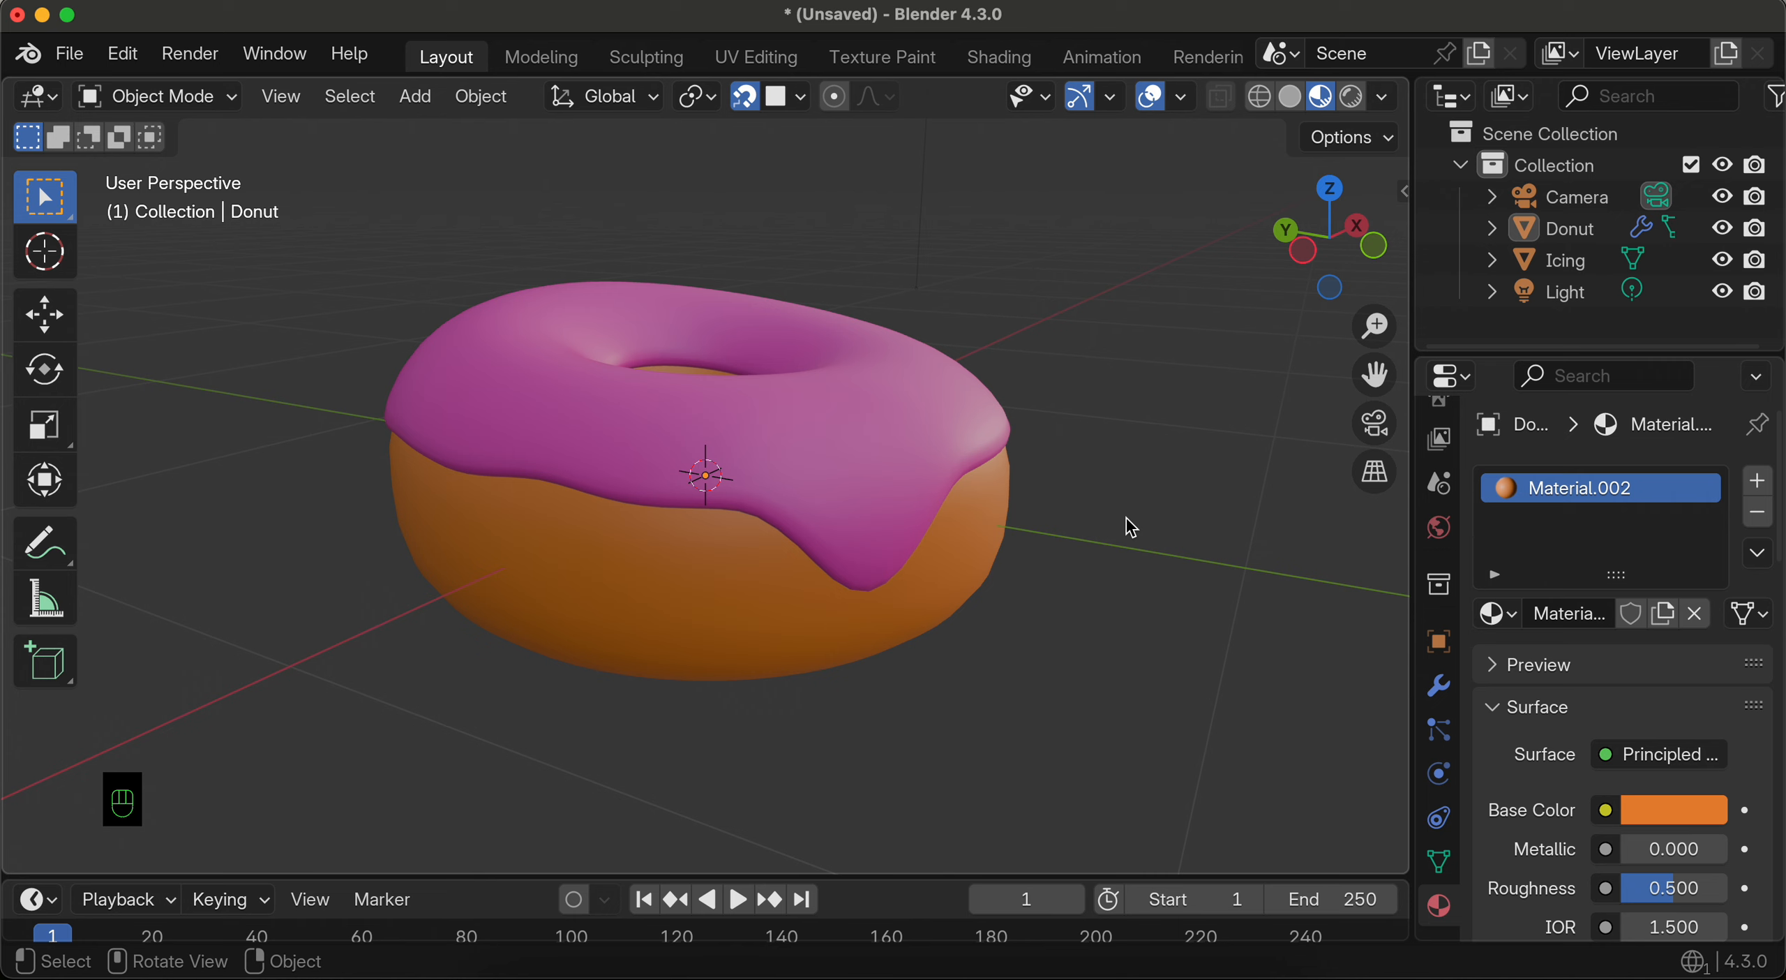
Step: Add a UV sphere with 12 segments and 8 rings
scroll(831, 482, "down", 3)
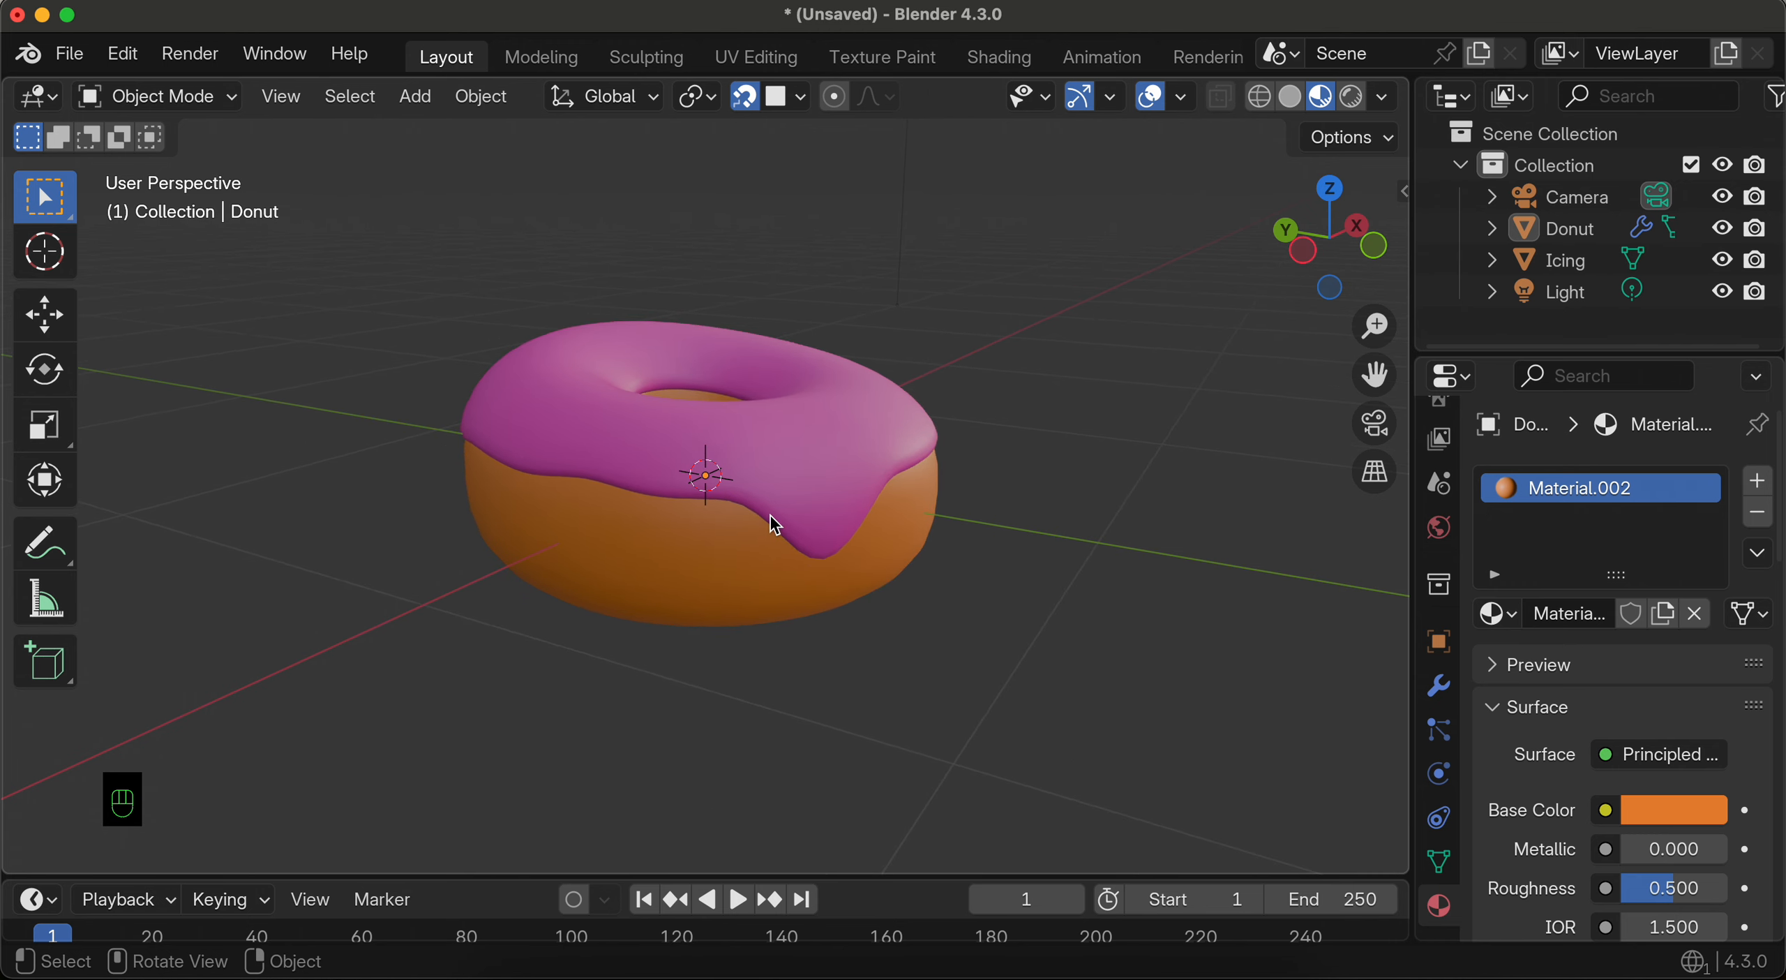
left_click(411, 108)
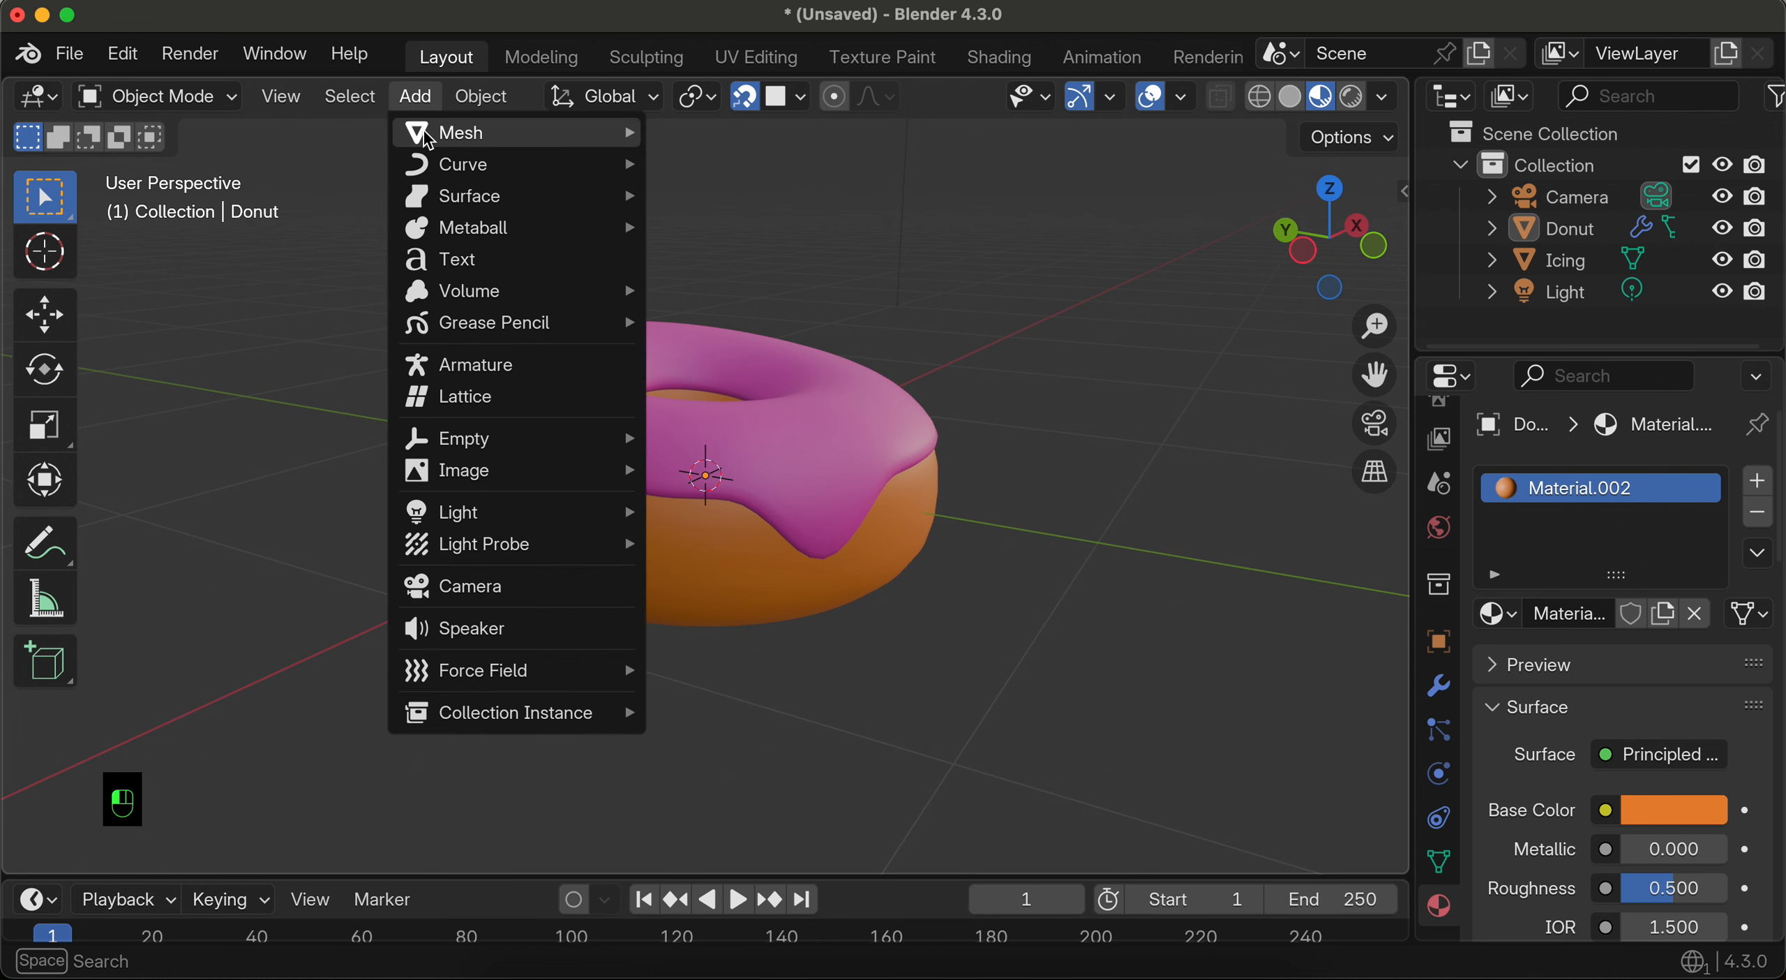
mouse_move(488, 132)
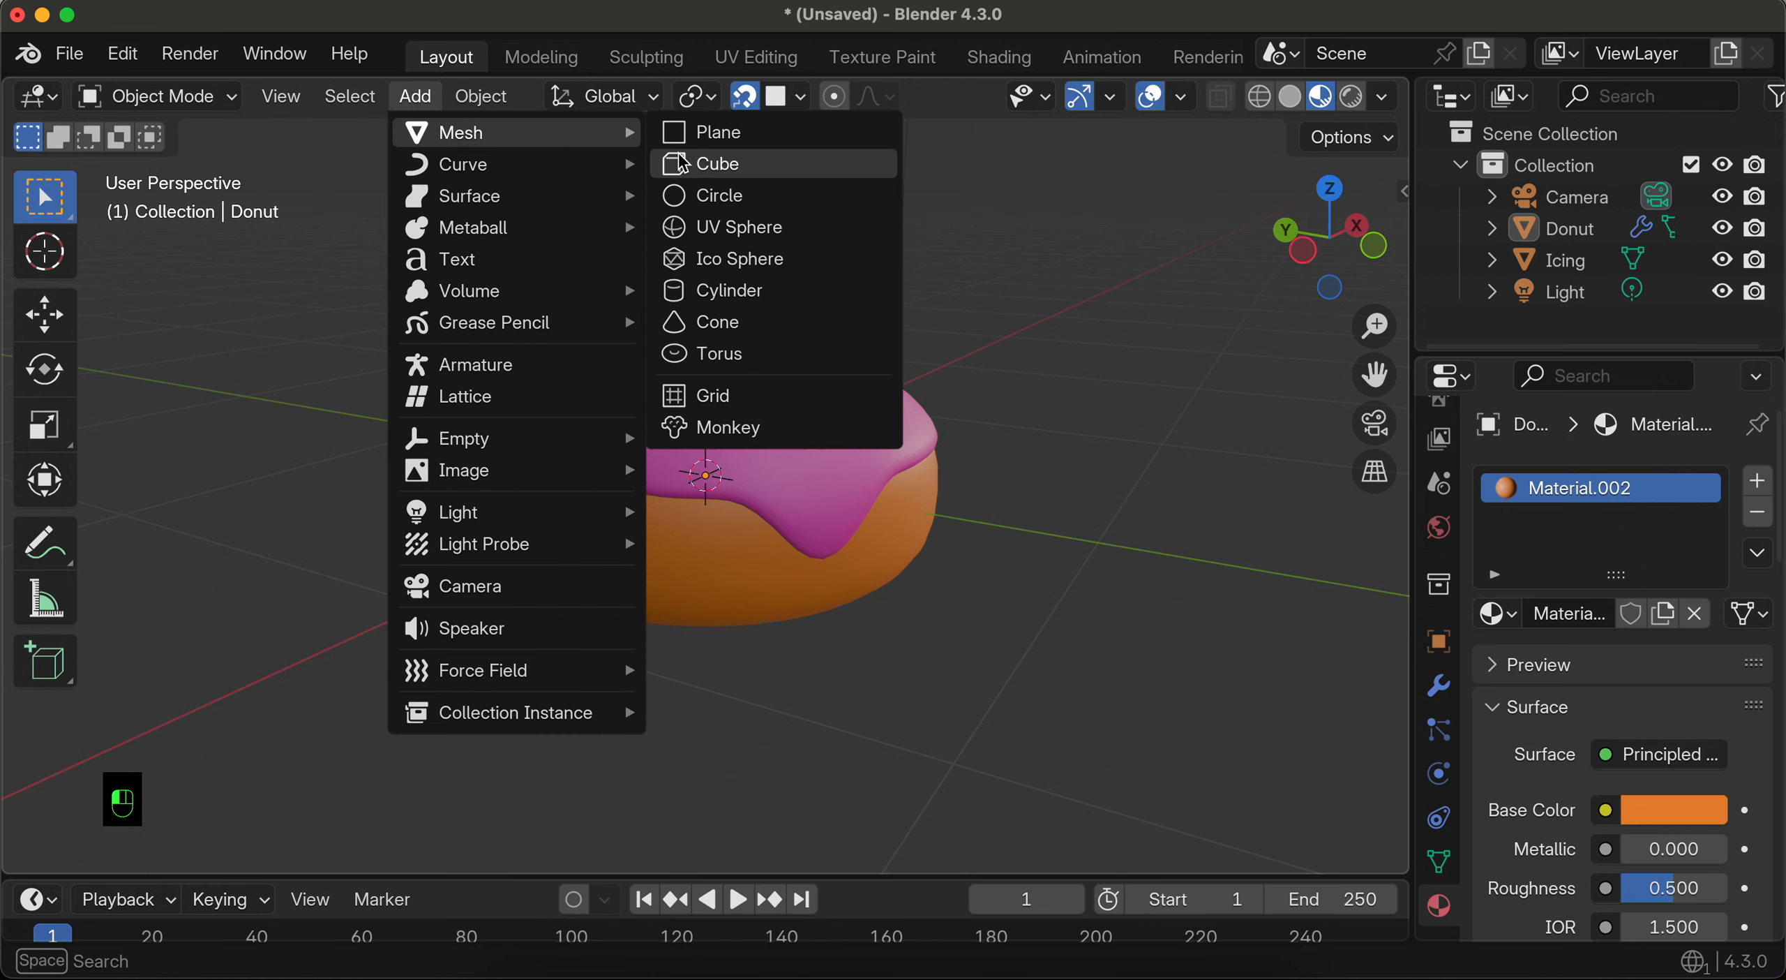
left_click(730, 229)
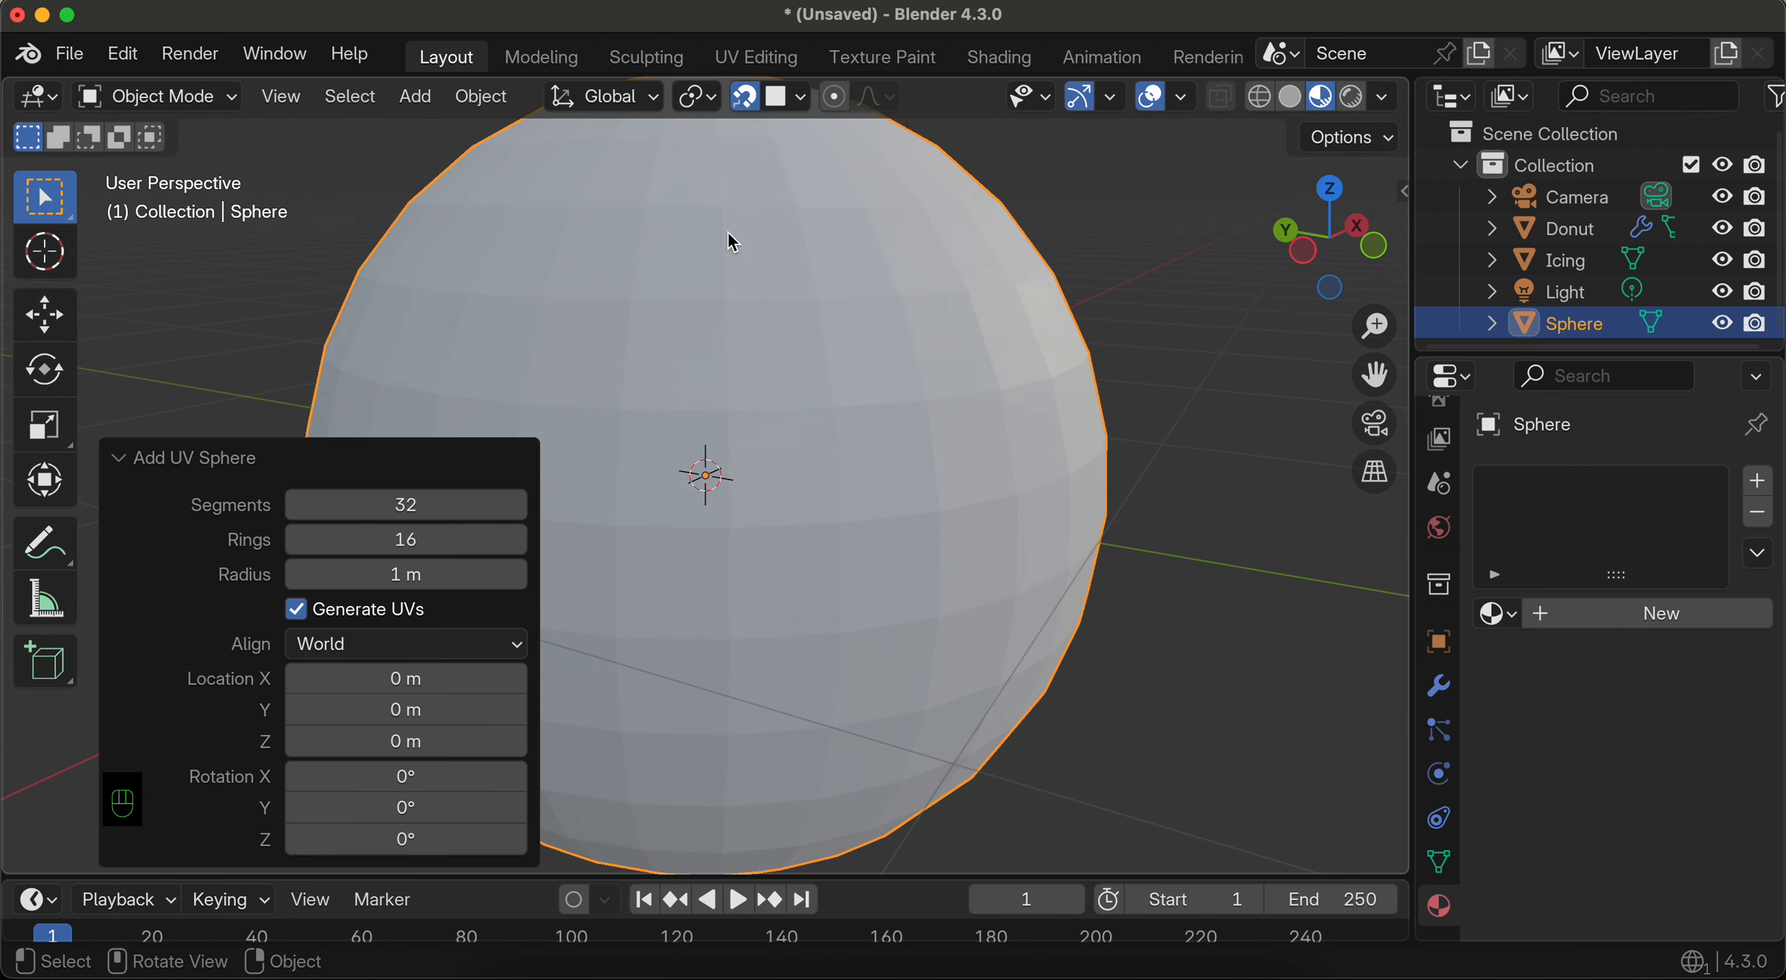
left_click(431, 505)
type("12")
key("Return")
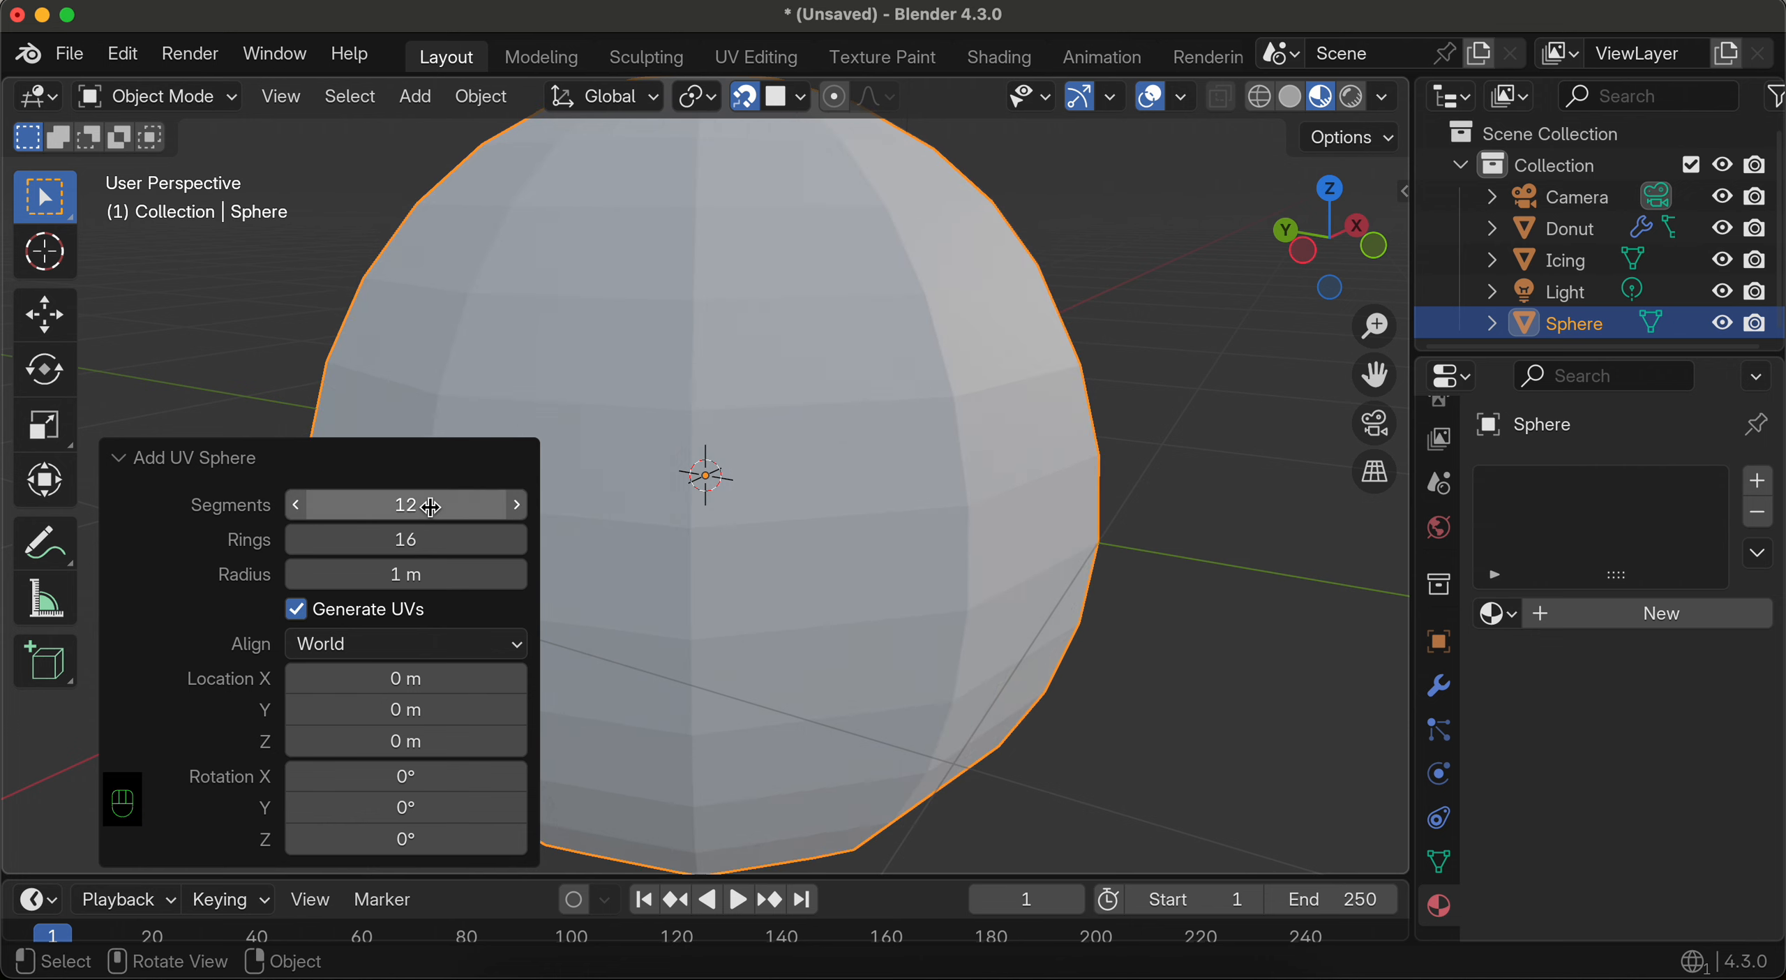
left_click(420, 545)
type("8")
key("Return")
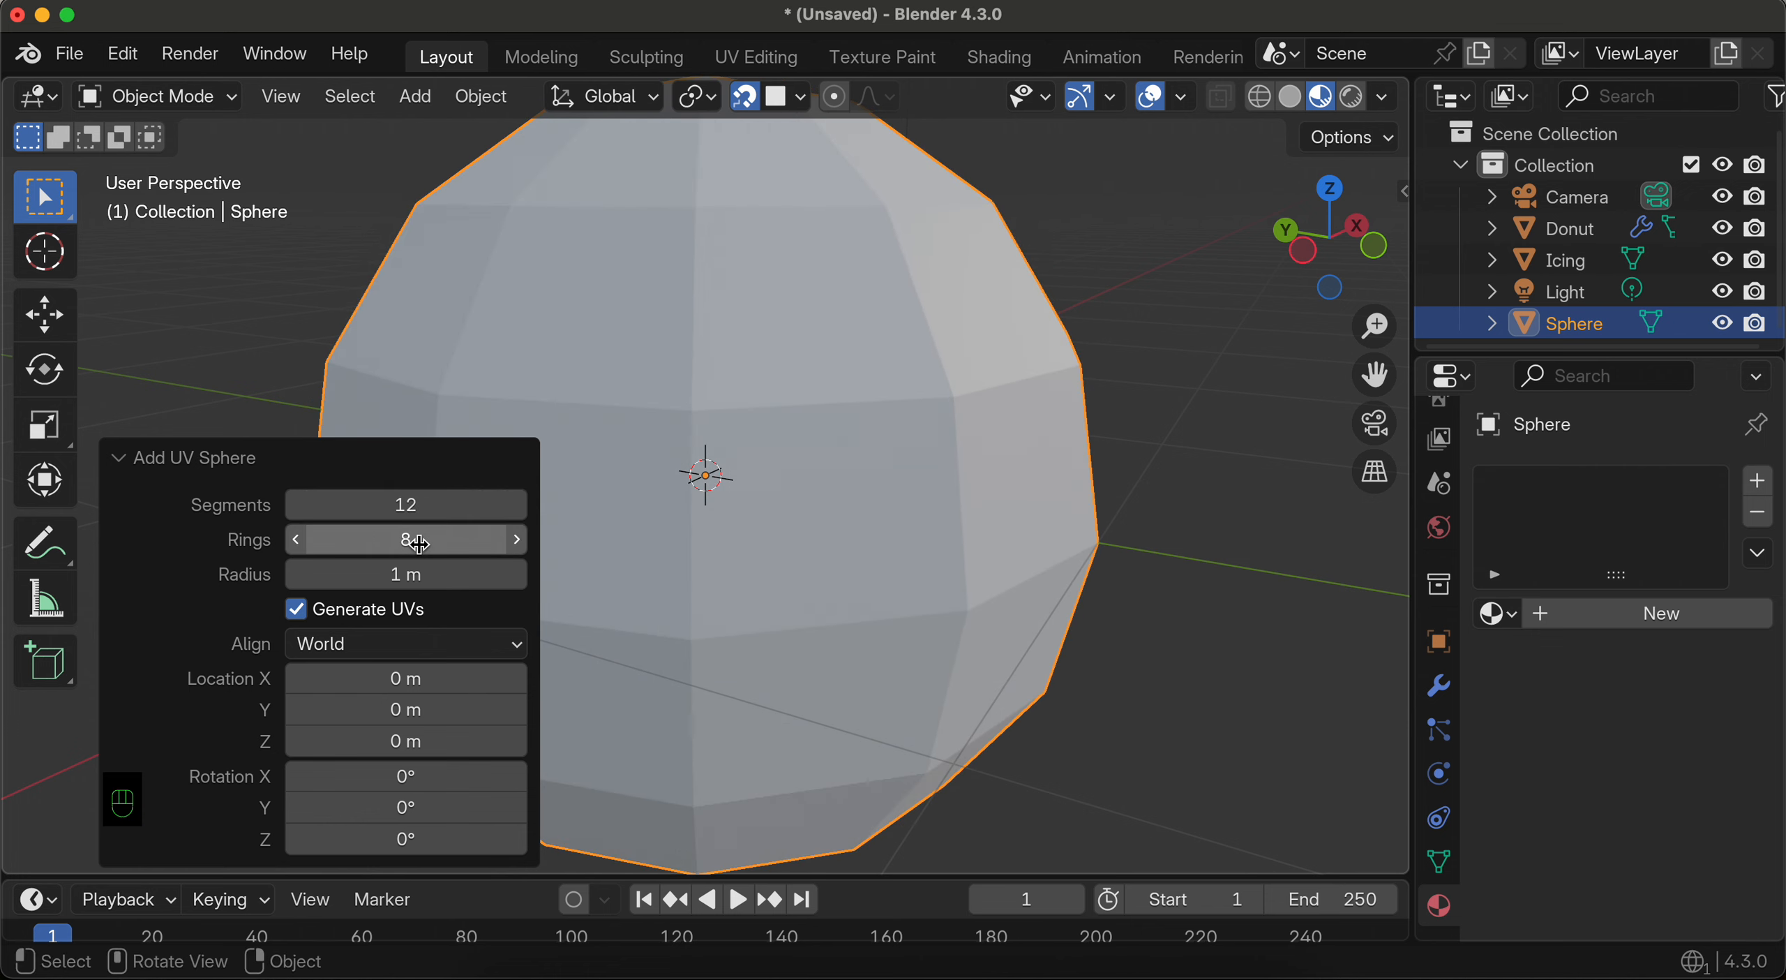
Step: Set the new UV sphere's radius to 0.01 m
left_click(428, 578)
type("0.")
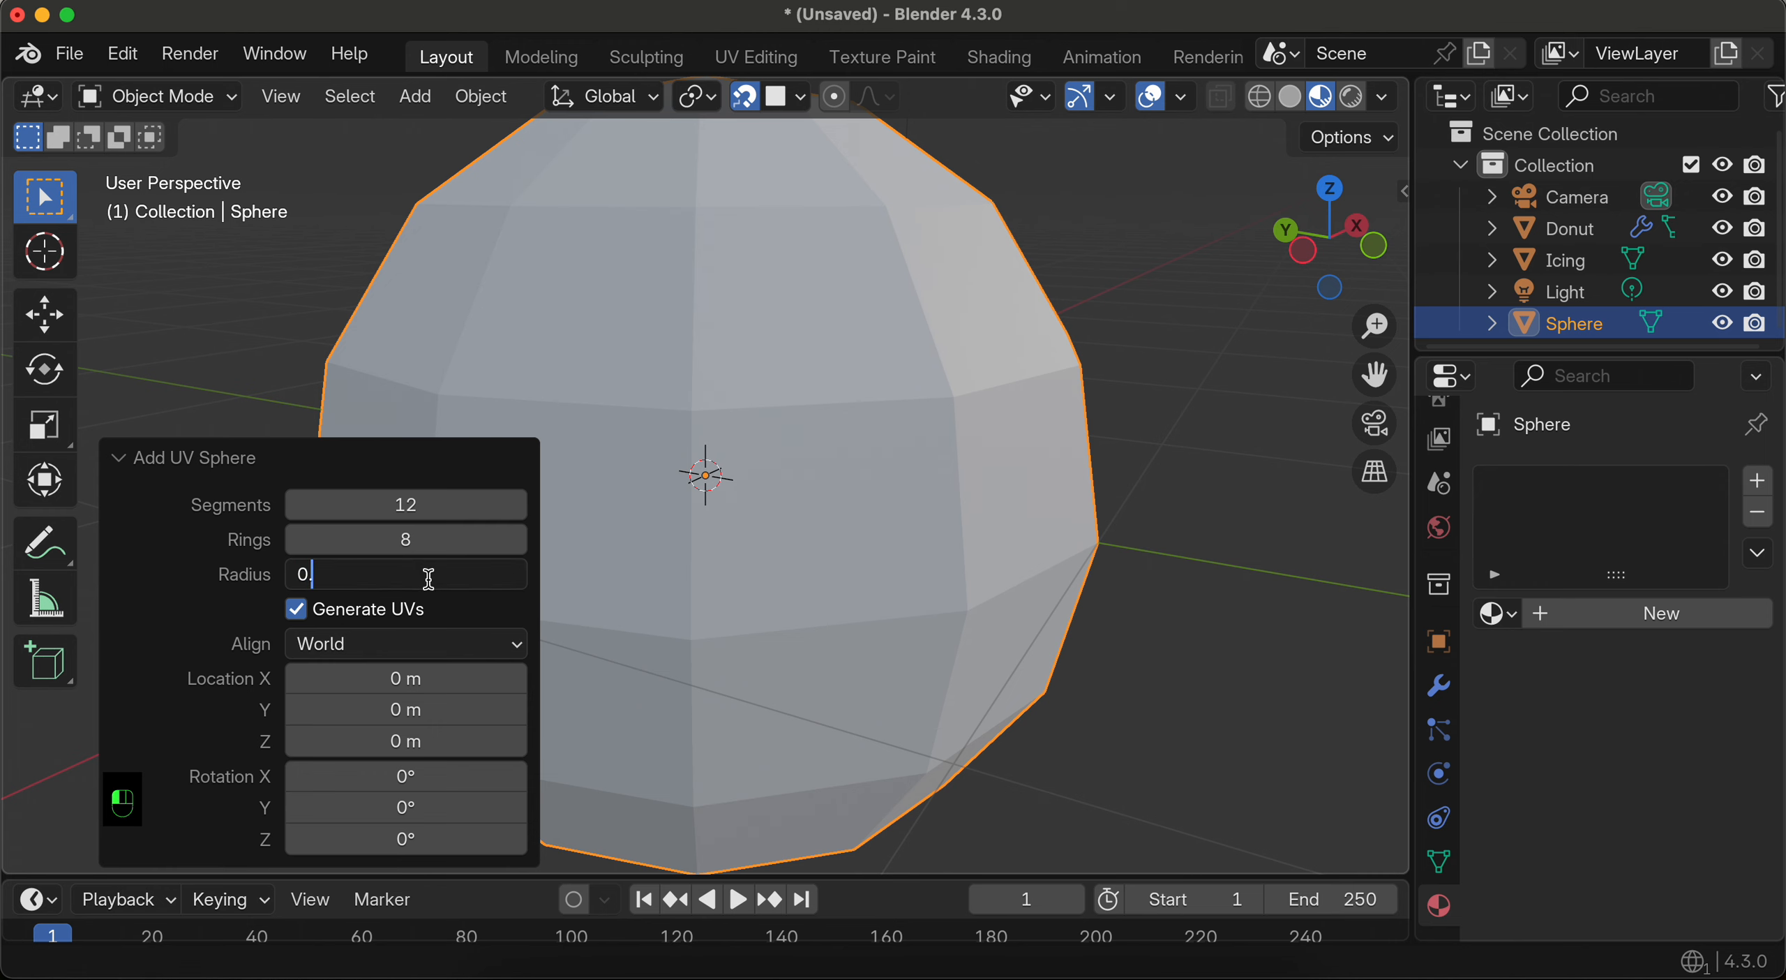
type("01")
key("Return")
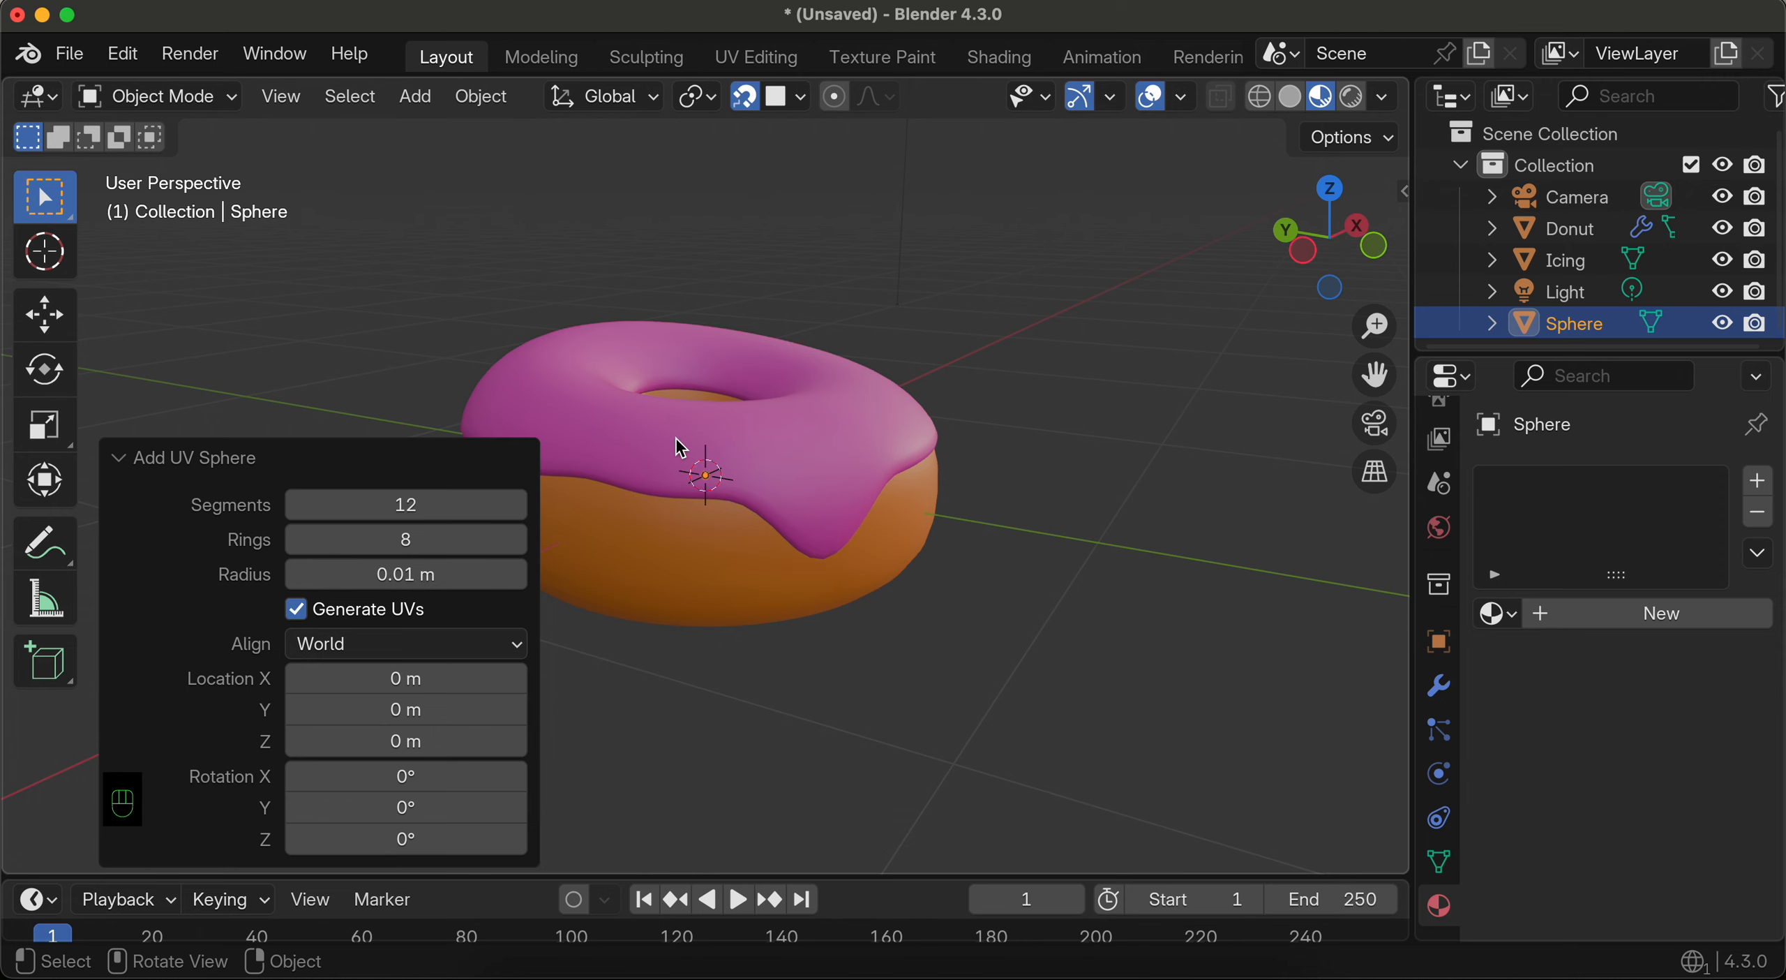
Step: Create a new Geometry Nodes tree on the Icing in the Geometry Nodes workspace and enlarge the node editor area
left_click(829, 408)
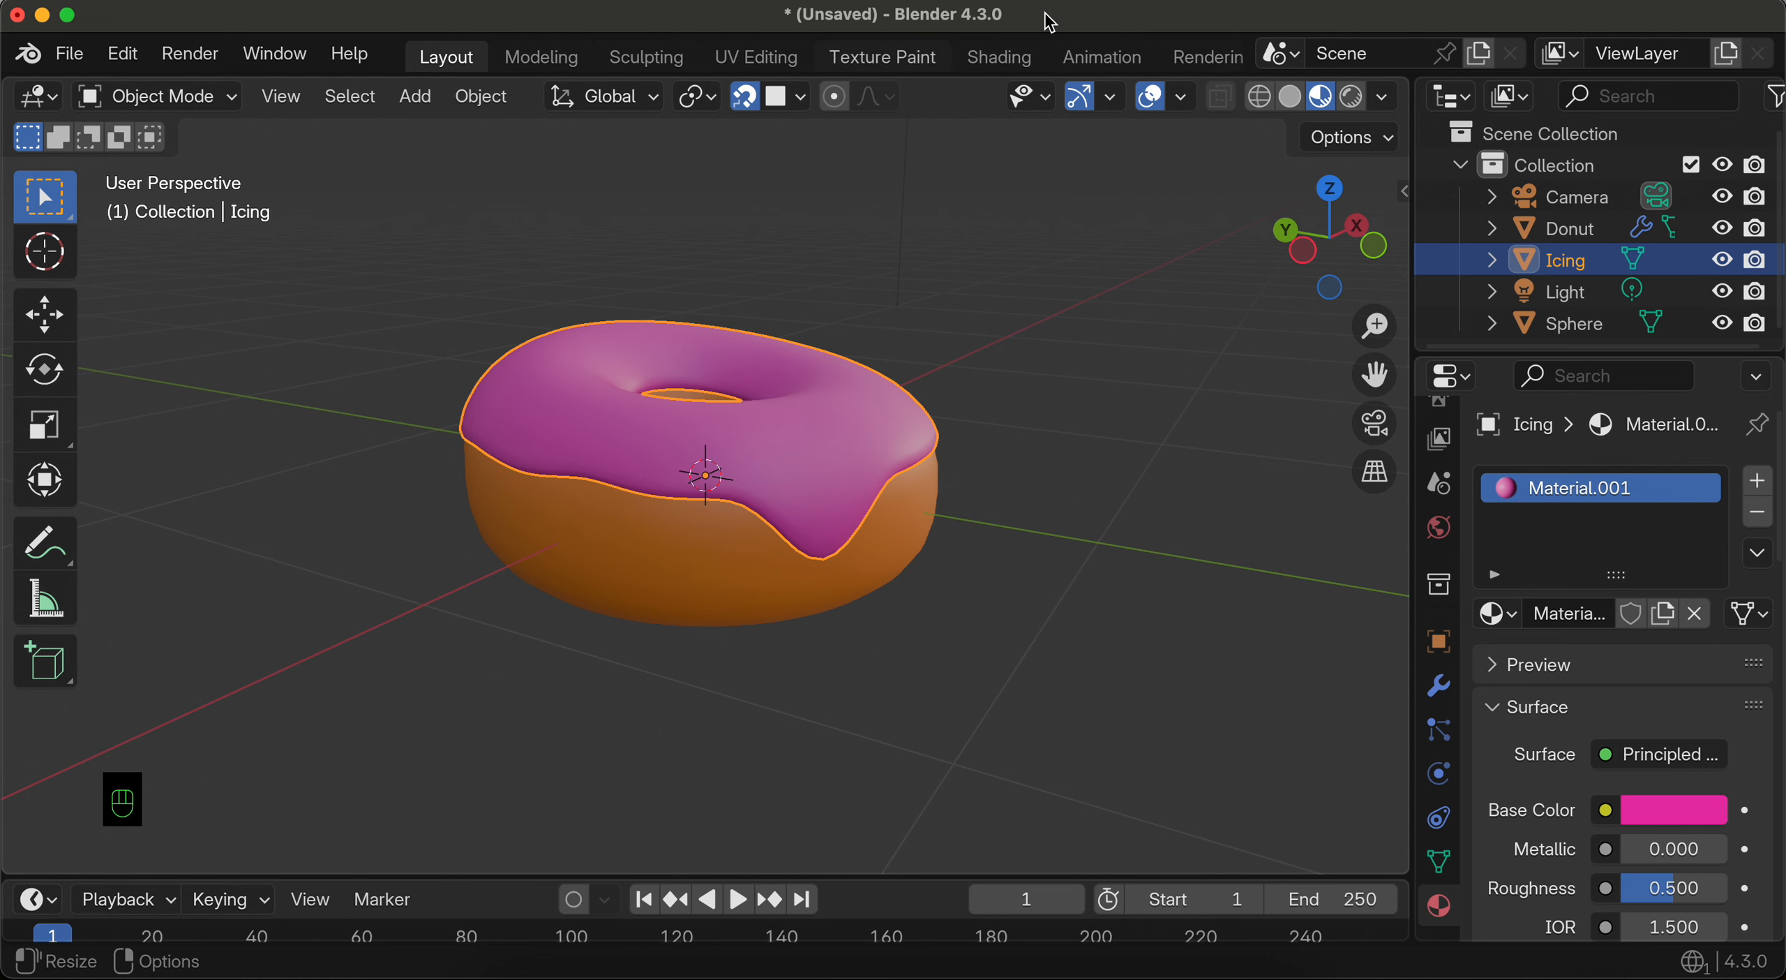
scroll(952, 76, "right", 3)
scroll(952, 76, "right", 3)
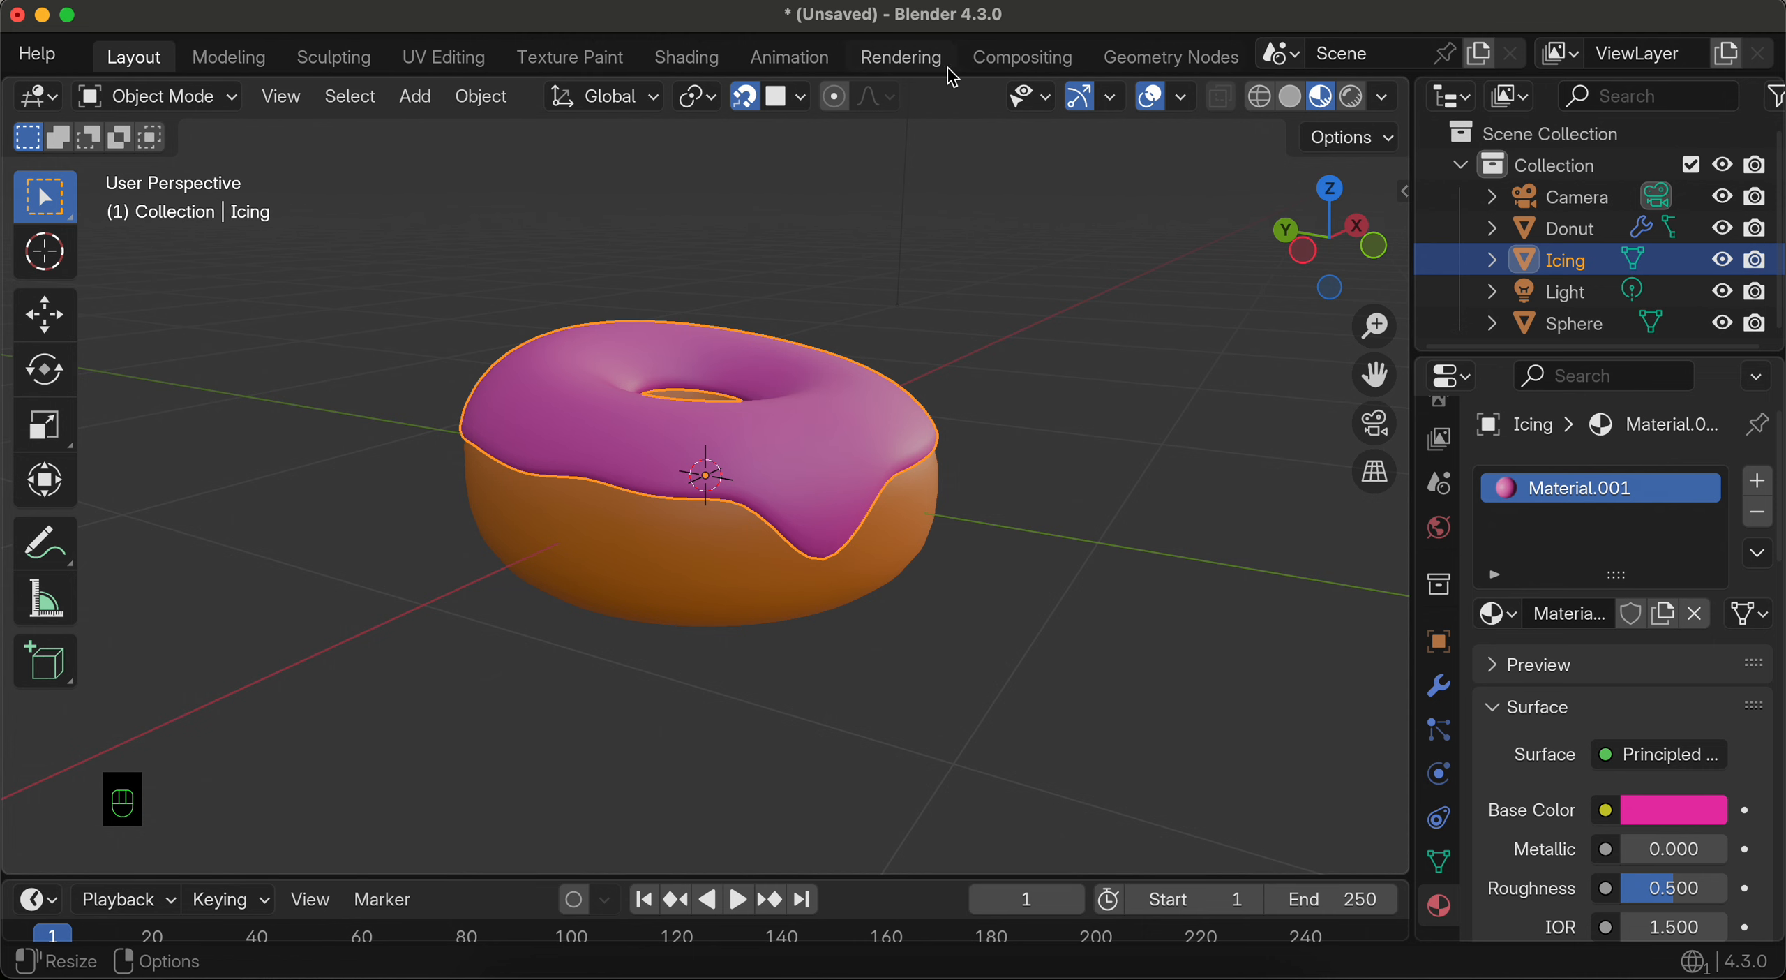
left_click(1192, 62)
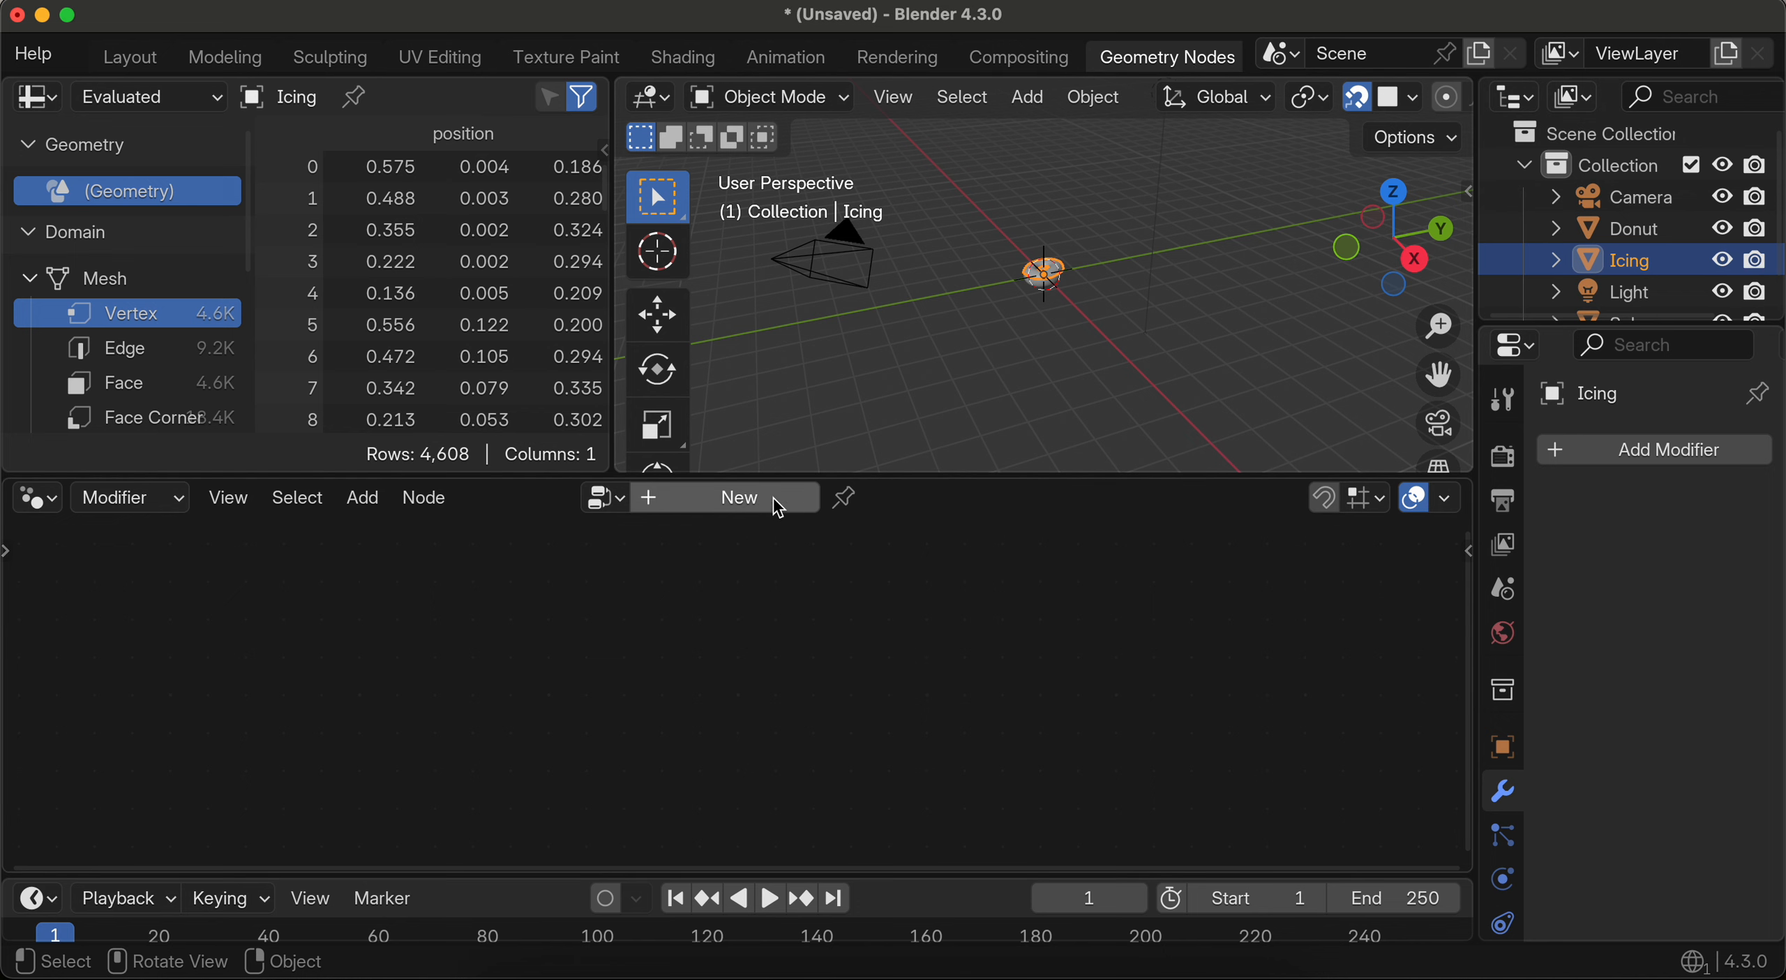
left_click(742, 498)
left_click_drag(614, 240, 74, 230)
left_click_drag(518, 474, 571, 182)
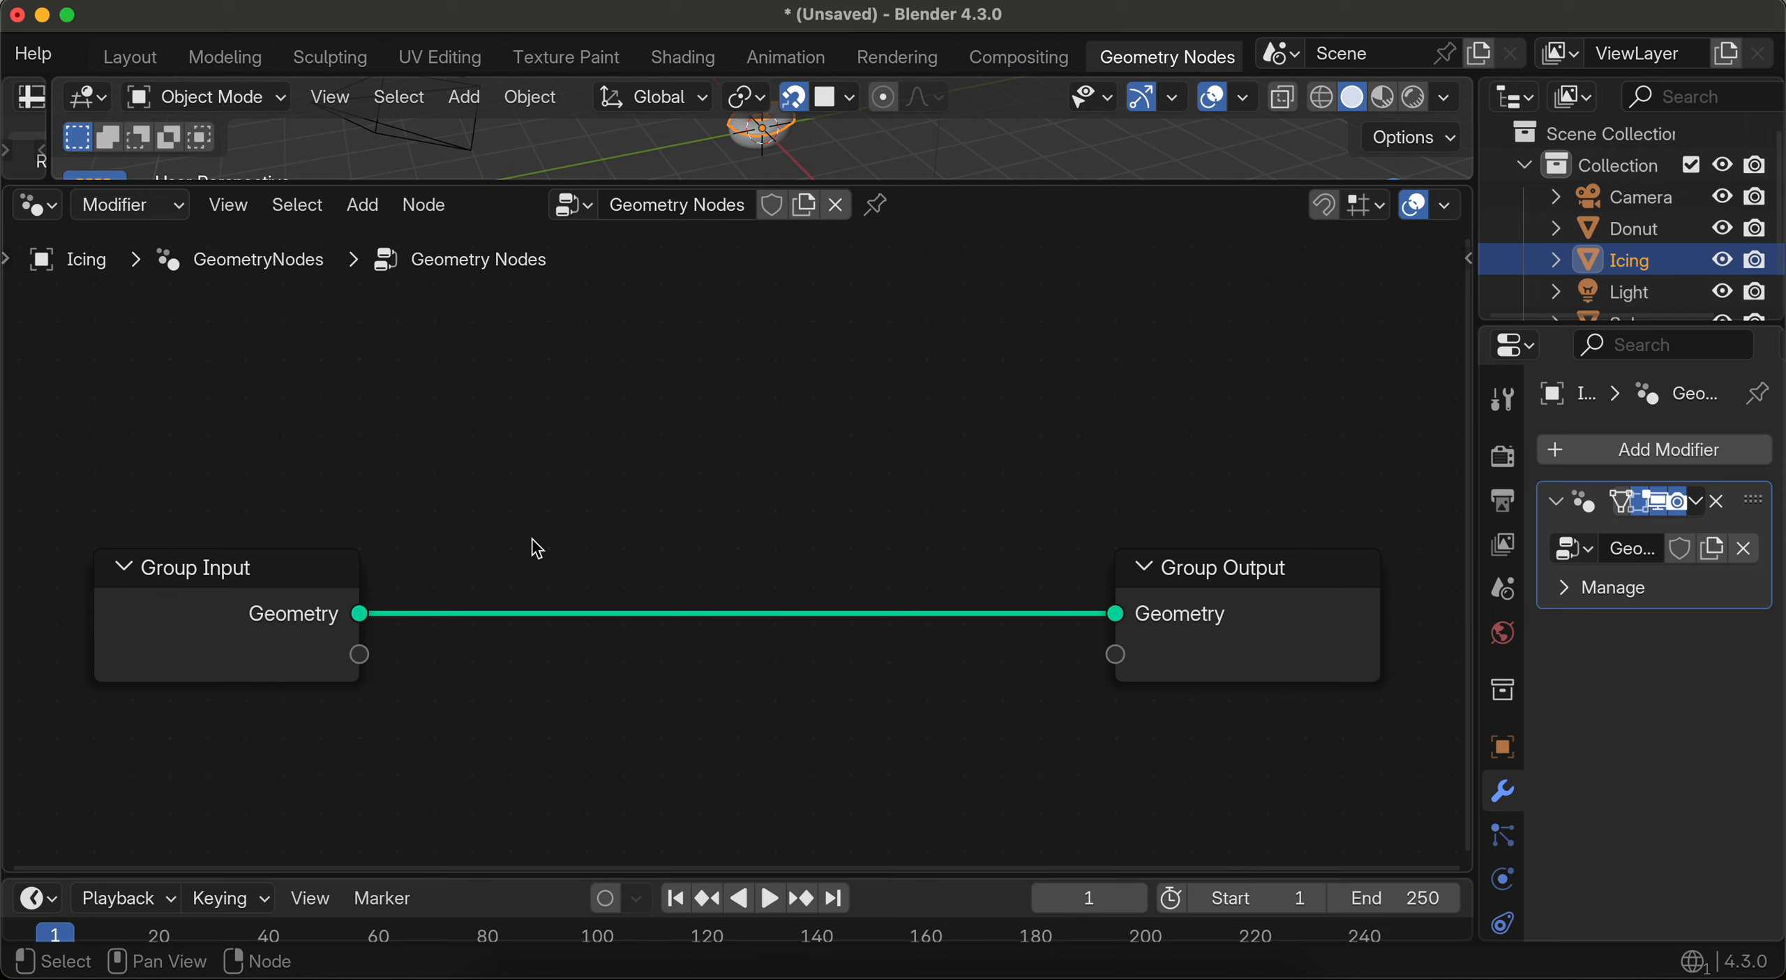
Step: Add a Distribute Points on Faces node and connect the Group Input geometry to its Mesh input
left_click(360, 206)
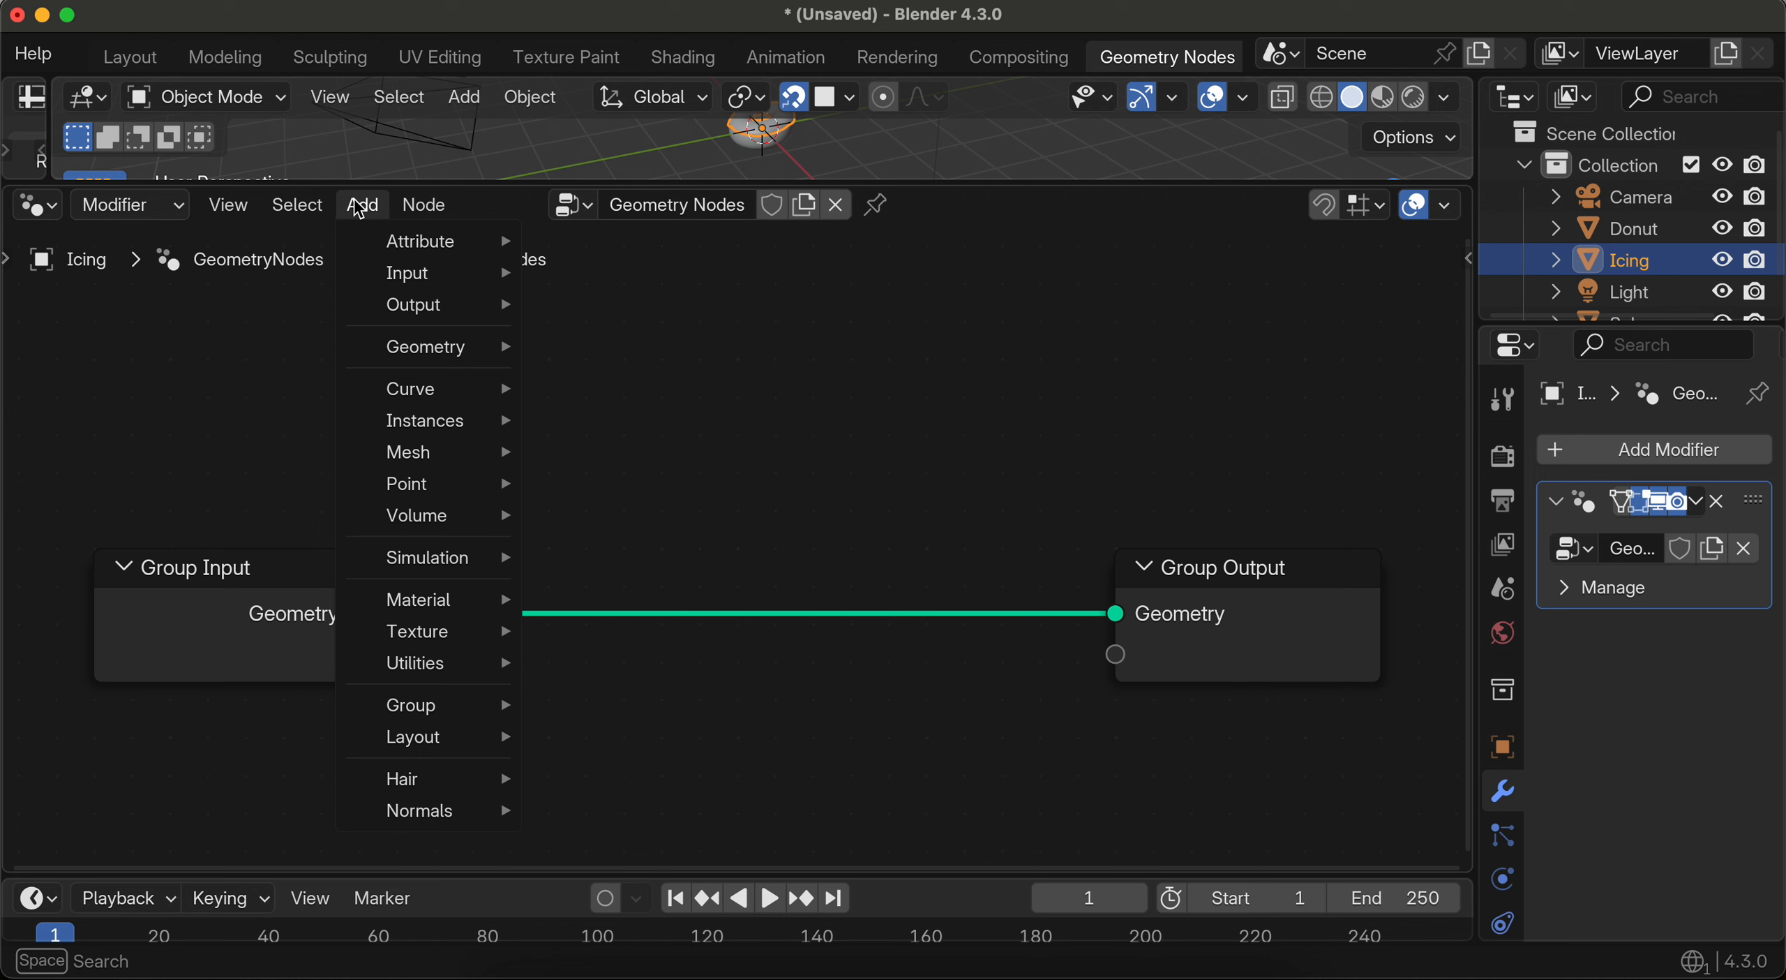
type("distribute")
key("Return")
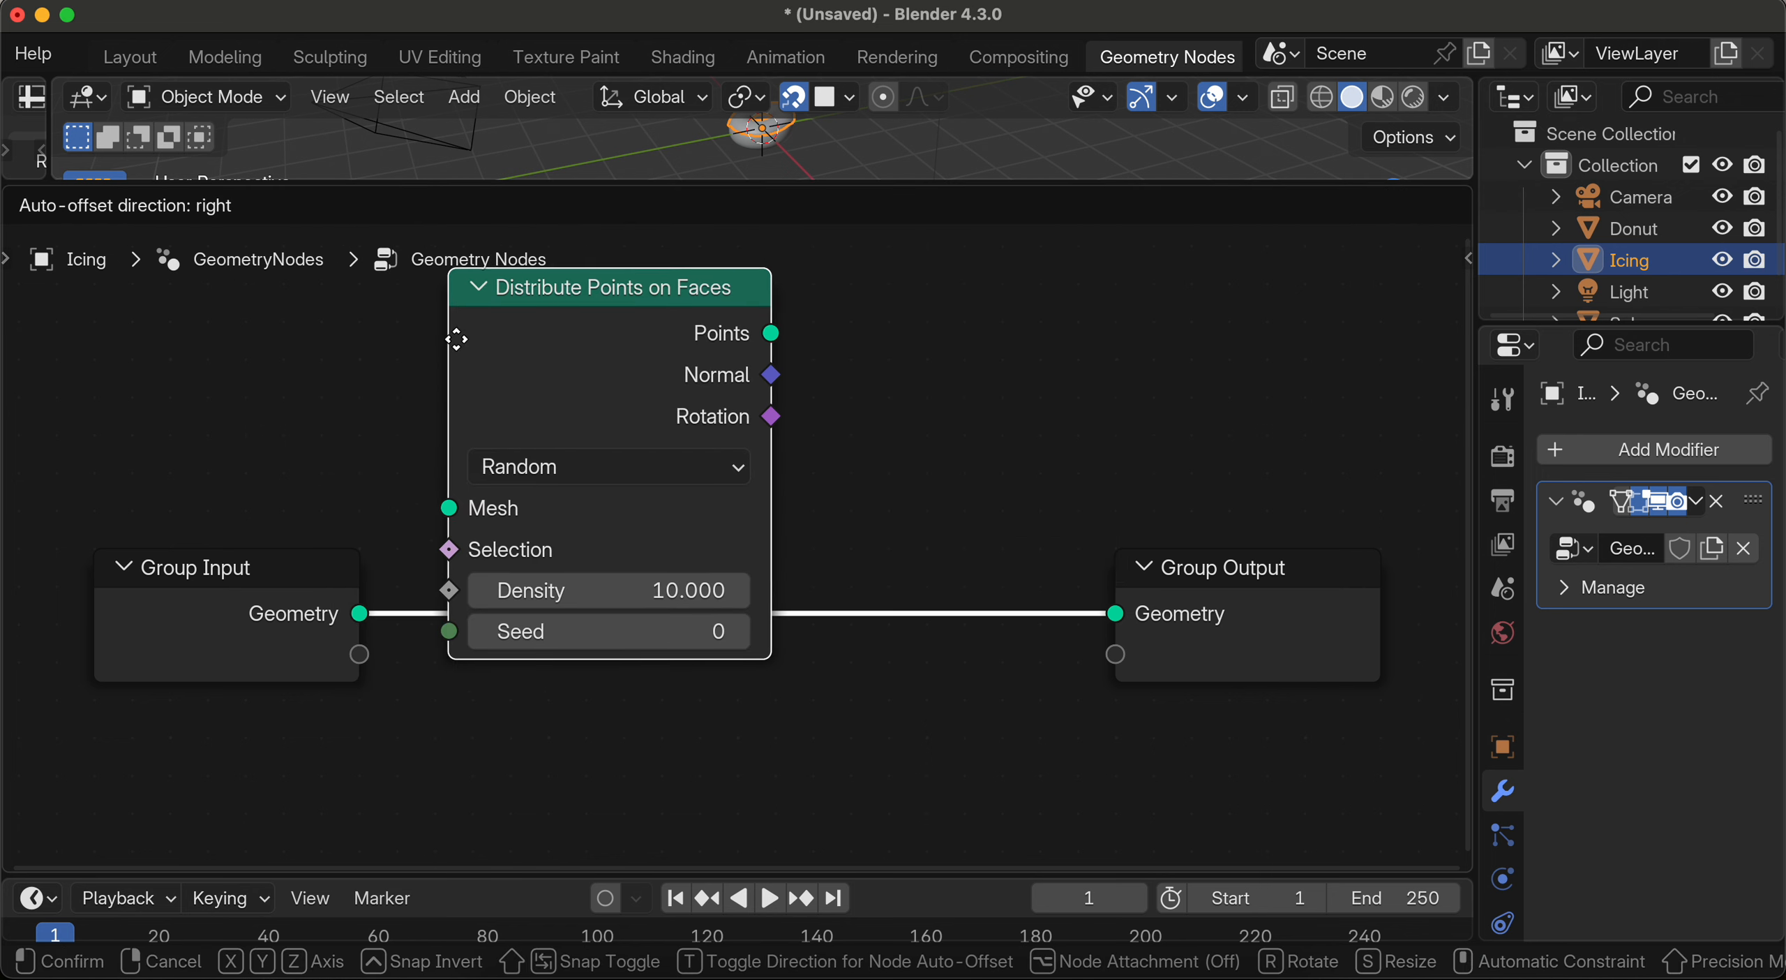
left_click(411, 655)
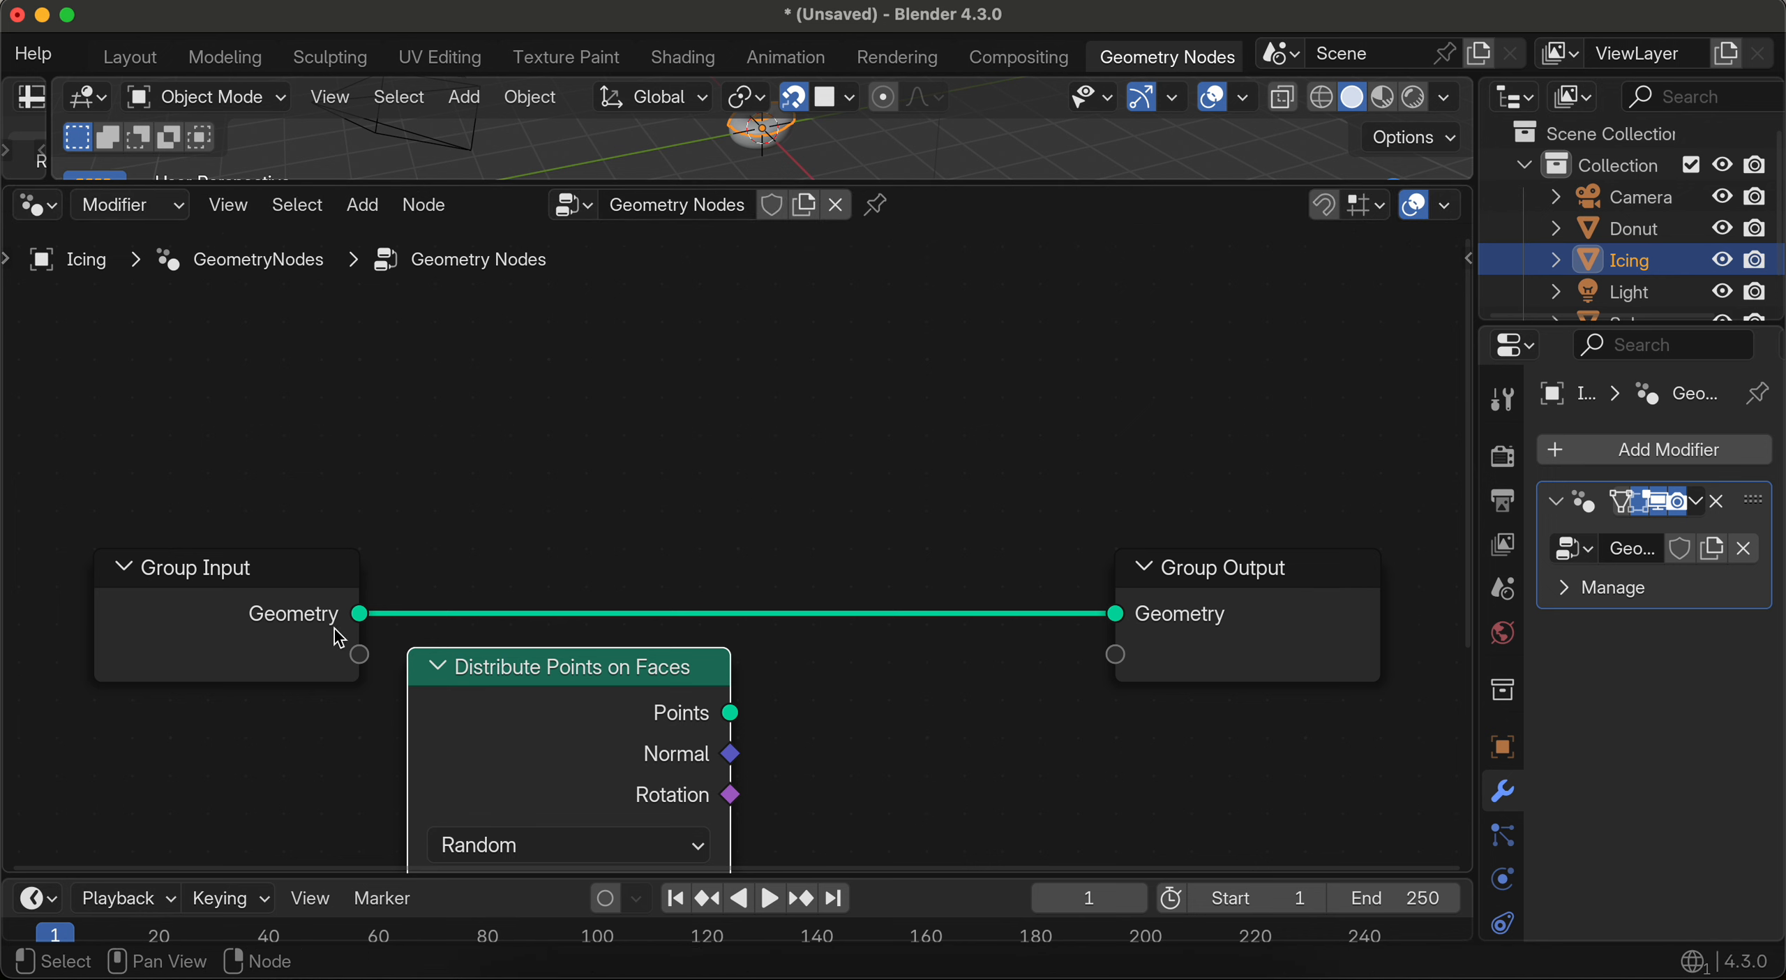
scroll(362, 621, "down", 5)
left_click_drag(370, 489, 418, 761)
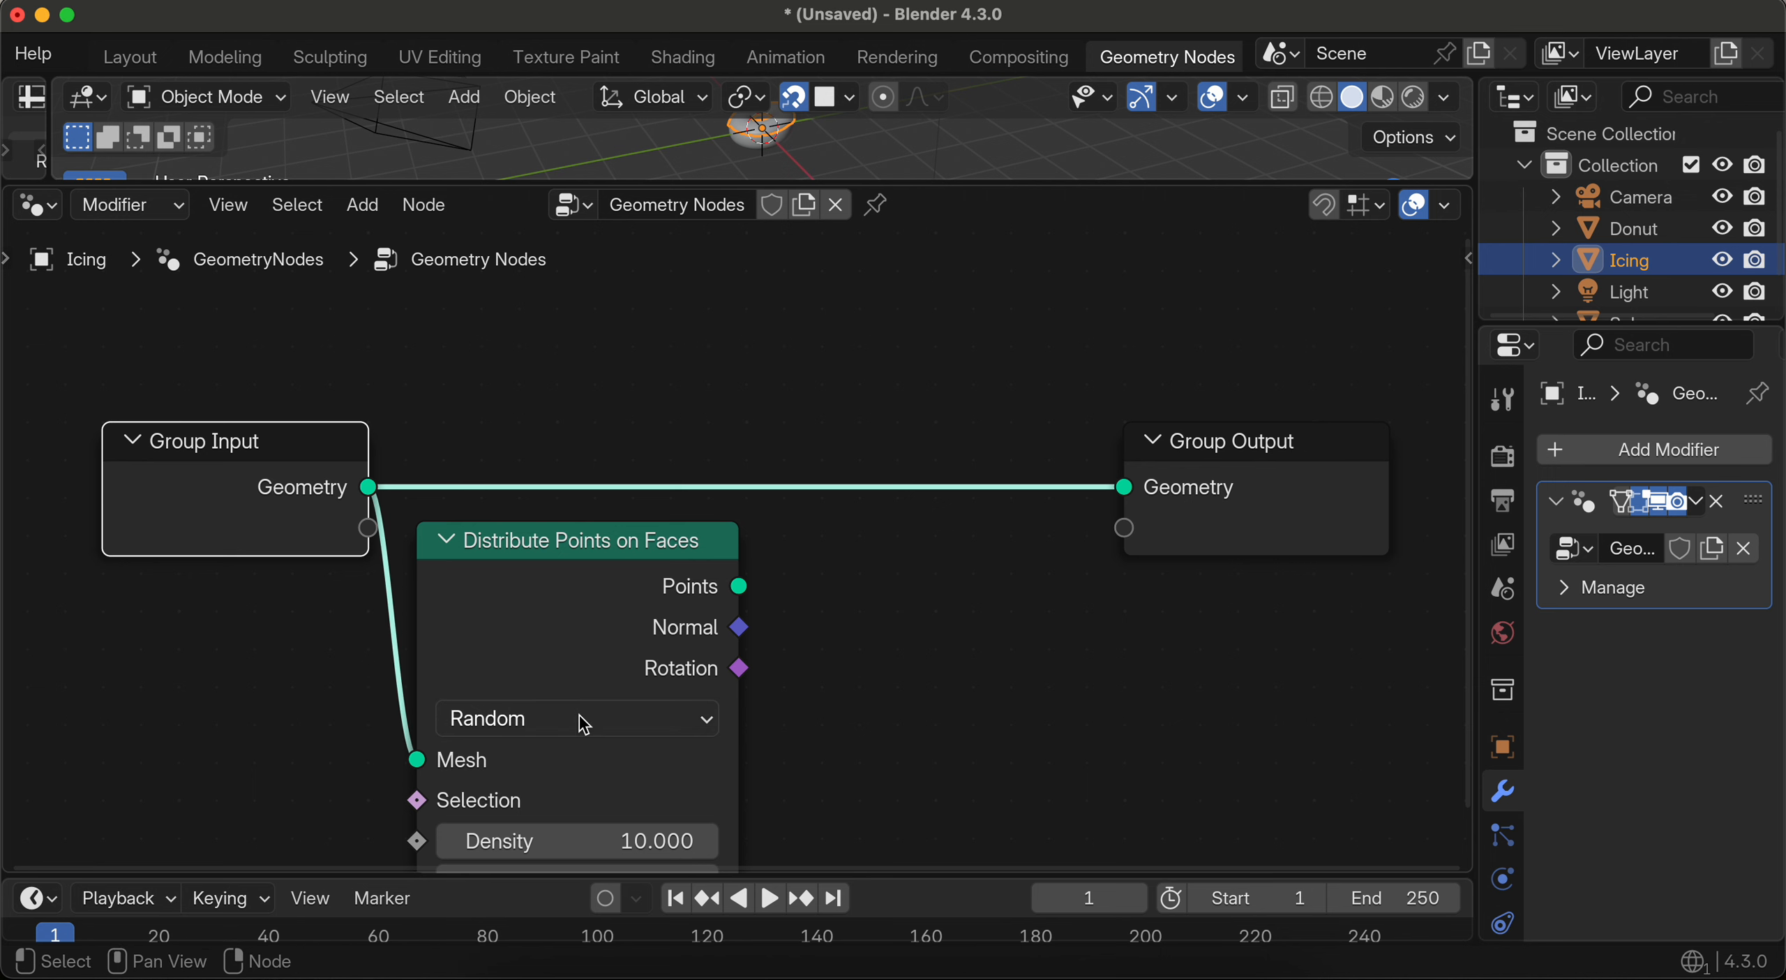
Step: Set the point distribution to Poisson Disk with Distance Min 0.02 m and Density Max 200
scroll(581, 721, "down", 5)
left_click(565, 593)
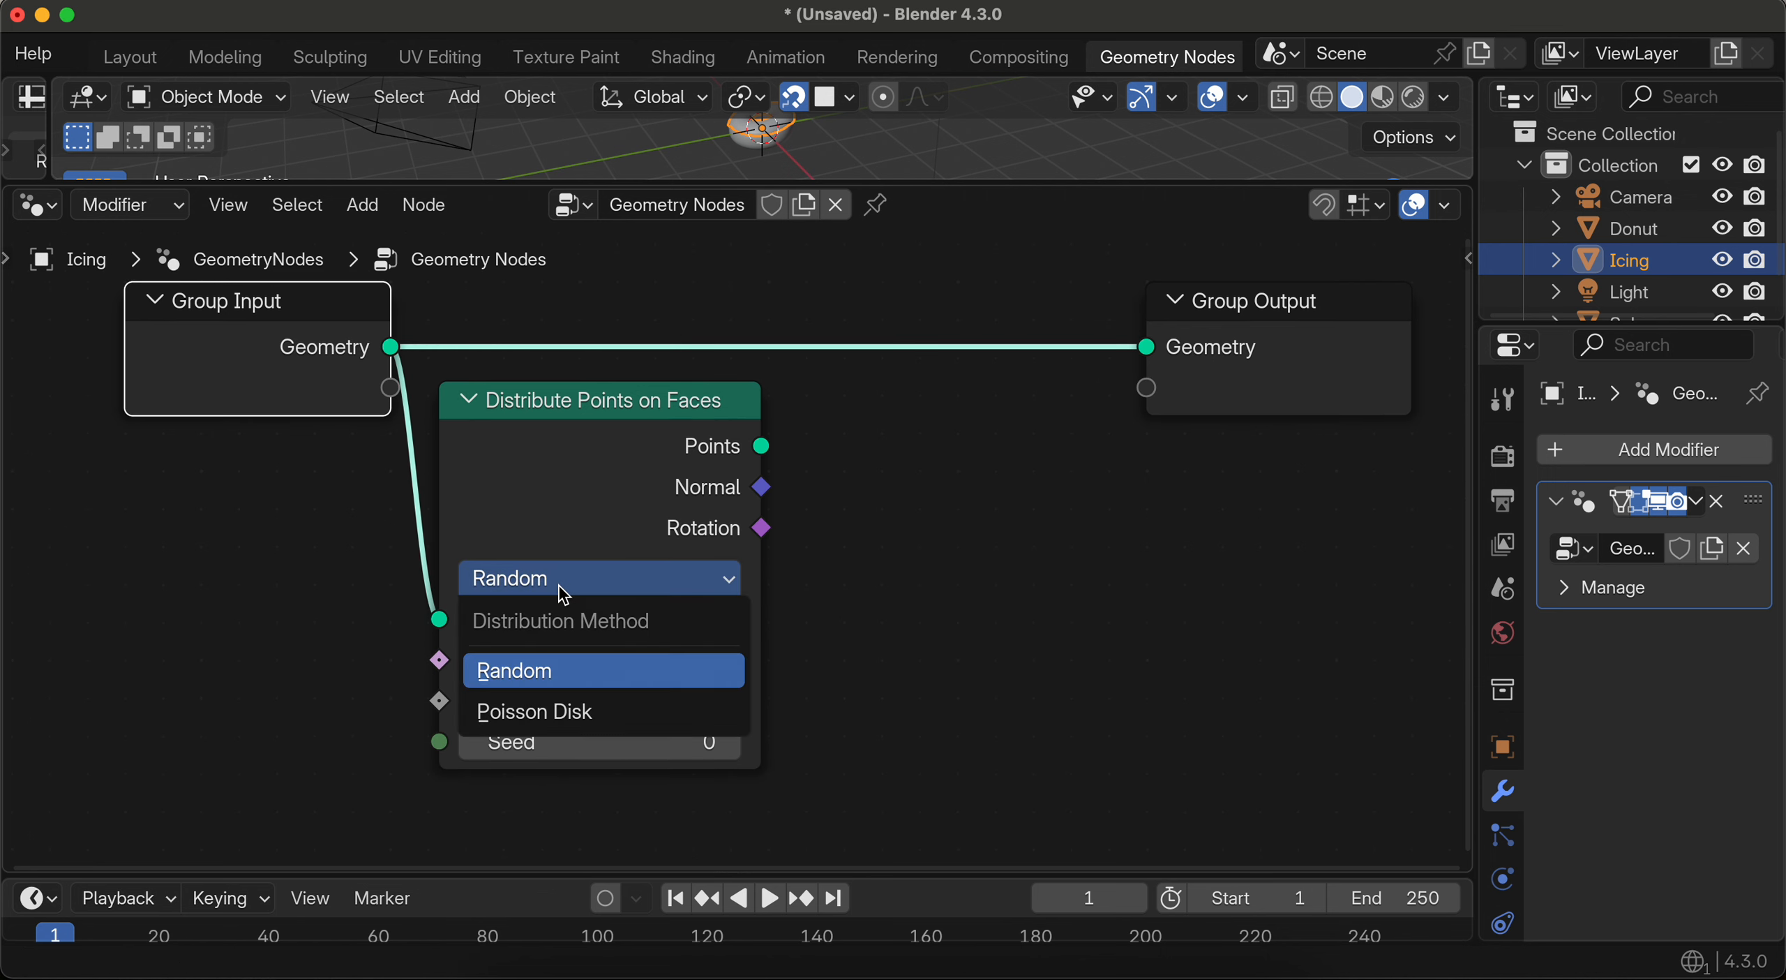
left_click(564, 714)
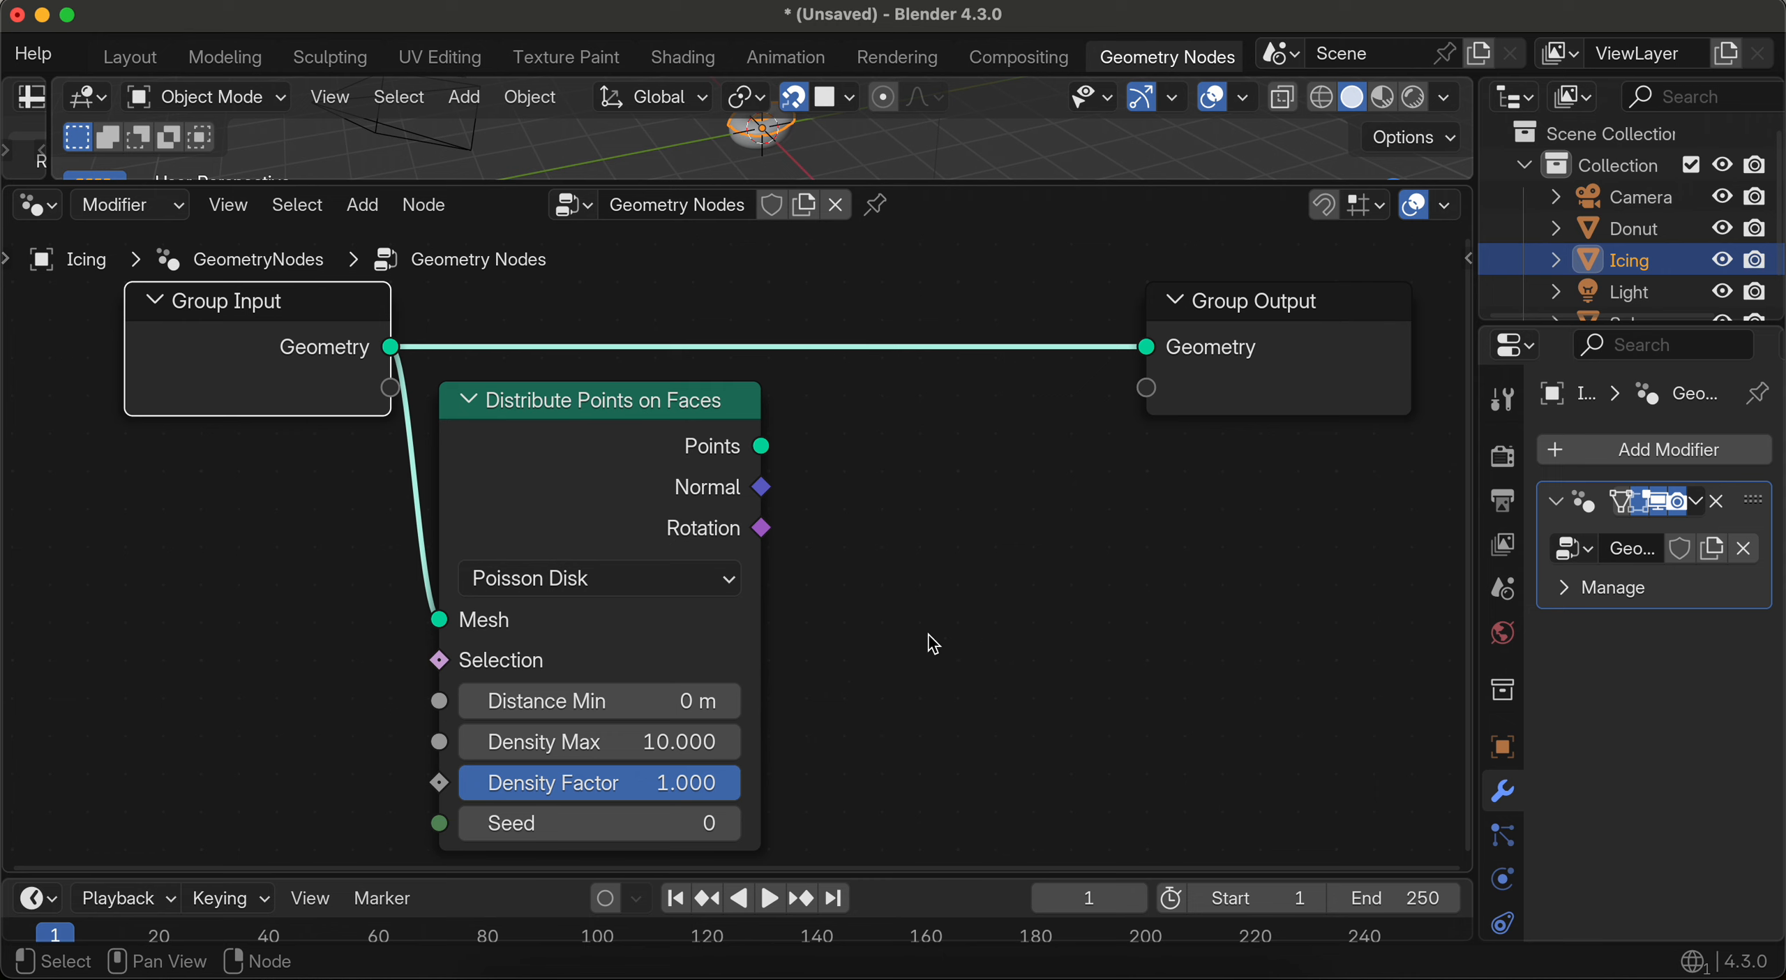
left_click(677, 698)
type("0.02")
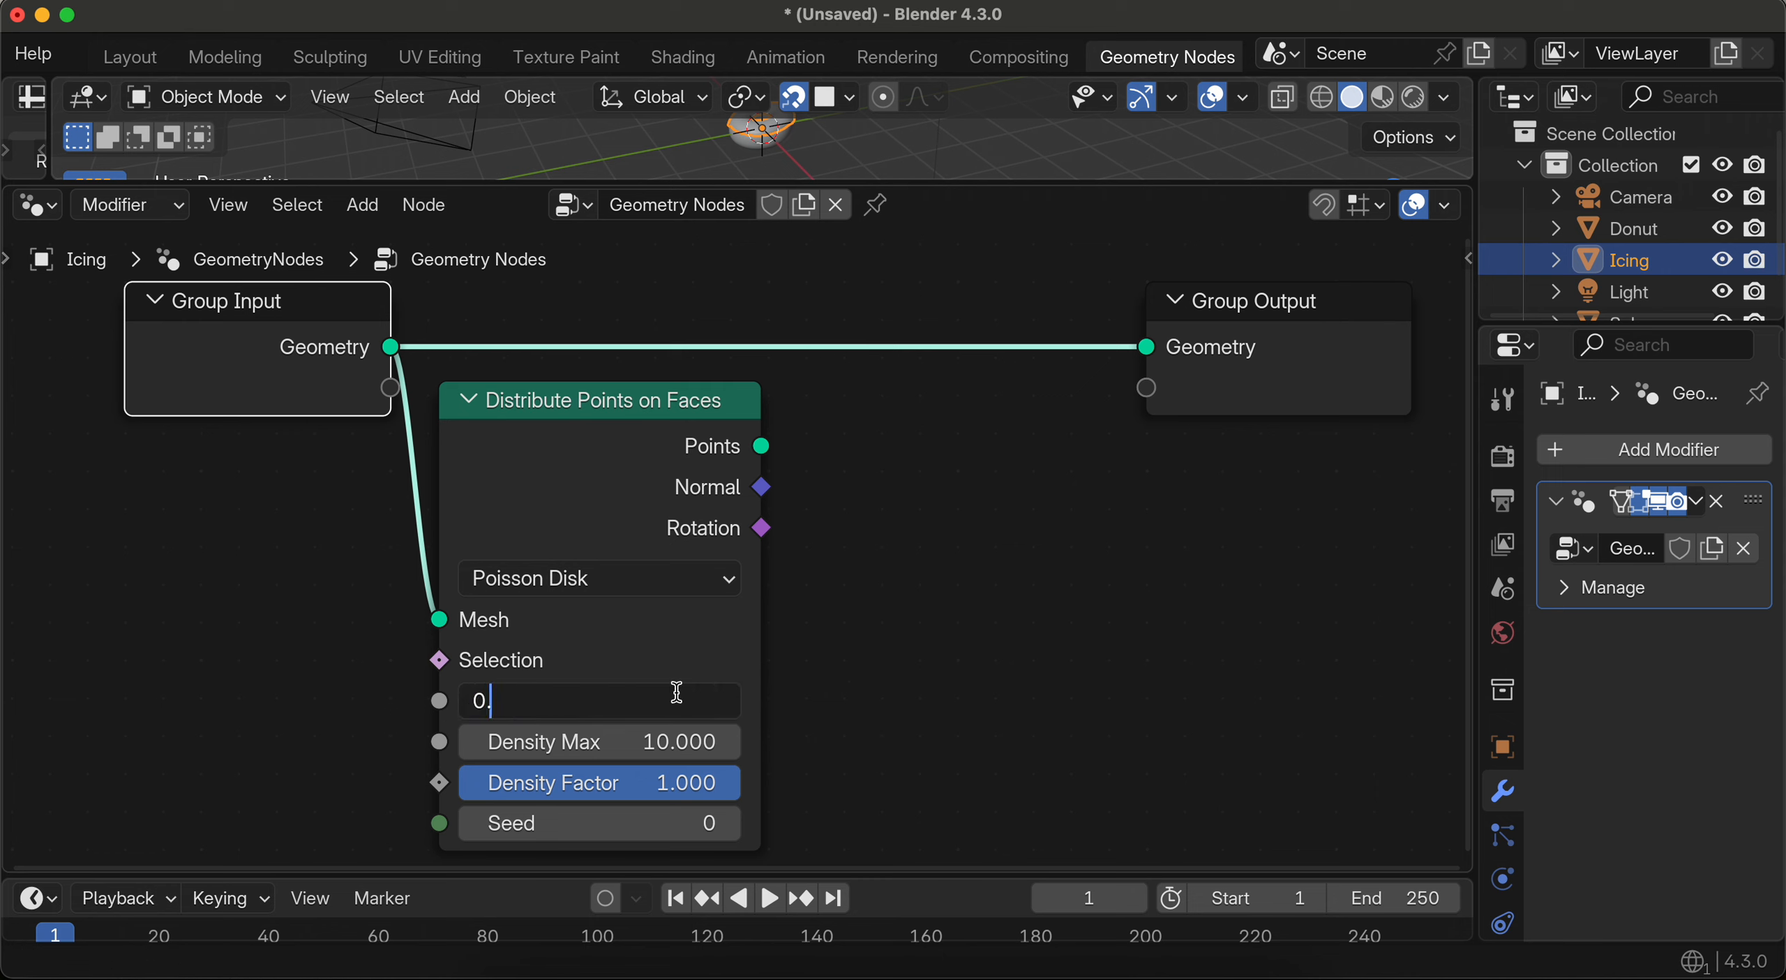
key("Return")
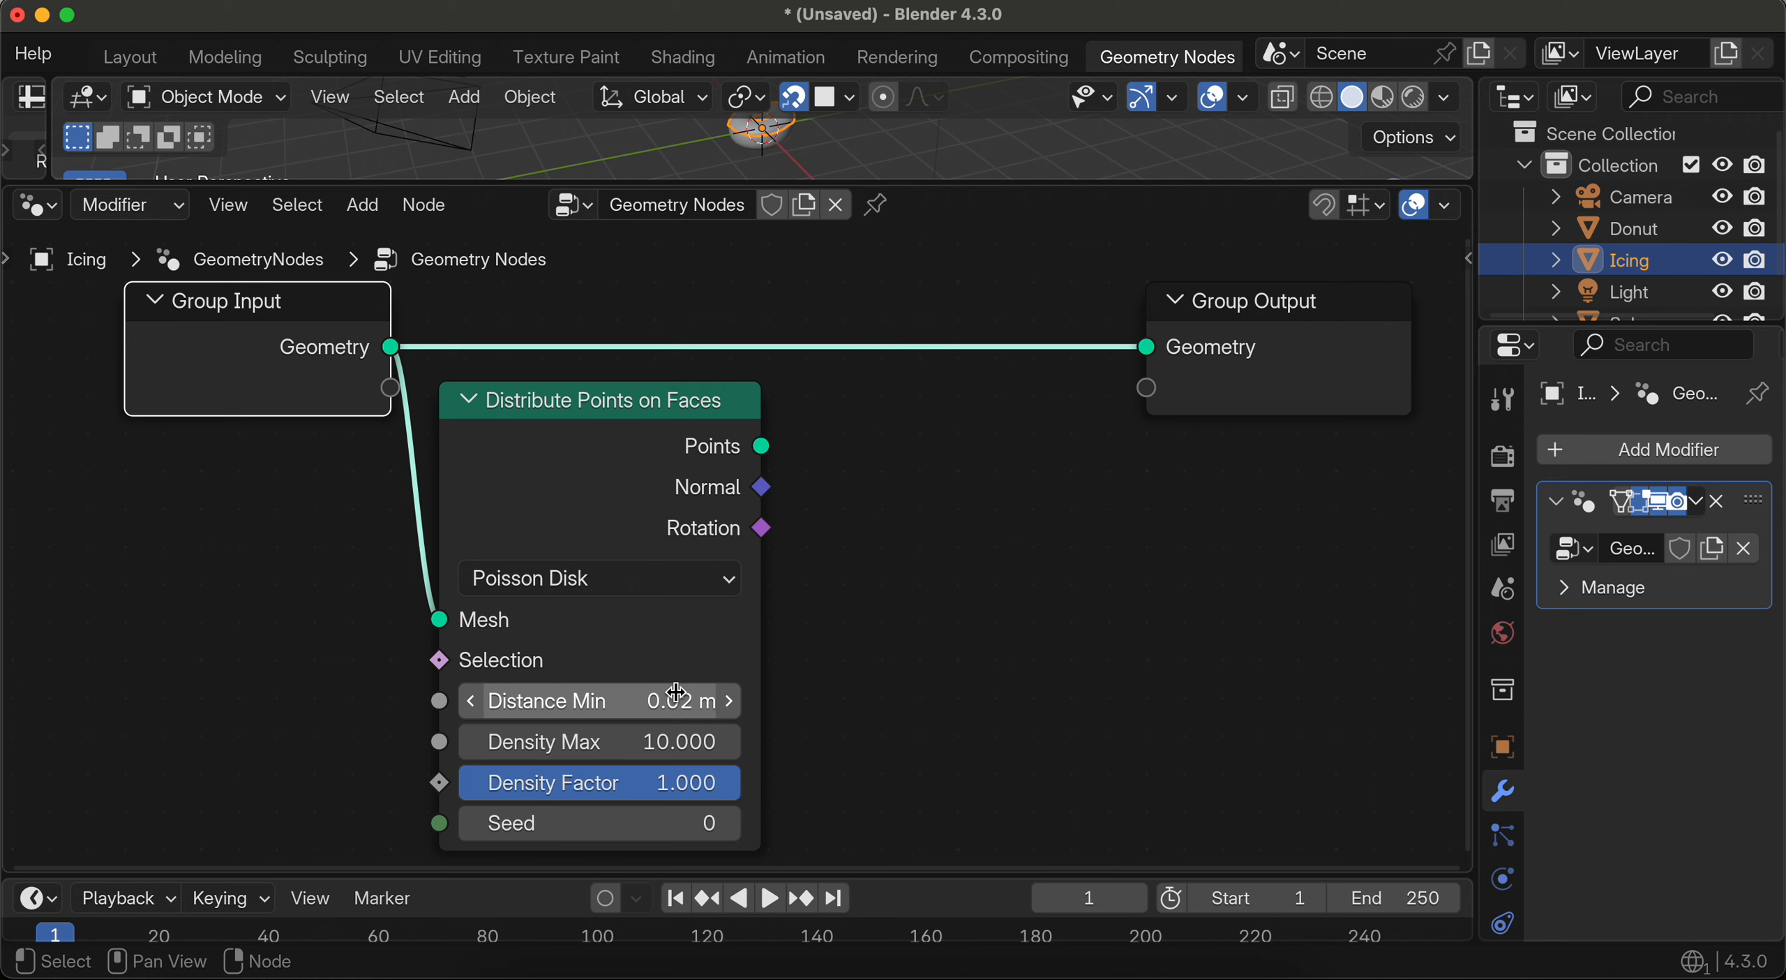
left_click(604, 741)
type("200")
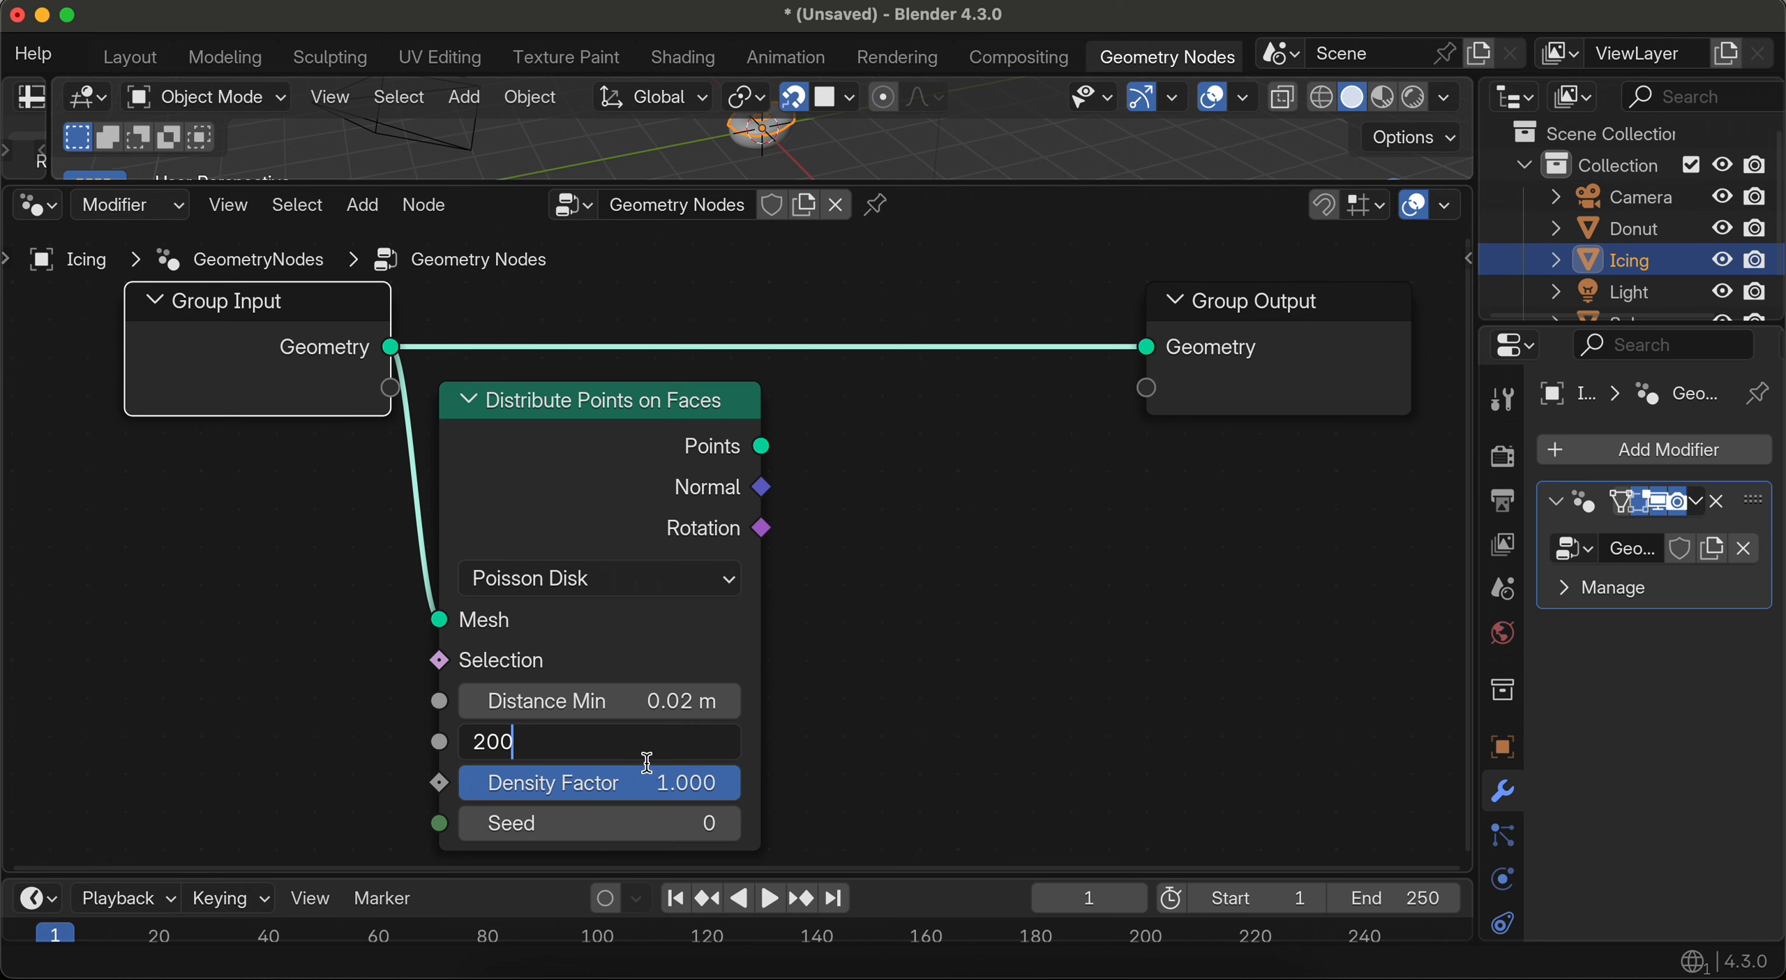
key("Return")
Step: Add an Instance on Points node beside Distribute Points on Faces and feed it the distributed Points
scroll(784, 732, "down", 1)
scroll(784, 732, "down", 2)
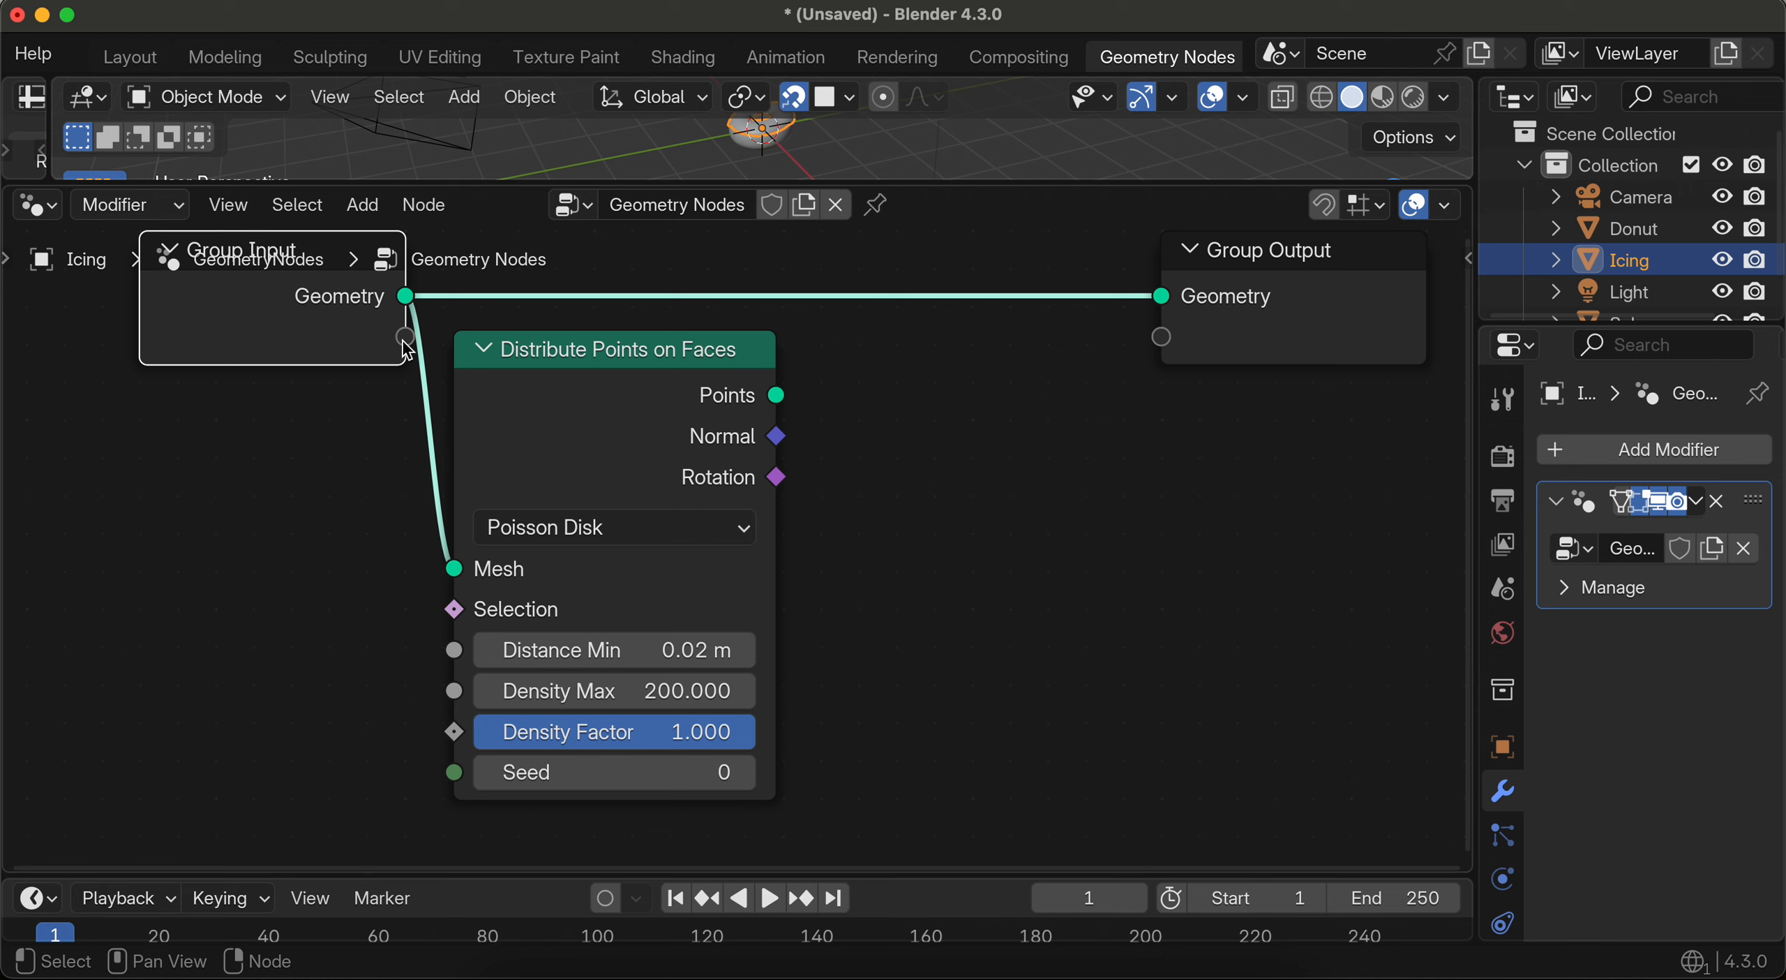
left_click(363, 205)
type("inst")
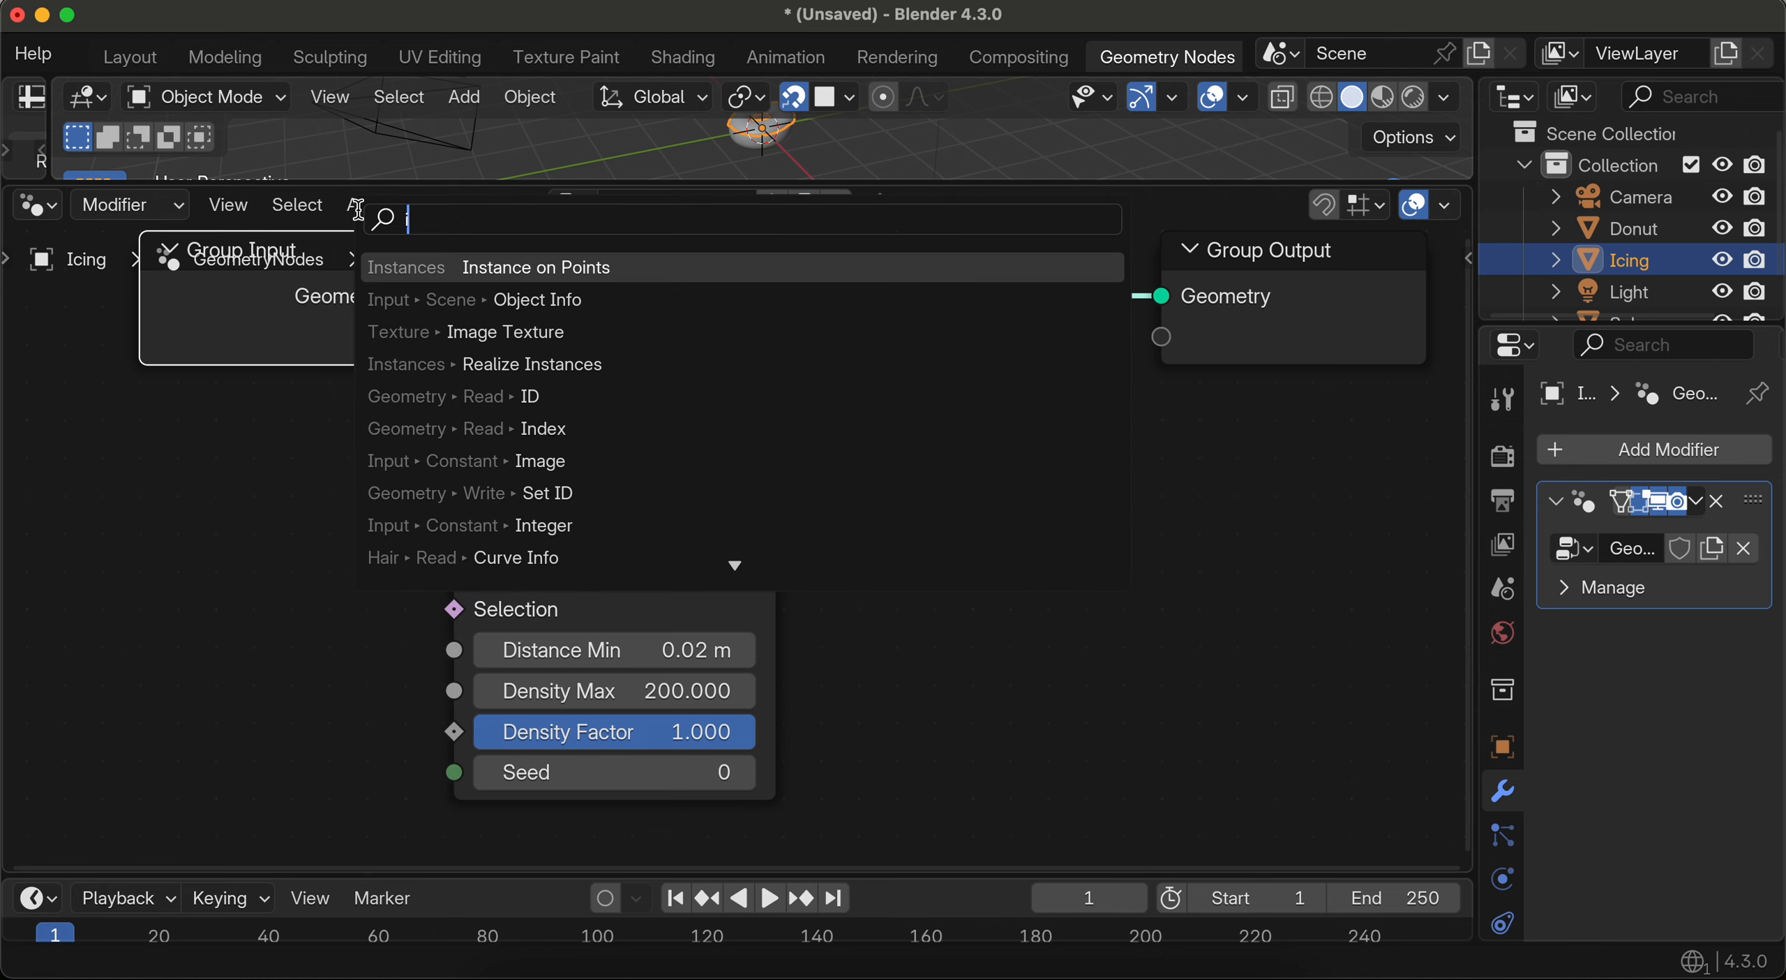
key("Return")
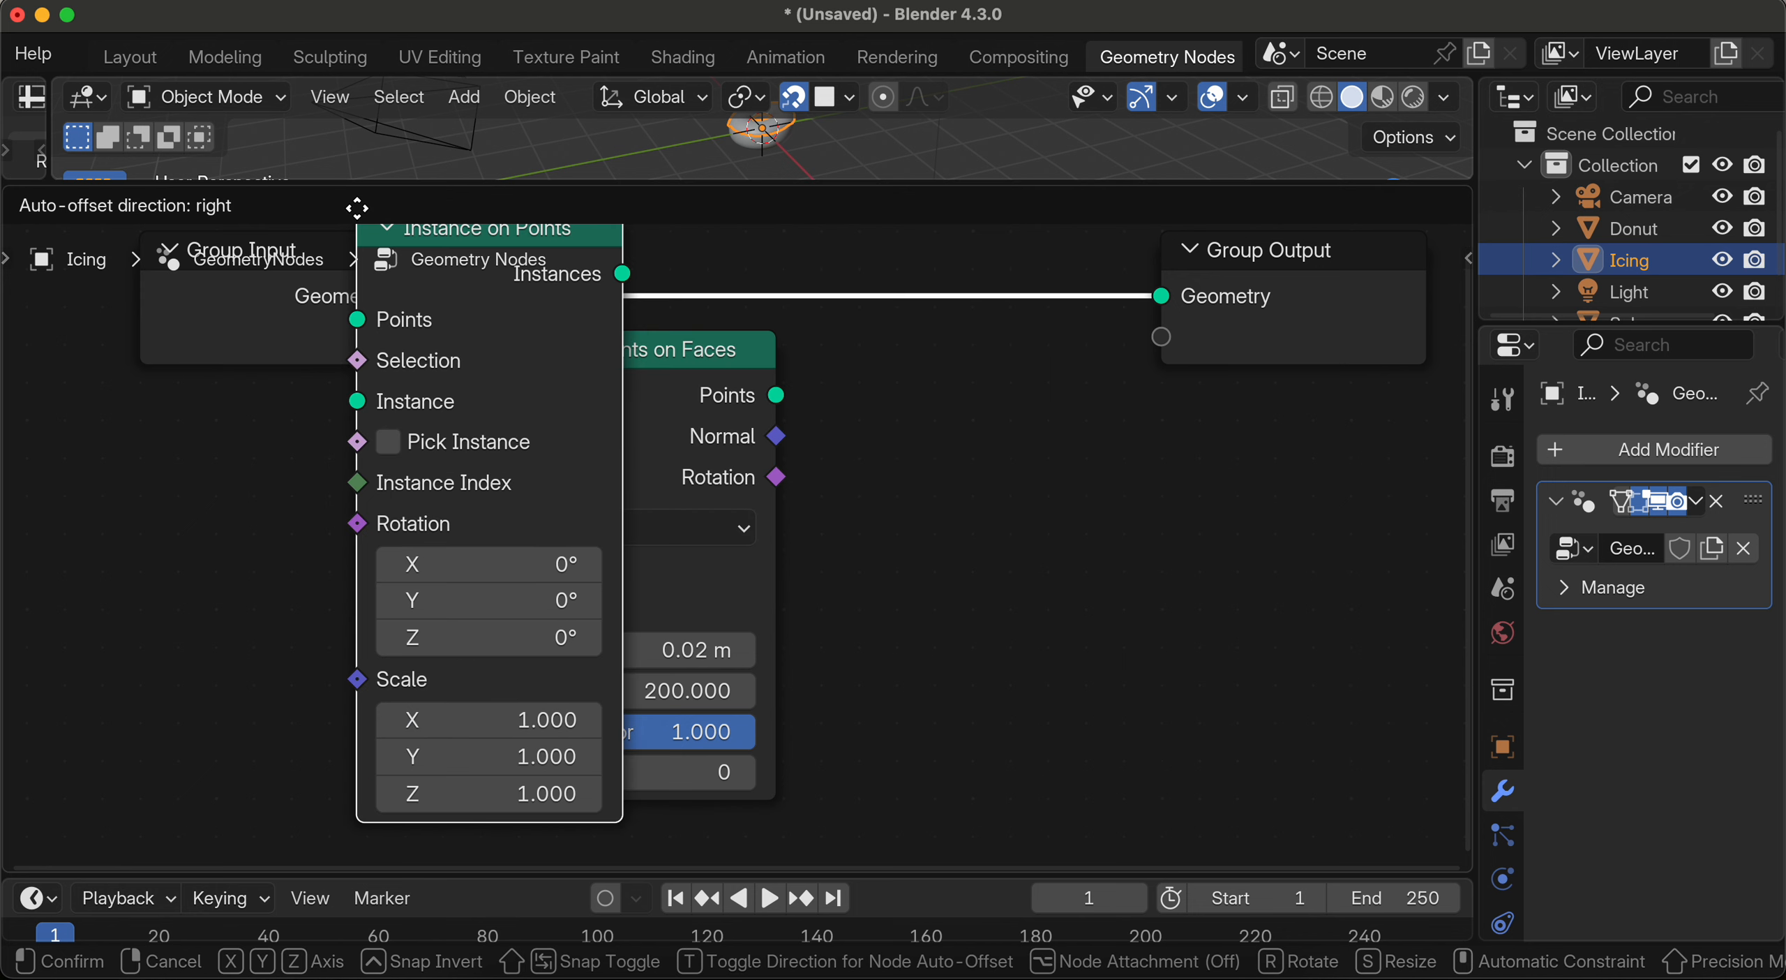
left_click(884, 381)
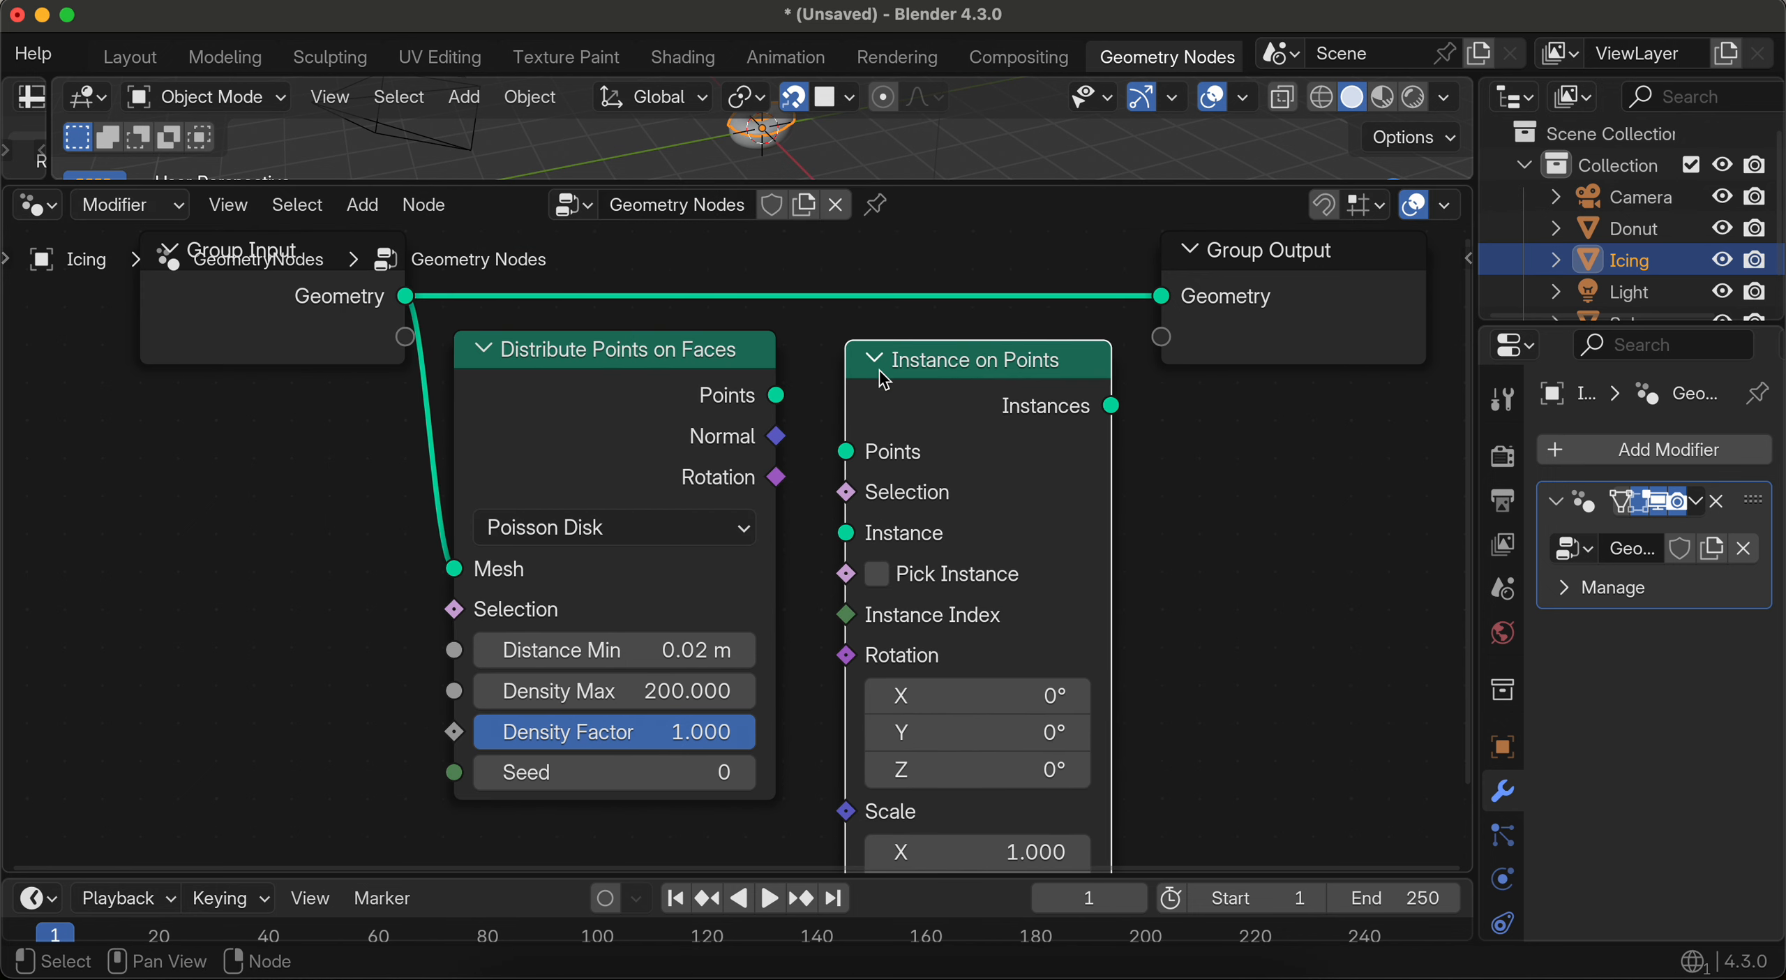
left_click_drag(776, 396, 847, 461)
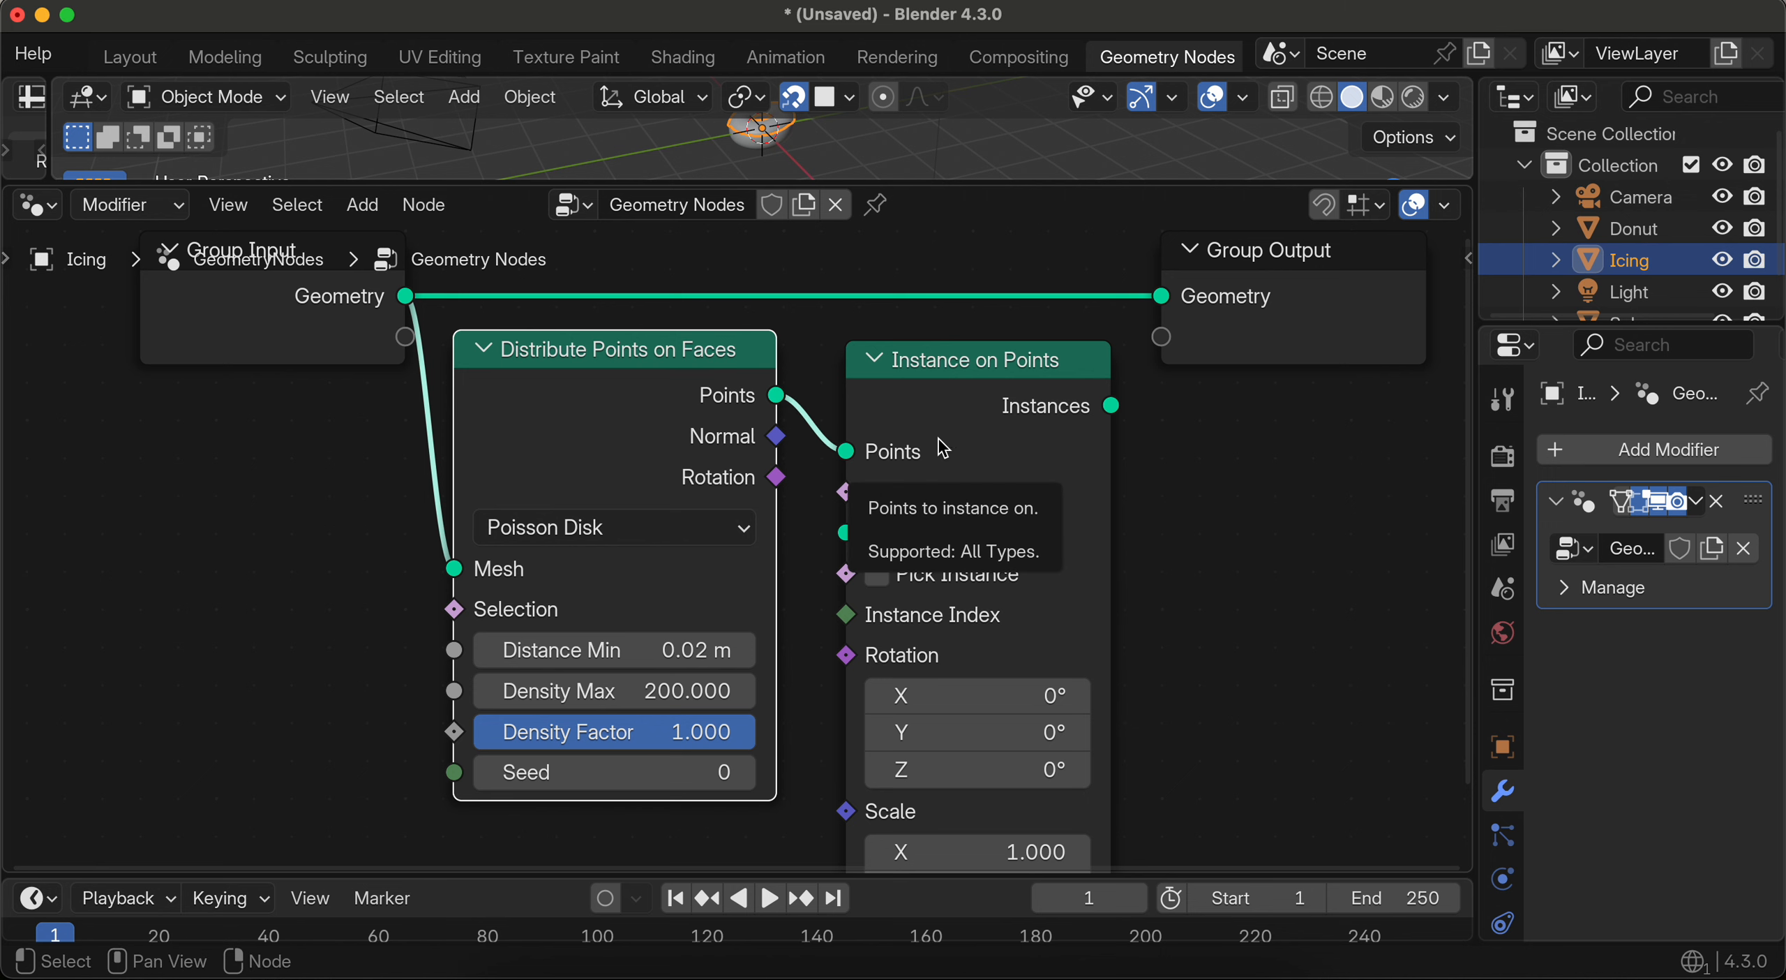
Step: Bring the Sphere into the Icing's node tree as an Object Info node below Distribute Points on Faces
scroll(1026, 461, "down", 5)
left_click_drag(1655, 322, 1677, 403)
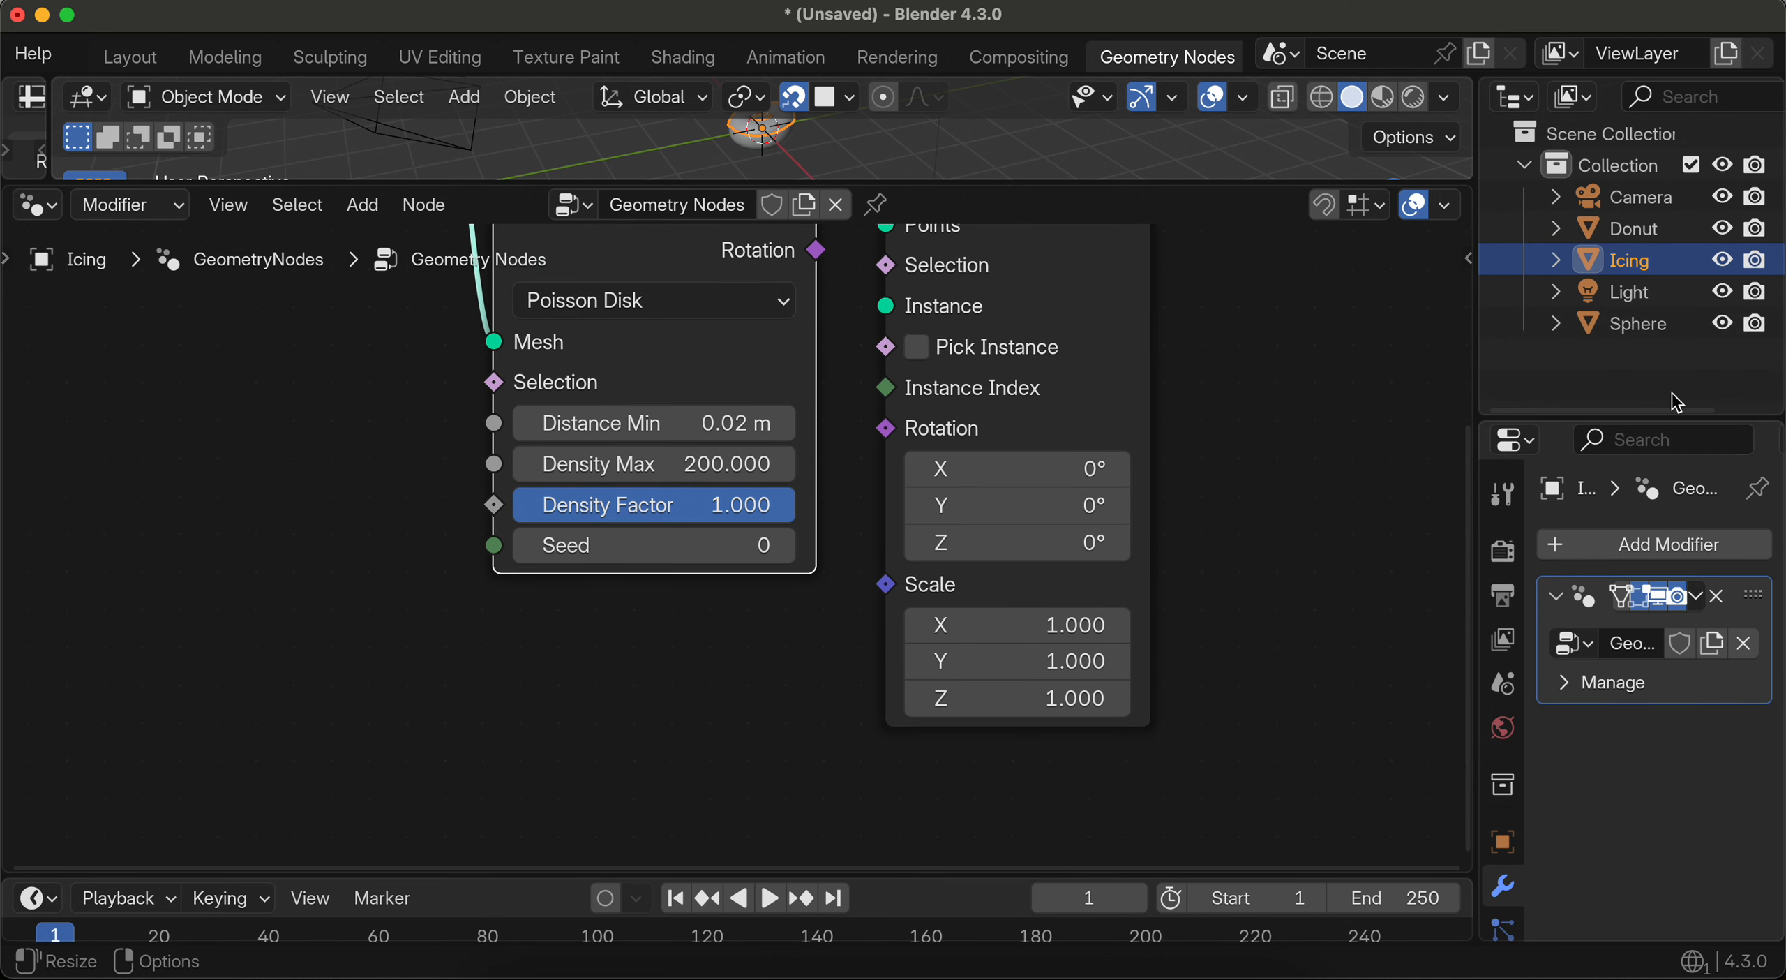
left_click(1633, 327)
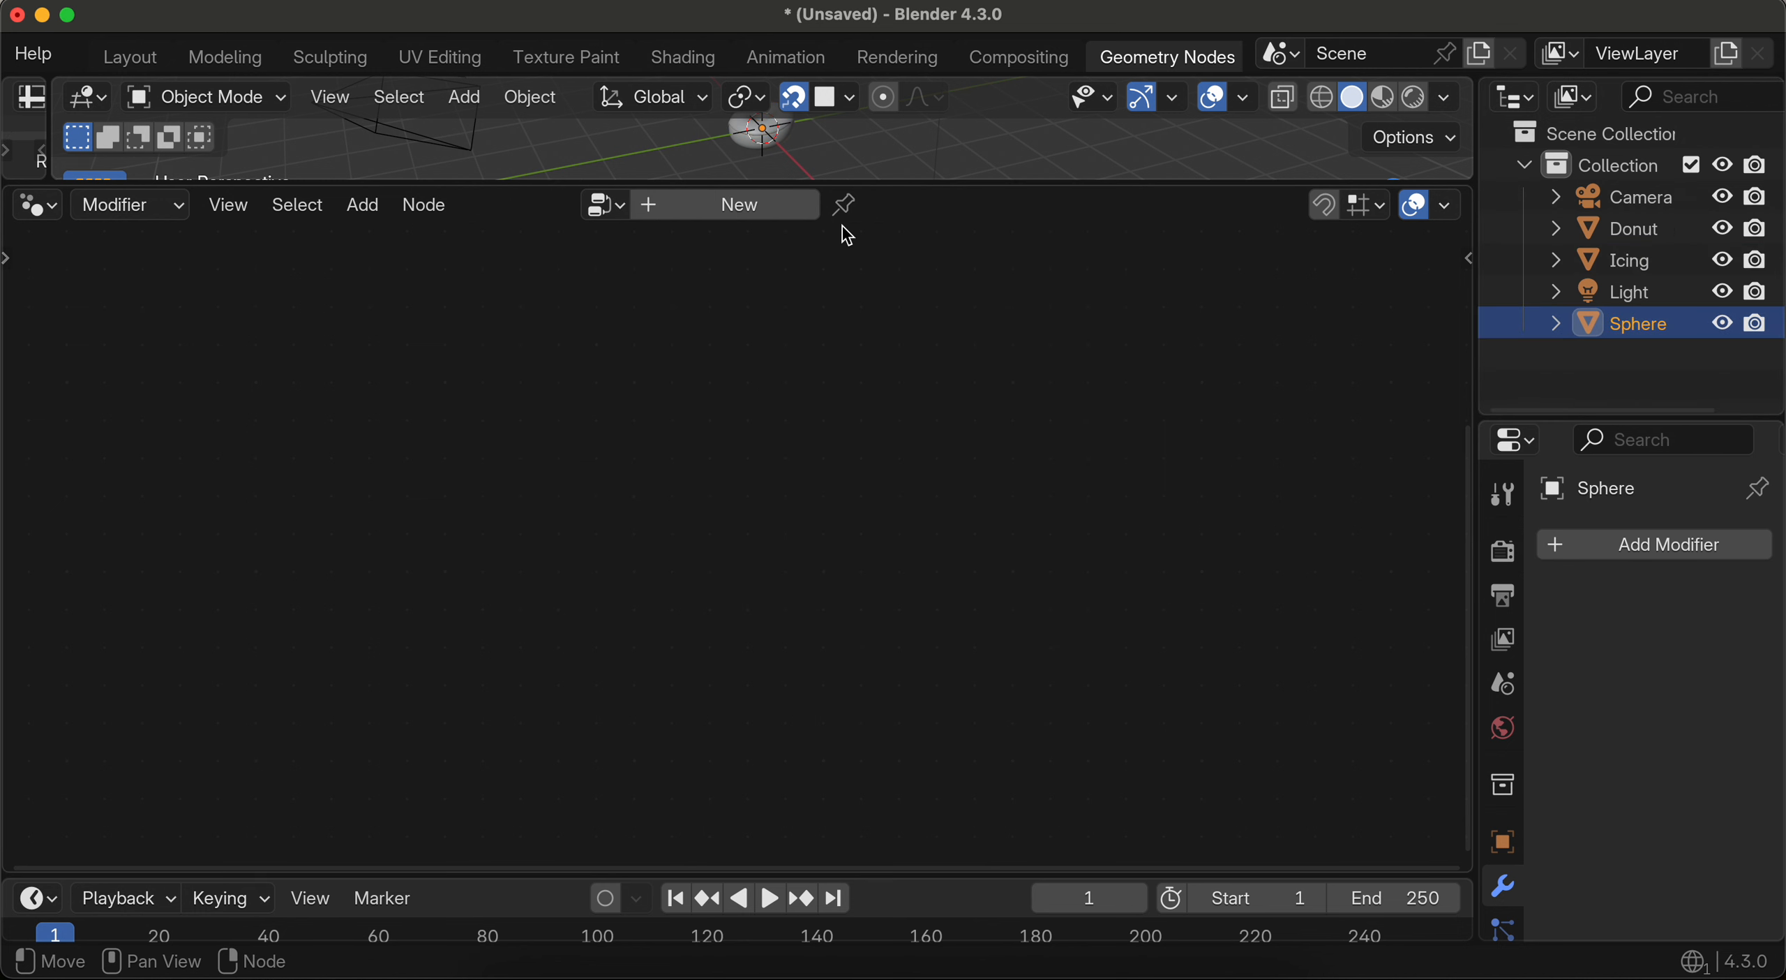
left_click(1626, 266)
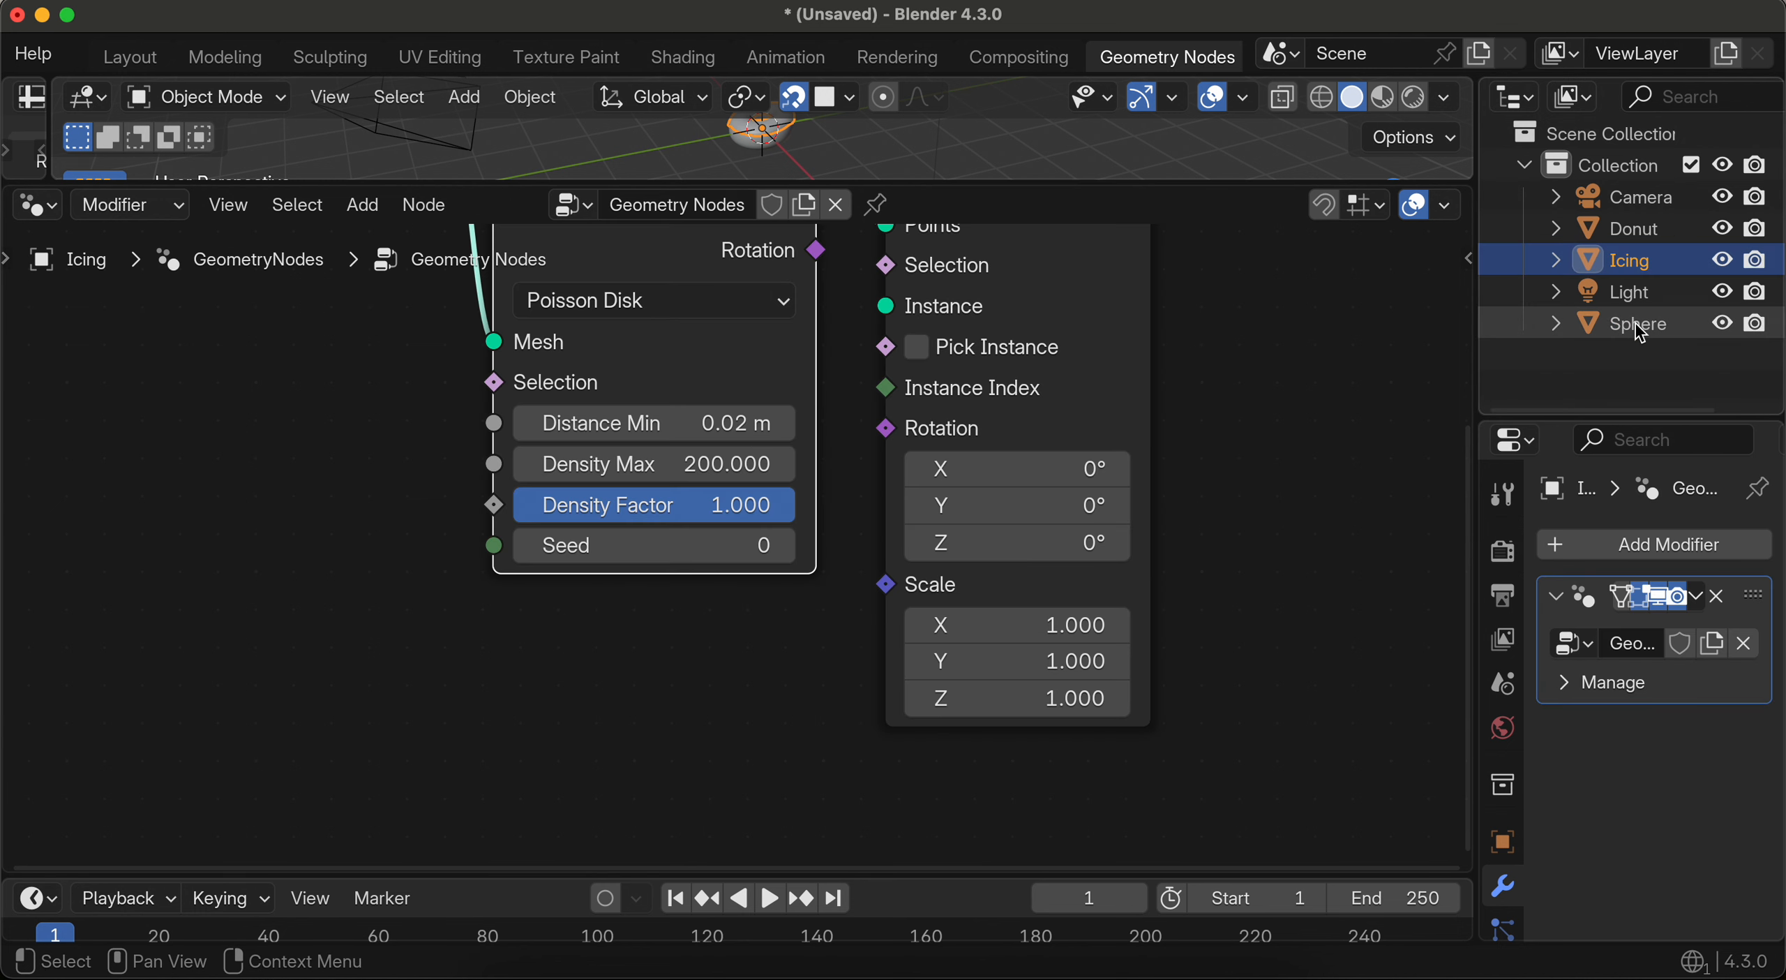
left_click_drag(1639, 334, 683, 703)
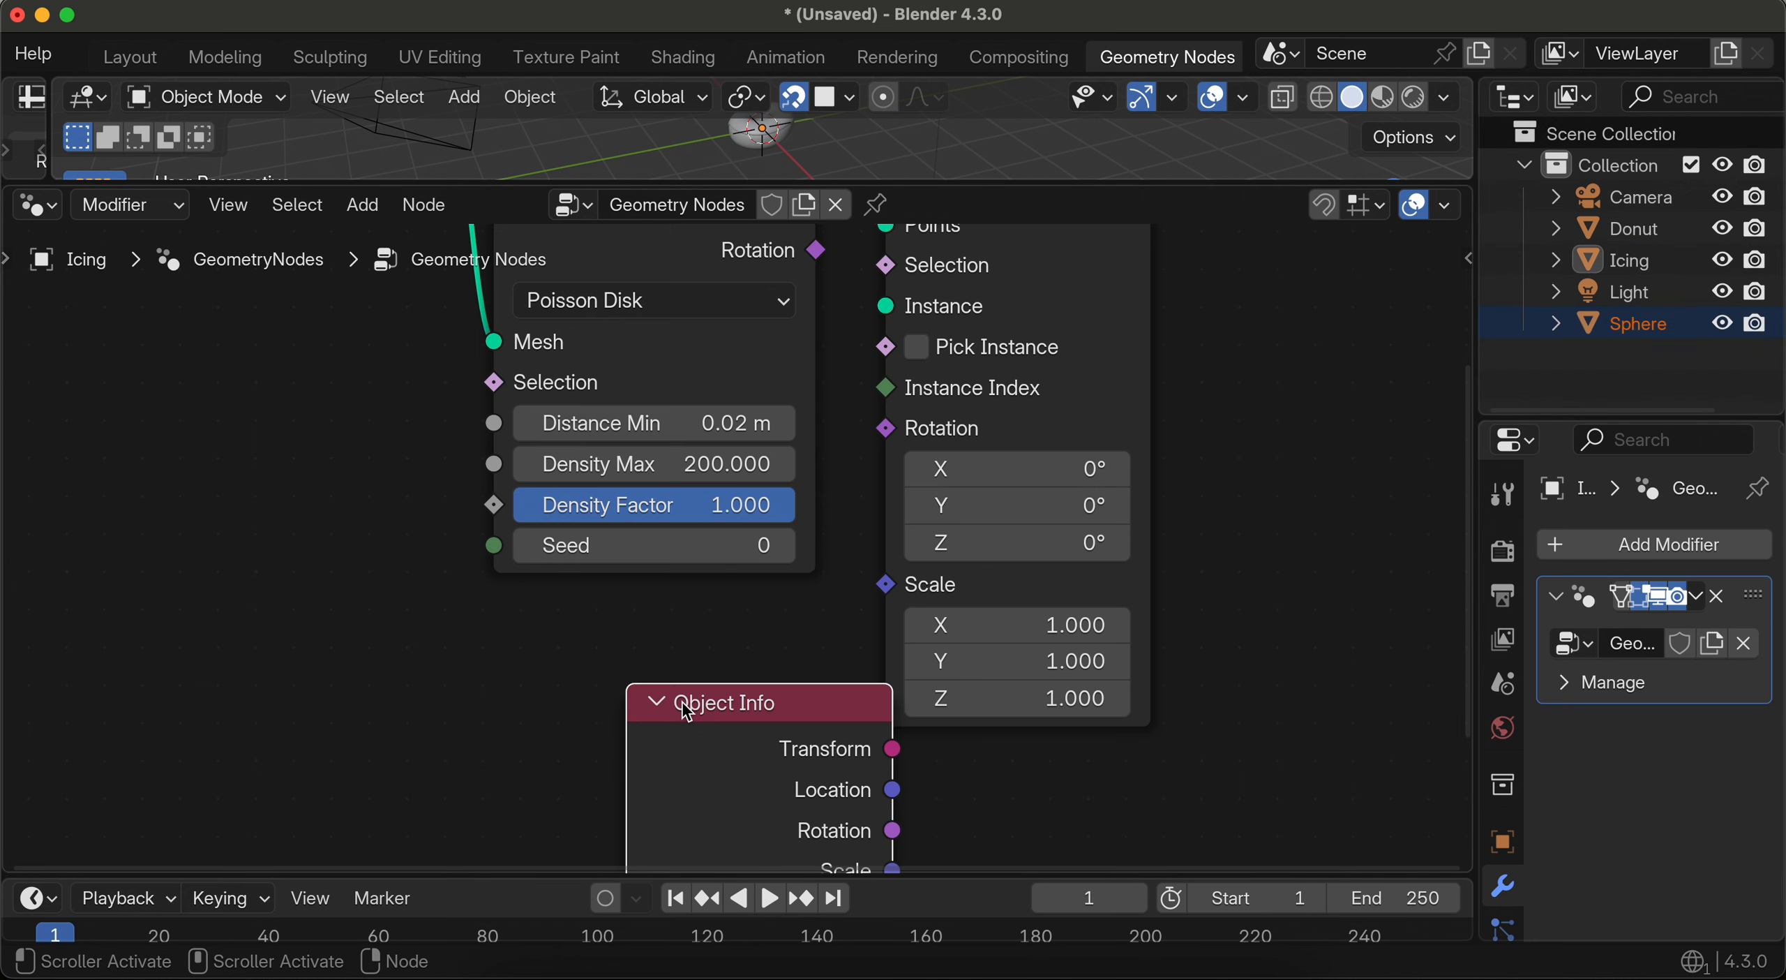
left_click(649, 683)
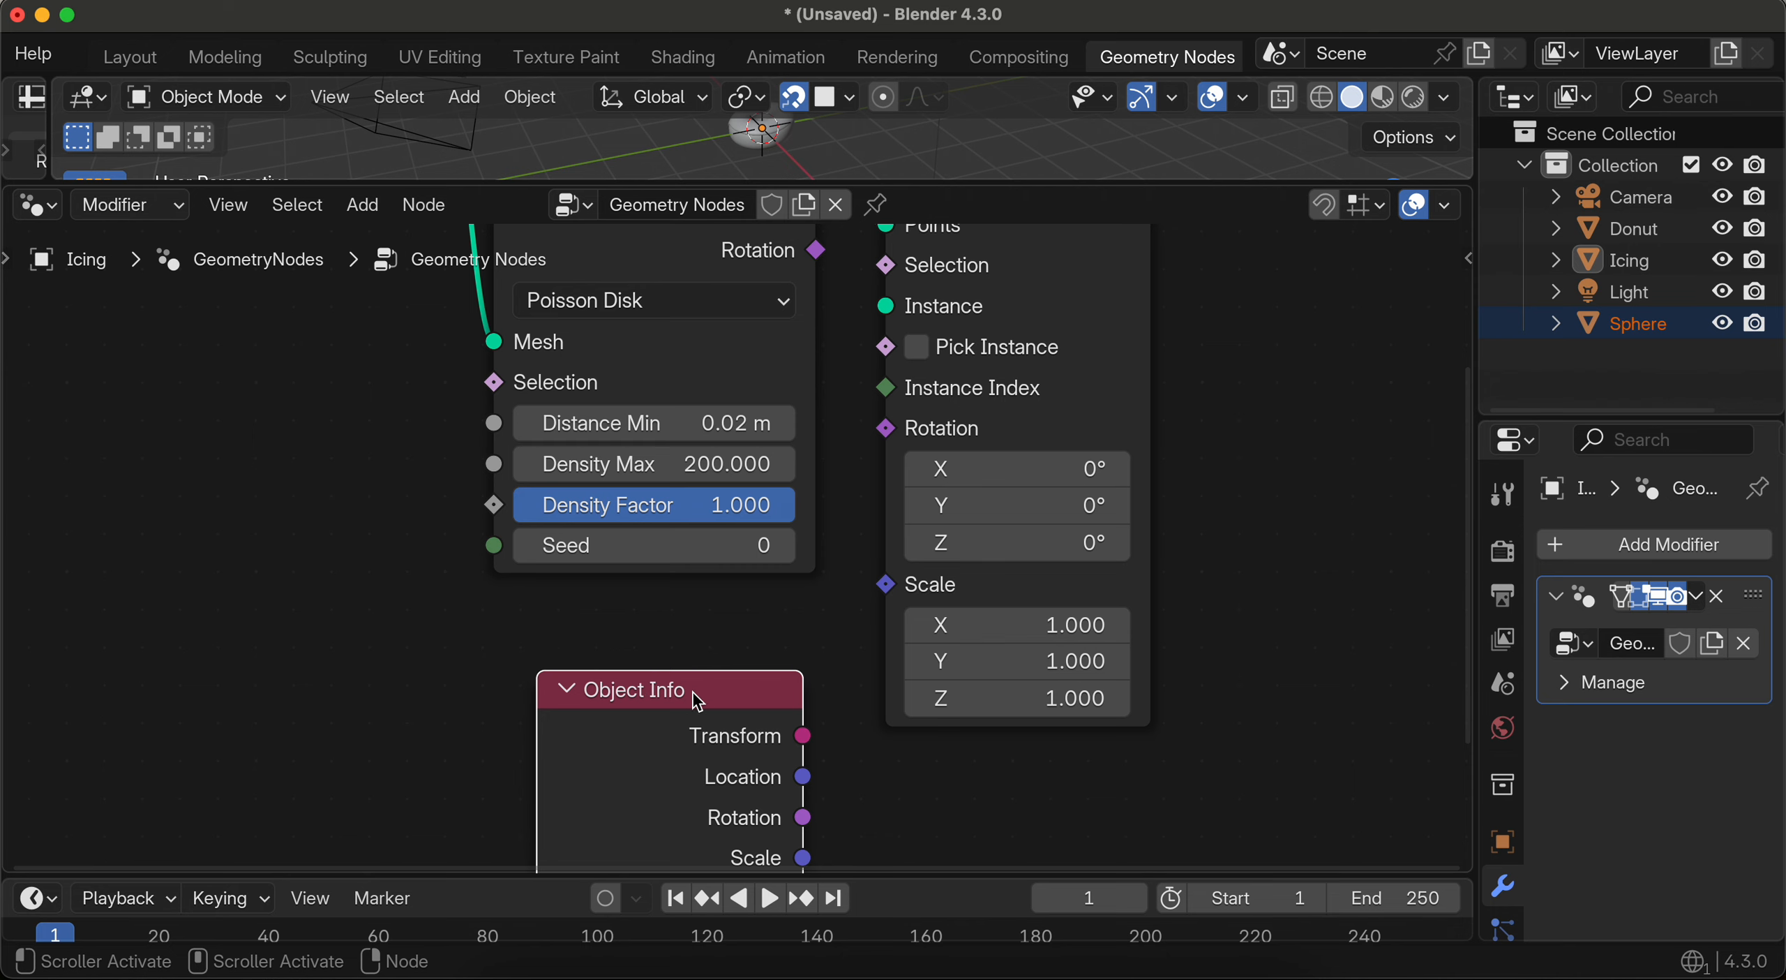
Step: Connect the Sphere Object Info node's Geometry output to the Instance input of Instance on Points
scroll(736, 703, "down", 2)
left_click_drag(751, 825, 757, 821)
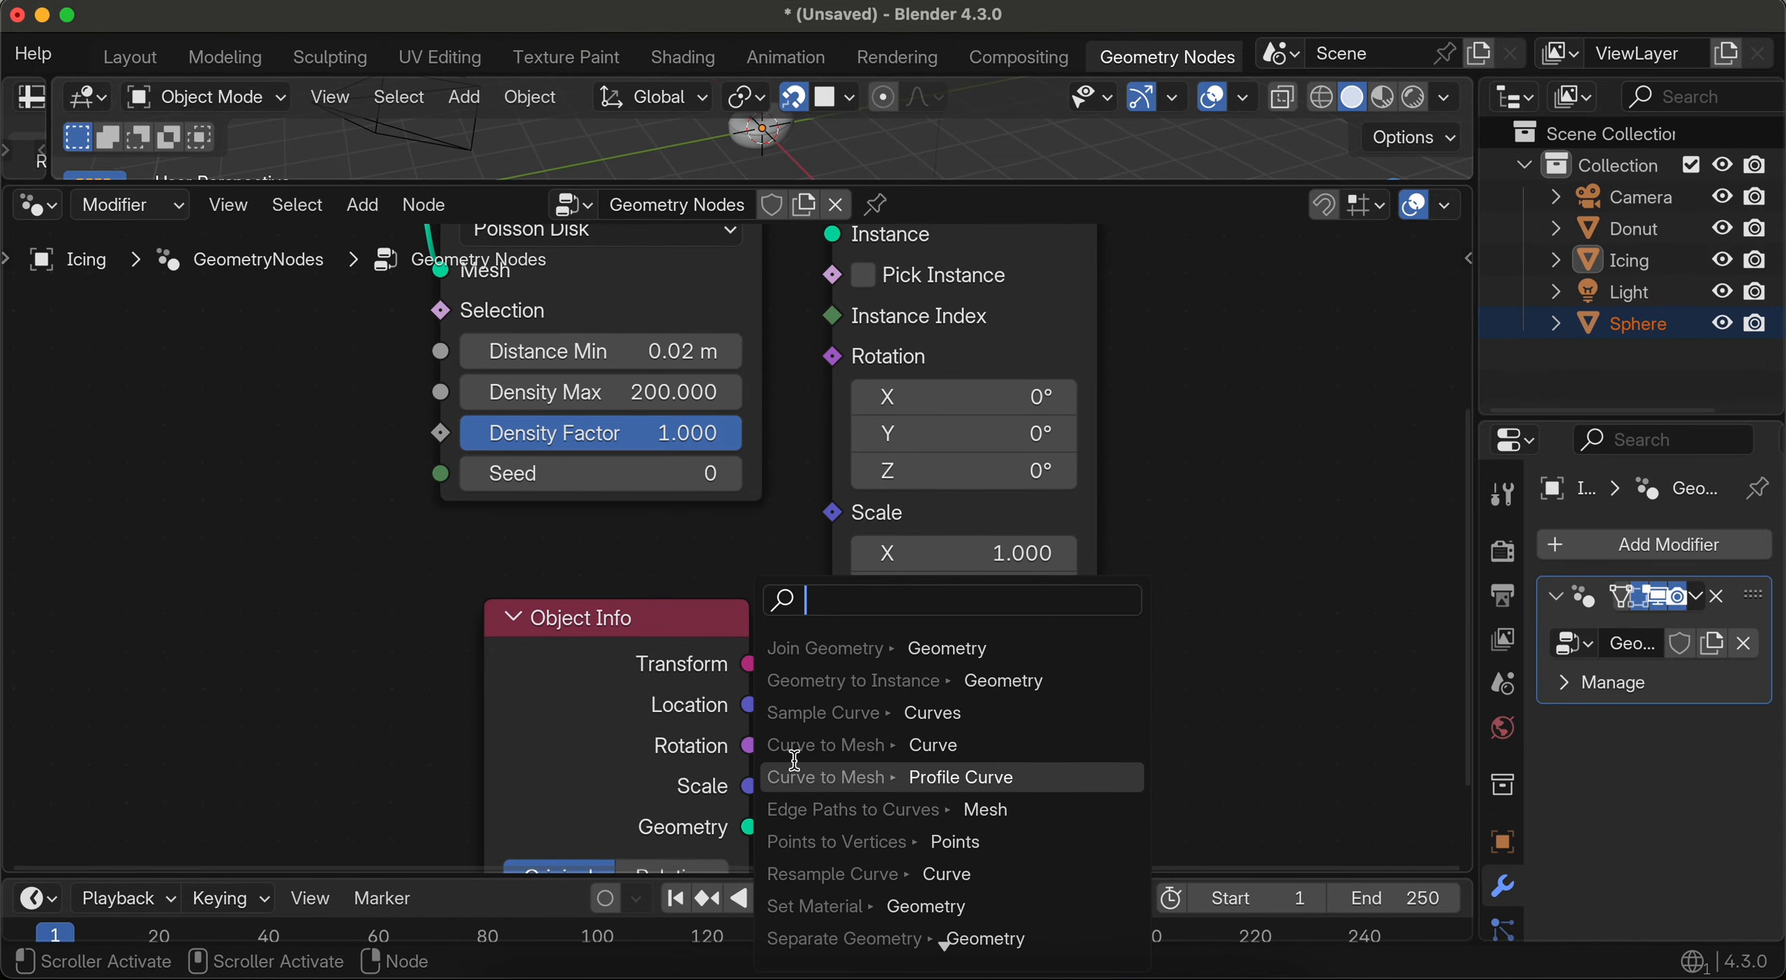
left_click(713, 573)
left_click_drag(750, 827, 834, 734)
scroll(1115, 684, "down", 10)
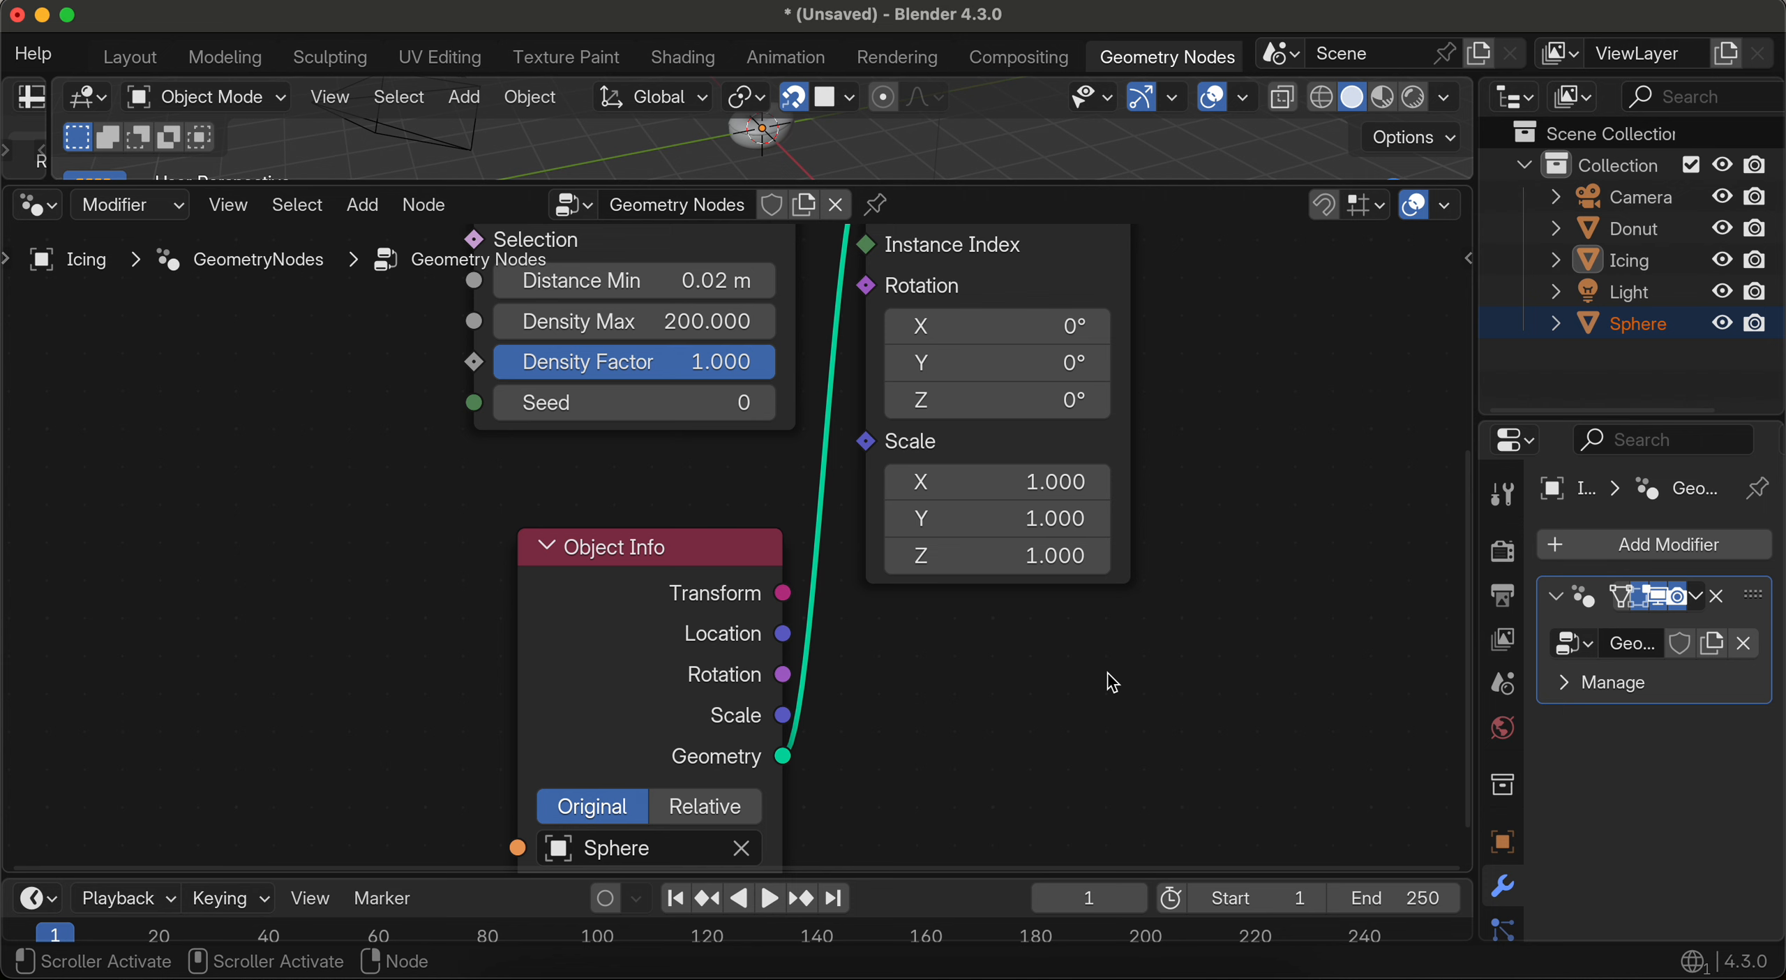
Step: Insert a Join Geometry node on the link between Group Input and Group Output, spacing the nodes apart to make room
scroll(1114, 684, "right", 4)
scroll(1114, 684, "up", 8)
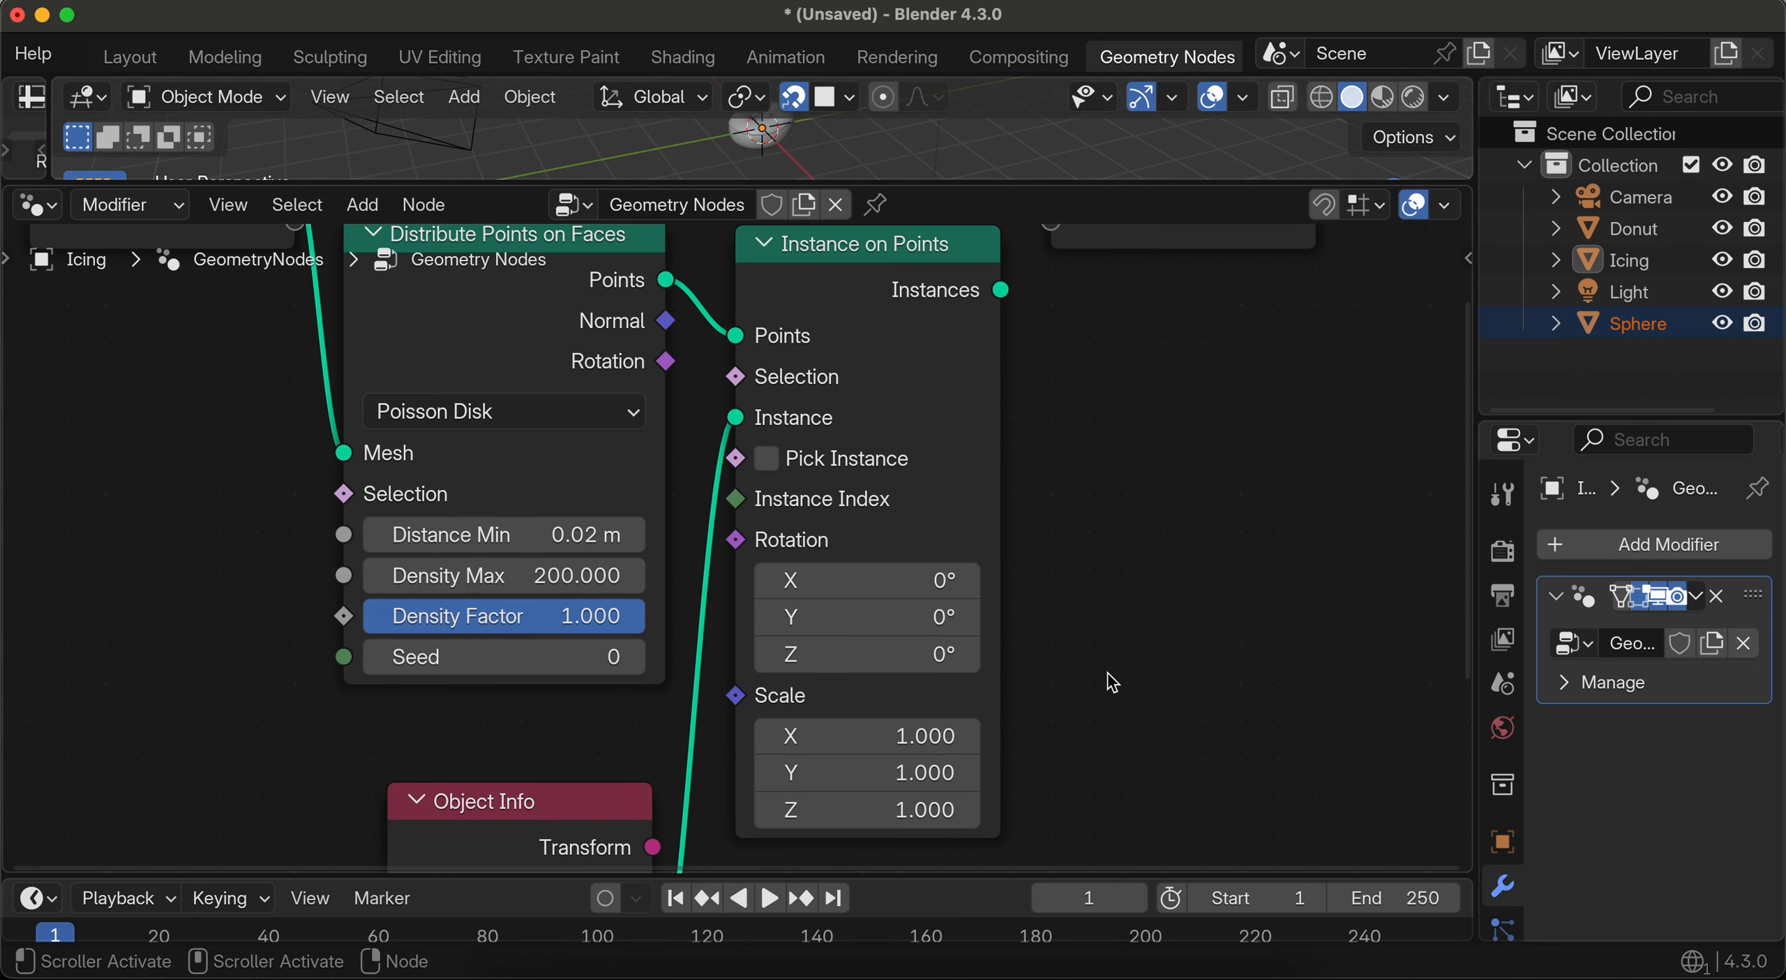
scroll(1114, 684, "up", 10)
left_click_drag(1168, 351, 1318, 353)
scroll(691, 506, "right", 4)
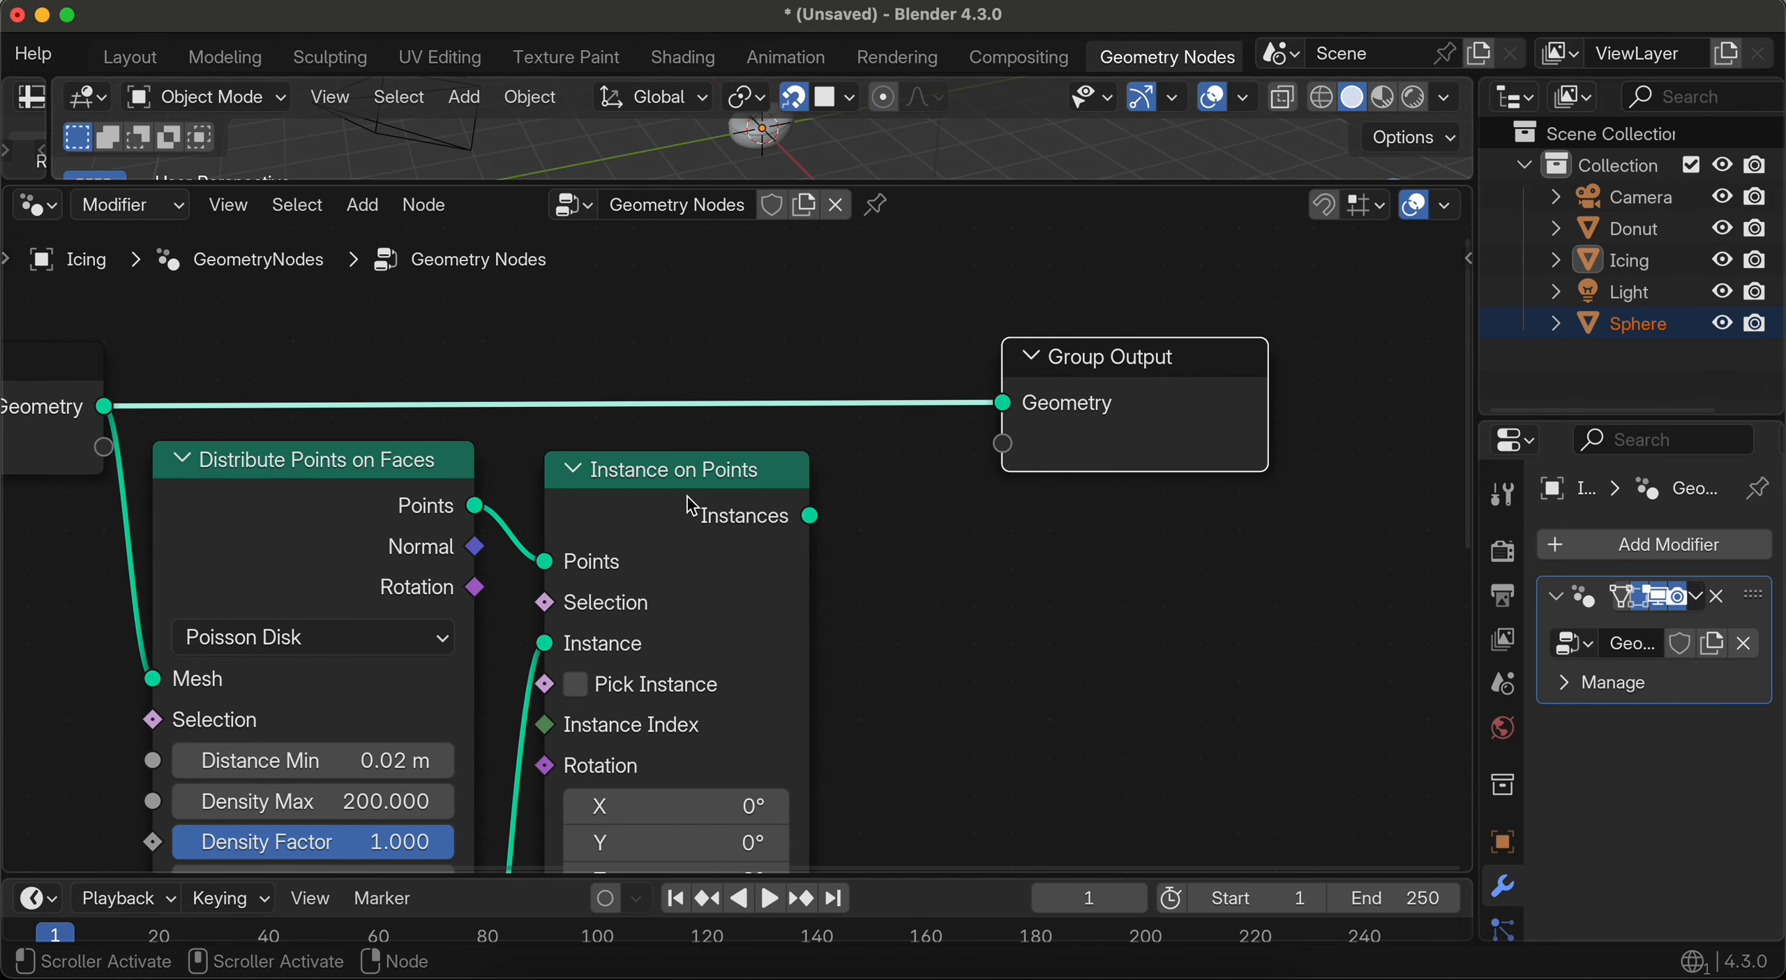
left_click(378, 210)
type("join")
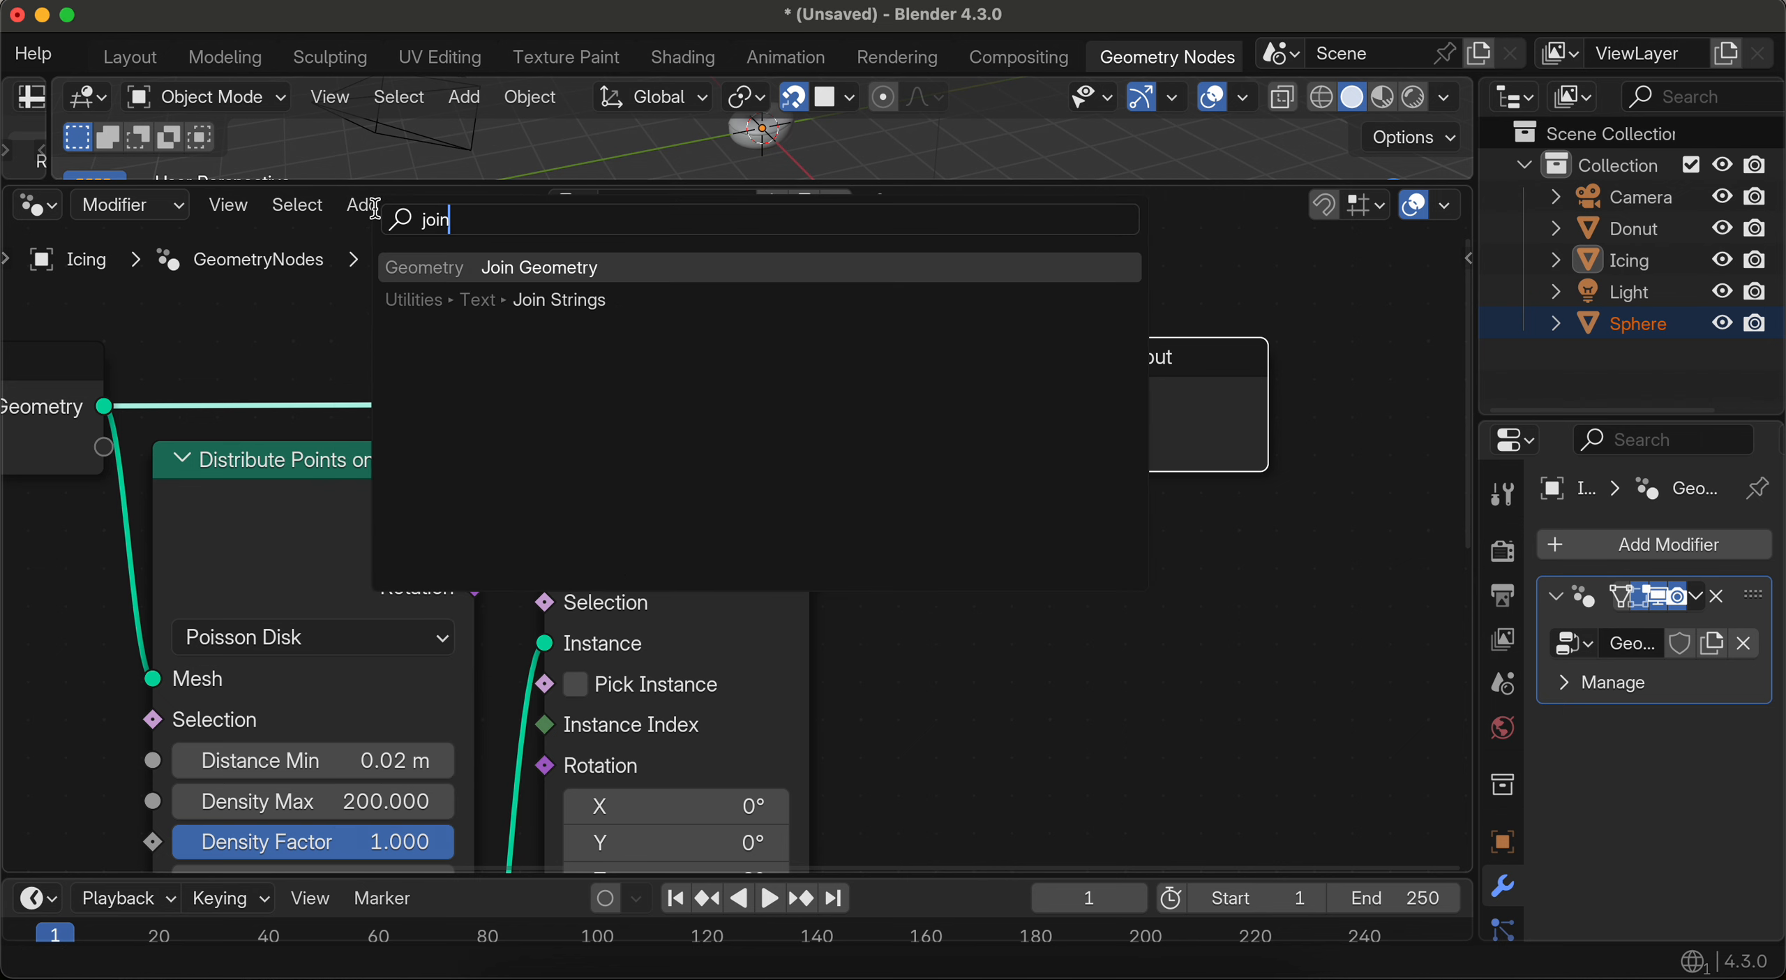
key("Return")
left_click(733, 328)
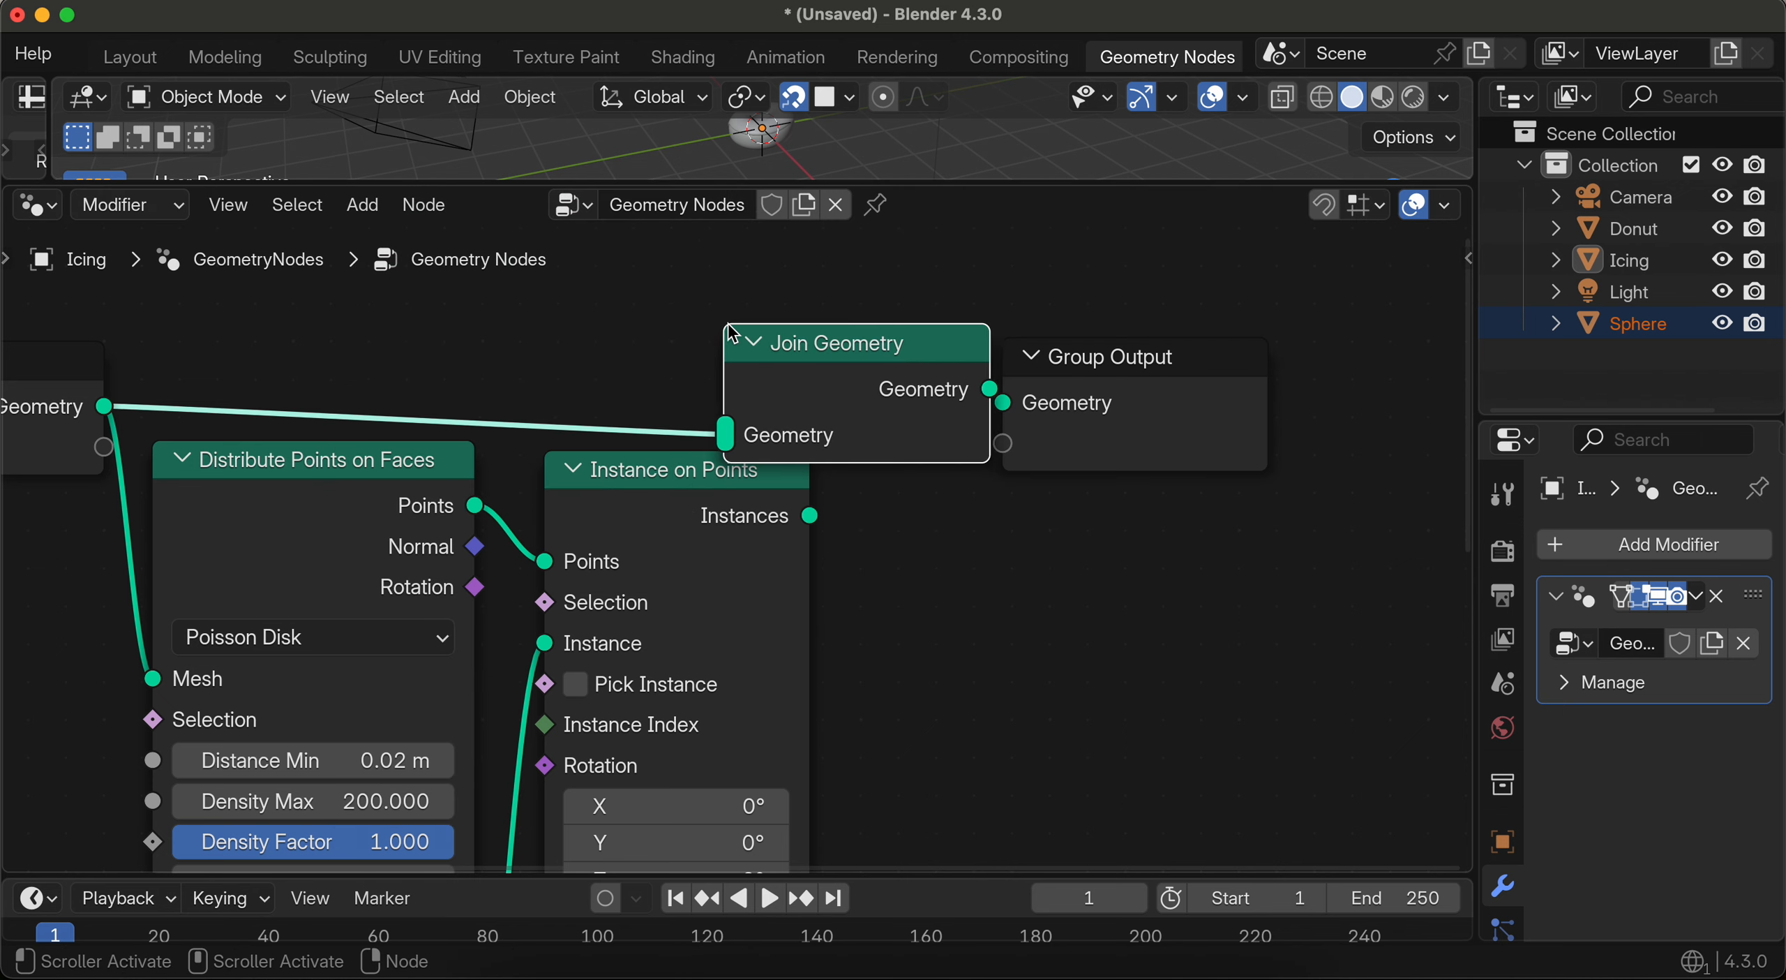
left_click_drag(1115, 367, 1292, 361)
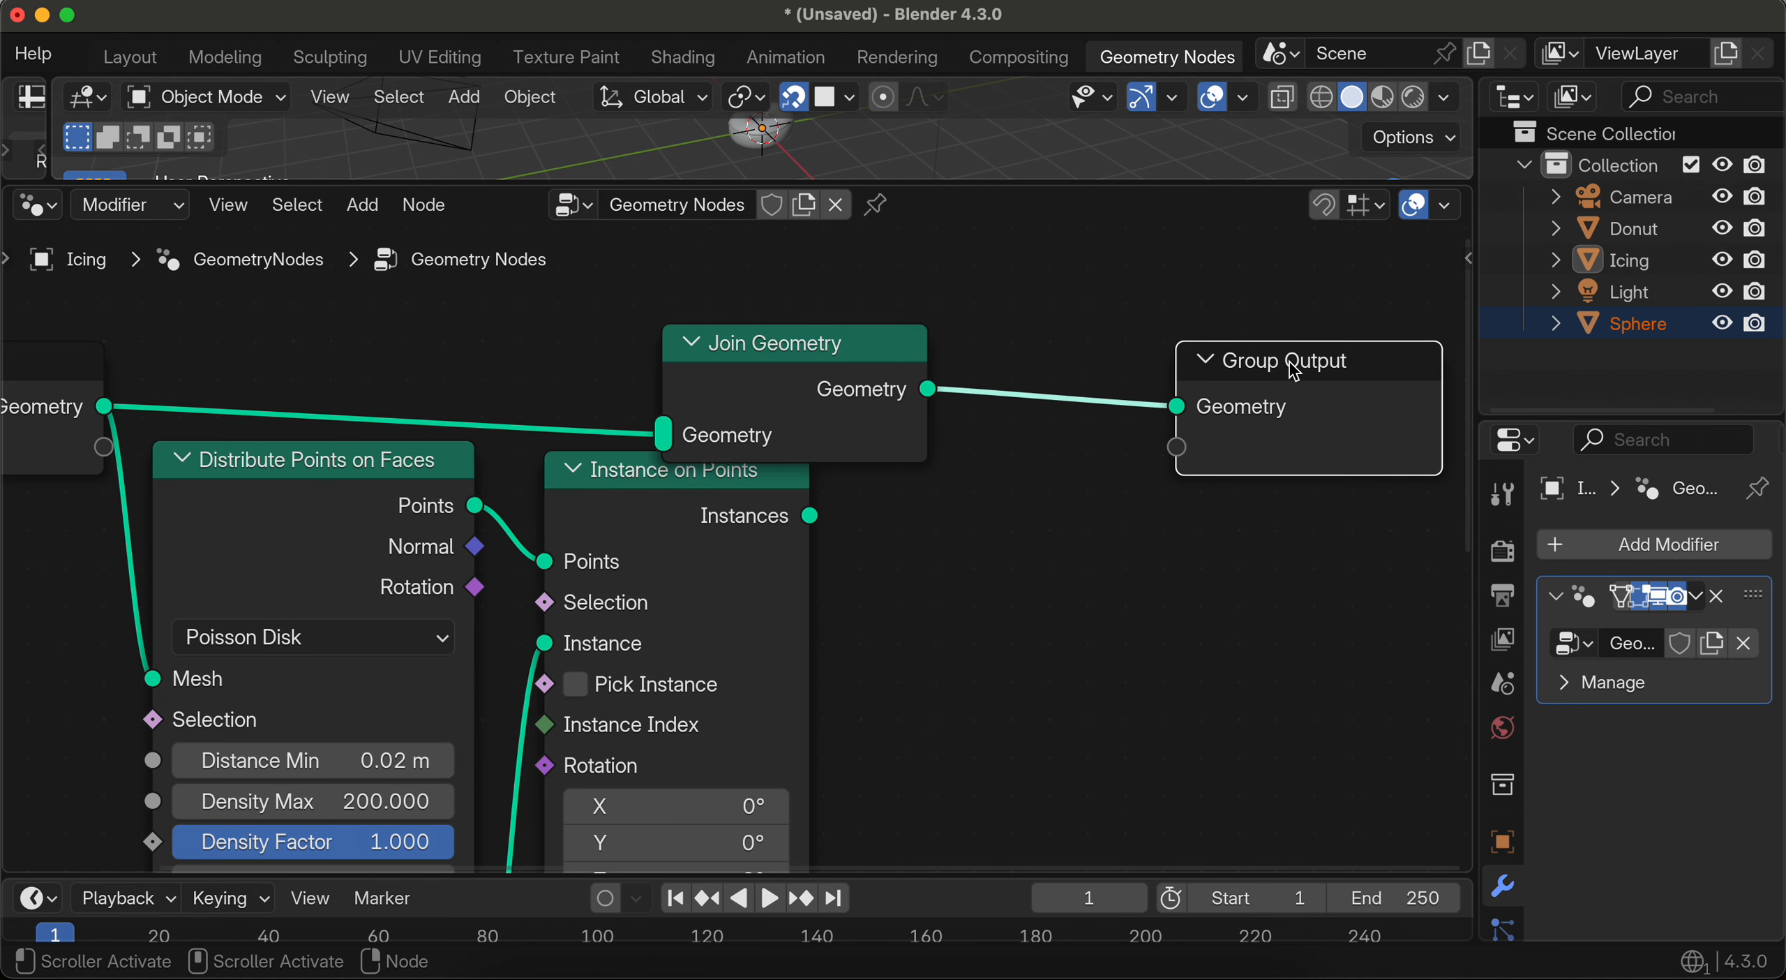
left_click_drag(857, 346, 1031, 315)
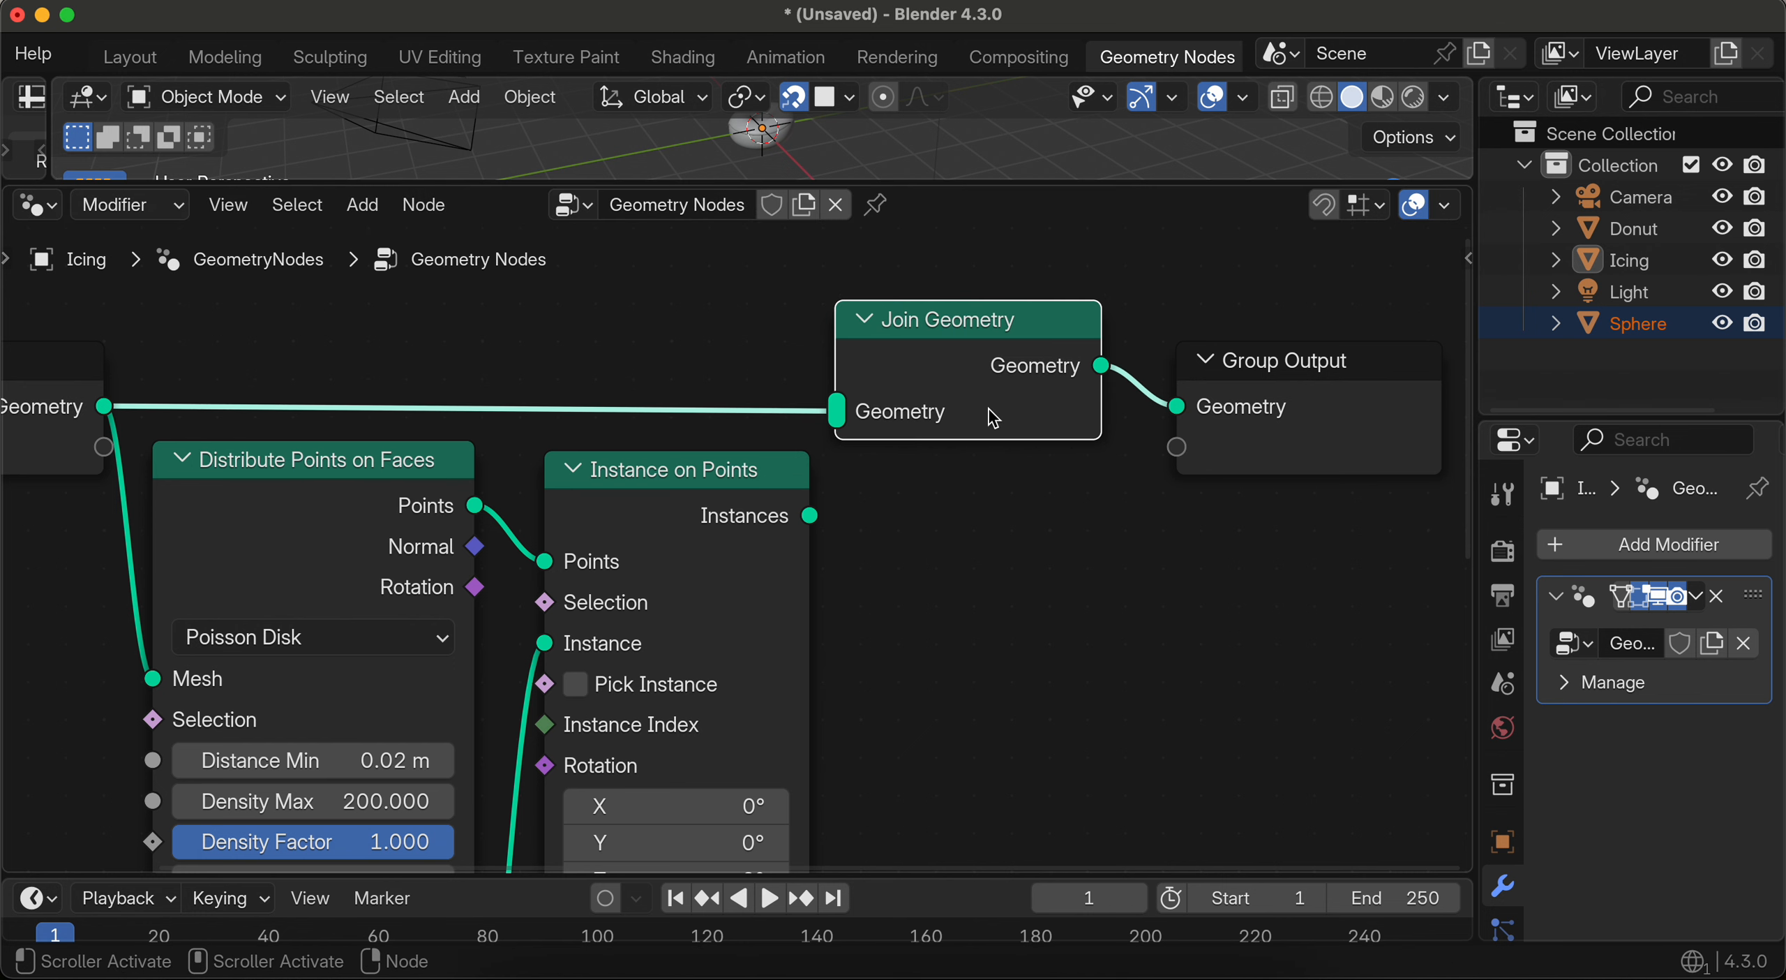
Step: Connect the Instances output to Join Geometry and enlarge the 3D viewport to inspect the spheres on the icing
left_click_drag(811, 515, 837, 415)
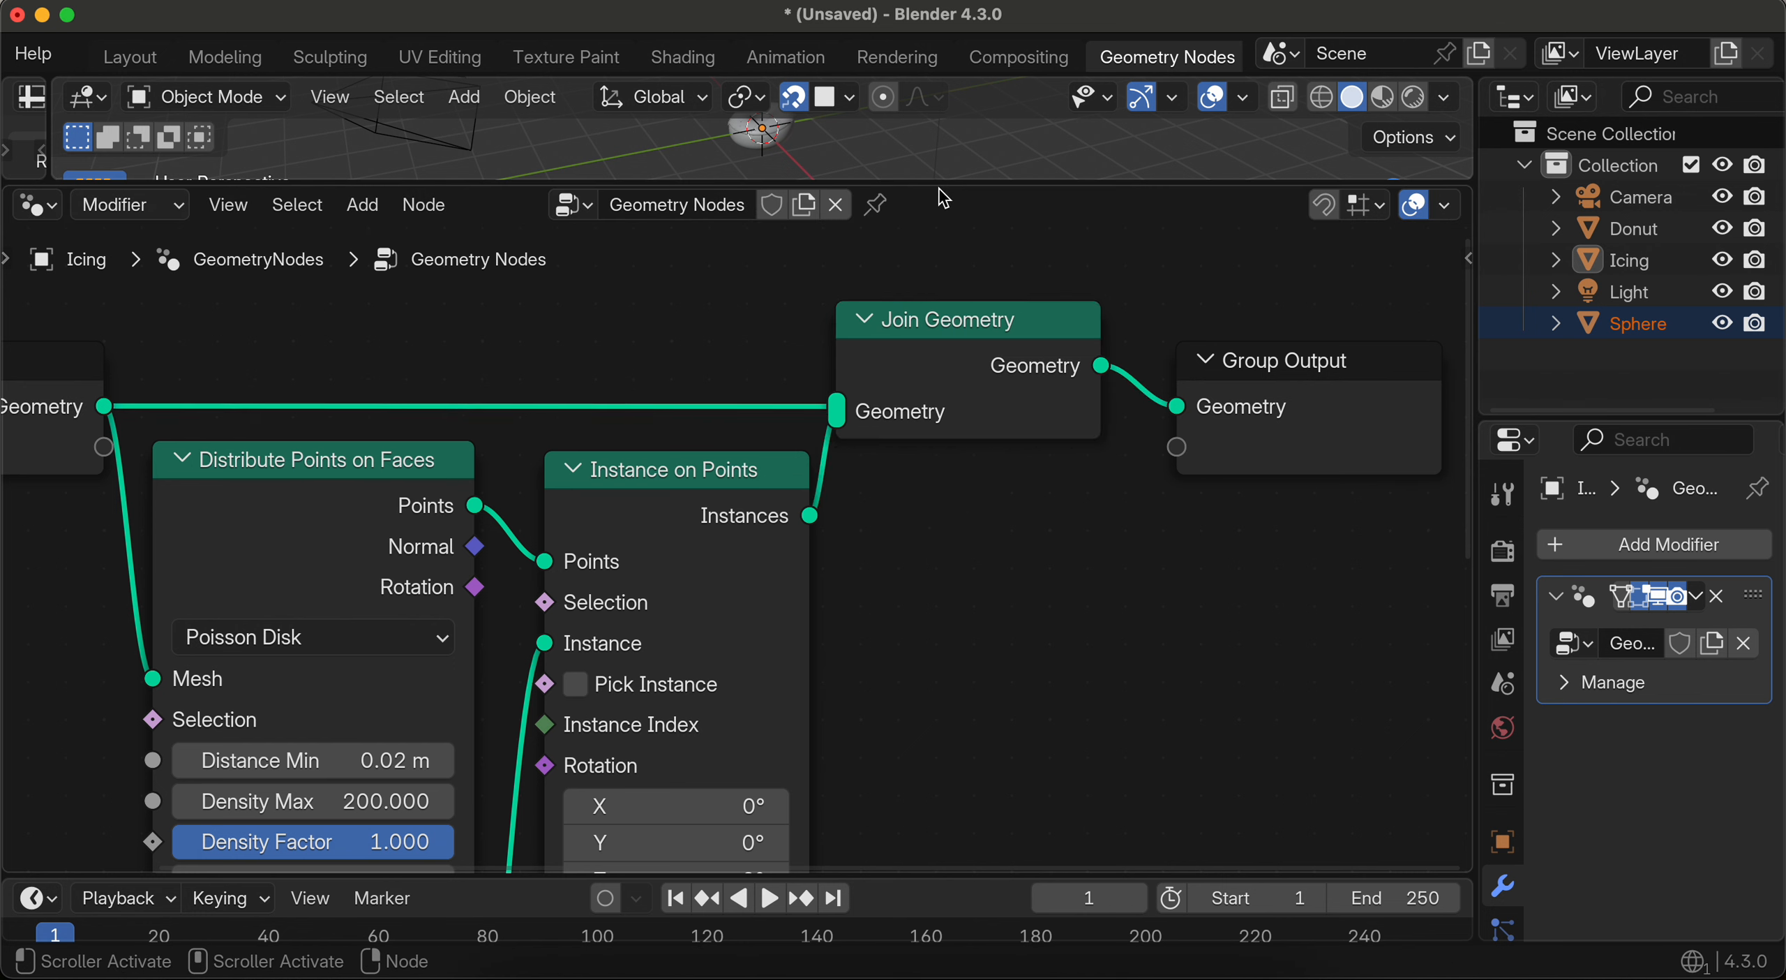
left_click_drag(951, 185, 942, 477)
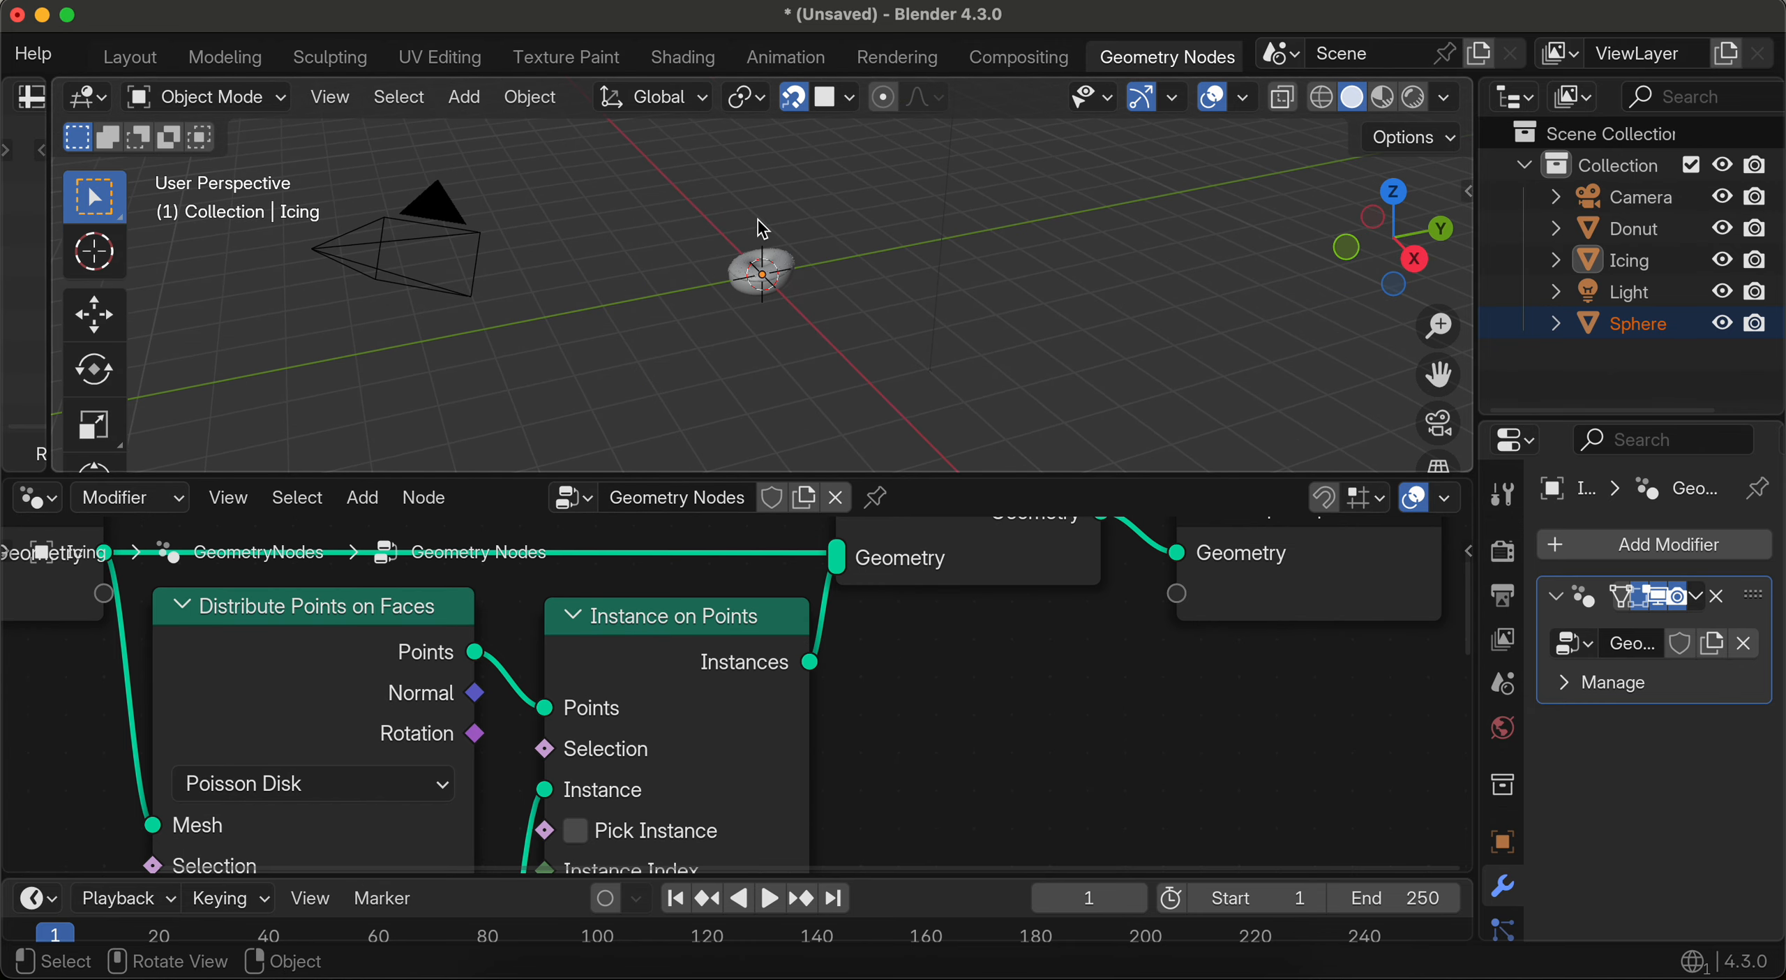
scroll(758, 218, "up", 10)
middle_click_drag(758, 218, 725, 243)
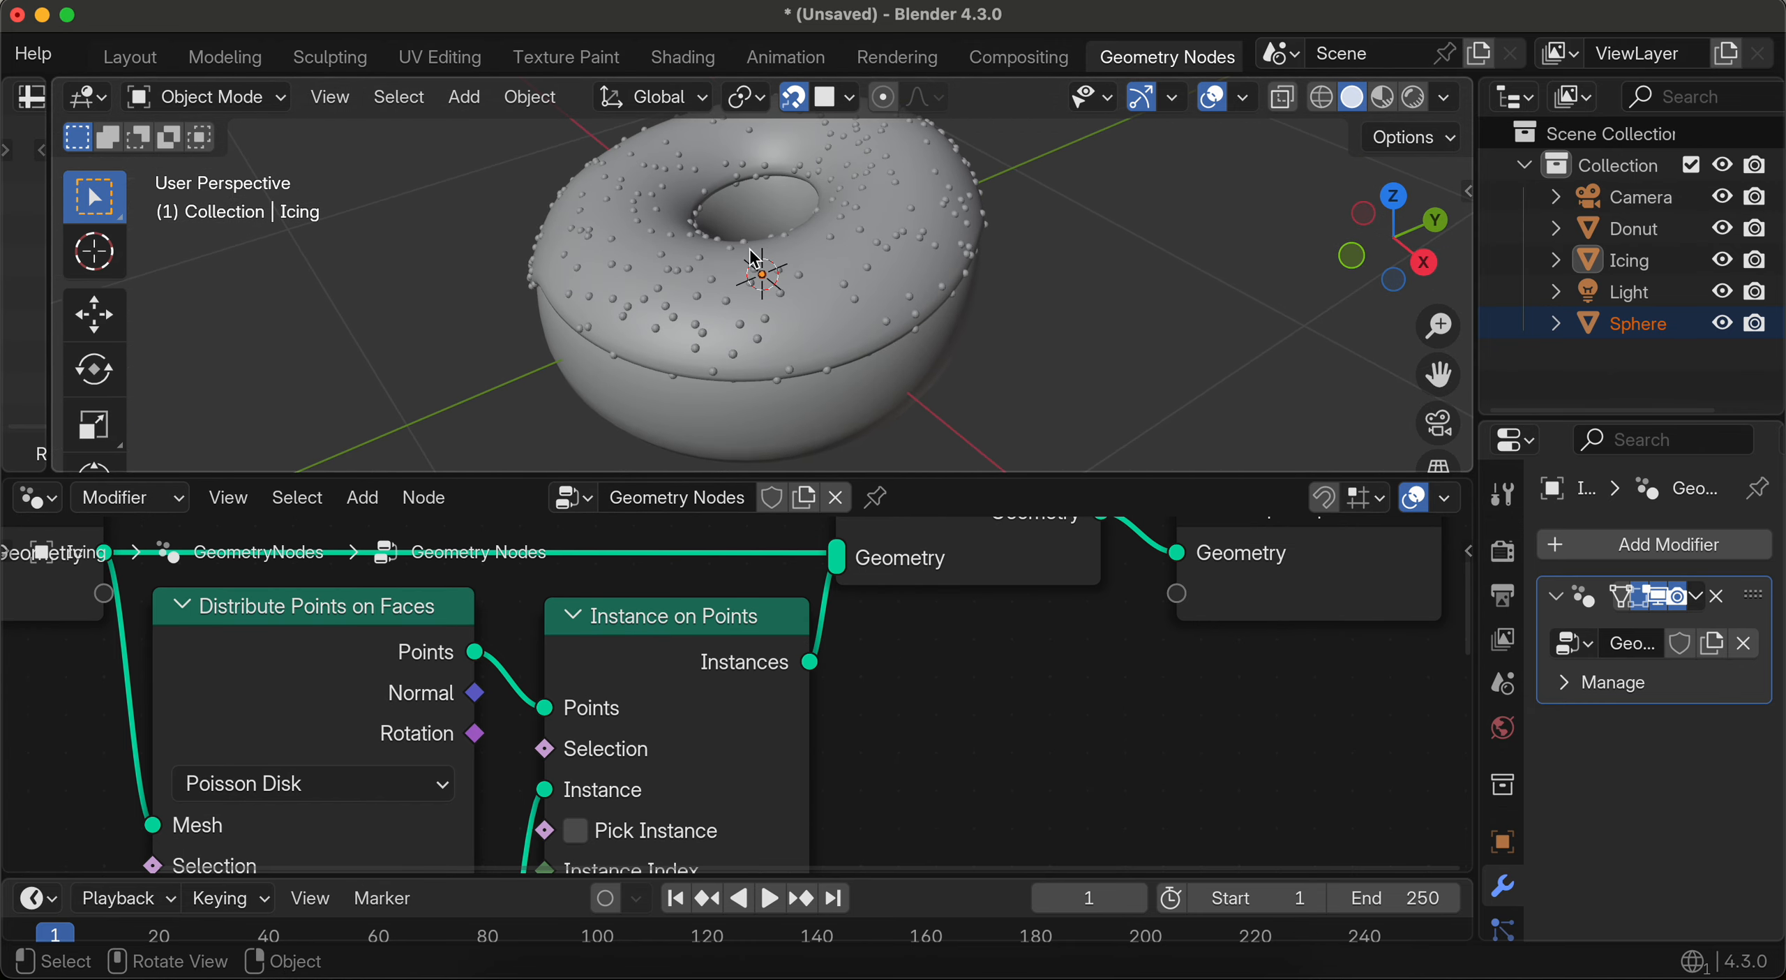
middle_click_drag(746, 329, 746, 329)
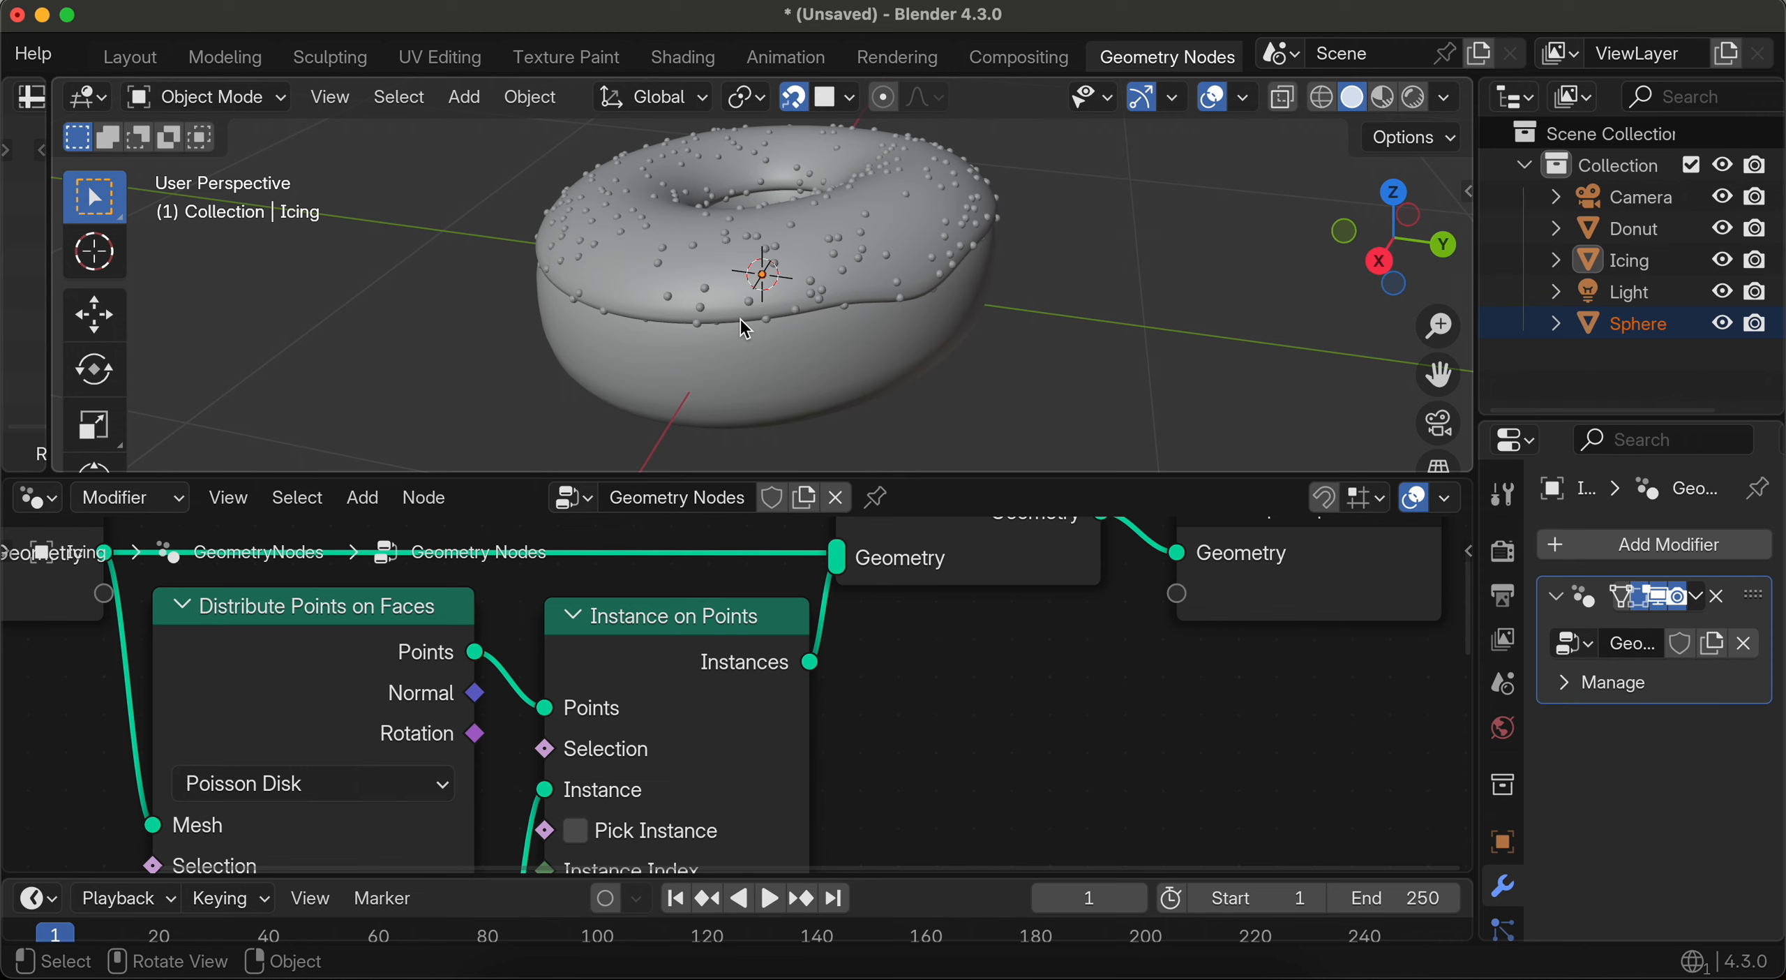
Step: Switch to the Layout workspace and add a cylinder mesh to the scene
scroll(708, 282, "down", 2)
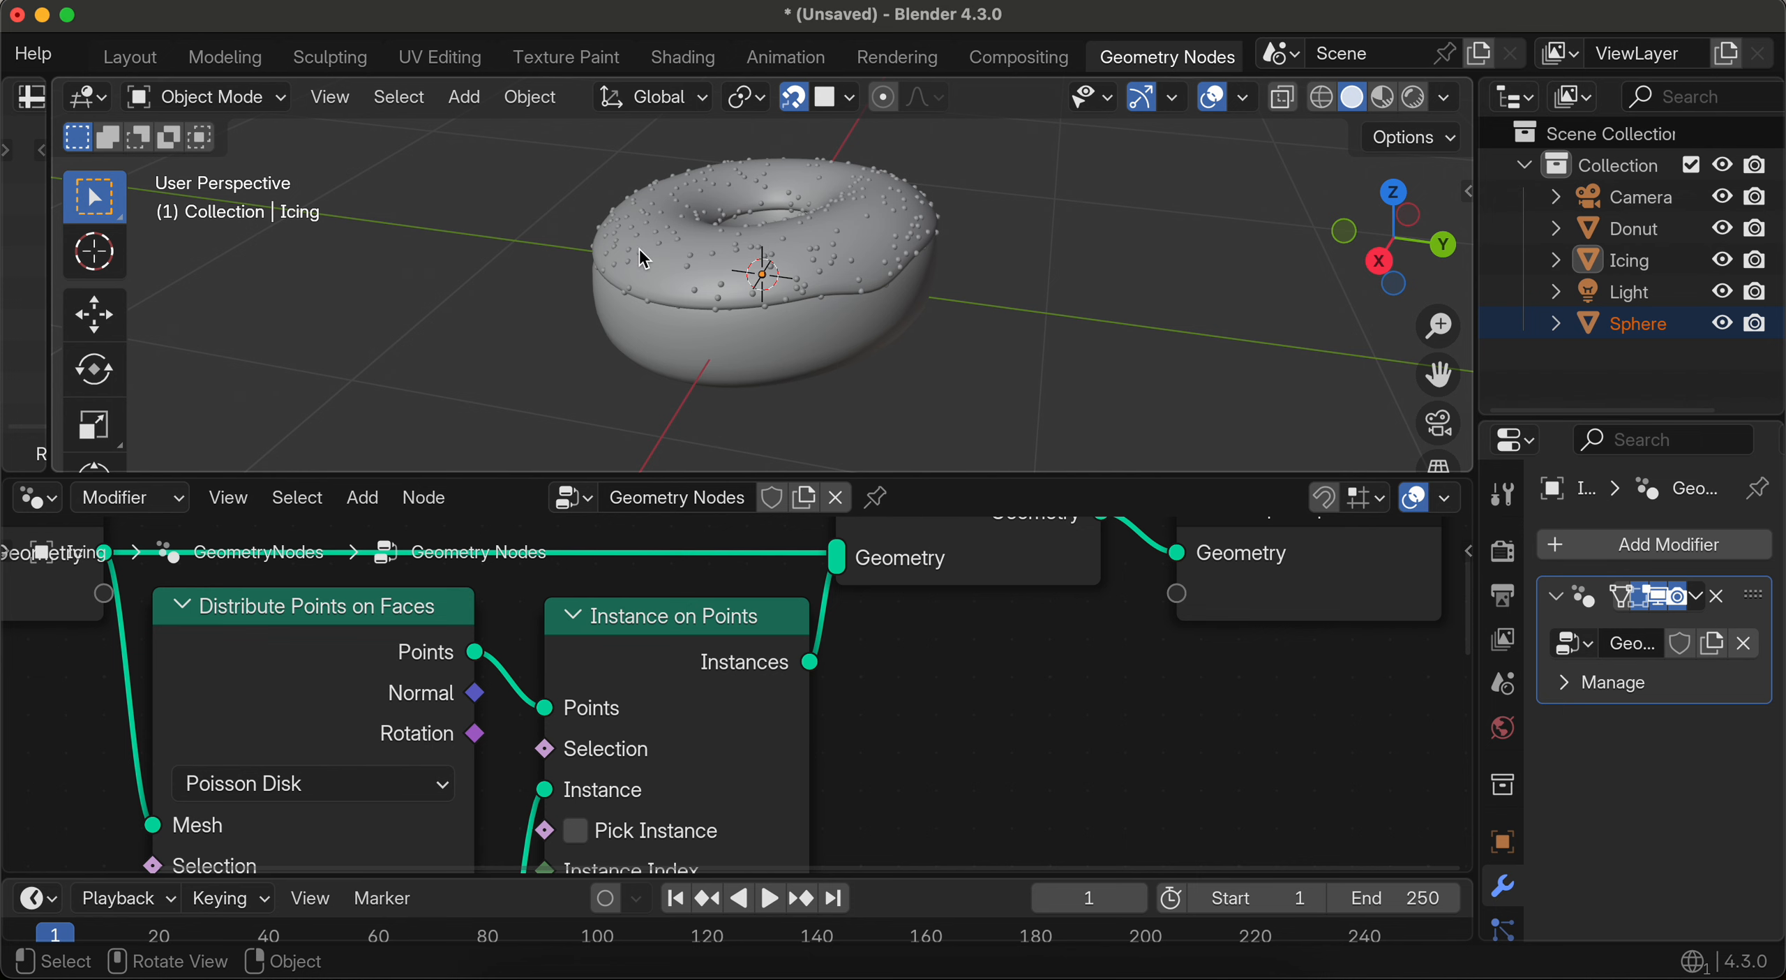
left_click(467, 112)
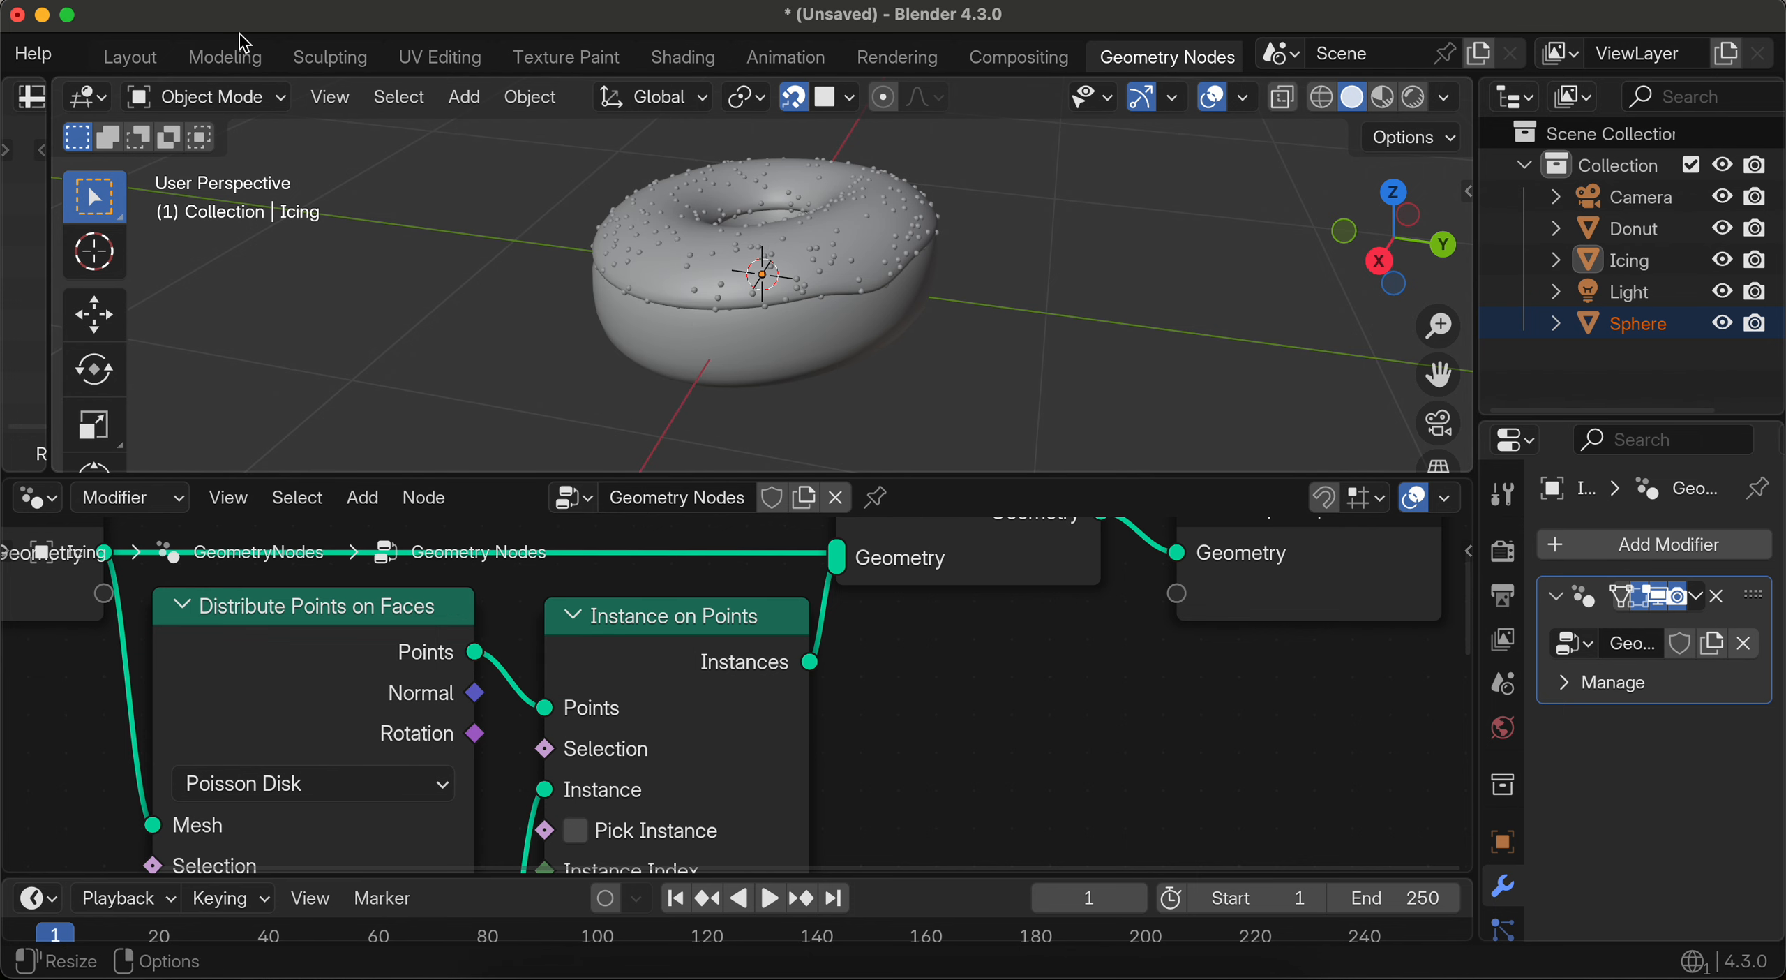
left_click(139, 64)
scroll(592, 330, "right", 5)
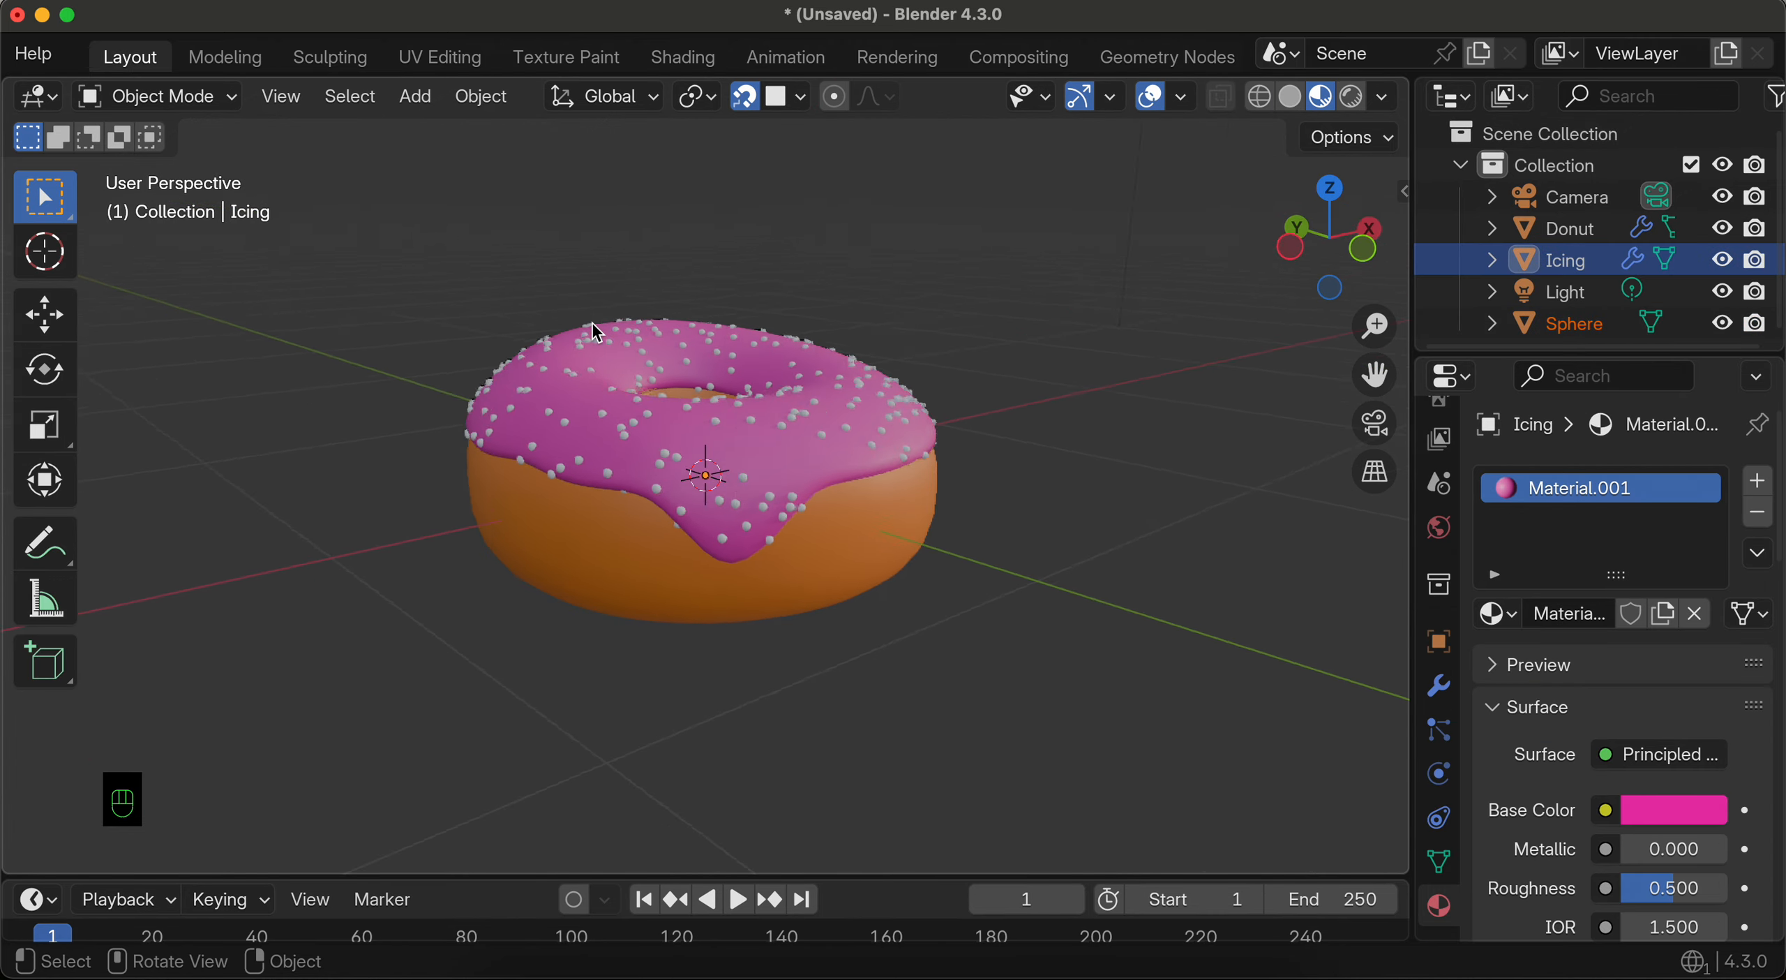
left_click(417, 97)
mouse_move(453, 133)
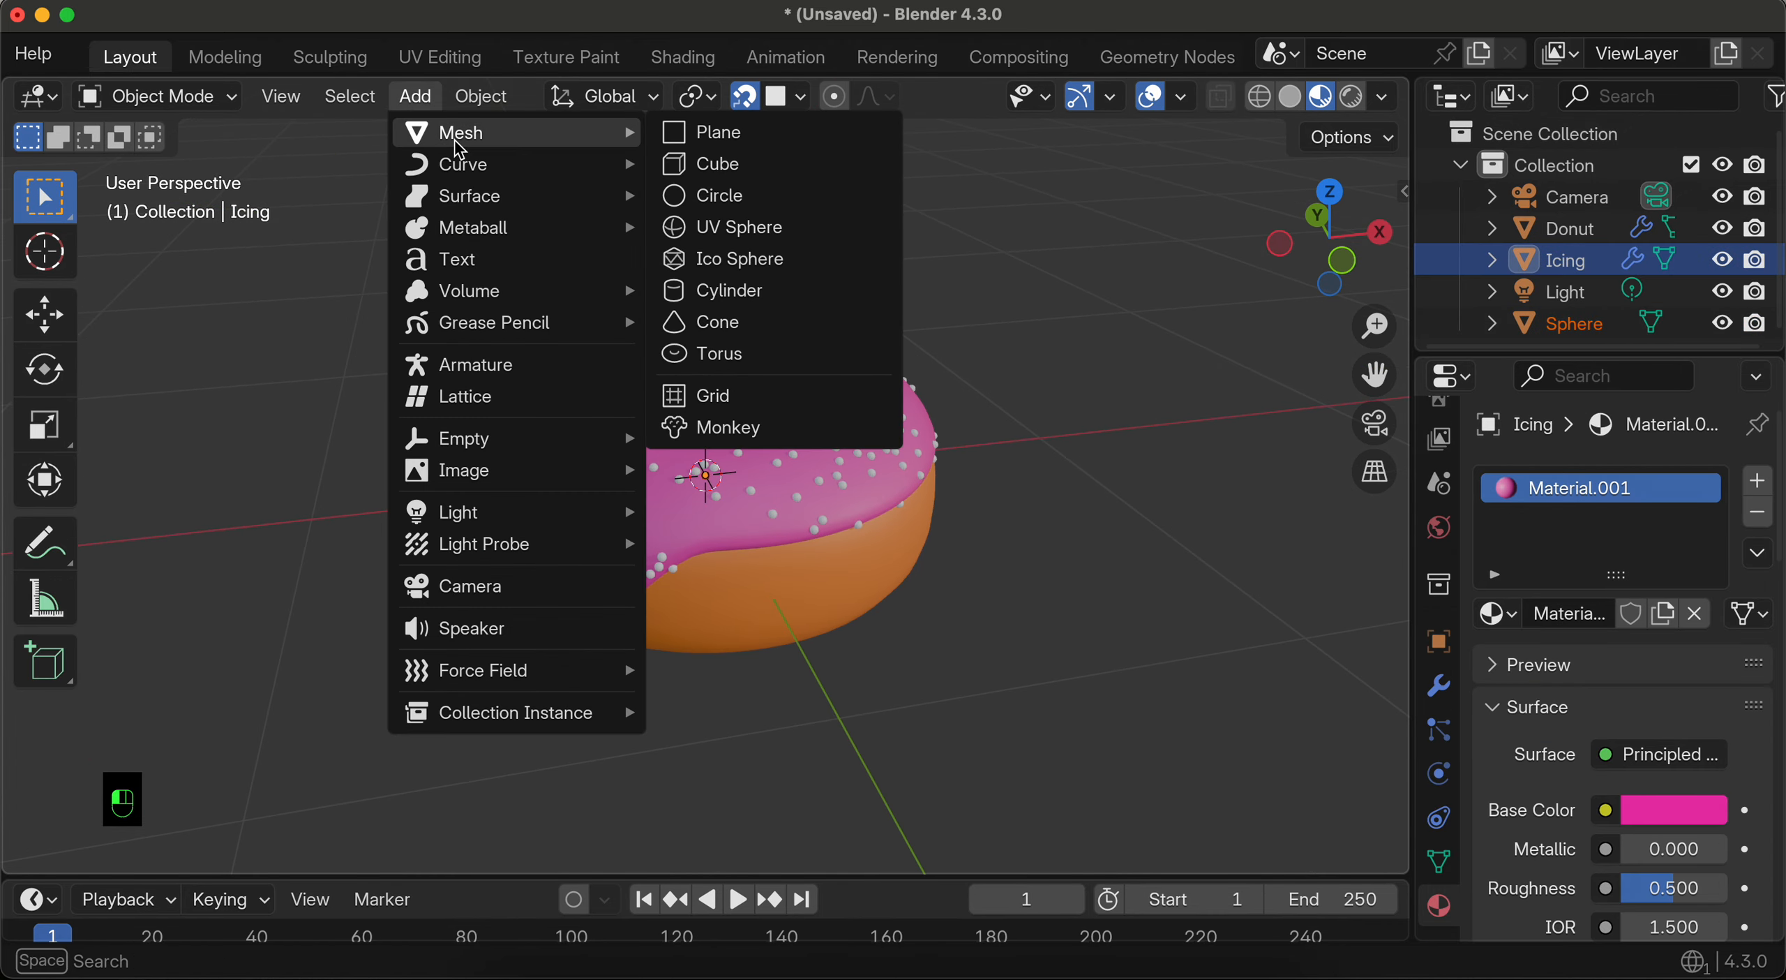
left_click(733, 292)
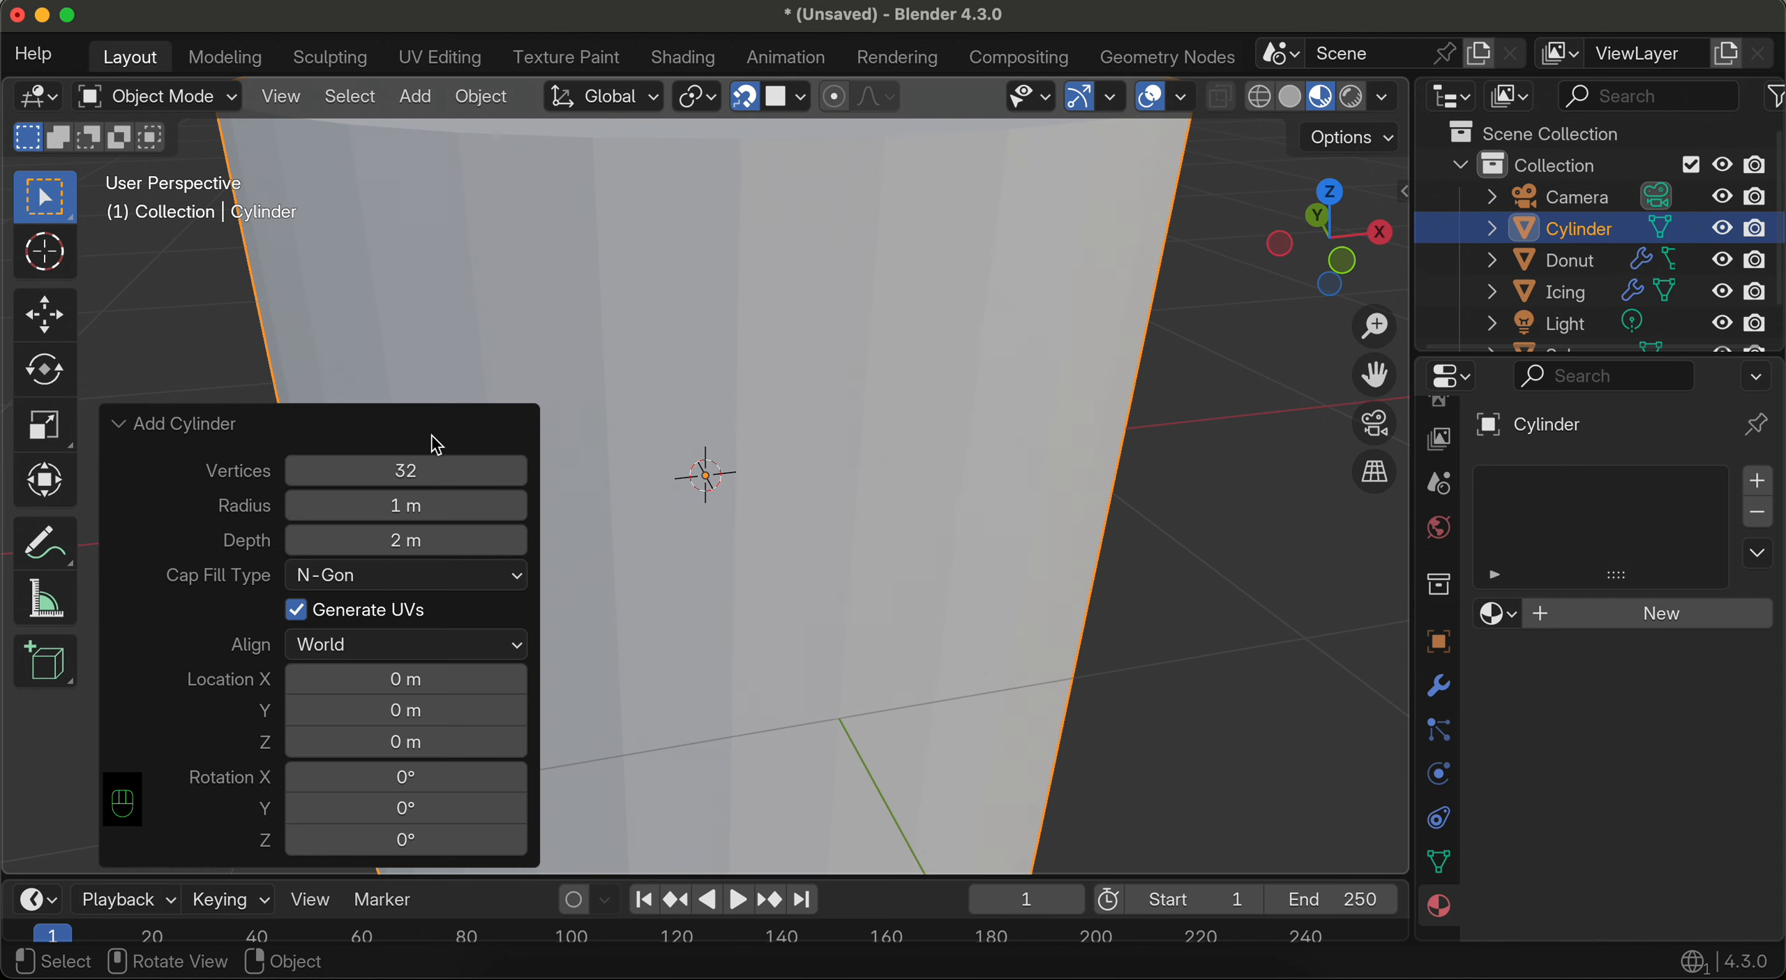
Step: Set the new cylinder's radius to 0.005 m, its depth to 0.005 m and its vertices to 12
left_click(445, 506)
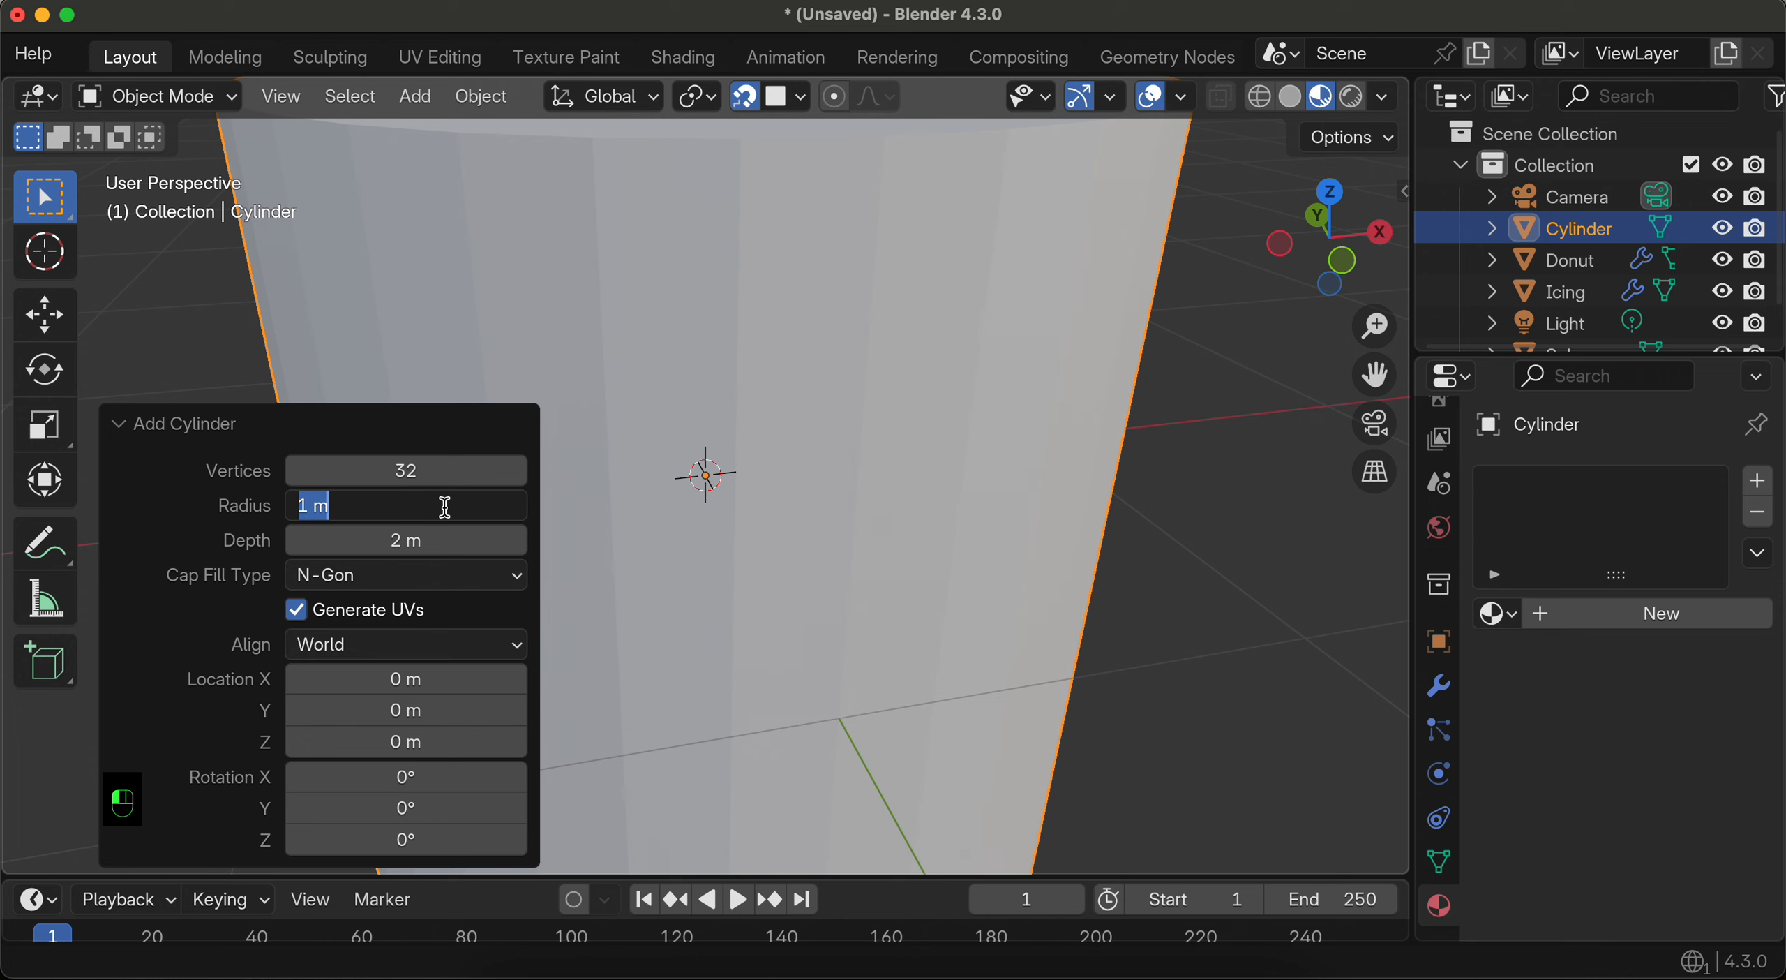
type("0.005")
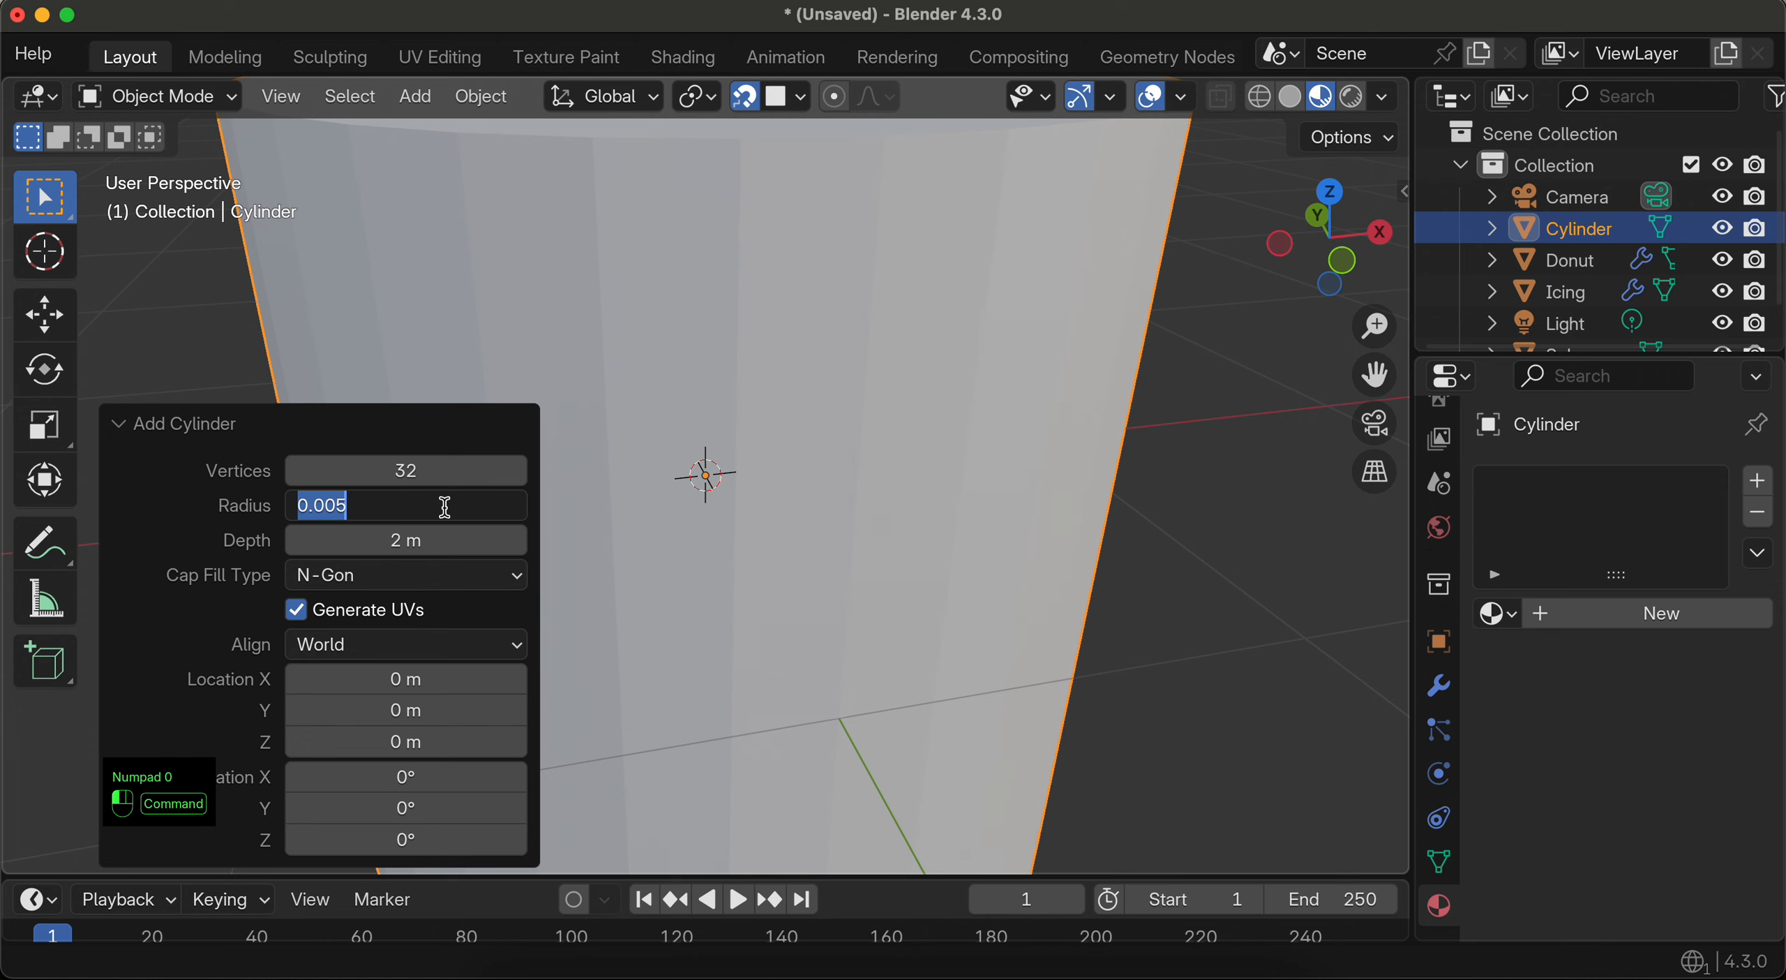
key("Return")
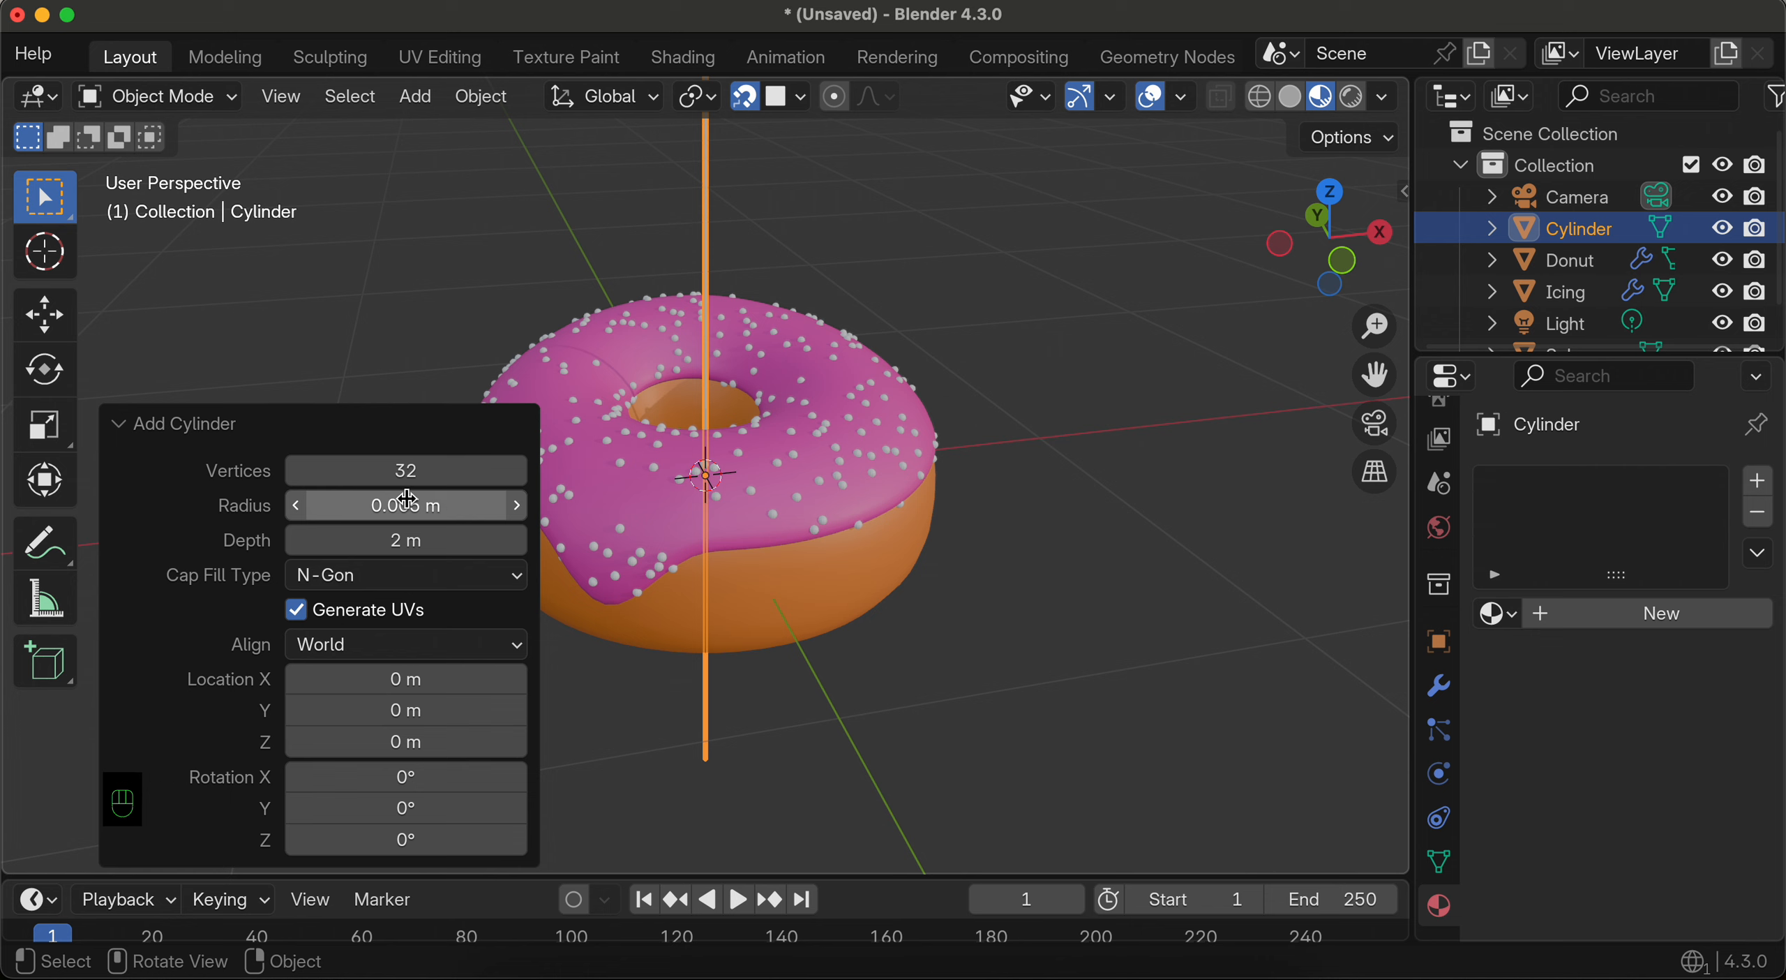
left_click(412, 541)
type("0.005")
key("Return")
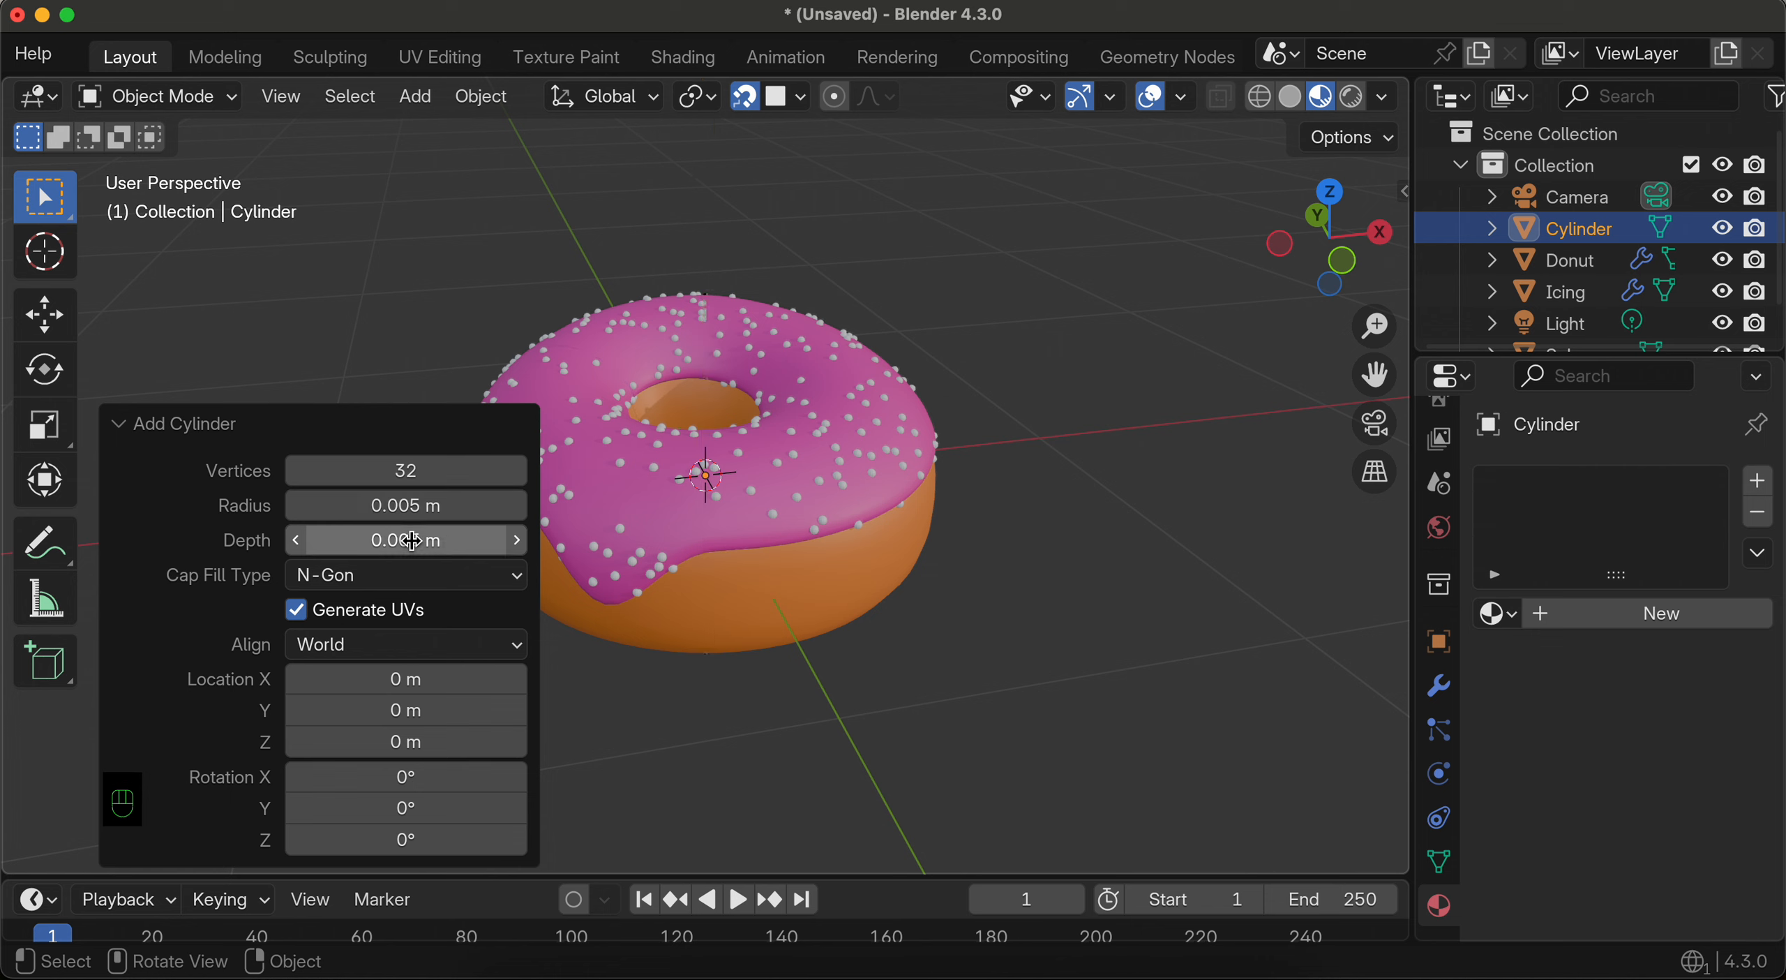
left_click(414, 469)
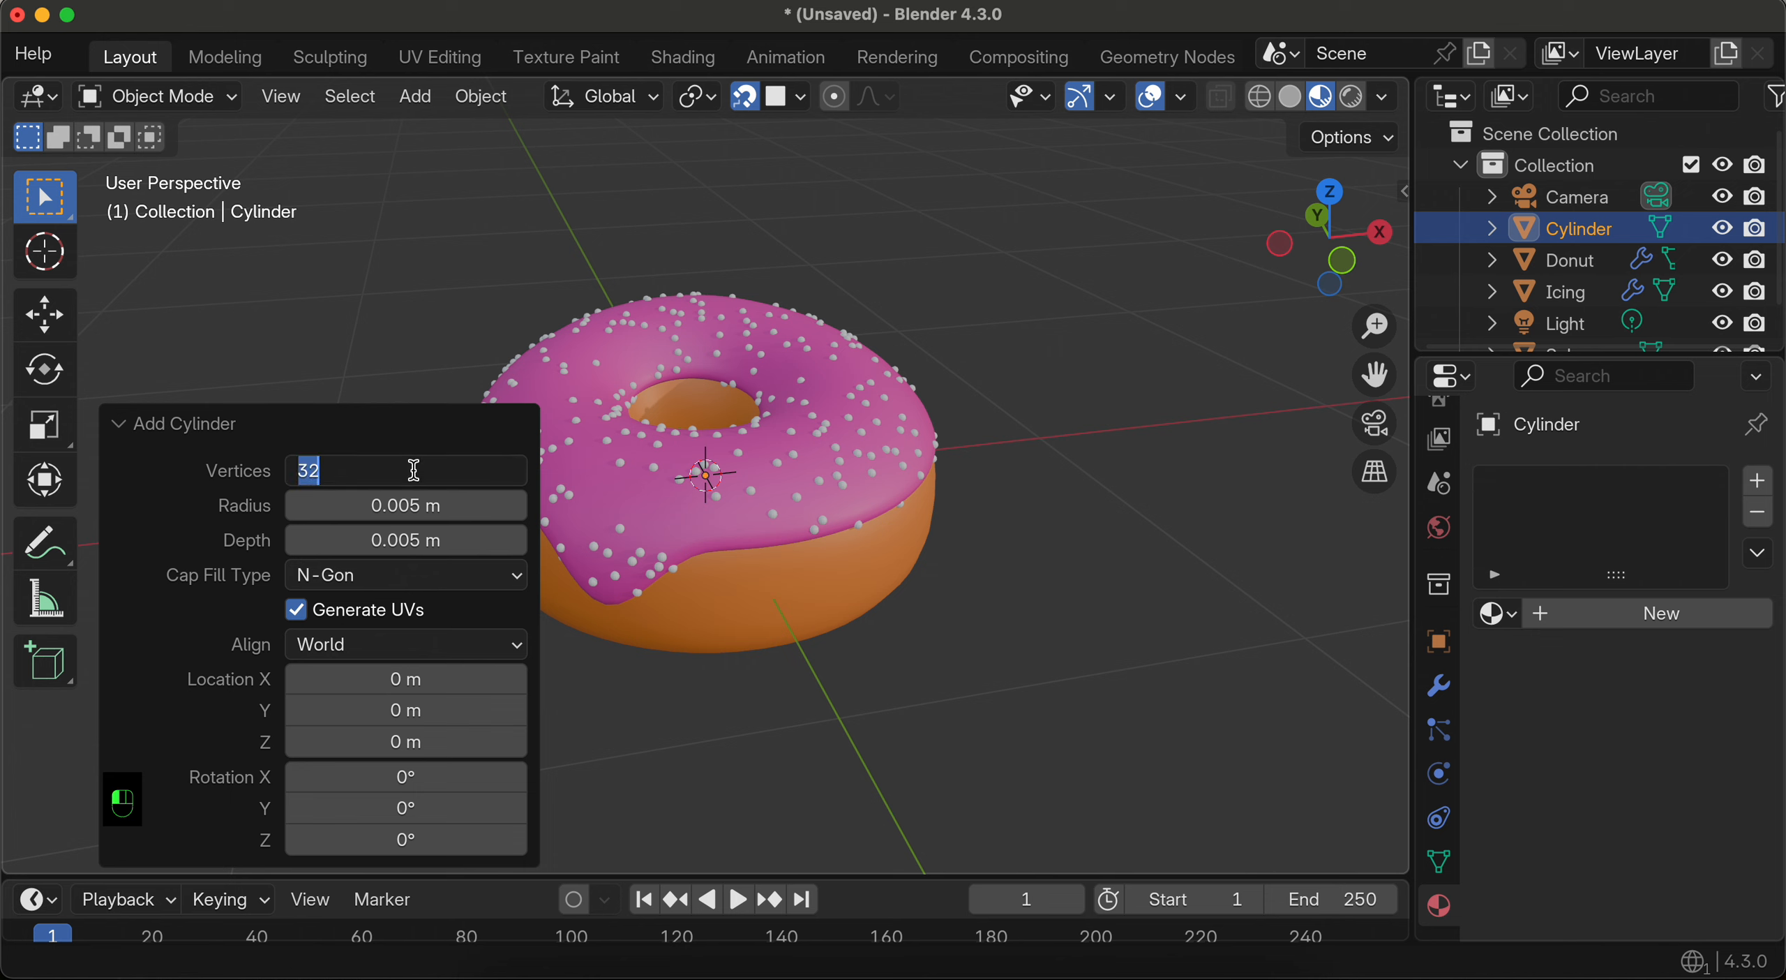
type("16")
key("Return")
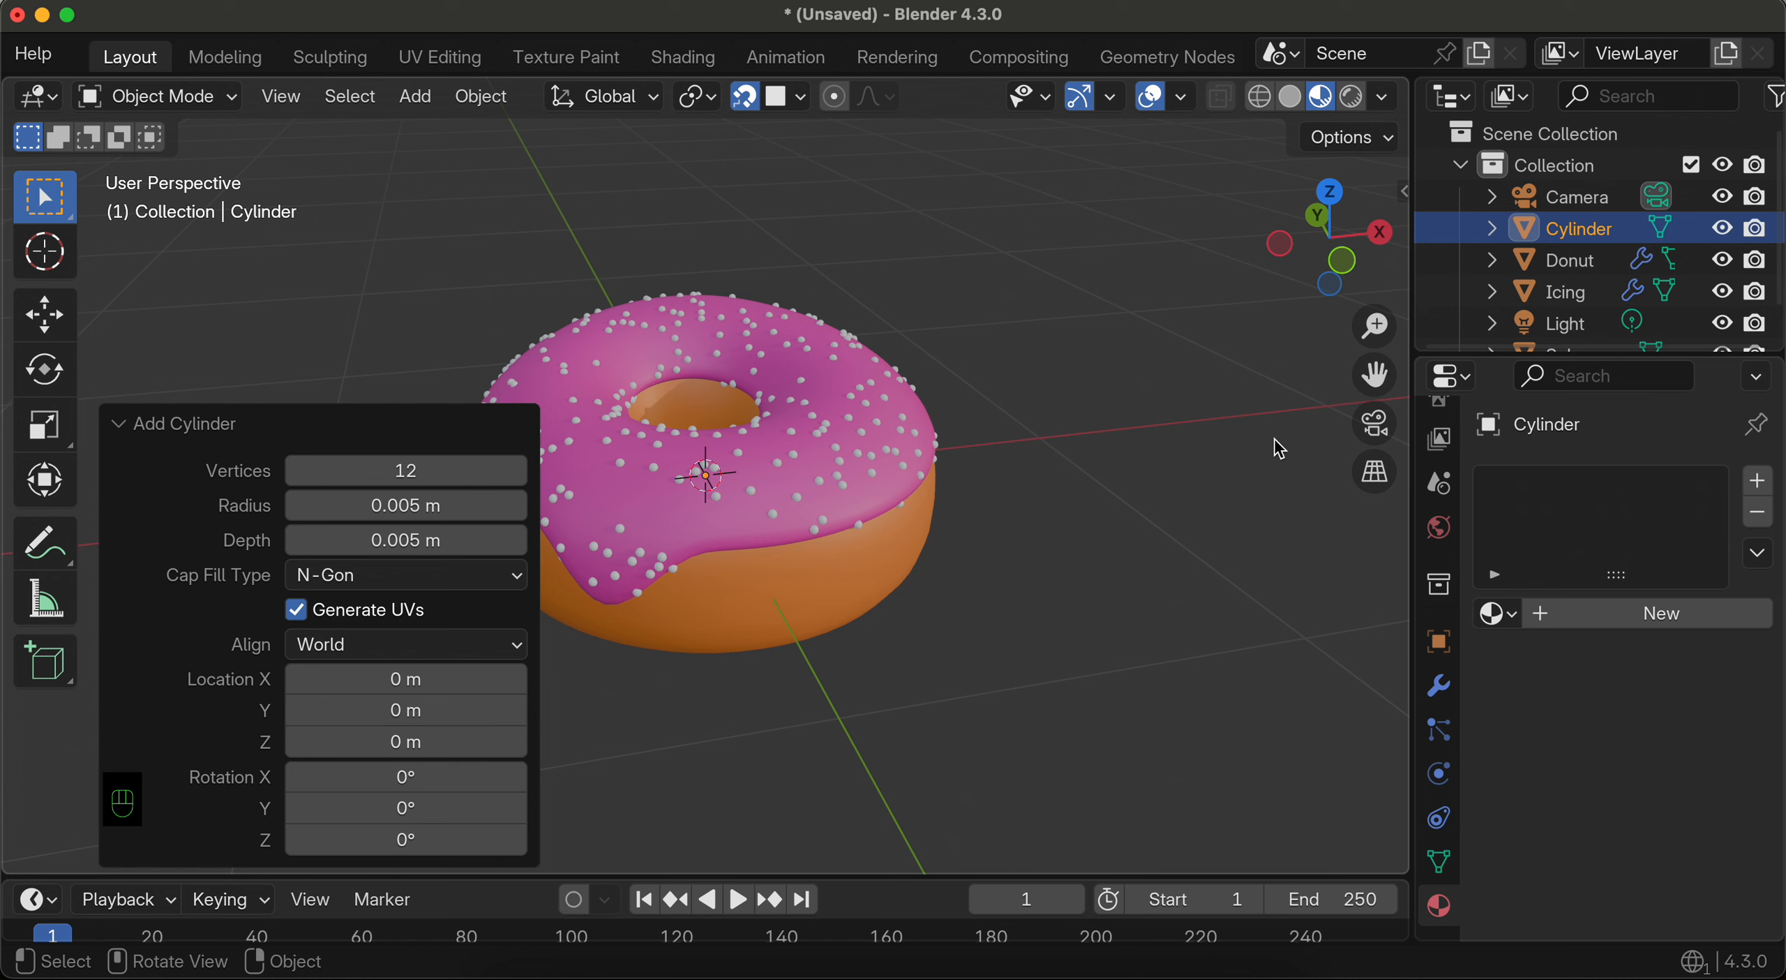
Step: Set the 3D viewport's Clip Start to 0.001 m
left_click(1405, 194)
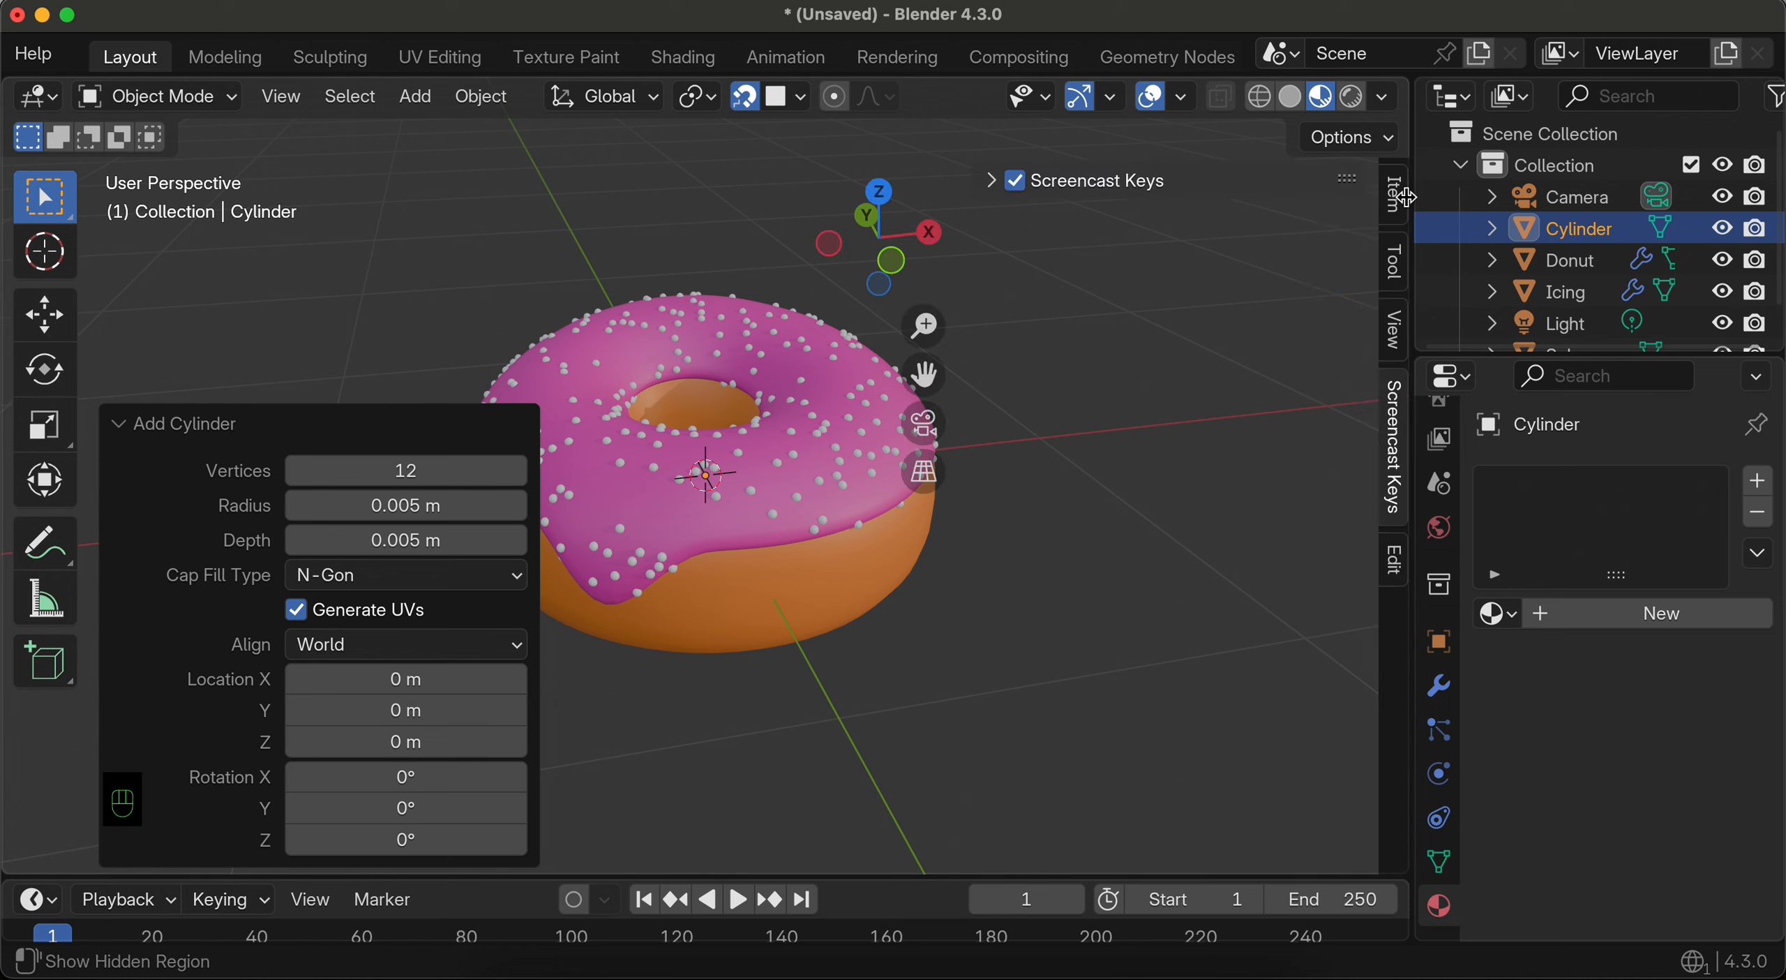
left_click(1393, 328)
scroll(1228, 551, "down", 4)
scroll(1225, 544, "up", 4)
left_click(1278, 264)
type("0.001")
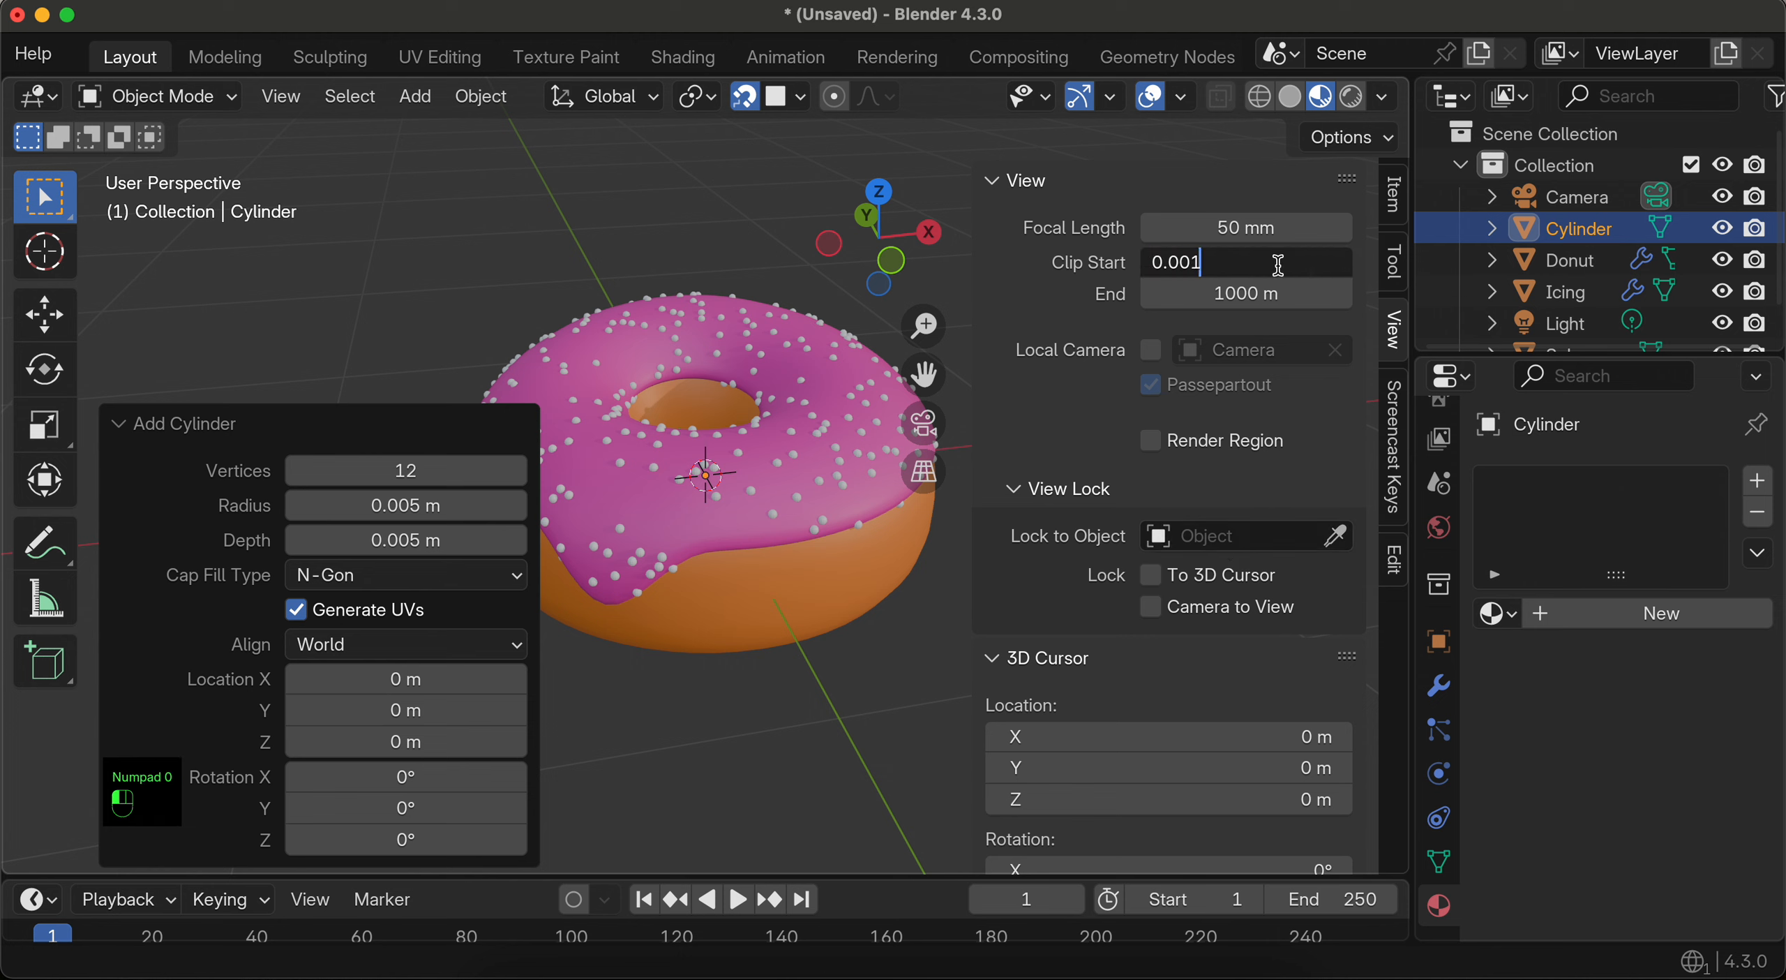
key("Return")
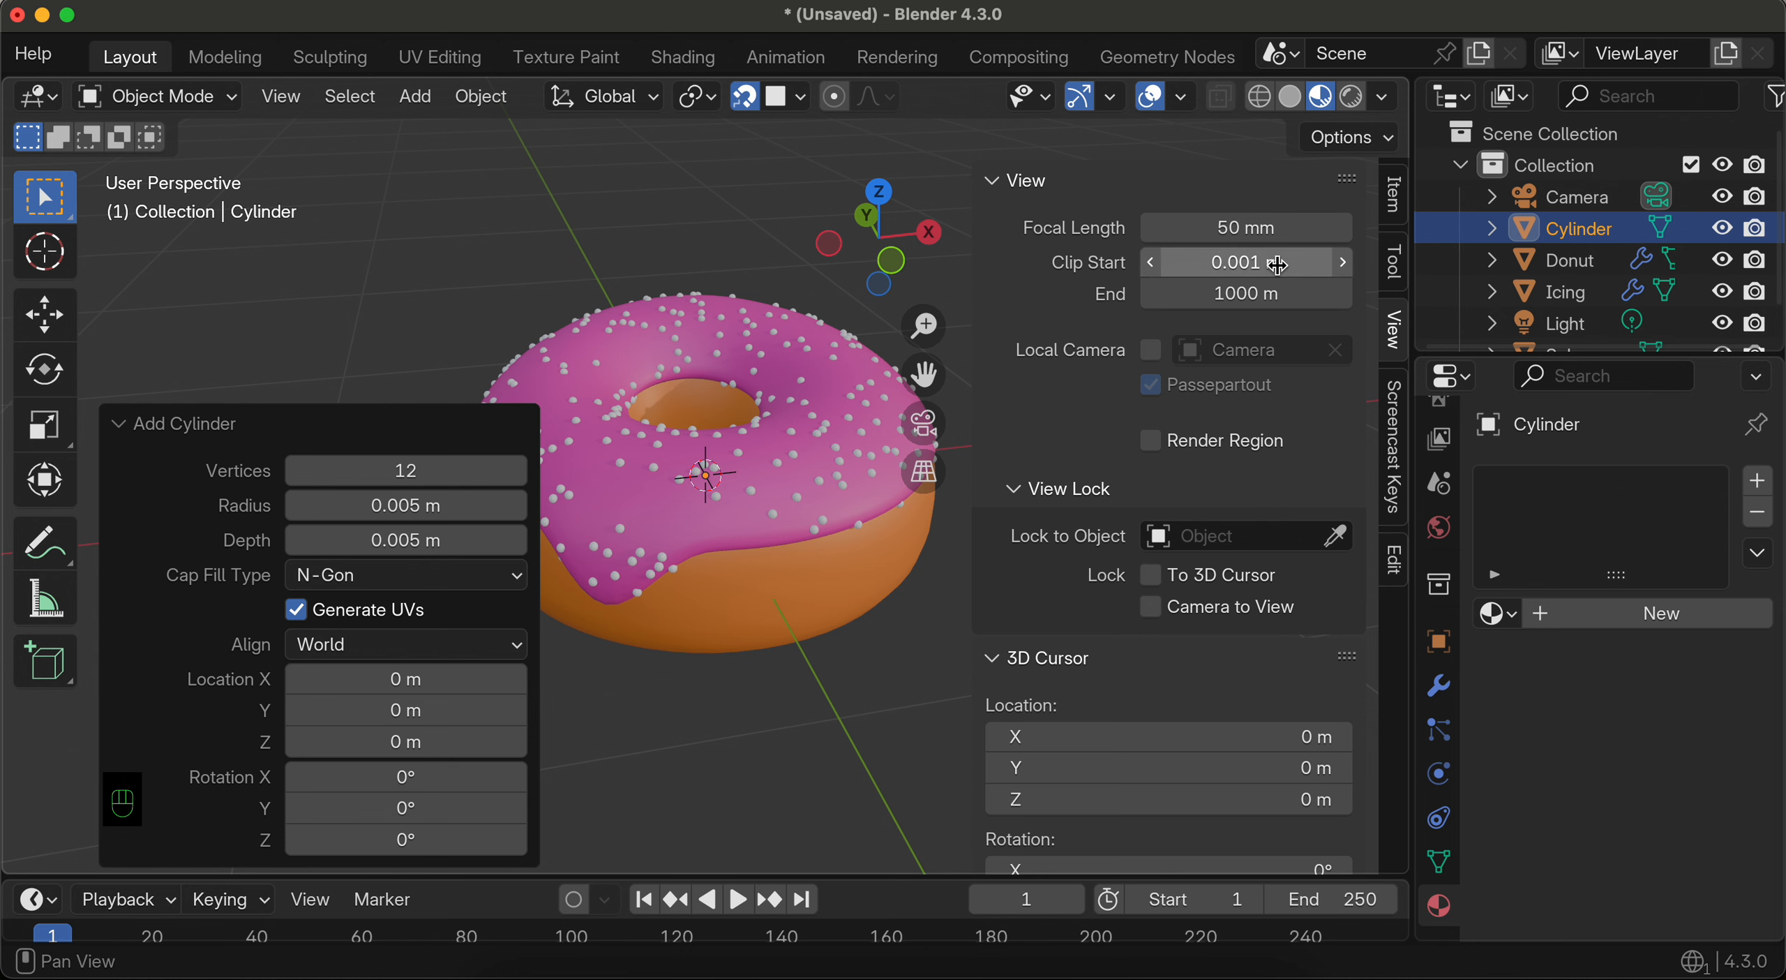
Step: Move the tiny cylinder along the X axis out of the donut into empty space, and hide the viewport sidebar
left_click(117, 423)
scroll(807, 364, "left", 5)
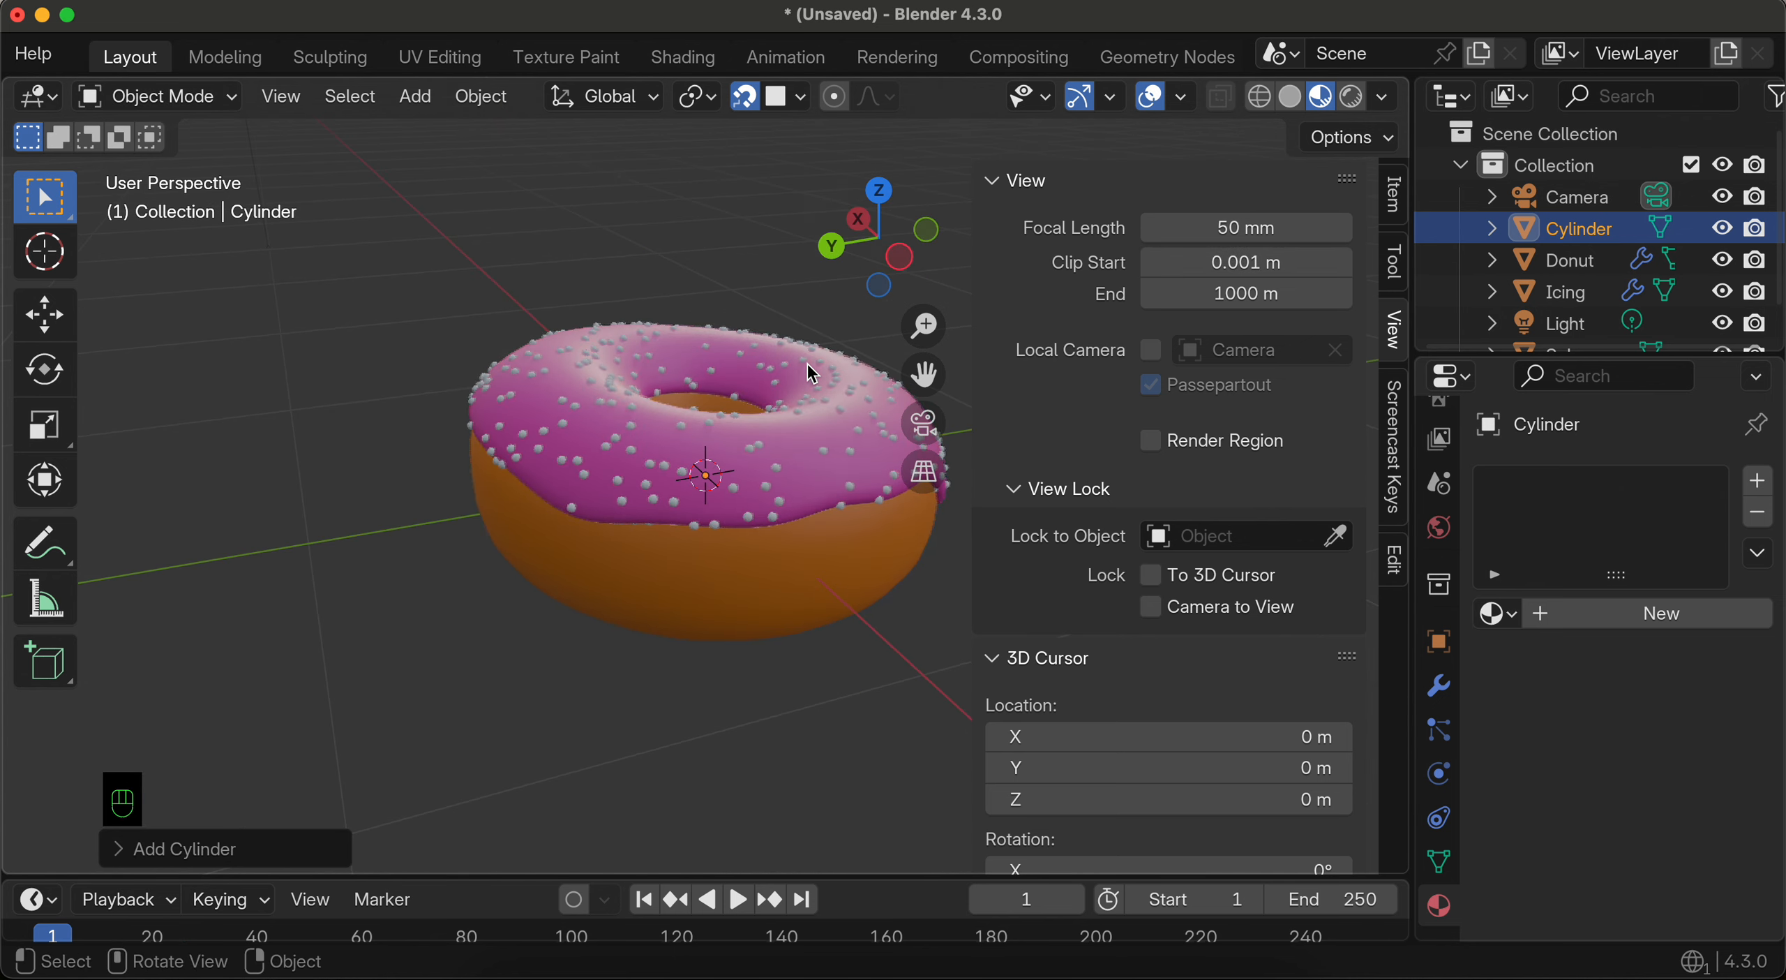
scroll(806, 363, "left", 5)
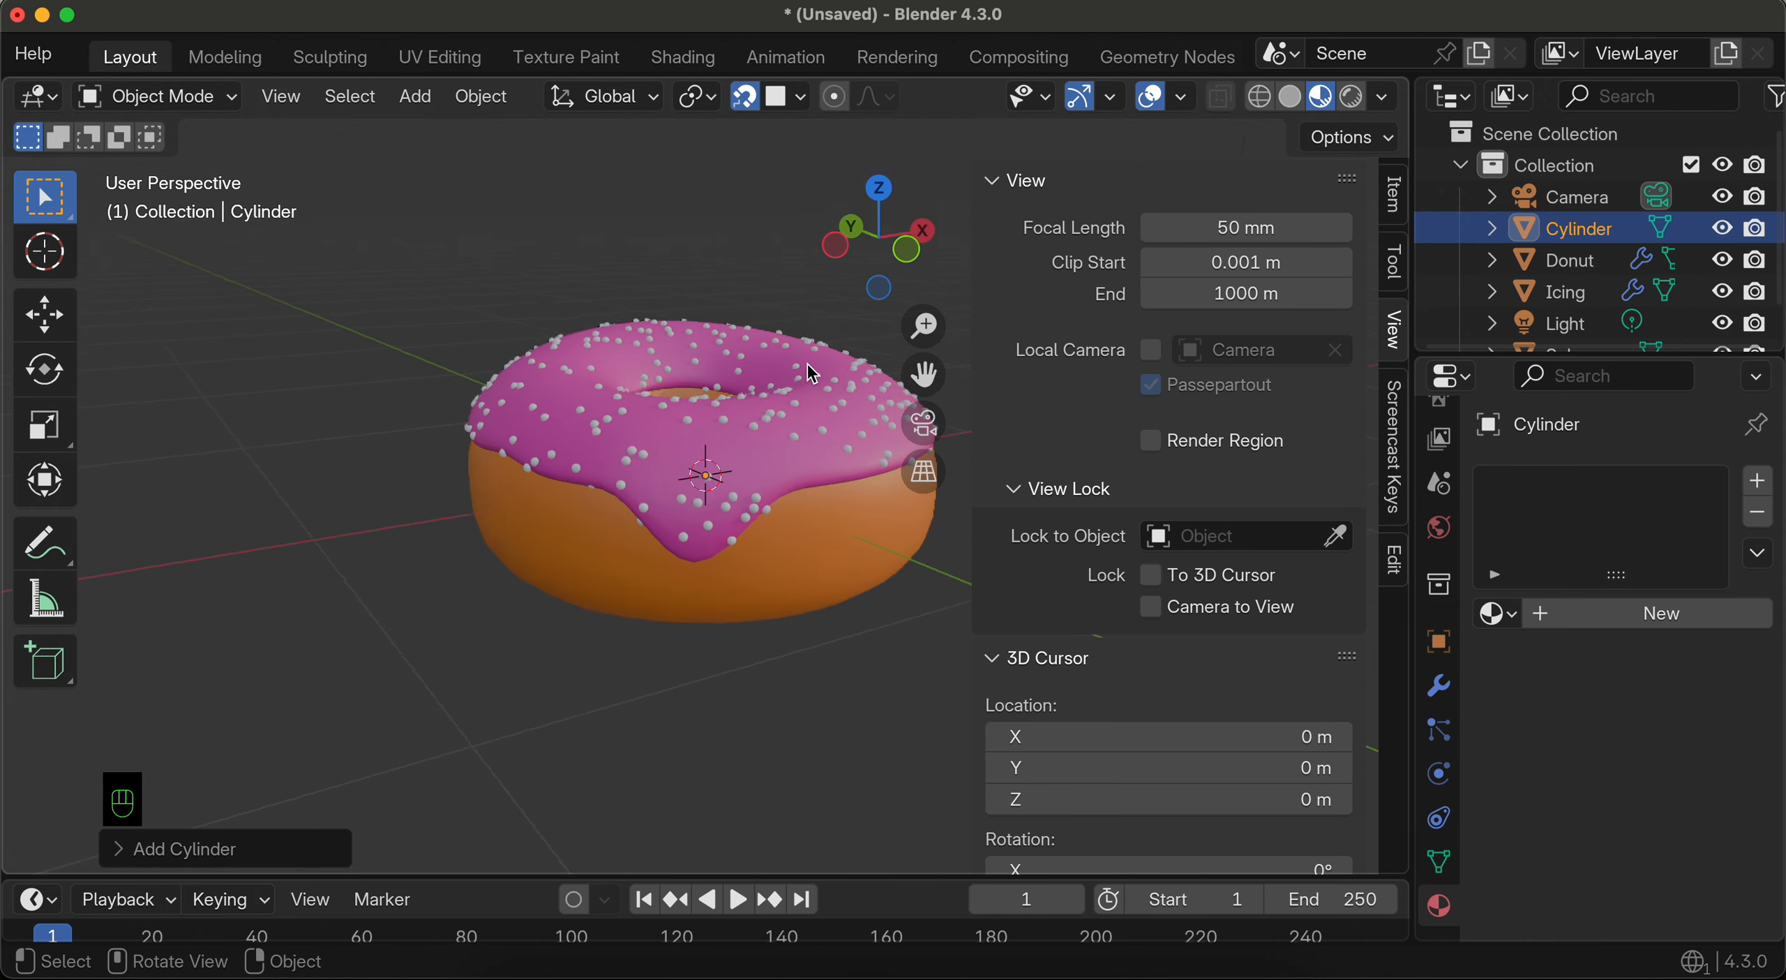
scroll(981, 360, "down", 1)
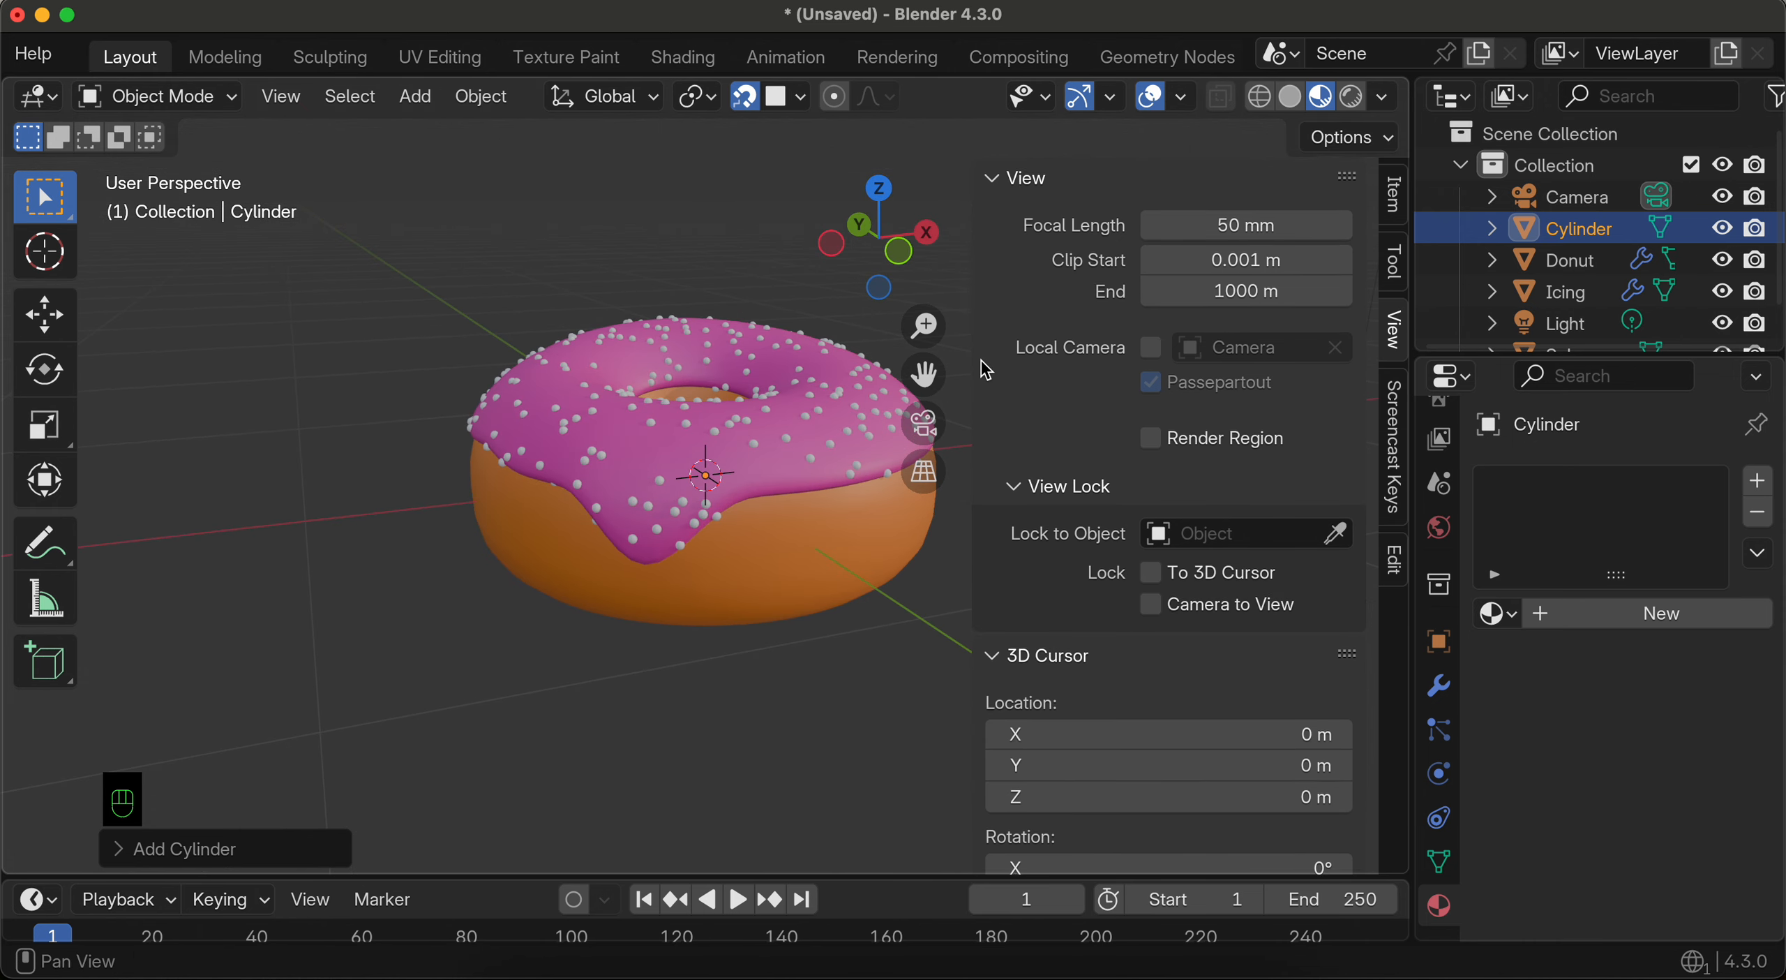
left_click(45, 314)
left_click_drag(830, 466, 259, 525)
scroll(253, 525, "up", 4)
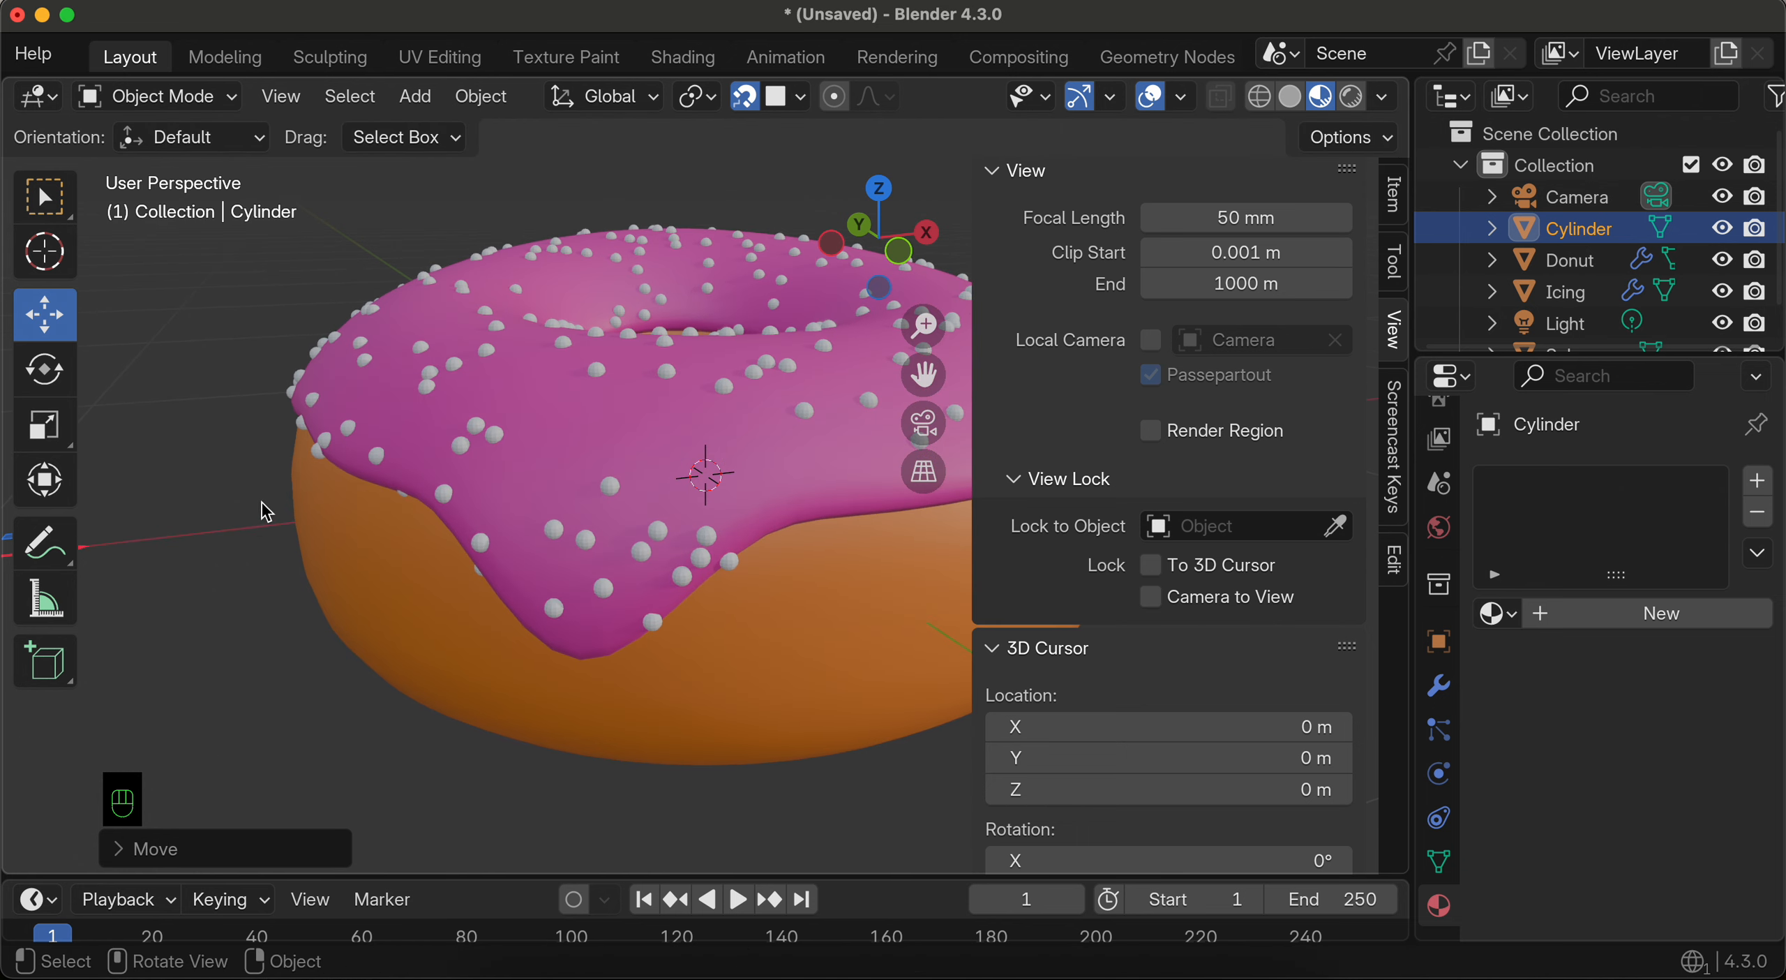
scroll(262, 507, "left", 8, "shift")
scroll(599, 583, "right", 5, "shift")
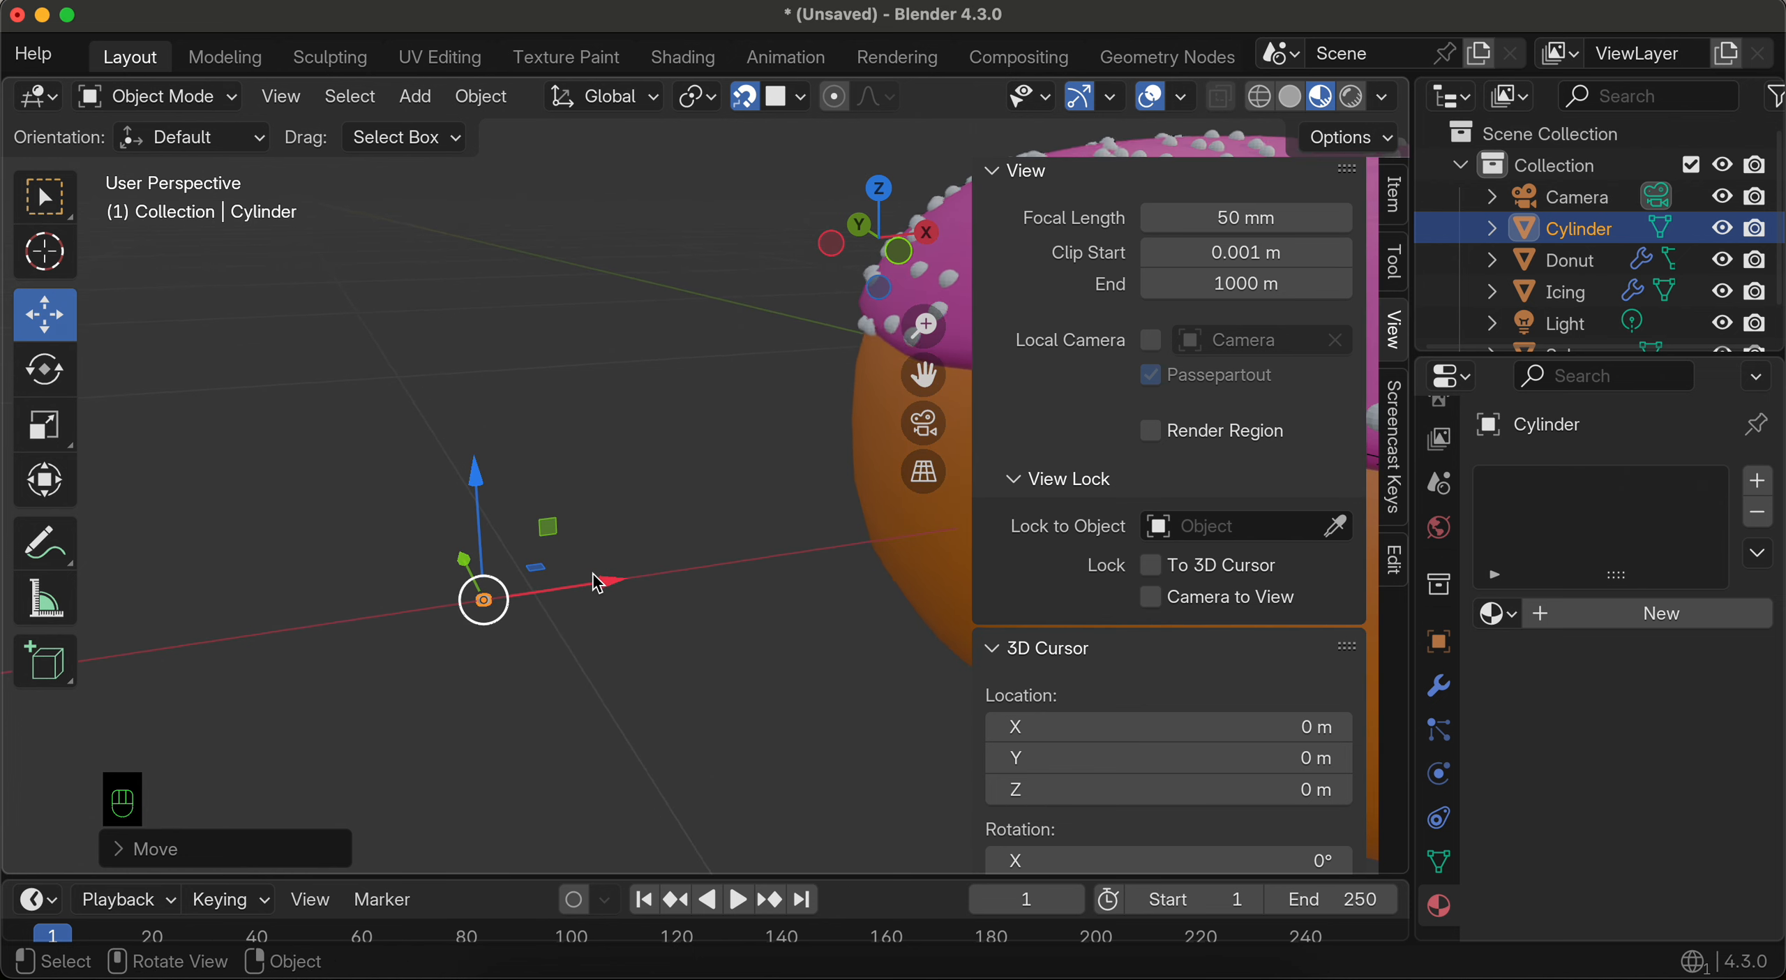
left_click(1005, 173)
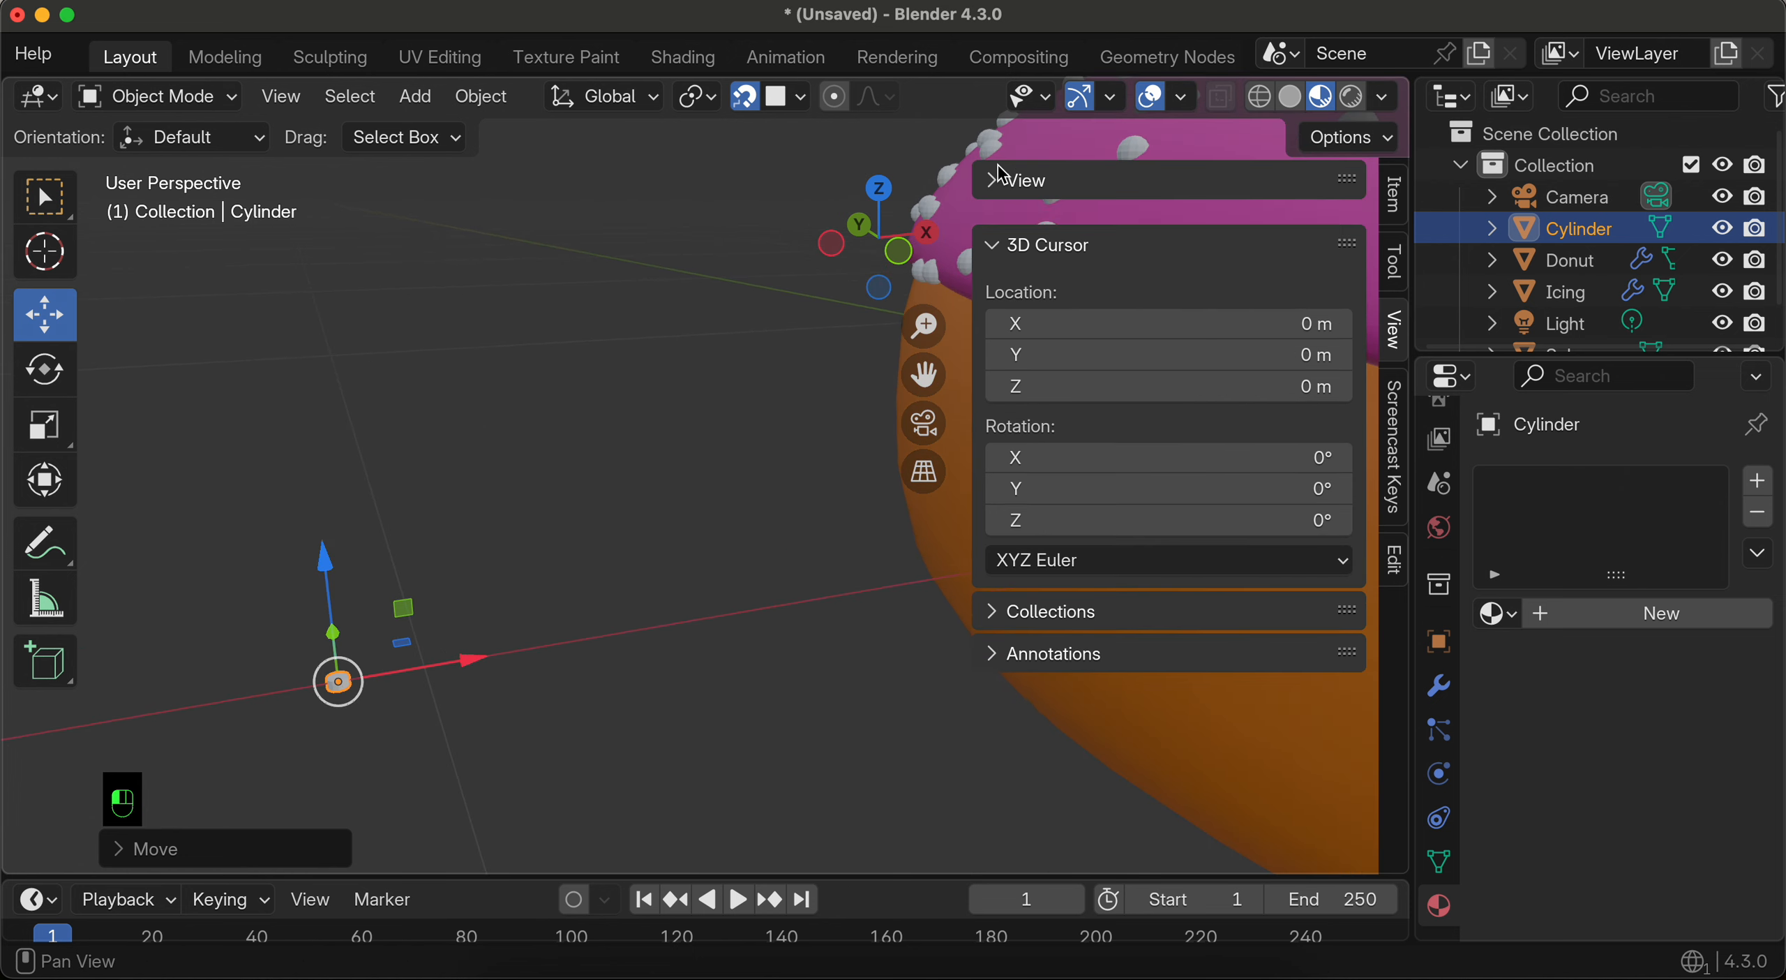
left_click_drag(974, 183, 1388, 203)
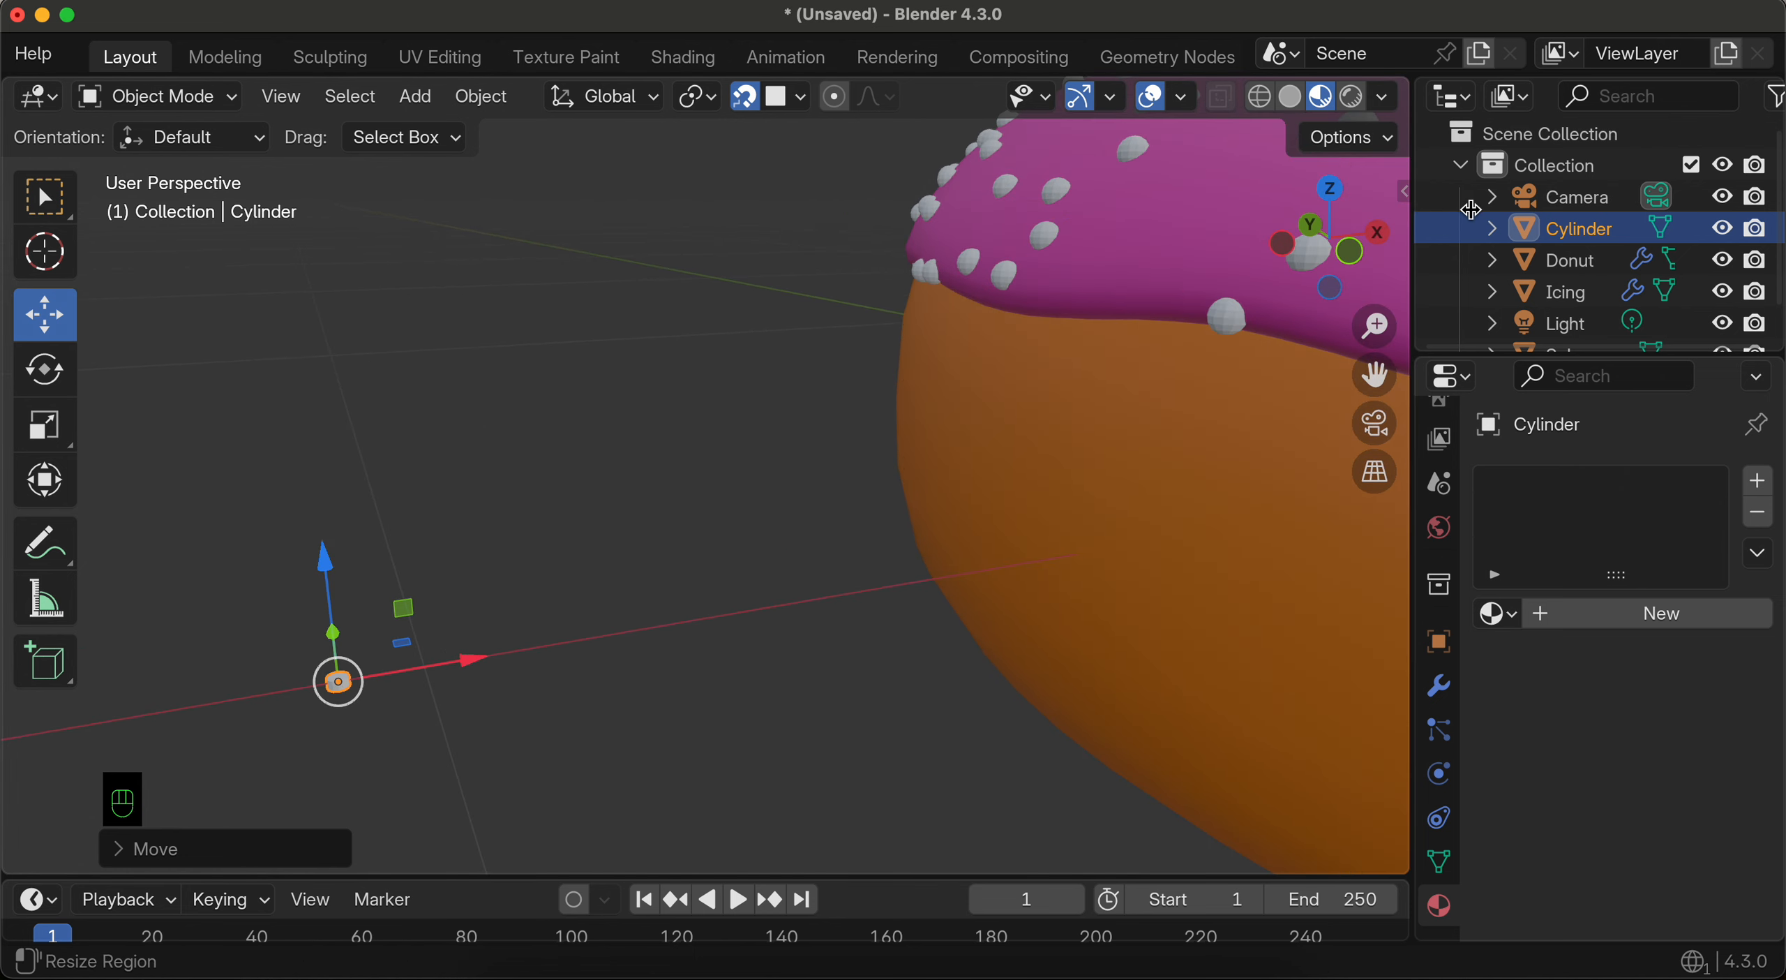
Step: Duplicate the small cylinder in place, undoing the trial move of the copy along X
scroll(353, 627, "down", 5, "shift")
scroll(353, 627, "down", 3, "shift")
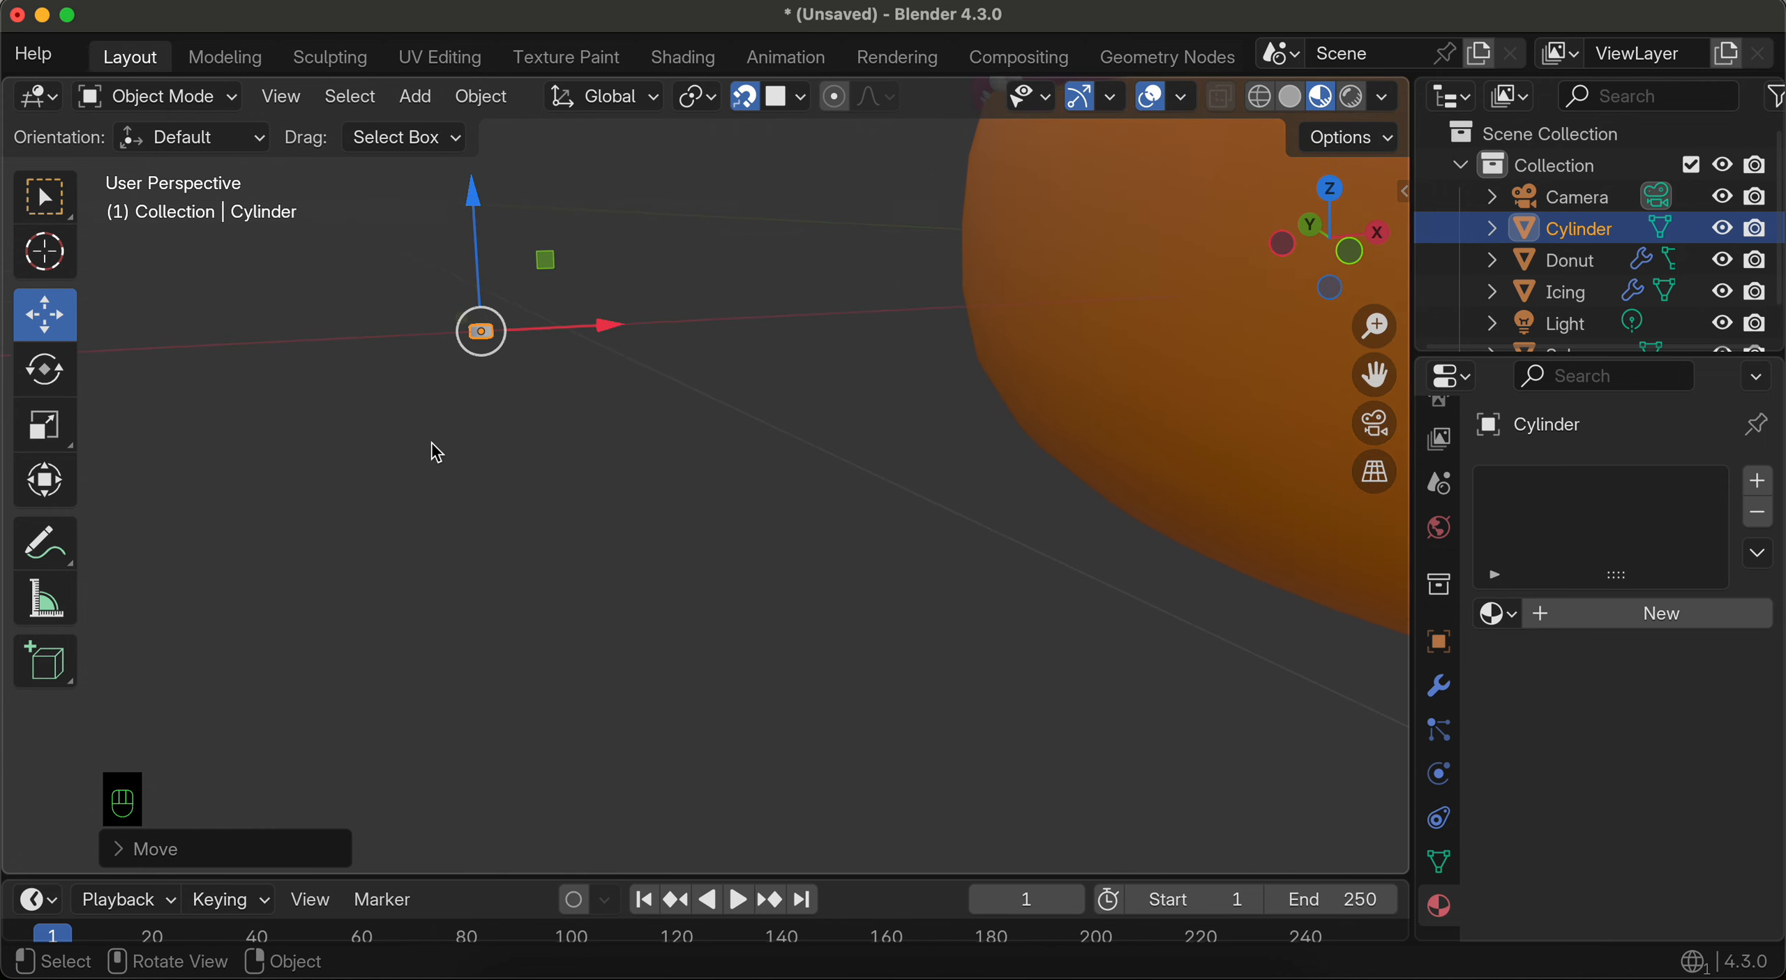
scroll(458, 415, "right", 5, "shift")
scroll(459, 412, "up", 5, "shift")
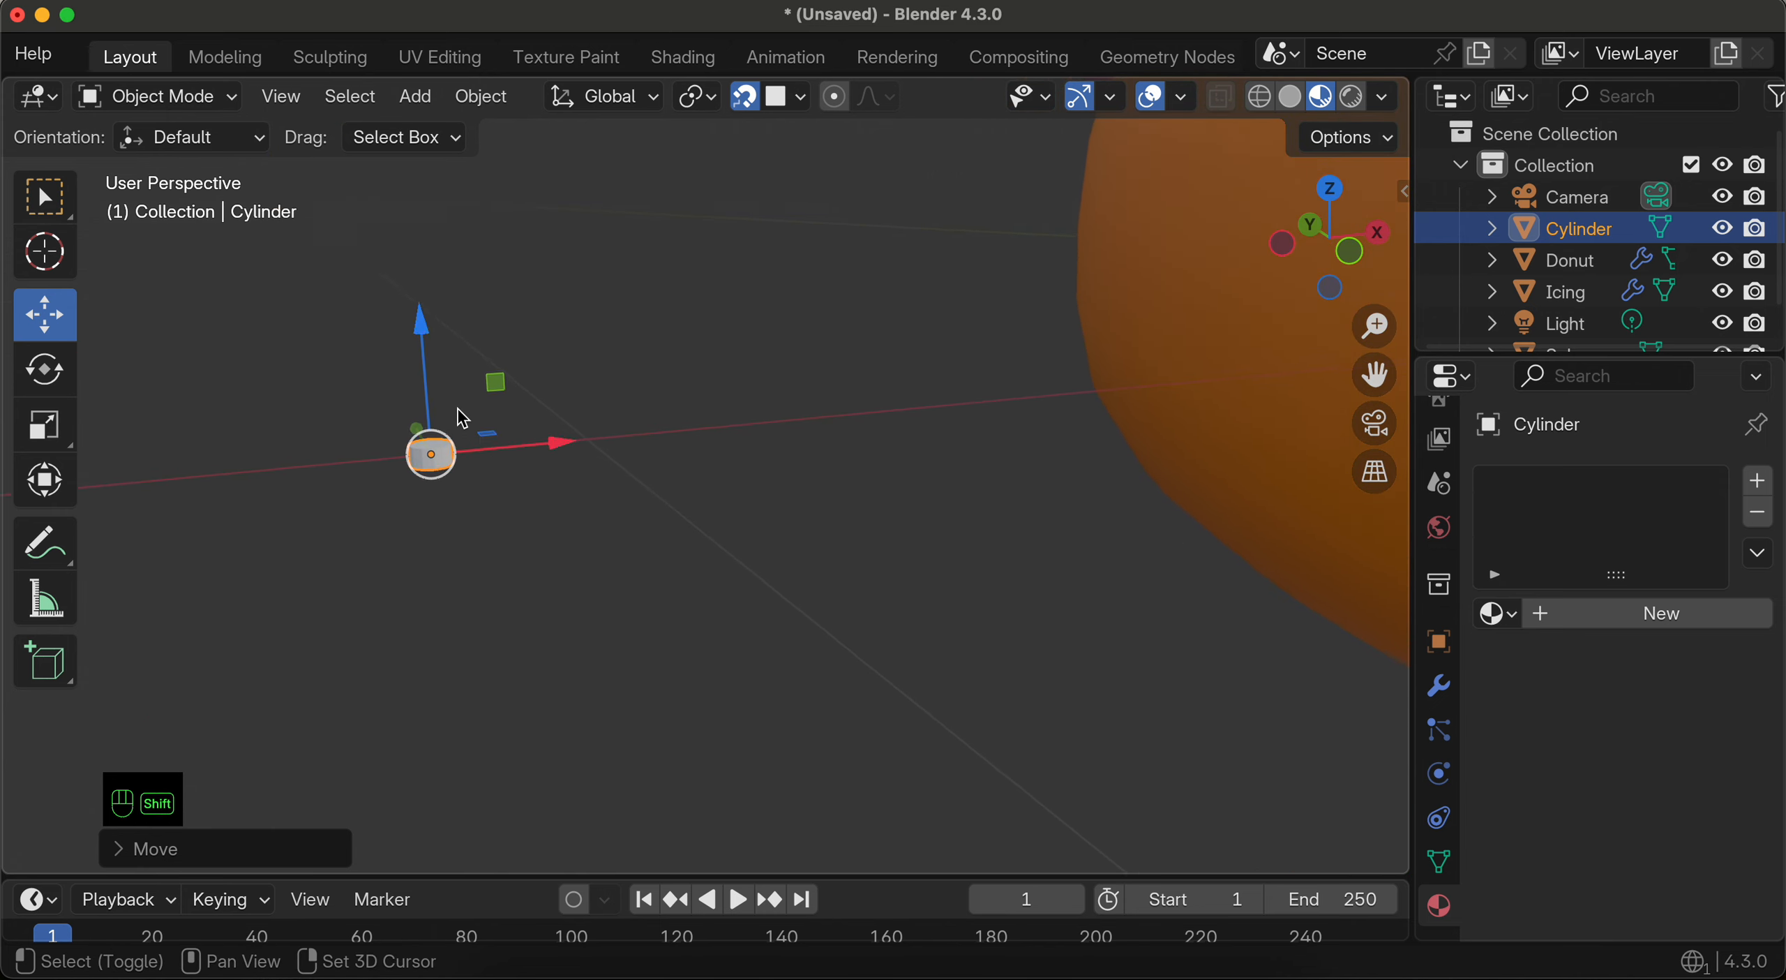
scroll(443, 419, "up", 2)
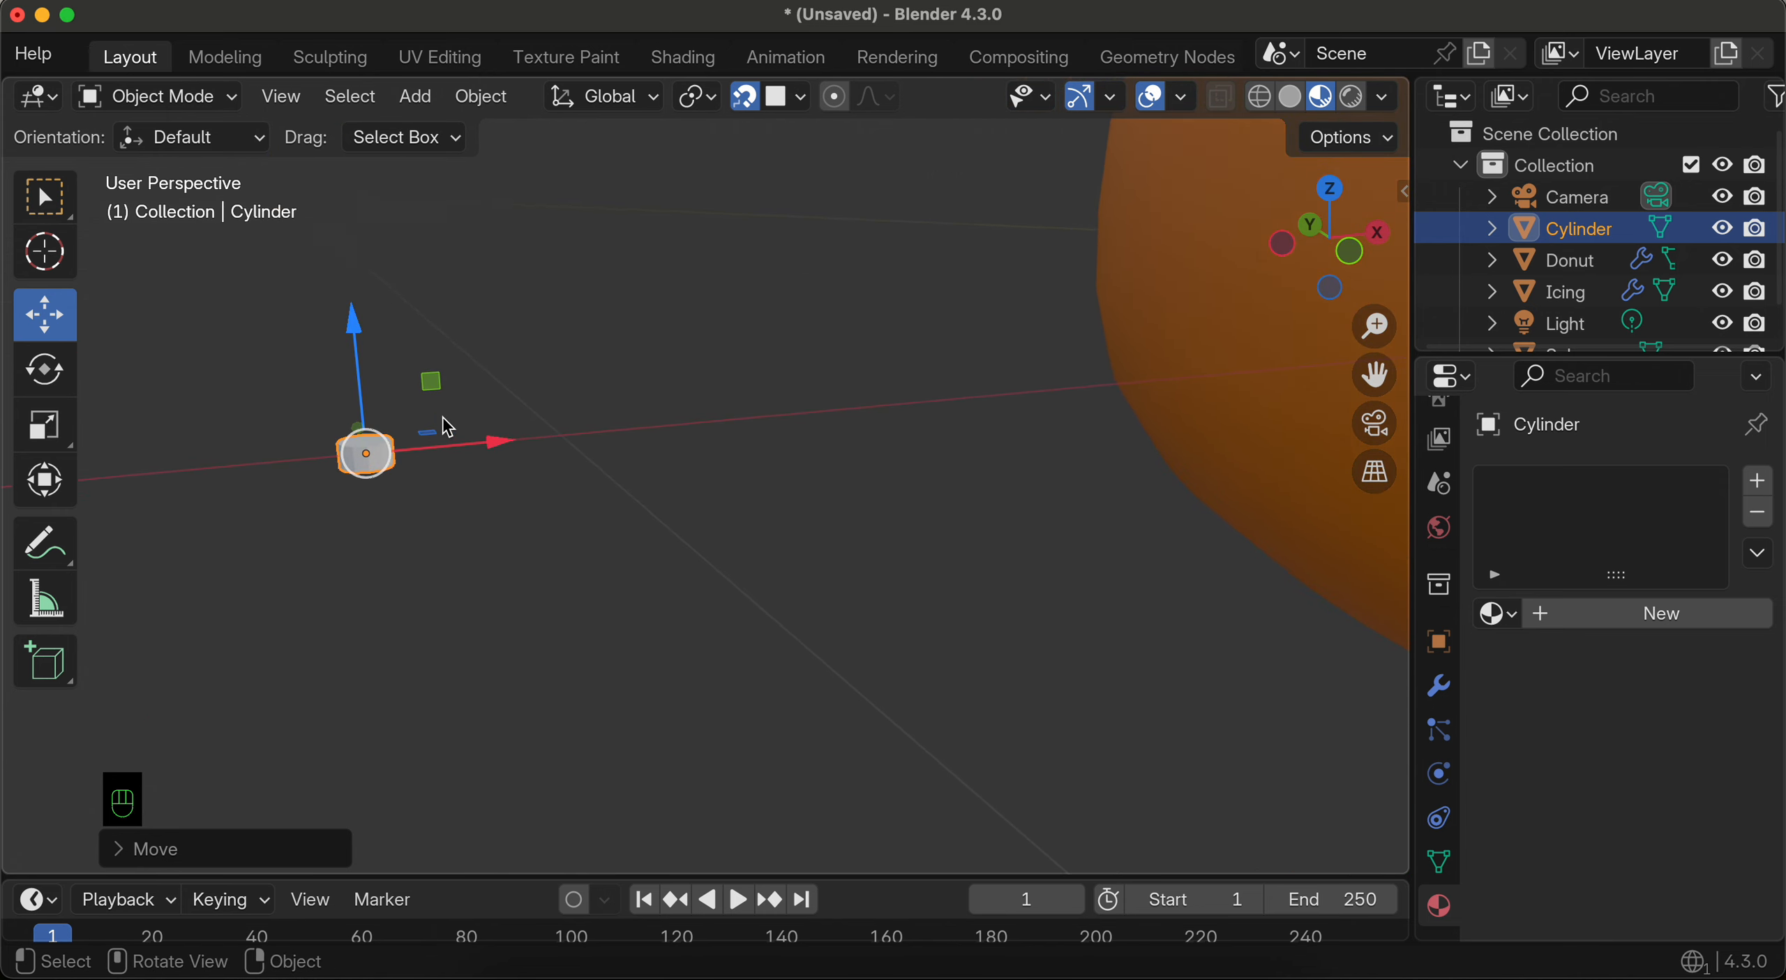
key("shift+d")
right_click(443, 414)
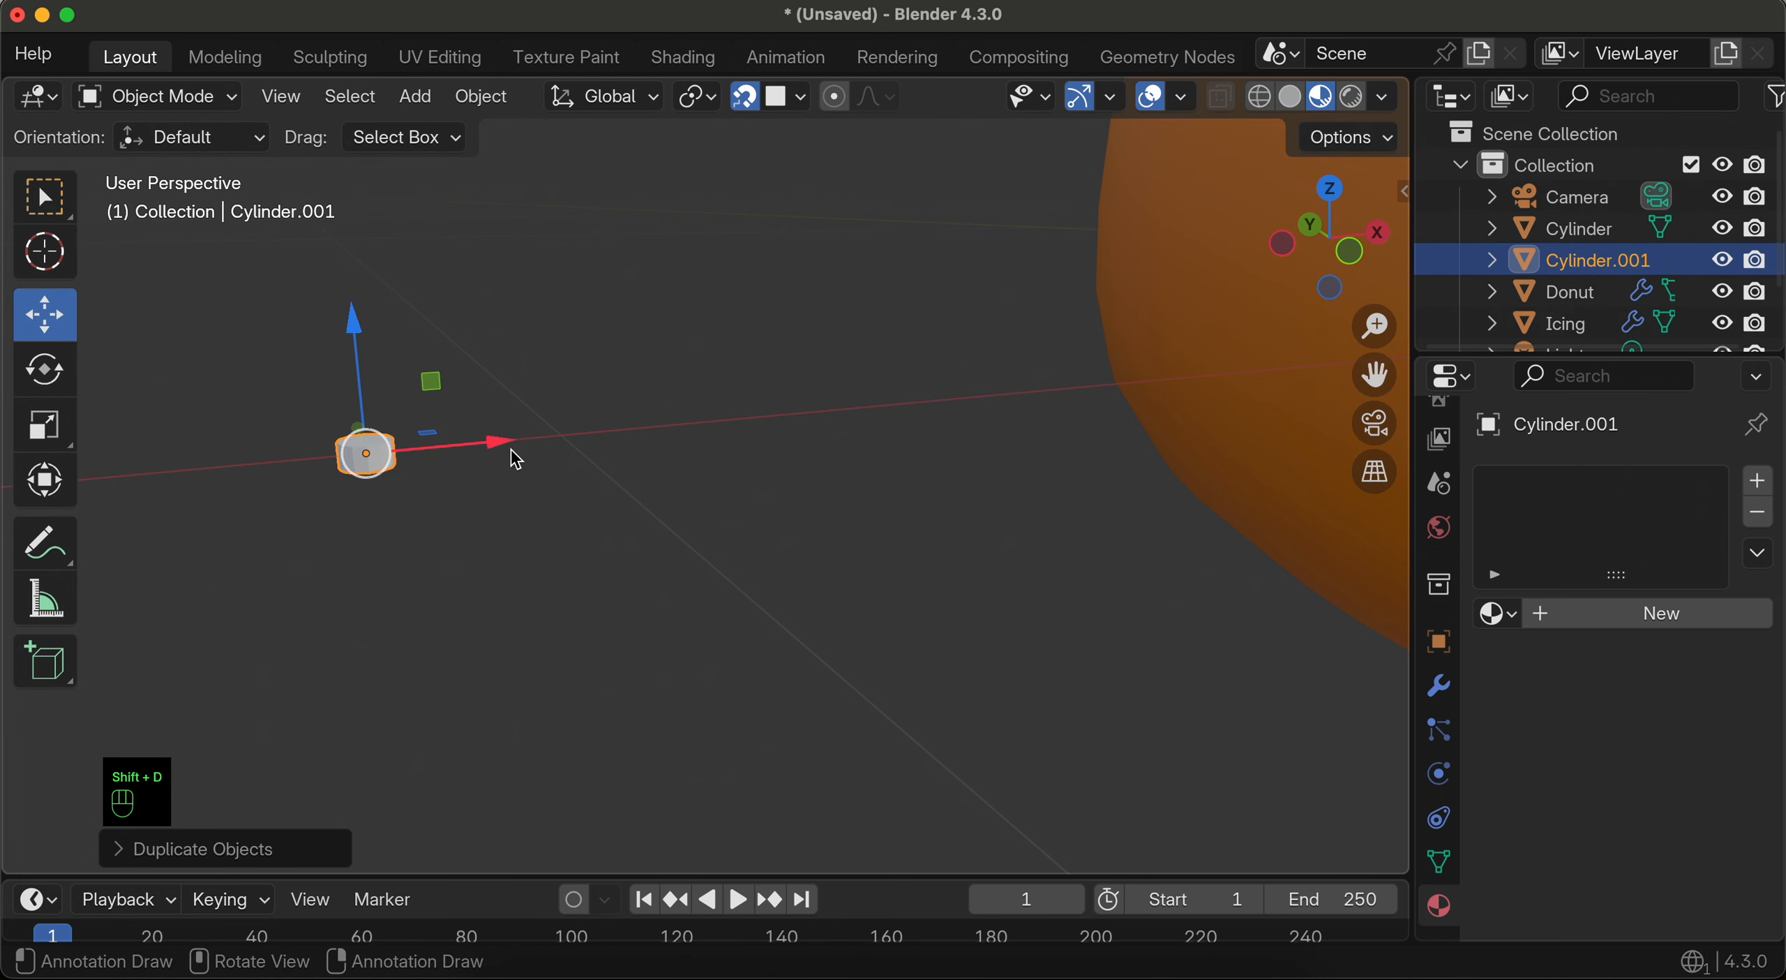
left_click_drag(500, 449, 578, 435)
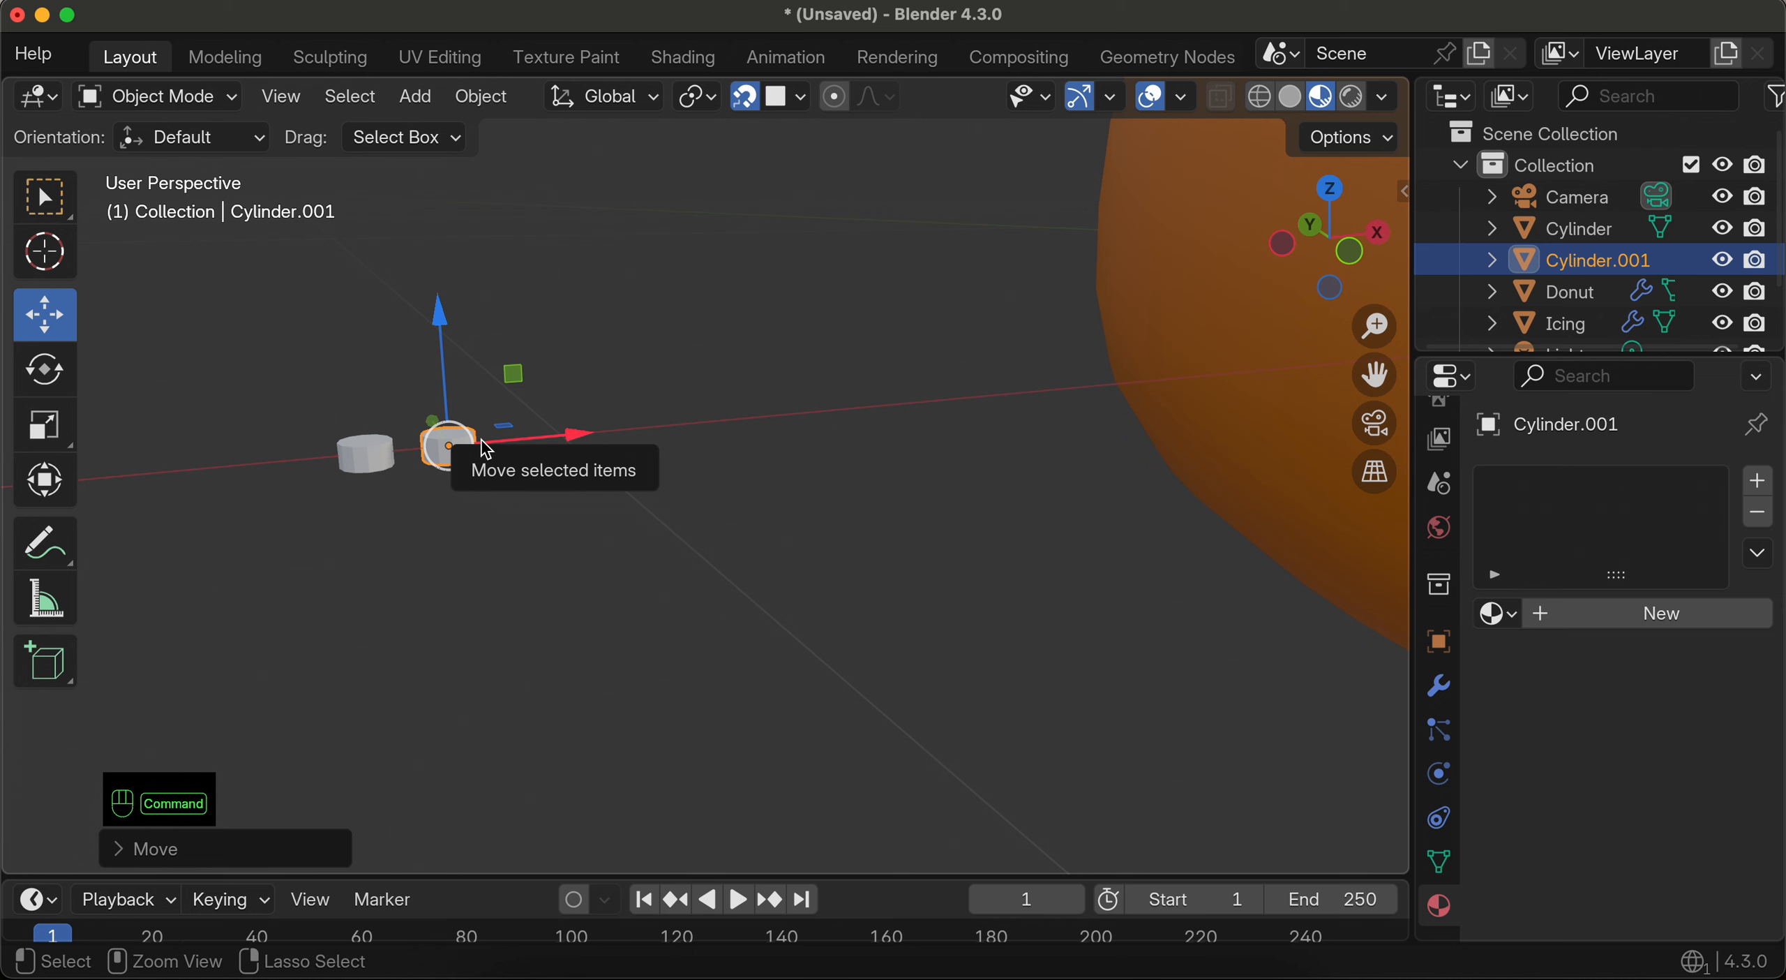
key("super+z")
Step: Enter Edit Mode on the duplicate cylinder and turn off proportional editing and snapping
left_click(153, 100)
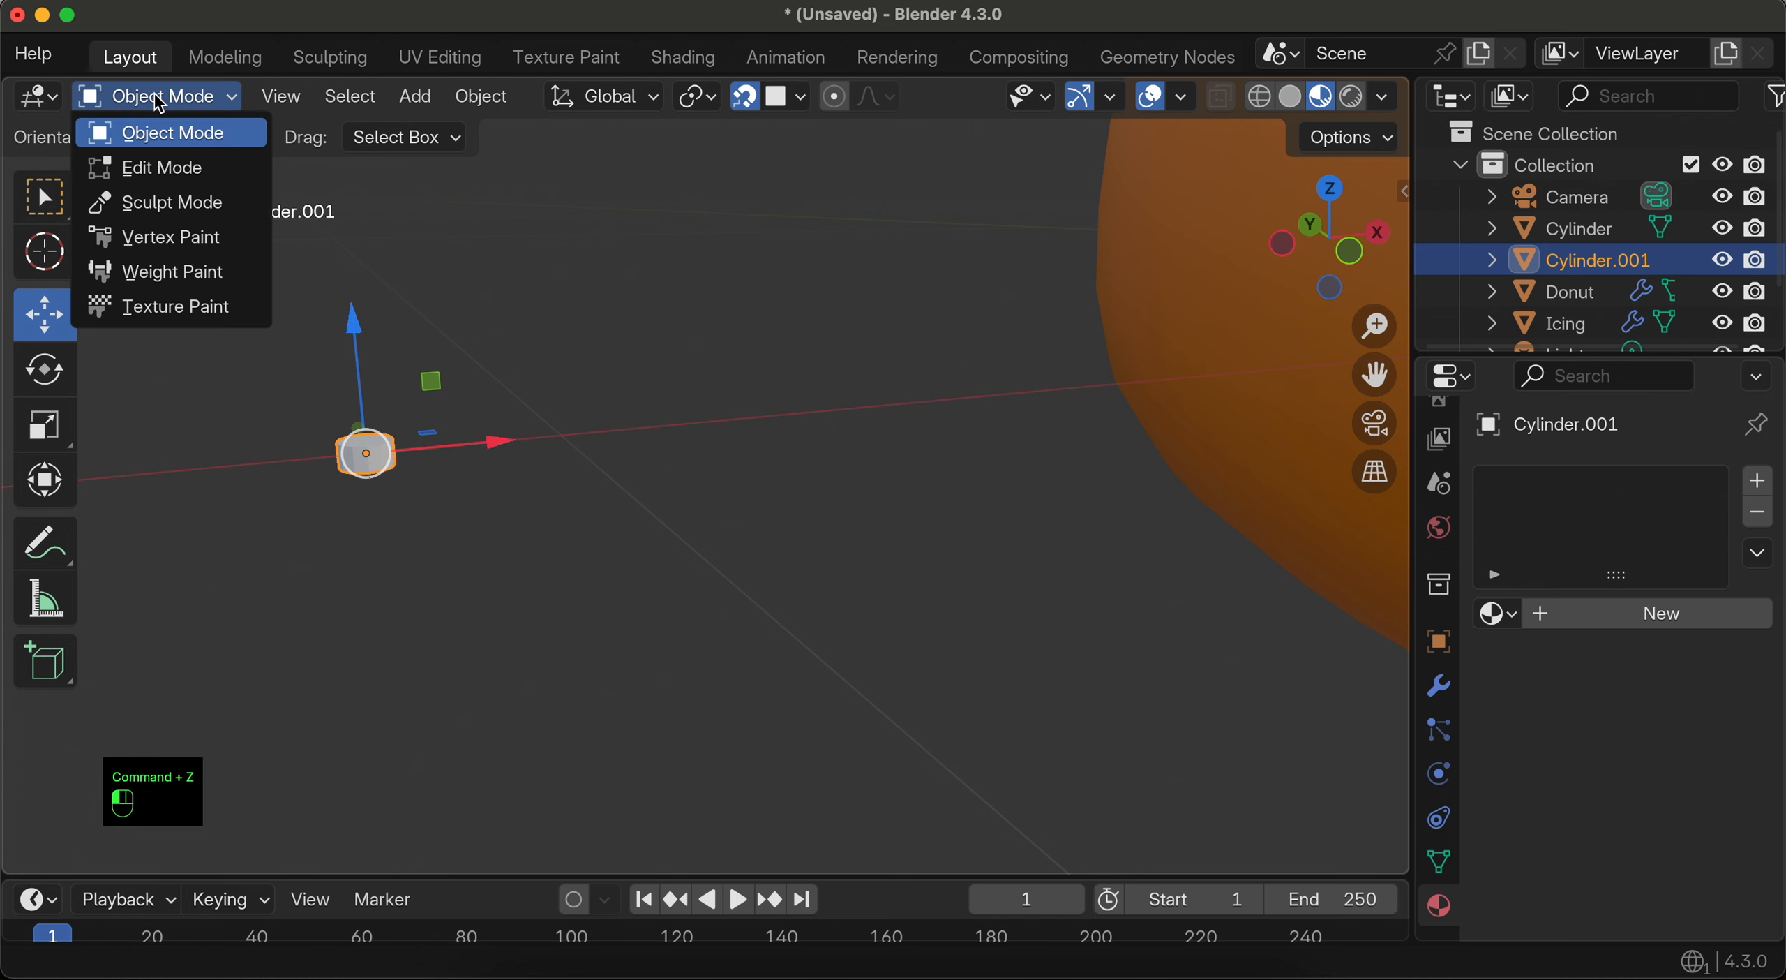
left_click(162, 163)
left_click(1159, 98)
left_click(1073, 103)
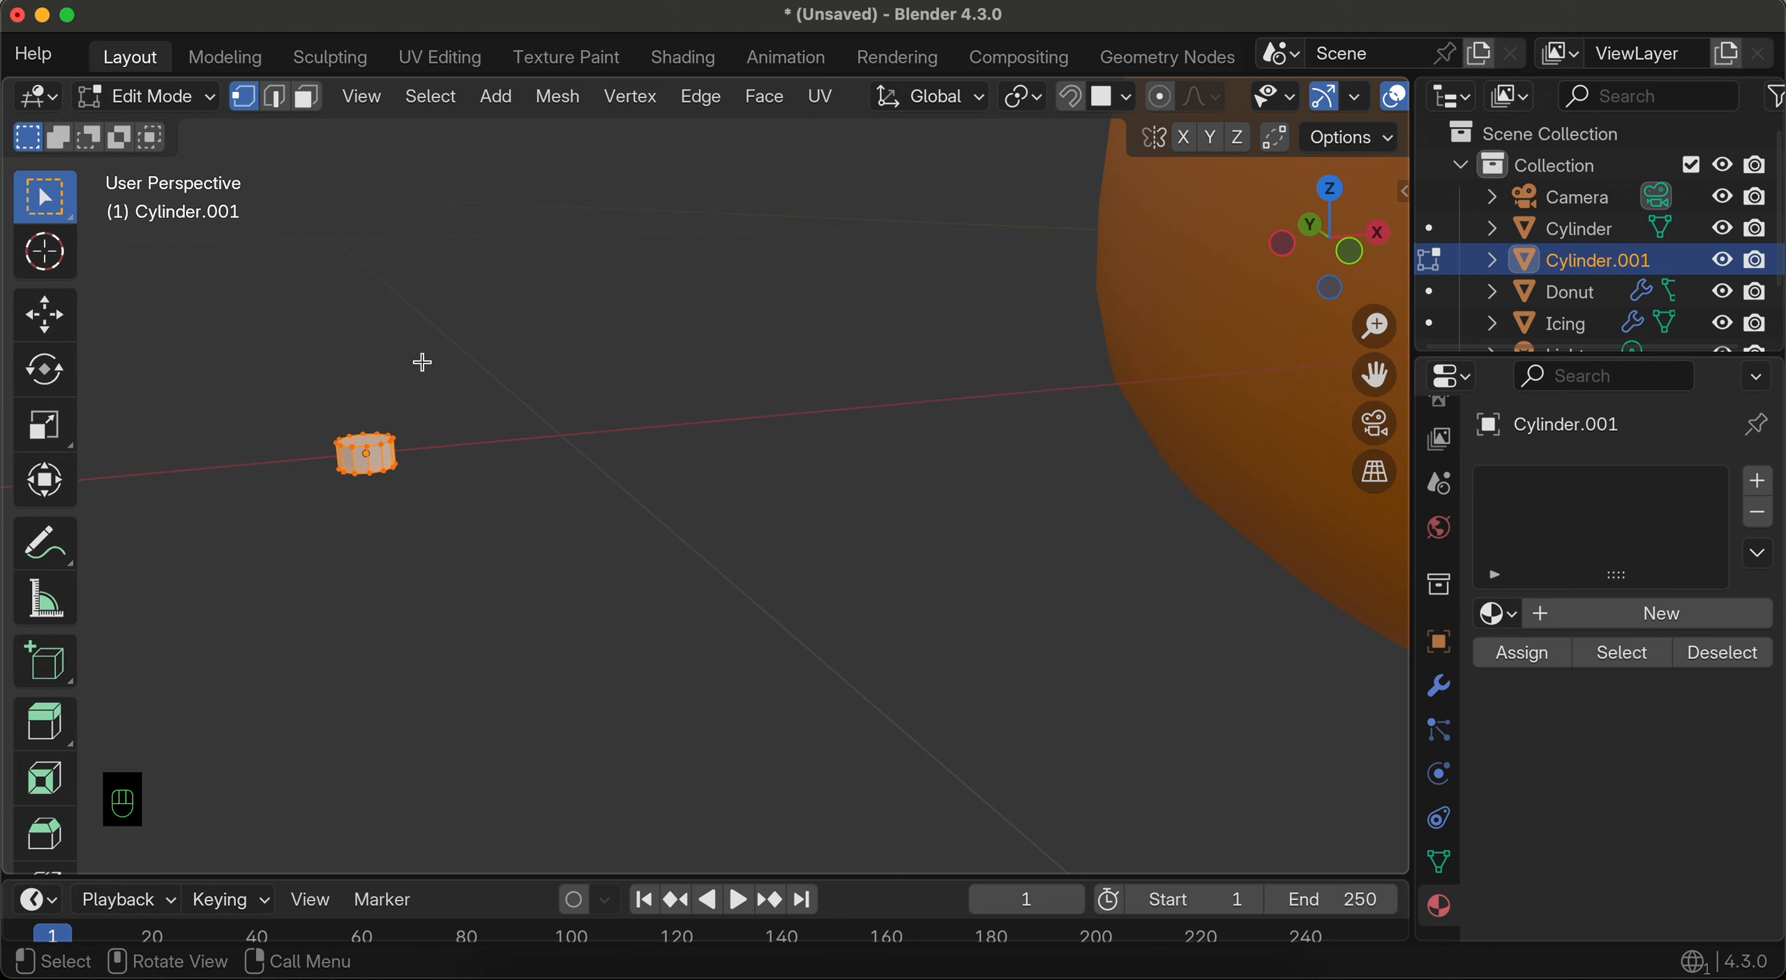
Step: Scale the duplicate cylinder's whole mesh along the Z axis so it is clearly taller than it is wide
key("s")
key("z")
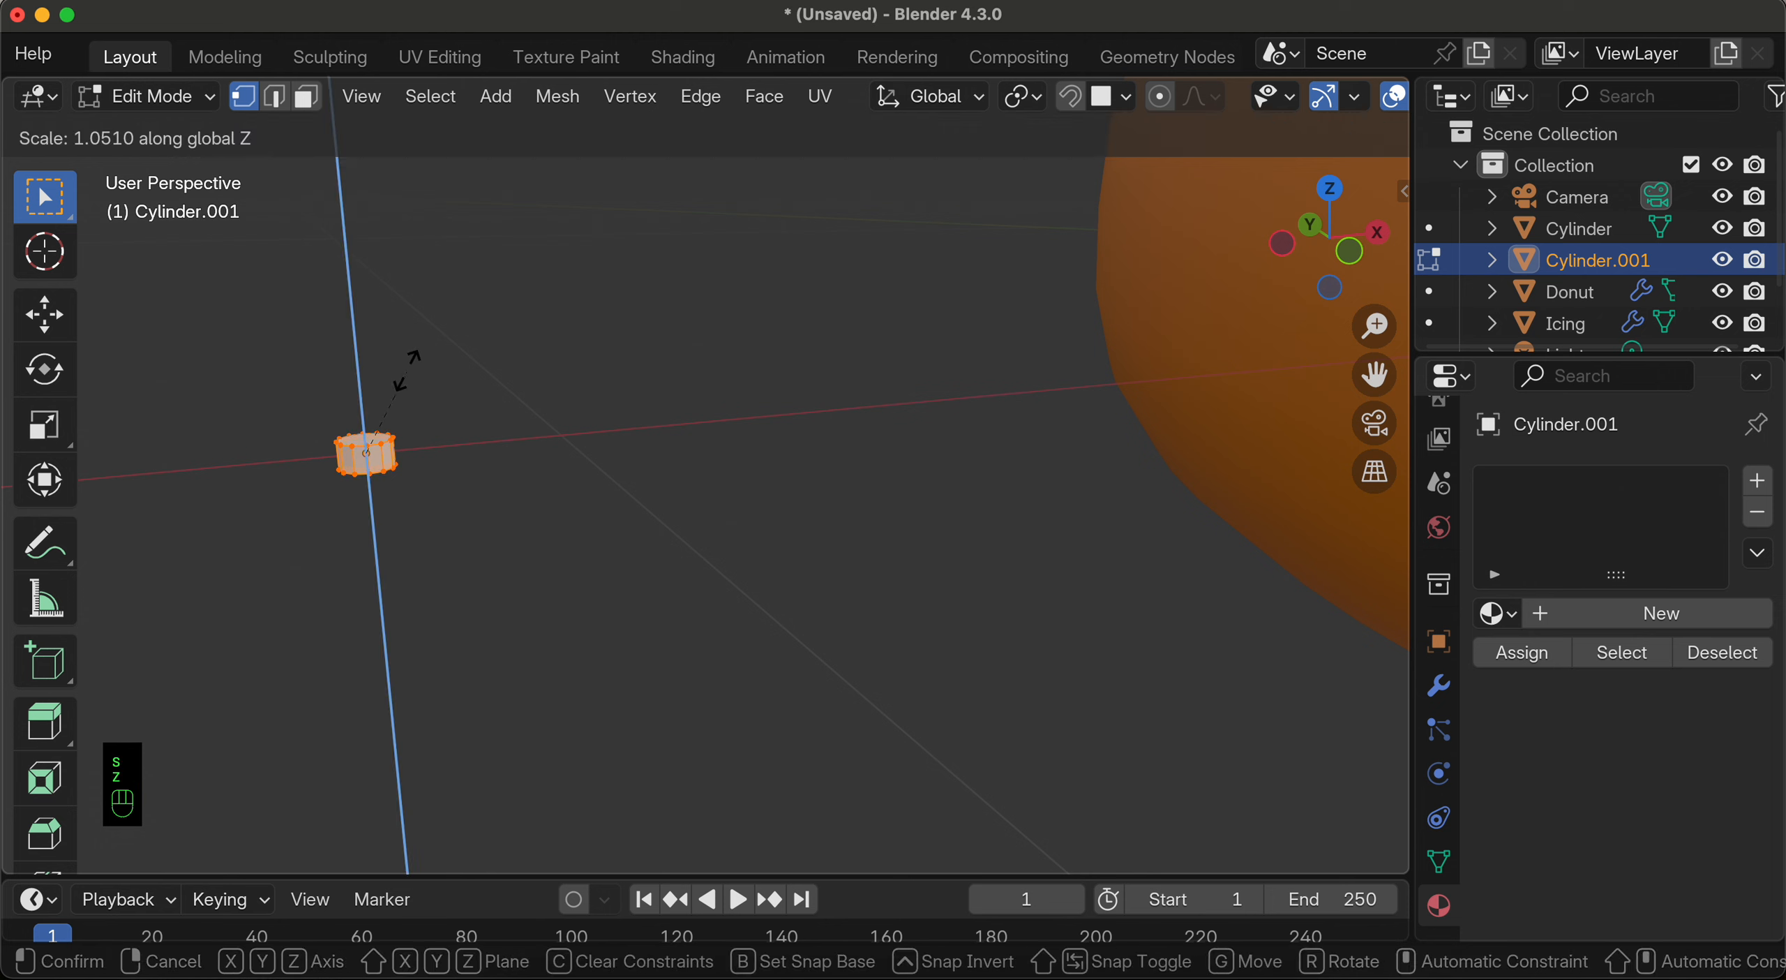
left_click(413, 171)
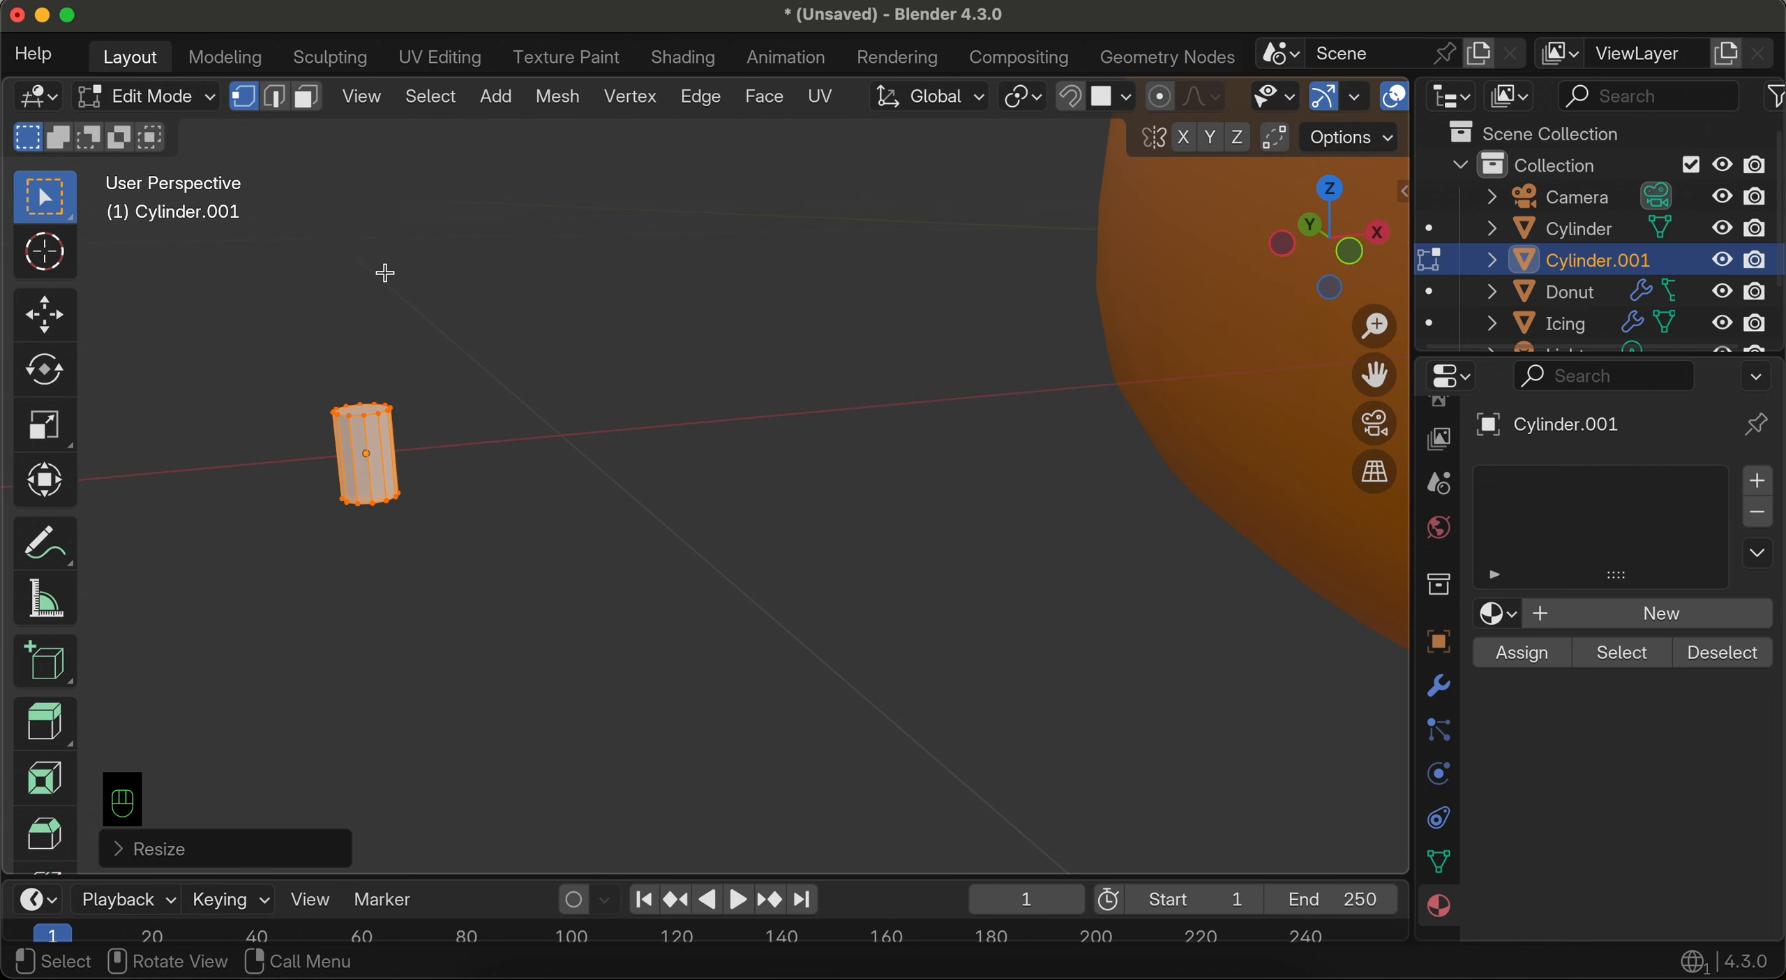
scroll(364, 291, "up", 4)
scroll(364, 292, "down", 2)
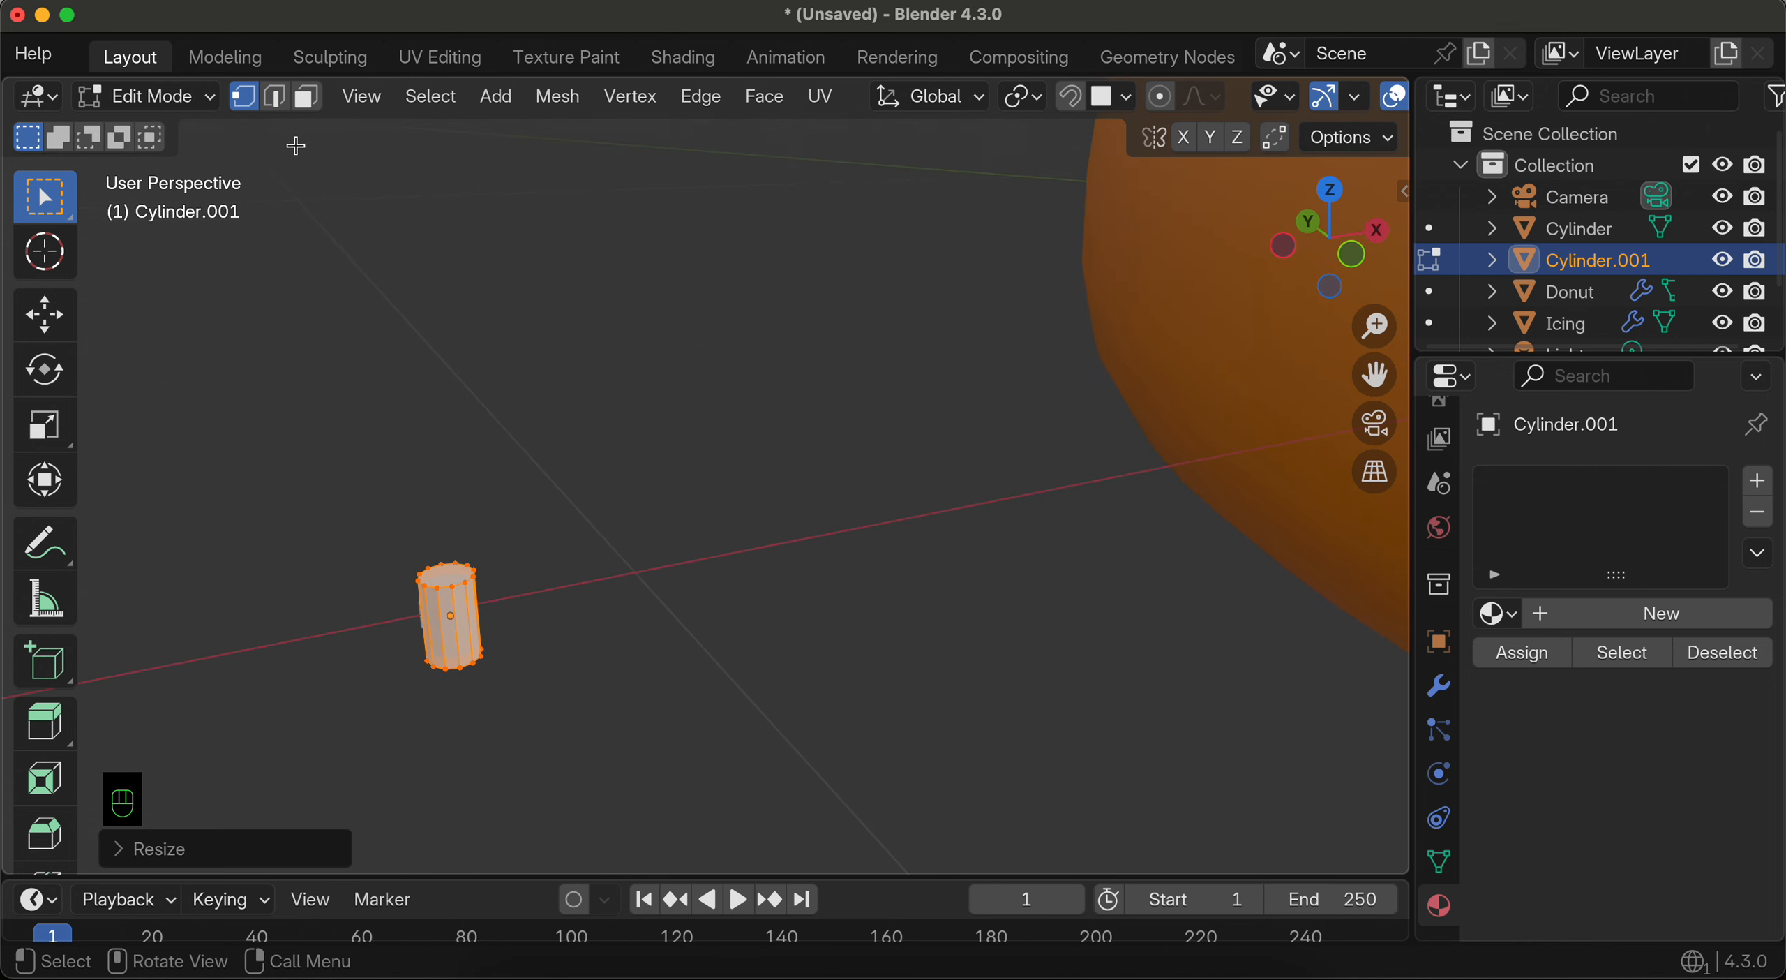
Step: Switch to face selection and select only the top and bottom cap faces of the duplicate cylinder
left_click(306, 97)
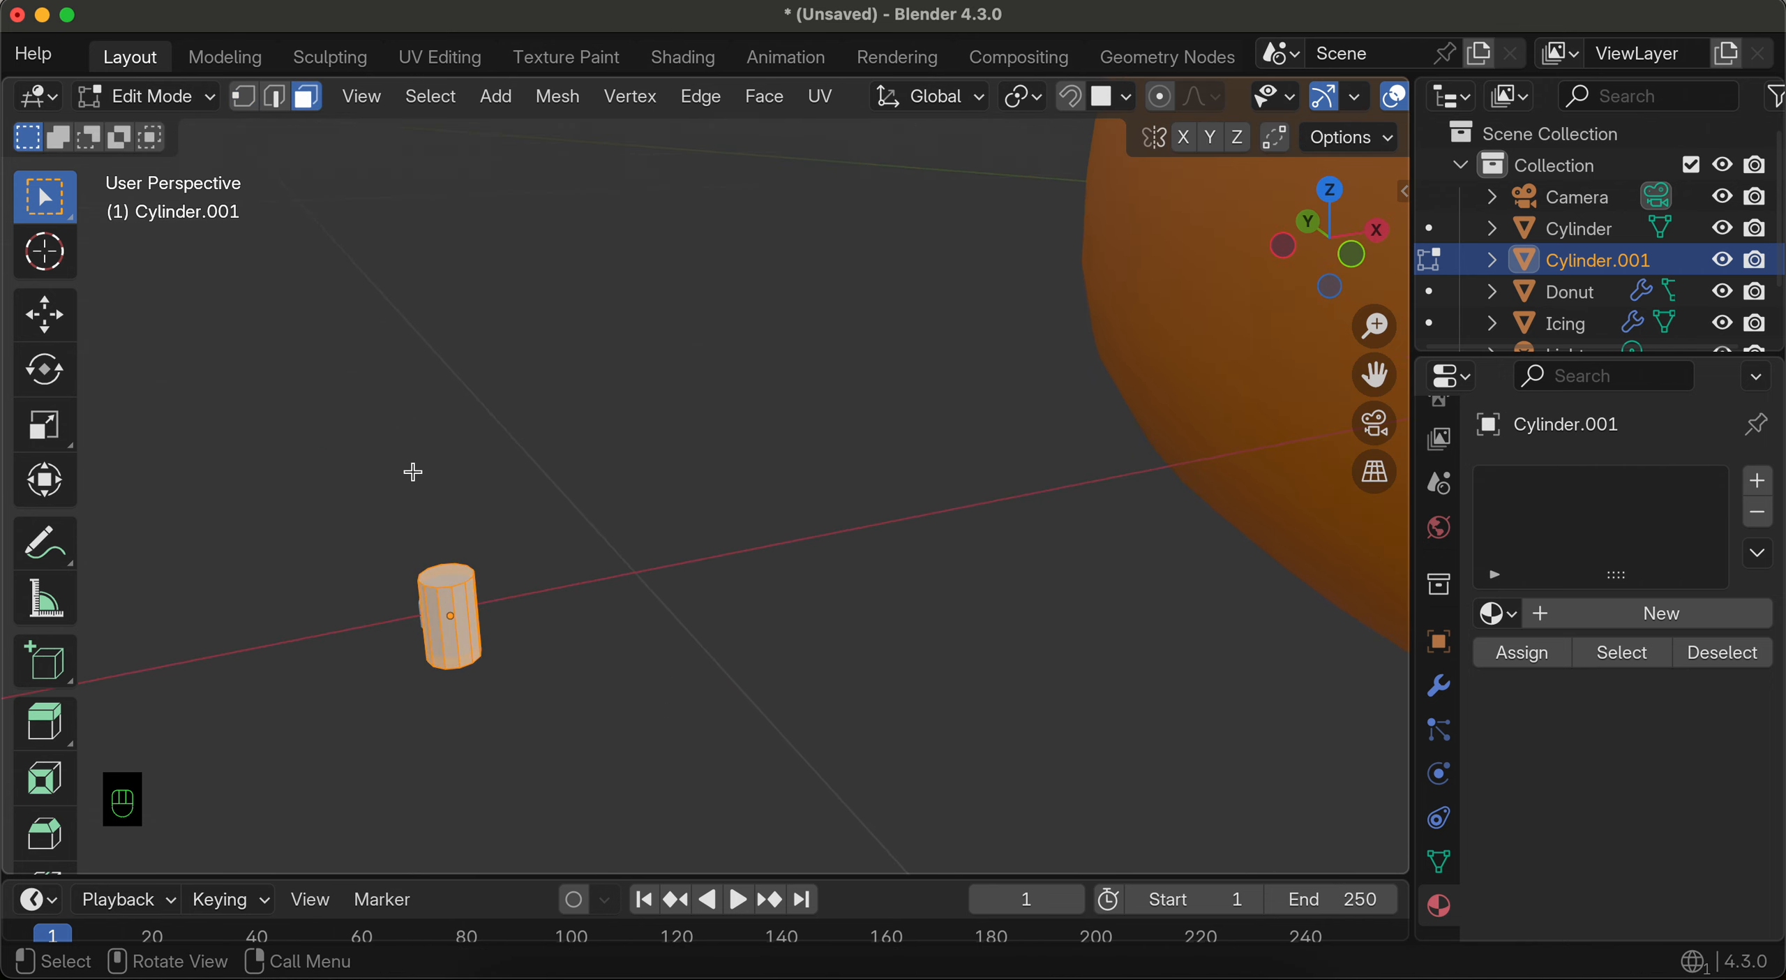
left_click(441, 578)
scroll(441, 578, "down", 3)
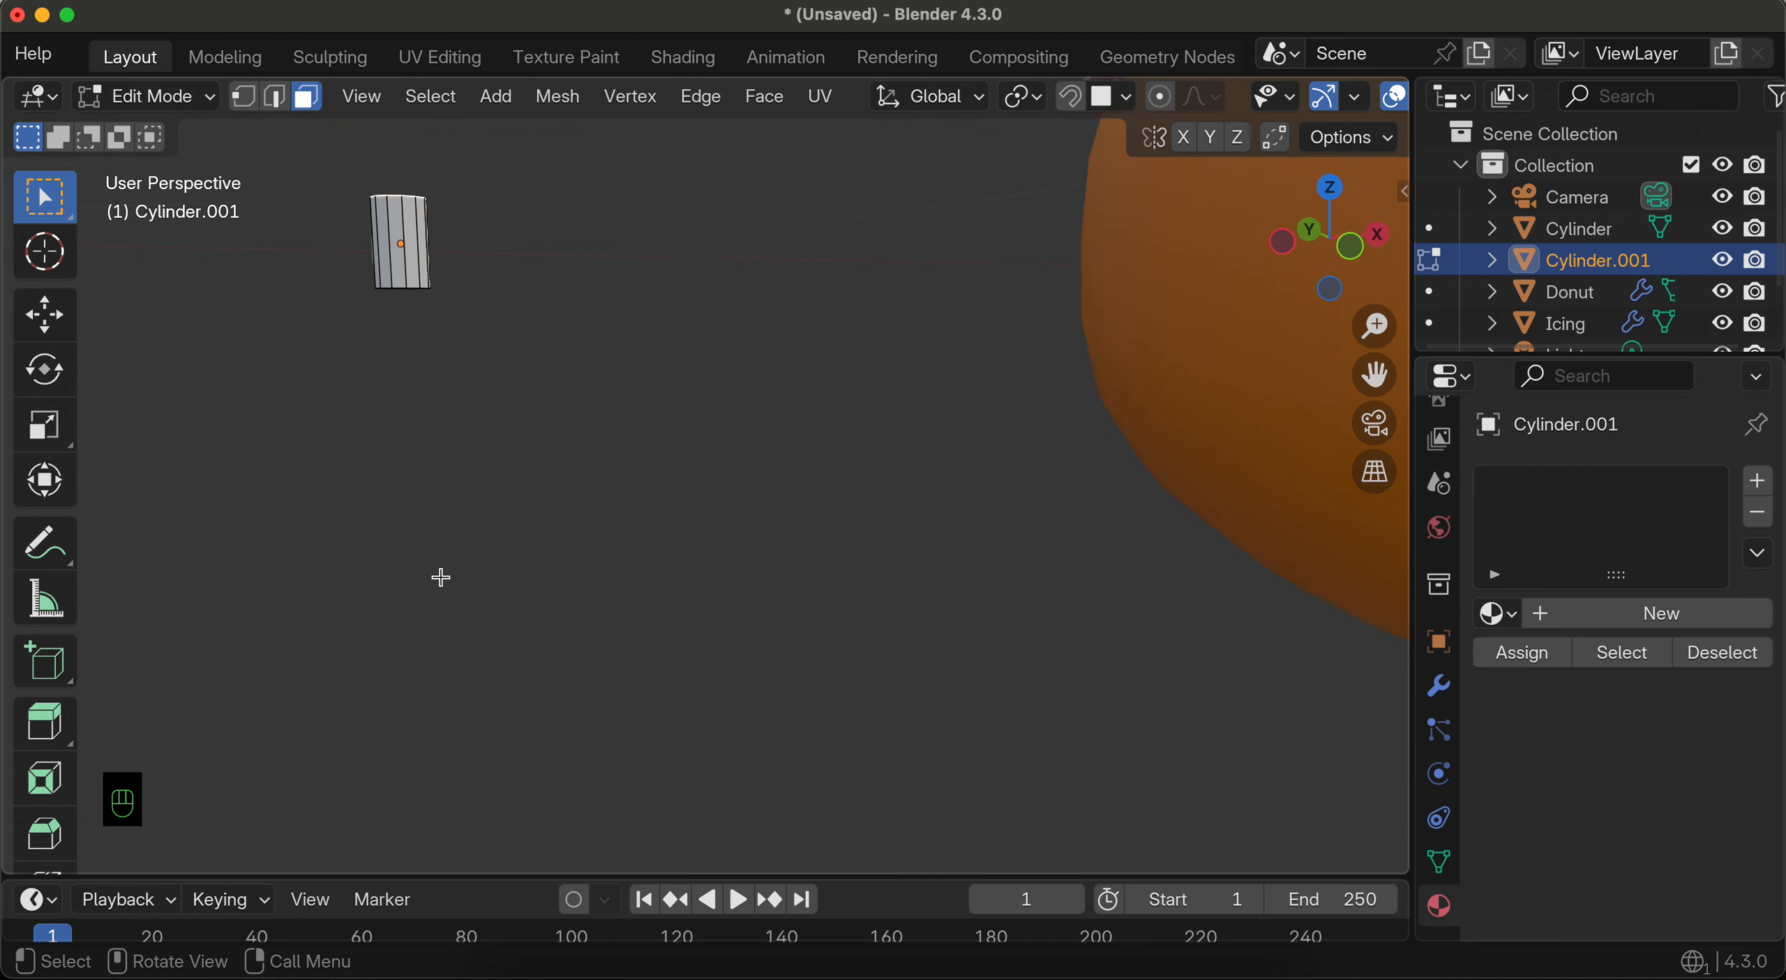
left_click(400, 287, "shift")
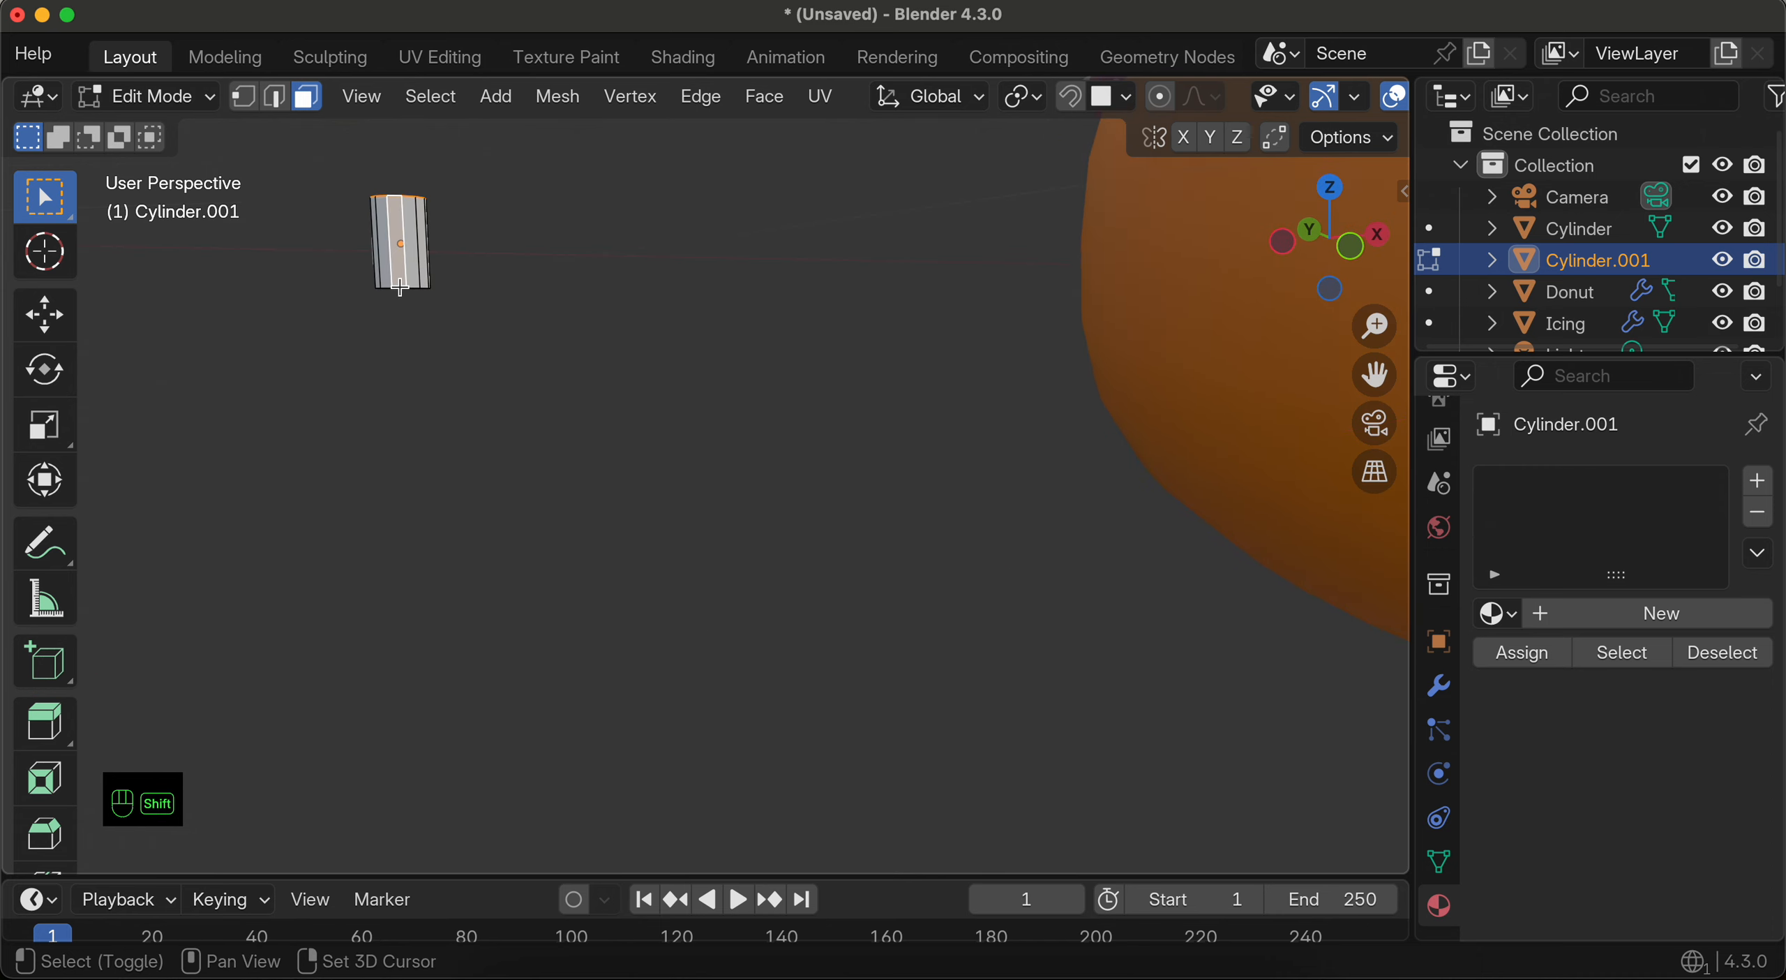
scroll(423, 285, "down", 3)
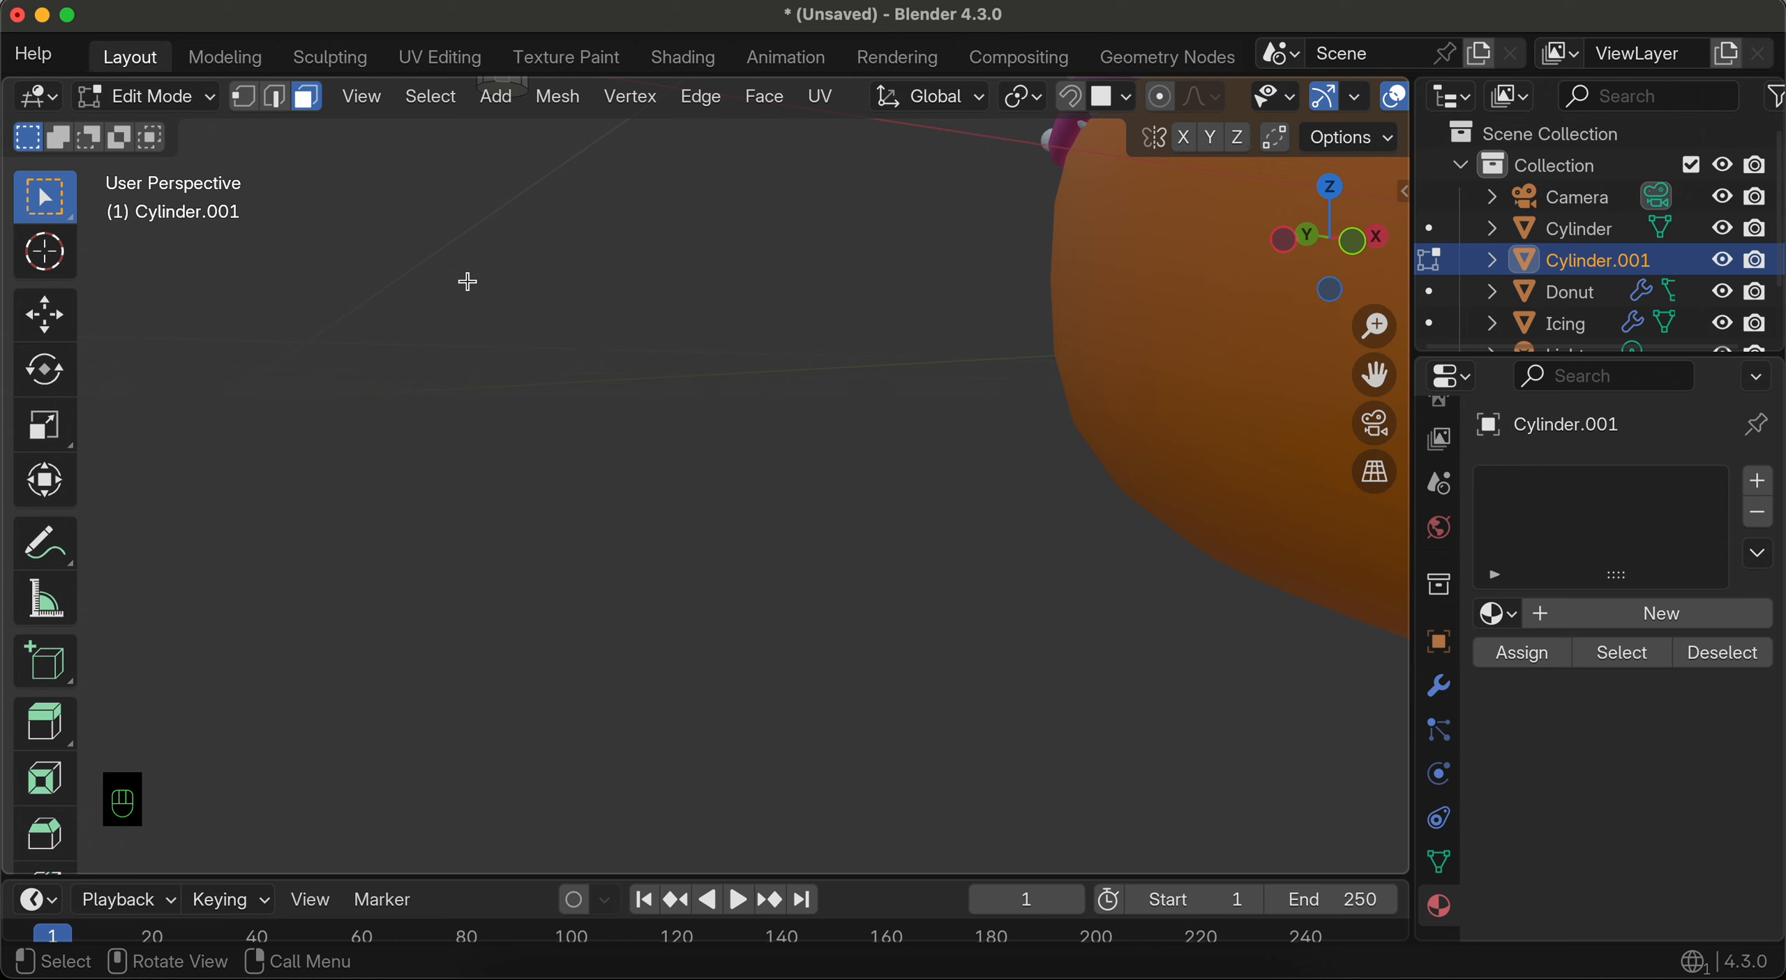
scroll(467, 281, "up", 3, "shift")
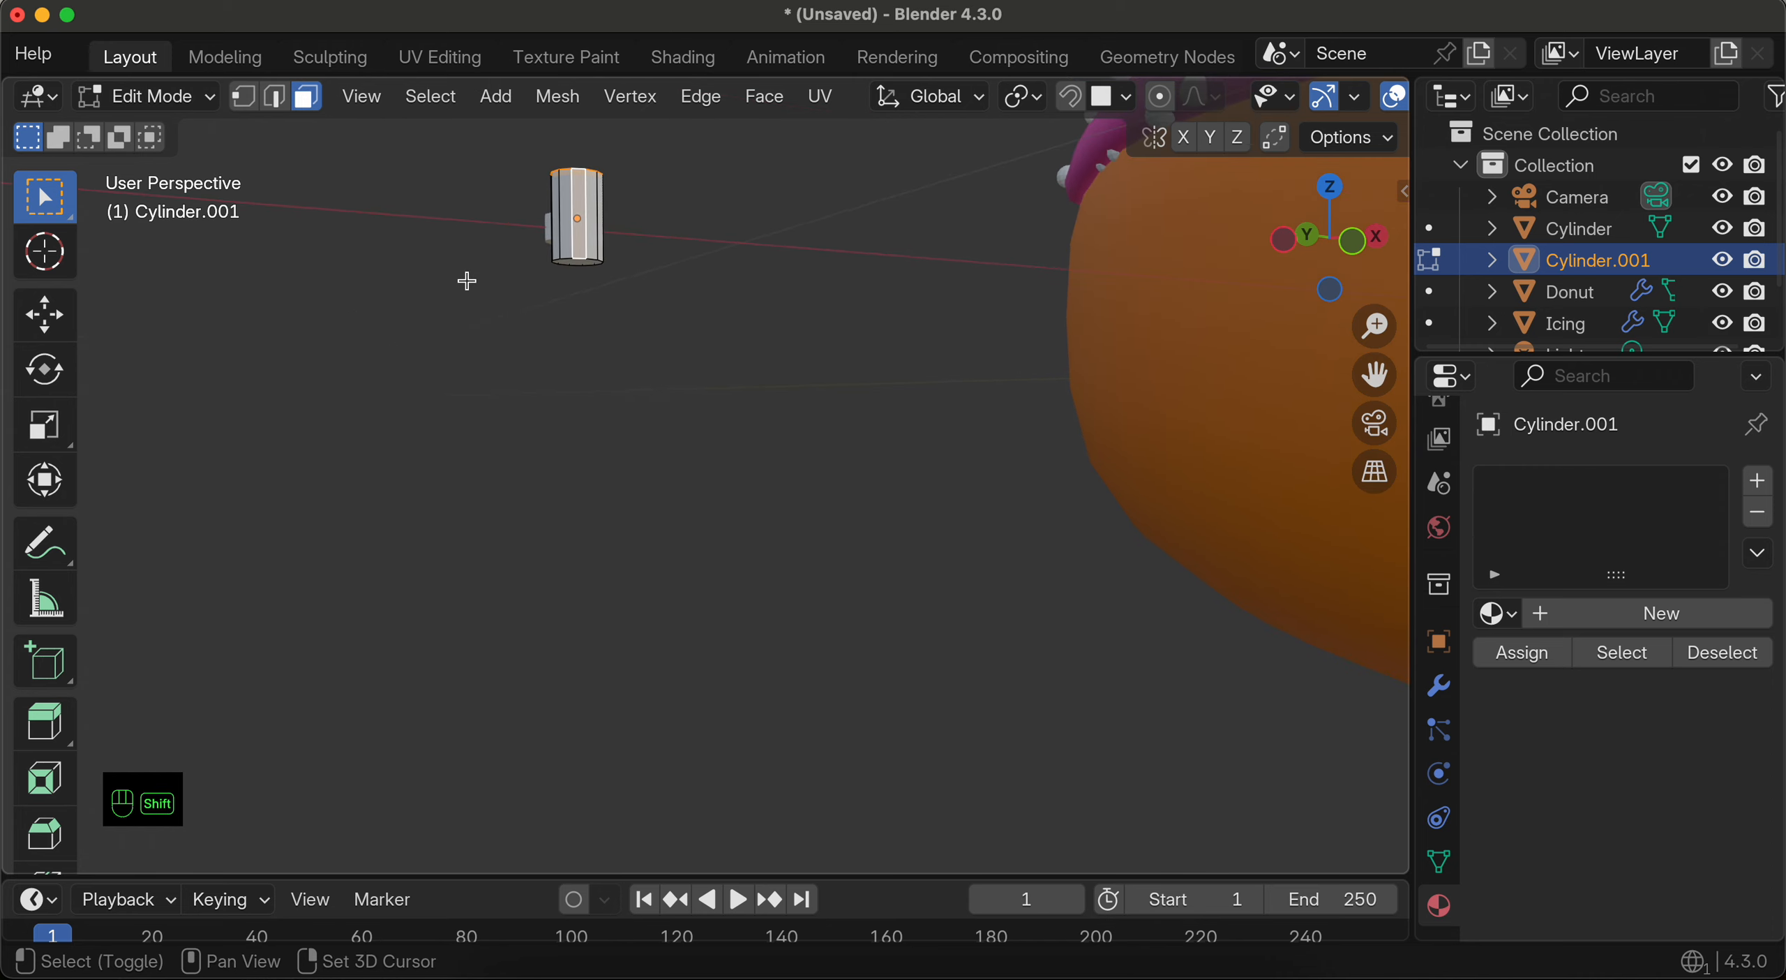
left_click(583, 265)
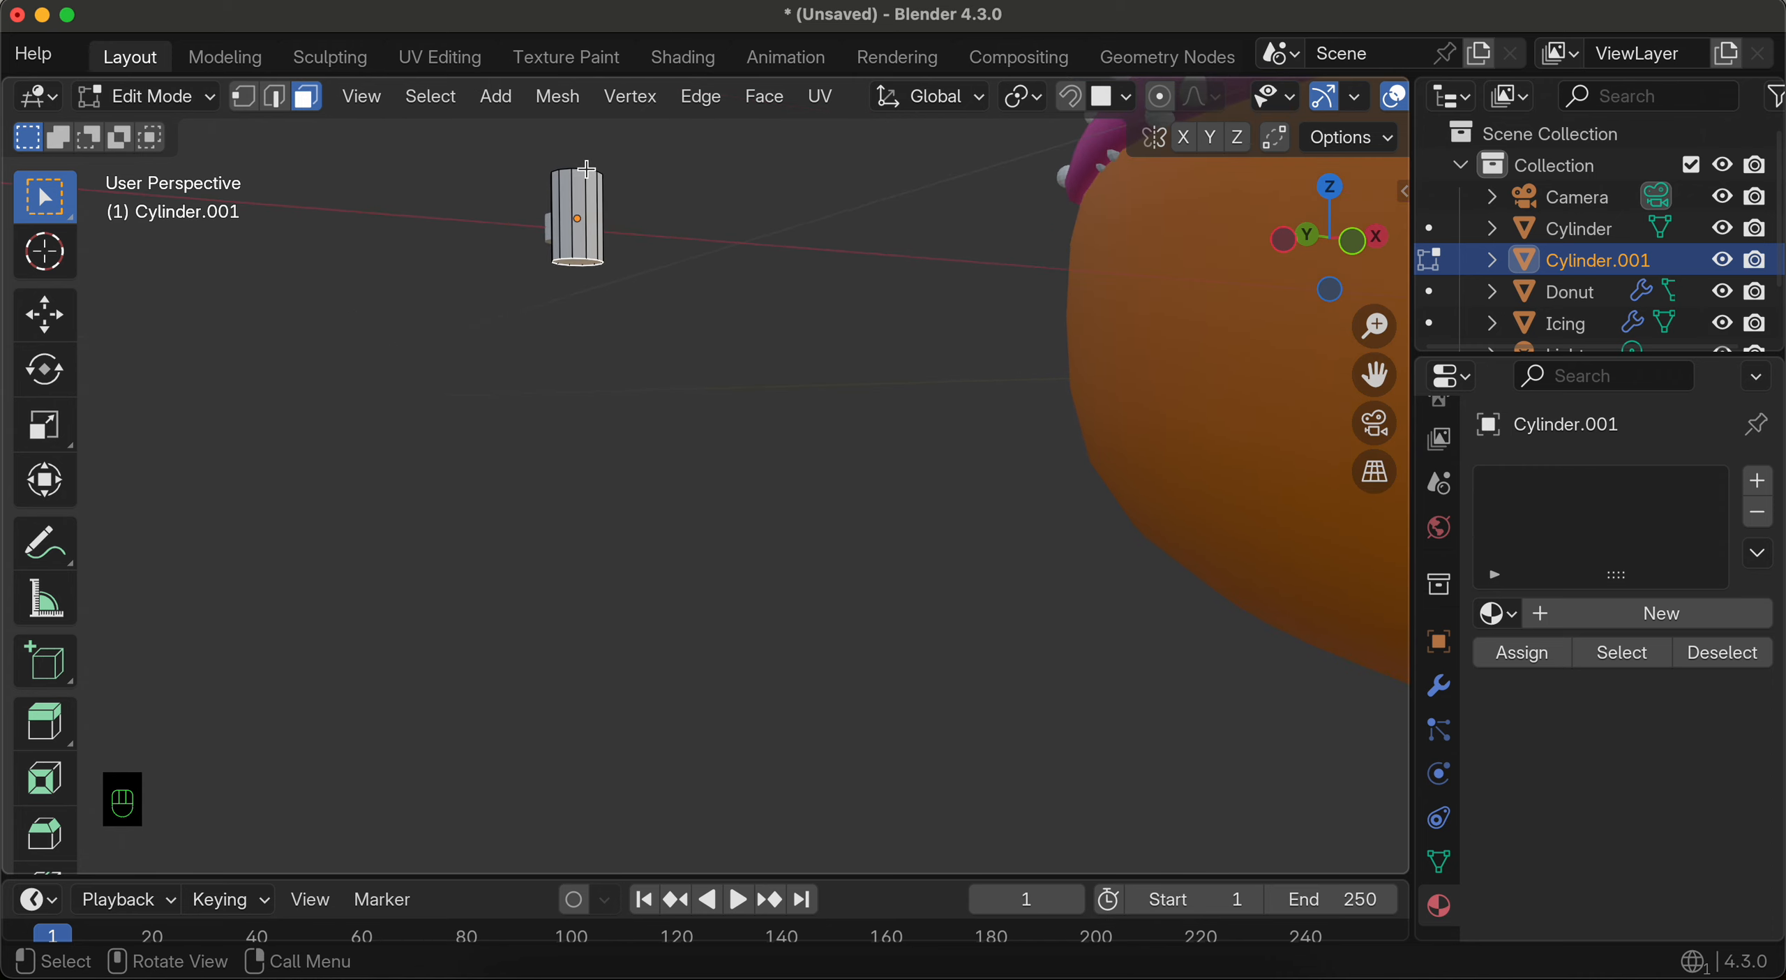
scroll(587, 169, "up", 3)
left_click(385, 473, "shift")
Step: Bevel the rims of both cap faces by about 0.001 m with 3 segments, and return to Object Mode
key("super+b")
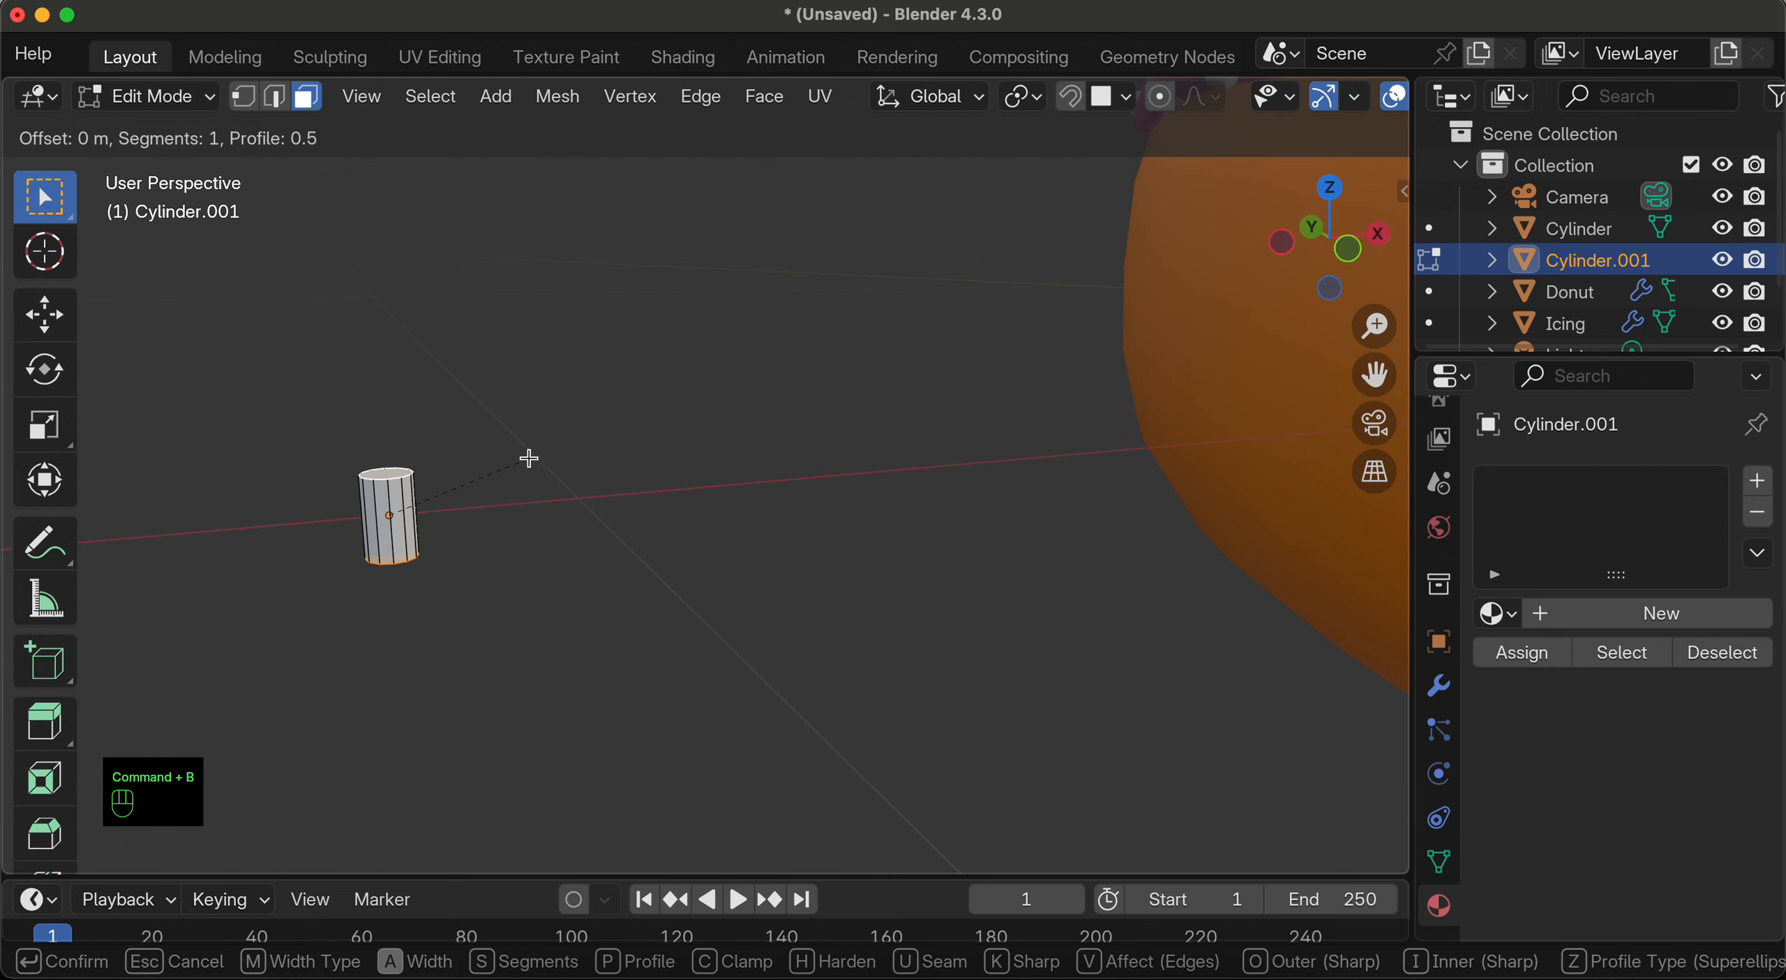
left_click(532, 458)
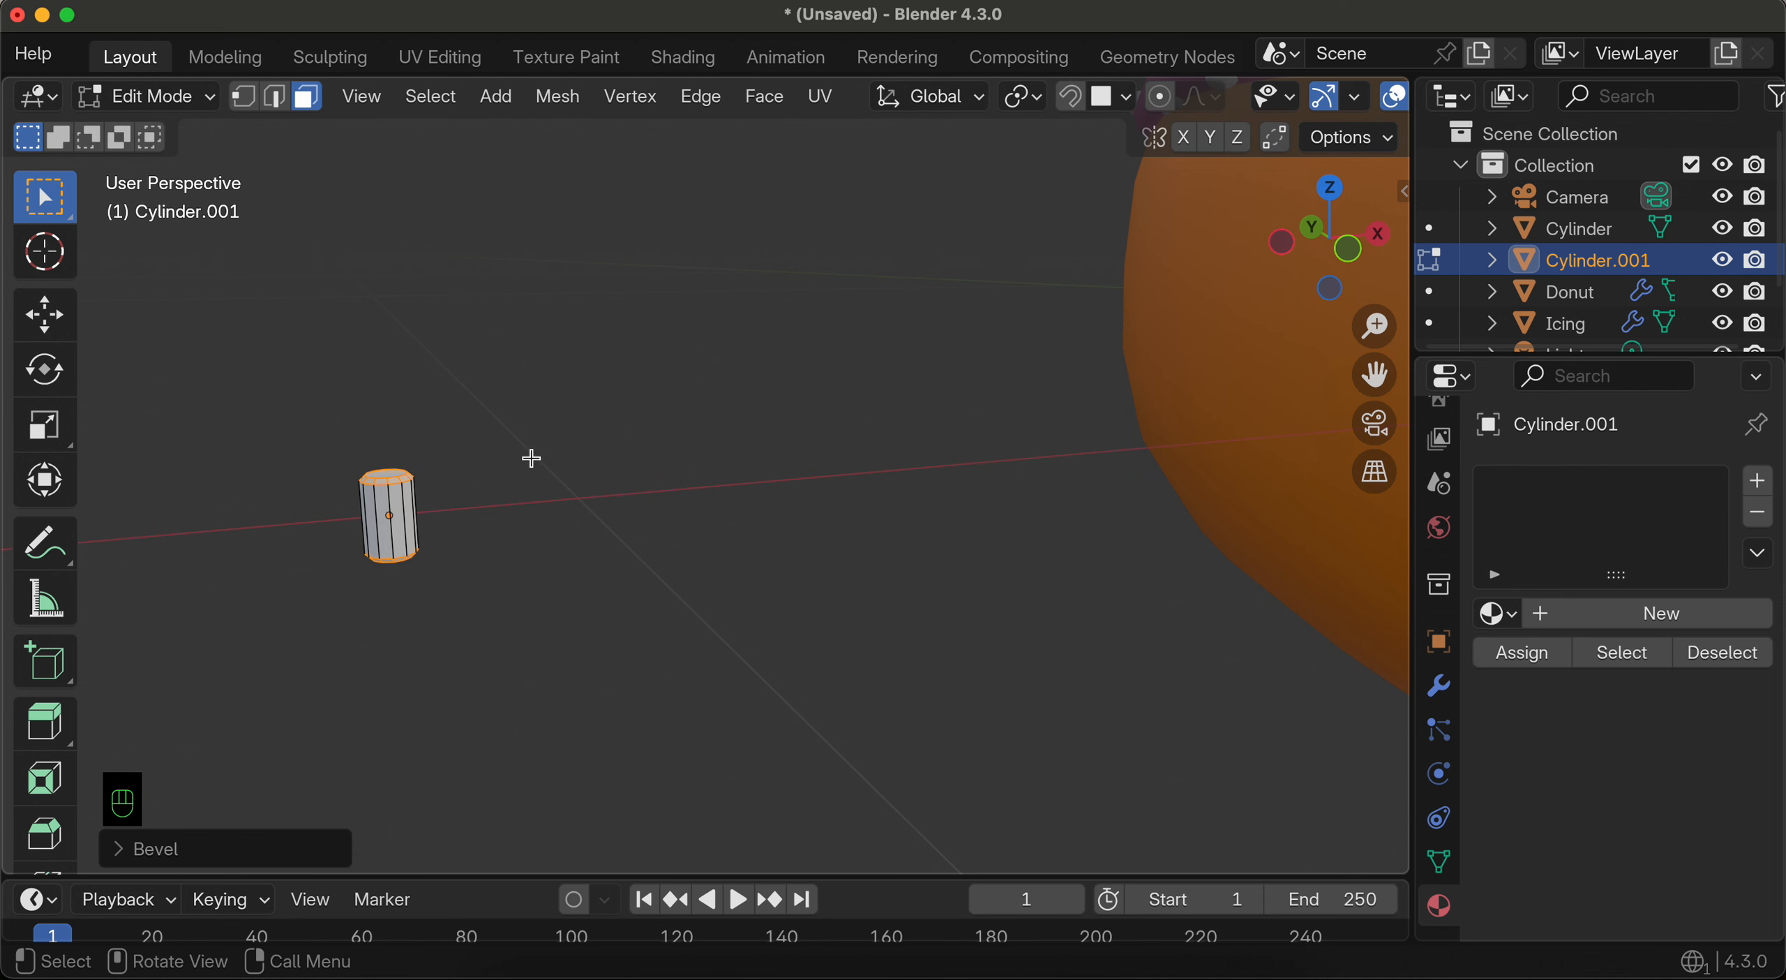
left_click(220, 847)
left_click(517, 395)
left_click(516, 396)
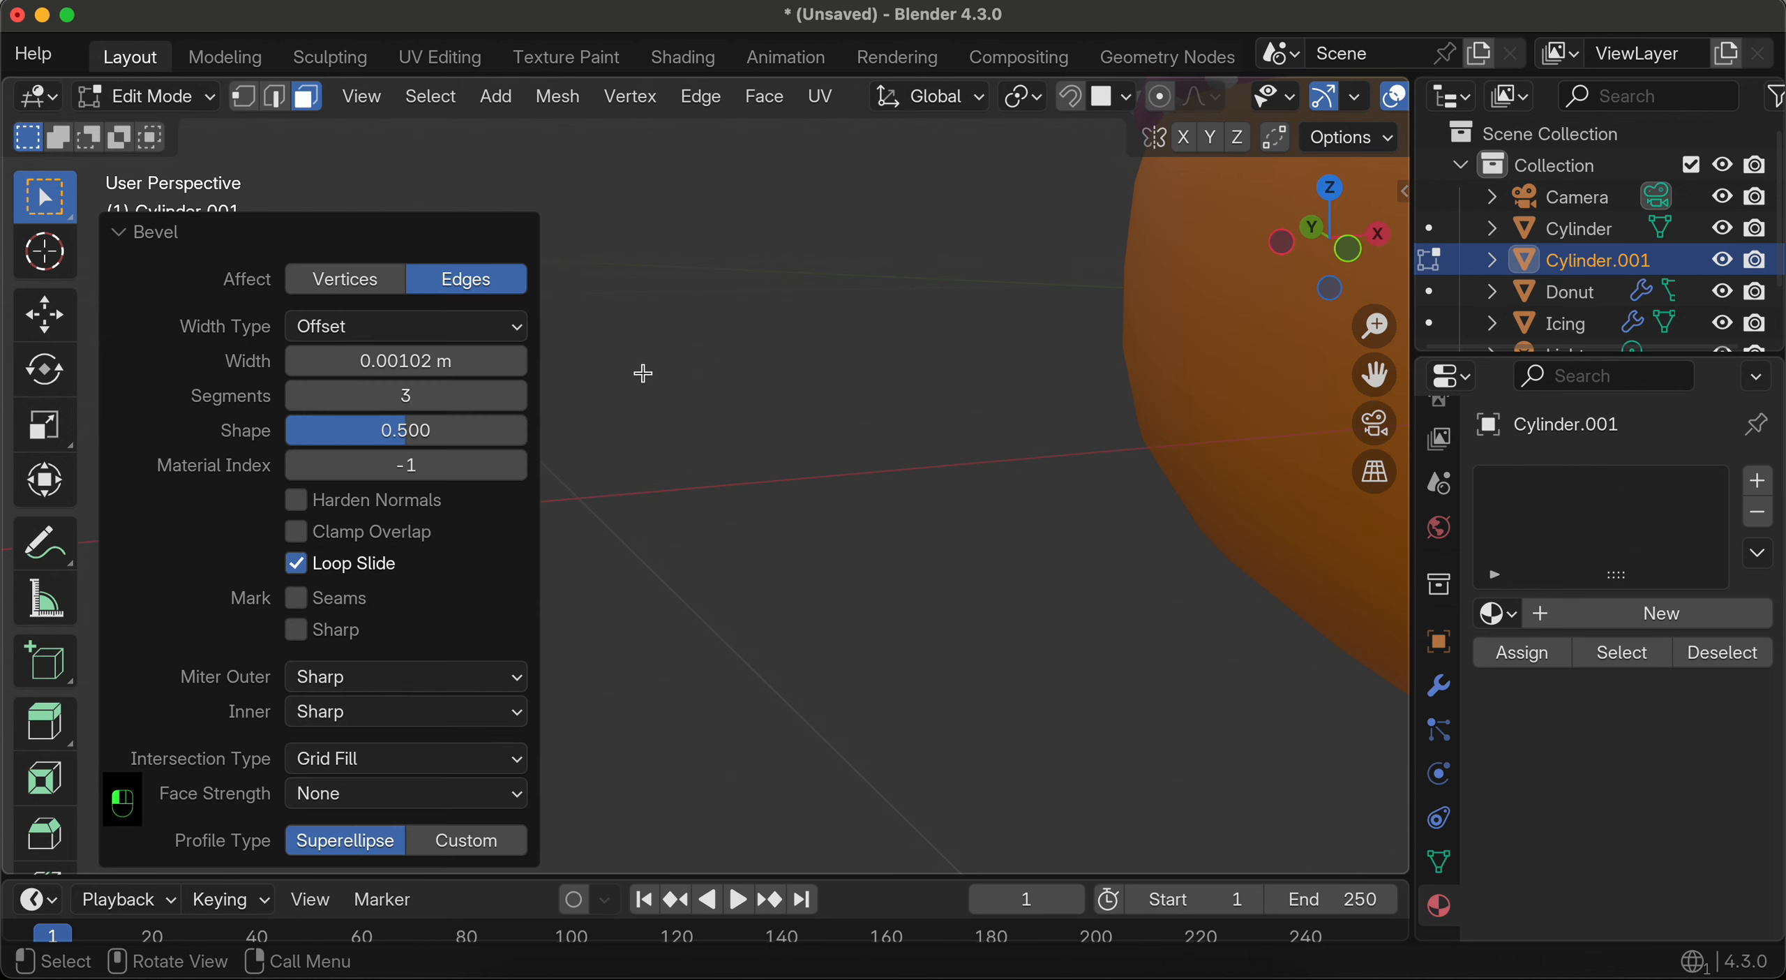
left_click(640, 373)
left_click(161, 96)
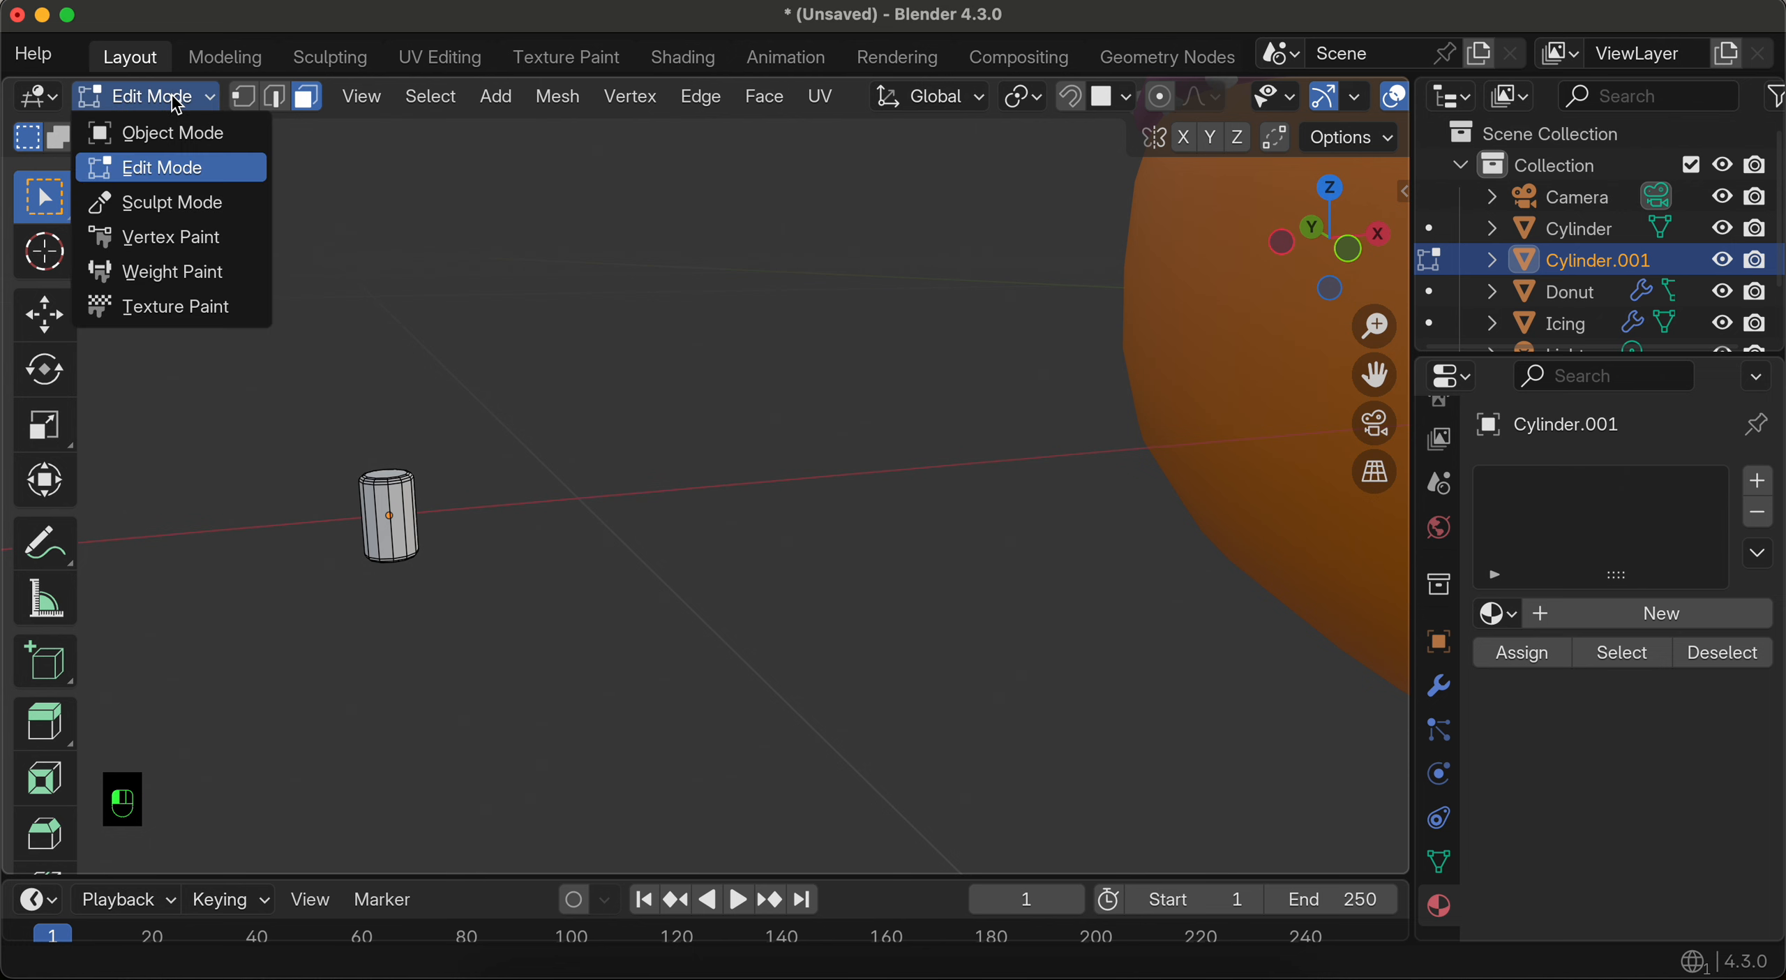
left_click(167, 132)
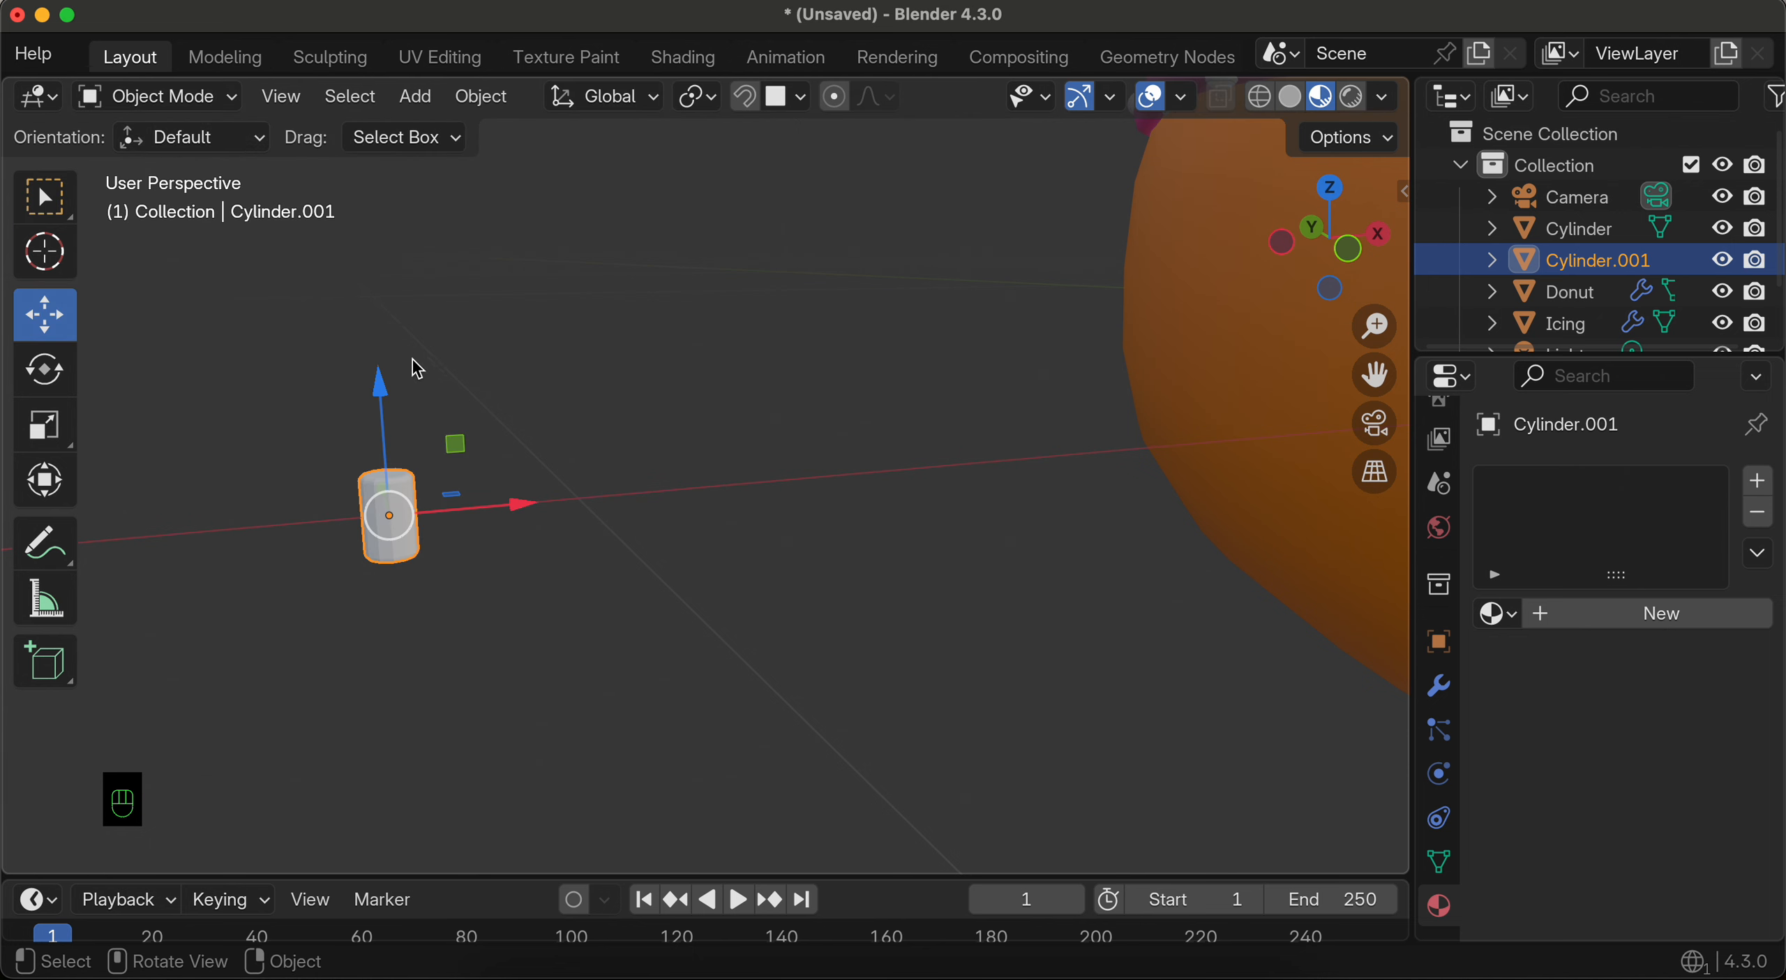
Step: Duplicate the beveled cylinder three times, moving each copy along X to form an evenly spaced row of four
key("shift+d")
left_click(399, 469)
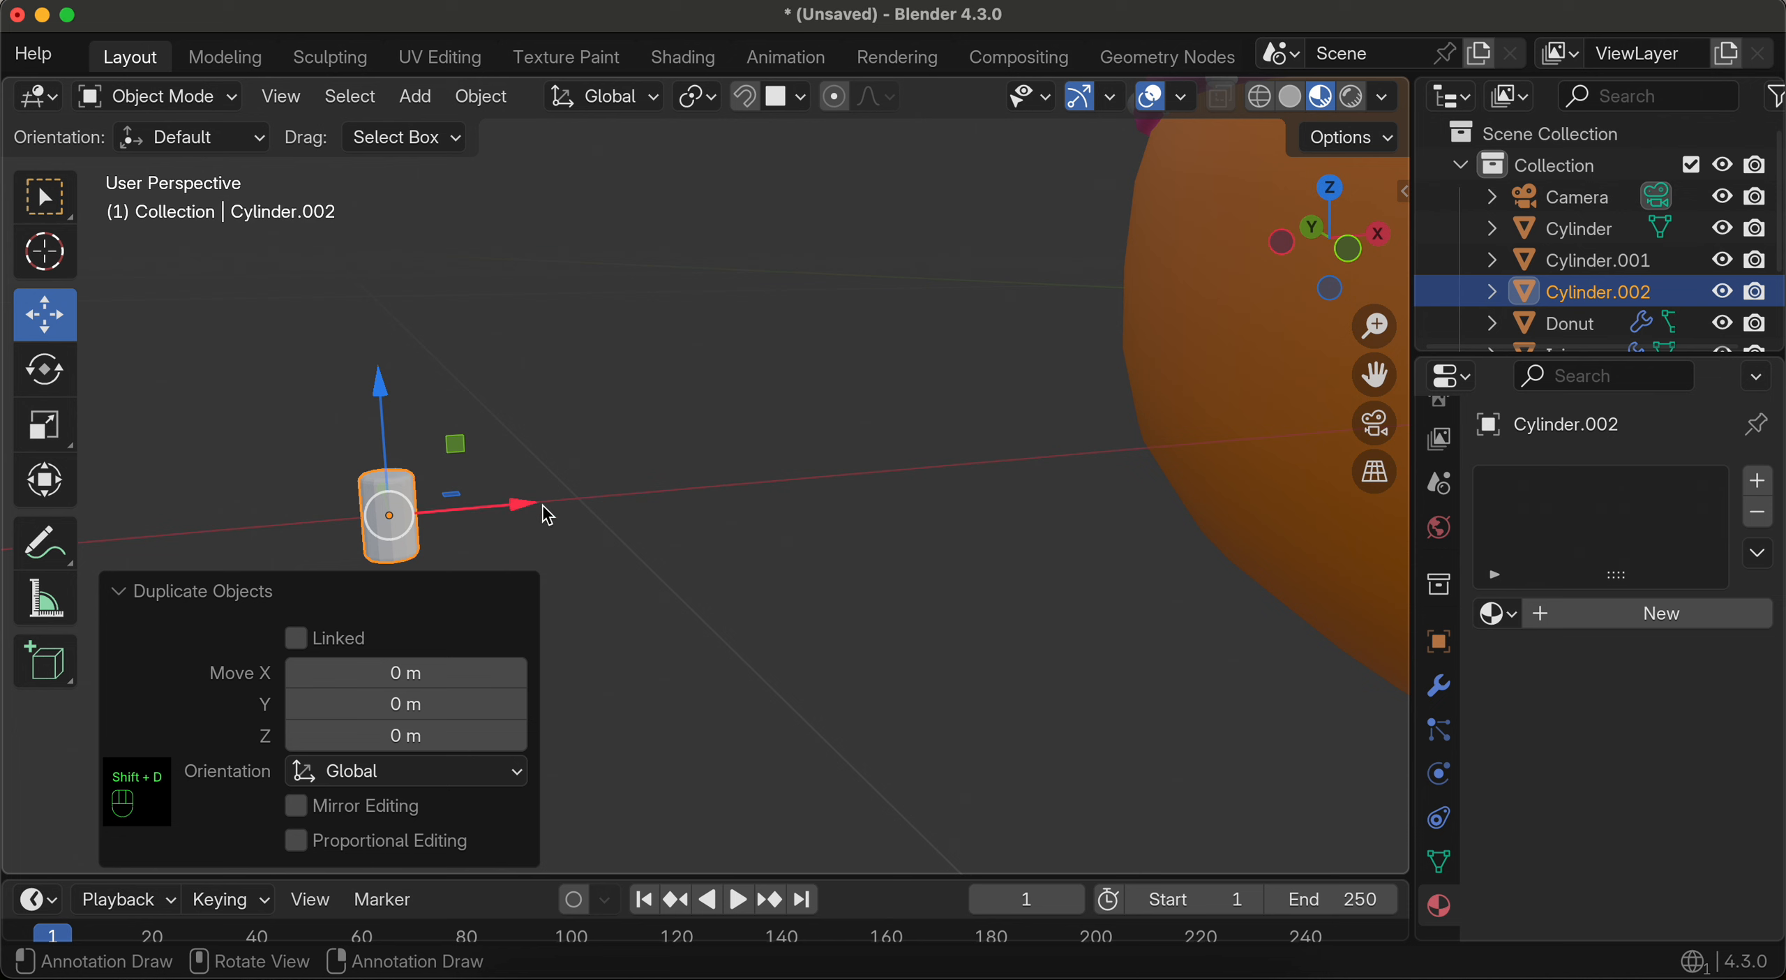
left_click_drag(527, 500, 721, 490)
key("shift+d")
left_click(598, 509)
key("shift+d")
left_click(652, 495)
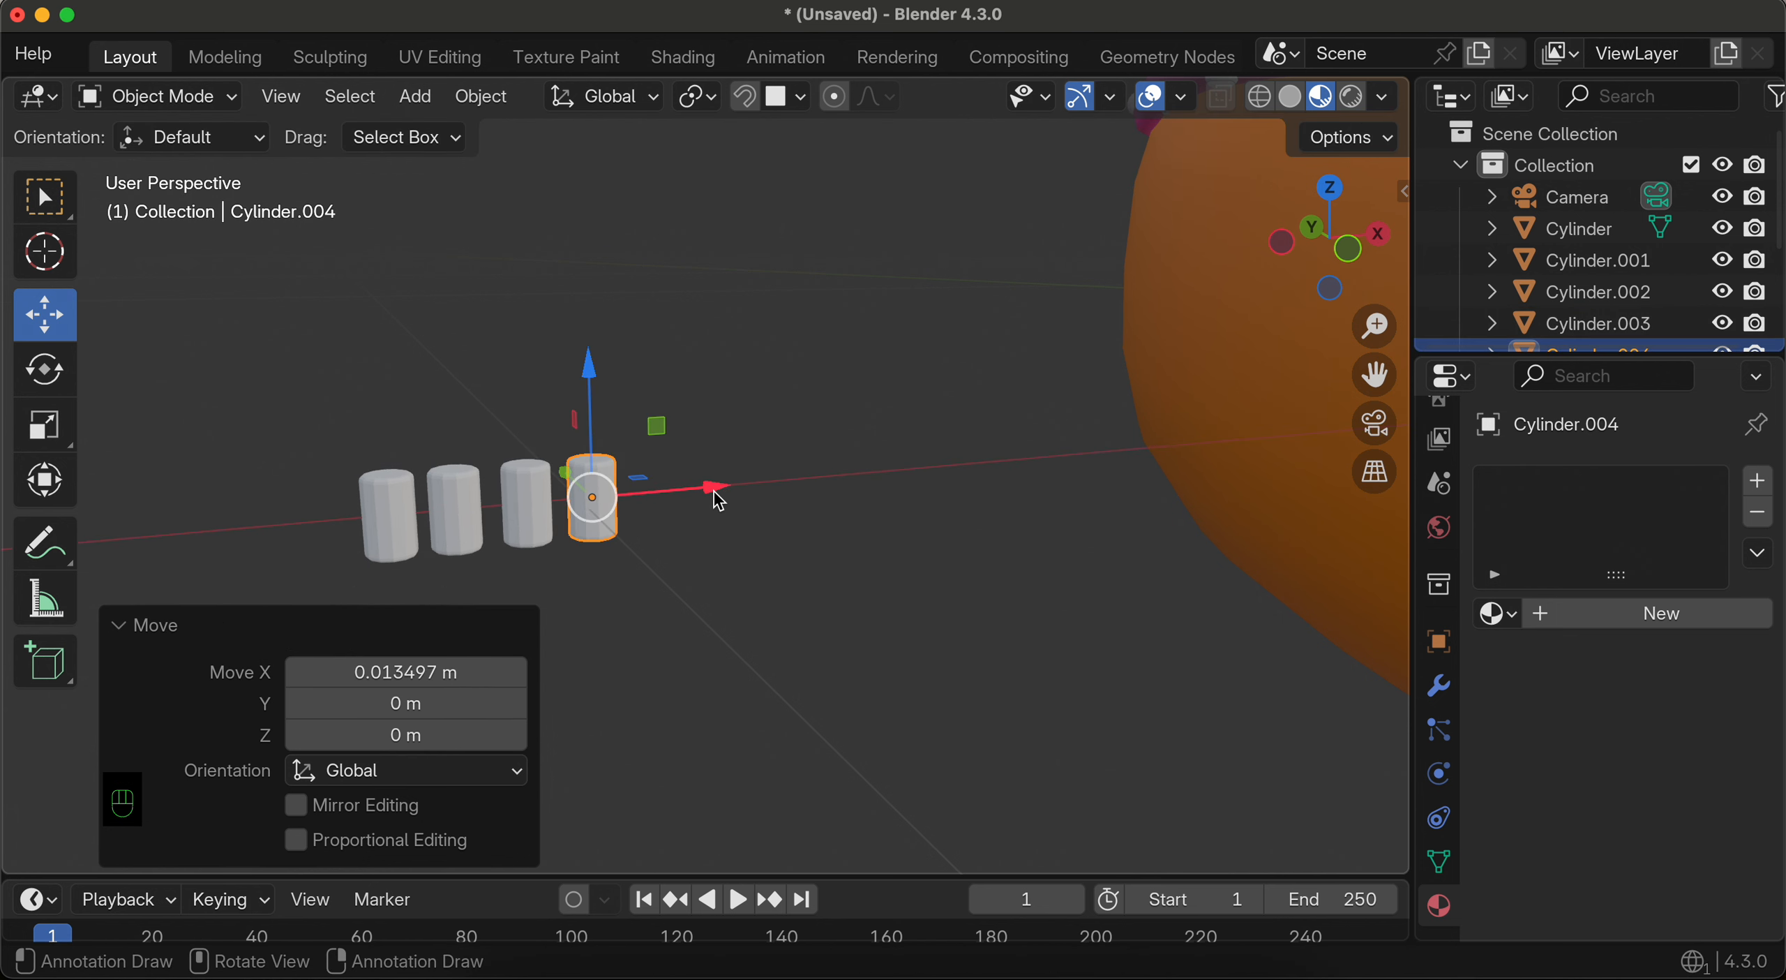
Step: Shorten the second cylinder in the row by scaling its whole mesh along Z to about 0.52, and return to Object Mode
left_click(439, 508)
left_click(156, 98)
left_click(158, 163)
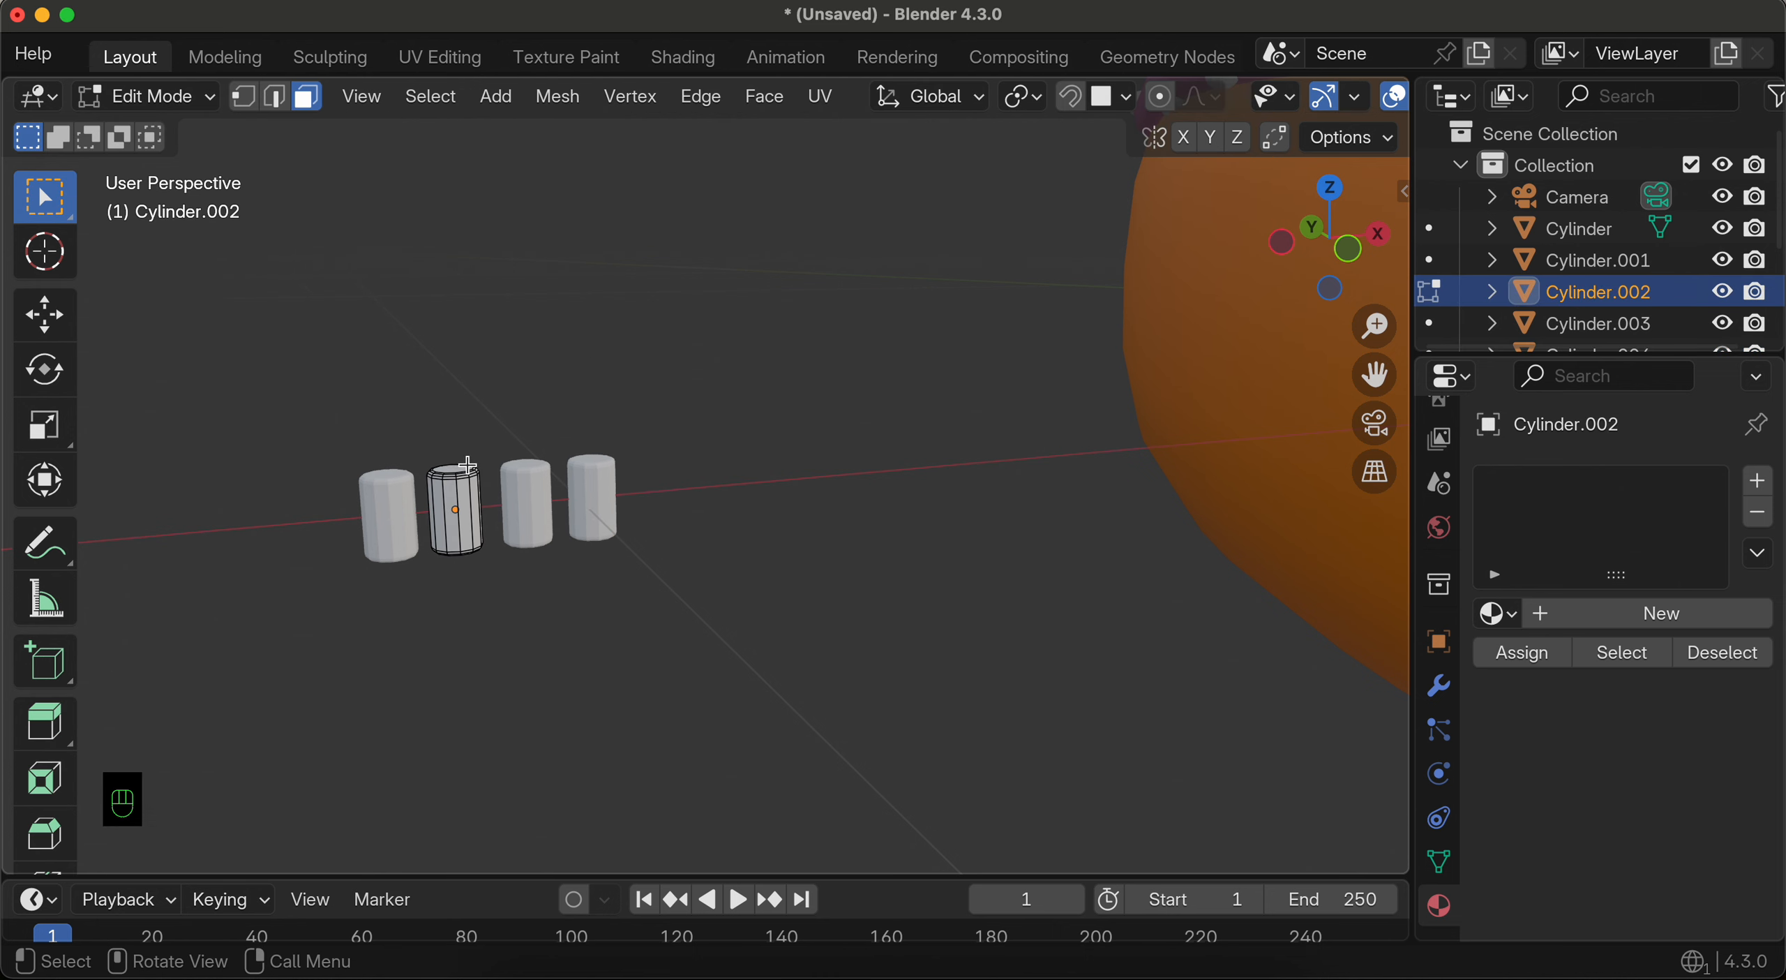
key("a")
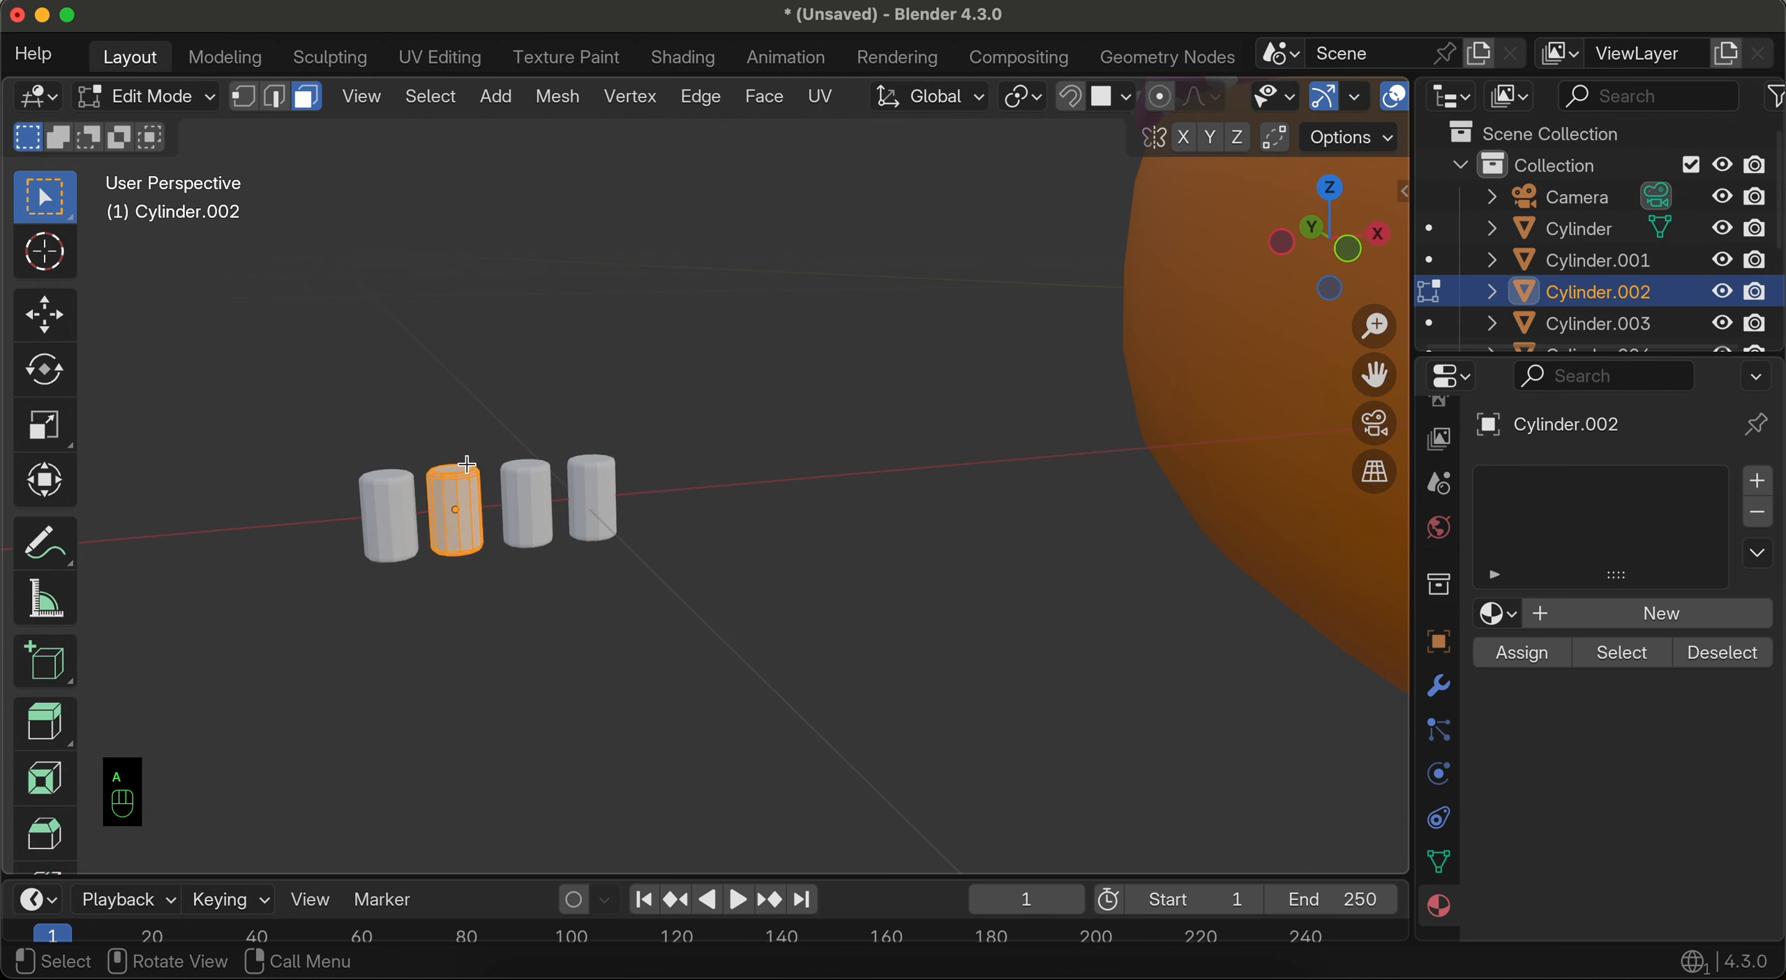
key("s")
key("z")
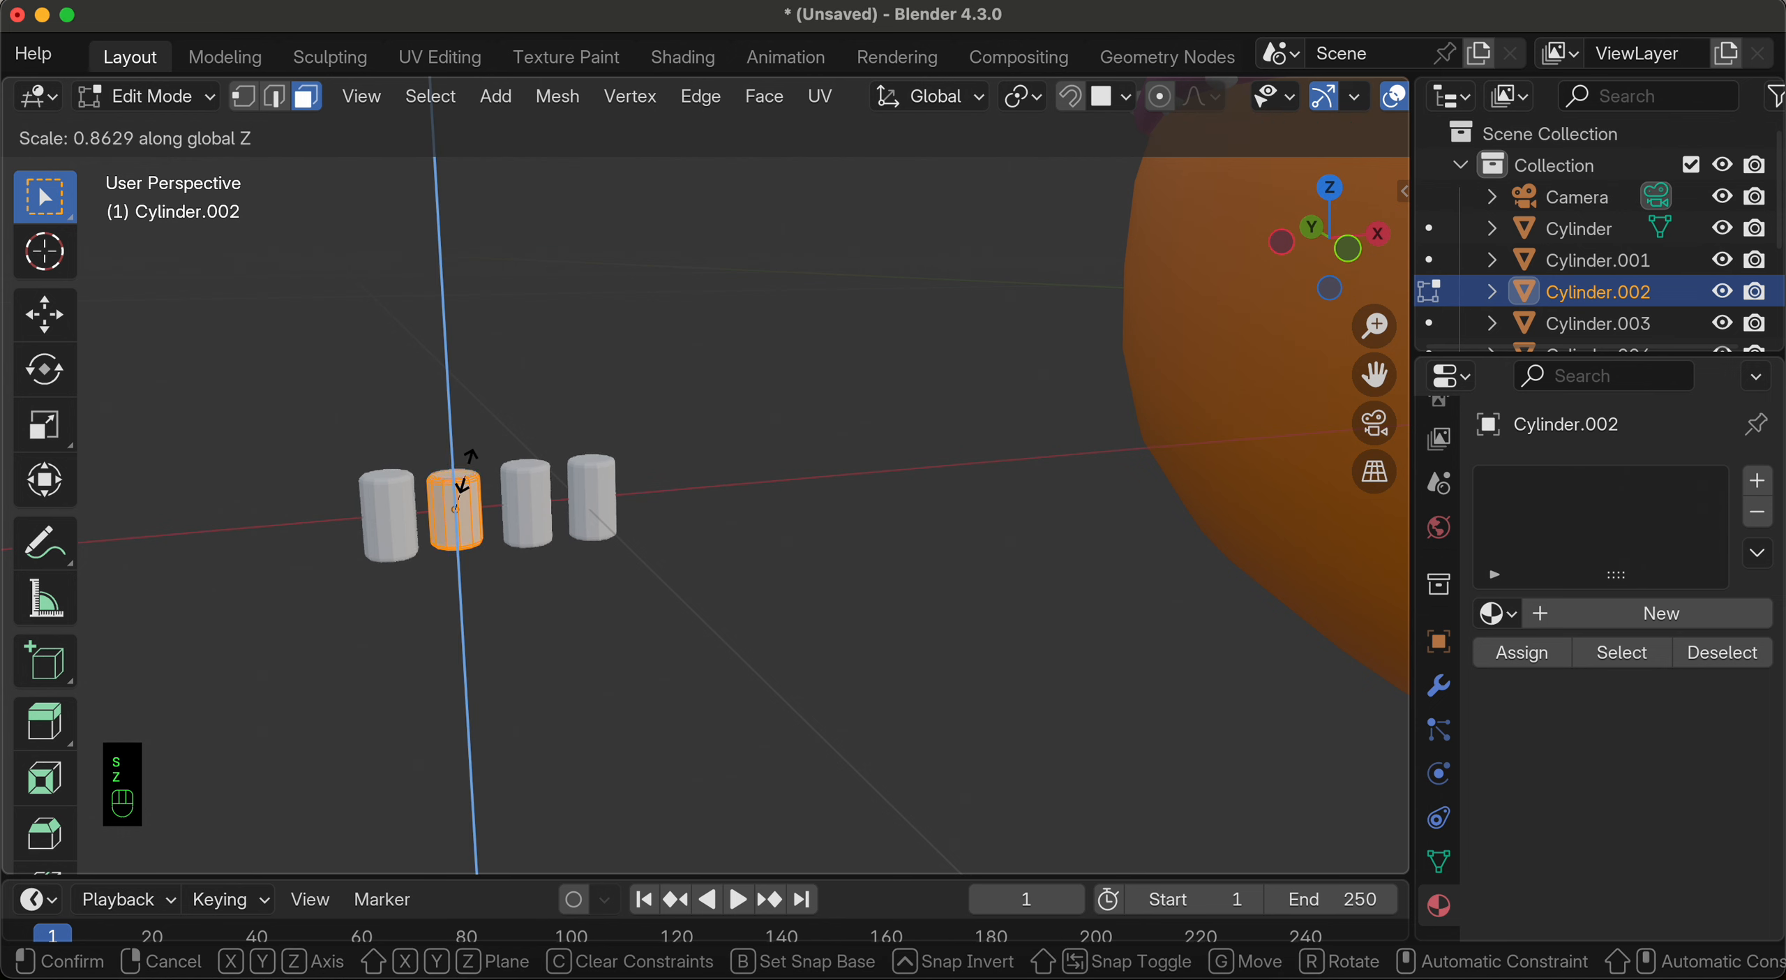
left_click(457, 503)
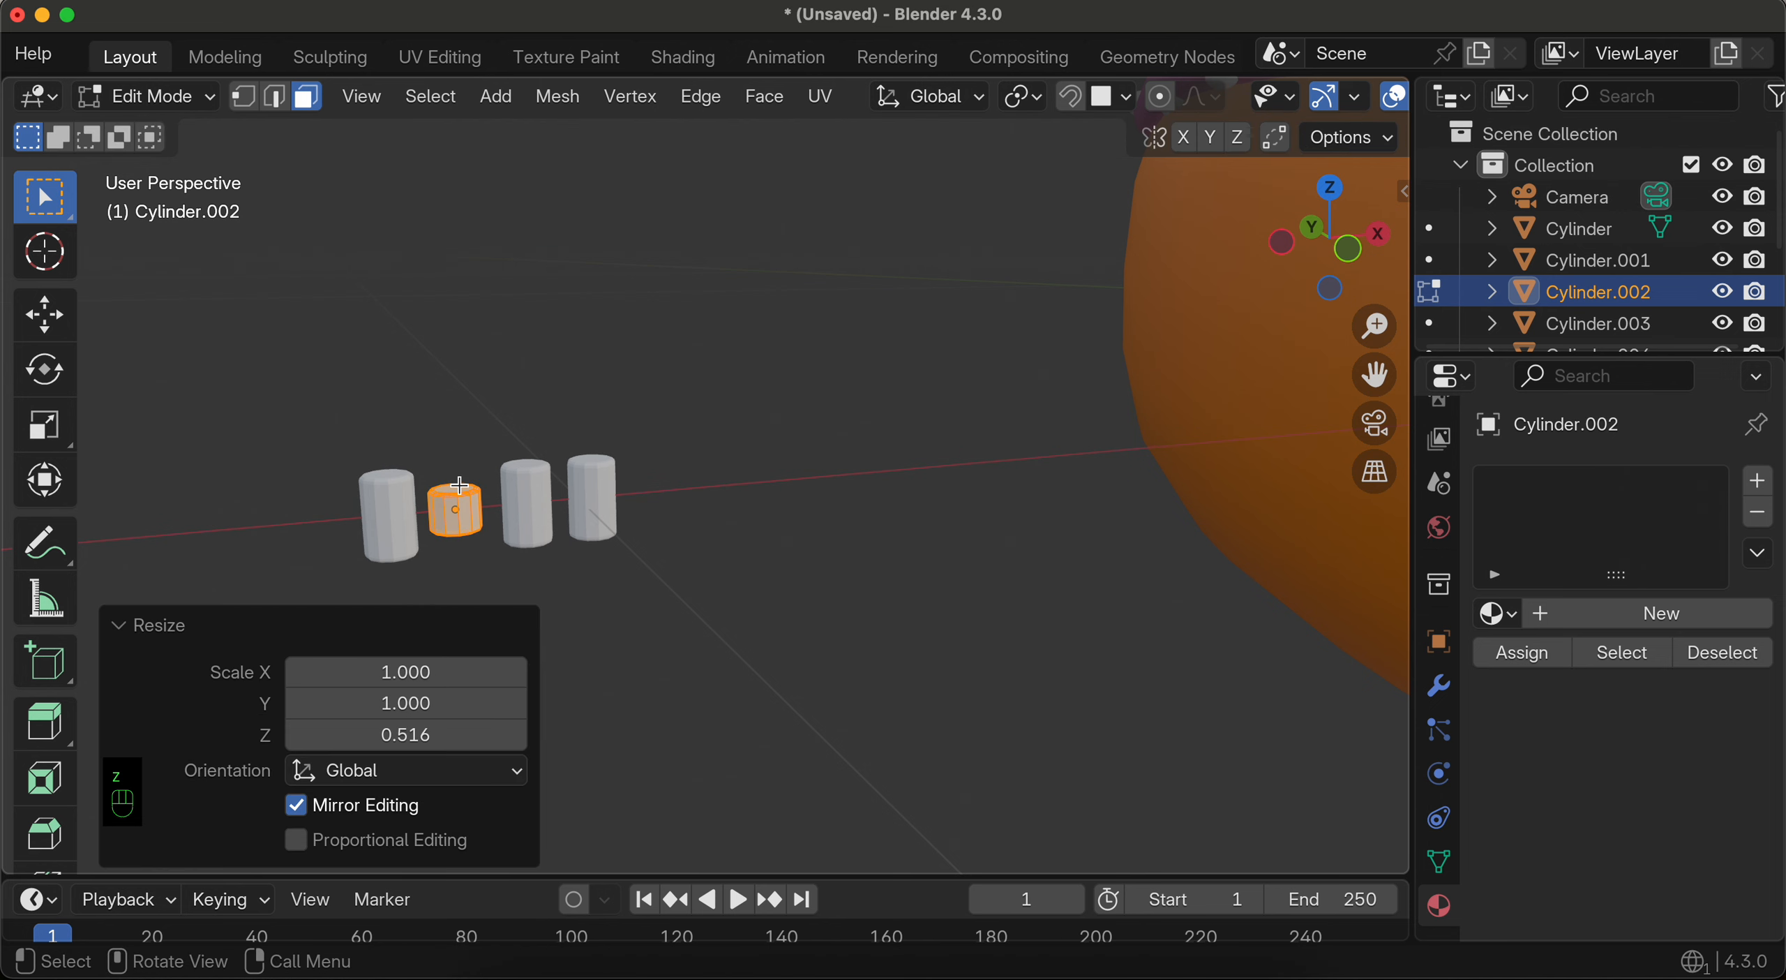
key("alt+a")
left_click(189, 97)
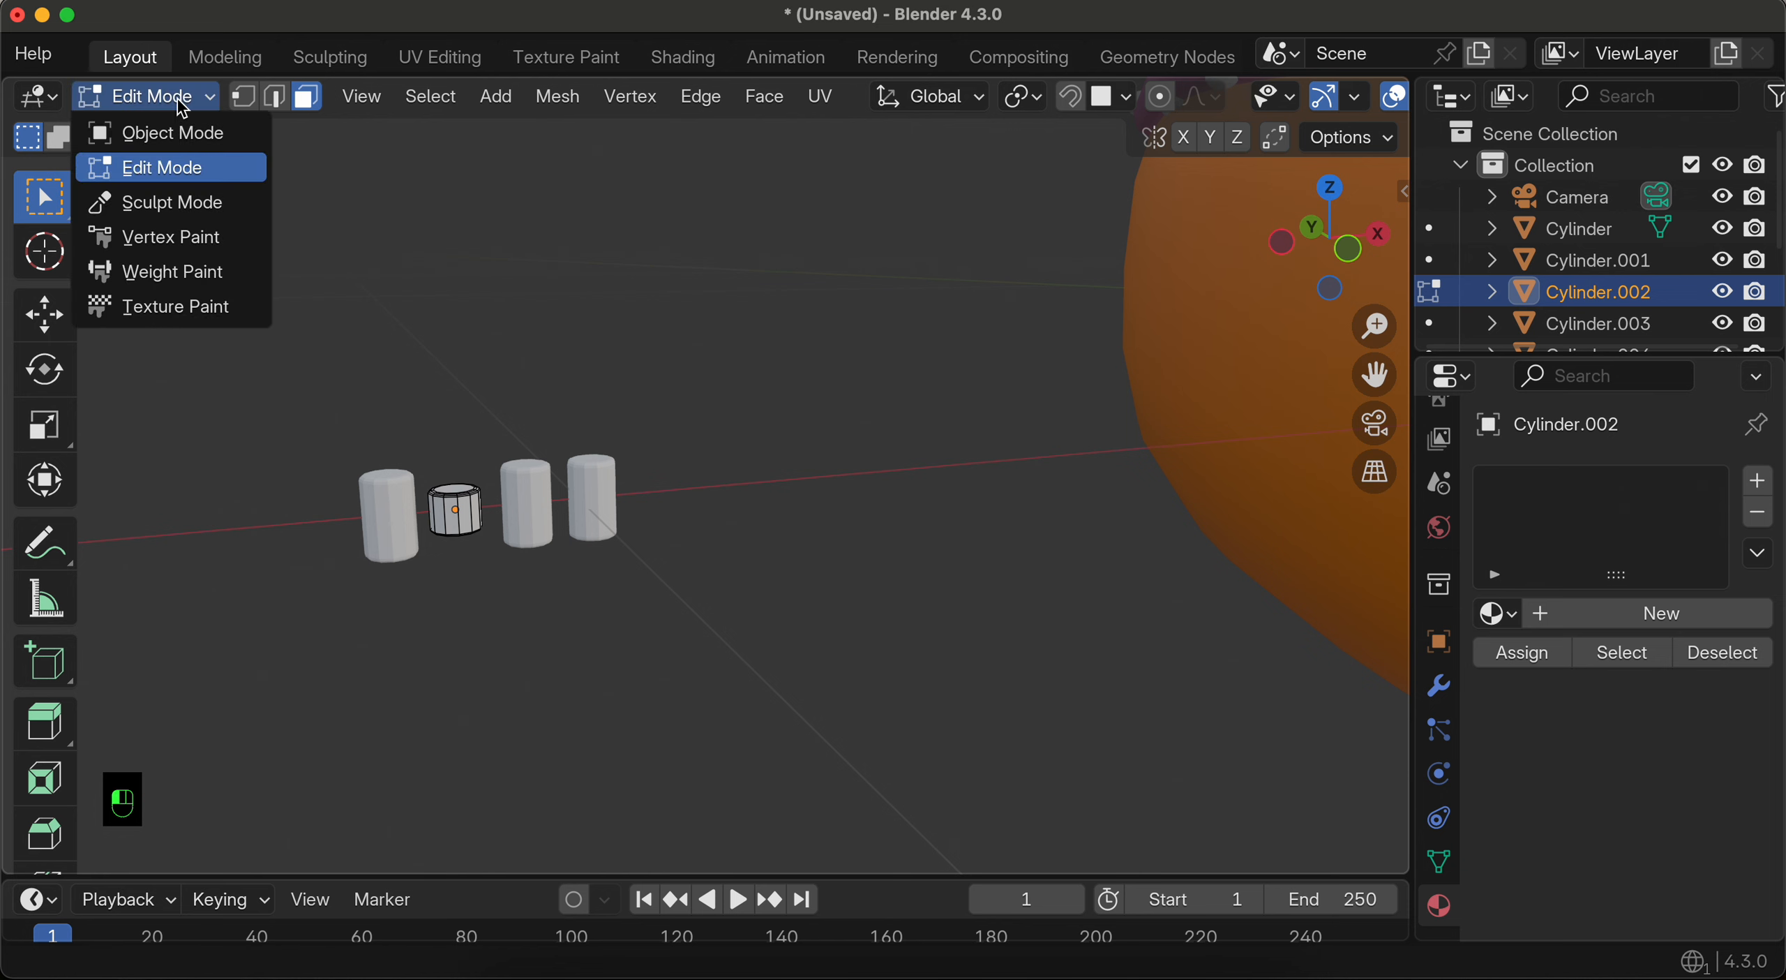
left_click(177, 133)
Step: Lengthen the third cylinder in the row by scaling its whole mesh along Z by about 2.27, and return to Object Mode
left_click(528, 539)
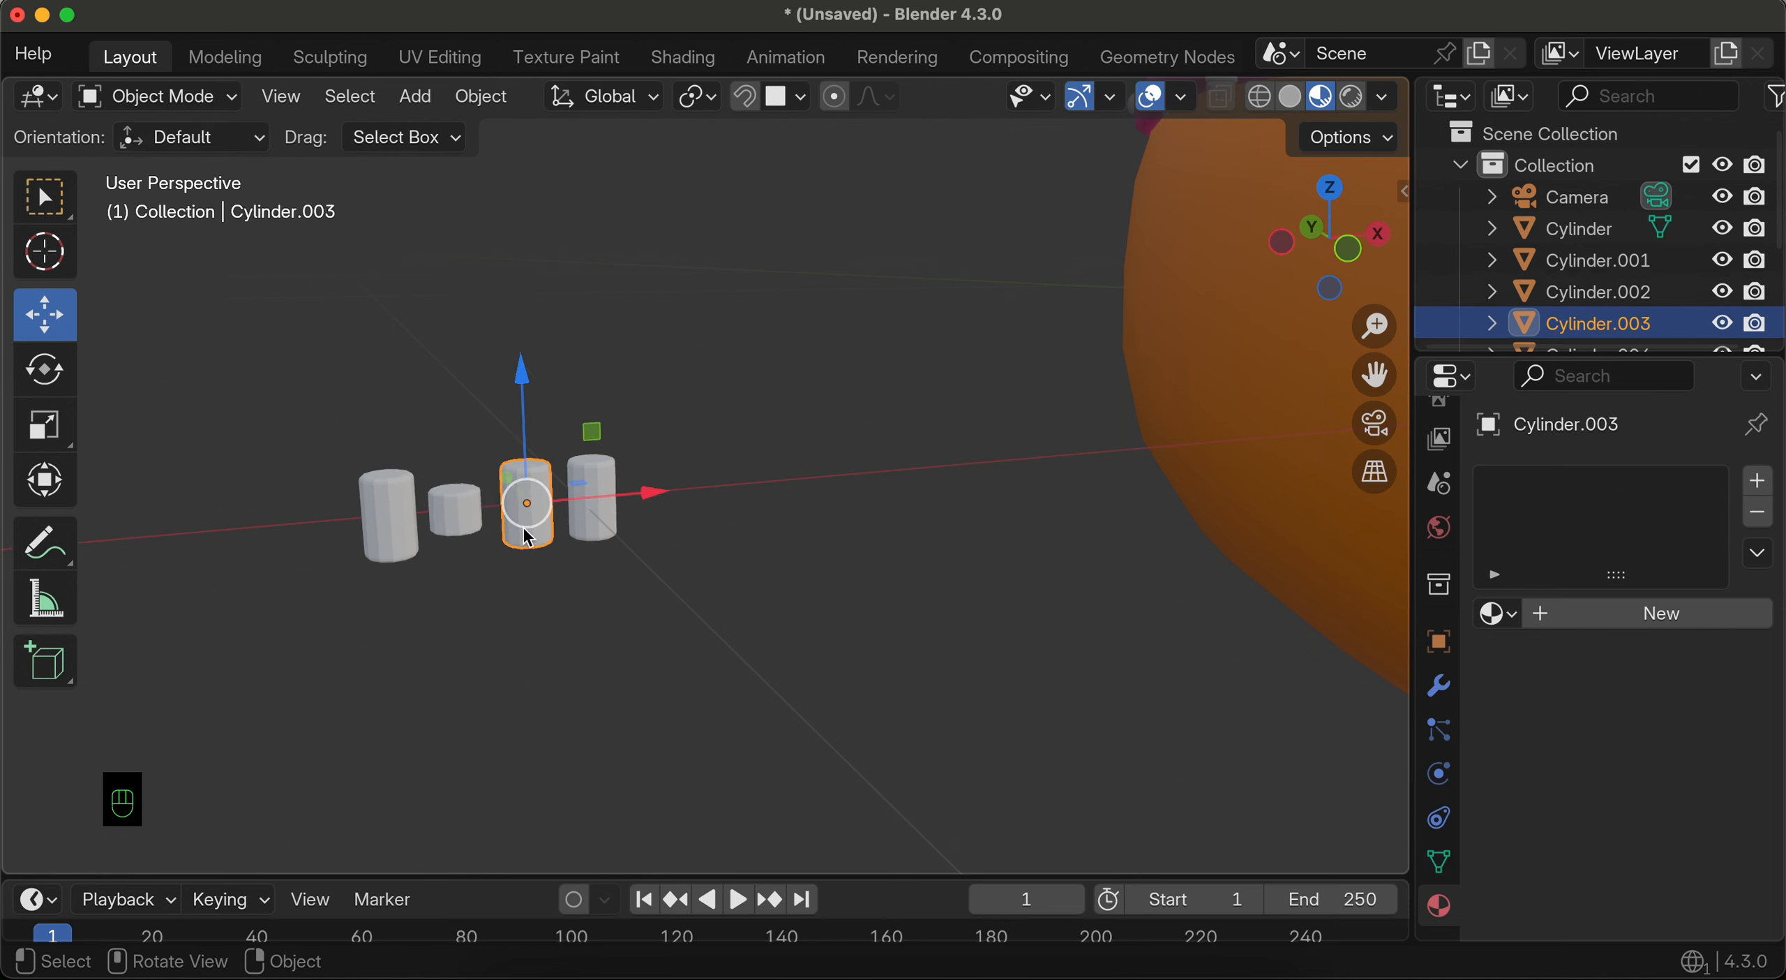
left_click(157, 96)
left_click(148, 165)
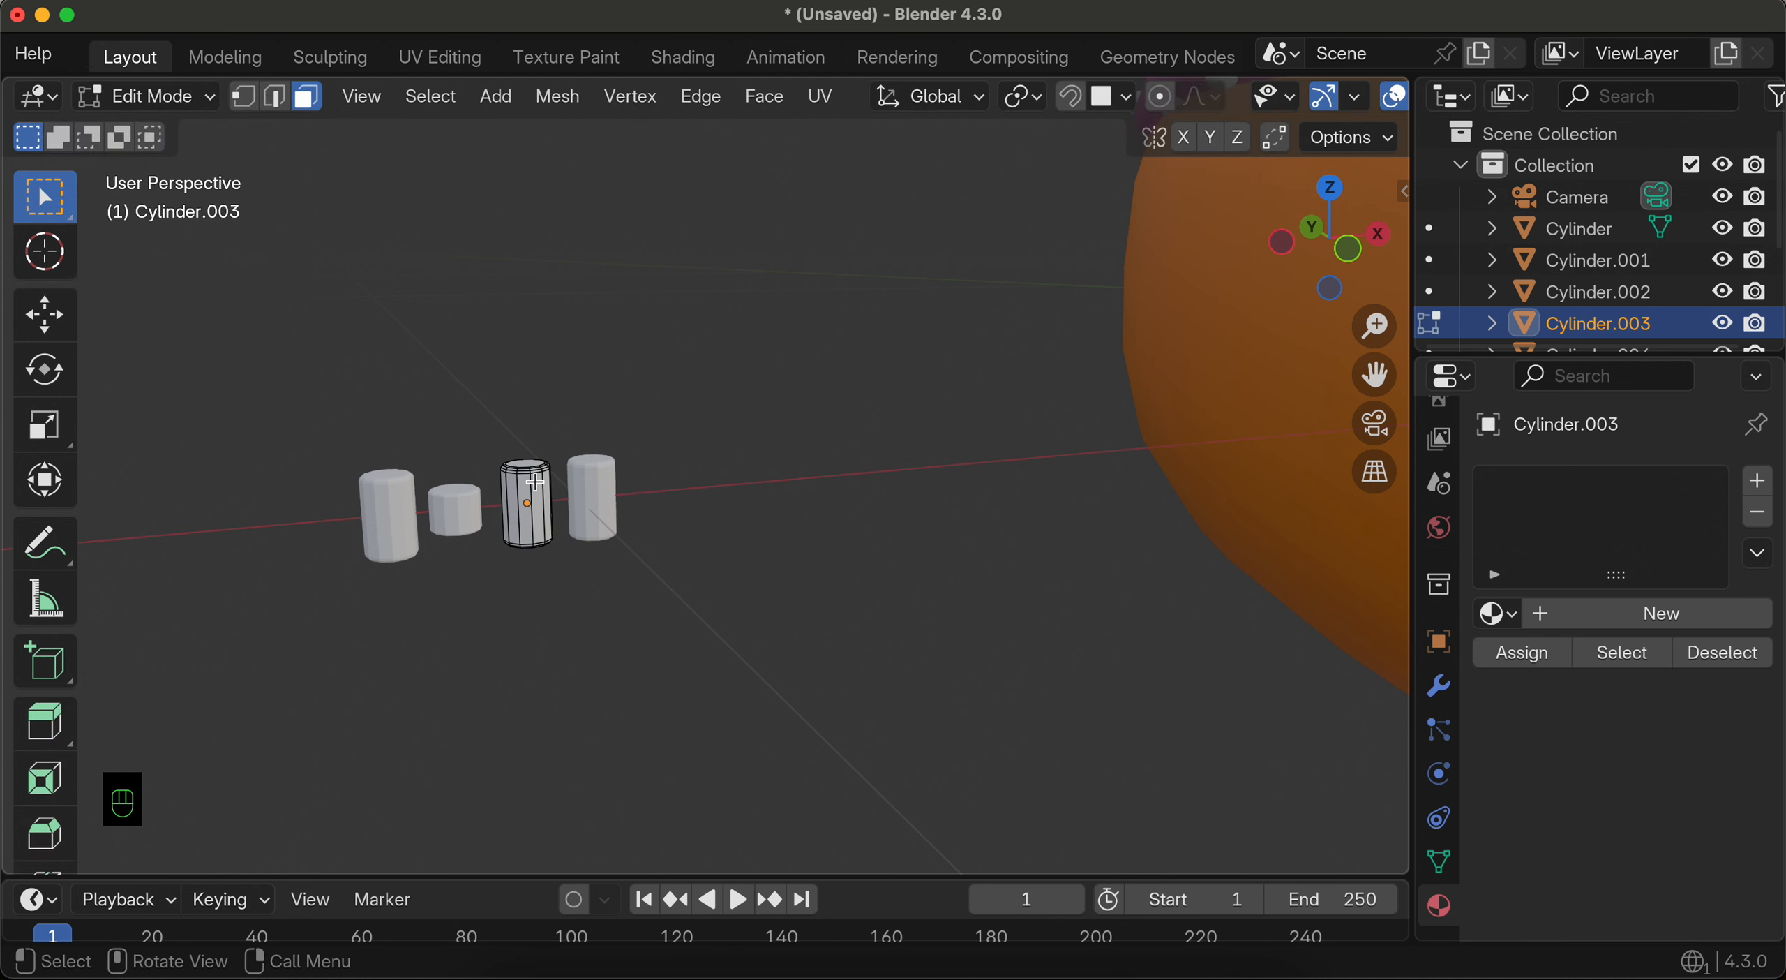
key("a")
key("s")
key("z")
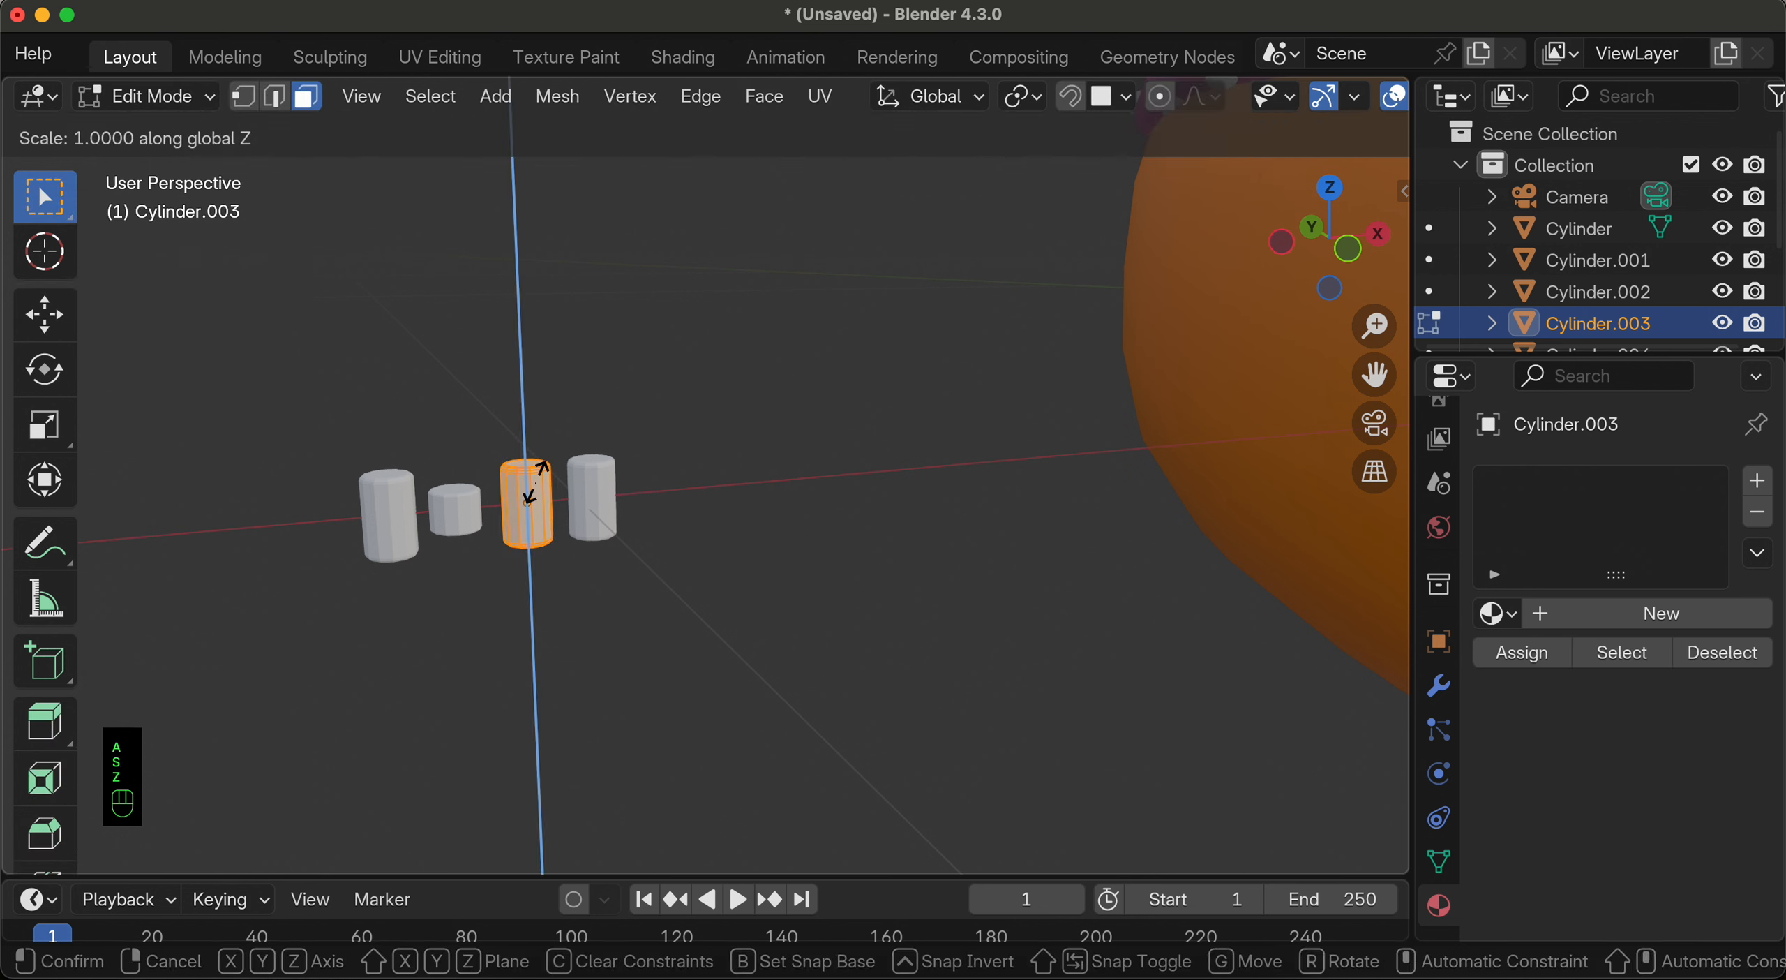
left_click(534, 452)
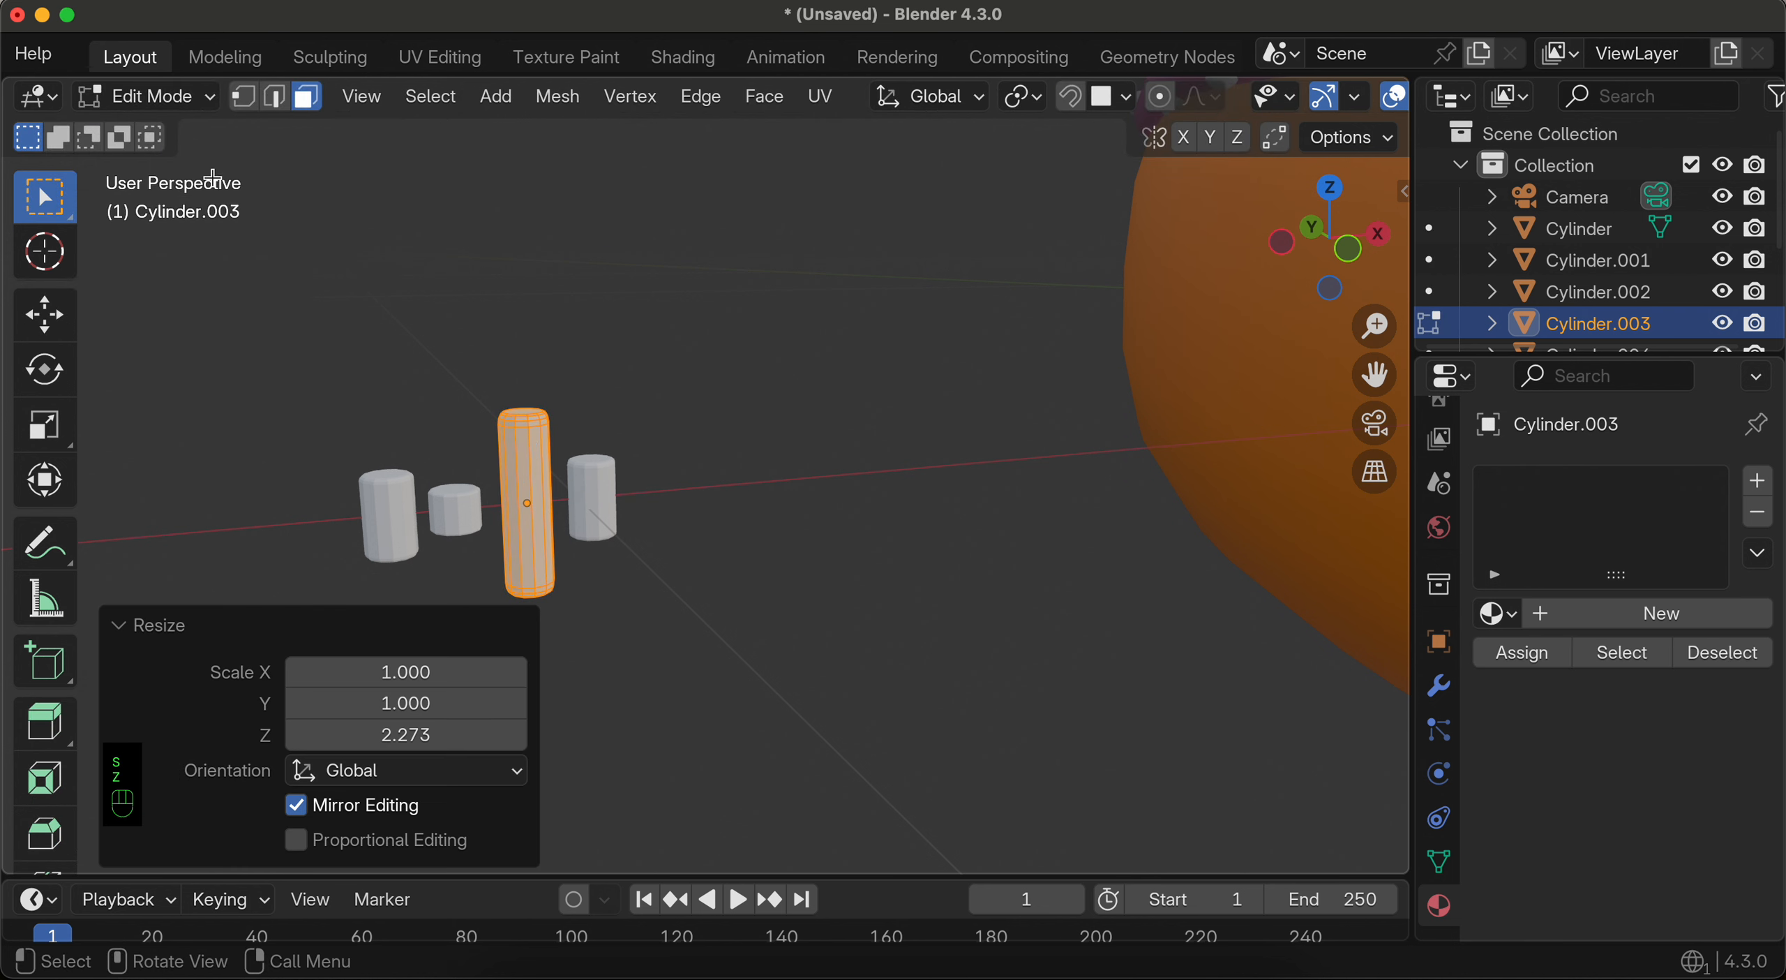
left_click(157, 97)
left_click(157, 133)
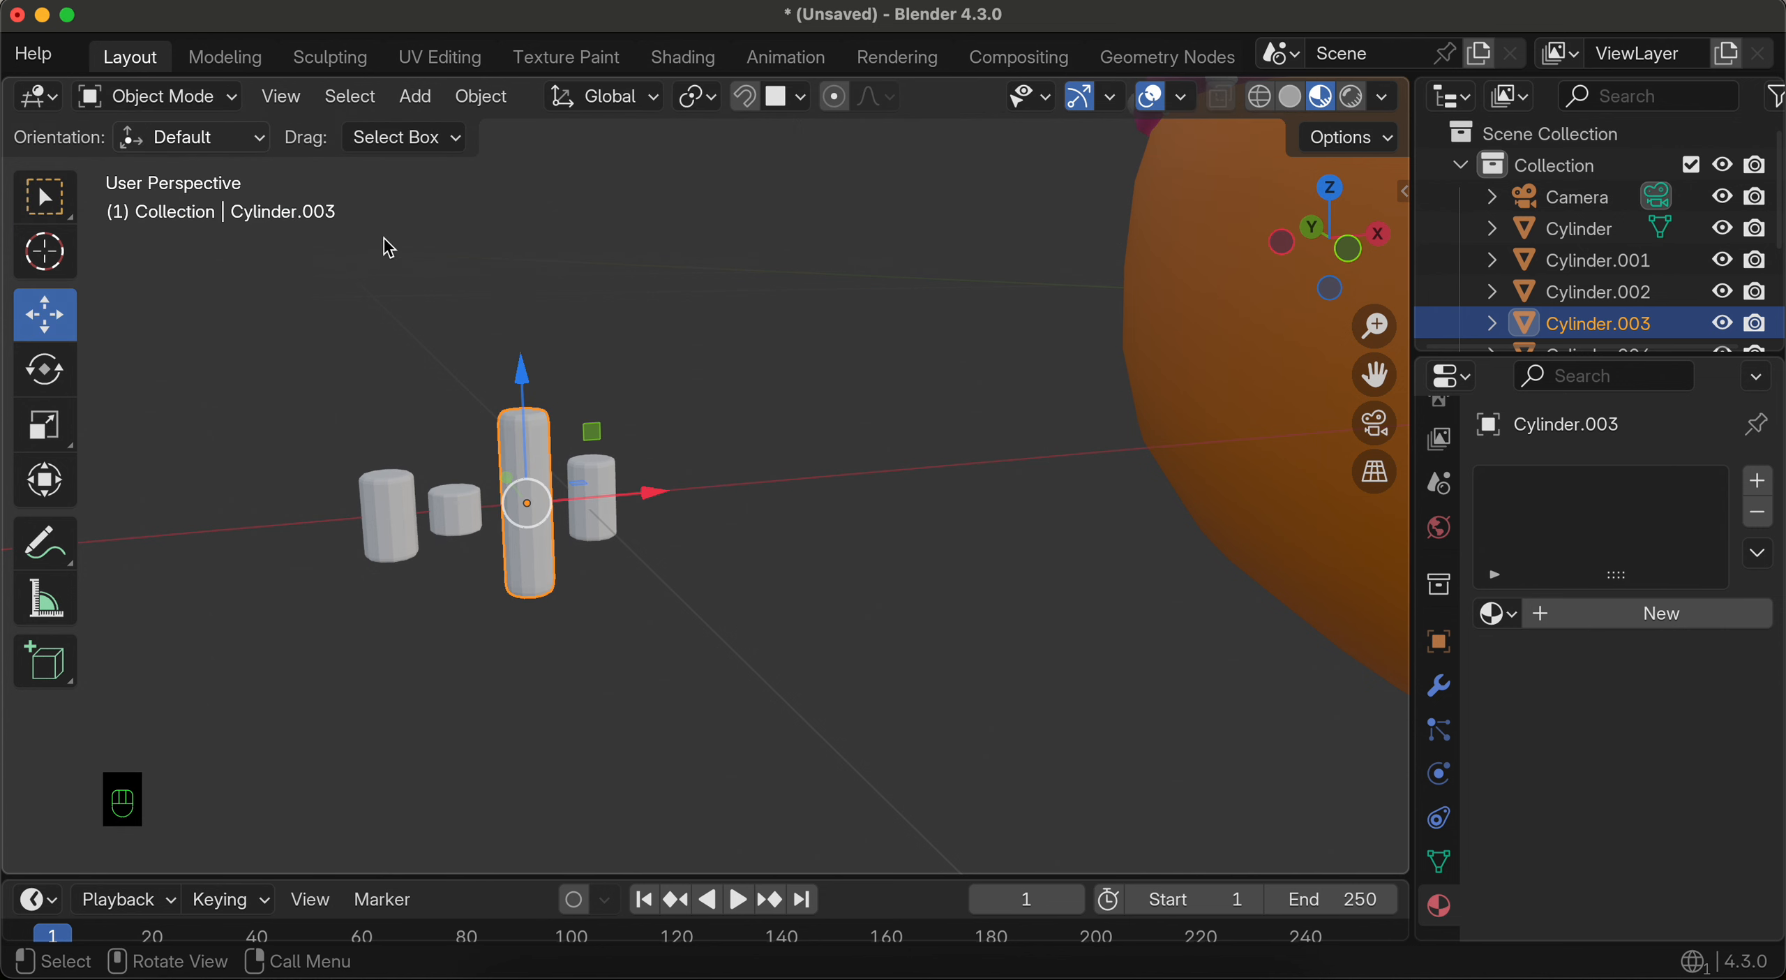
Step: Stretch the fourth cylinder's whole mesh along Z by about 2.19 in Edit Mode, and return to Object Mode
left_click(605, 522)
left_click(157, 96)
left_click(152, 167)
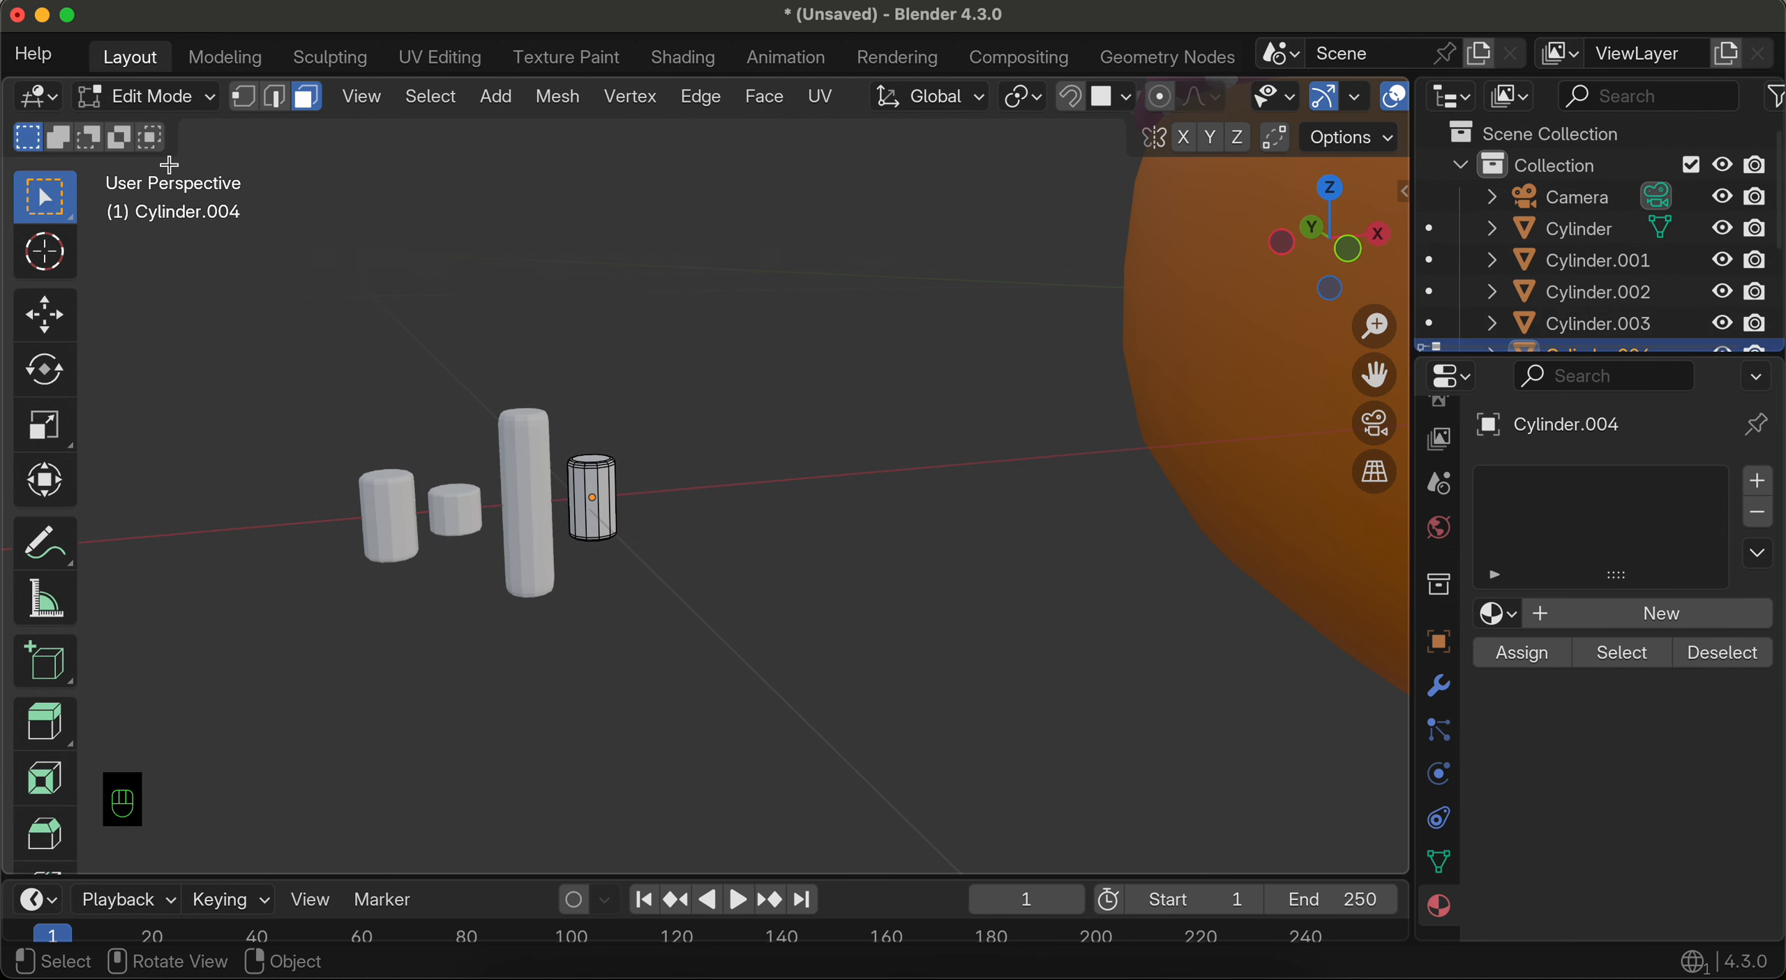
key("a")
key("s")
key("z")
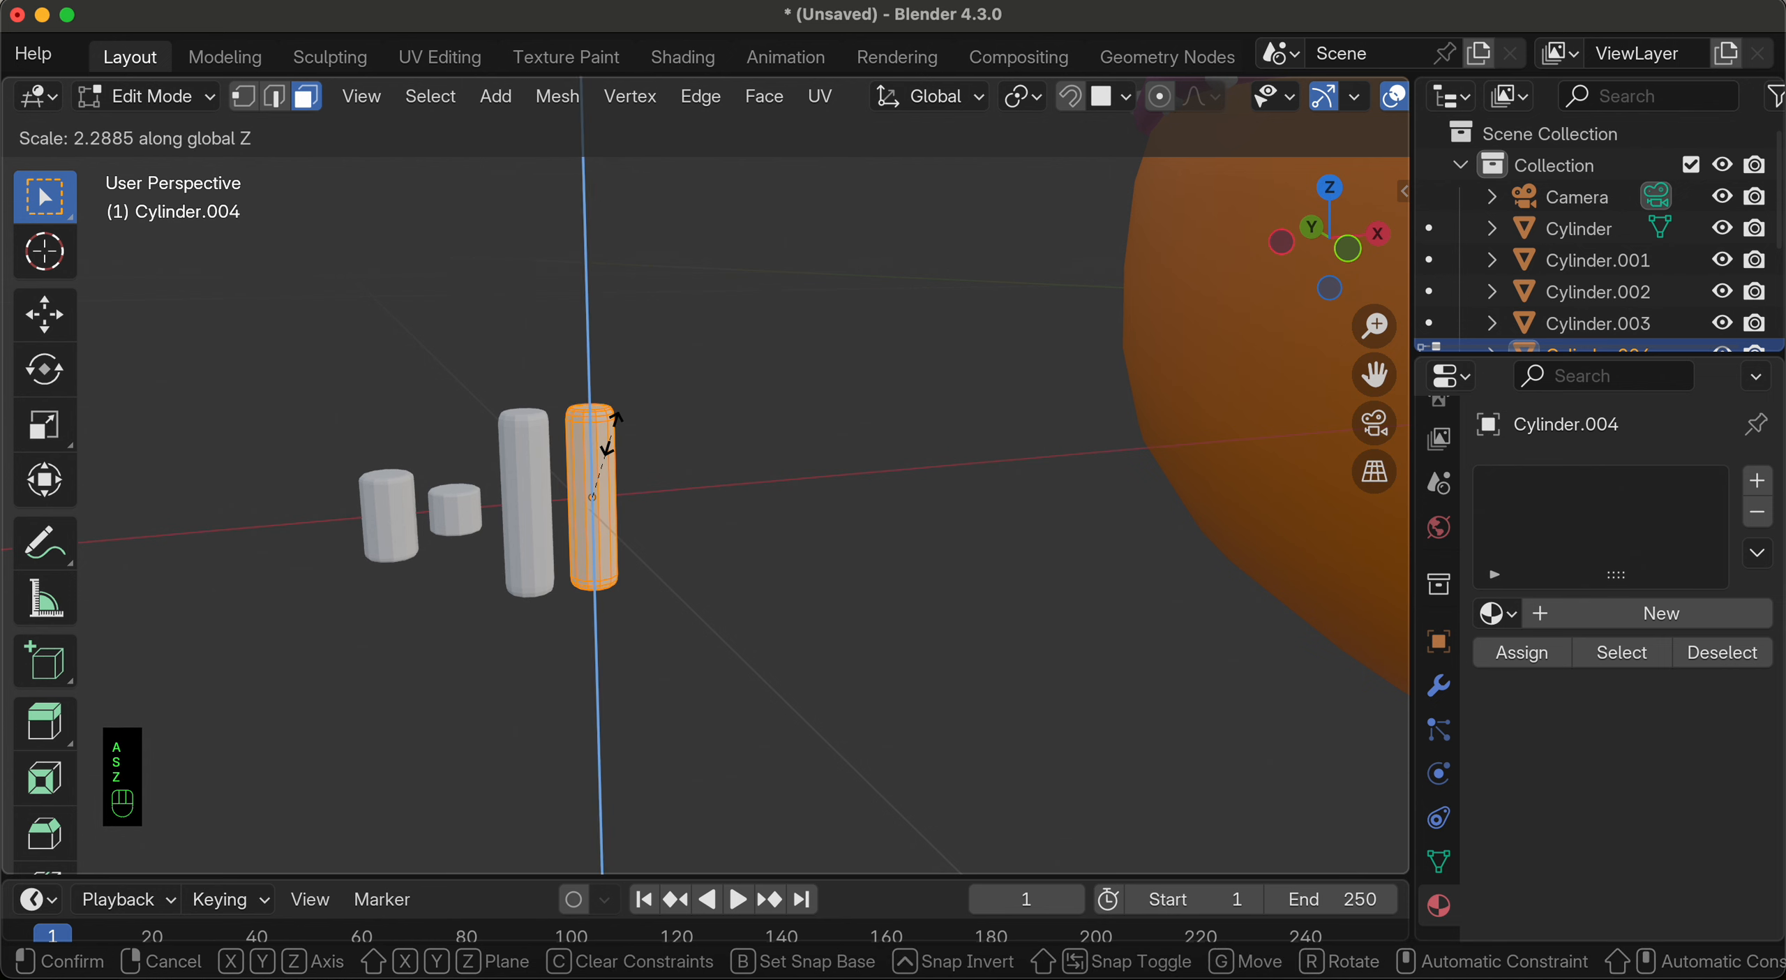
left_click(608, 438)
left_click(157, 96)
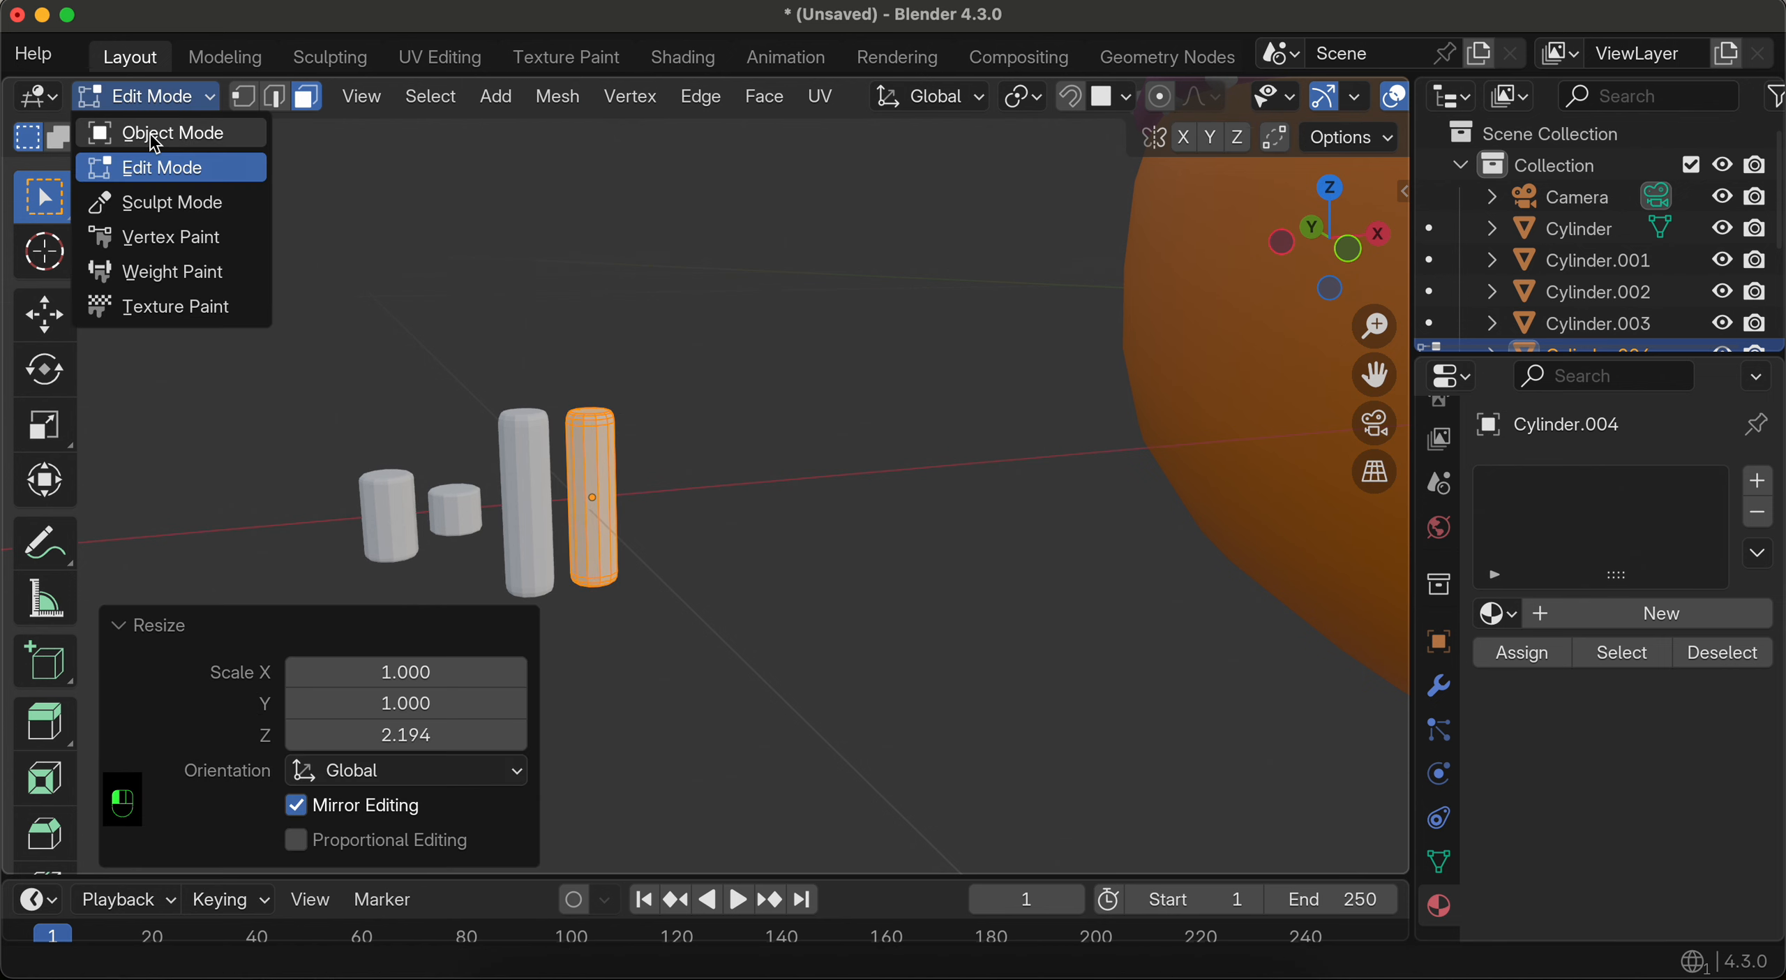
left_click(171, 131)
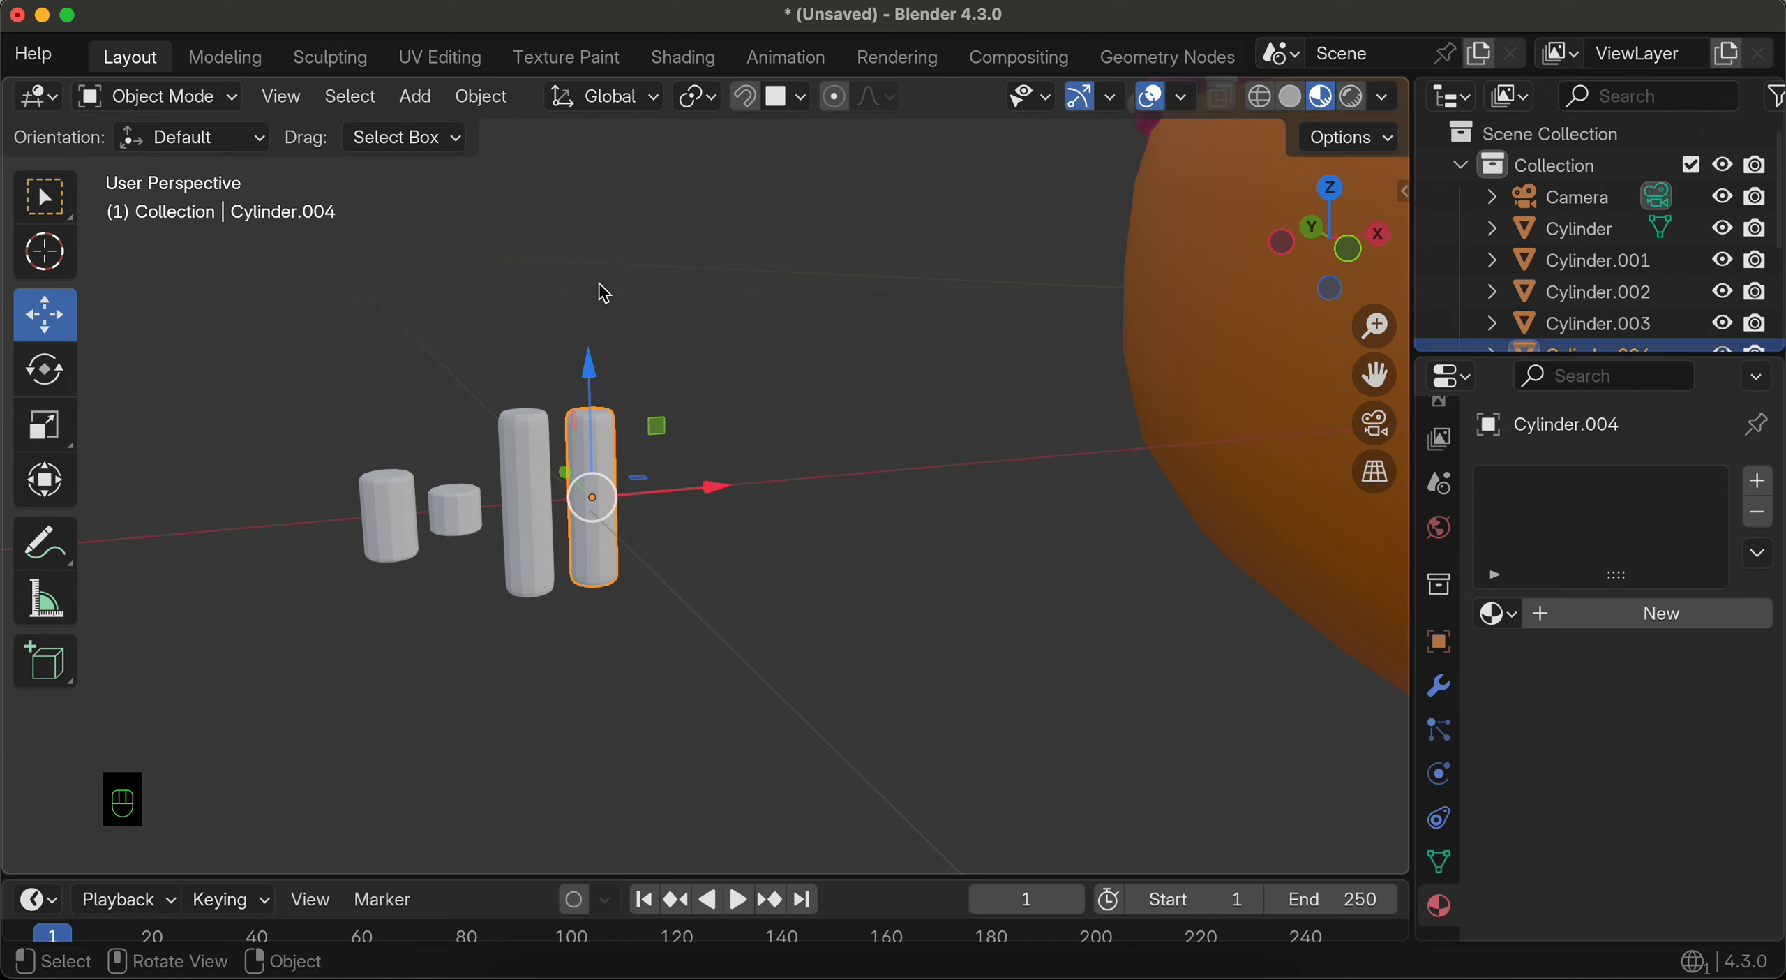
Step: Add a Simple Deform modifier to the fourth cylinder, set to Bend around X with an angle of 47.8°
left_click(1438, 686)
left_click(1549, 494)
type("simpl")
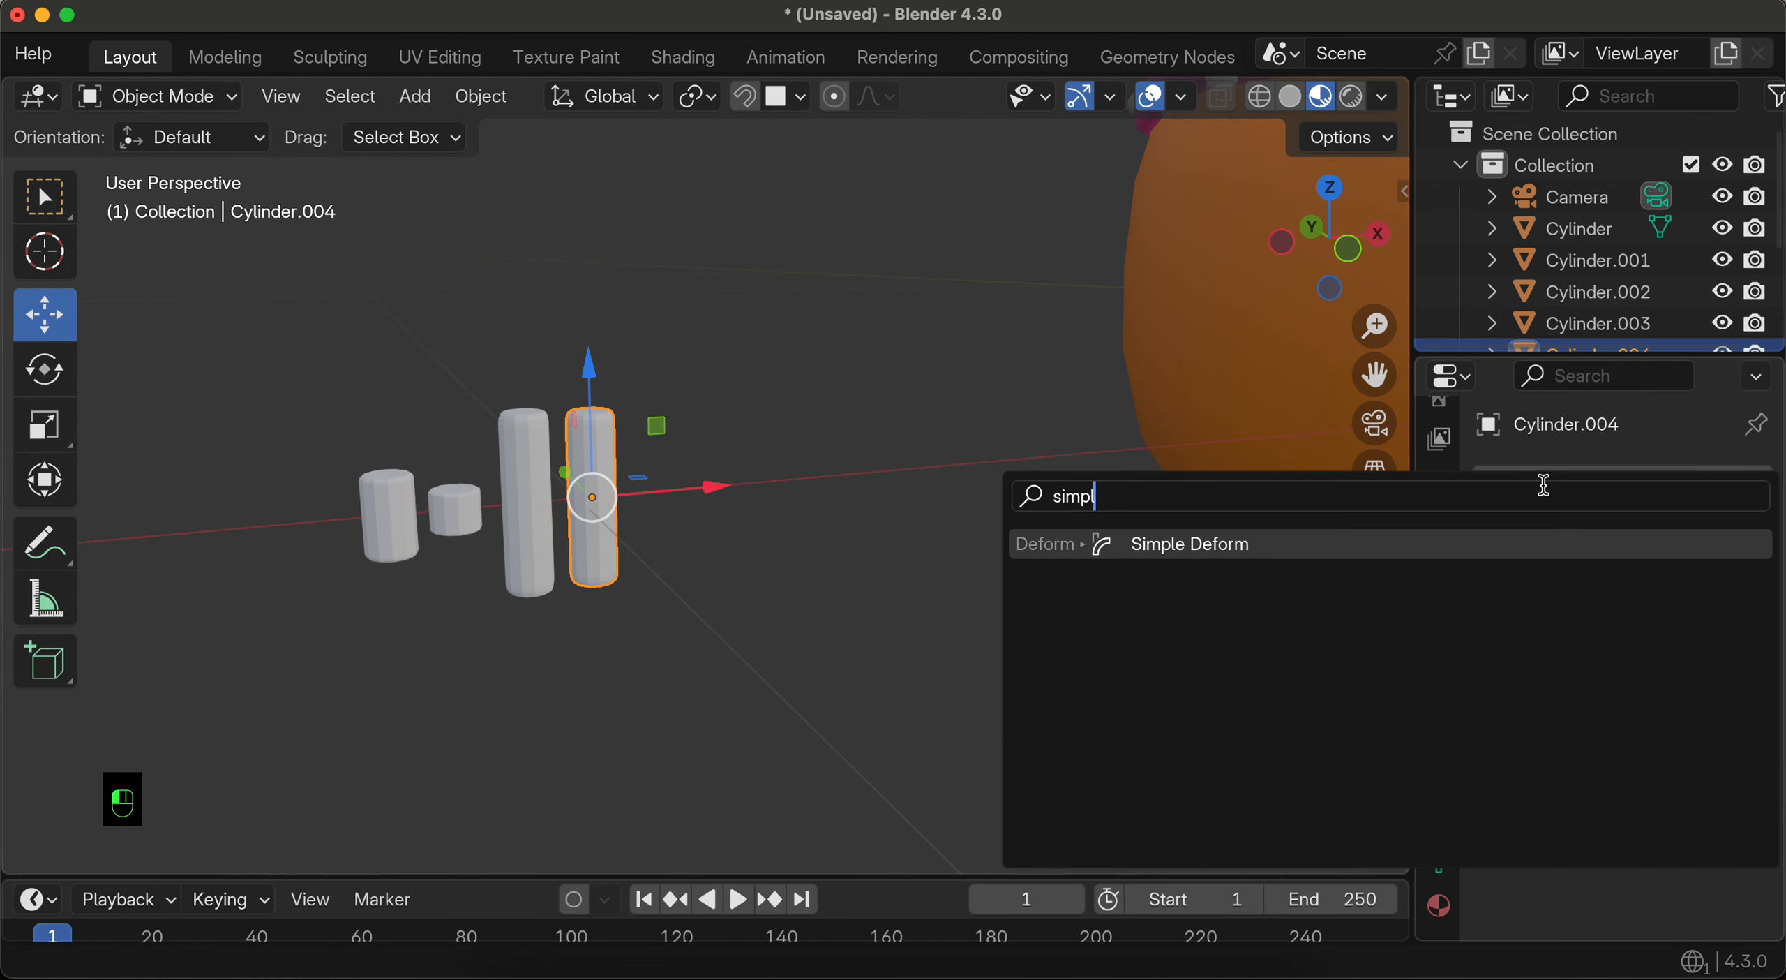
key("Return")
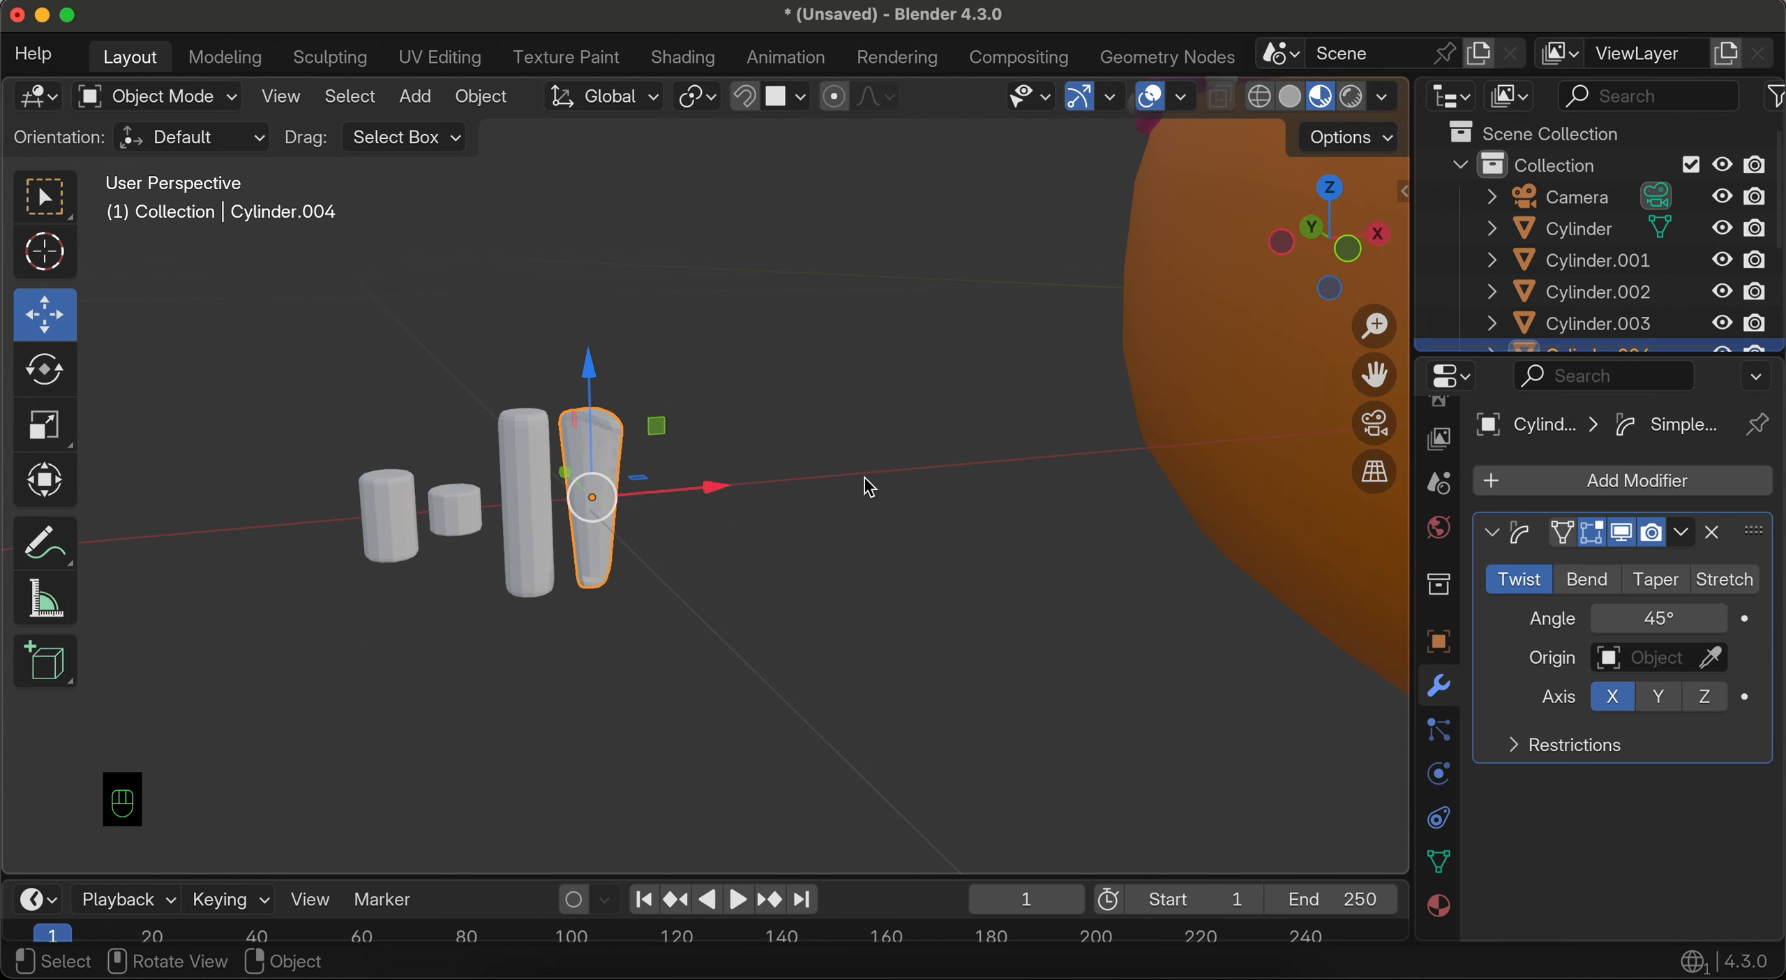
left_click(1586, 580)
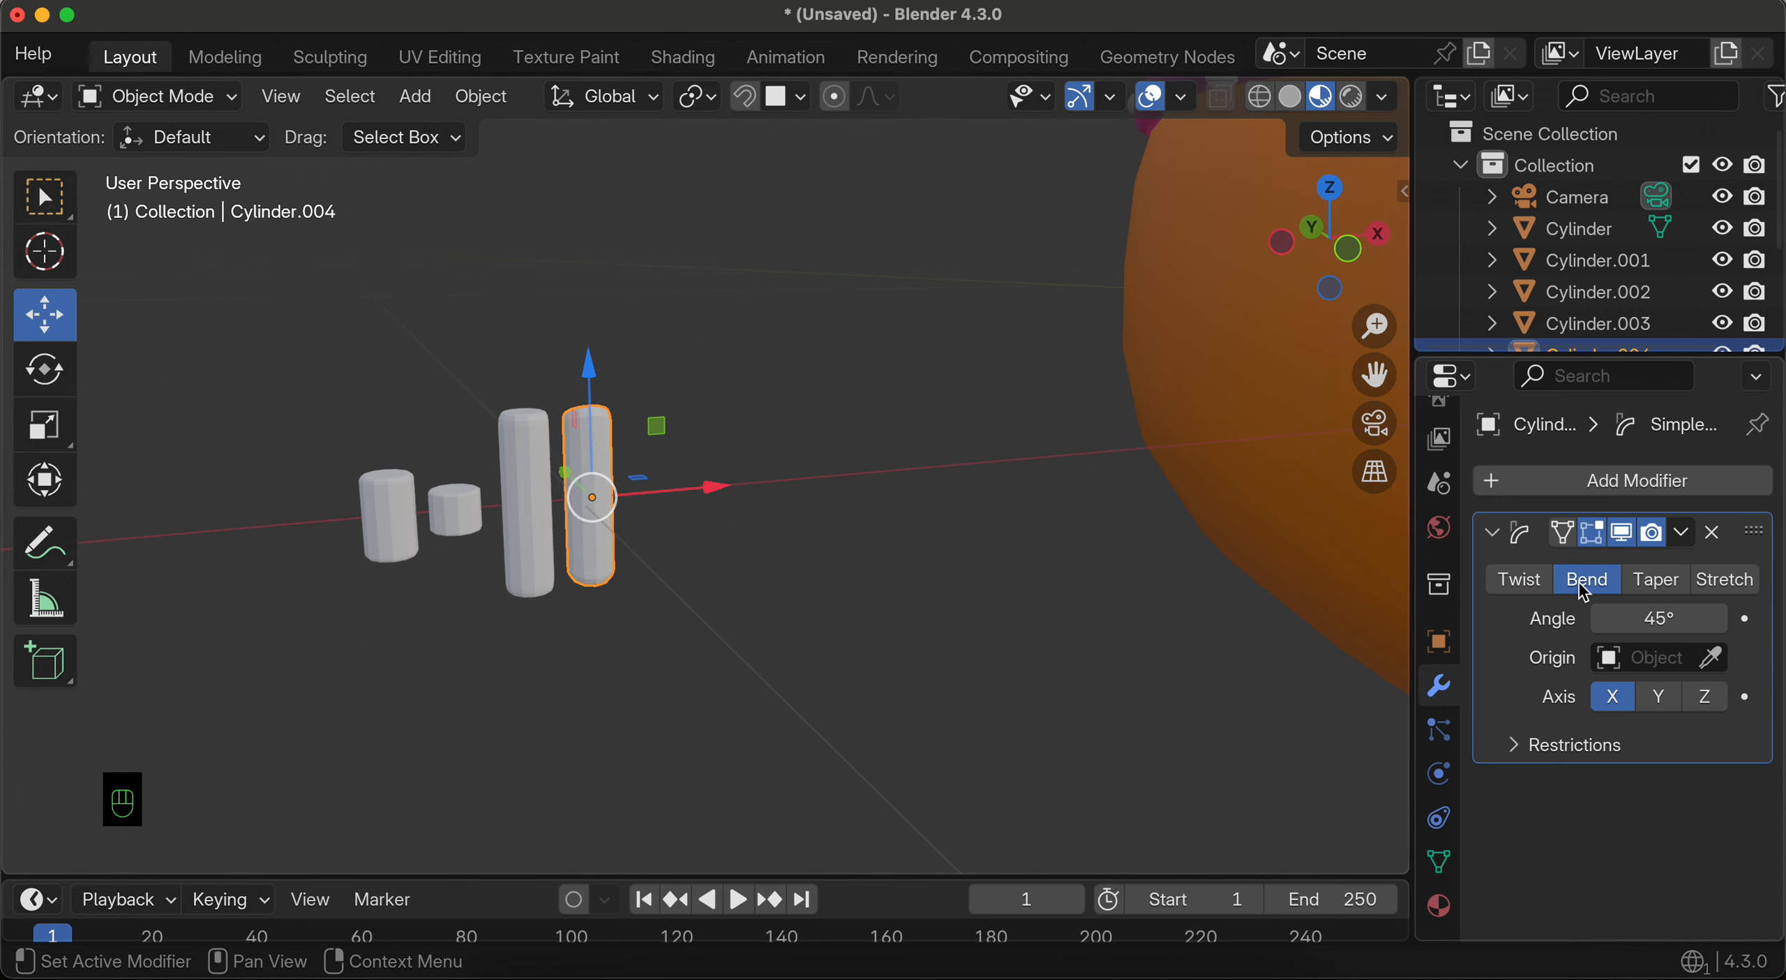
left_click_drag(1655, 620, 1707, 619)
scroll(770, 563, "right", 3)
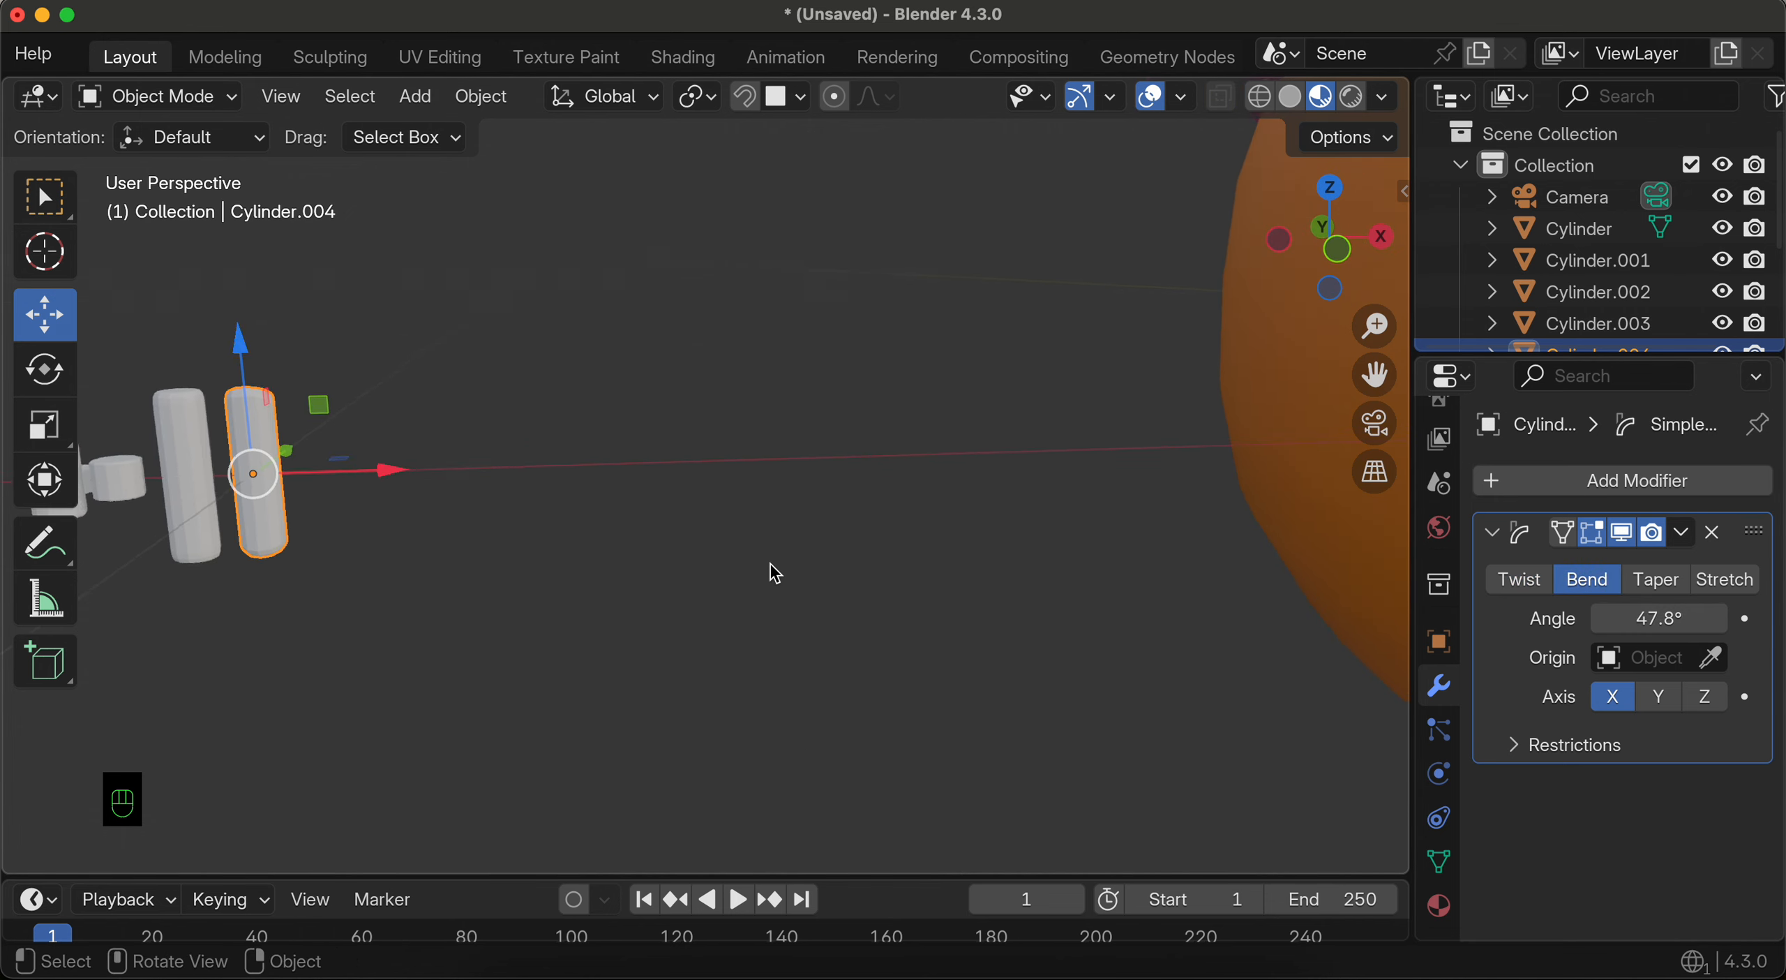
scroll(775, 572, "left", 3)
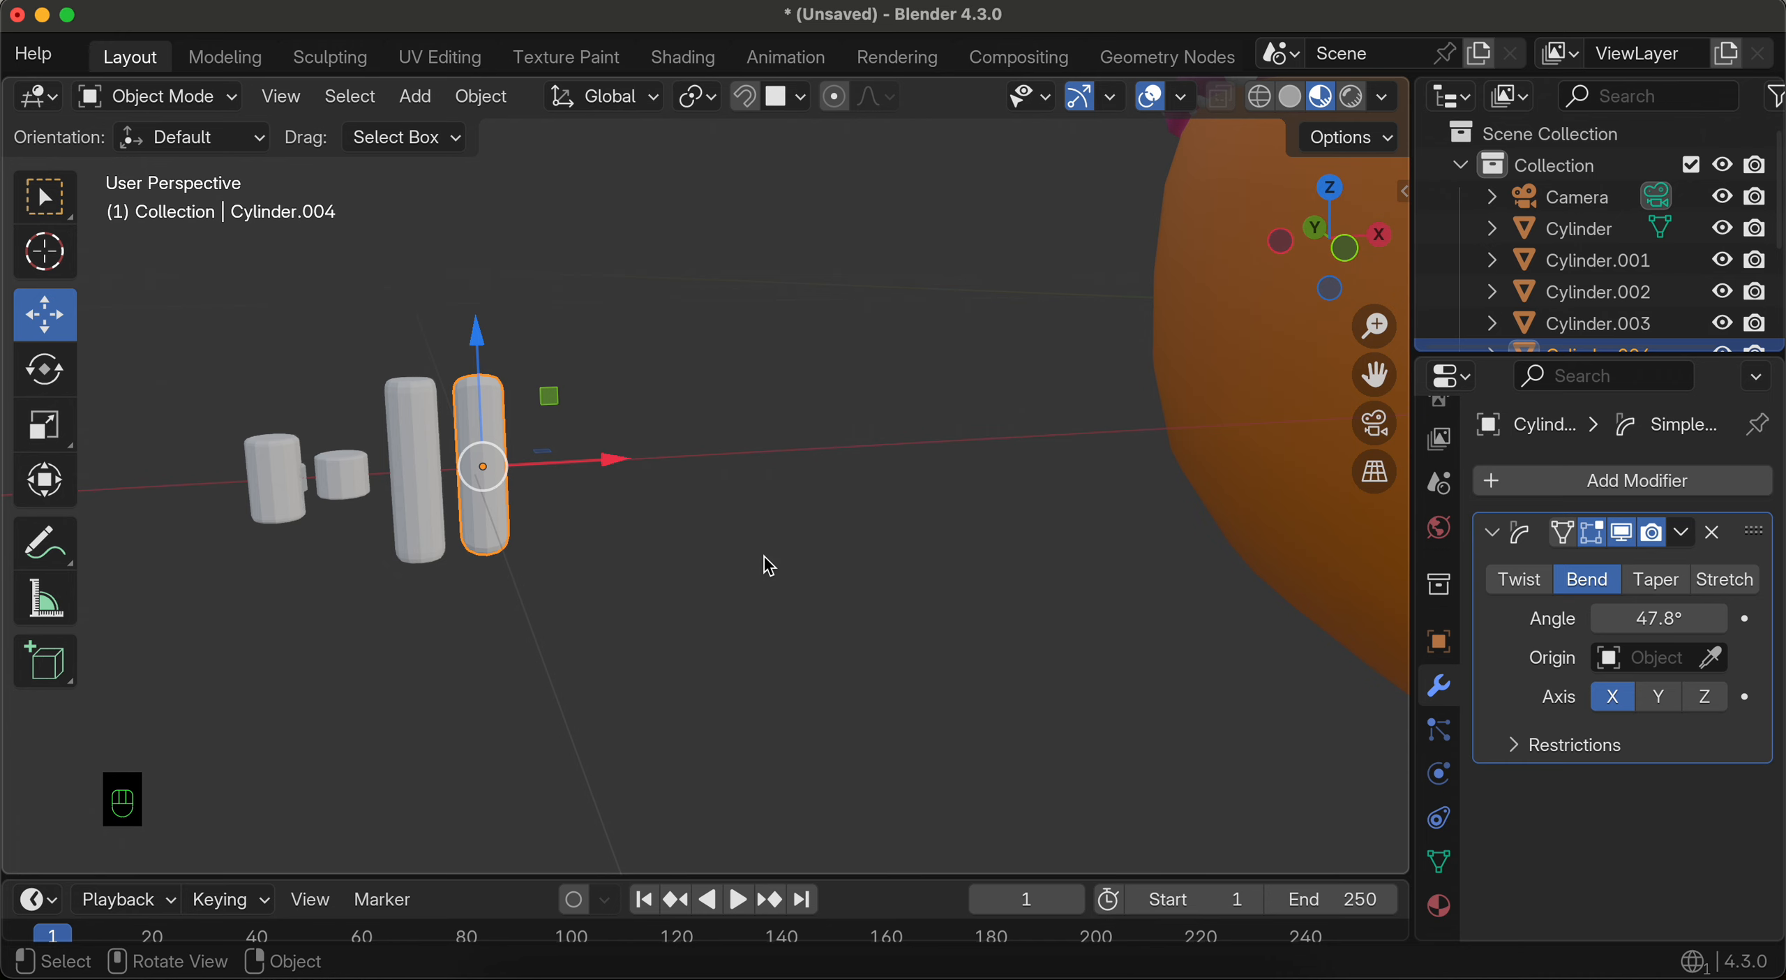
Step: Enlarge the Outliner so every object in the collection is listed, and deselect all objects
scroll(767, 565, "down", 10)
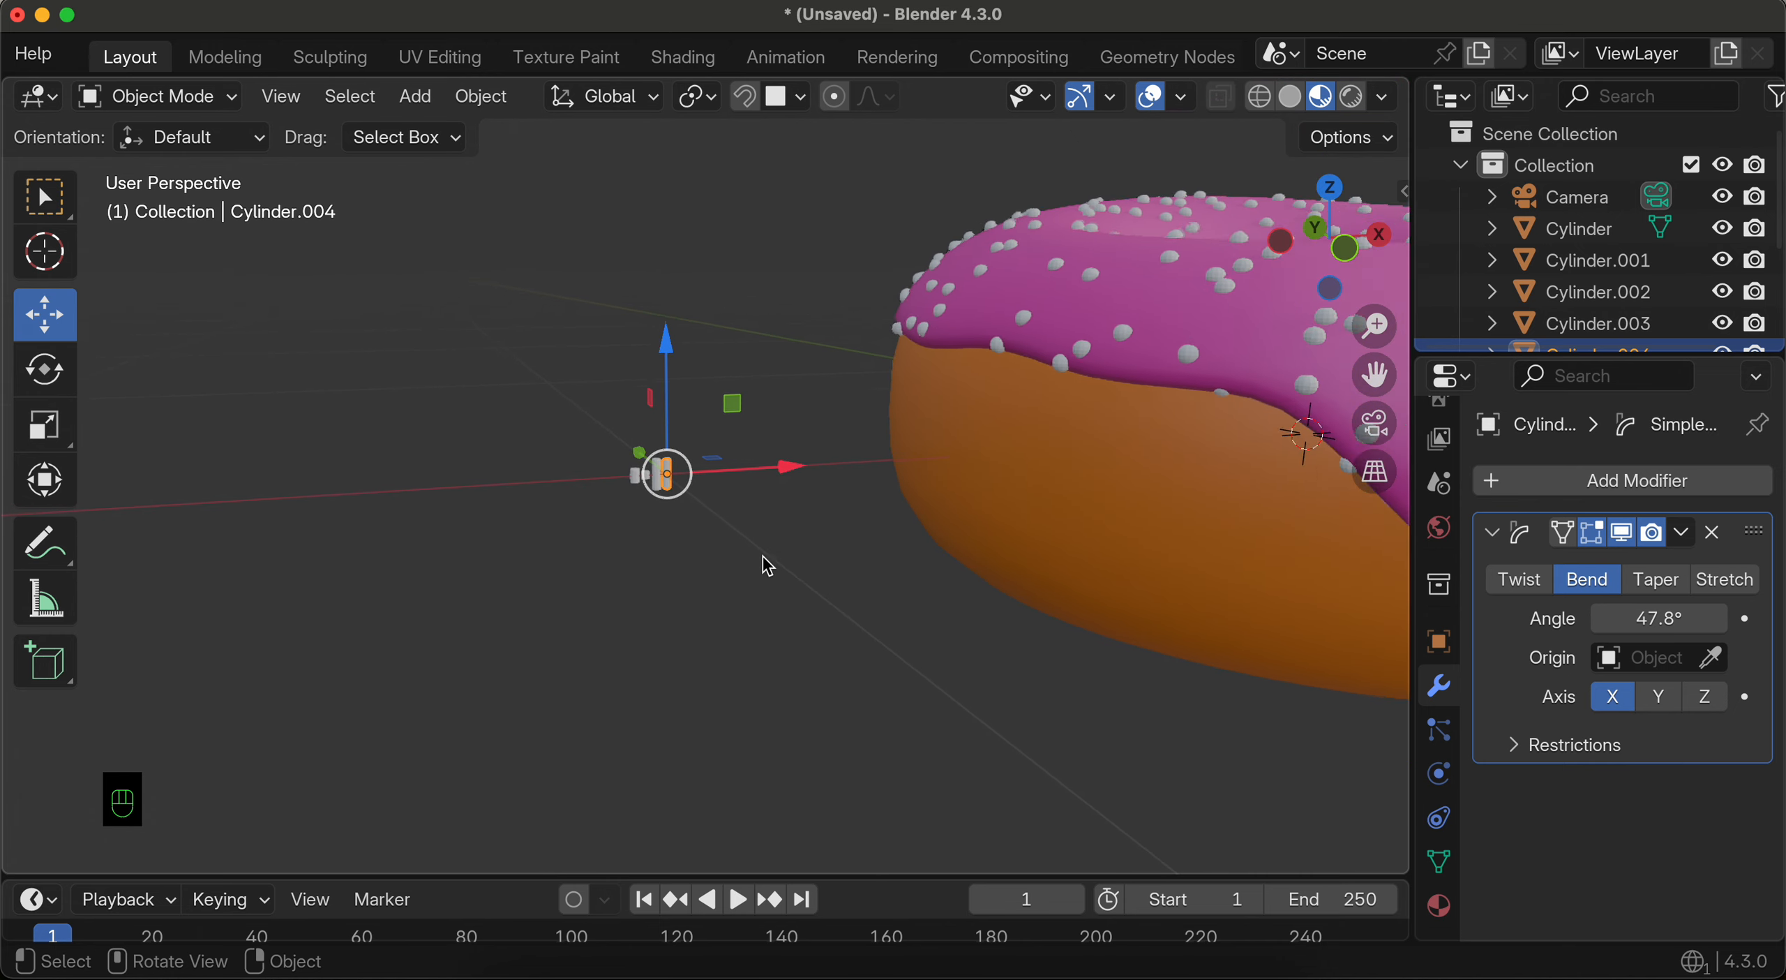
scroll(767, 566, "down", 2)
left_click(966, 434)
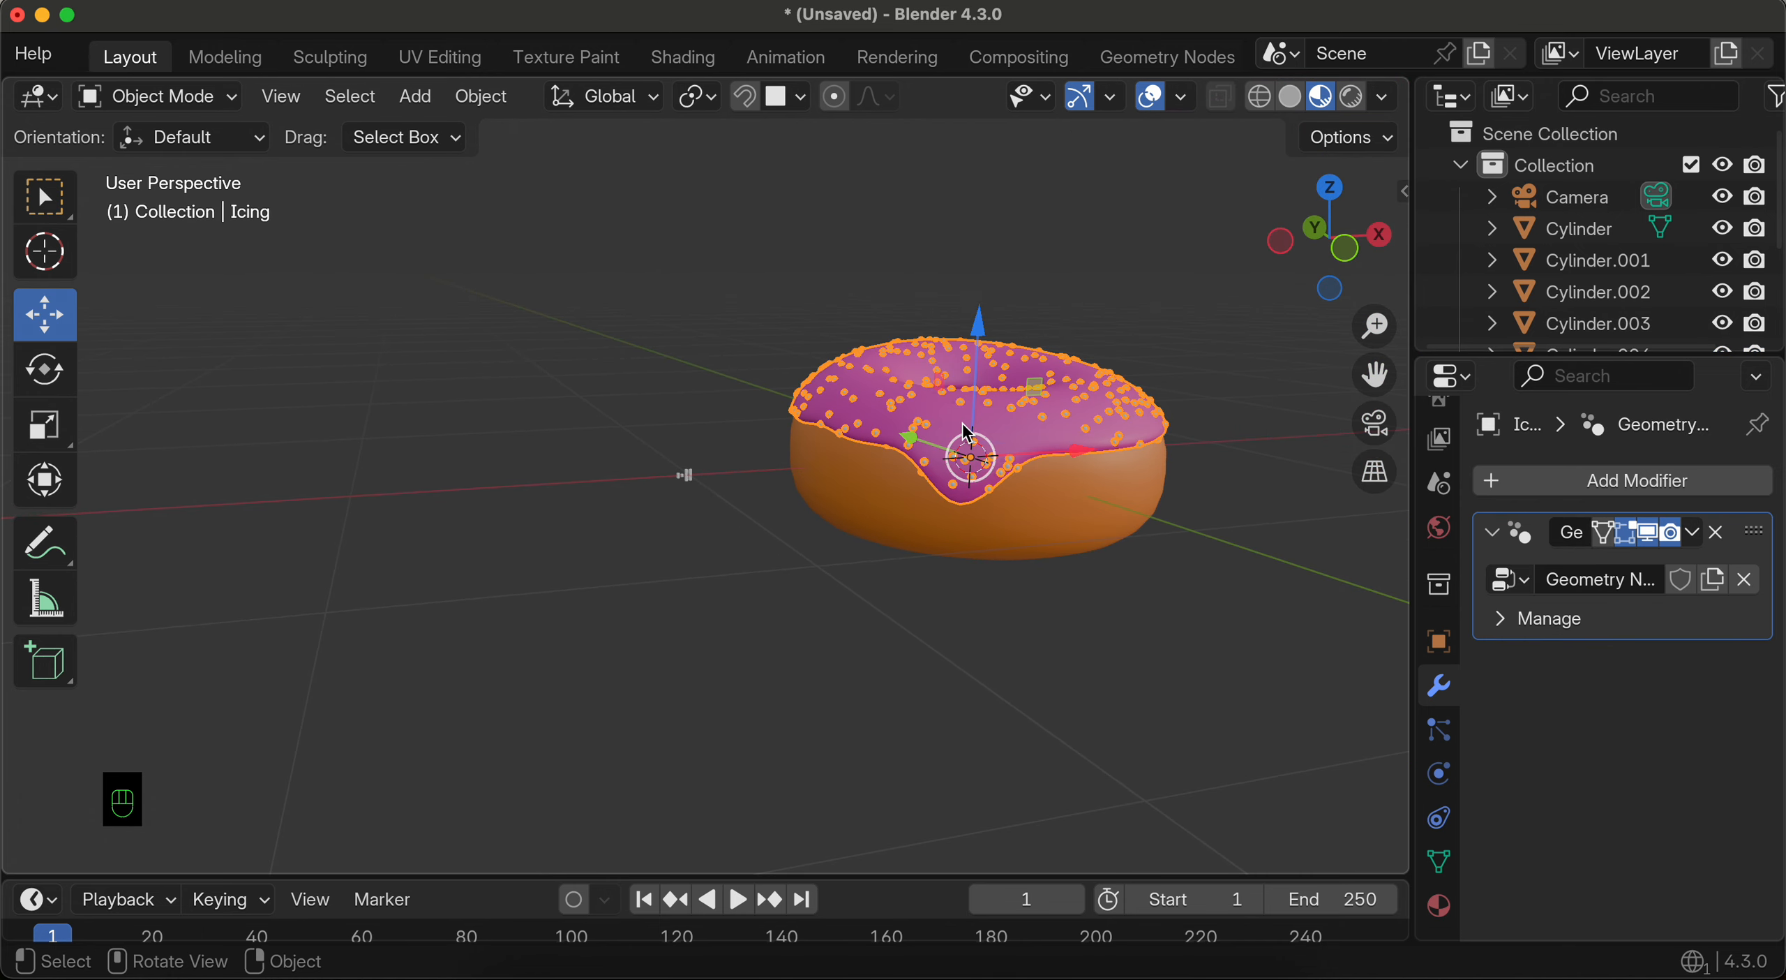
left_click_drag(1583, 353, 1567, 600)
left_click(1556, 563)
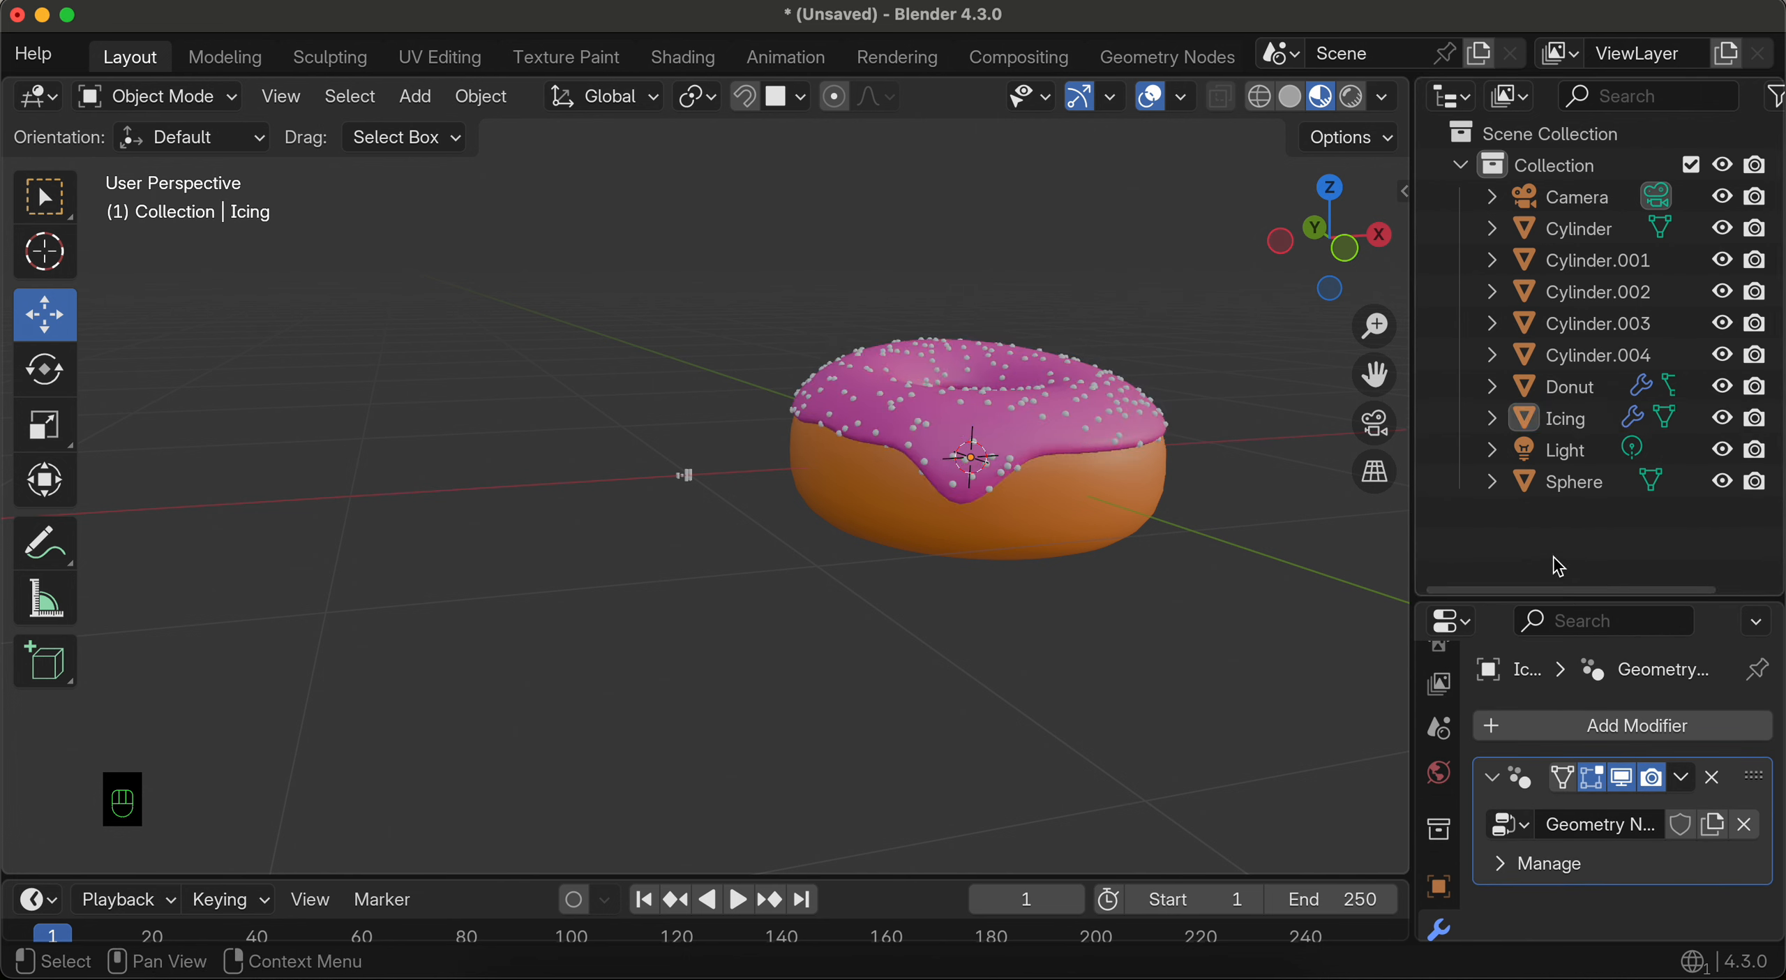
Step: Create a new collection in the scene and name it "largesprinkles"
right_click(1560, 536)
left_click(1532, 537)
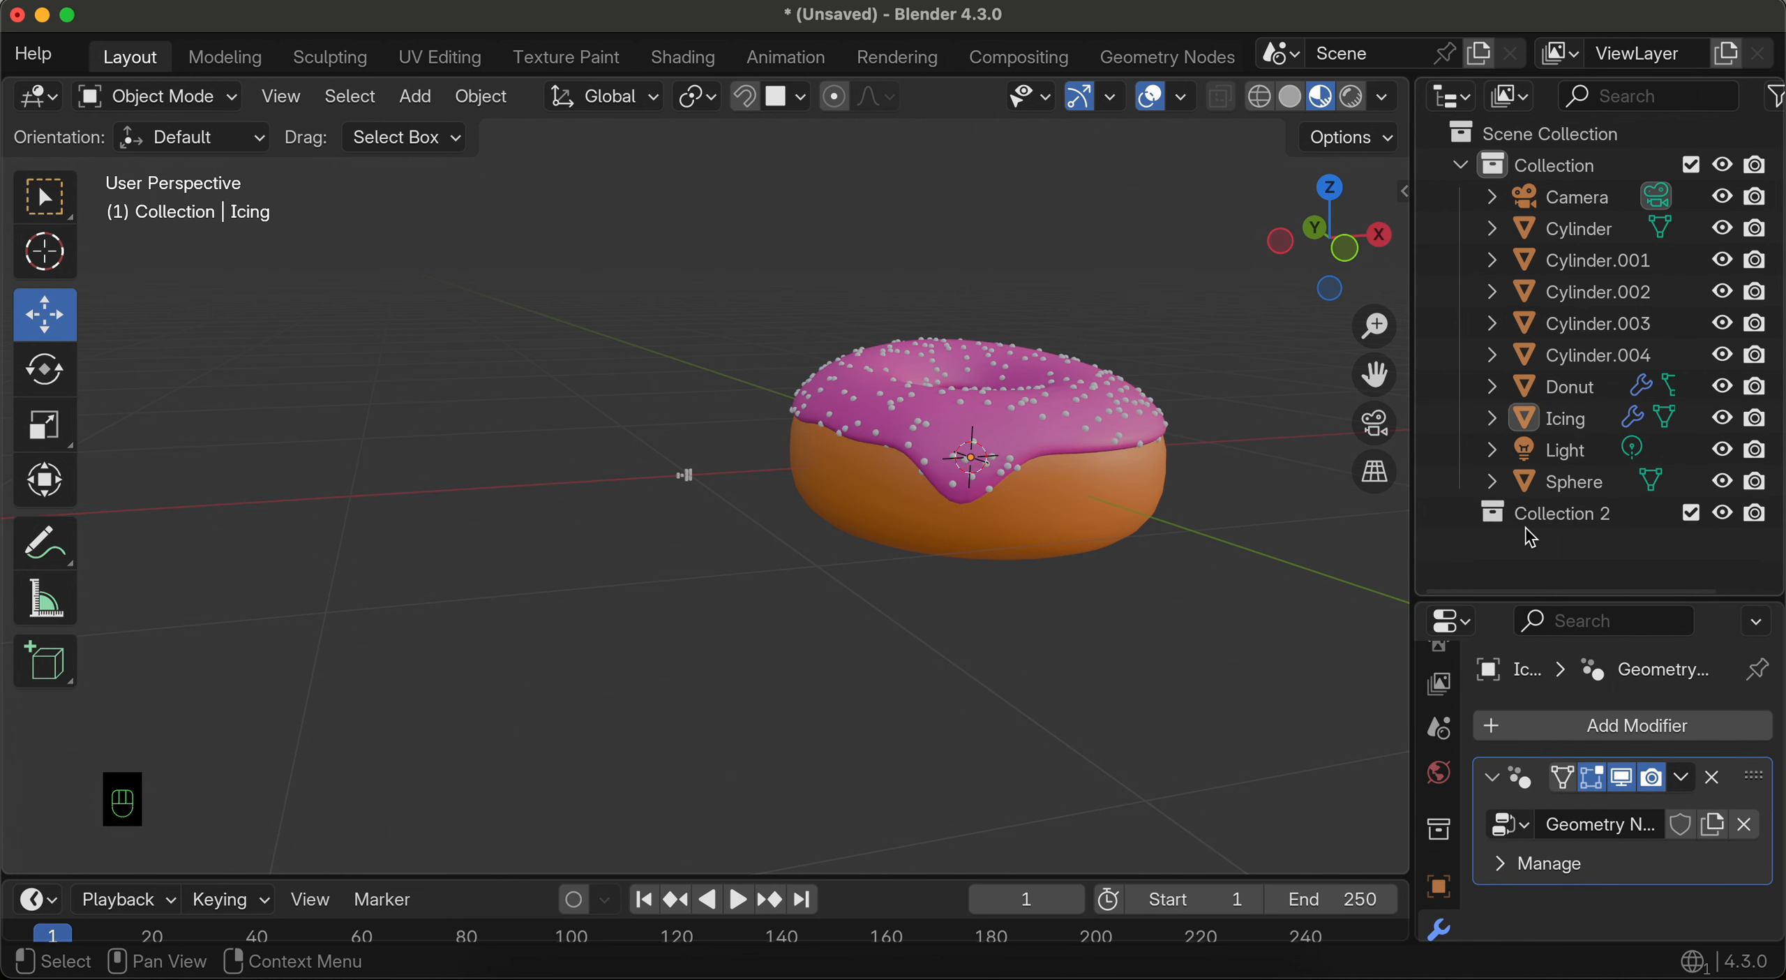
double_click(1579, 511)
type("largesp")
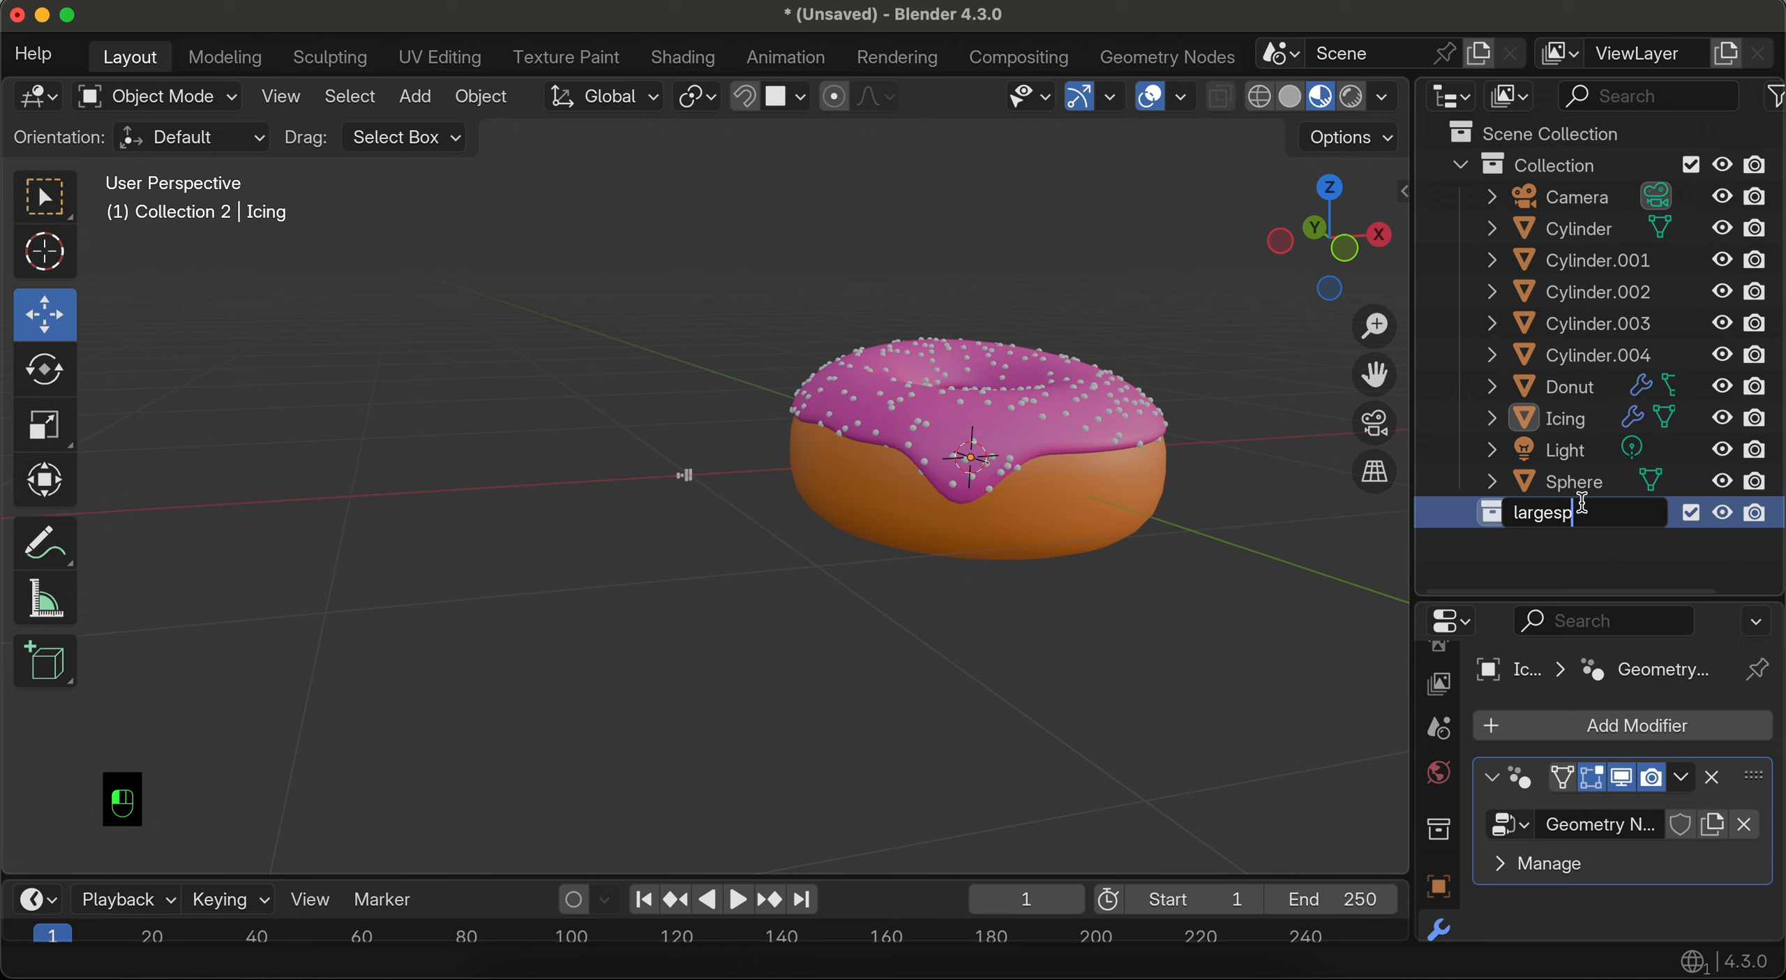
type("rinkles")
key("Return")
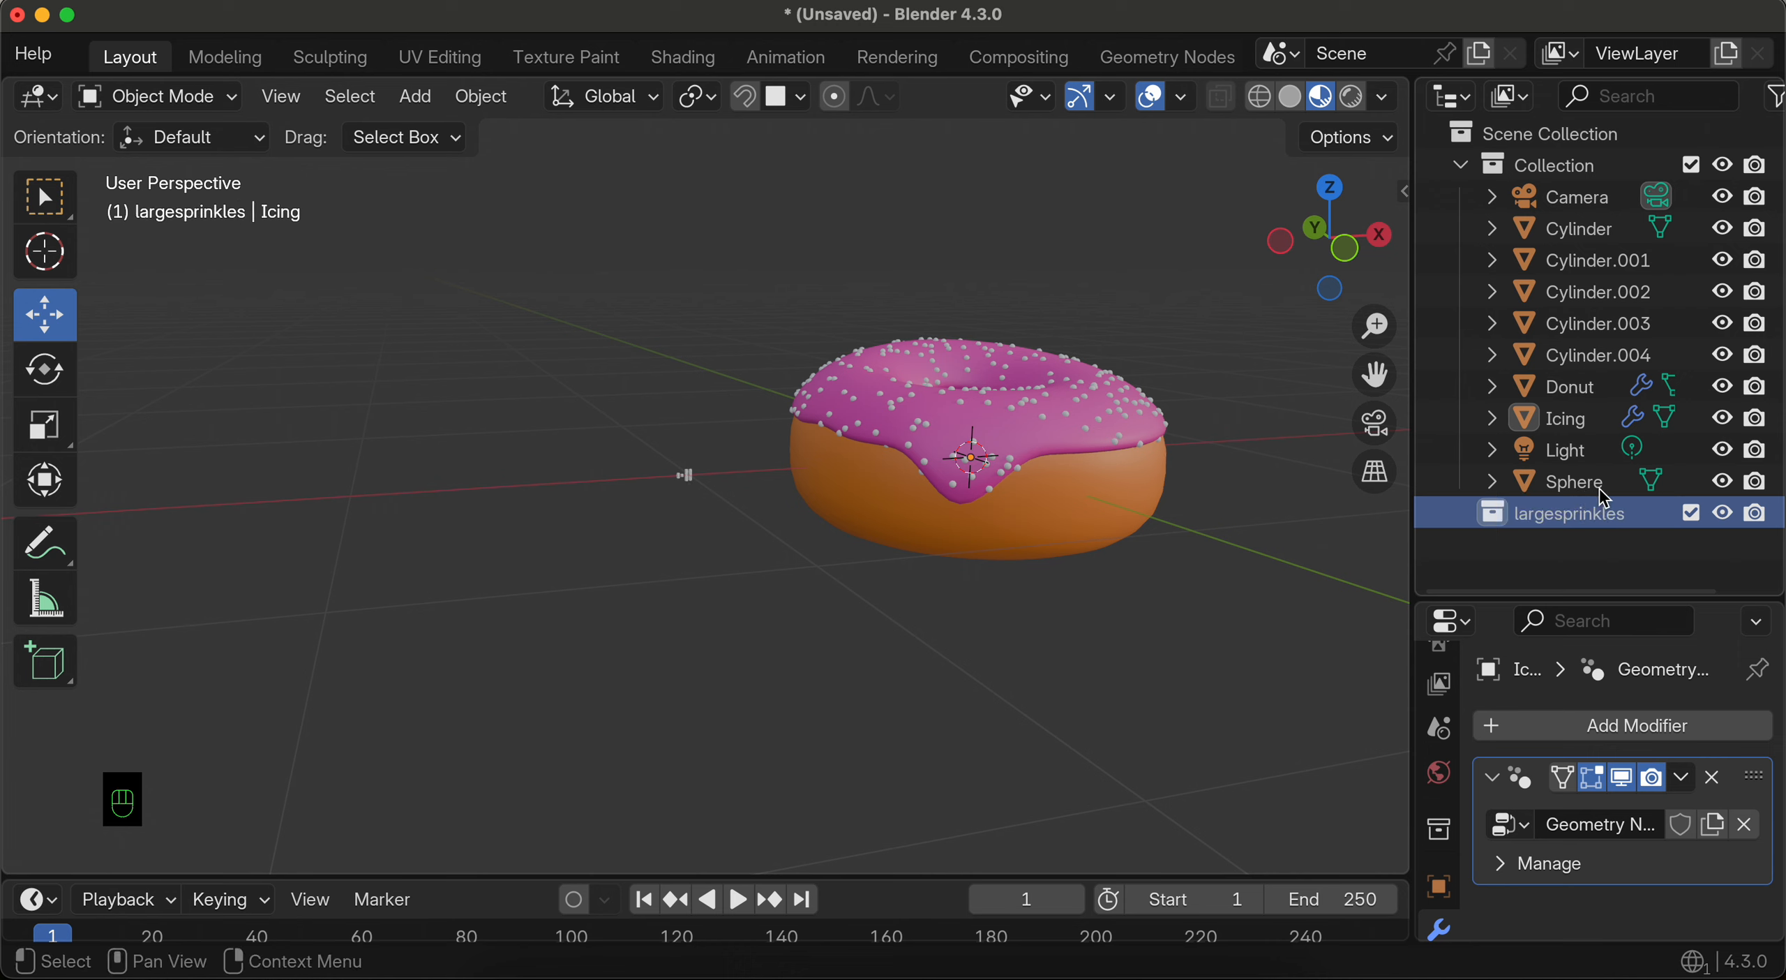
Step: Move all five cylinders, Cylinder through Cylinder.004, into the largesprinkles collection
left_click(1574, 233)
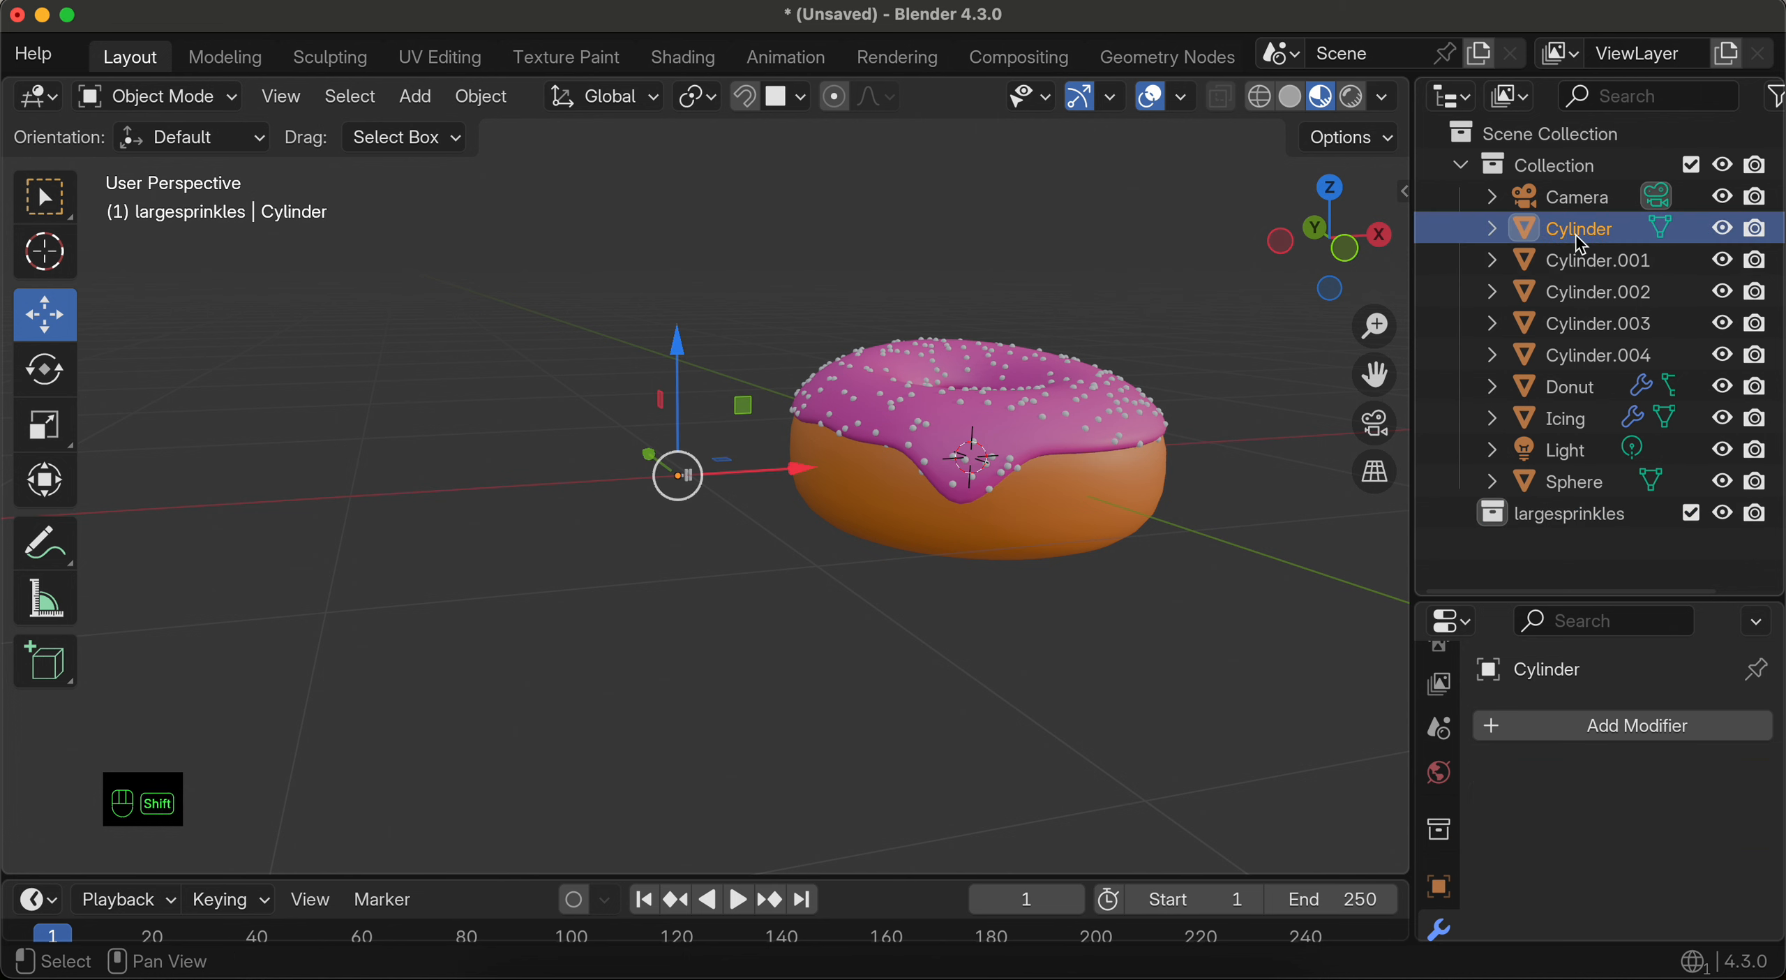
left_click(1587, 269, "shift")
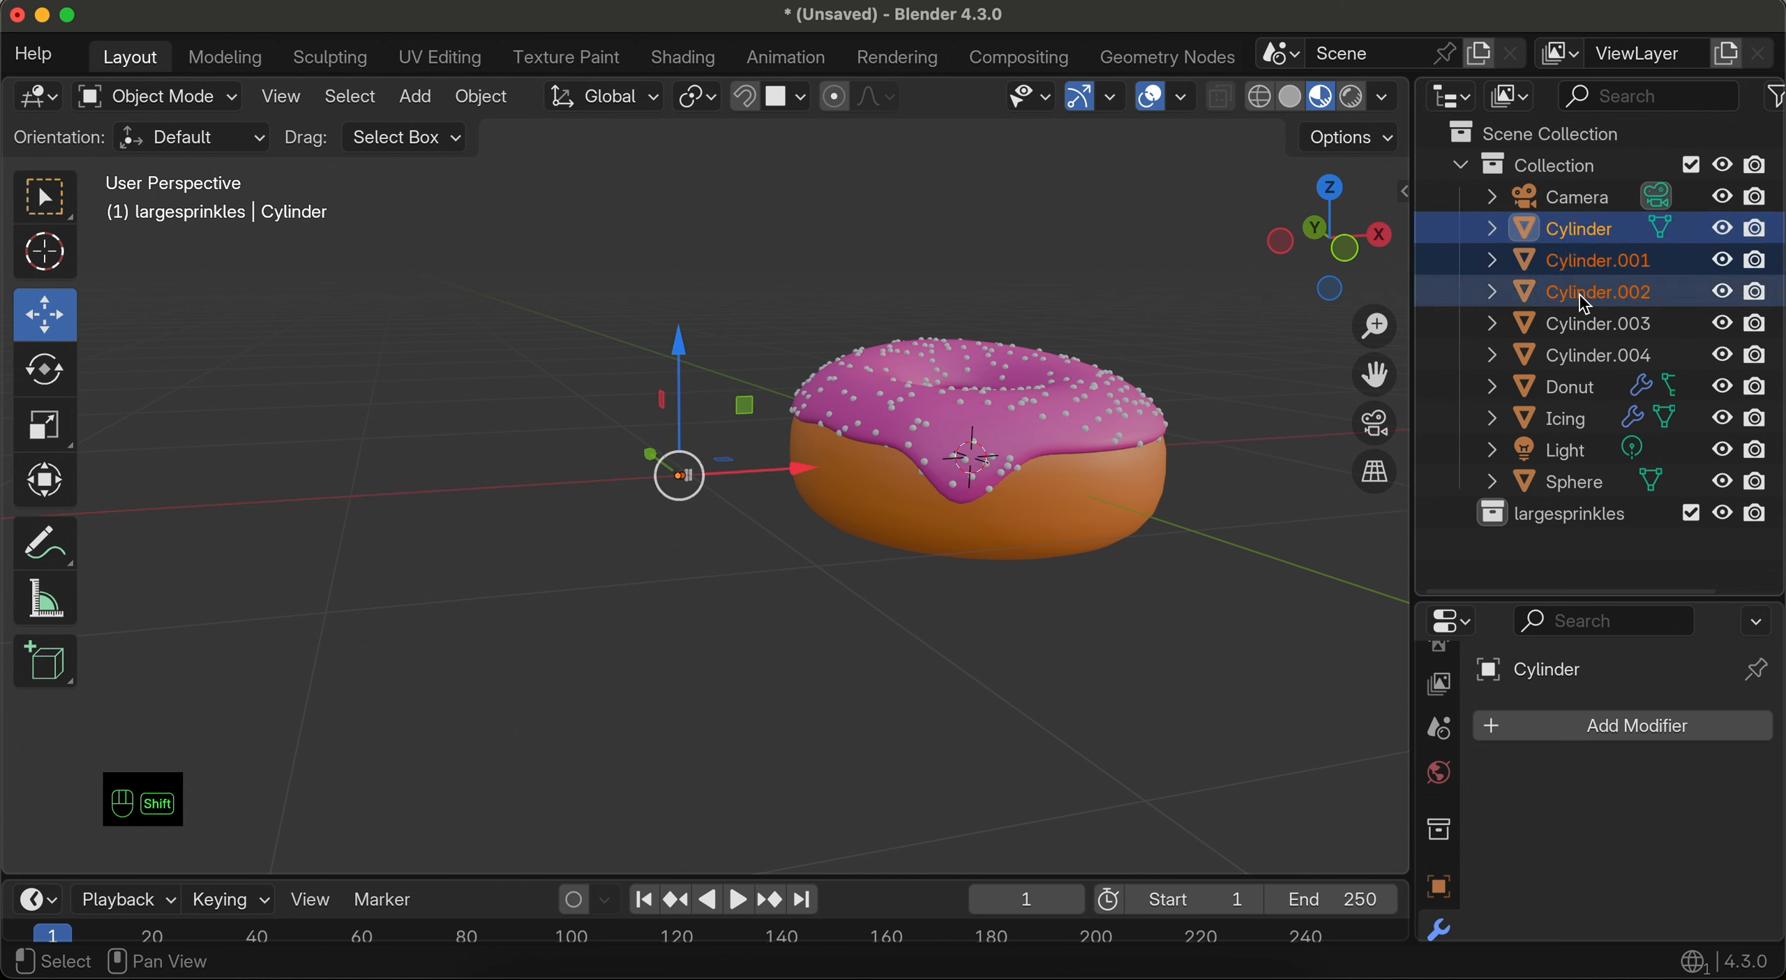
left_click(1586, 296, "shift")
left_click(1581, 327, "shift")
left_click(1576, 363, "shift")
left_click_drag(1576, 363, 1535, 523)
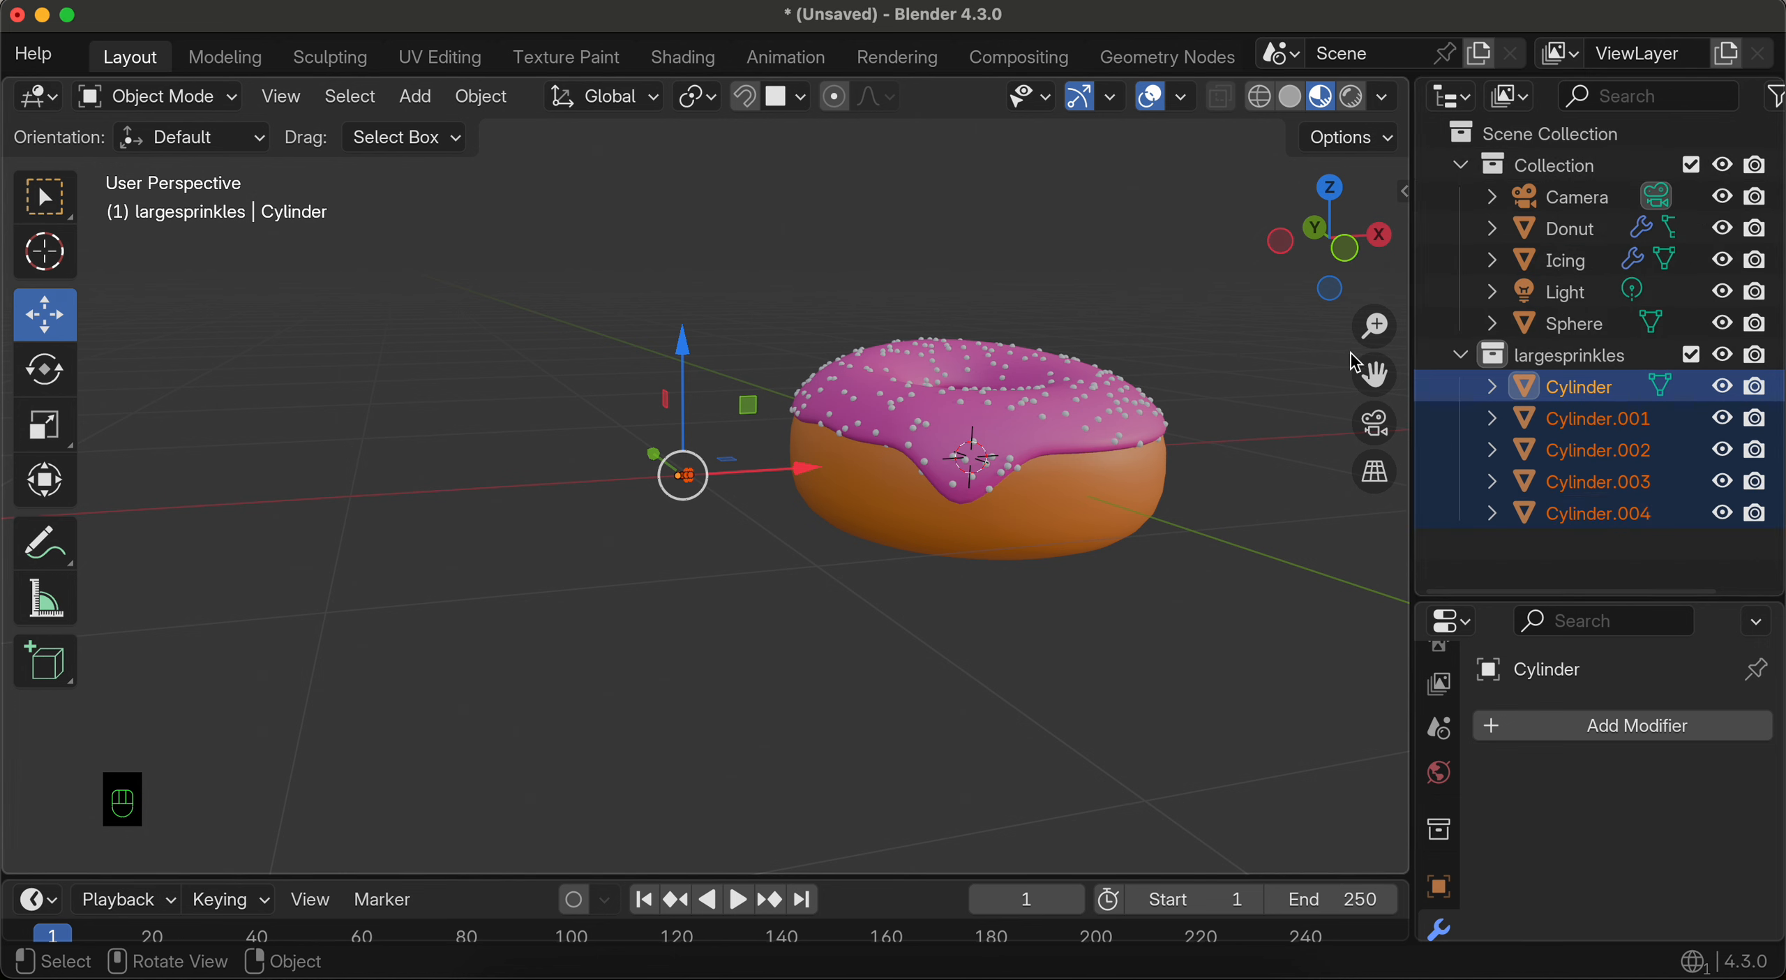
Step: Duplicate the donut and its icing together and place the copies about 1.51 m along X in front view
left_click(984, 433)
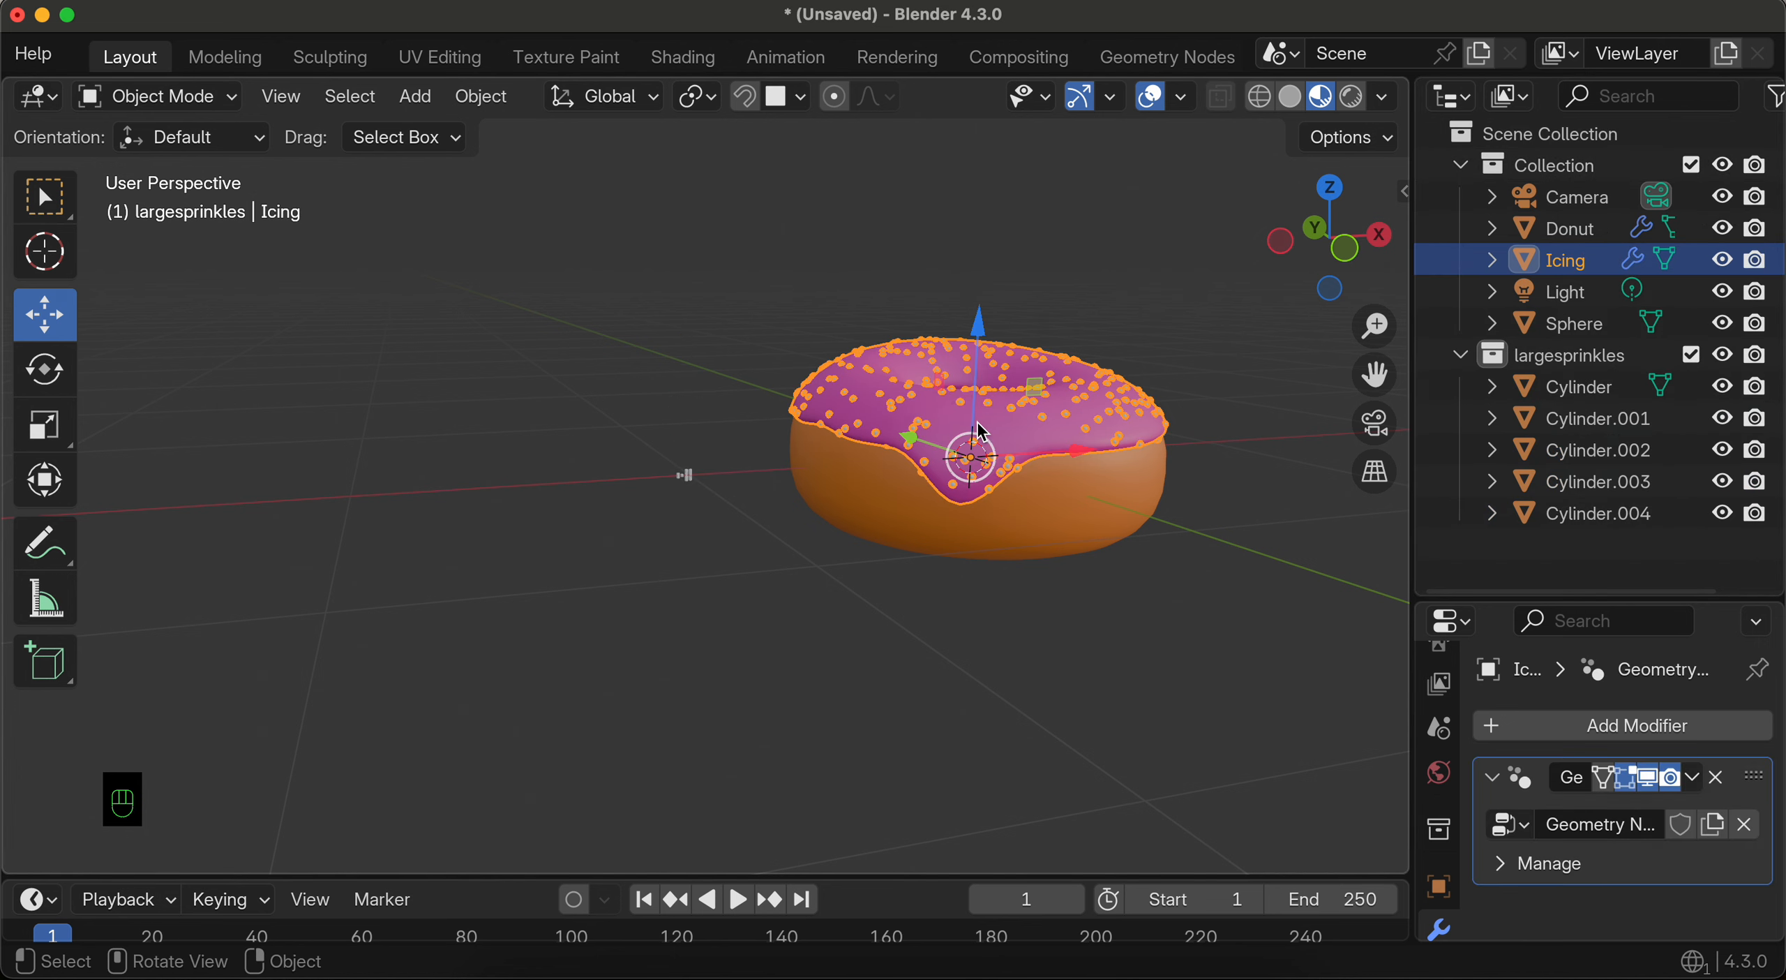
left_click(934, 517, "shift")
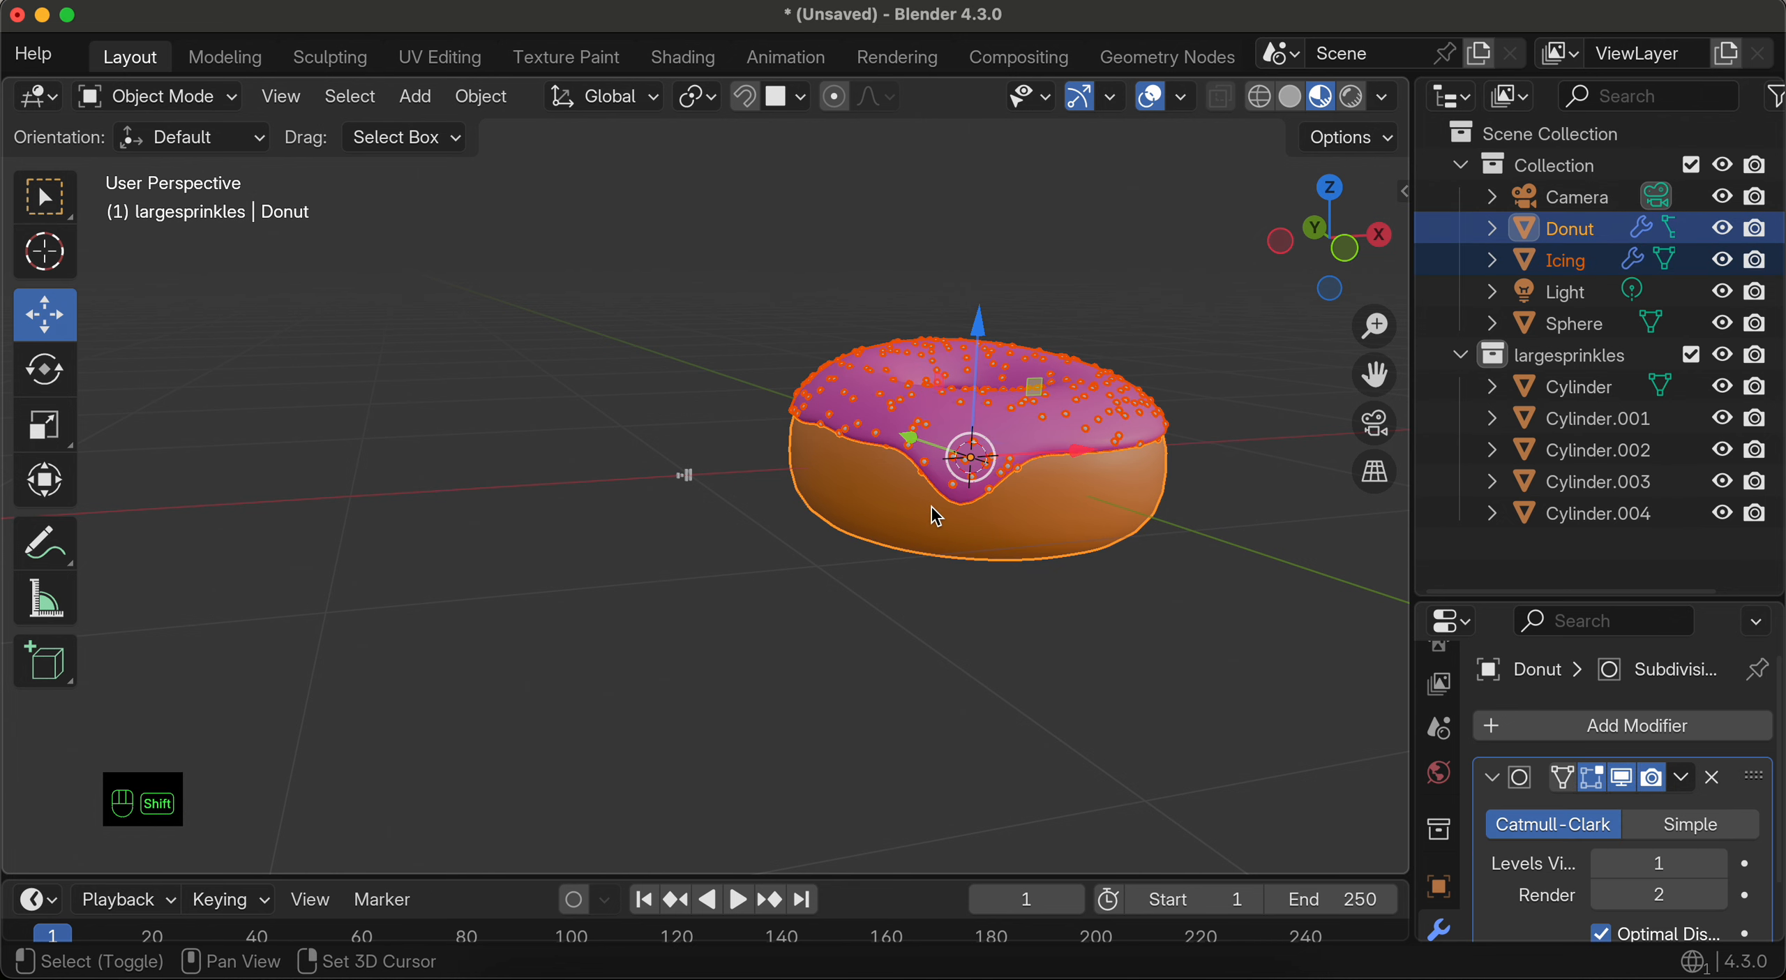
left_click(1344, 250)
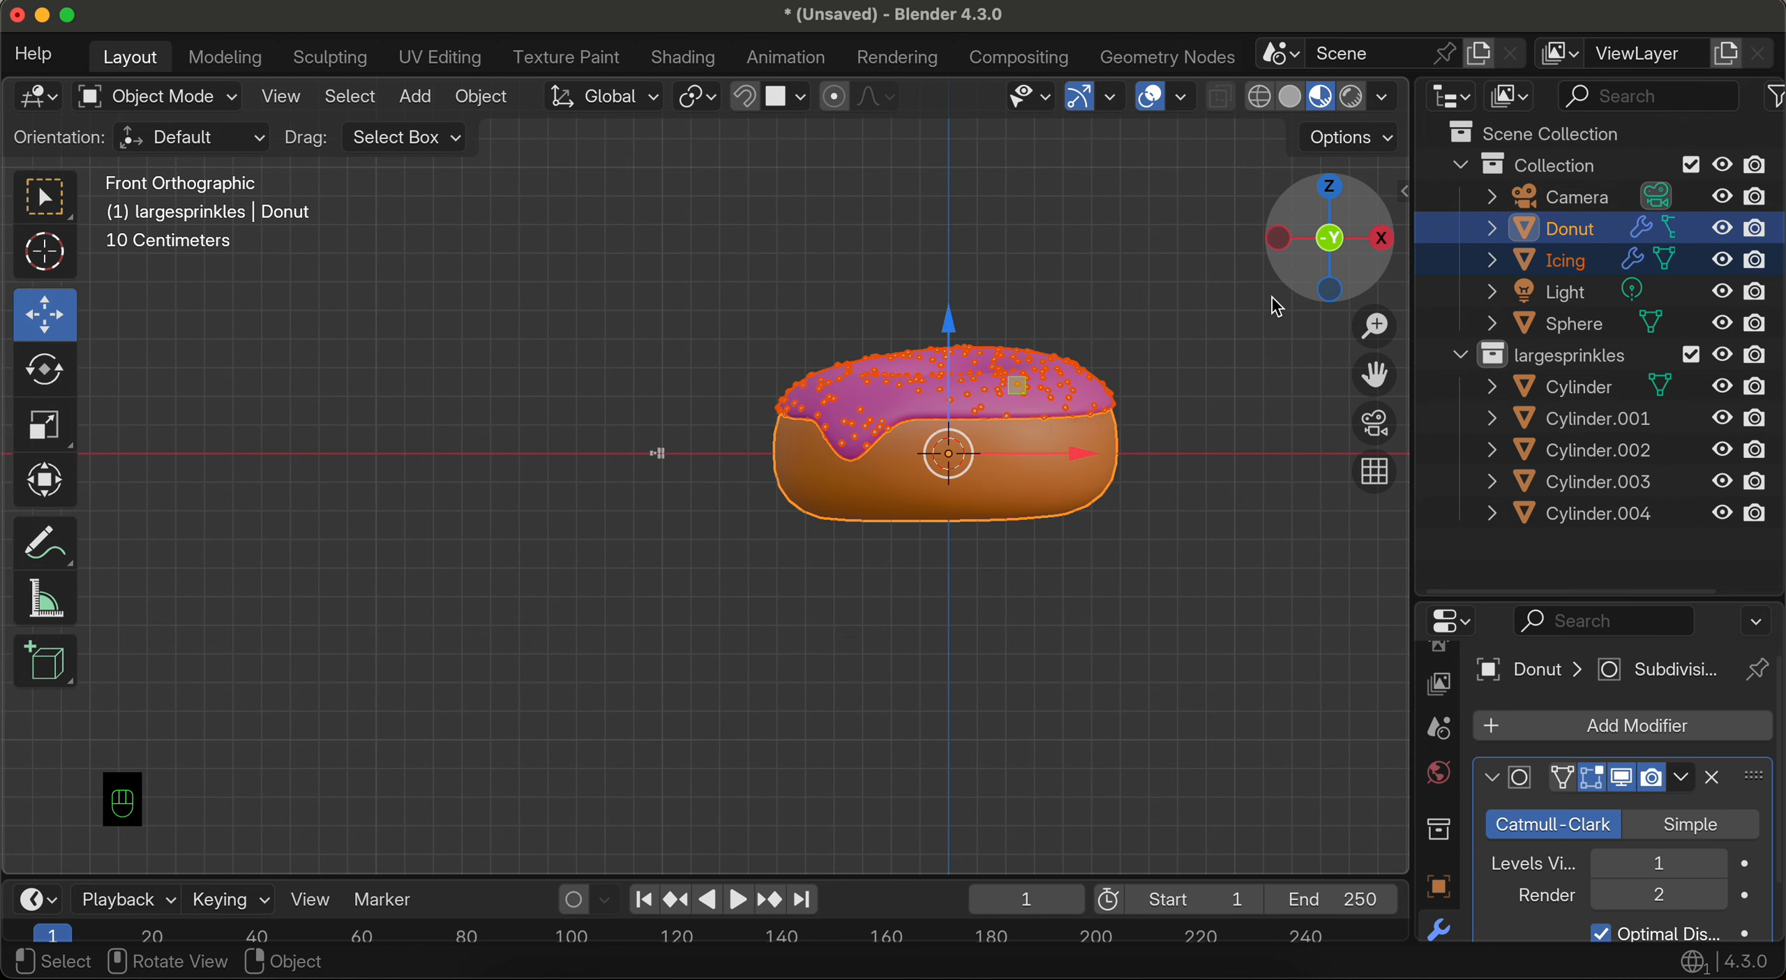
scroll(1114, 401, "right", 10, "shift")
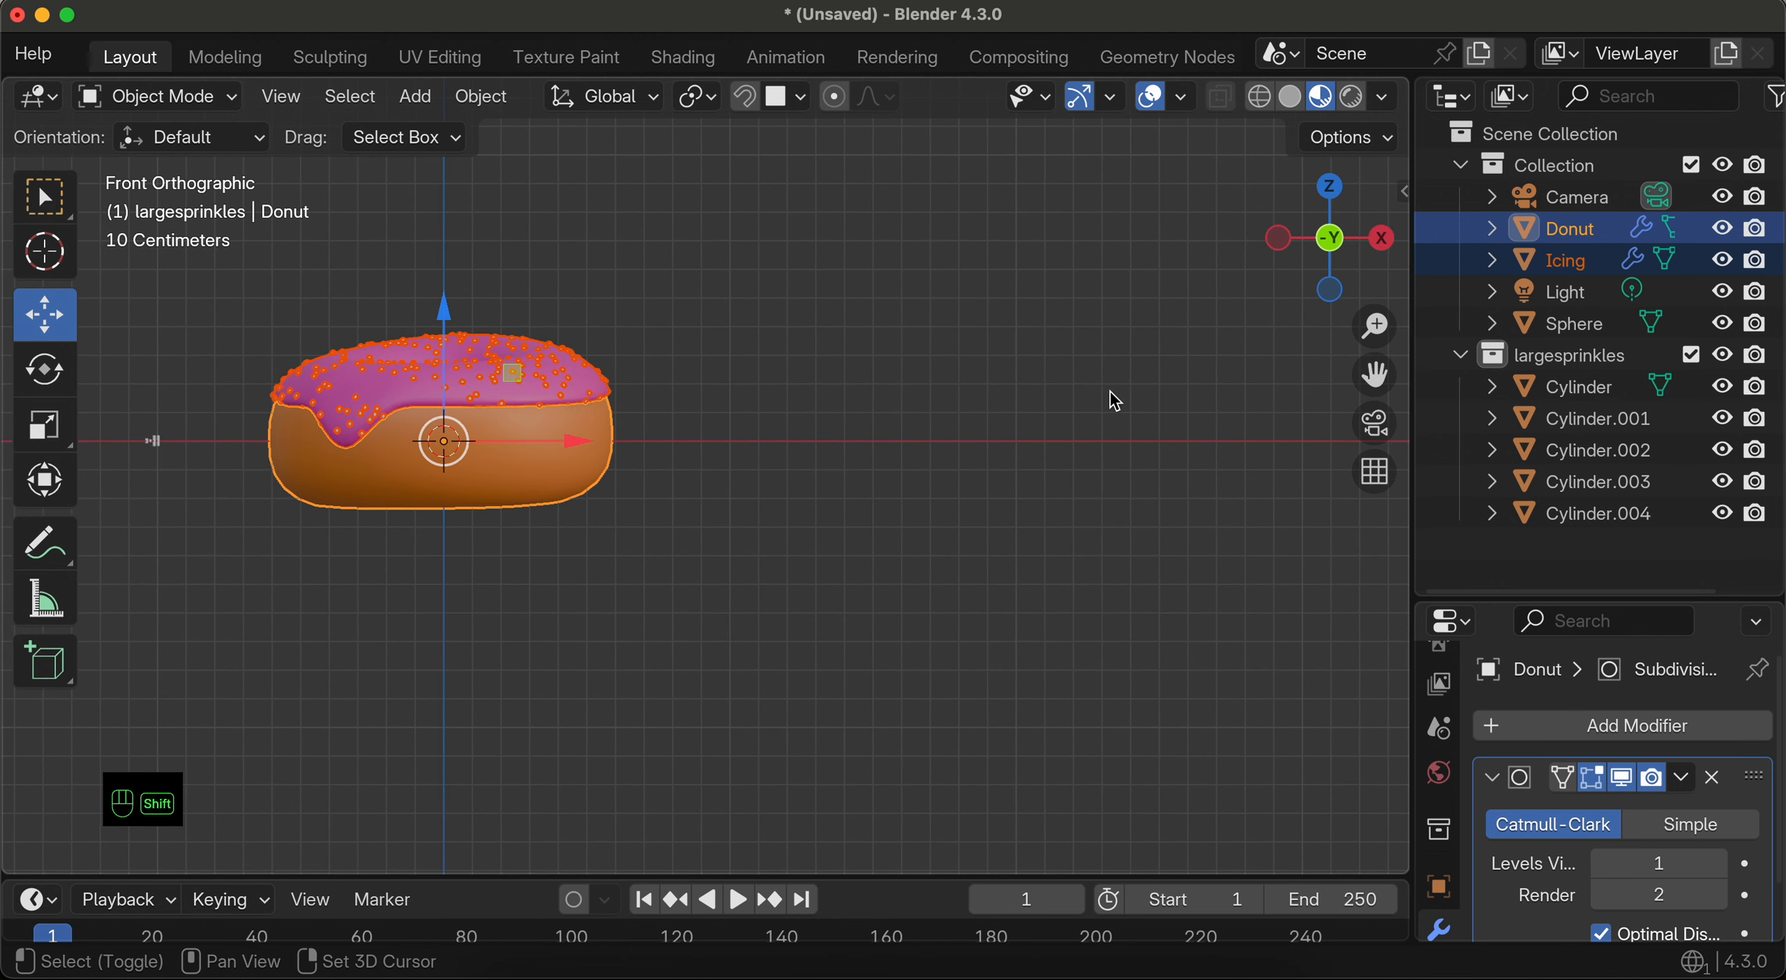
key("shift+d")
key("x")
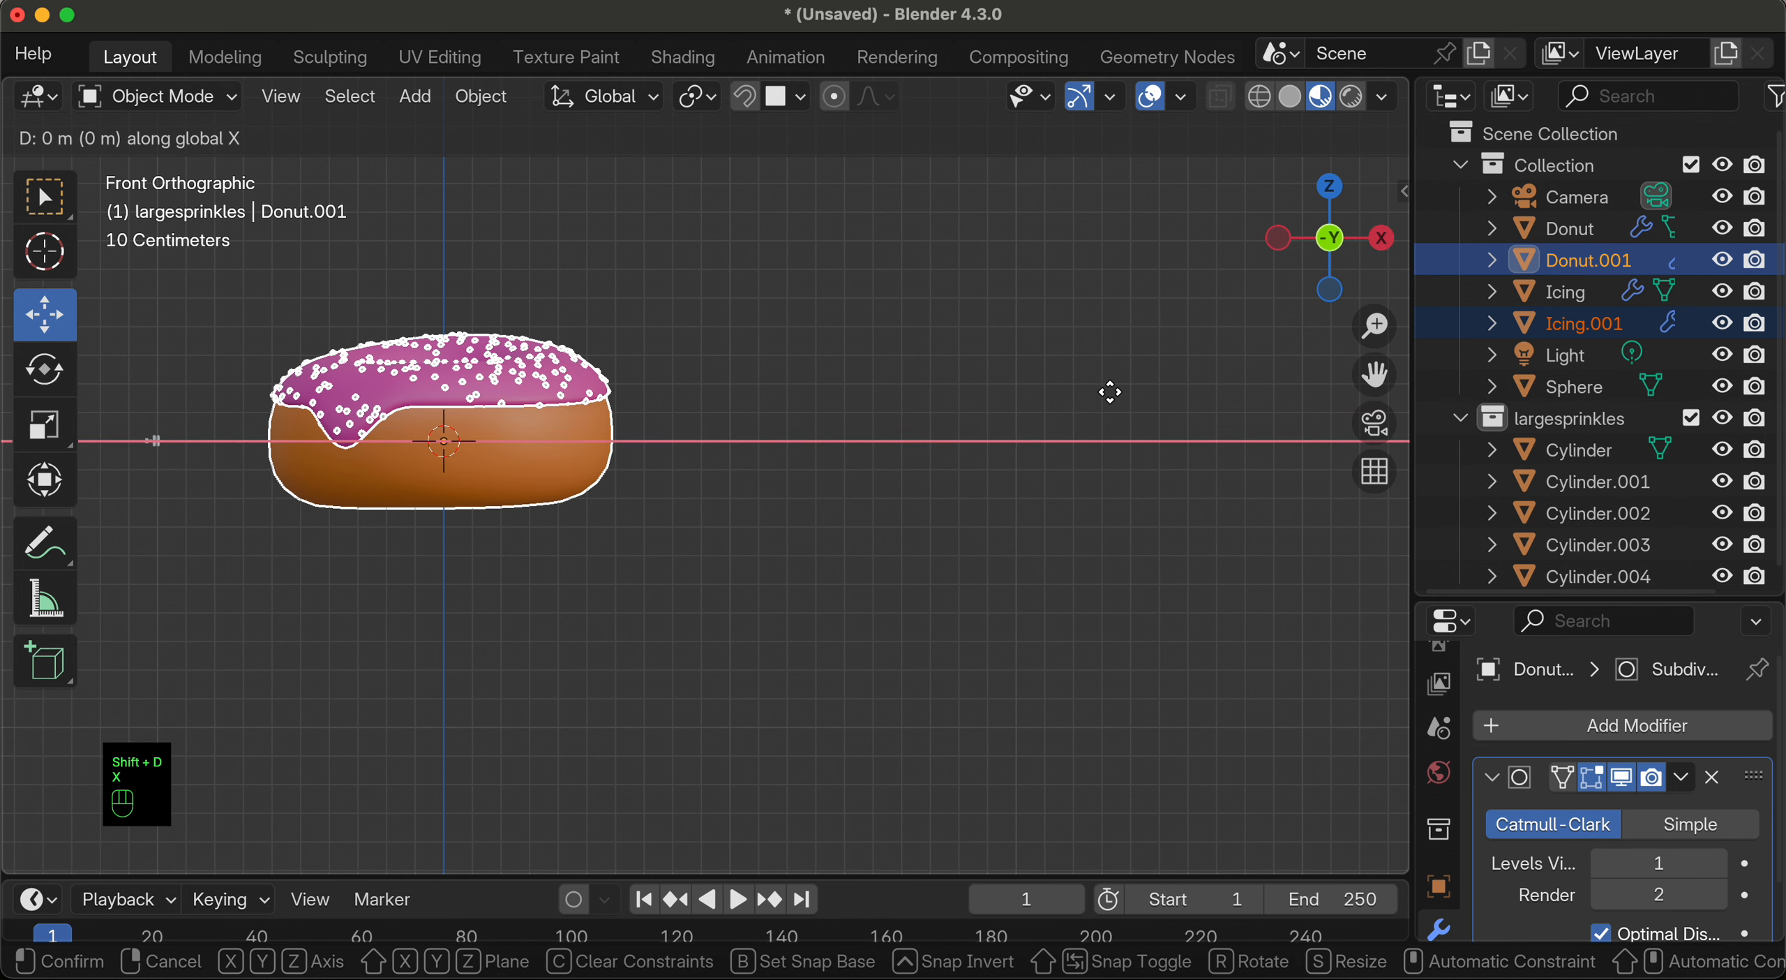
left_click(146, 391)
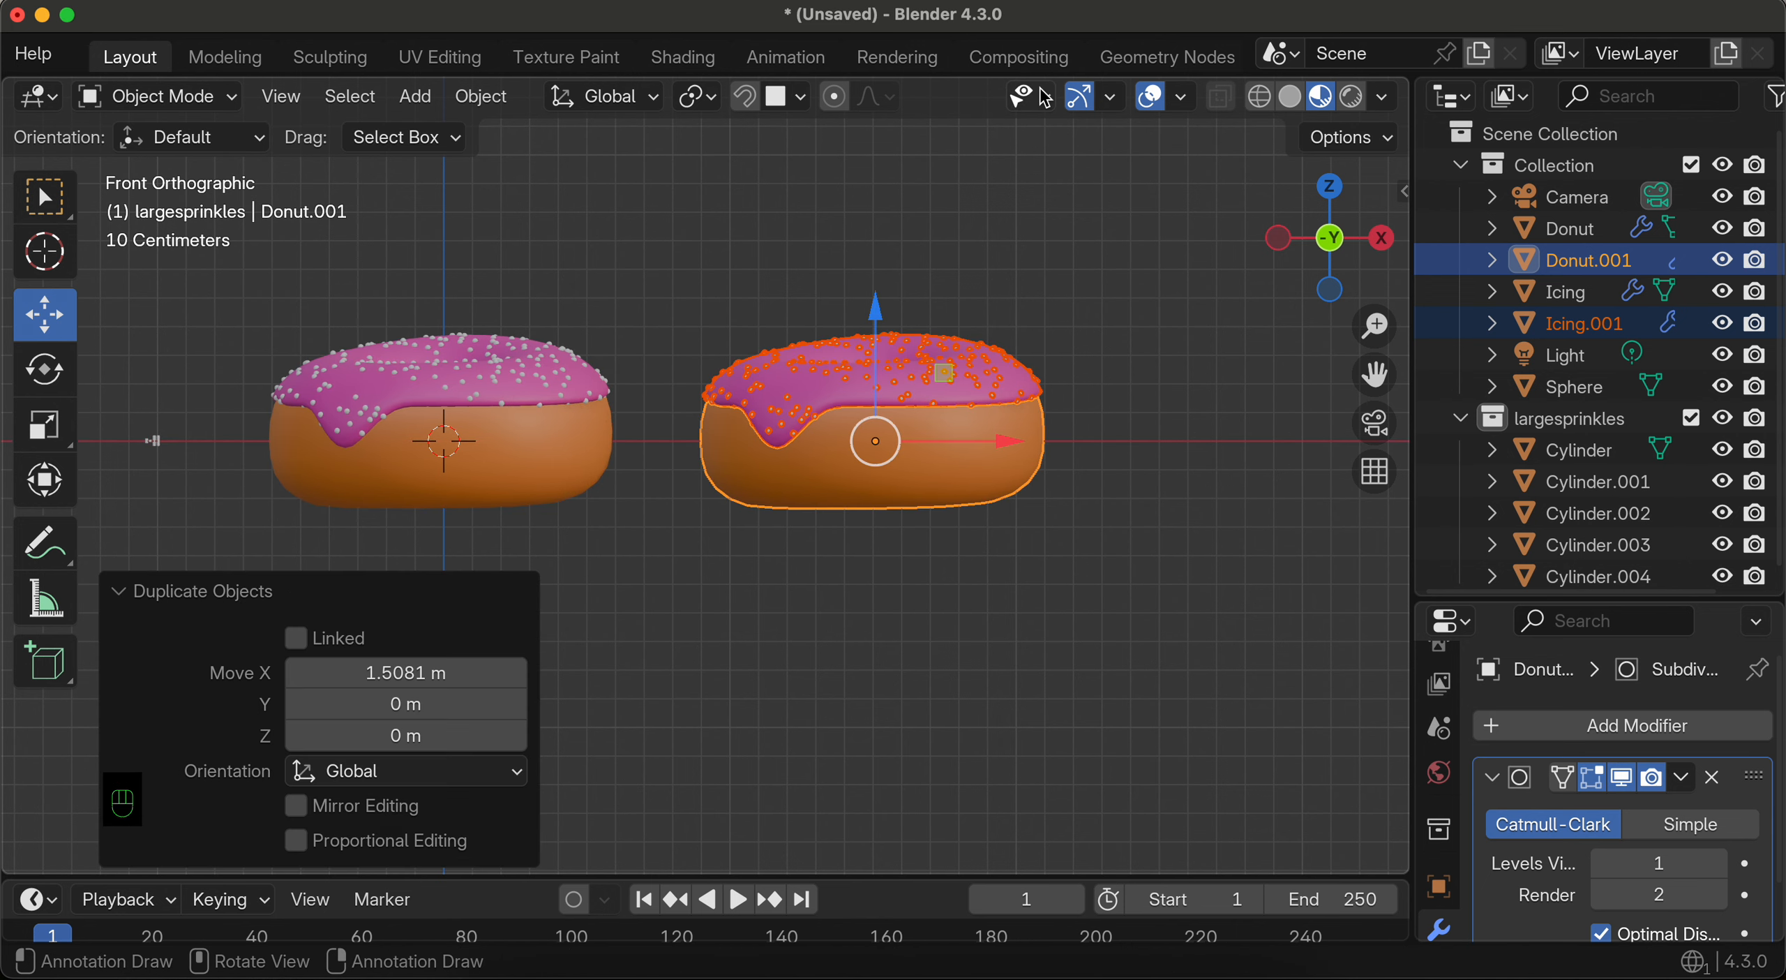
Step: Open the duplicated icing in the Geometry Nodes workspace and make its node group a single-user copy
left_click(802, 386)
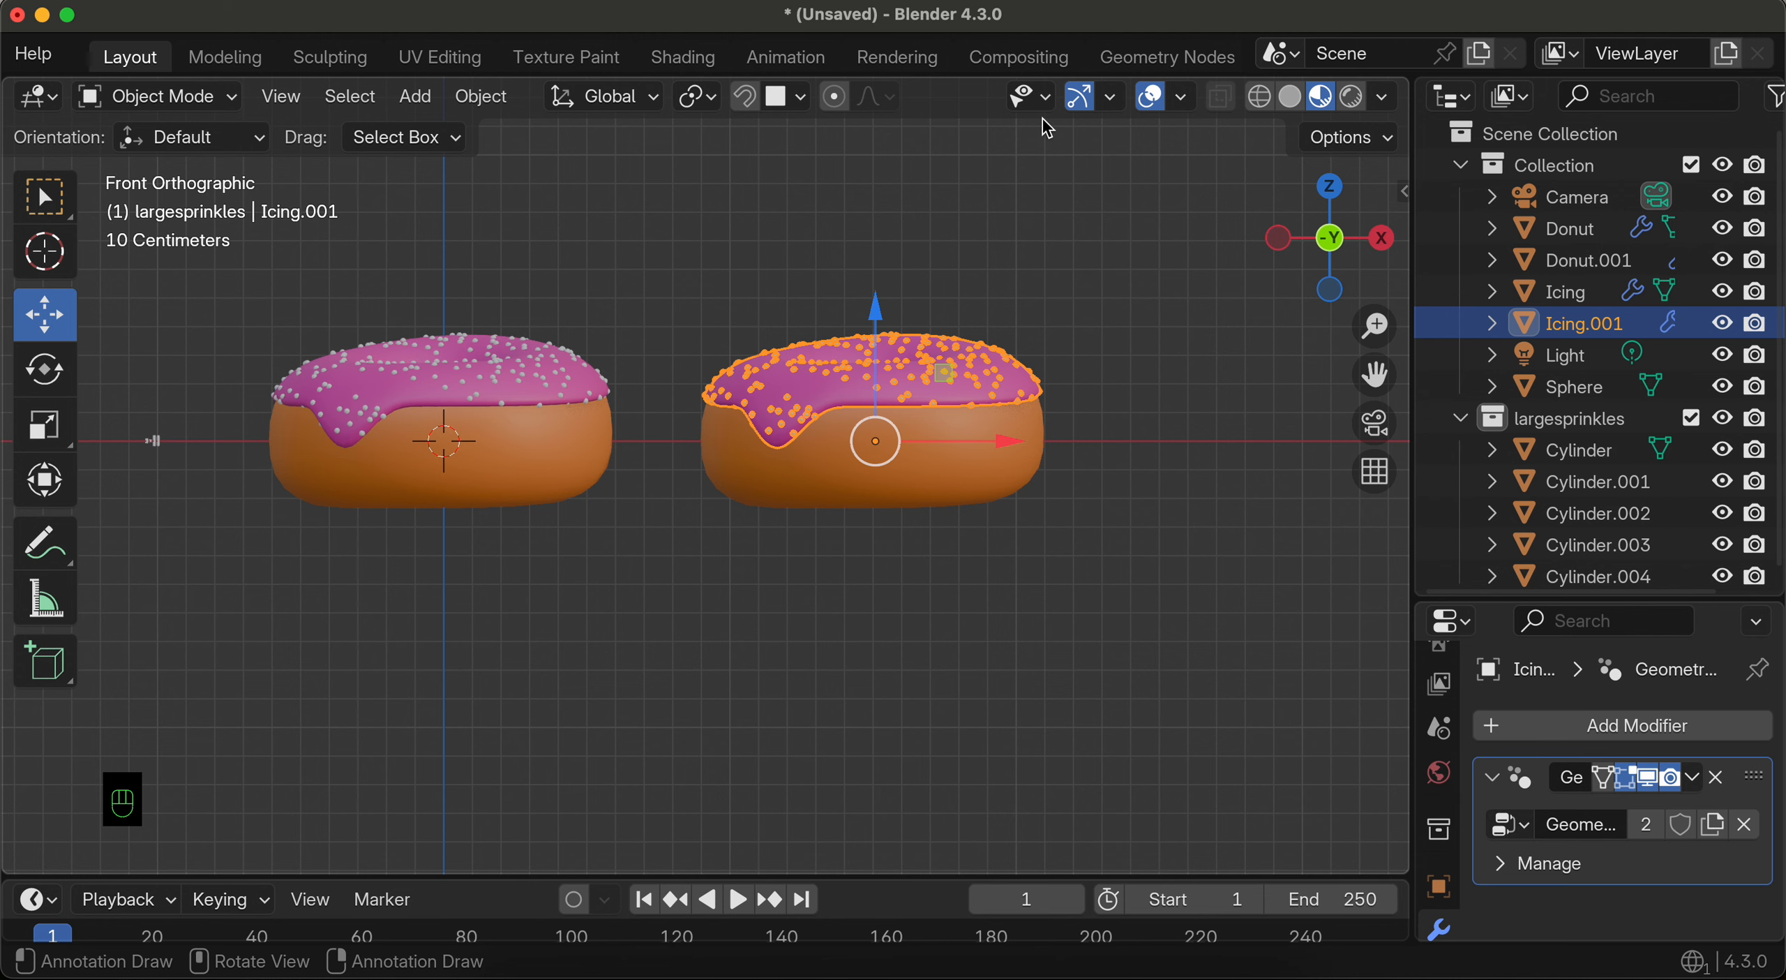
left_click(1159, 56)
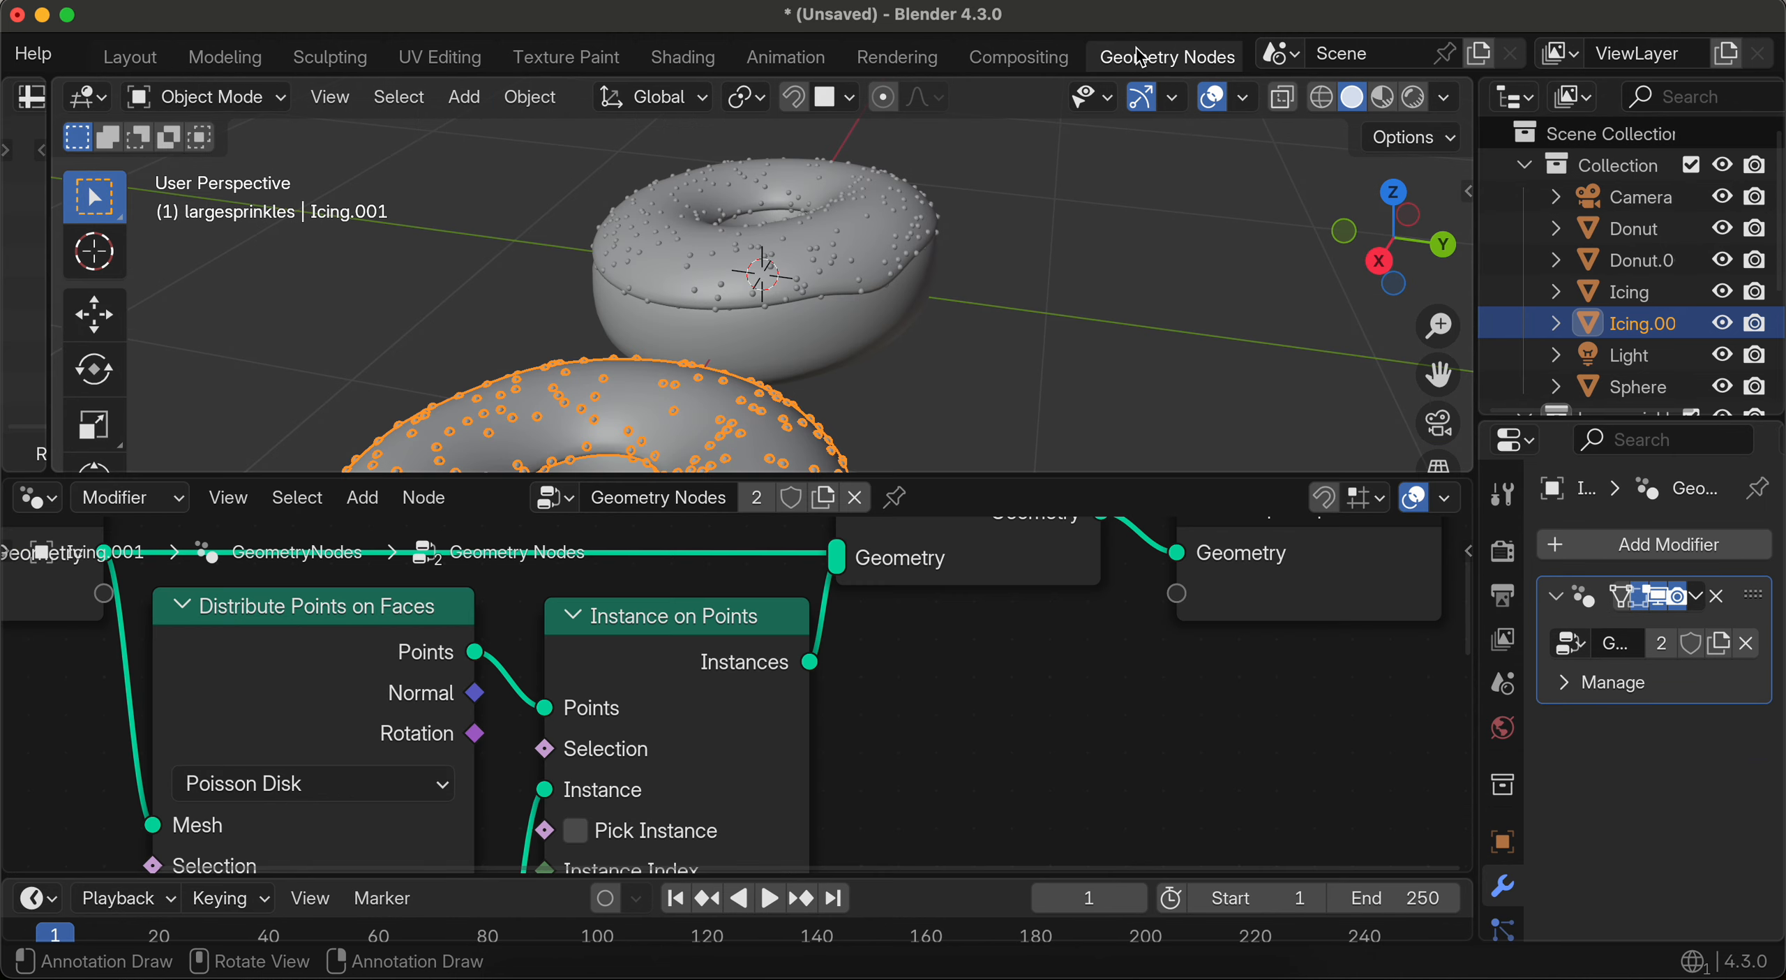
left_click(1663, 645)
scroll(771, 399, "down", 4)
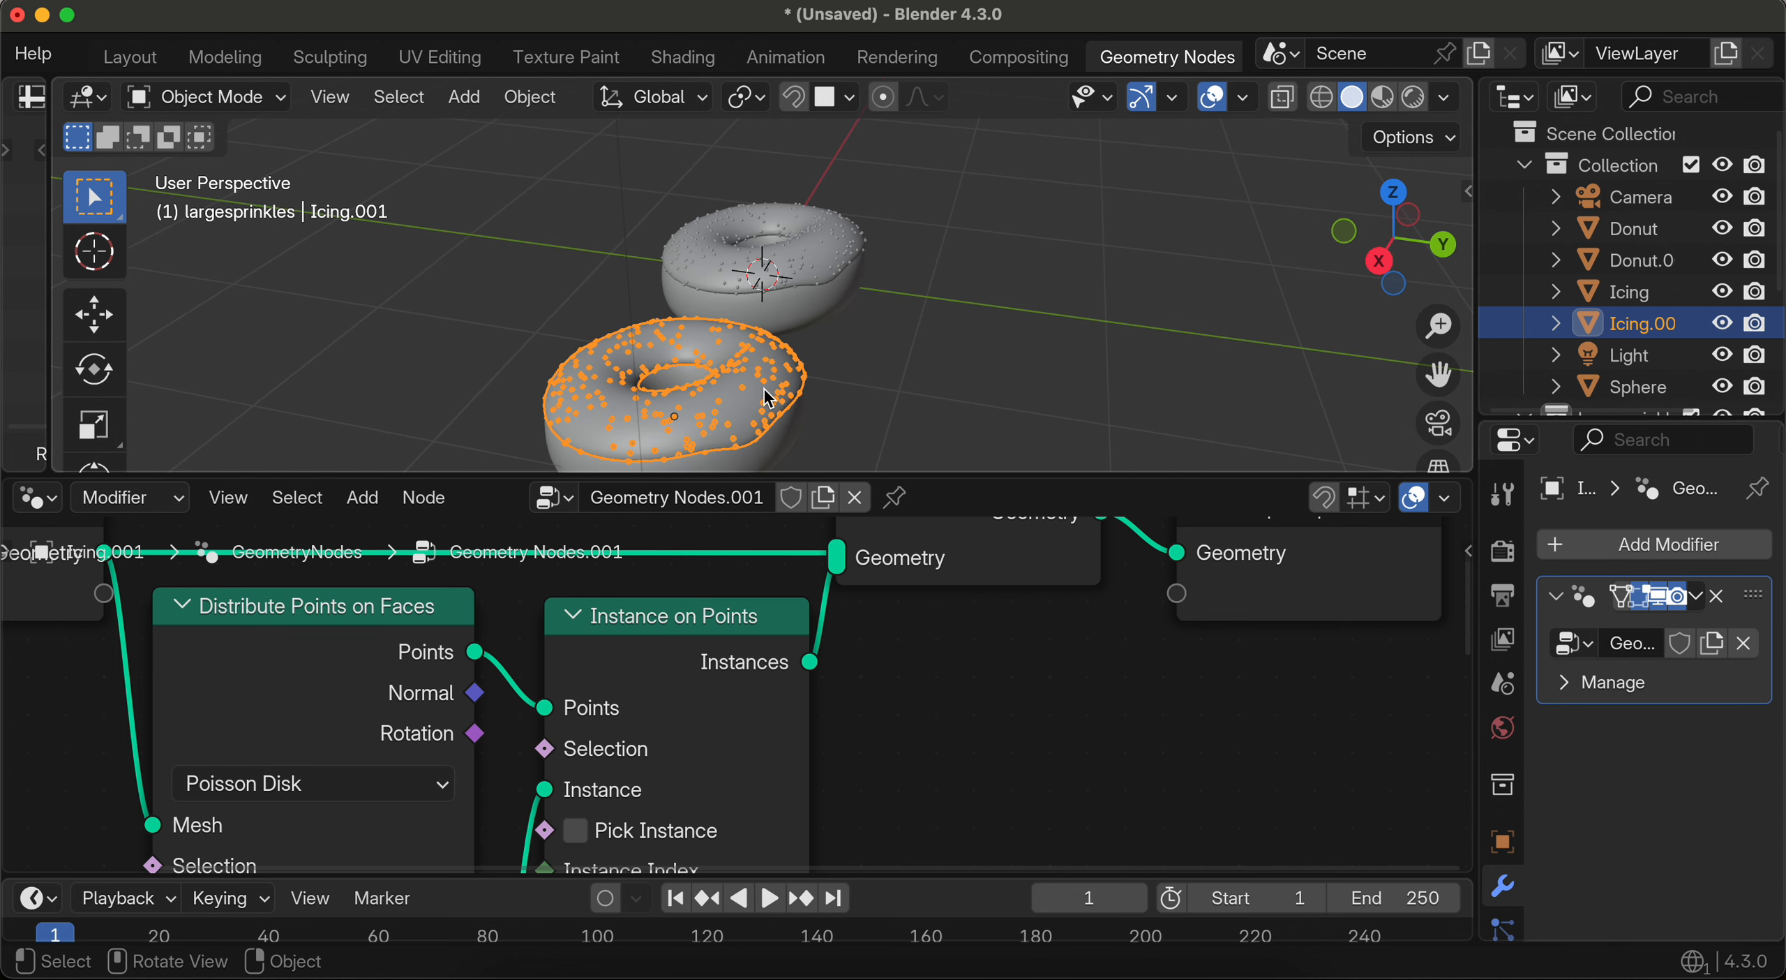
Step: Delete the Object Info node from the duplicated icing's node tree, enlarging the node editor for more room
left_click_drag(975, 474, 975, 367)
scroll(817, 690, "down", 10)
left_click(441, 700)
key("BackSpace")
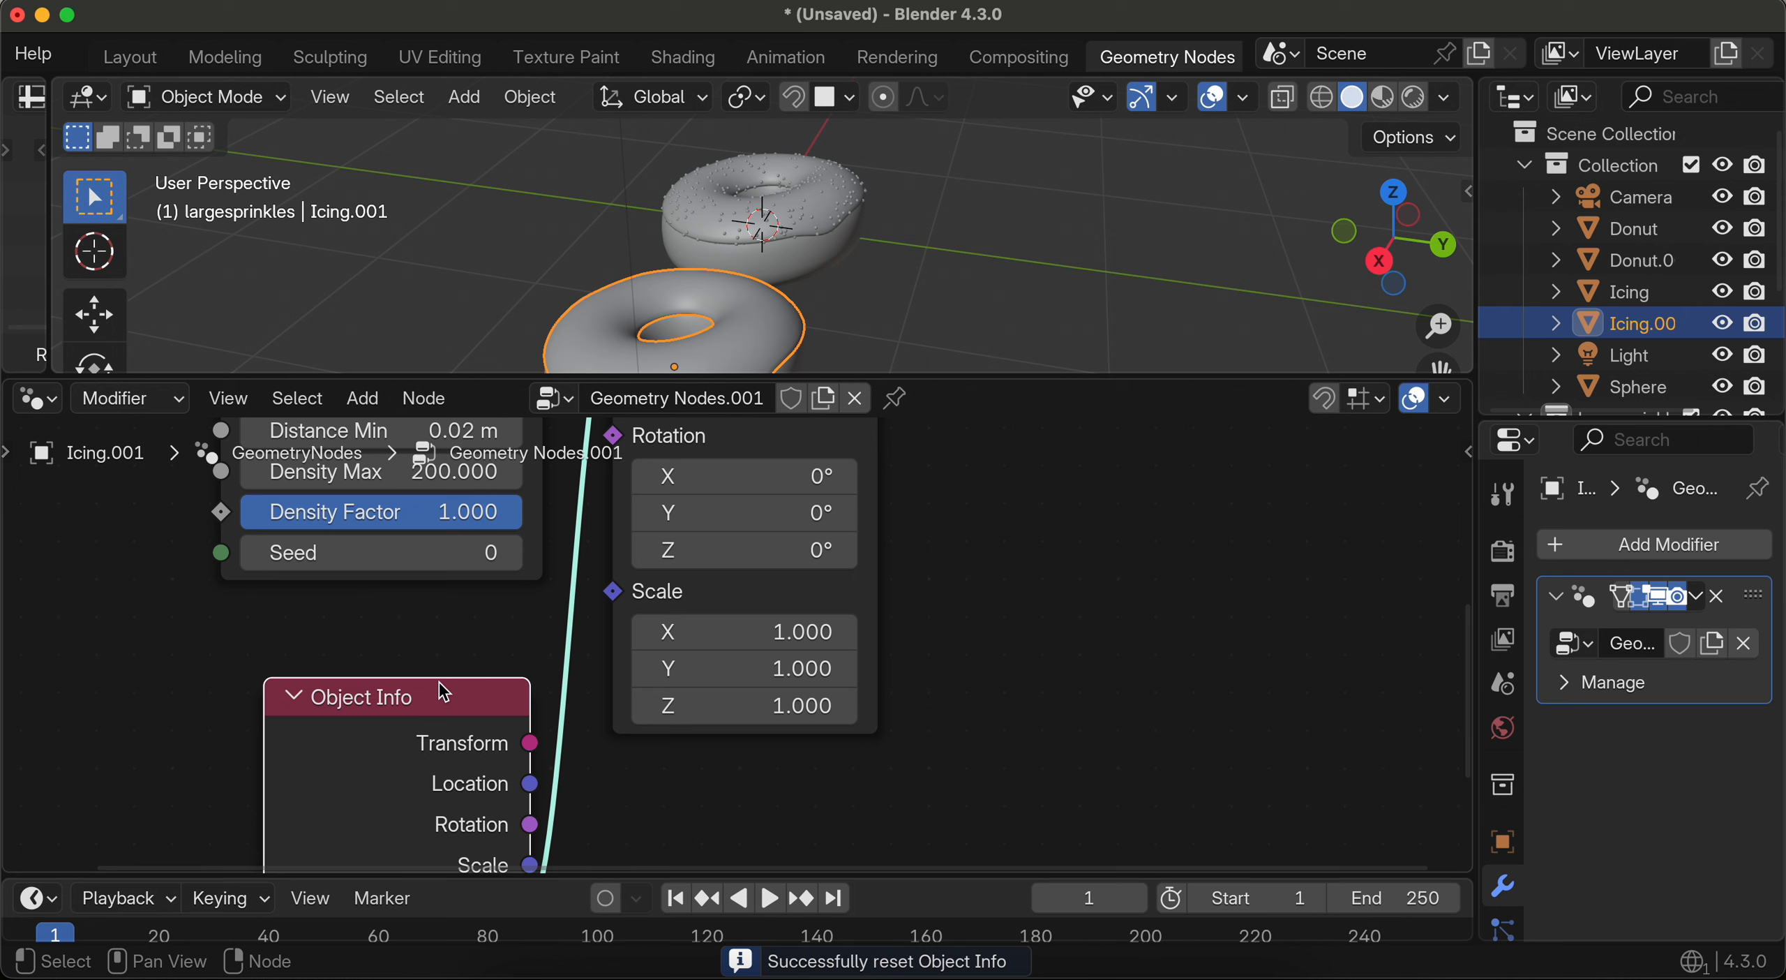
key("x")
scroll(582, 665, "up", 2)
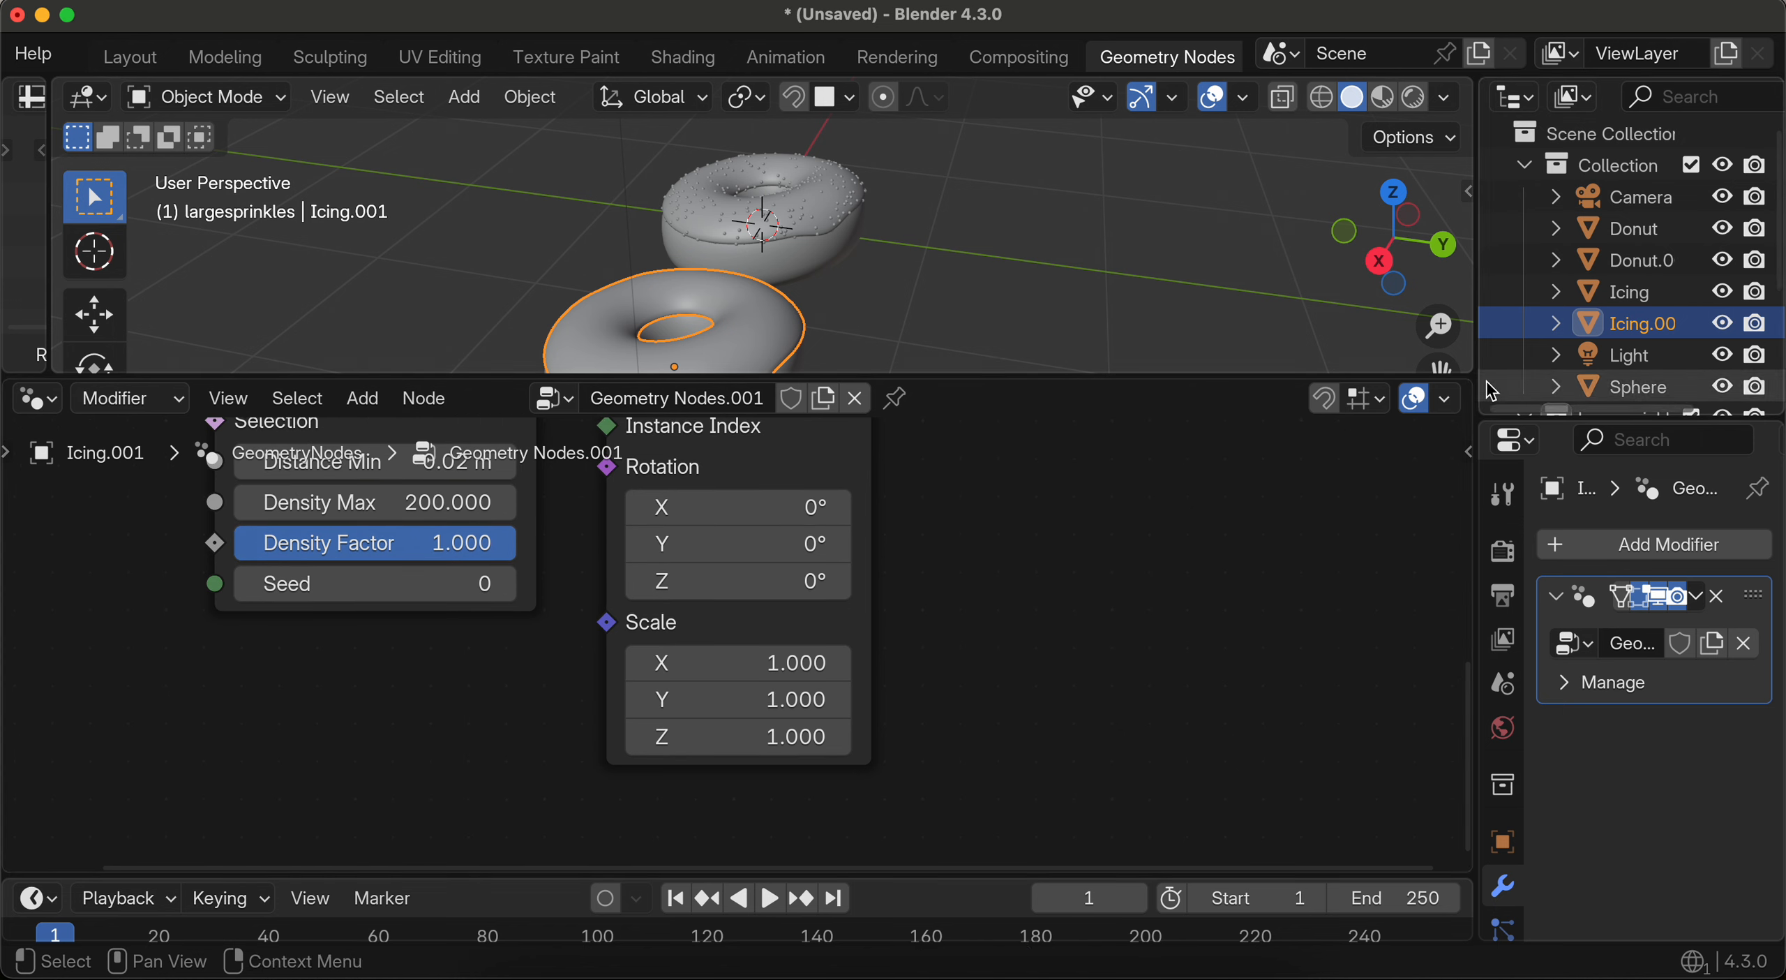
Step: Add the largesprinkles collection to the node tree as a Collection Info node, with Separate Children and Reset Children enabled
scroll(1606, 301, "down", 4)
left_click_drag(1610, 310, 373, 744)
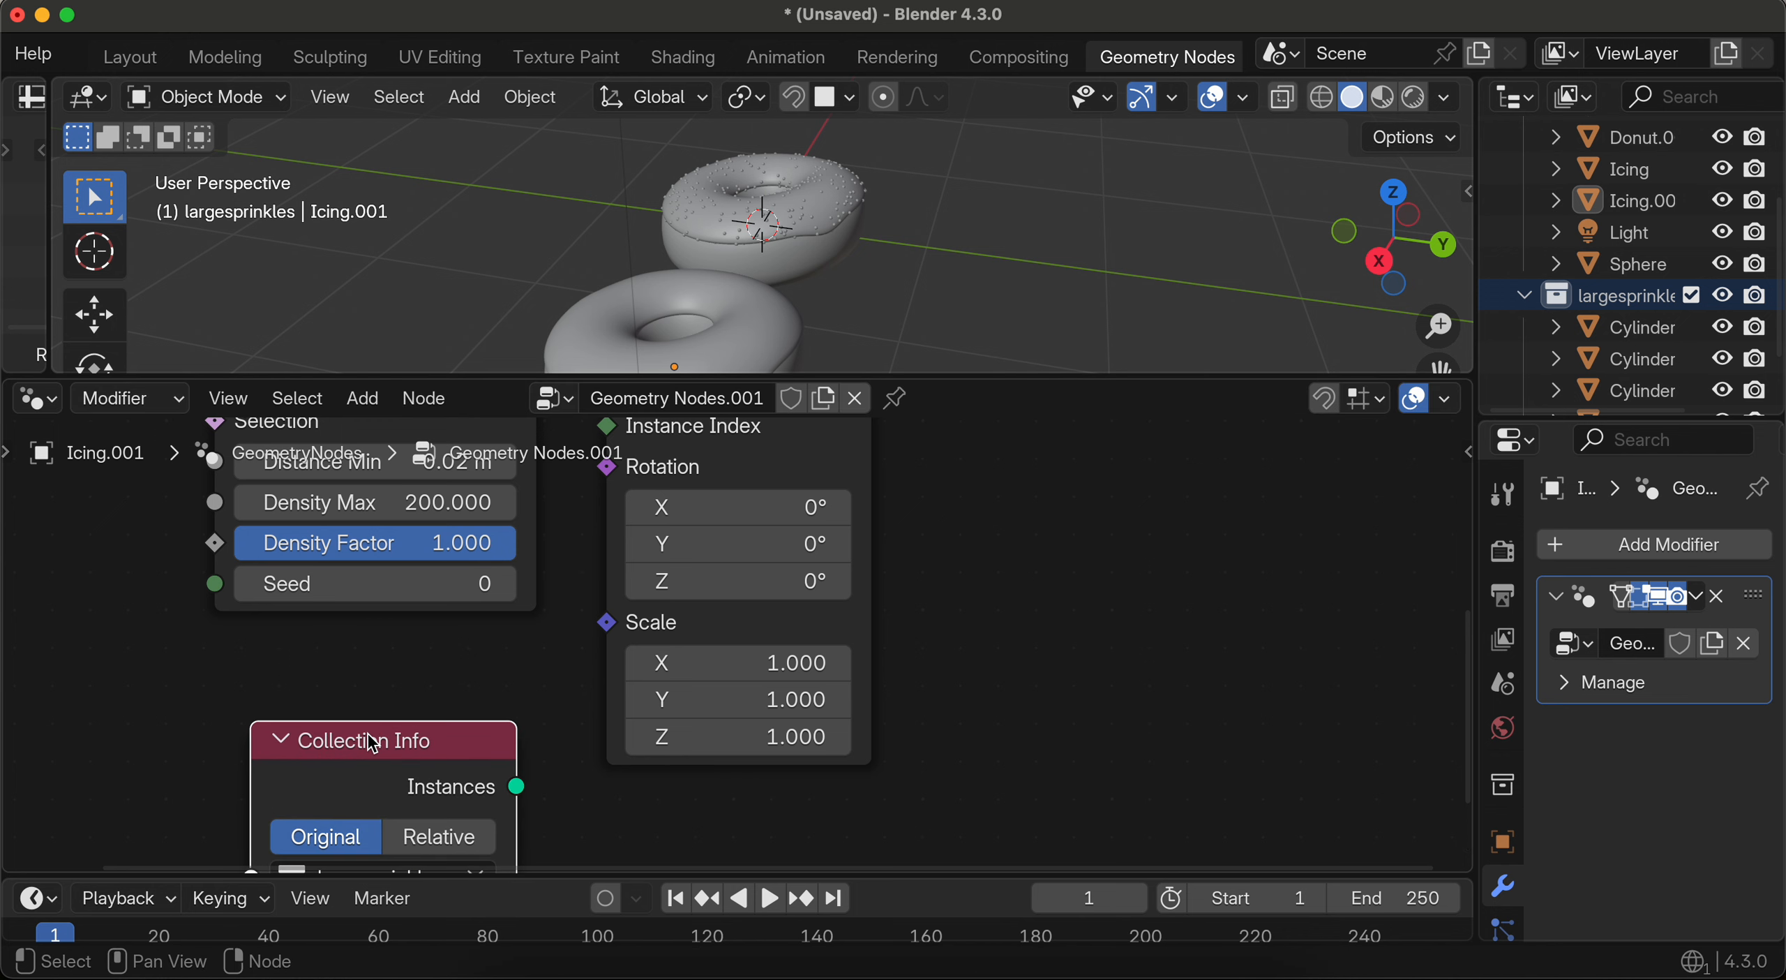
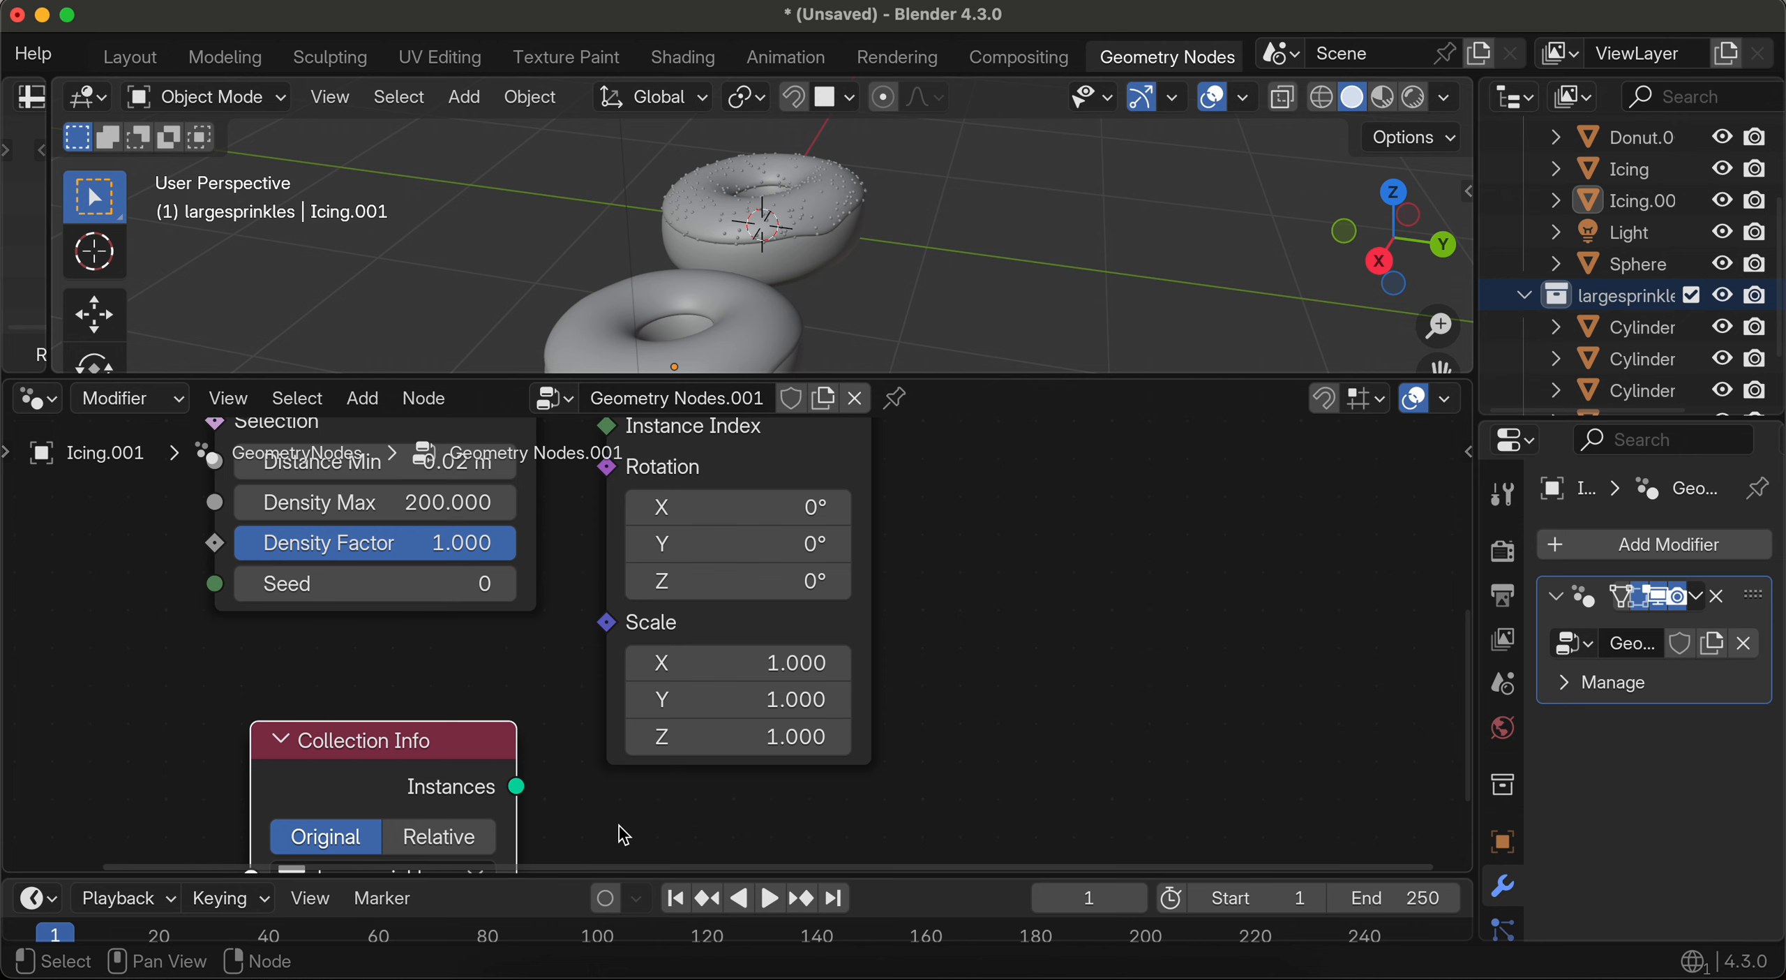
scroll(538, 768, "down", 5)
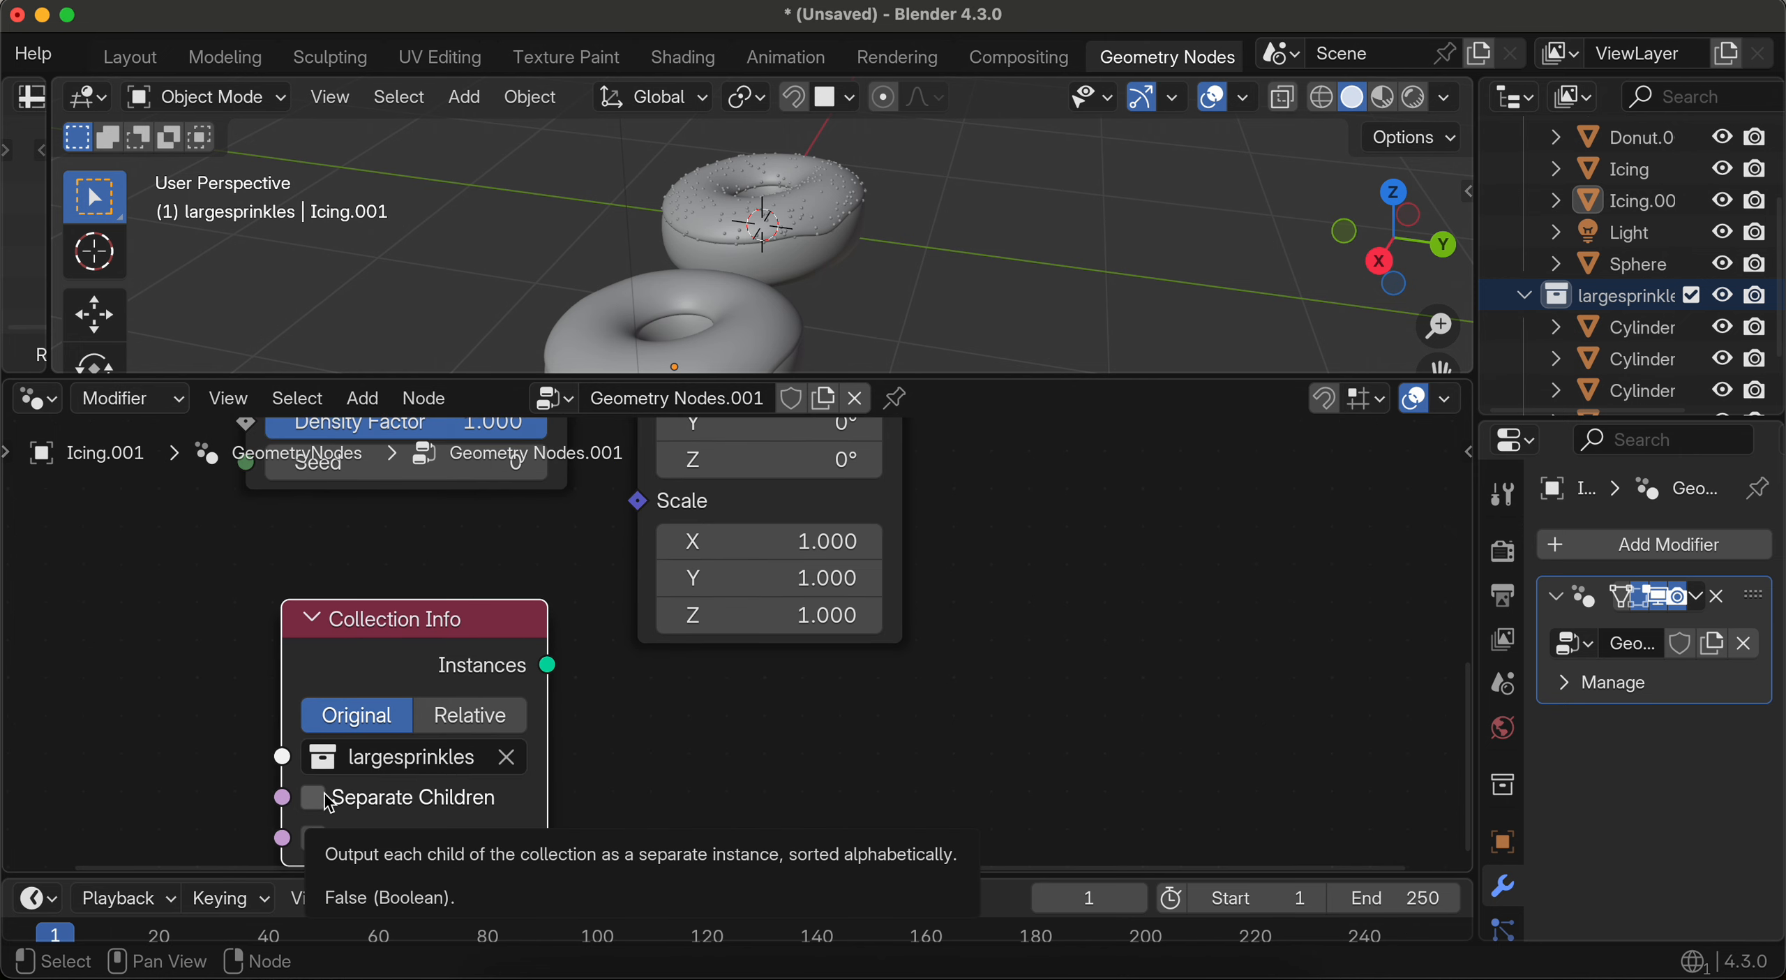
left_click(331, 804)
left_click(314, 837)
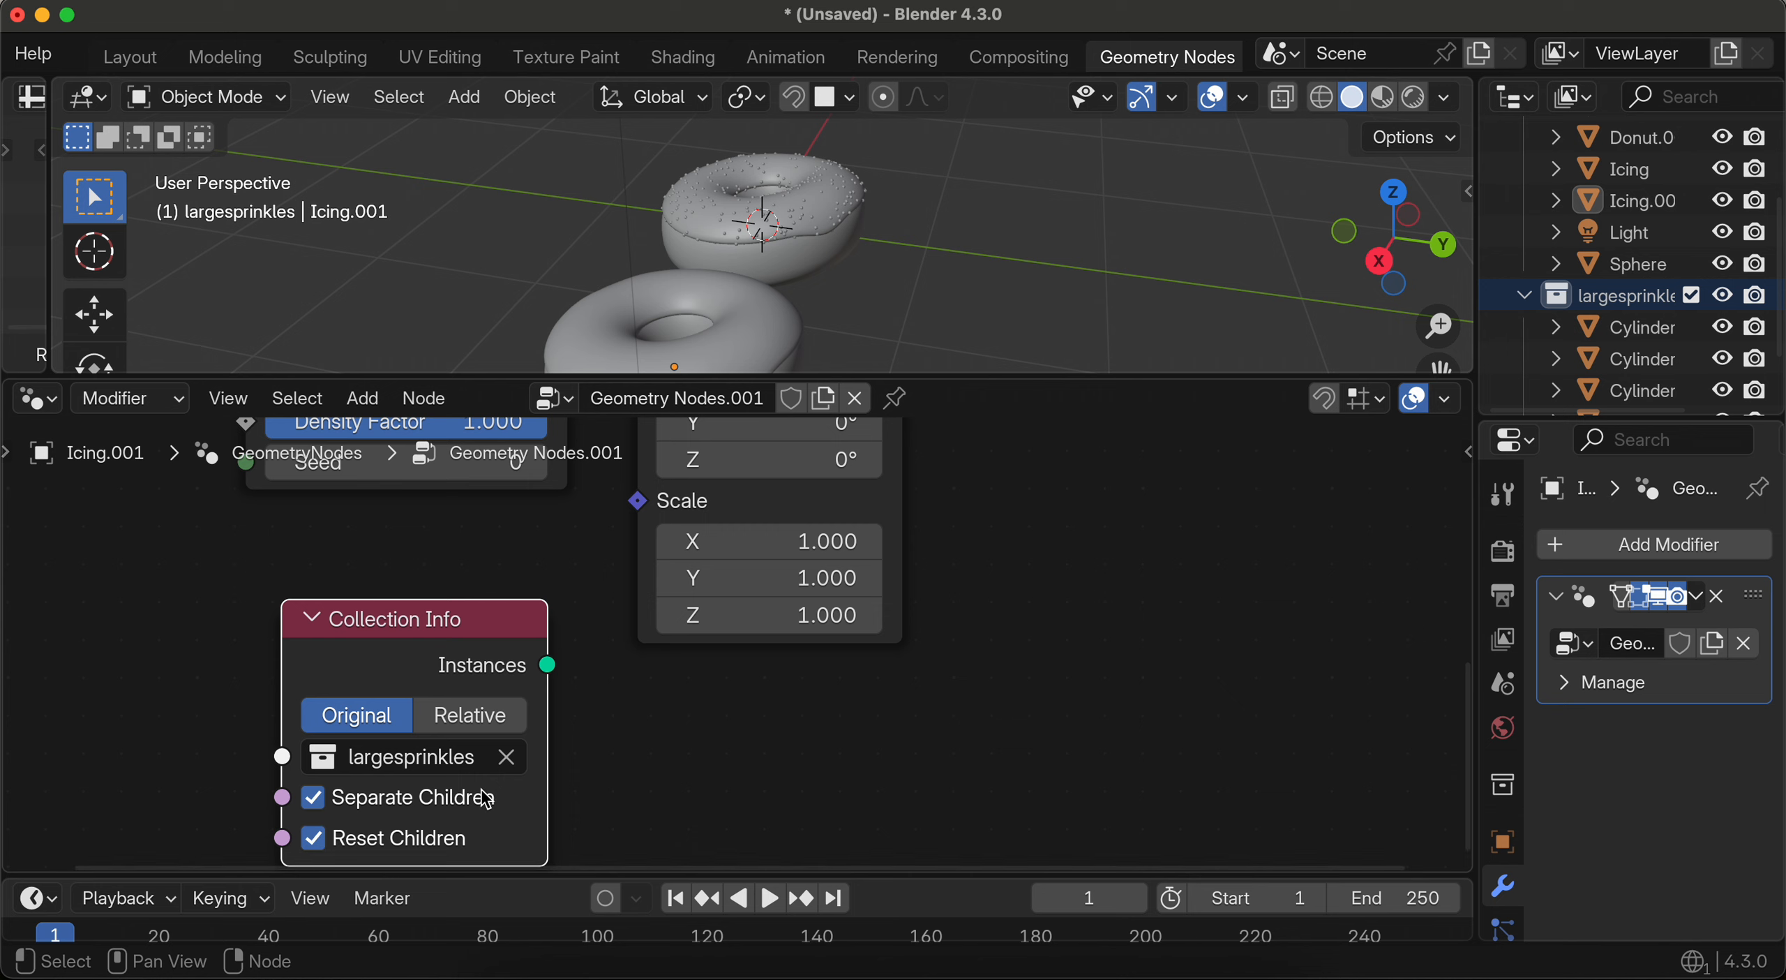
Step: Enable Pick Instance on the Instance on Points node and move the node away from Distribute Points on Faces to make room
scroll(497, 779, "up", 8)
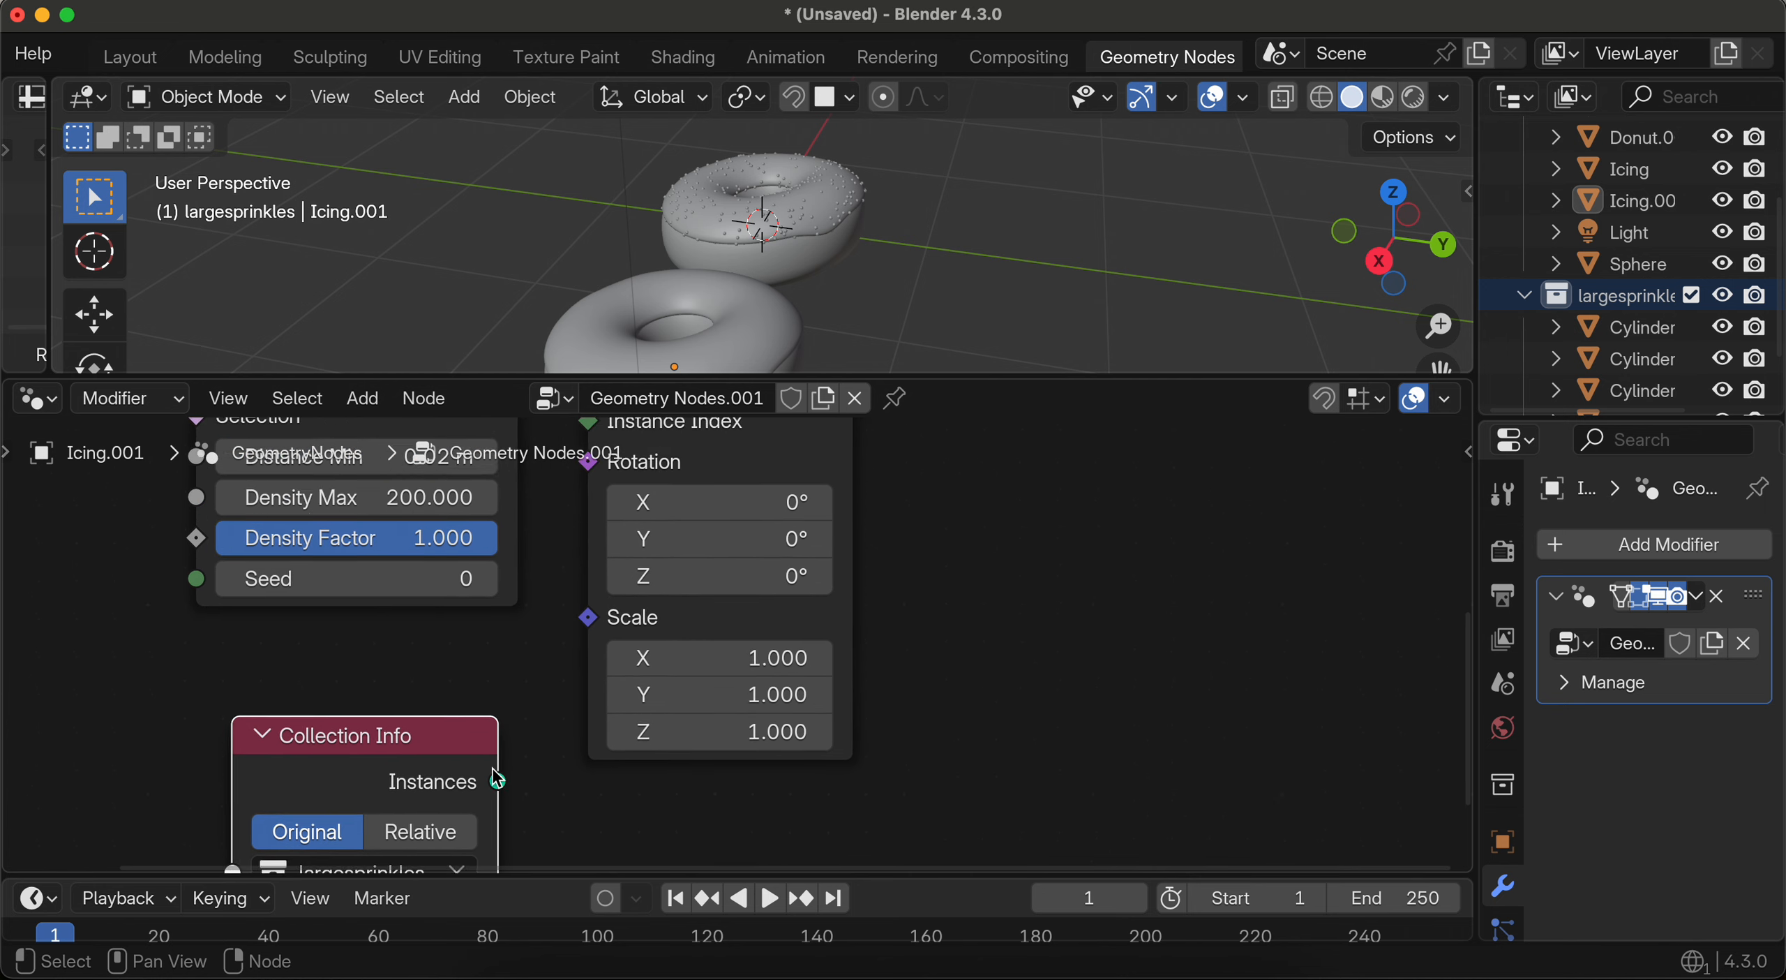
scroll(497, 778, "up", 4)
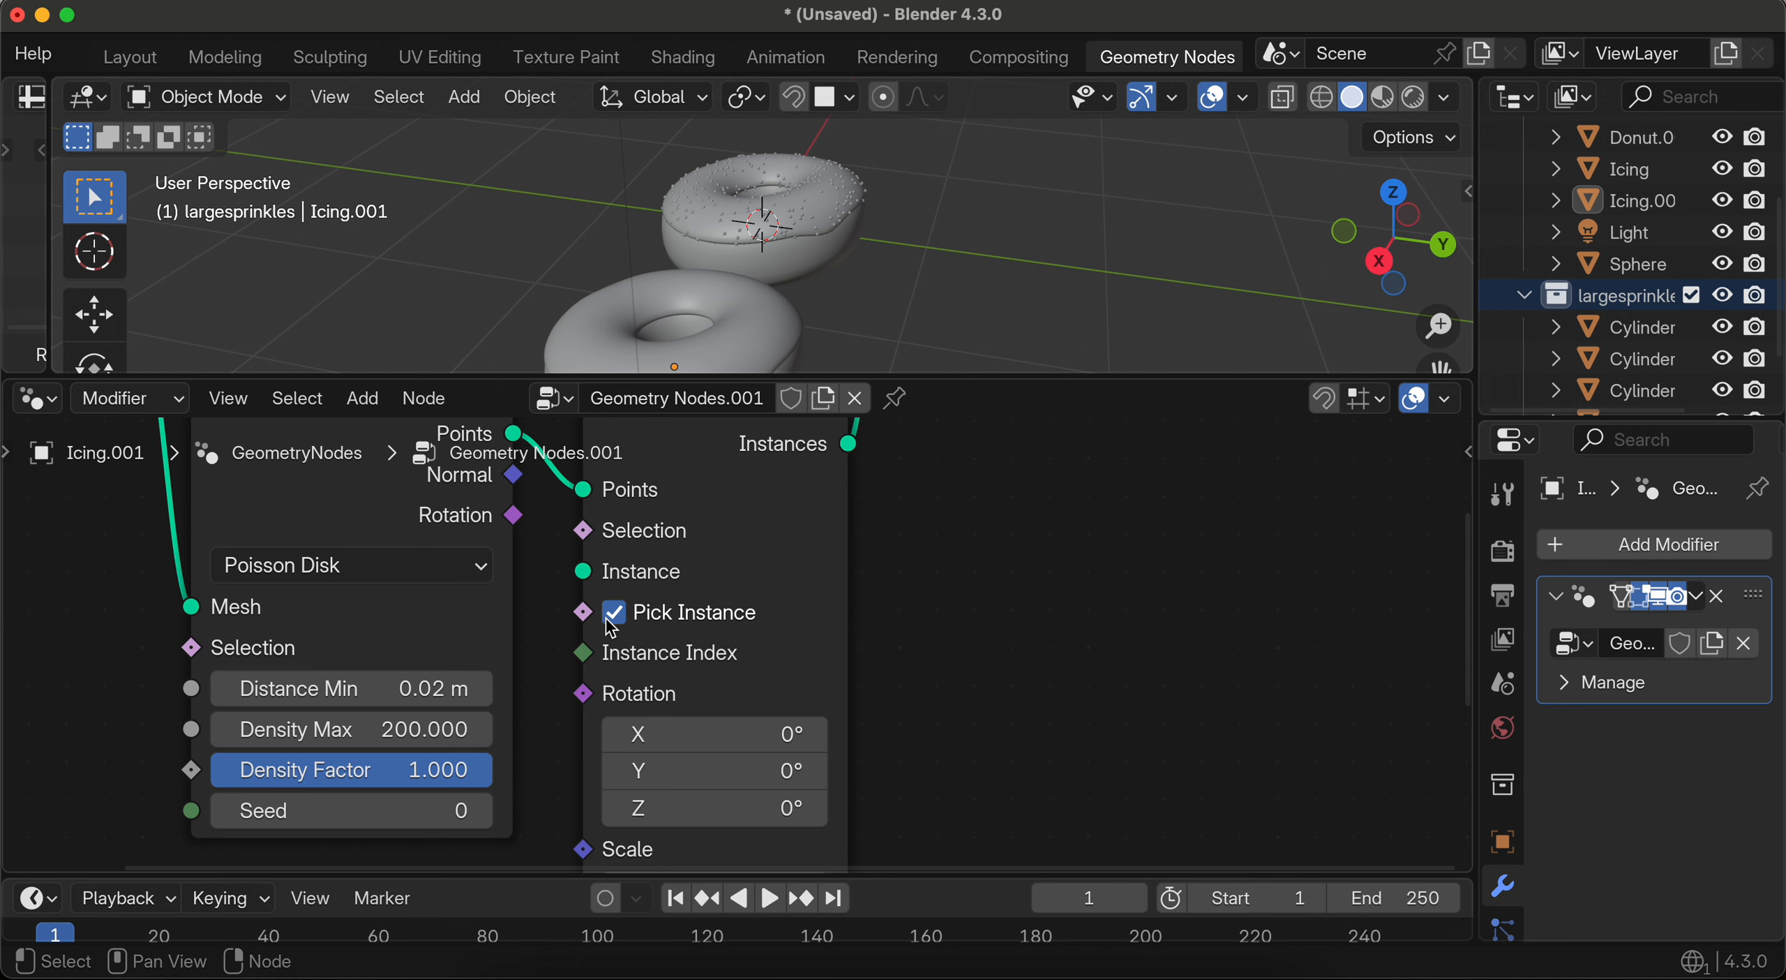
scroll(723, 595, "up", 5)
scroll(723, 594, "left", 4)
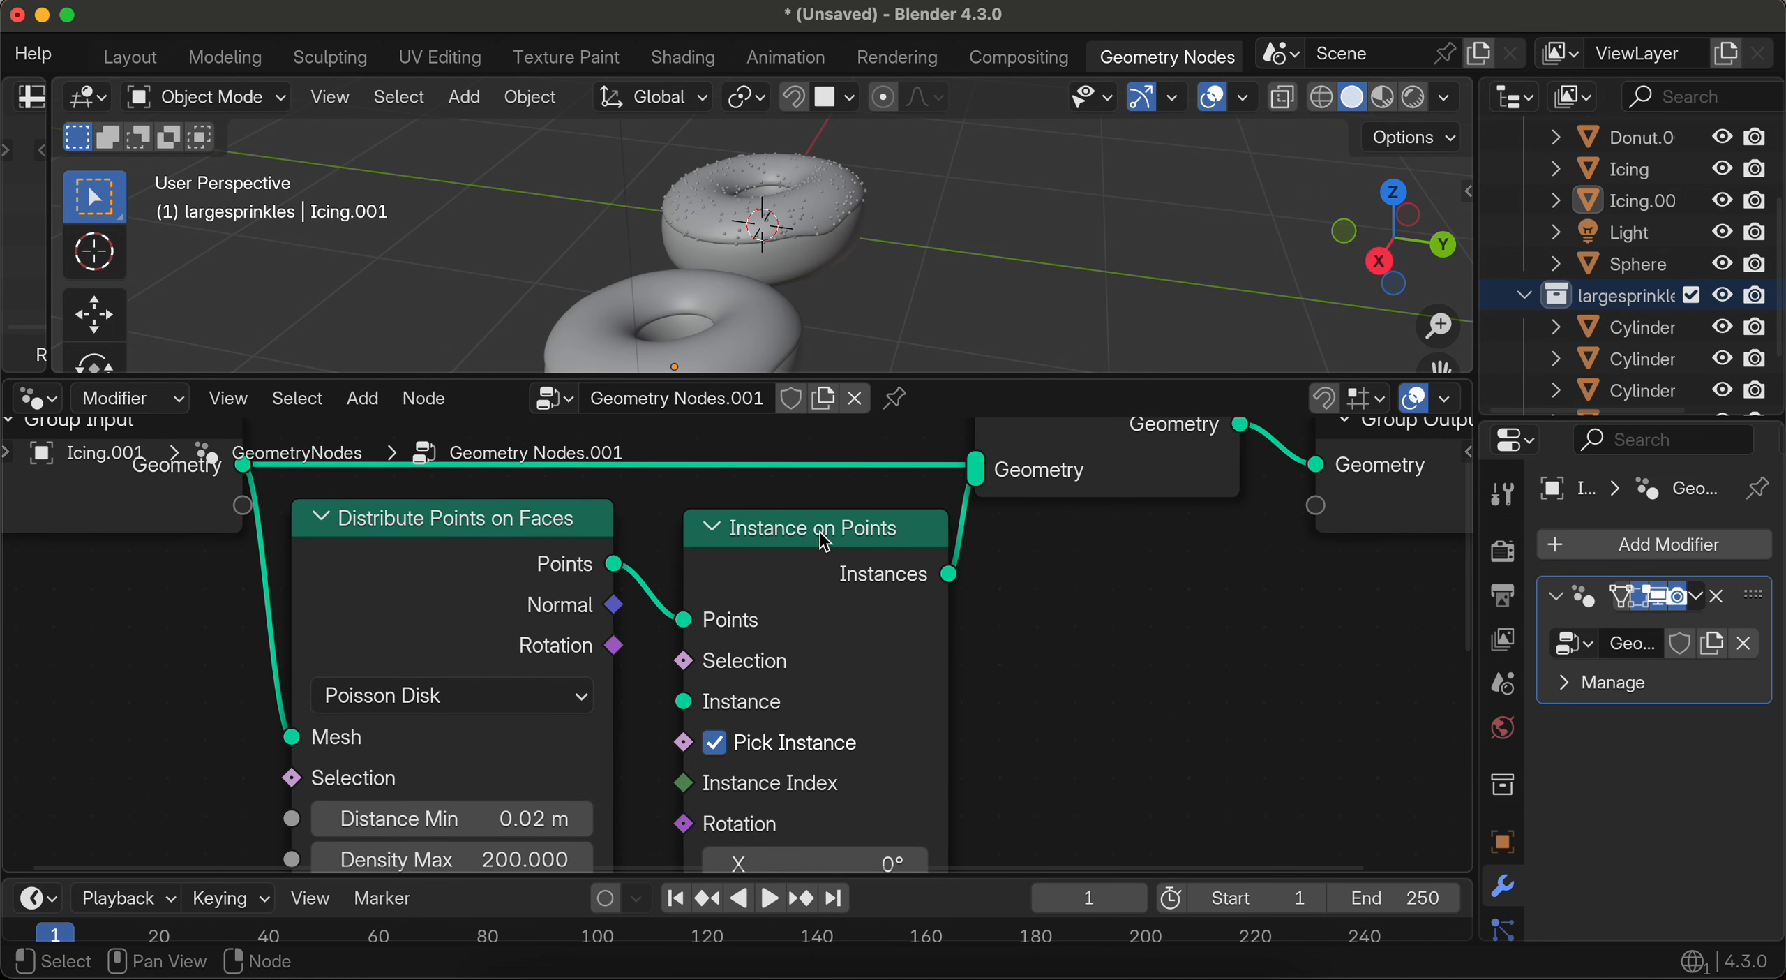
left_click_drag(824, 543, 1125, 579)
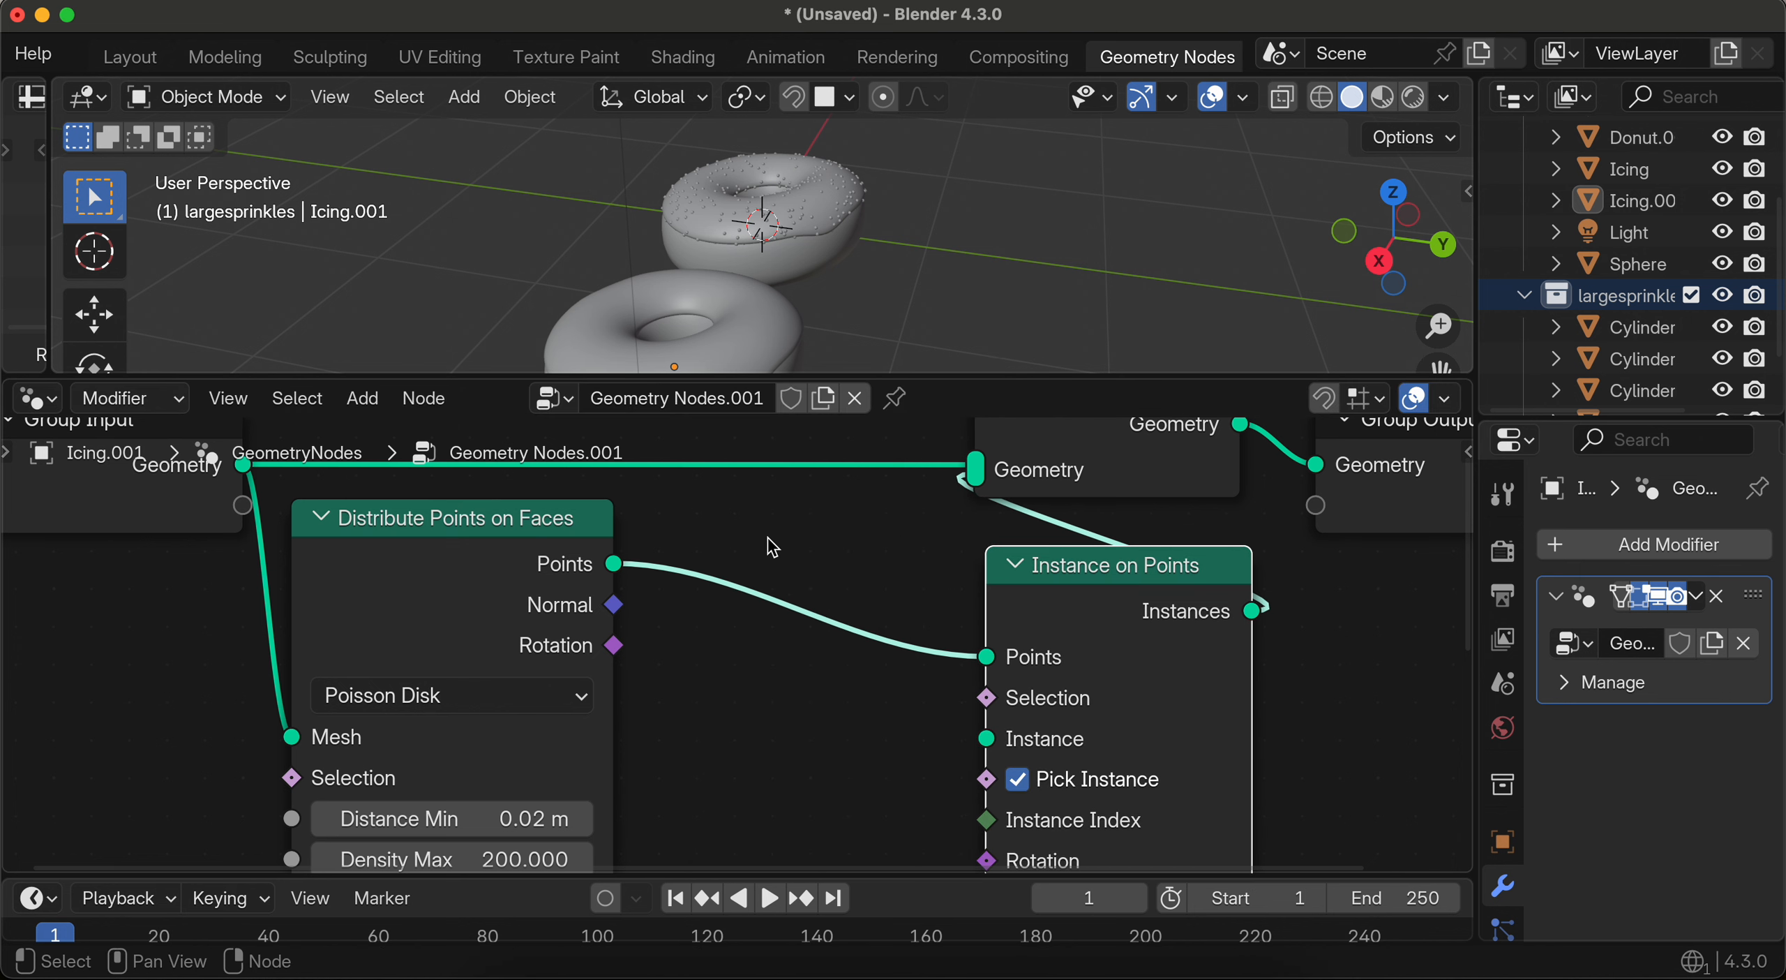
Step: Add a Rotate Rotation node between Distribute Points on Faces and Instance on Points, leaving it unattached to the Points link
left_click(364, 400)
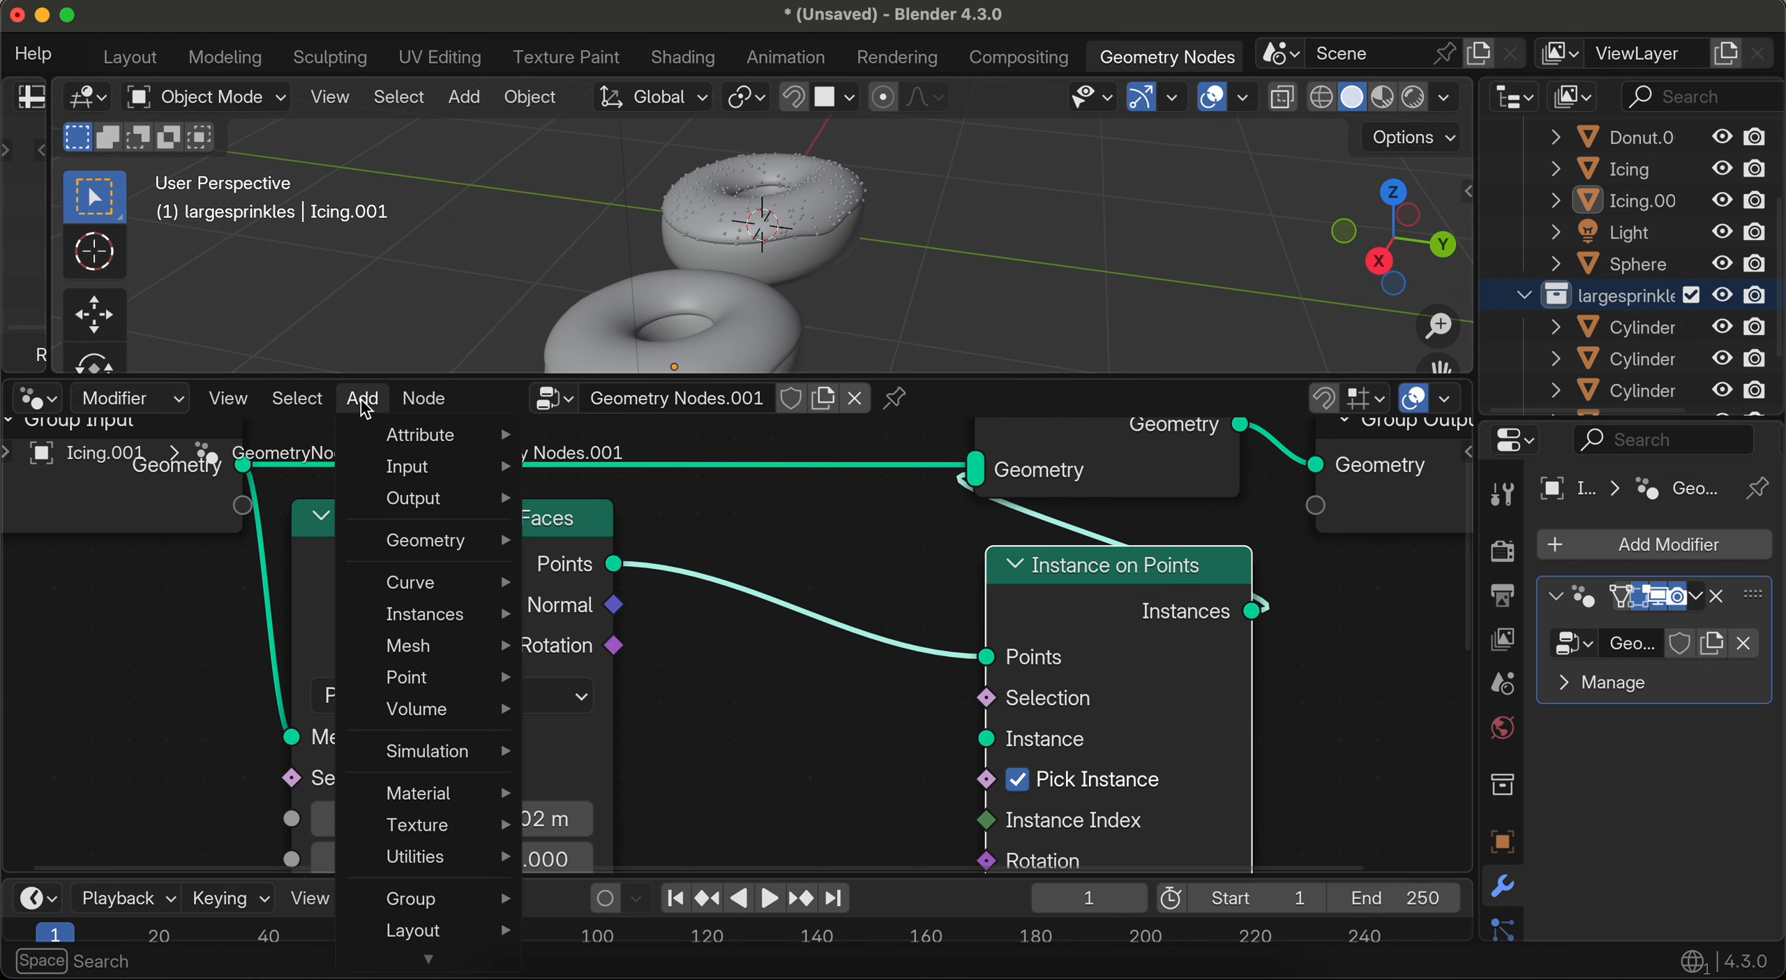
type("rotate")
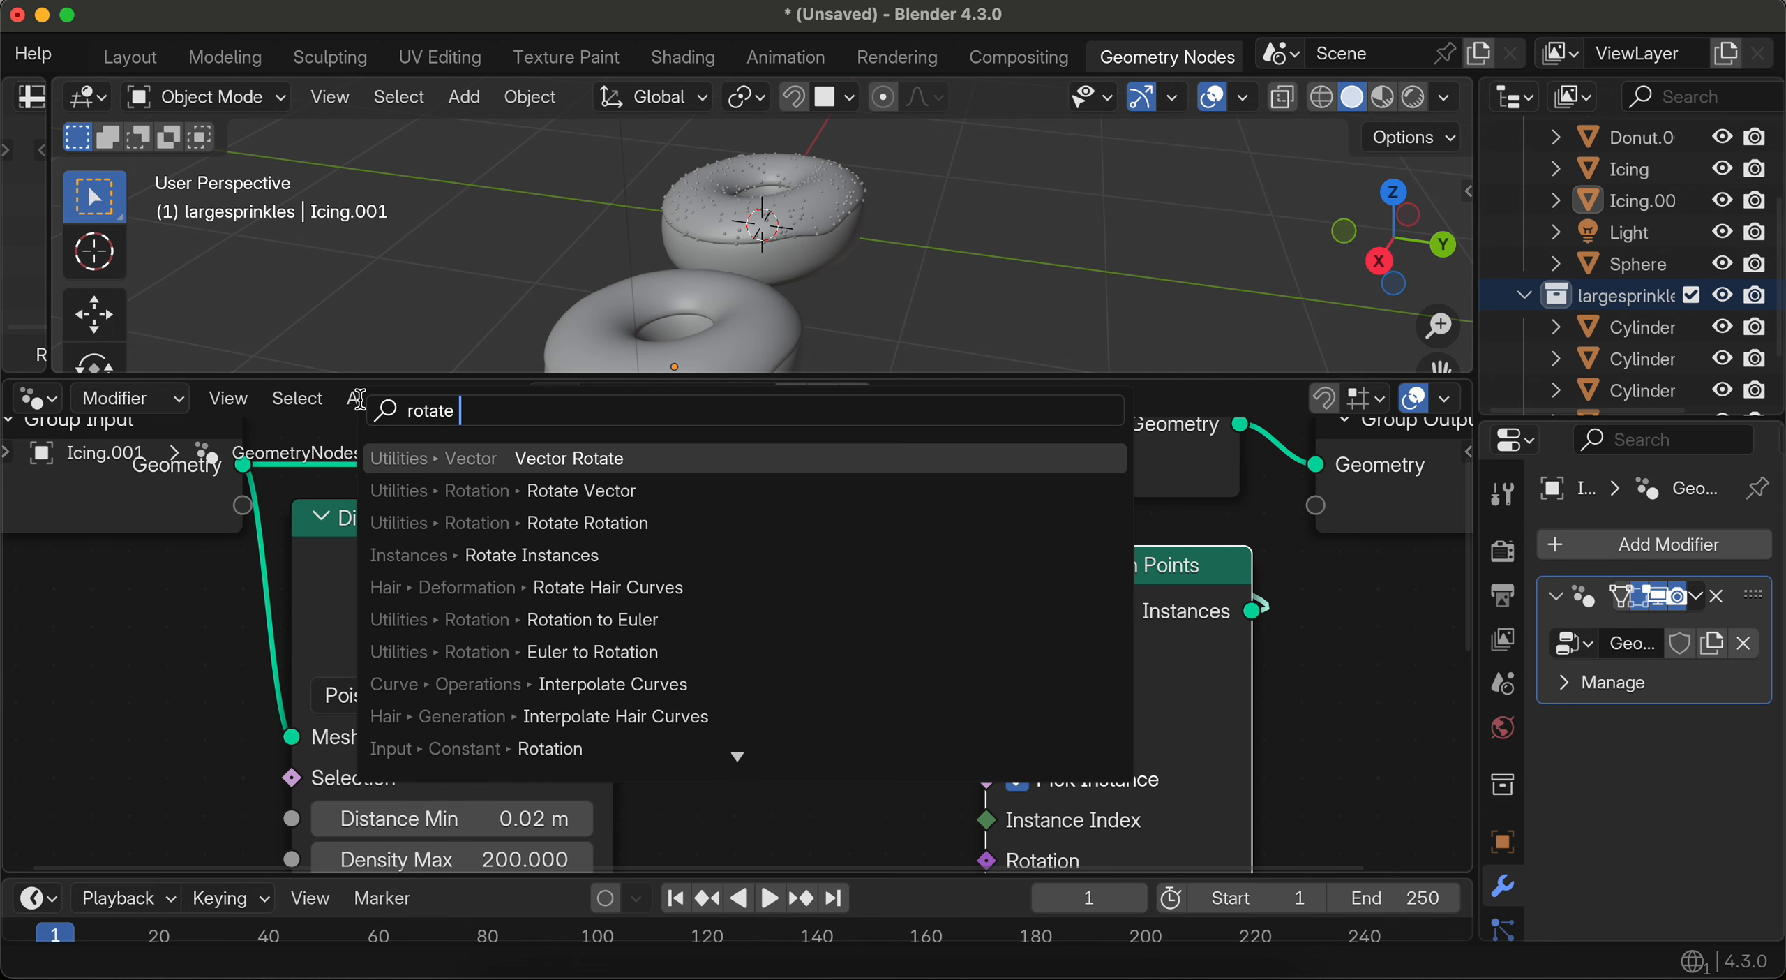
left_click(588, 522)
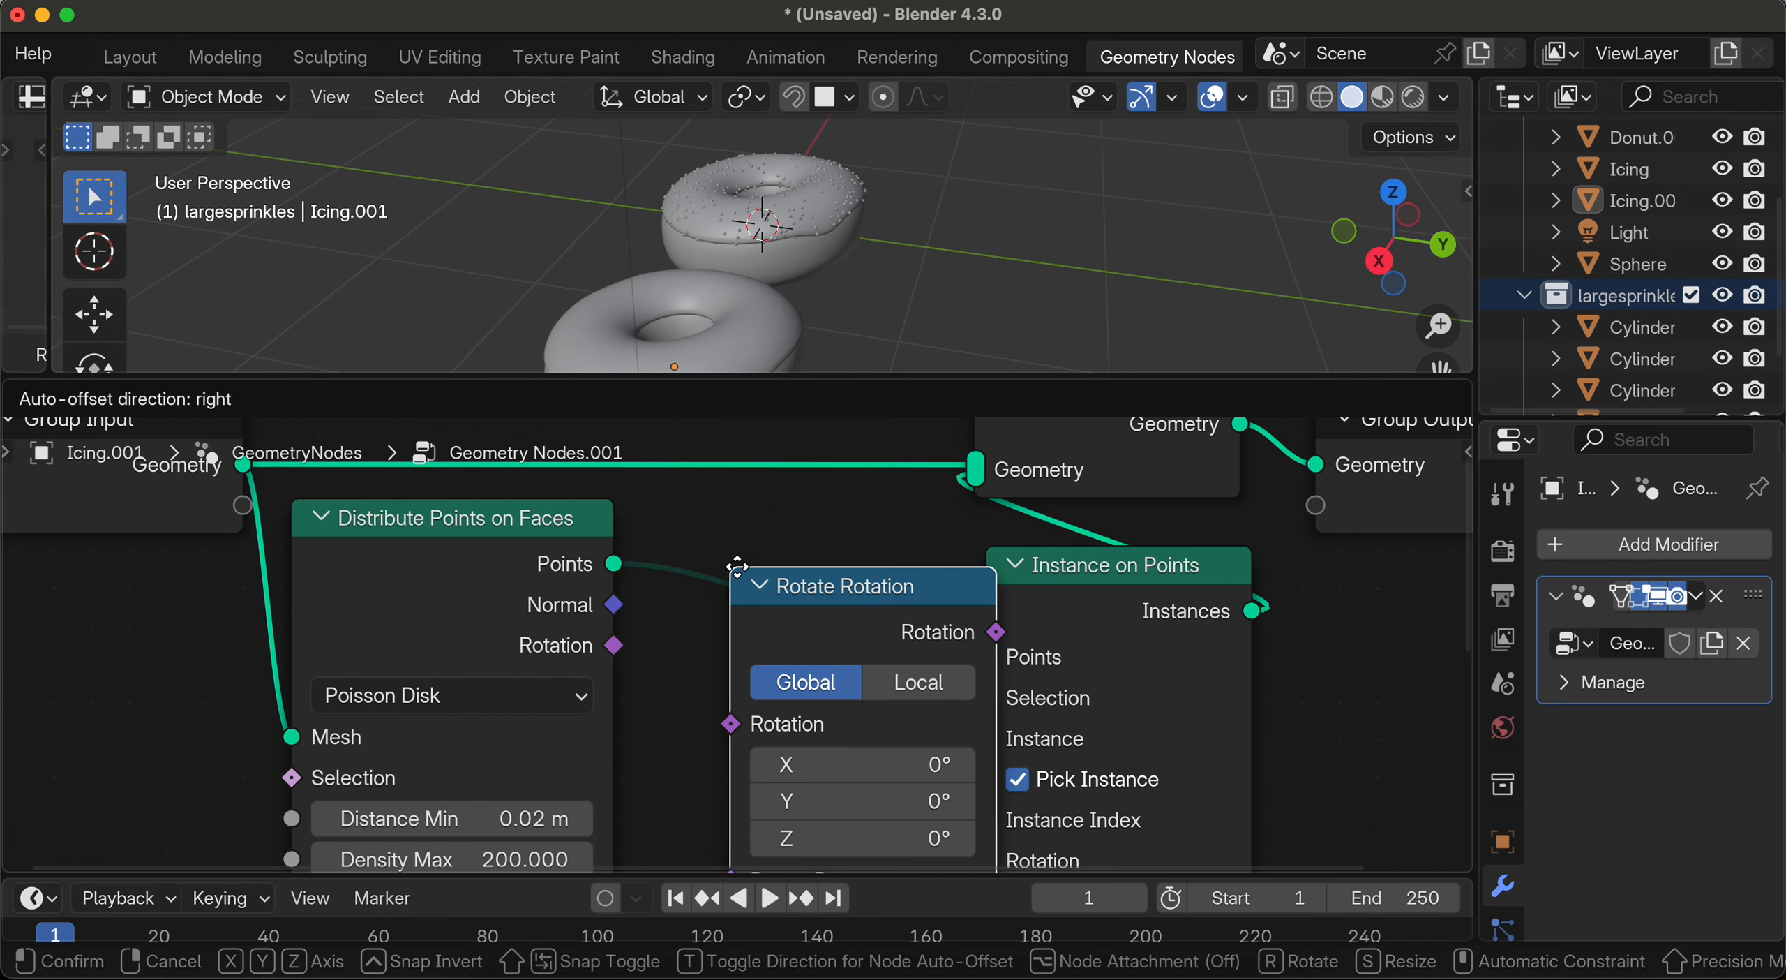
left_click(667, 673)
Step: Set Rotate Rotation to Local and link the Rotation output of Distribute Points on Faces to its Rotation input
scroll(671, 683, "down", 4)
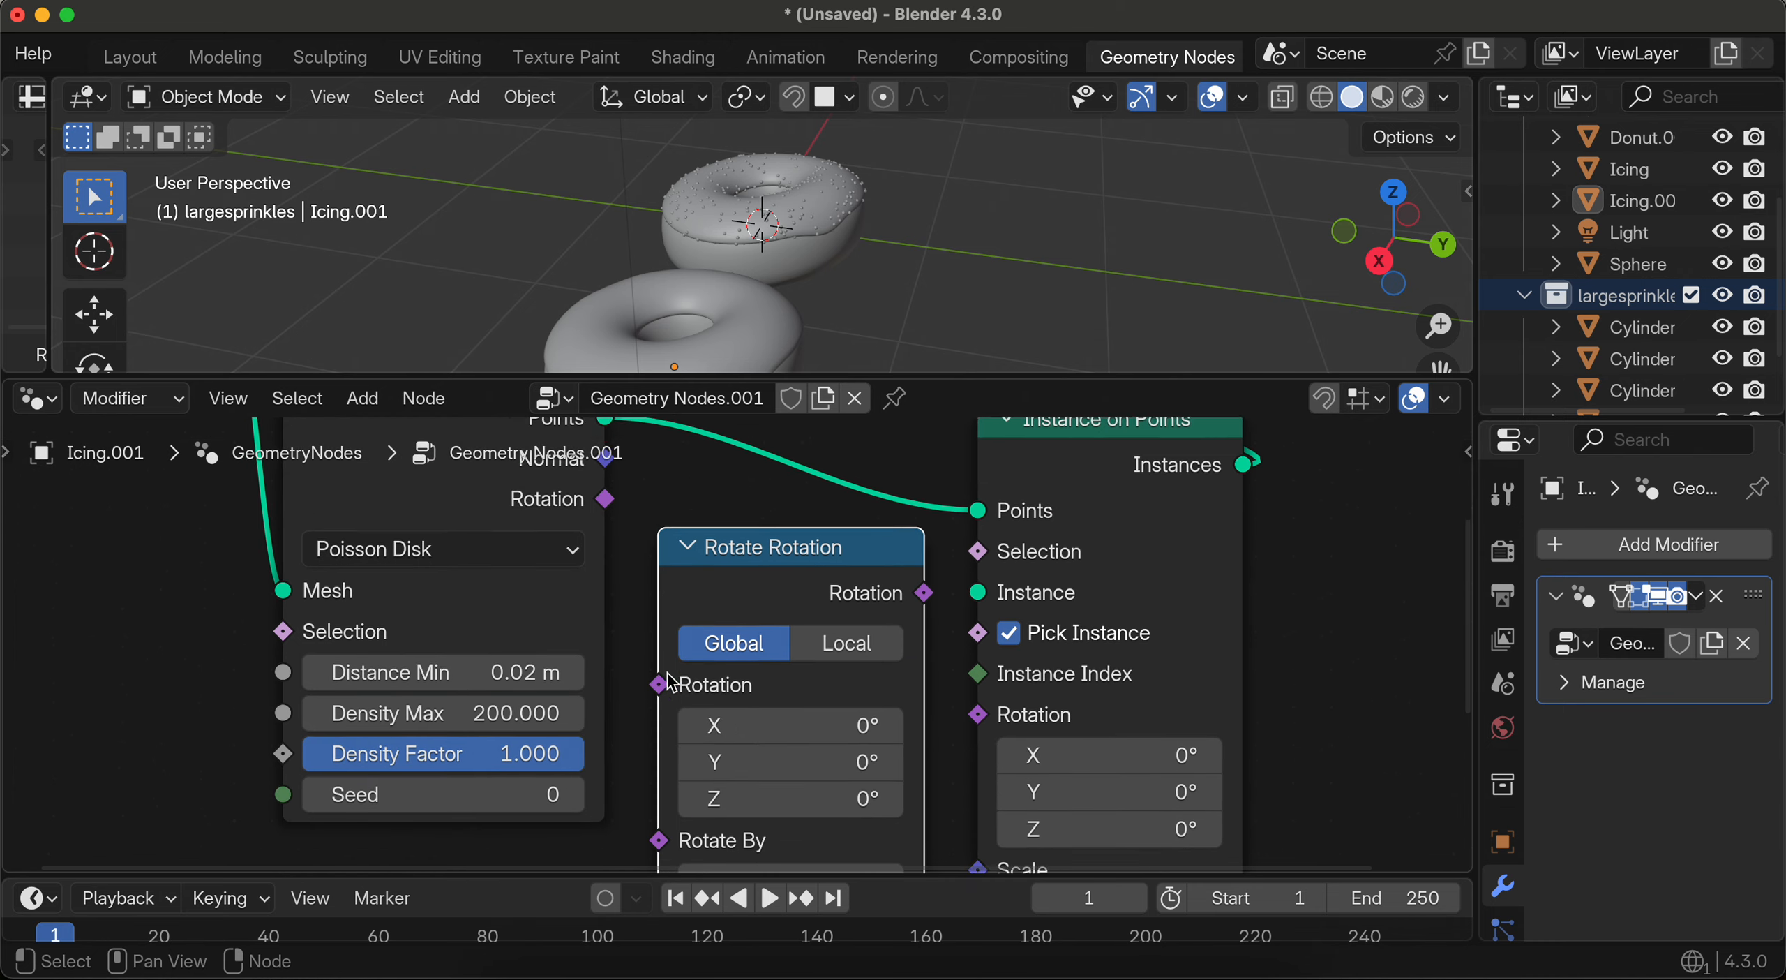
scroll(671, 683, "down", 3)
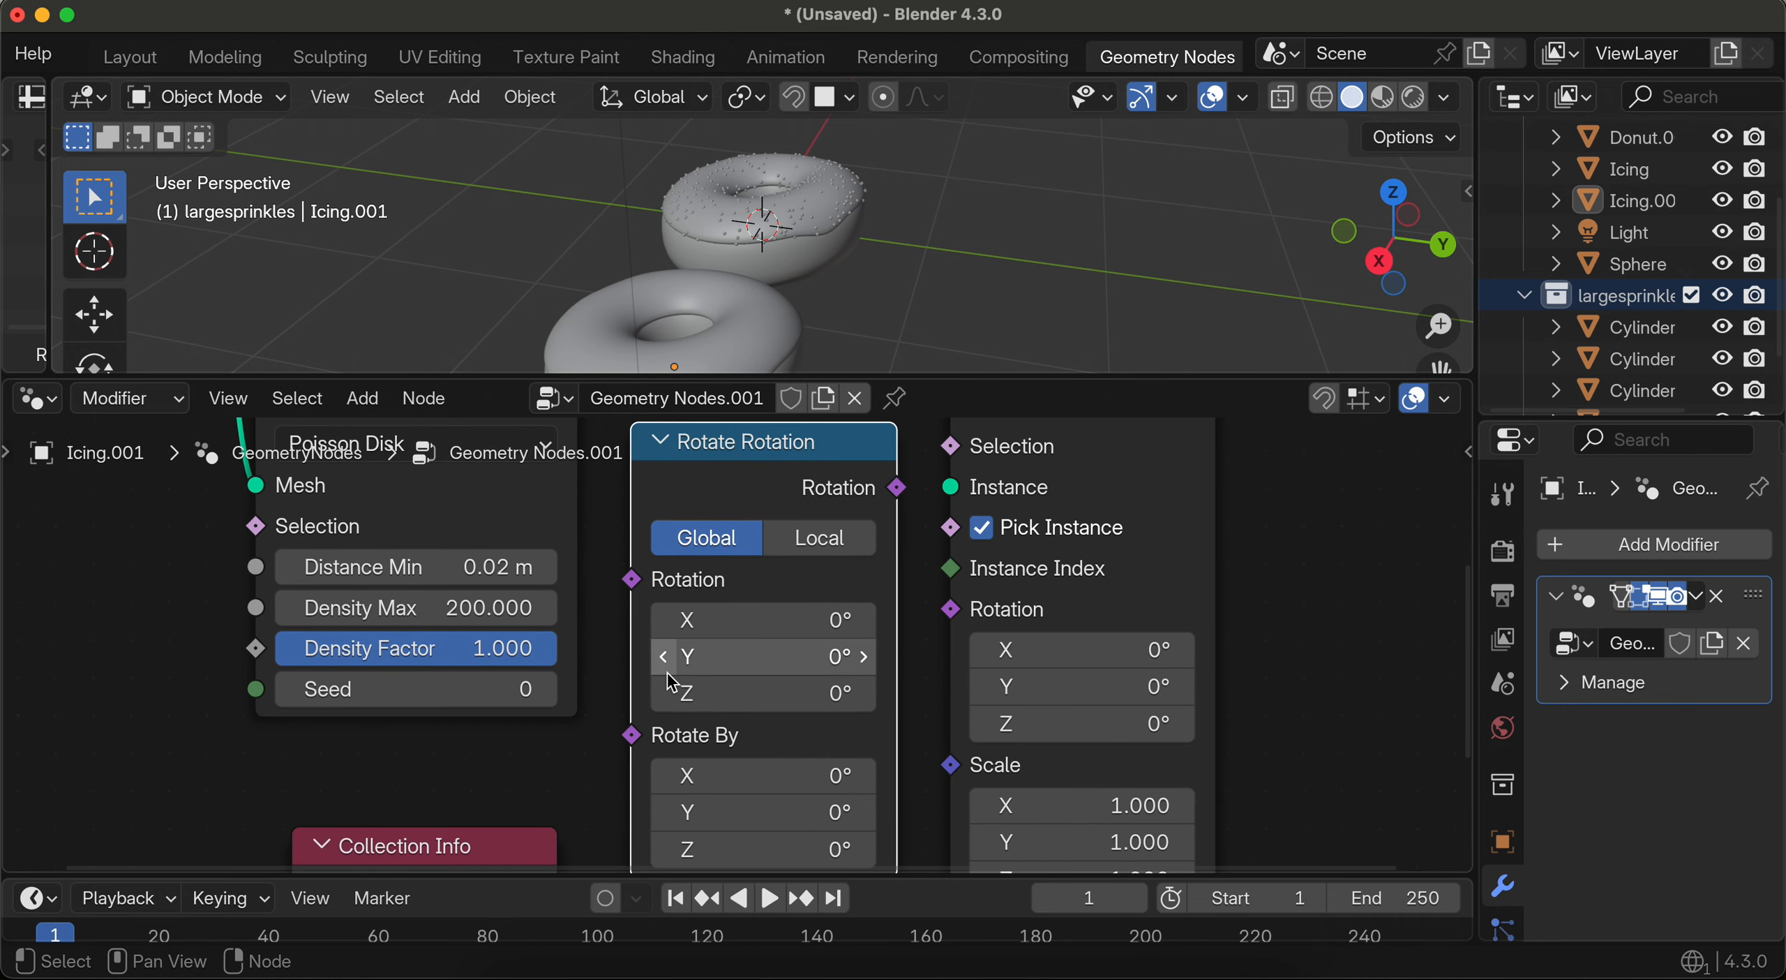
left_click(792, 535)
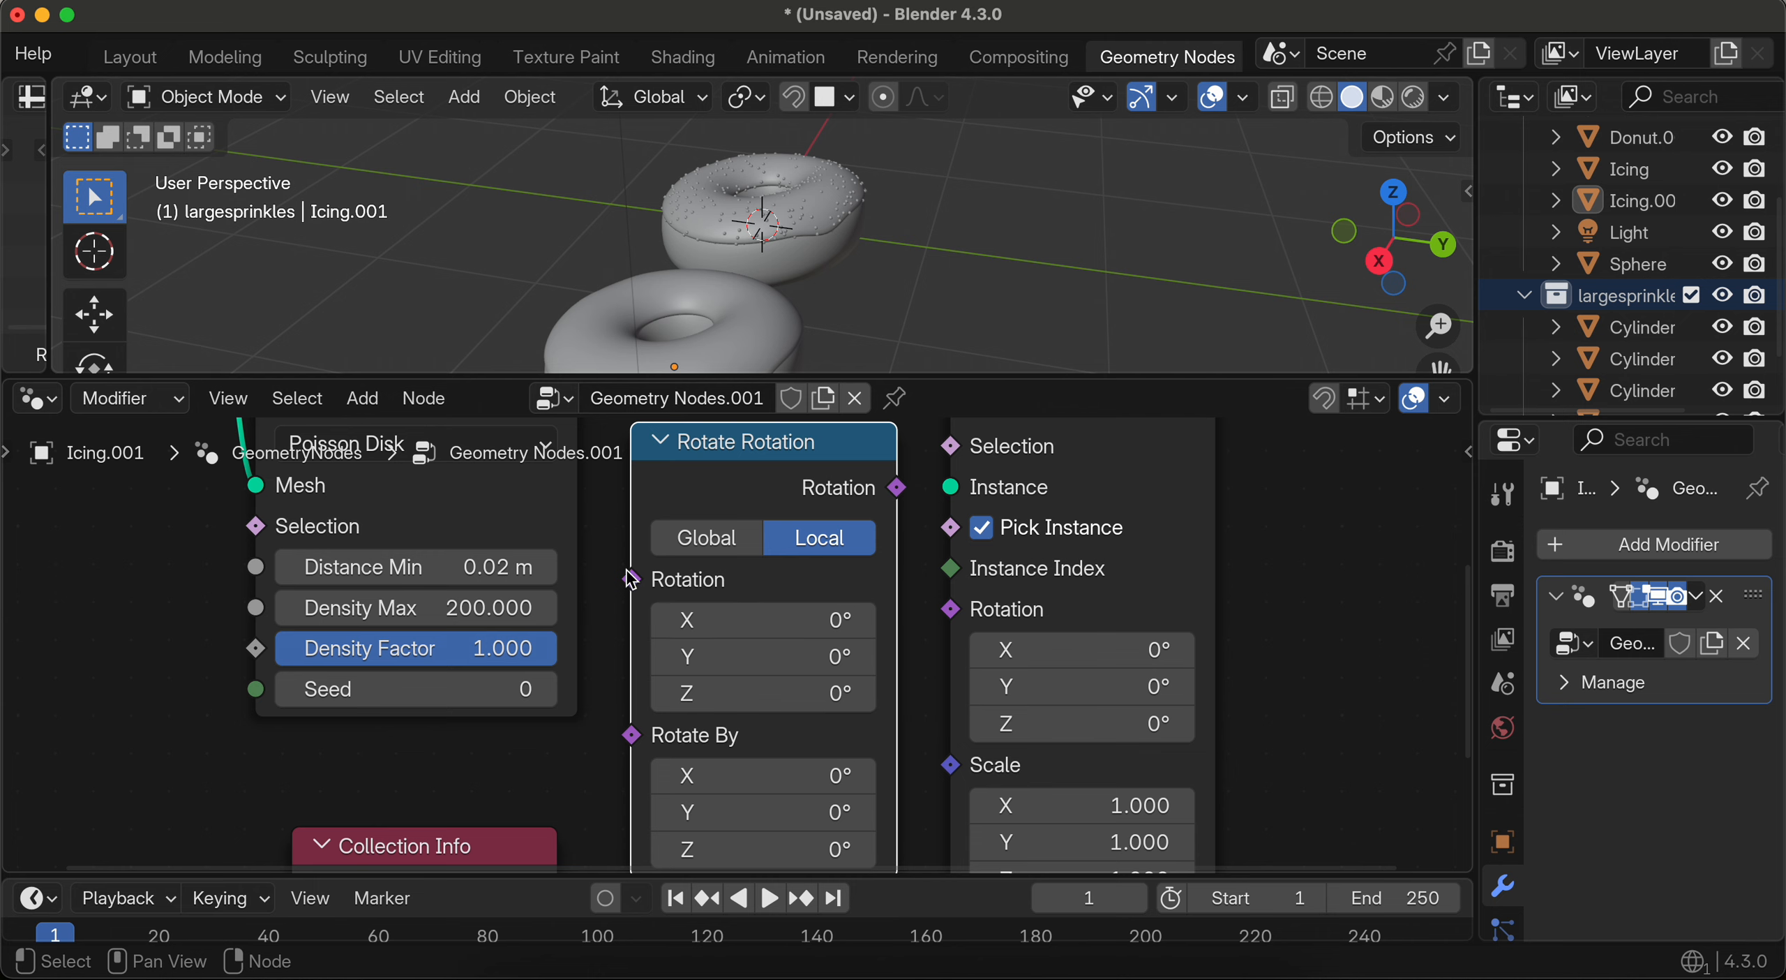
scroll(628, 614, "up", 5)
left_click_drag(569, 577, 620, 763)
scroll(755, 679, "down", 9)
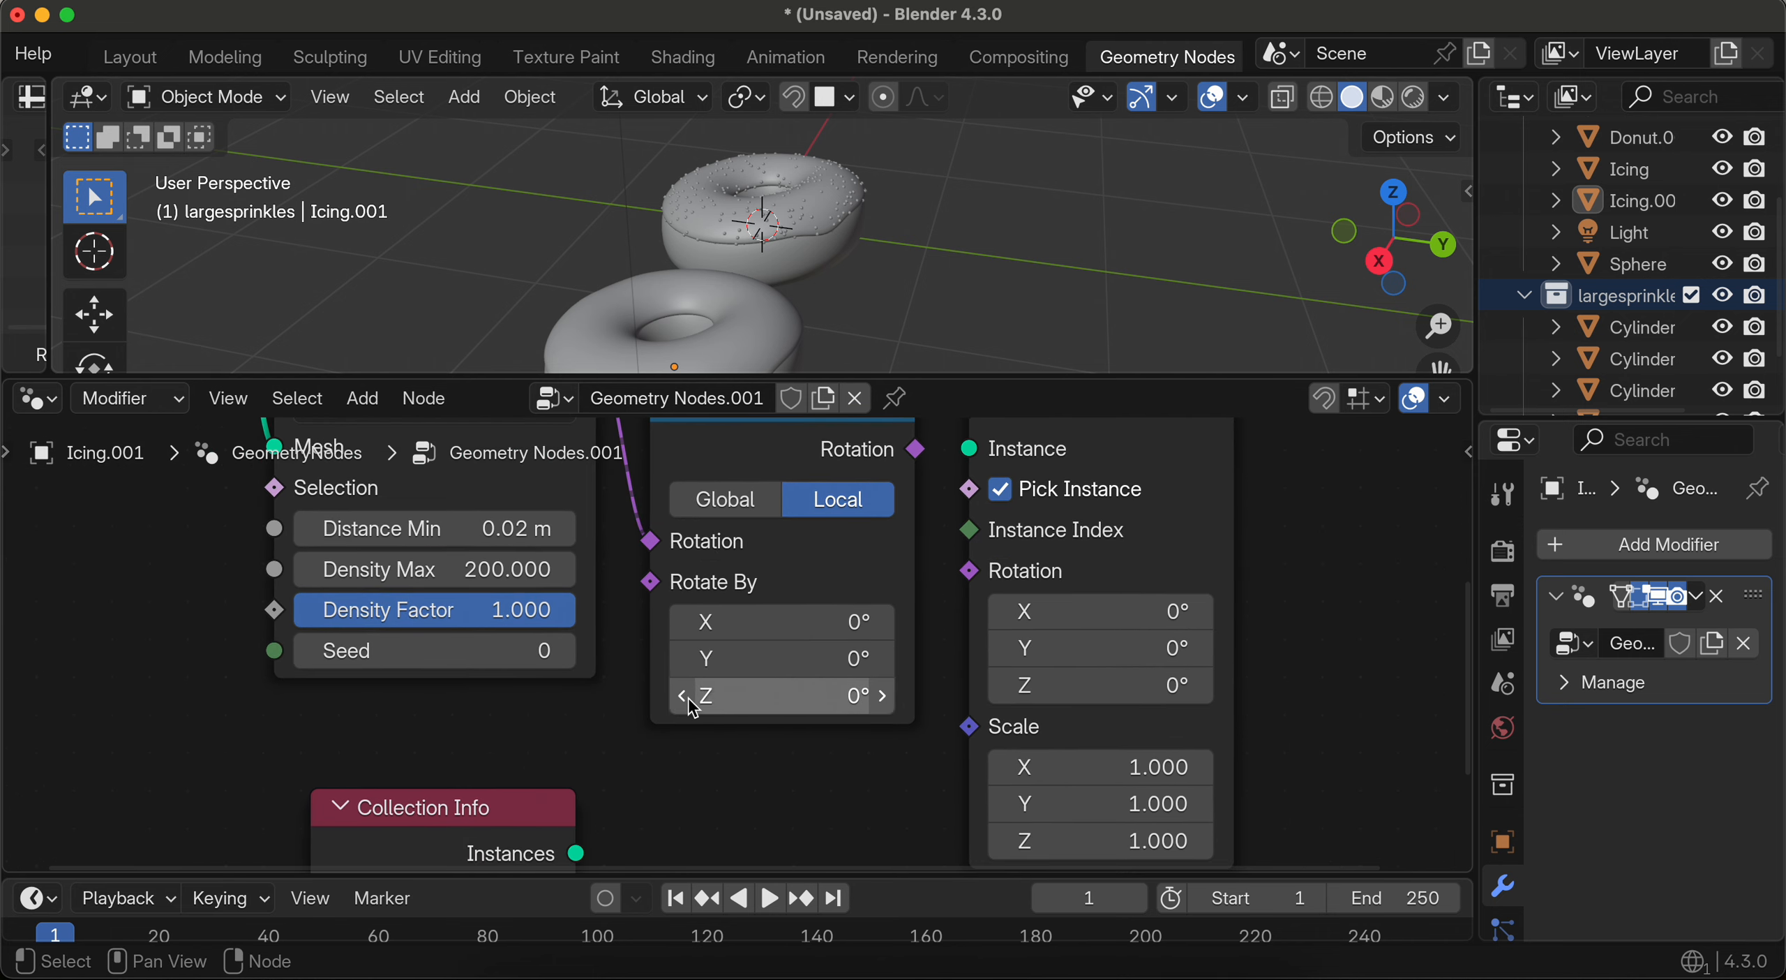
Step: Move the Collection Info node beneath Rotate Rotation and enlarge the node editor to show it completely
left_click_drag(543, 706, 886, 738)
left_click_drag(475, 377, 501, 130)
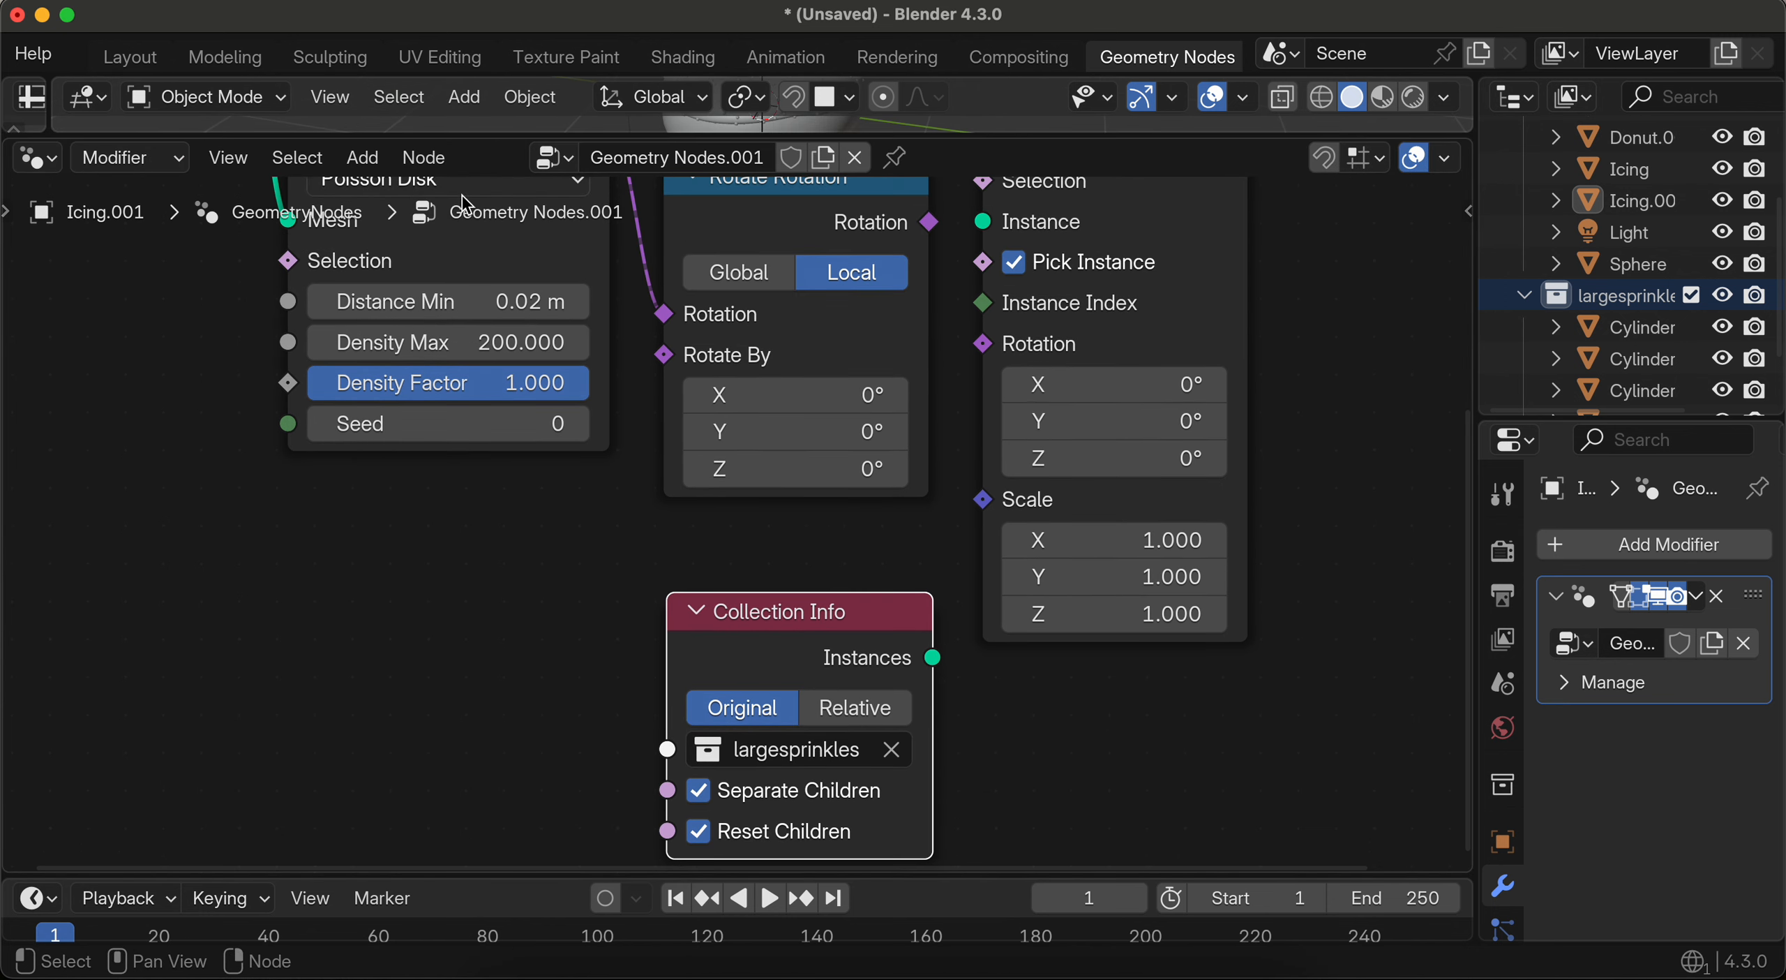
Step: Add a Random Value node beside Collection Info and link its Value output to the Rotate By input of Rotate Rotation
left_click(360, 158)
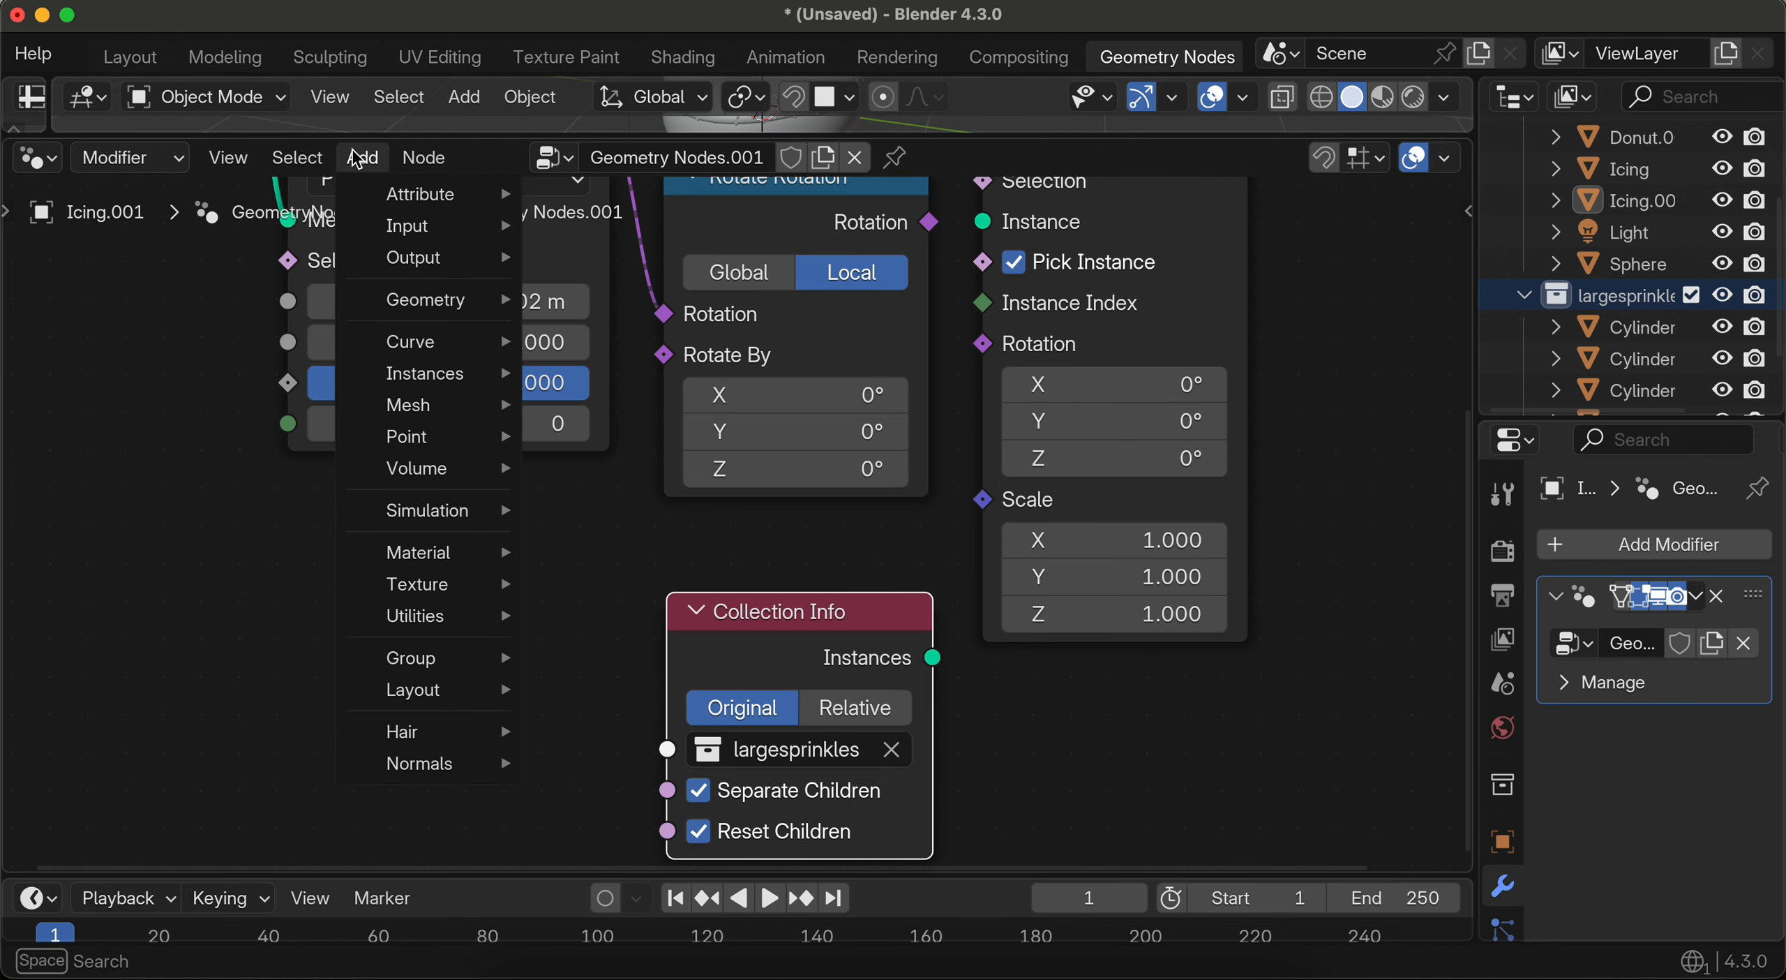
type("random")
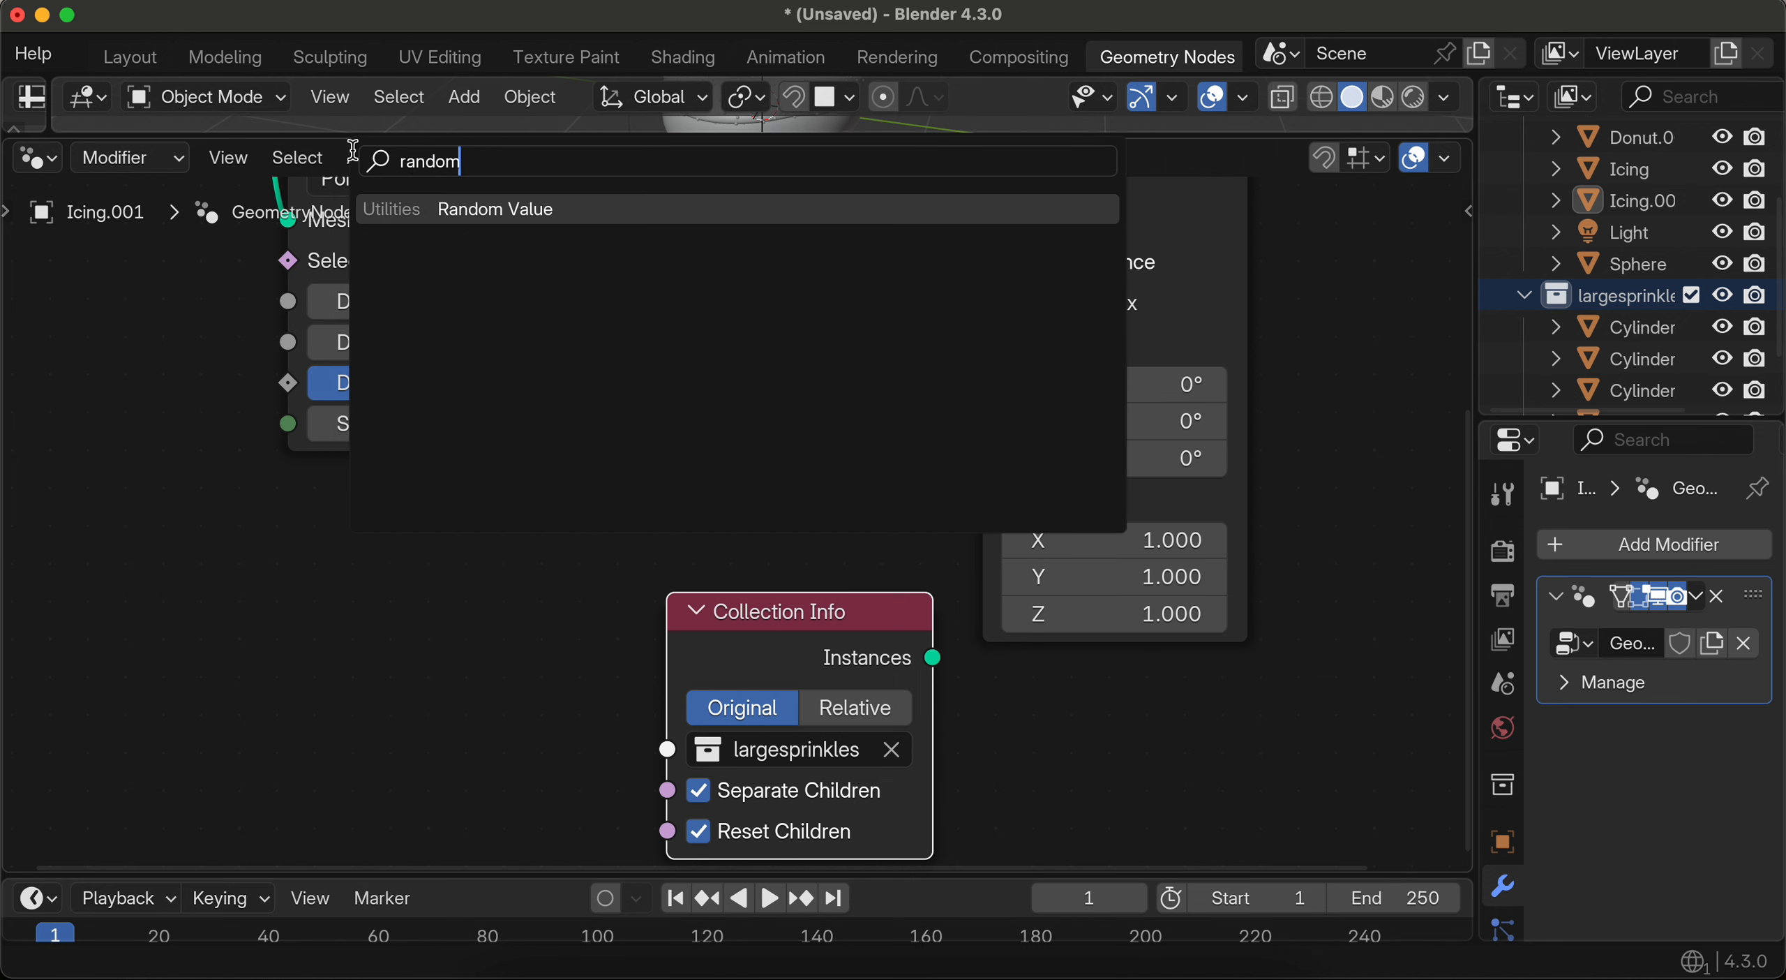
left_click(469, 213)
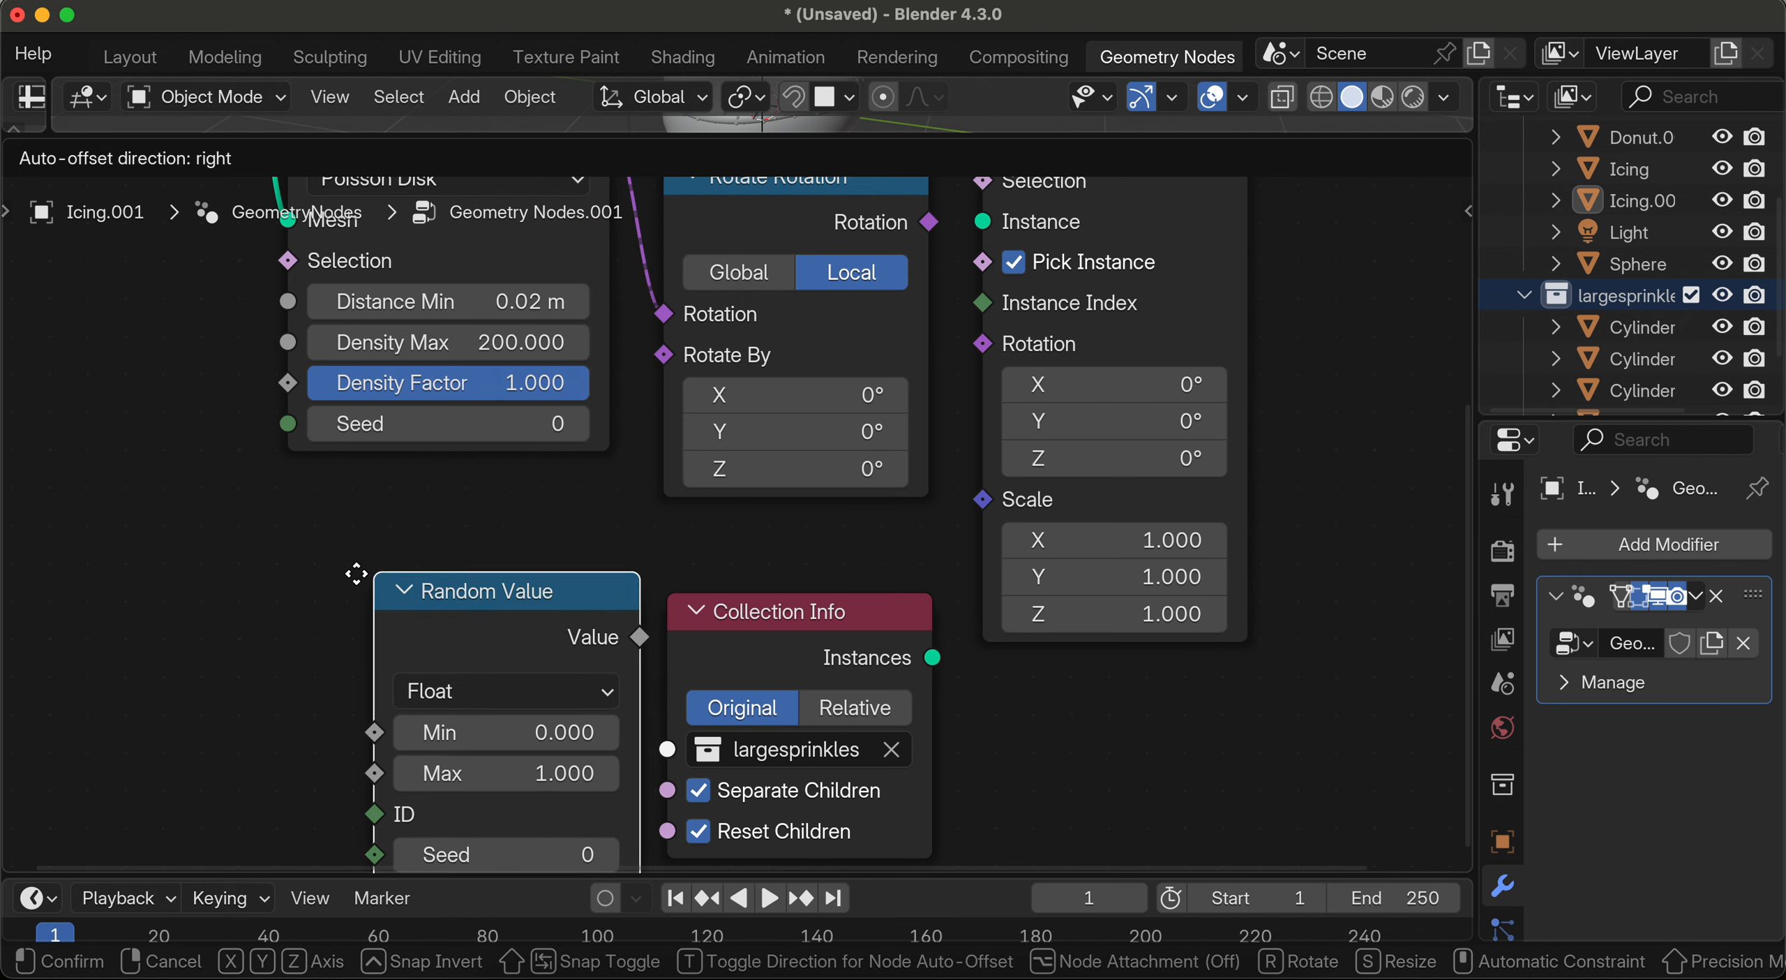
left_click(314, 571)
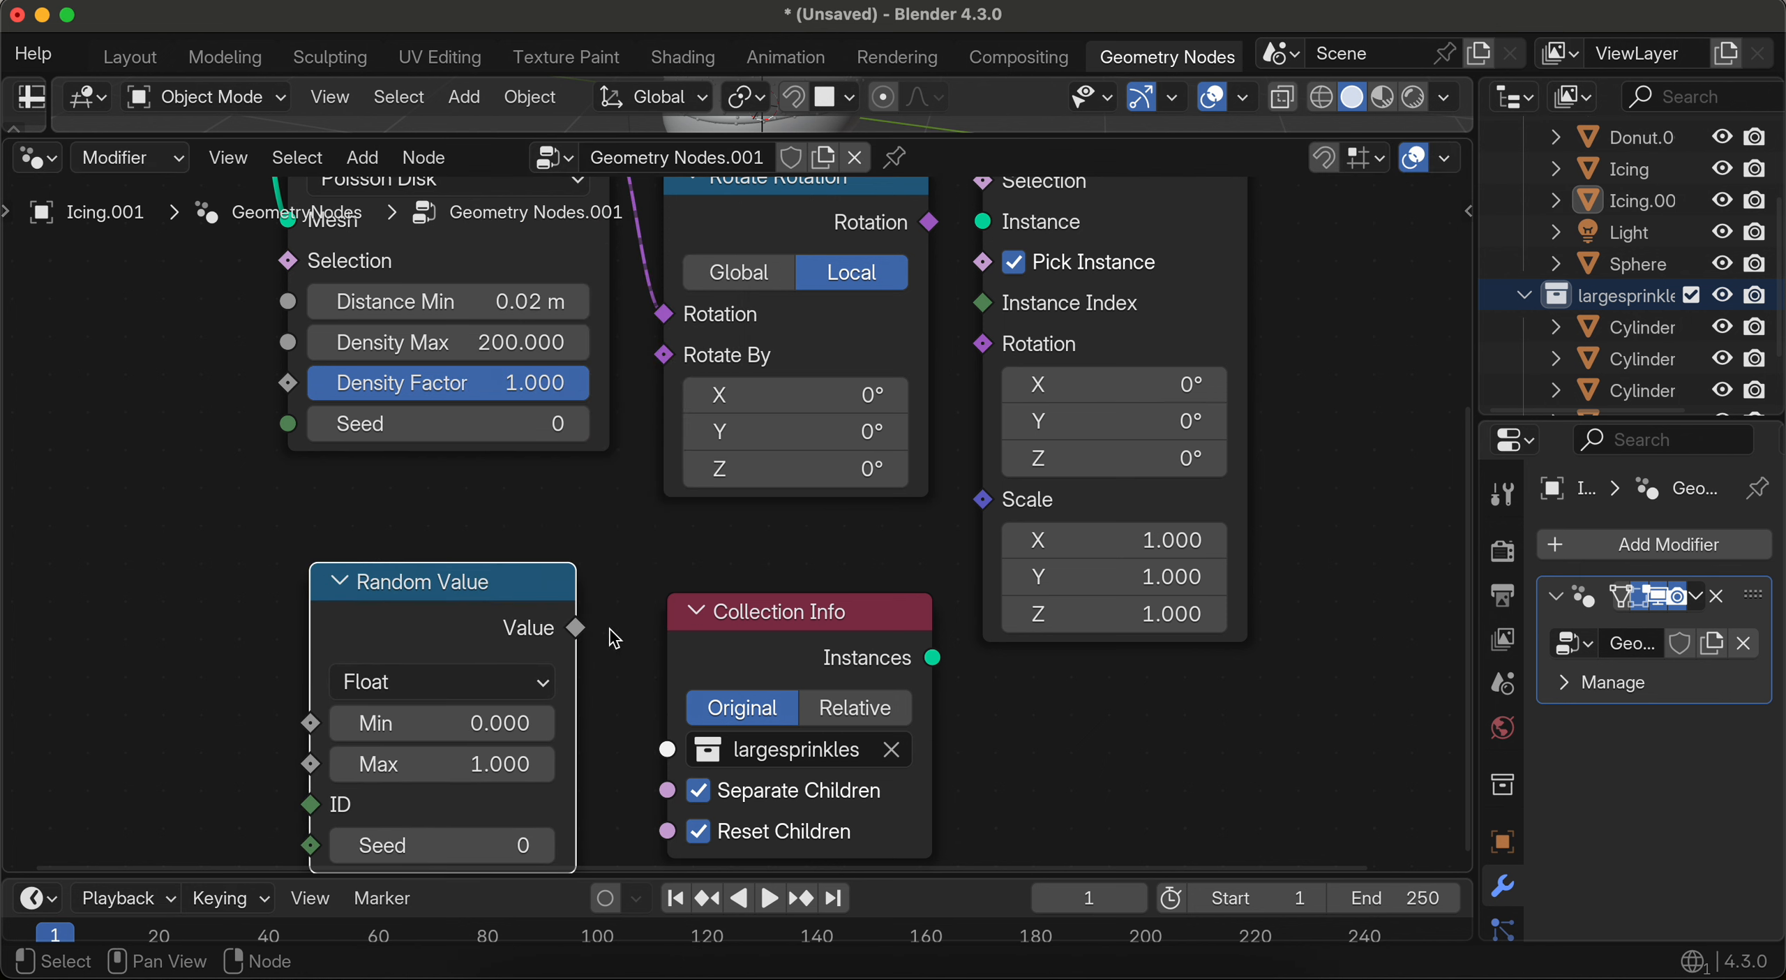
left_click_drag(576, 628, 656, 372)
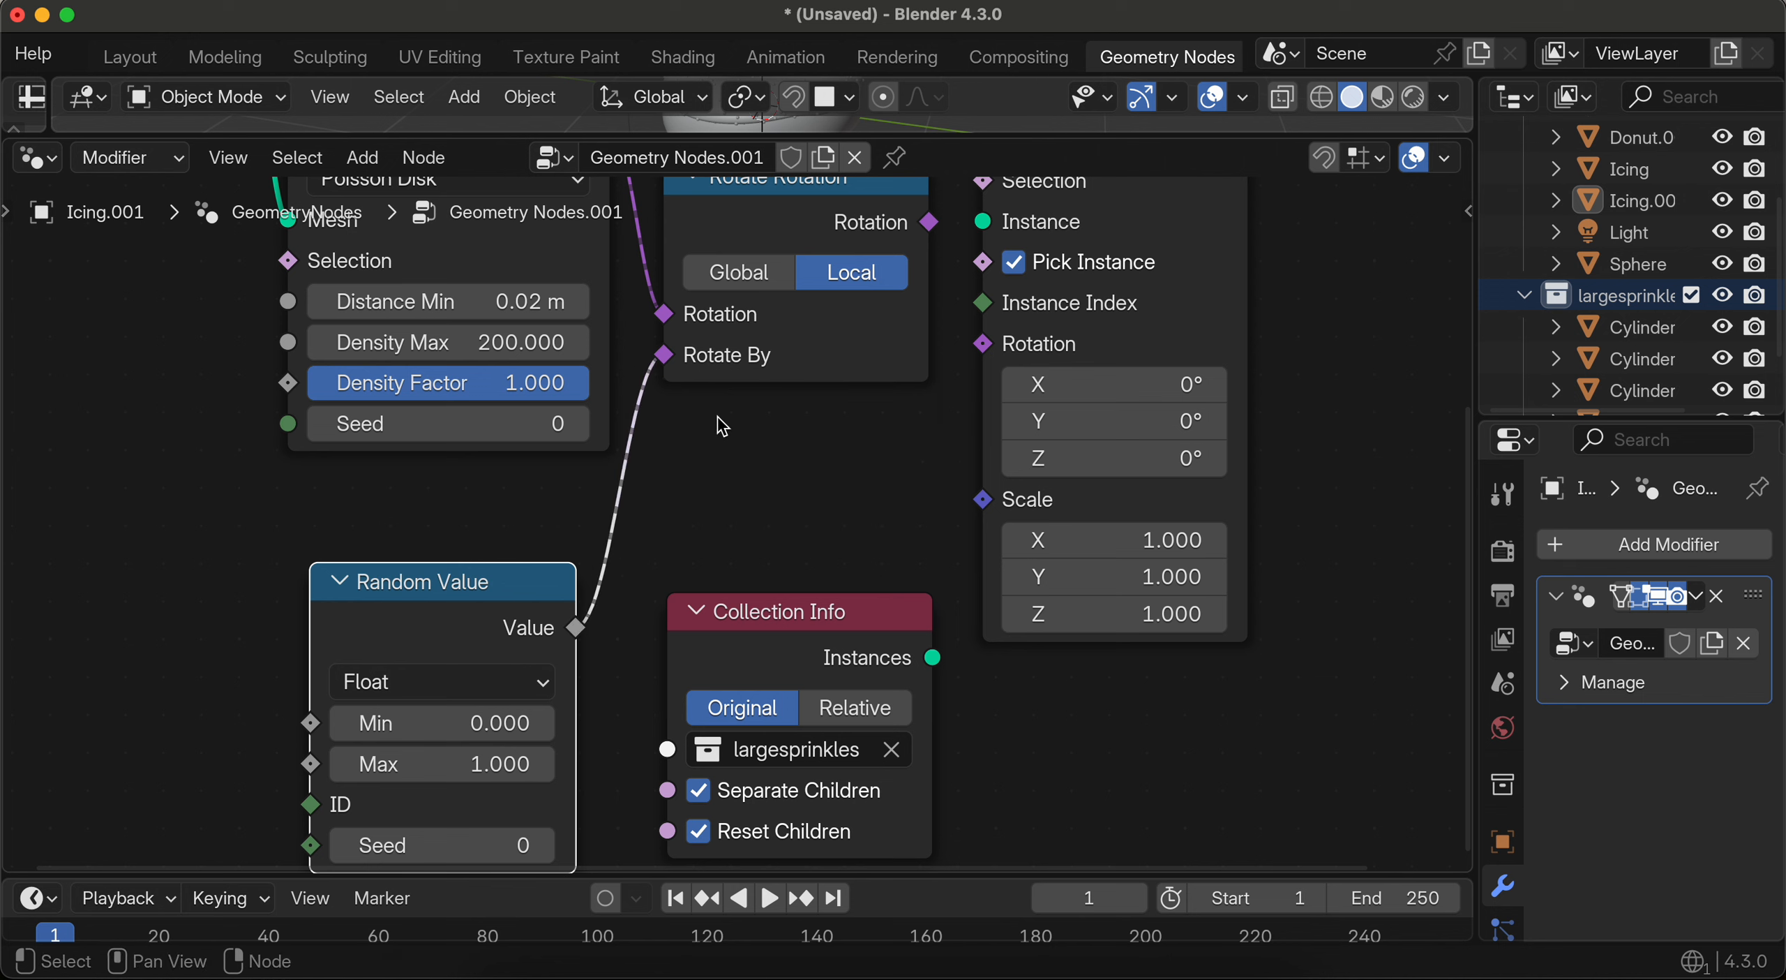
Step: Switch the Random Value node to Vector and set its first Max component to 2.1
left_click(418, 691)
left_click(446, 852)
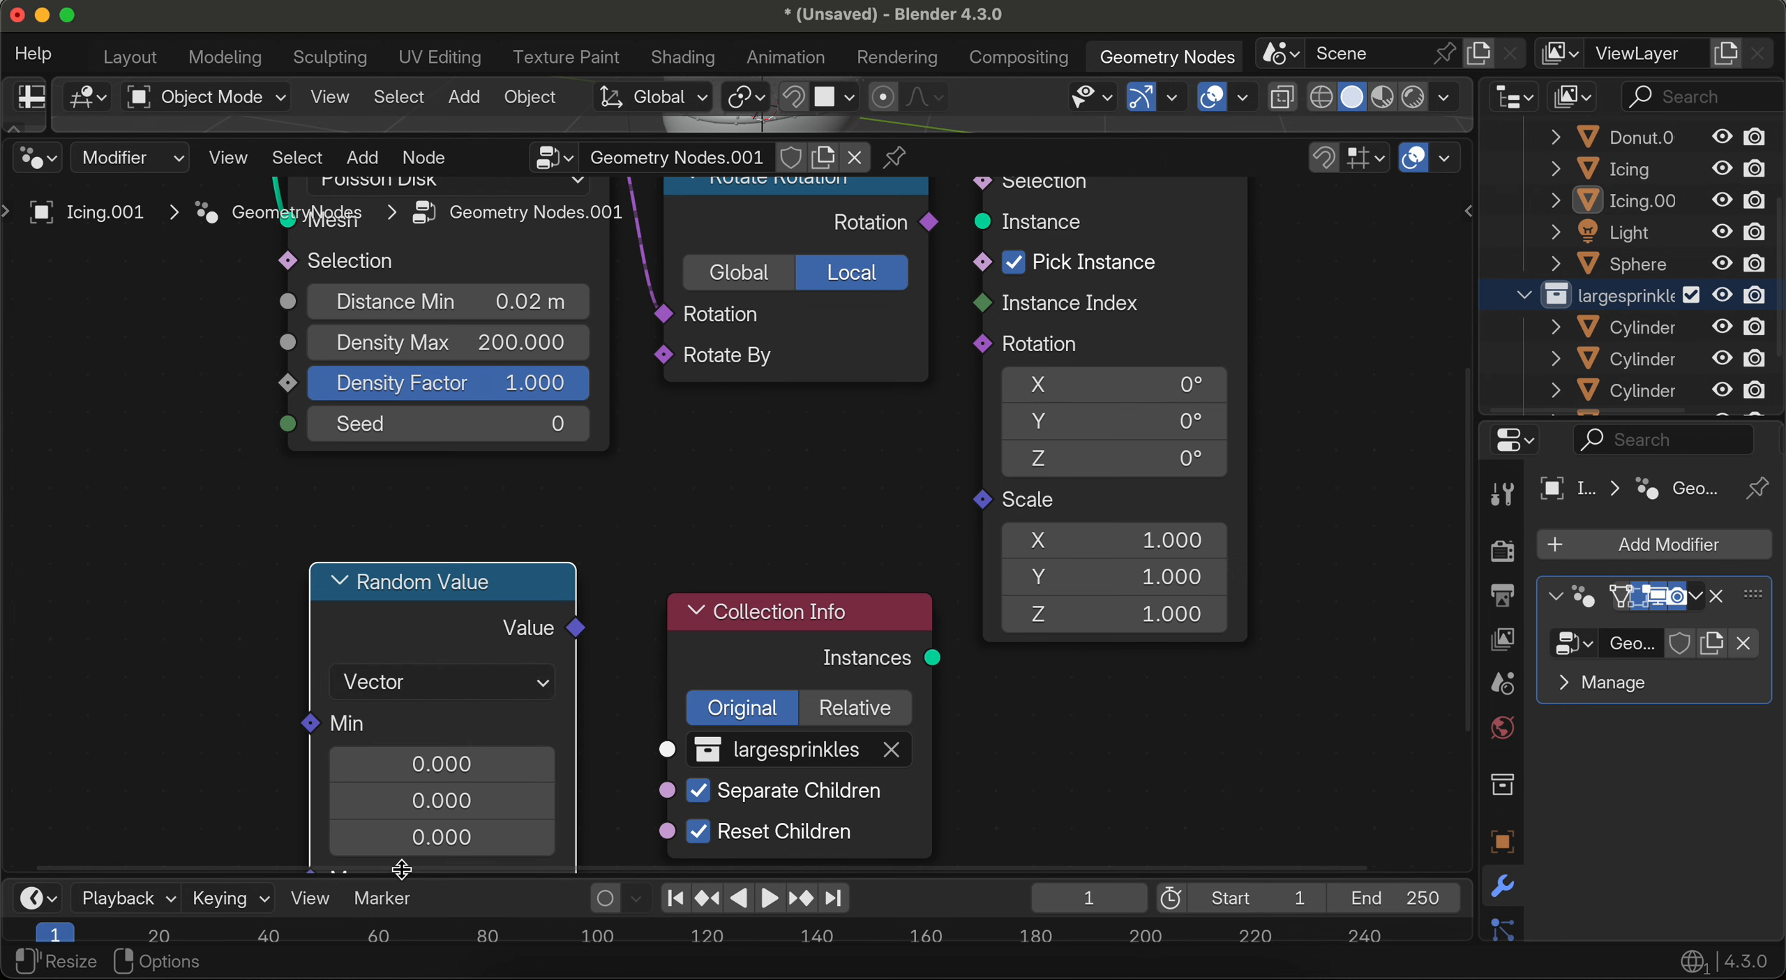
scroll(438, 637, "down", 5)
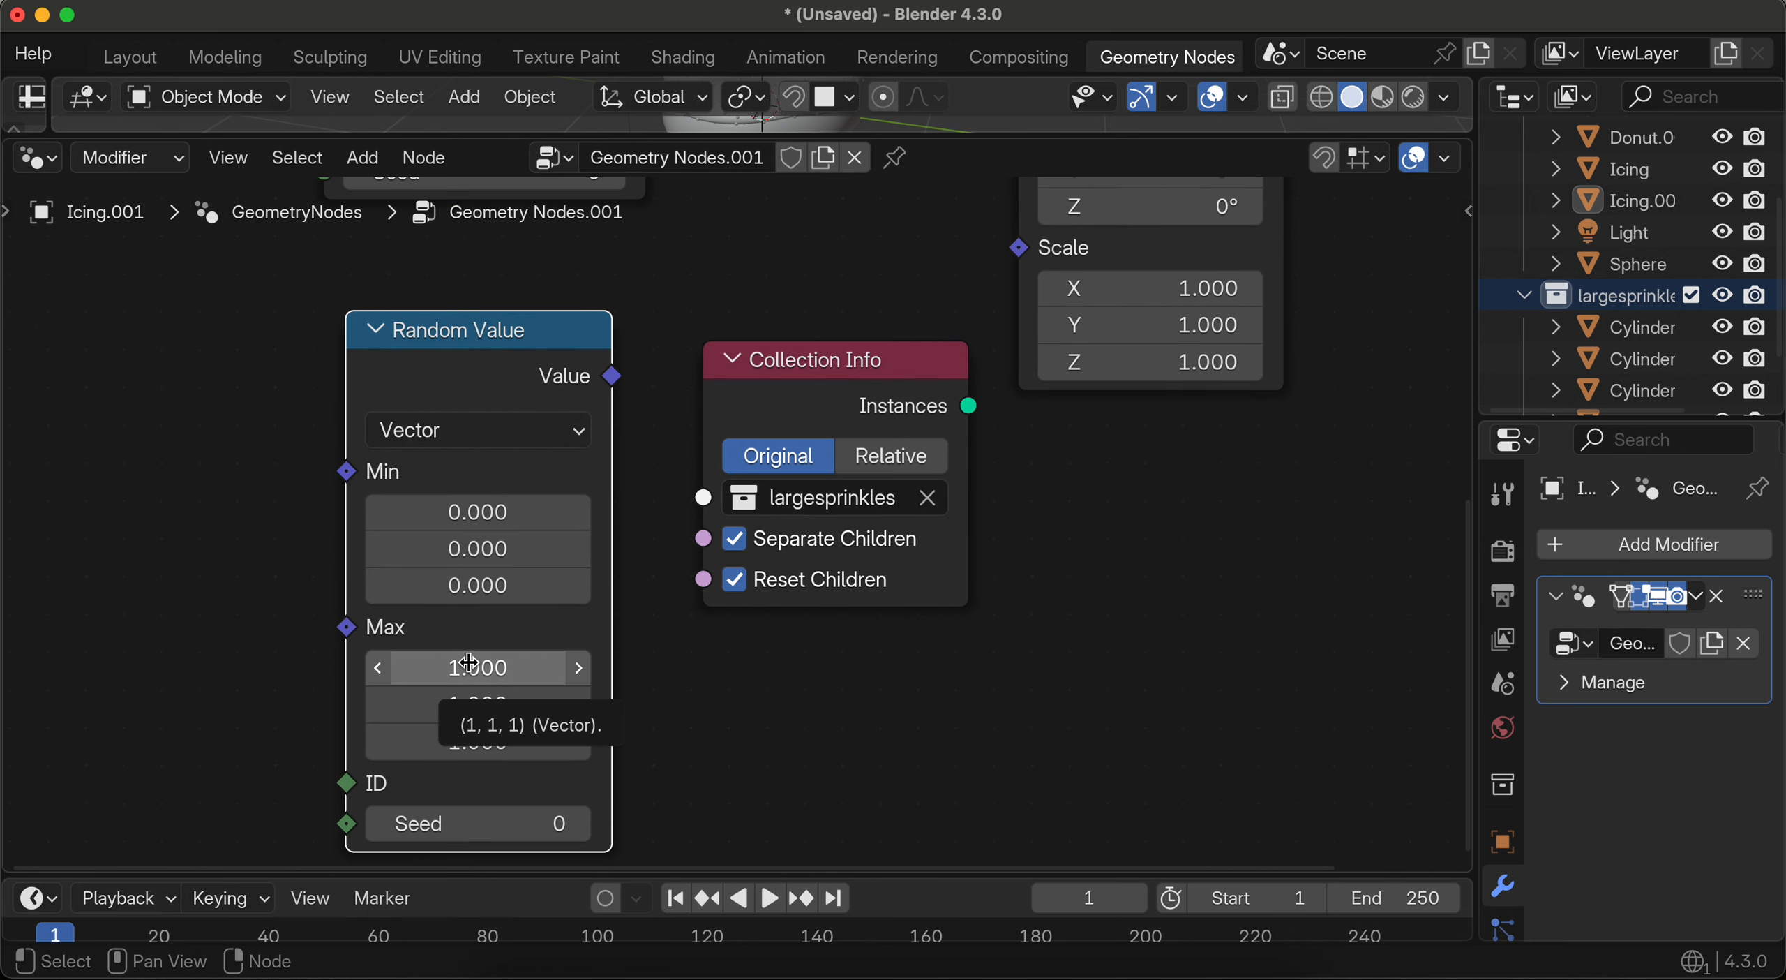
scroll(461, 659, "down", 2)
left_click(500, 645)
type("2.")
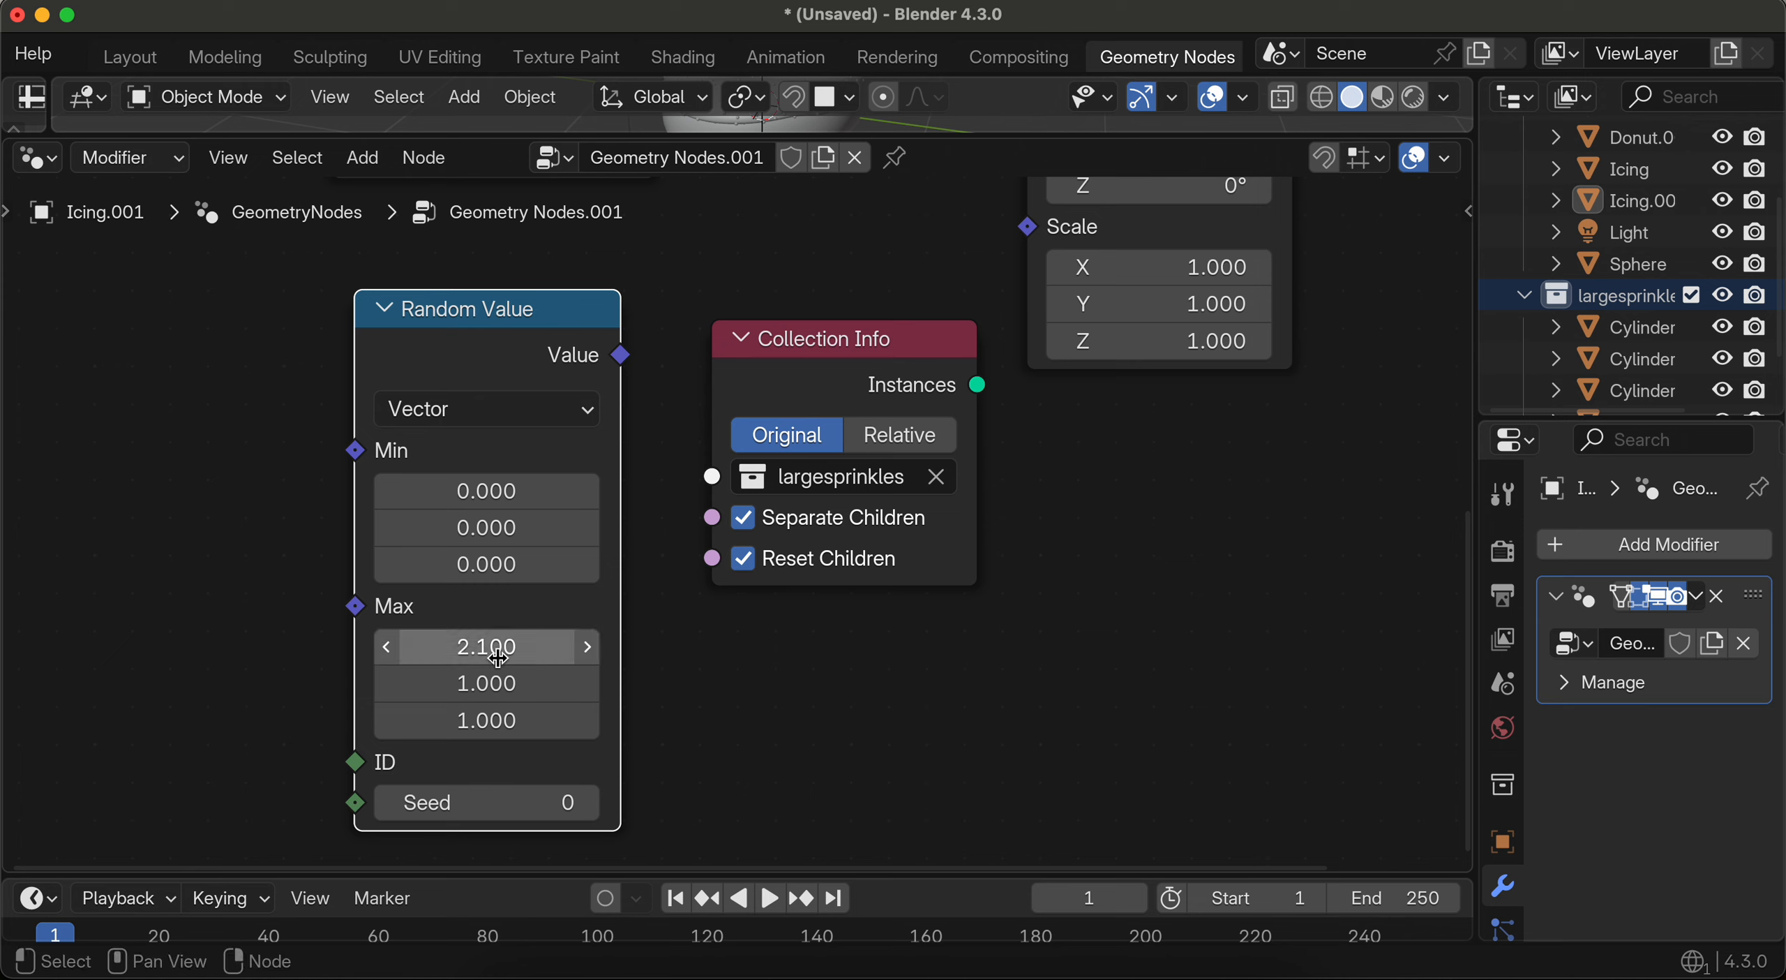
Step: Set the second and third Max components of the Random Value node to tau
left_click(499, 695)
key("BackSpace")
type("tau")
key("ctrl+a")
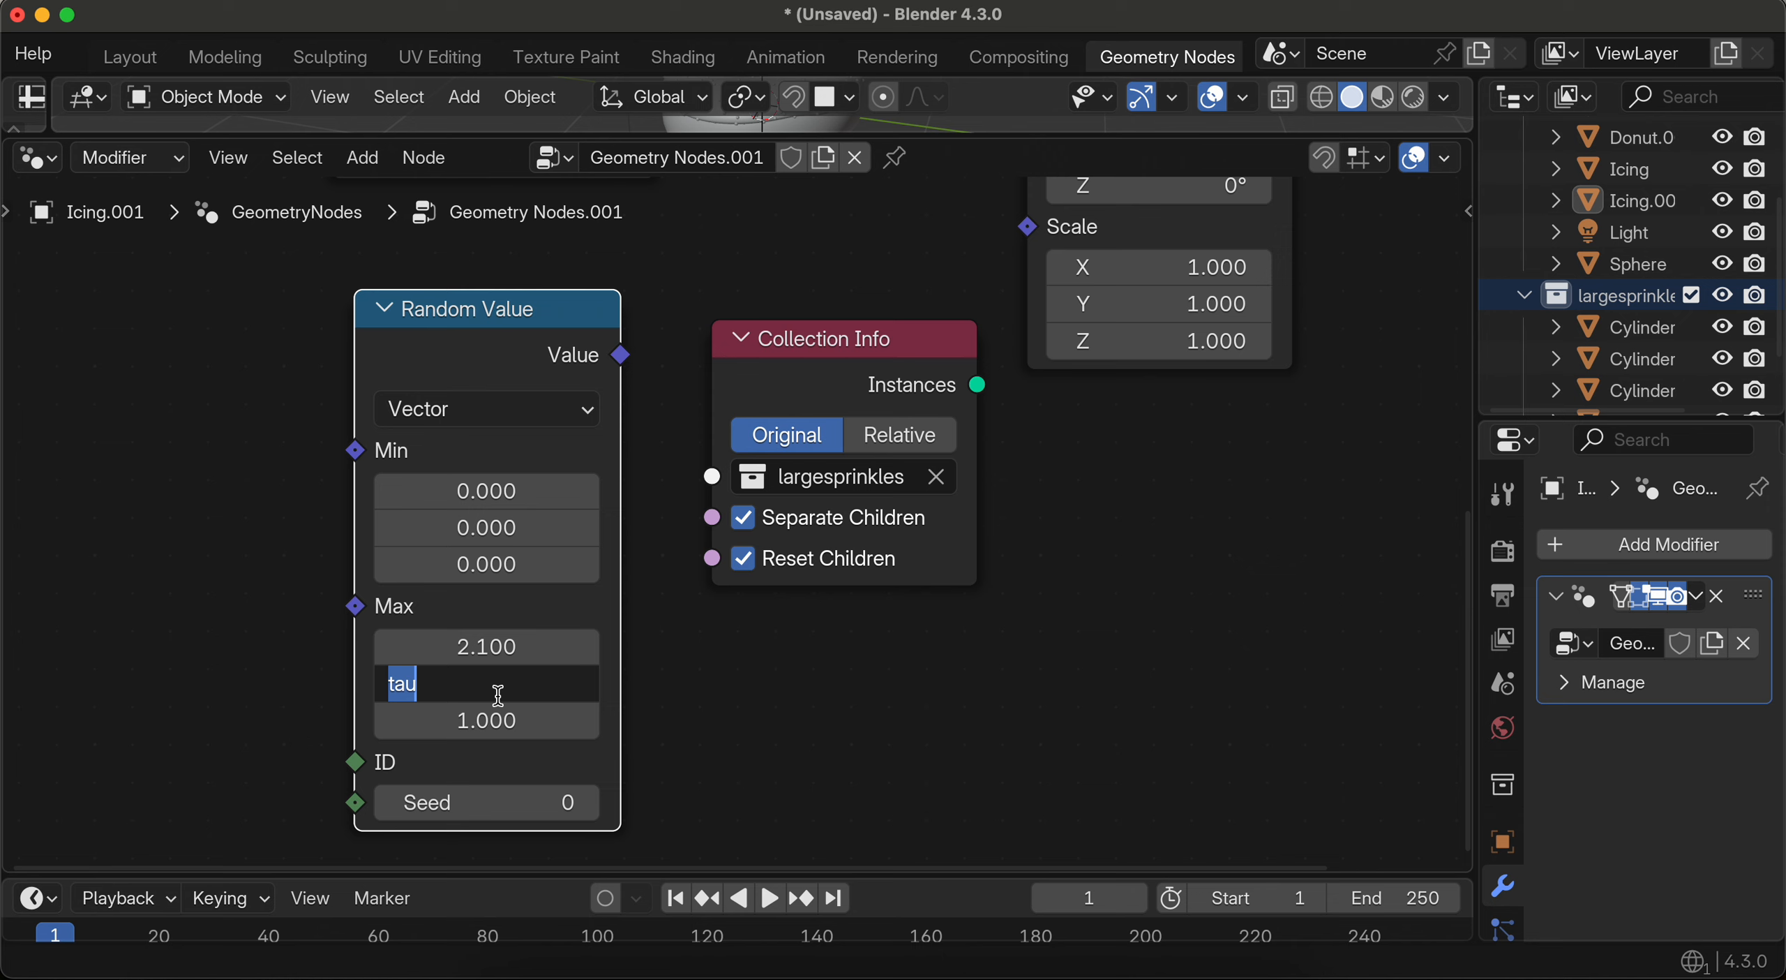
key("Return")
left_click(511, 724)
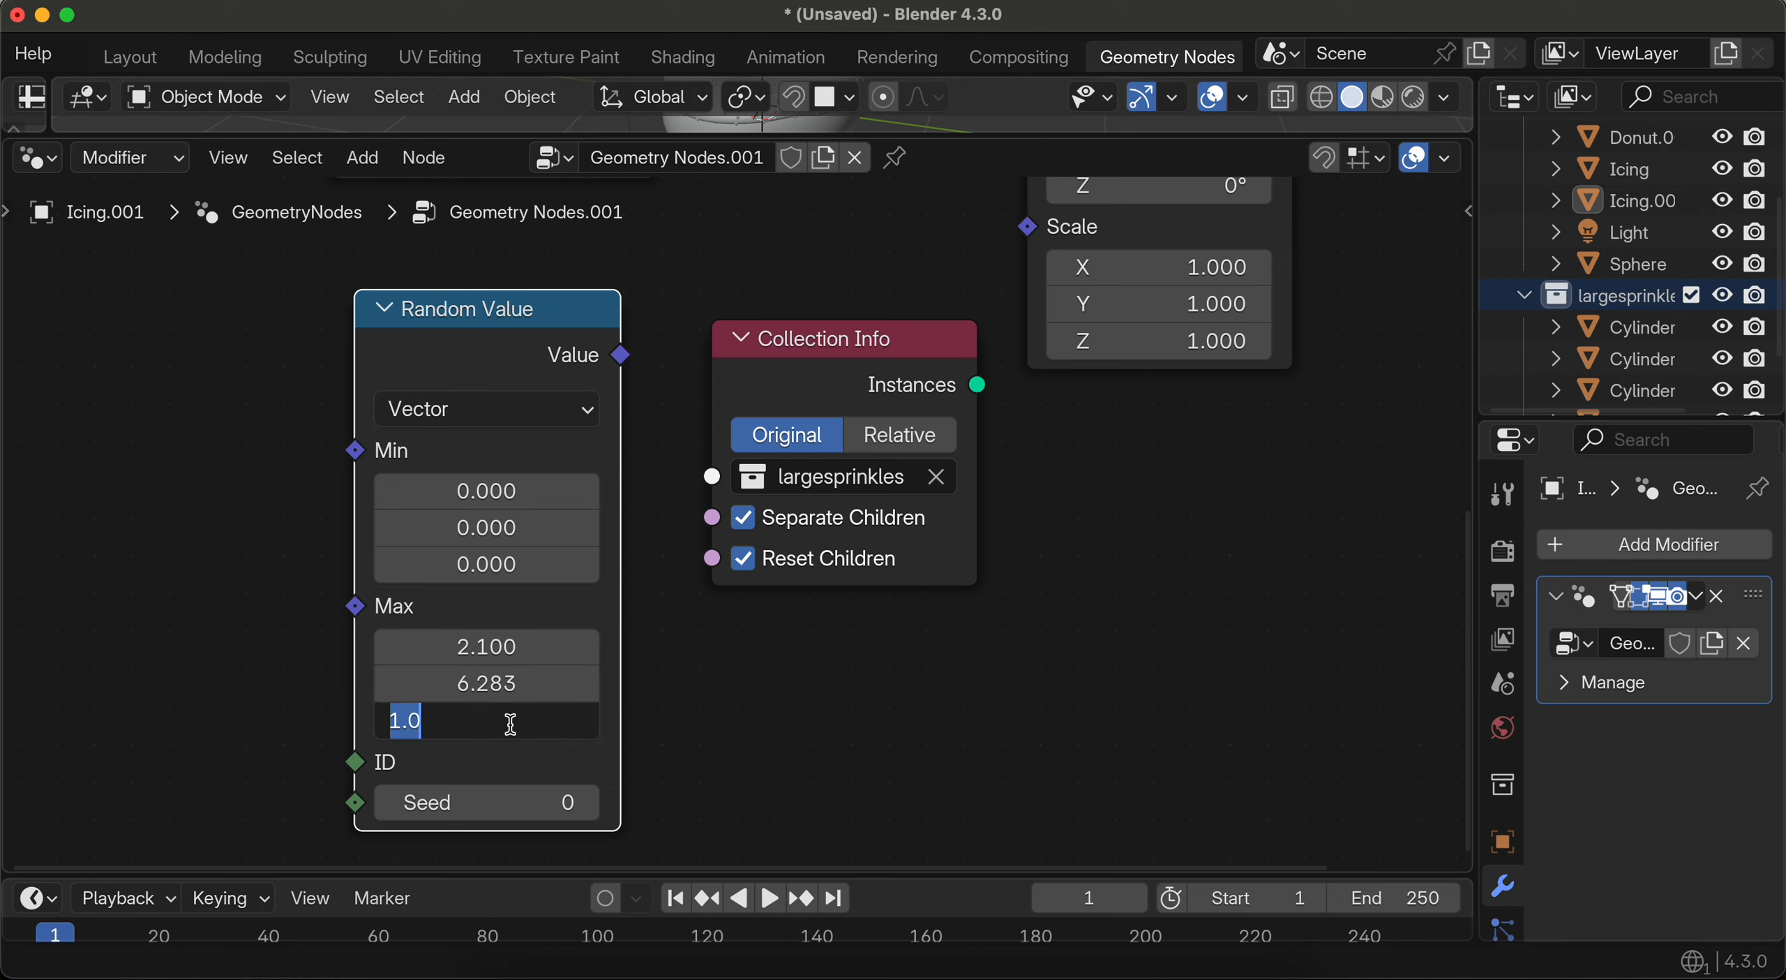
type("tau")
key("Return")
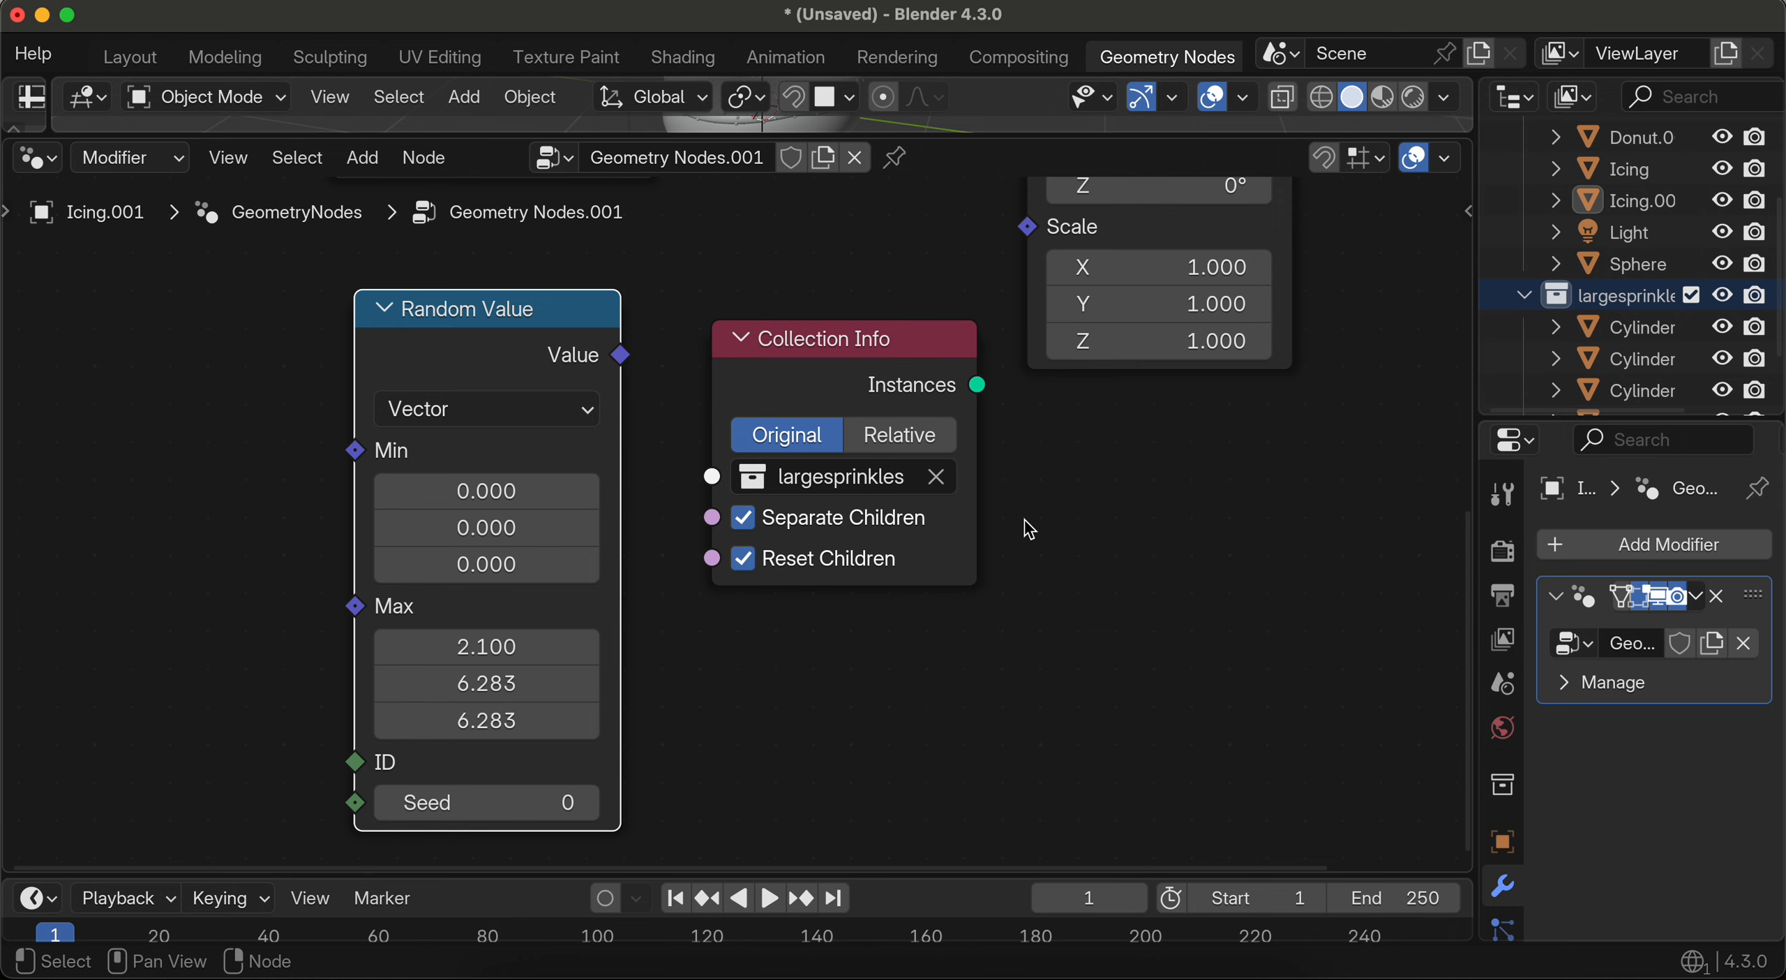
Step: Link the Instances output of Collection Info to the Instance input of Instance on Points and inspect the sprinkles on the donuts
scroll(1030, 530, "up", 10)
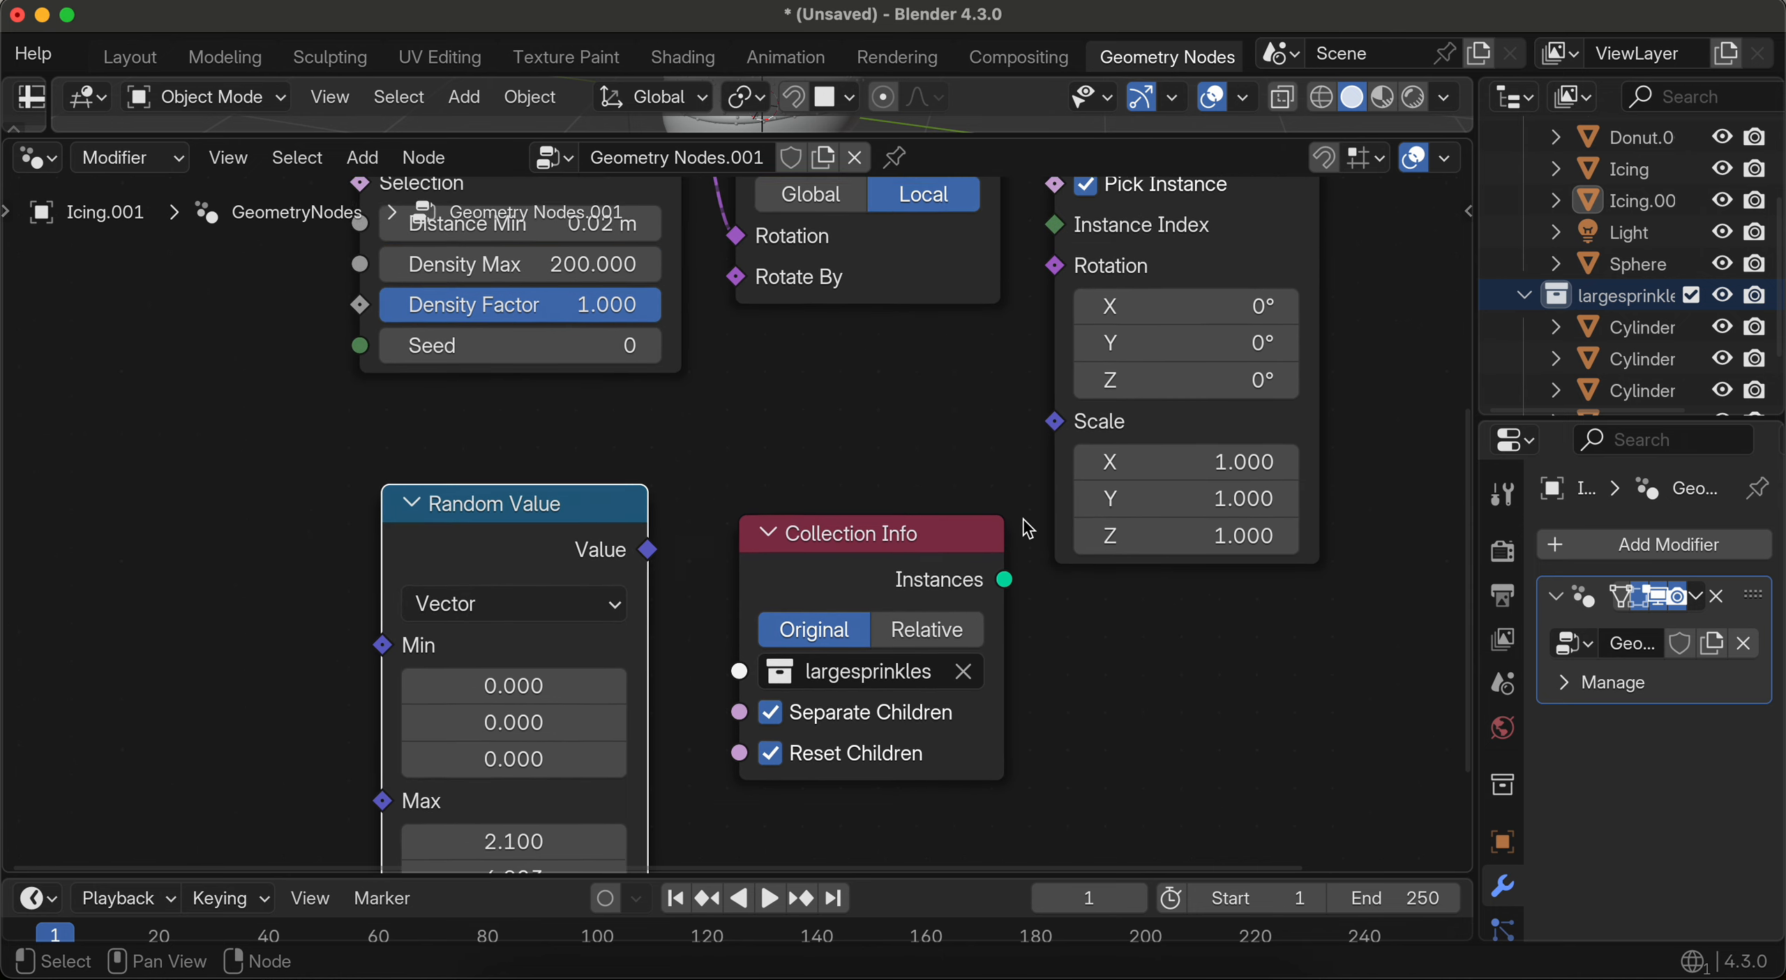
scroll(1030, 530, "down", 1)
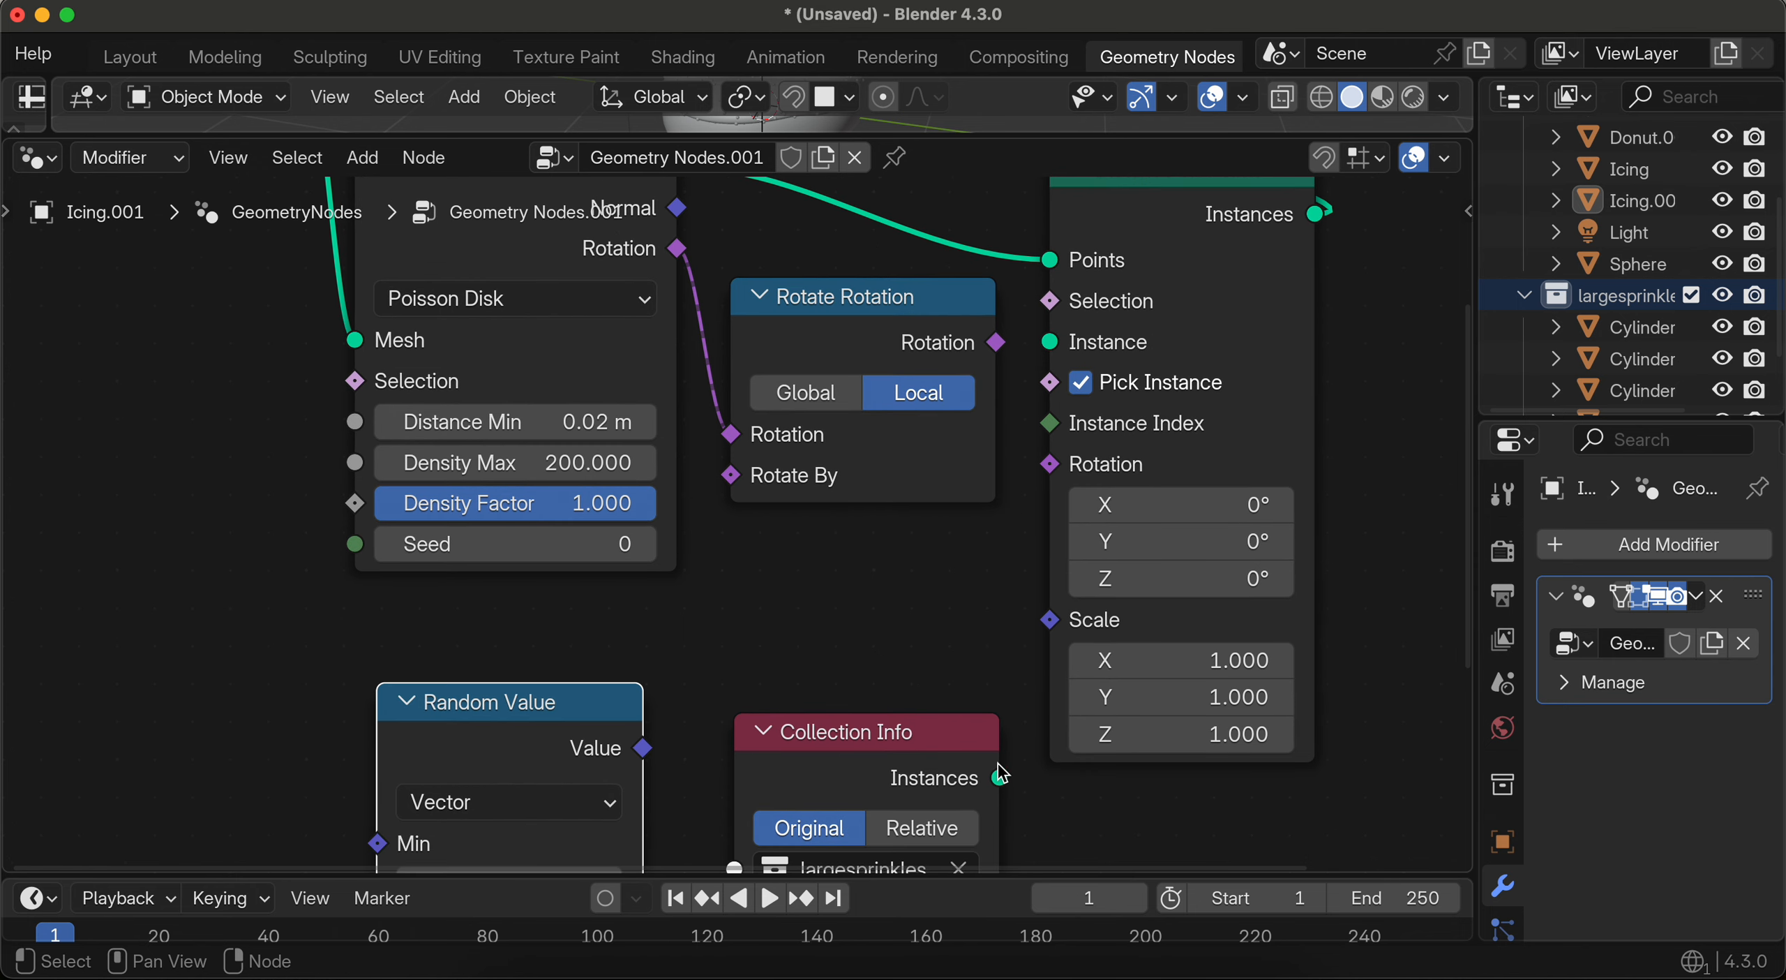
left_click_drag(1001, 778, 1040, 358)
mouse_move(1233, 446)
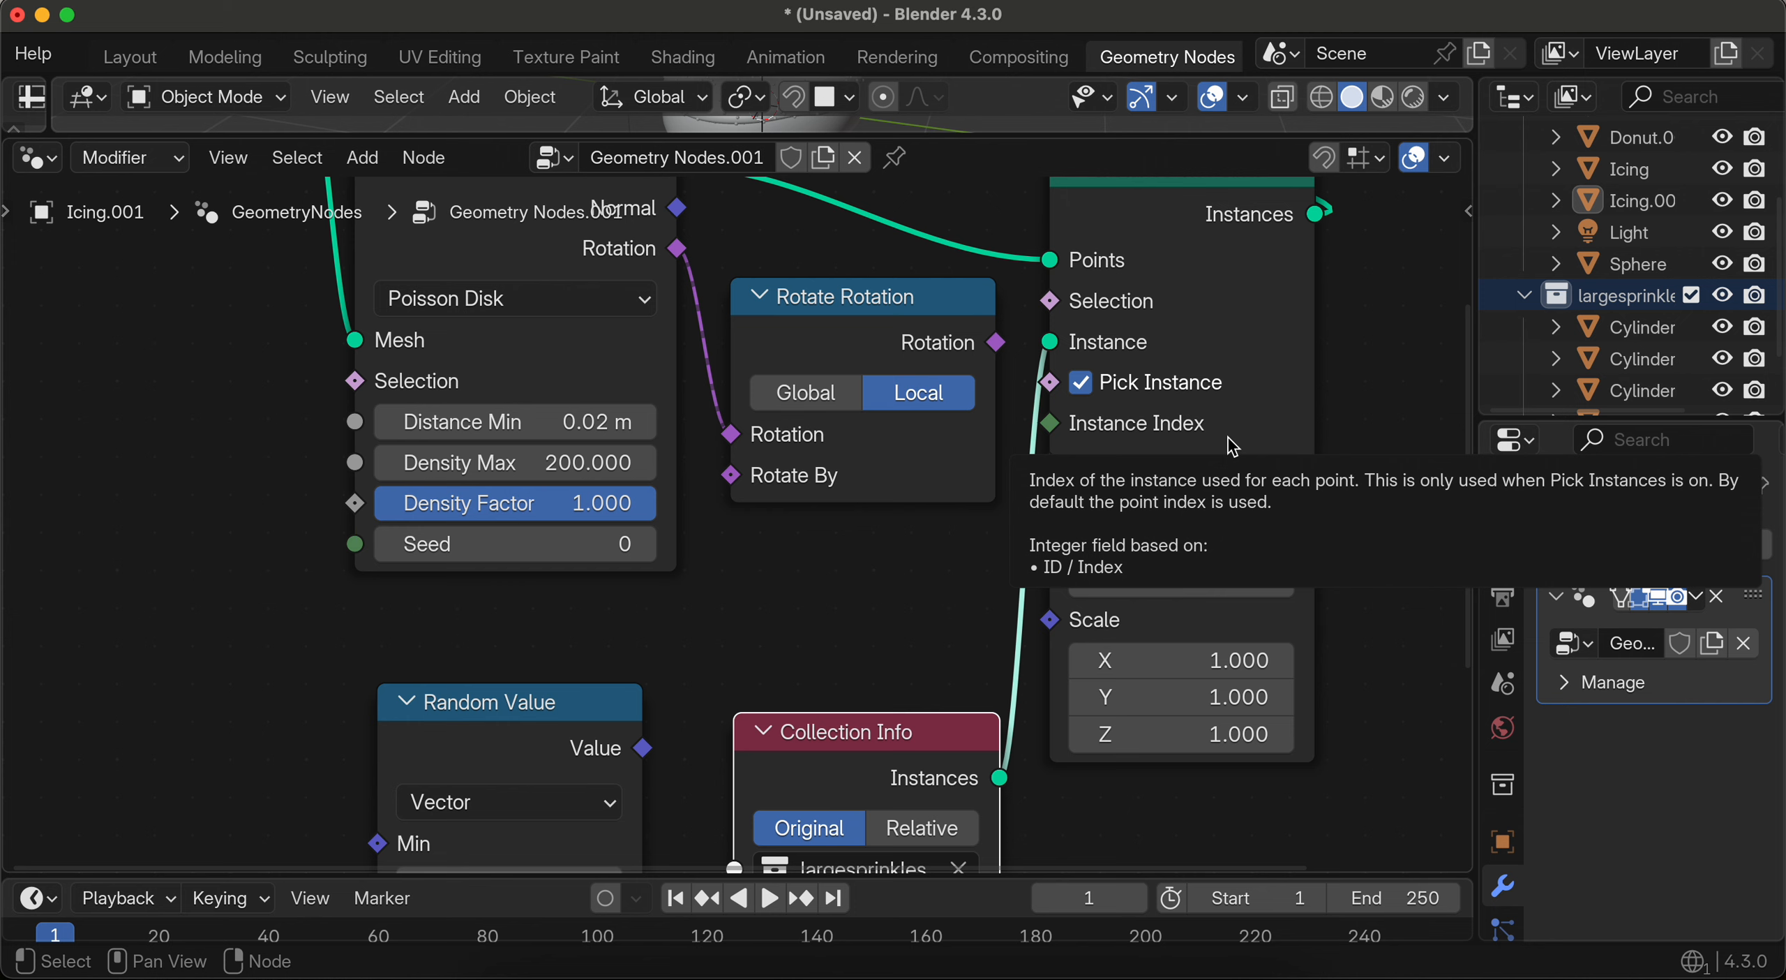
left_click_drag(981, 134, 969, 454)
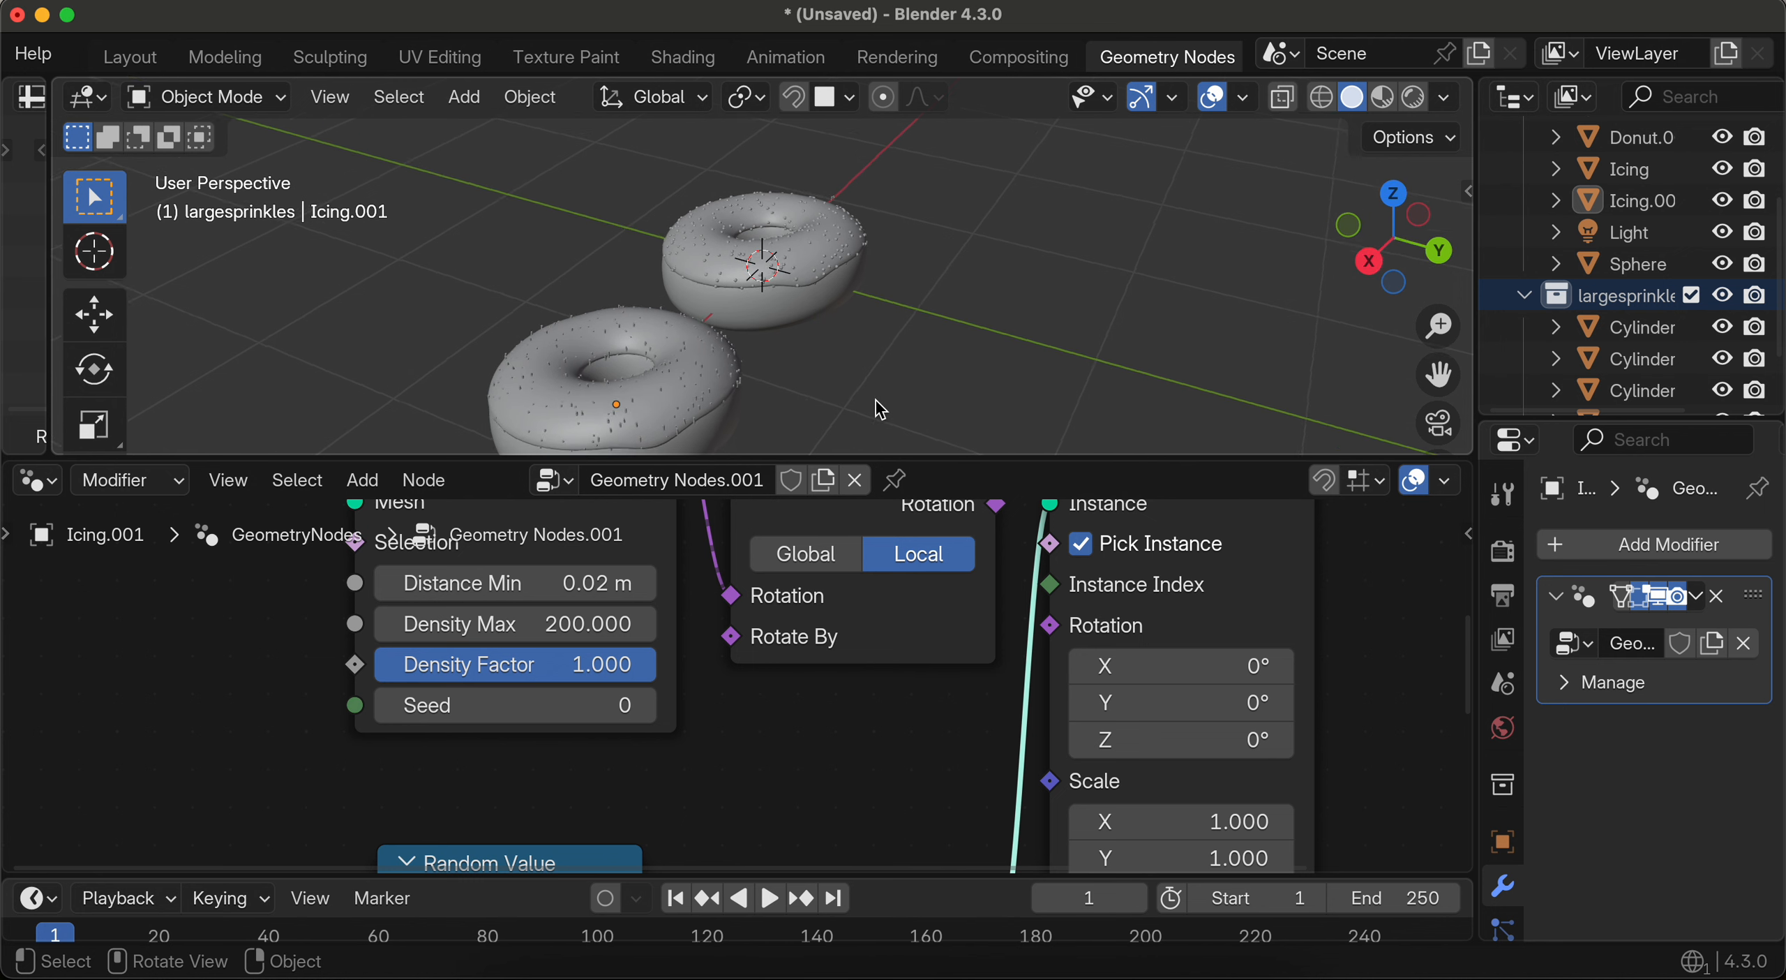
scroll(702, 396, "up", 8)
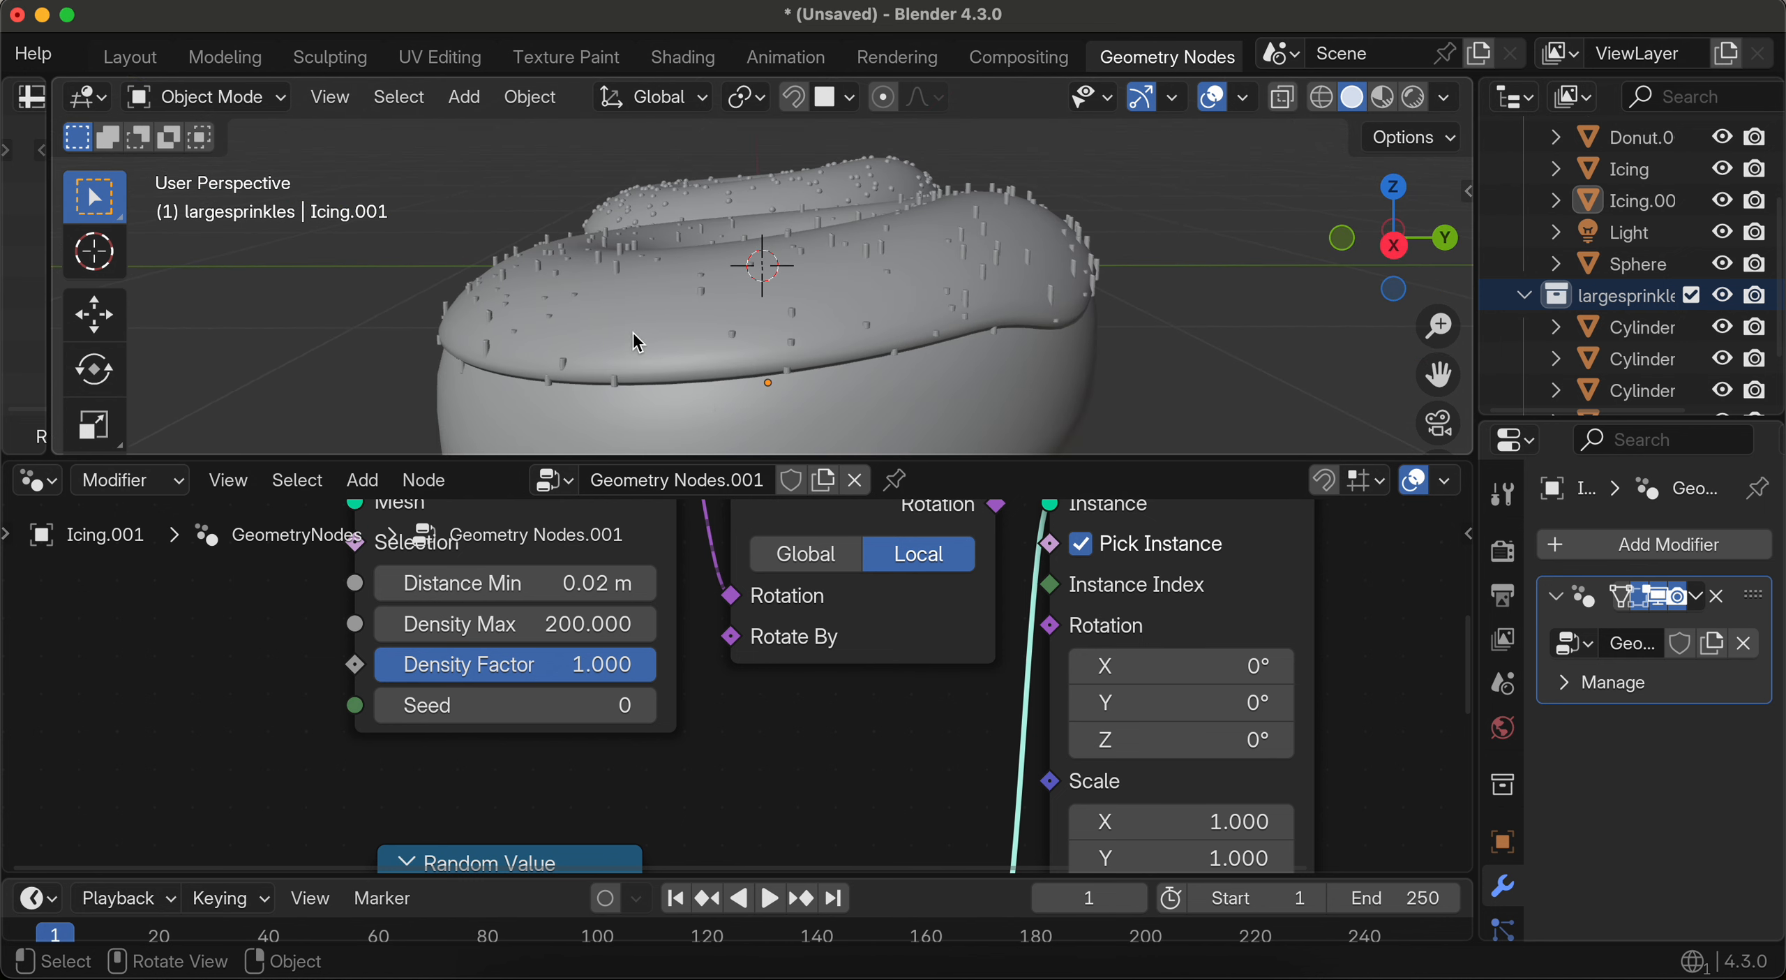
Step: Link the Value output of the vector Random Value node to the Rotate By input of Rotate Rotation
left_click_drag(713, 454, 713, 164)
scroll(824, 513, "up", 6)
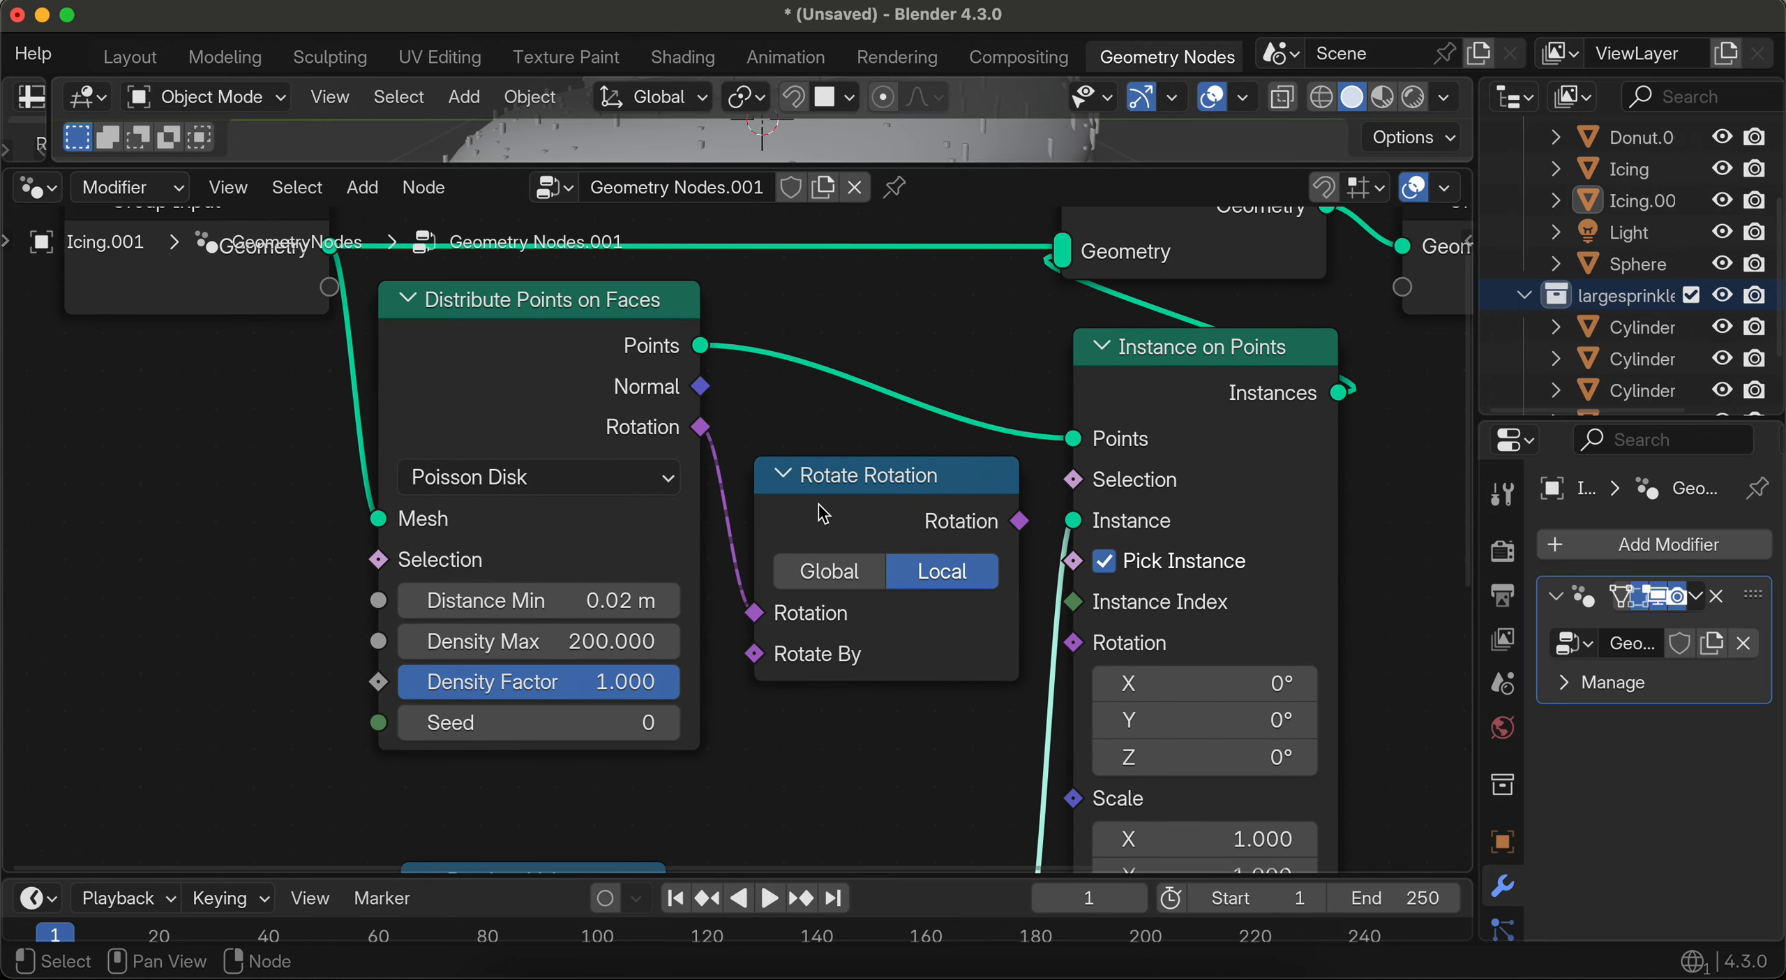
scroll(823, 513, "down", 10)
scroll(822, 510, "up", 3)
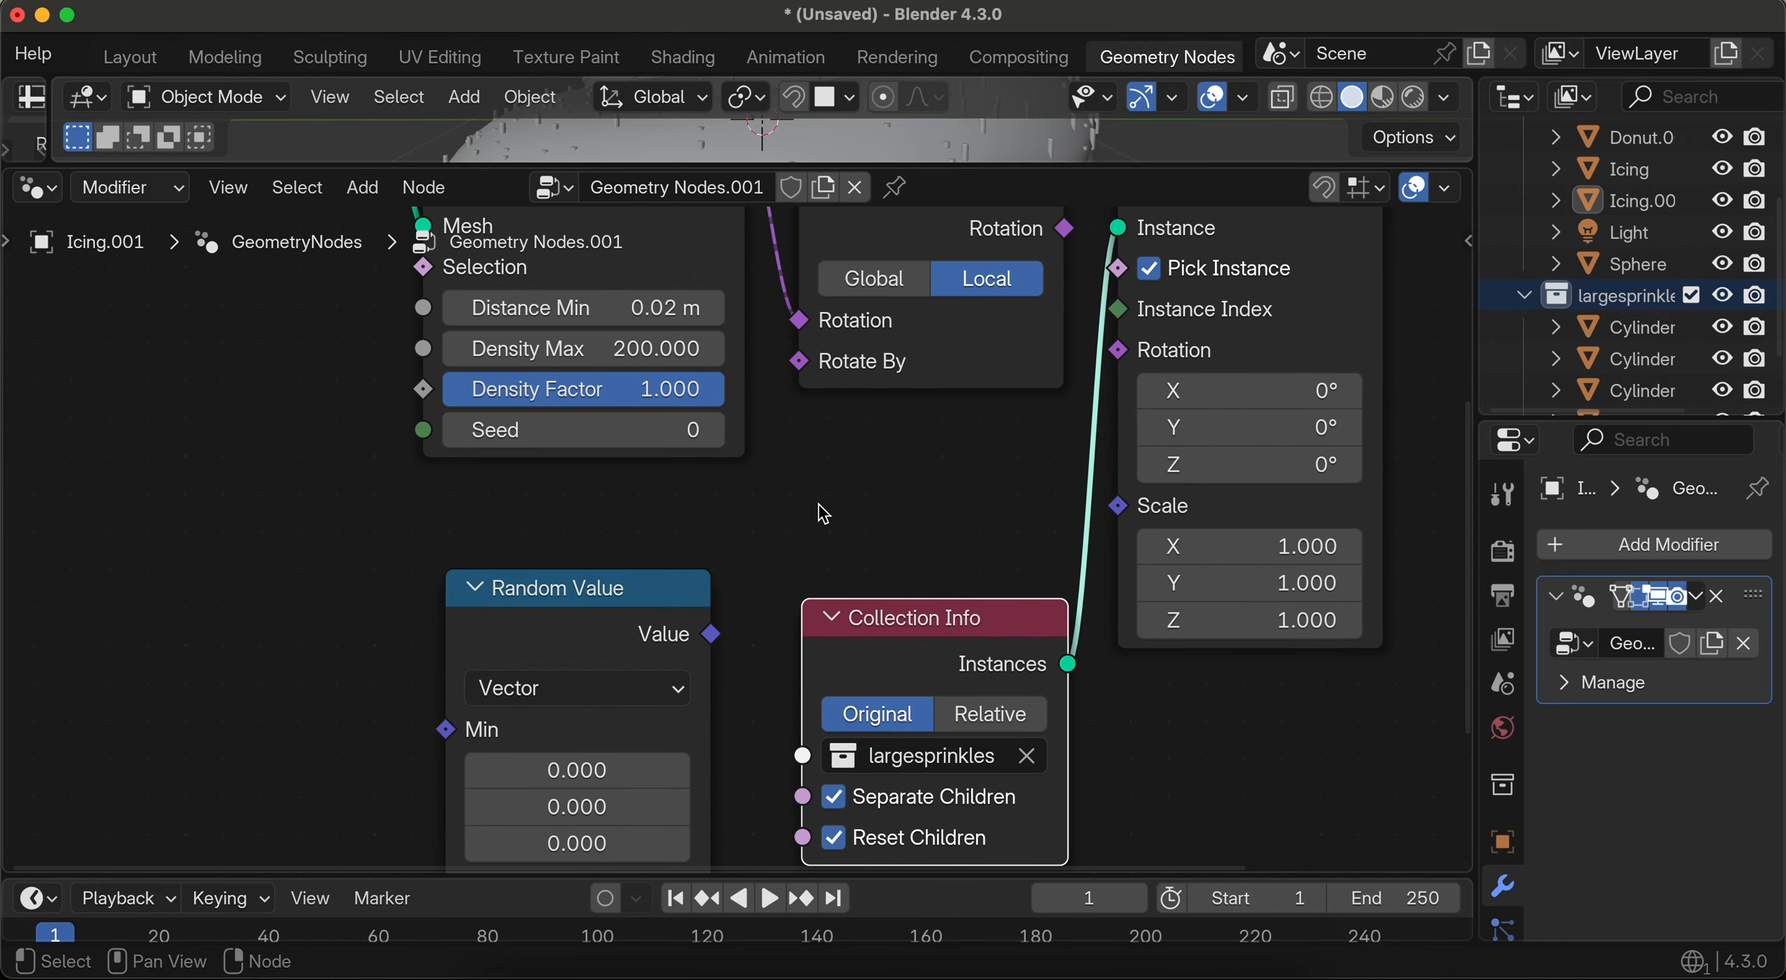
left_click_drag(713, 635, 799, 362)
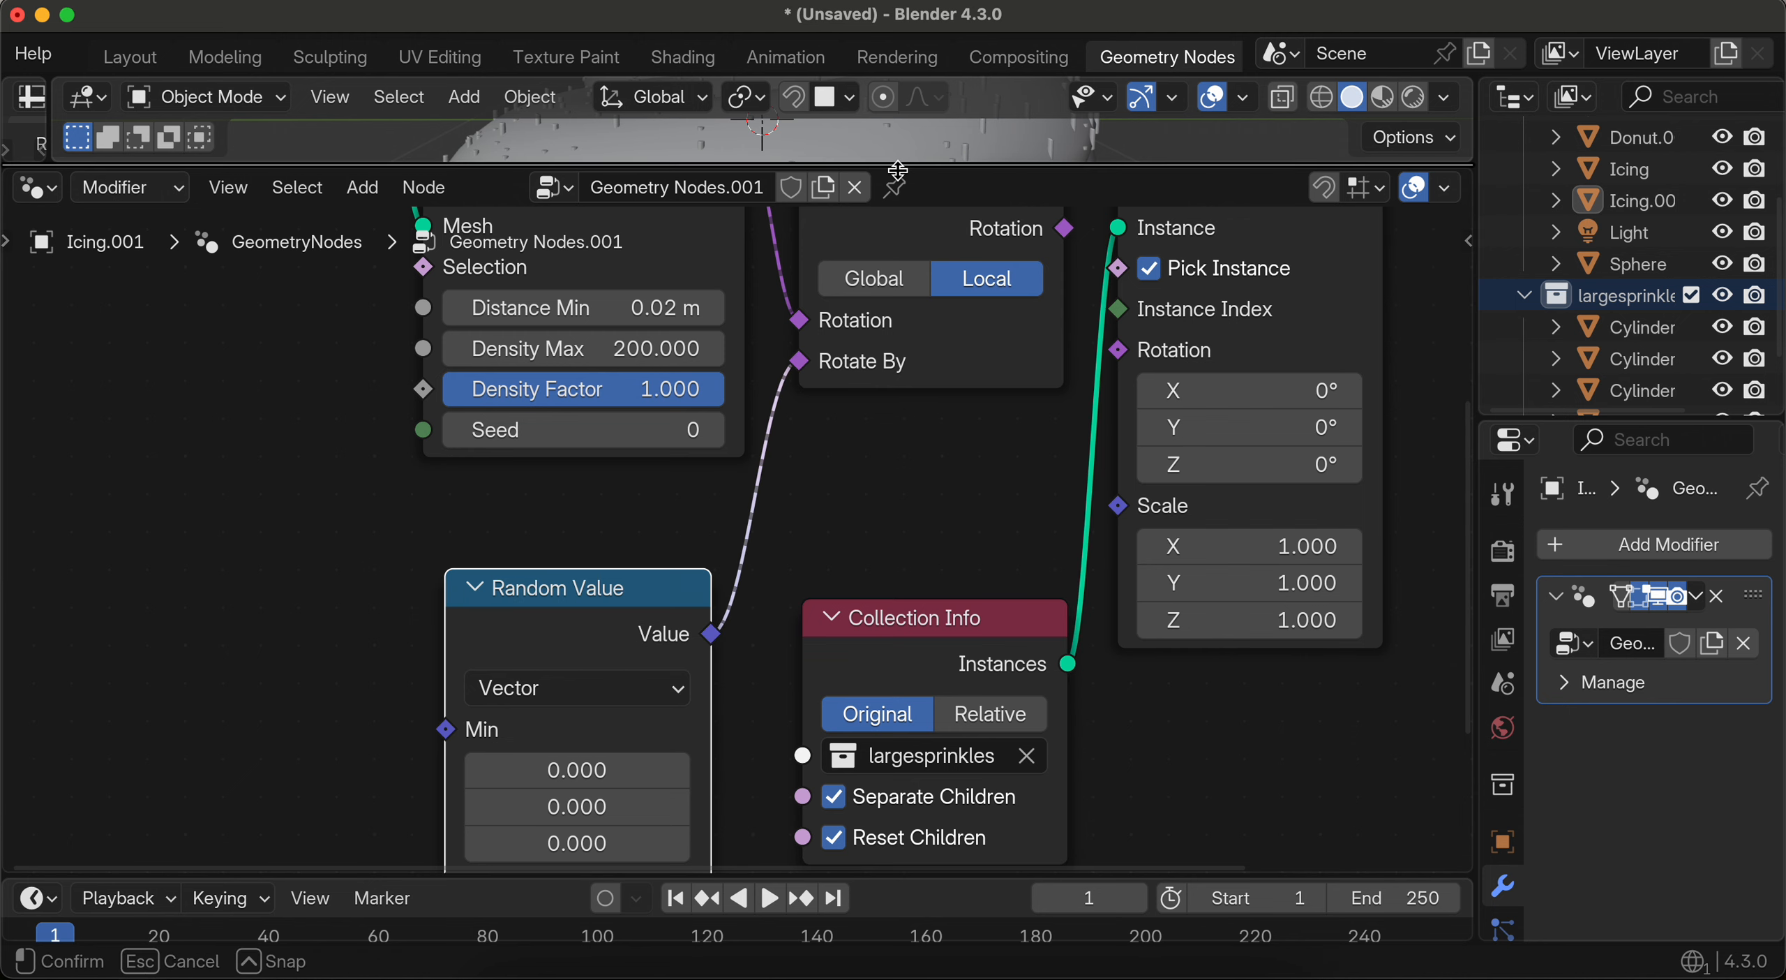
Step: Enlarge the 3D view to check the sprinkles and link the Rotation output of Rotate Rotation to the Rotation input of Instance on Points
left_click_drag(865, 164, 865, 457)
scroll(876, 296, "down", 2)
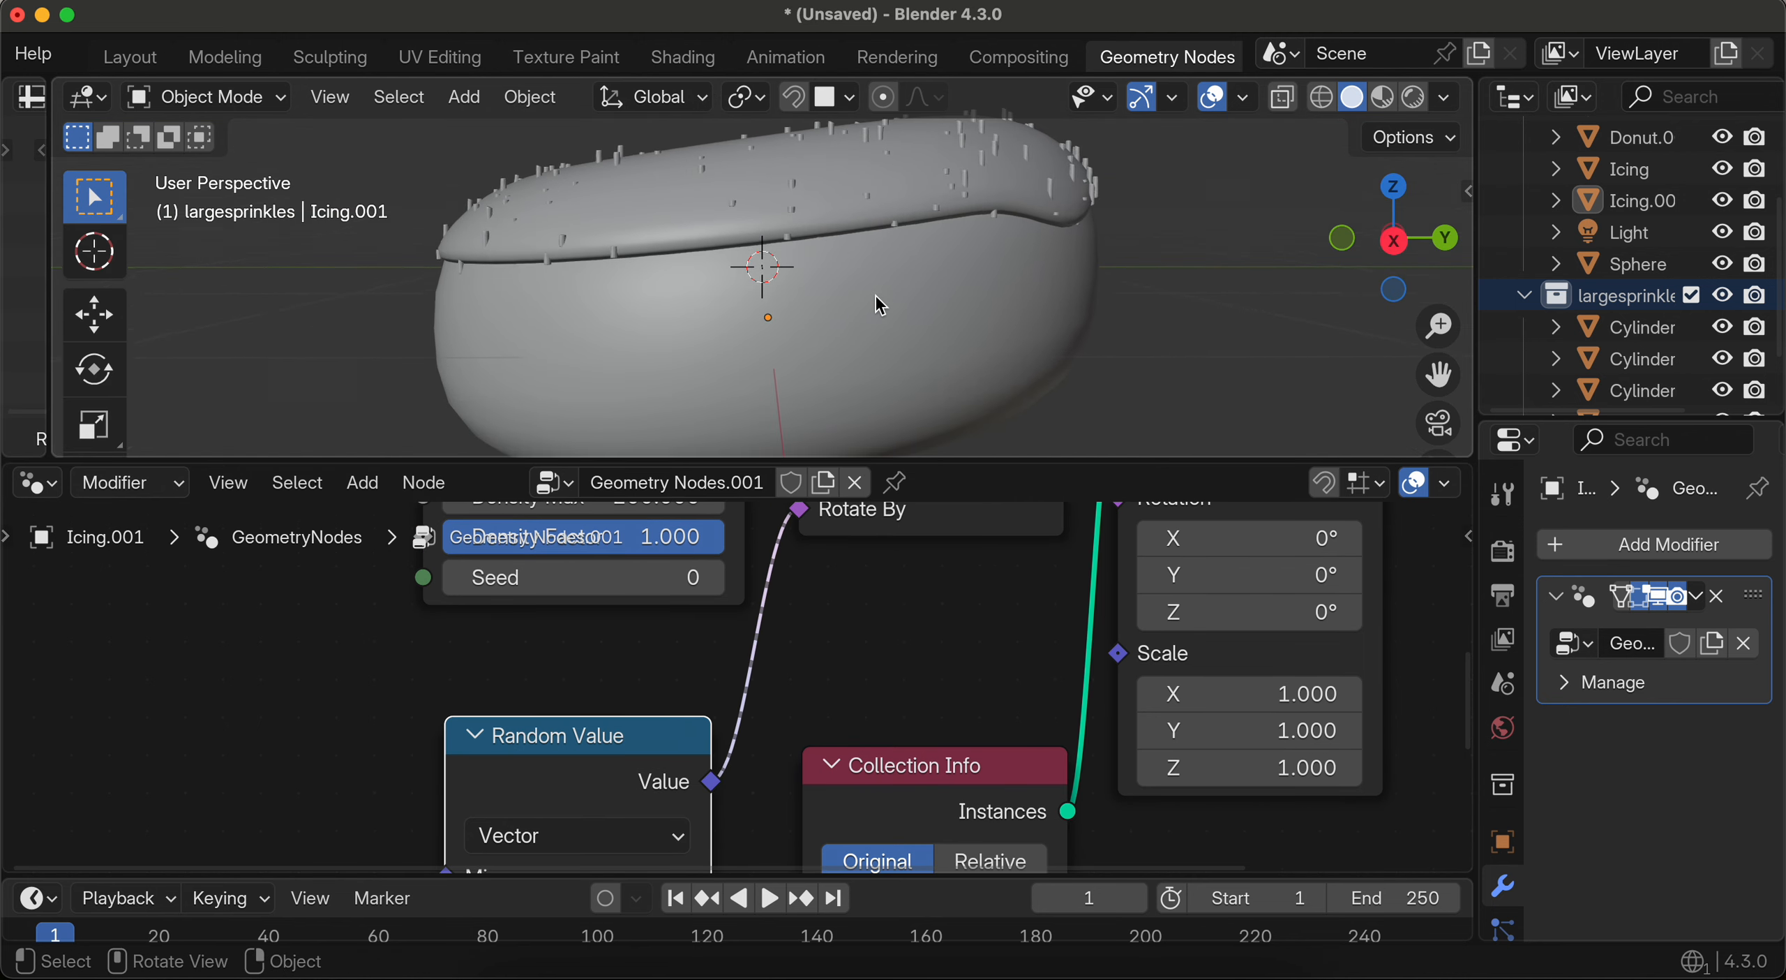
scroll(875, 295, "up", 4)
scroll(876, 296, "down", 2)
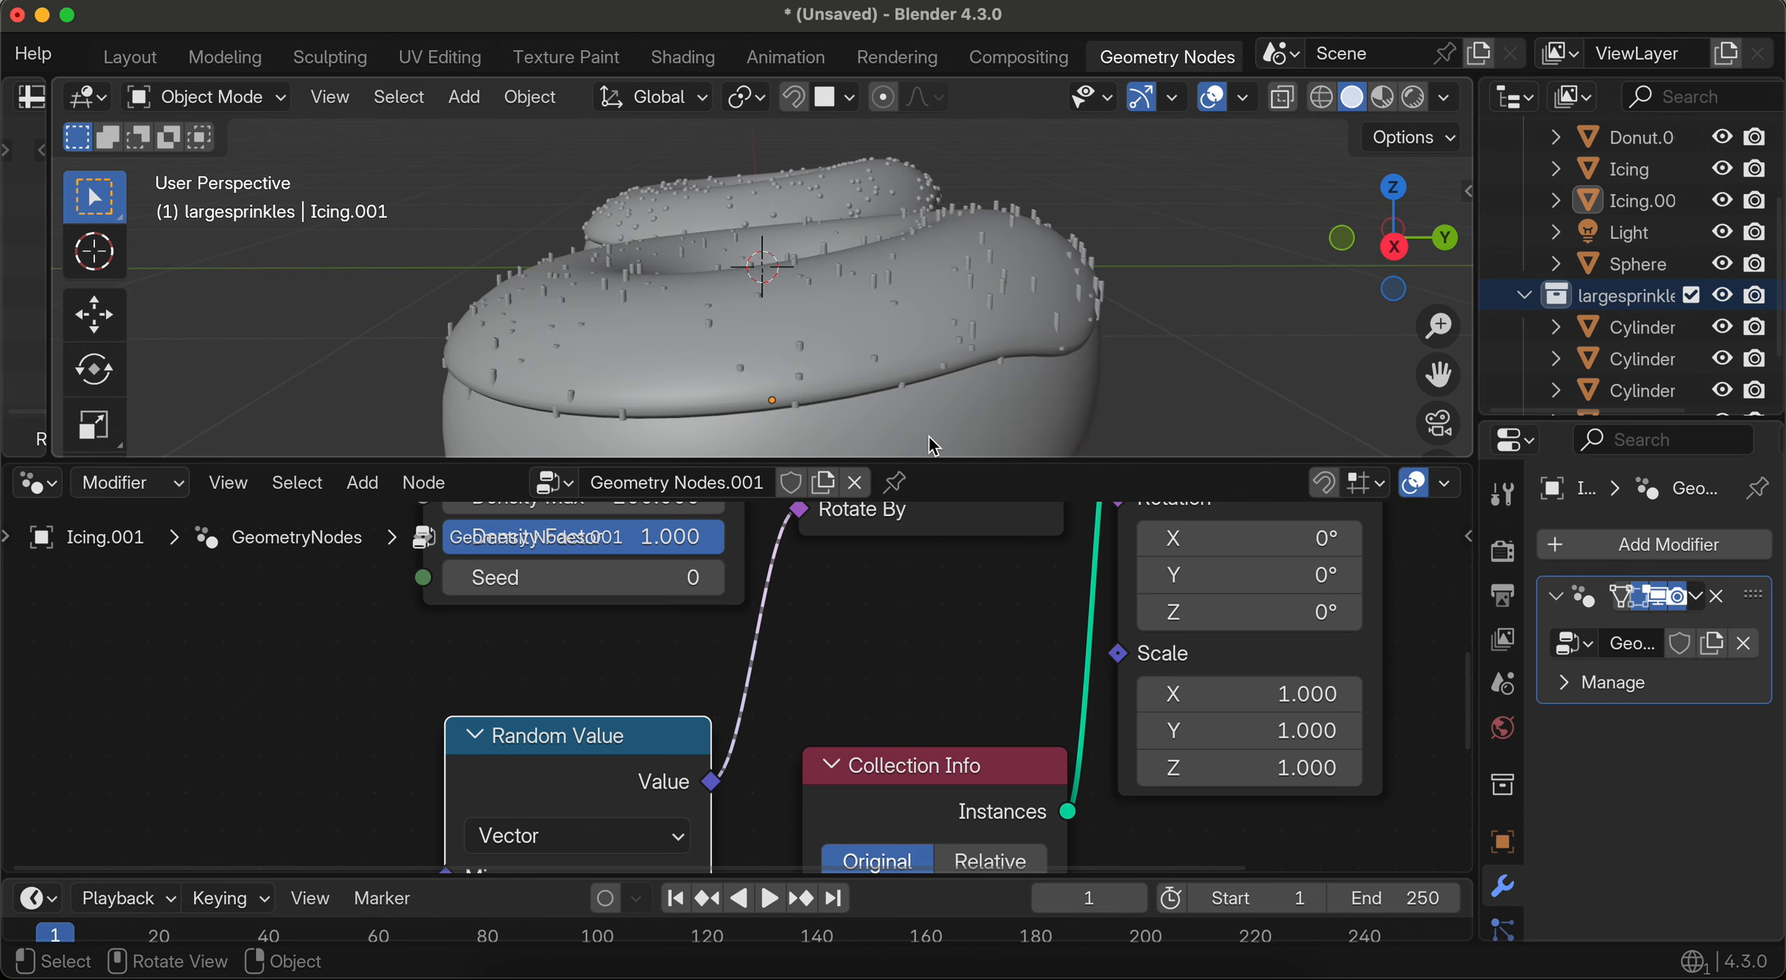
left_click_drag(928, 458, 924, 311)
scroll(796, 626, "up", 5)
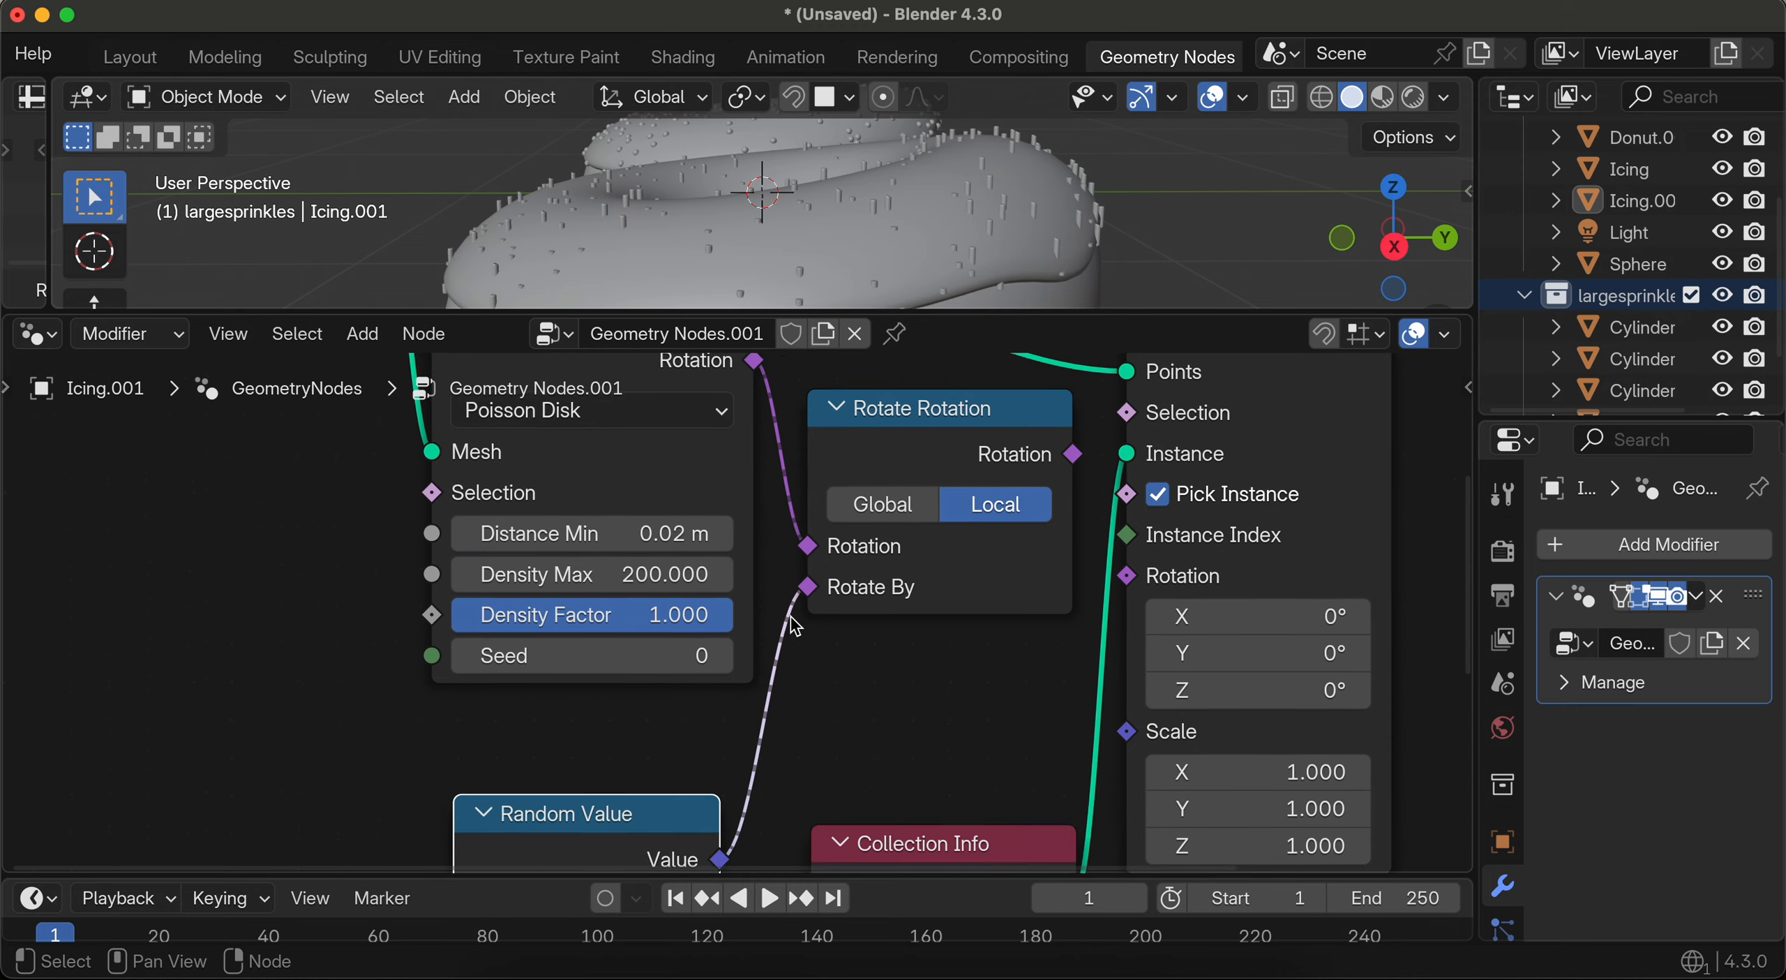
scroll(795, 626, "up", 5)
scroll(796, 625, "right", 3)
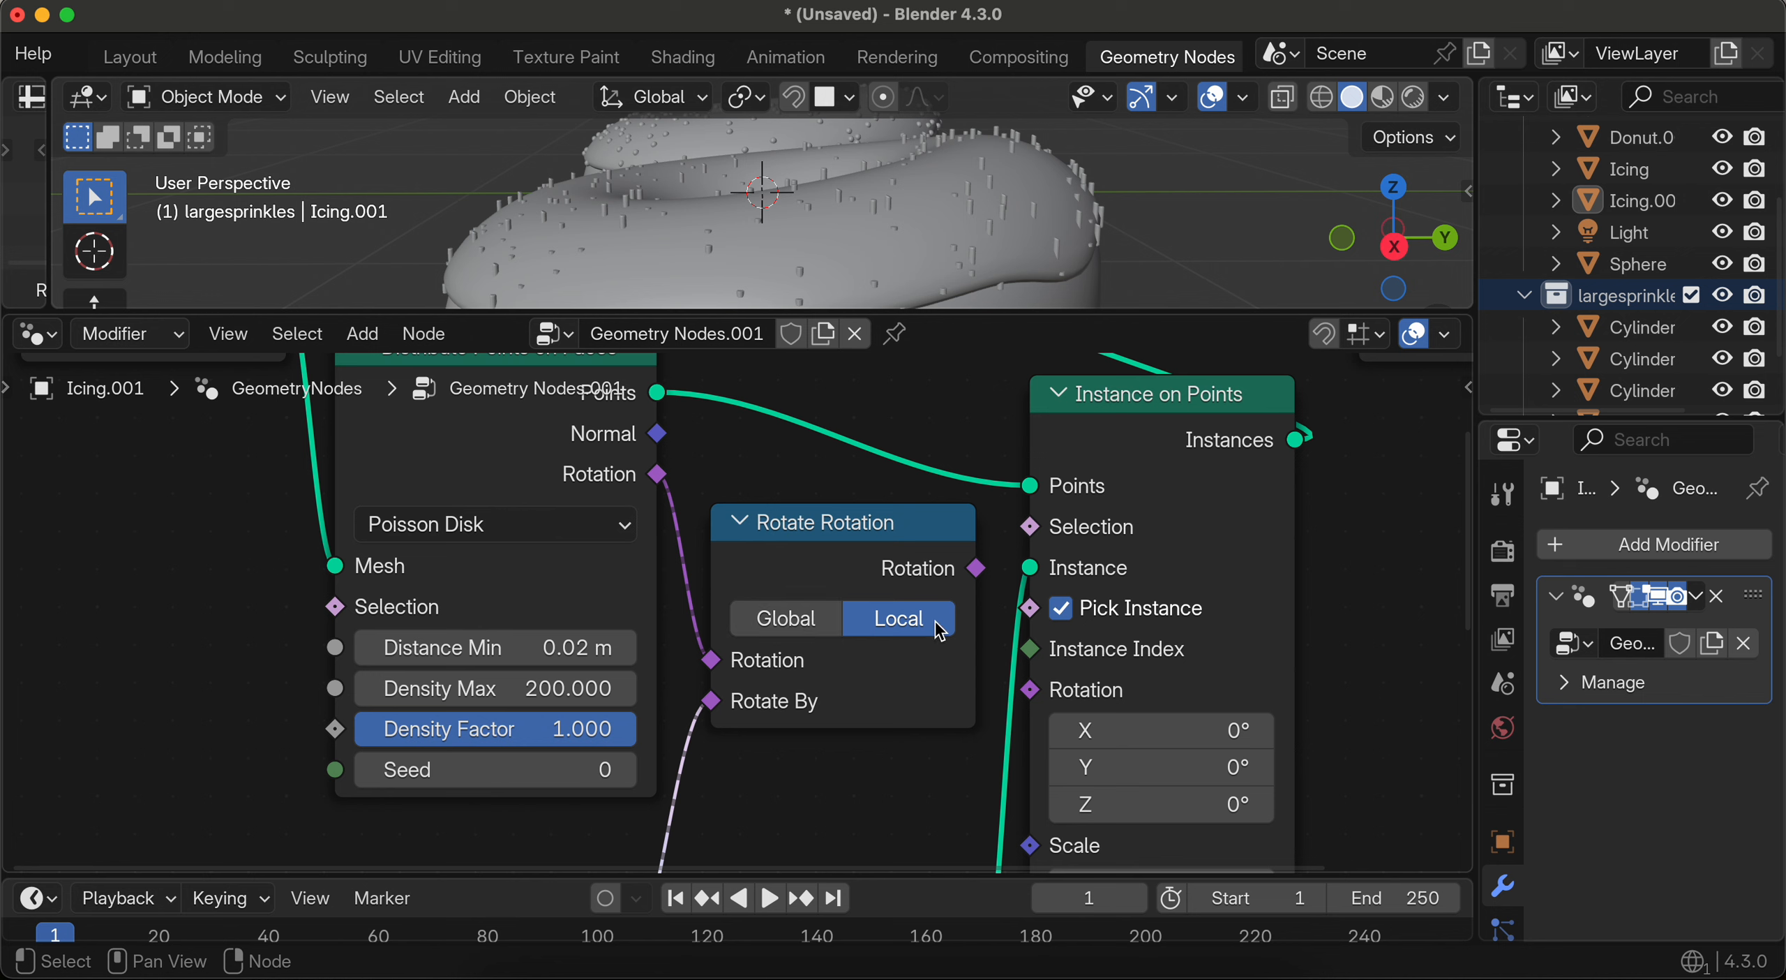
left_click_drag(976, 568, 1031, 689)
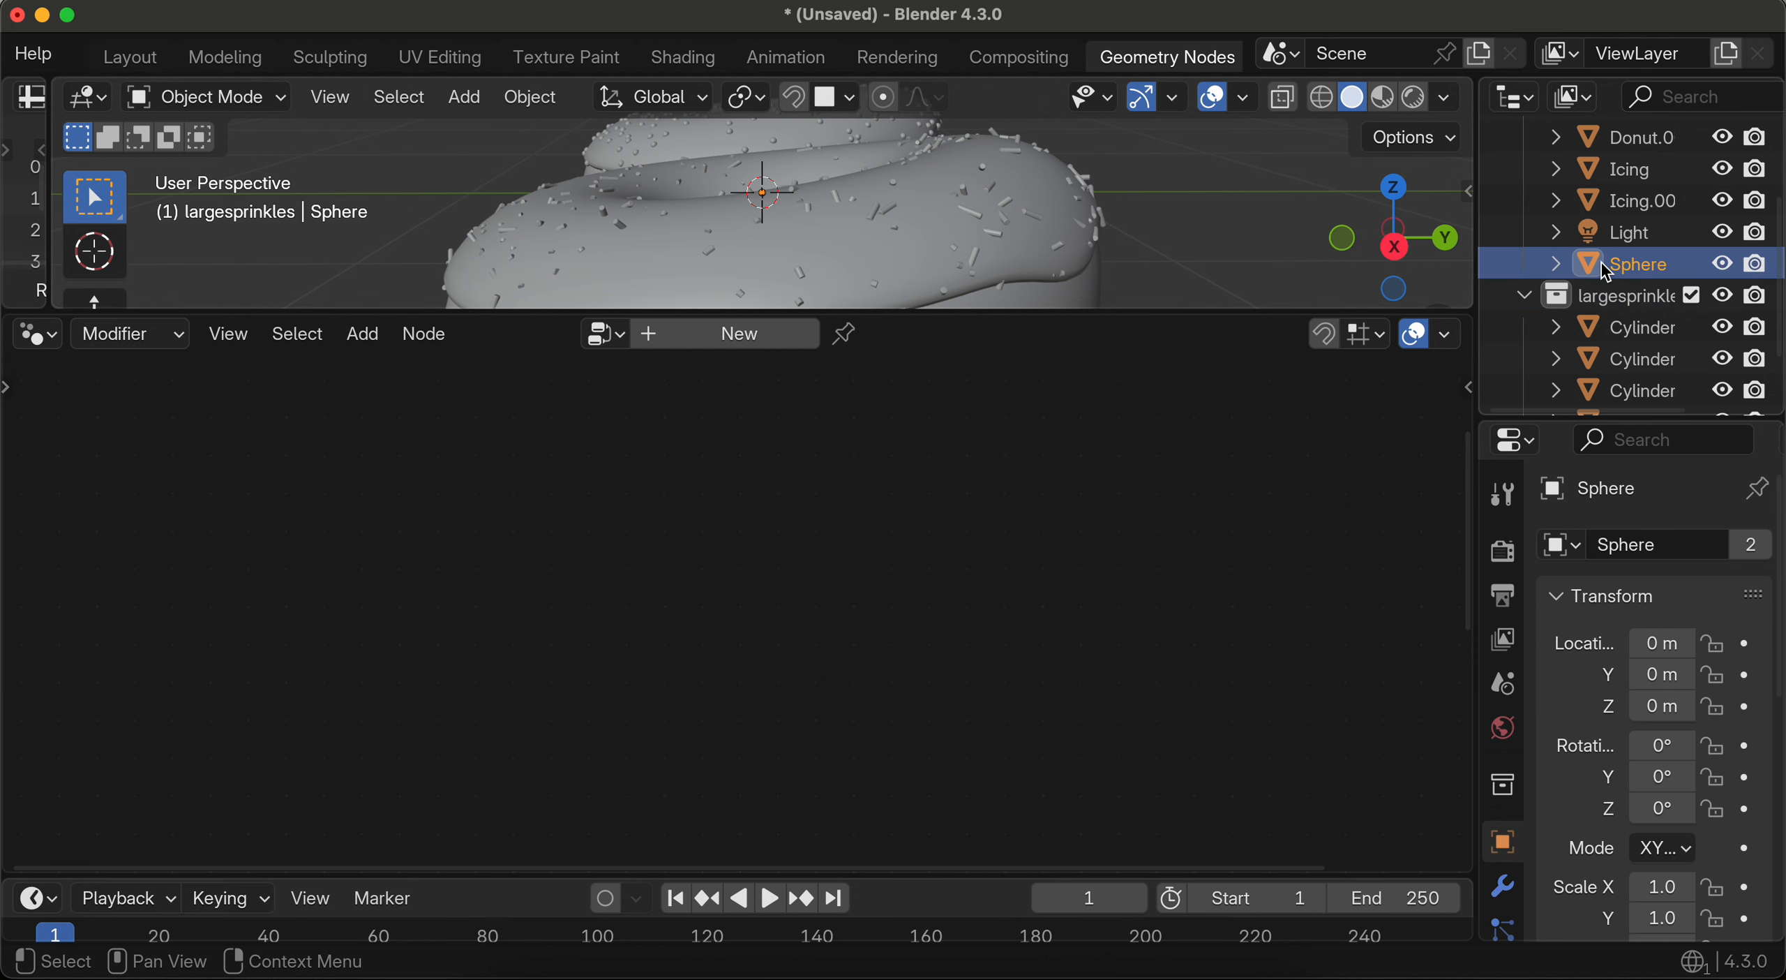
Step: Give the Sphere sprinkle a new material with a blue base color, #1D1BE7FF
scroll(1504, 873, "down", 3)
left_click(1504, 907)
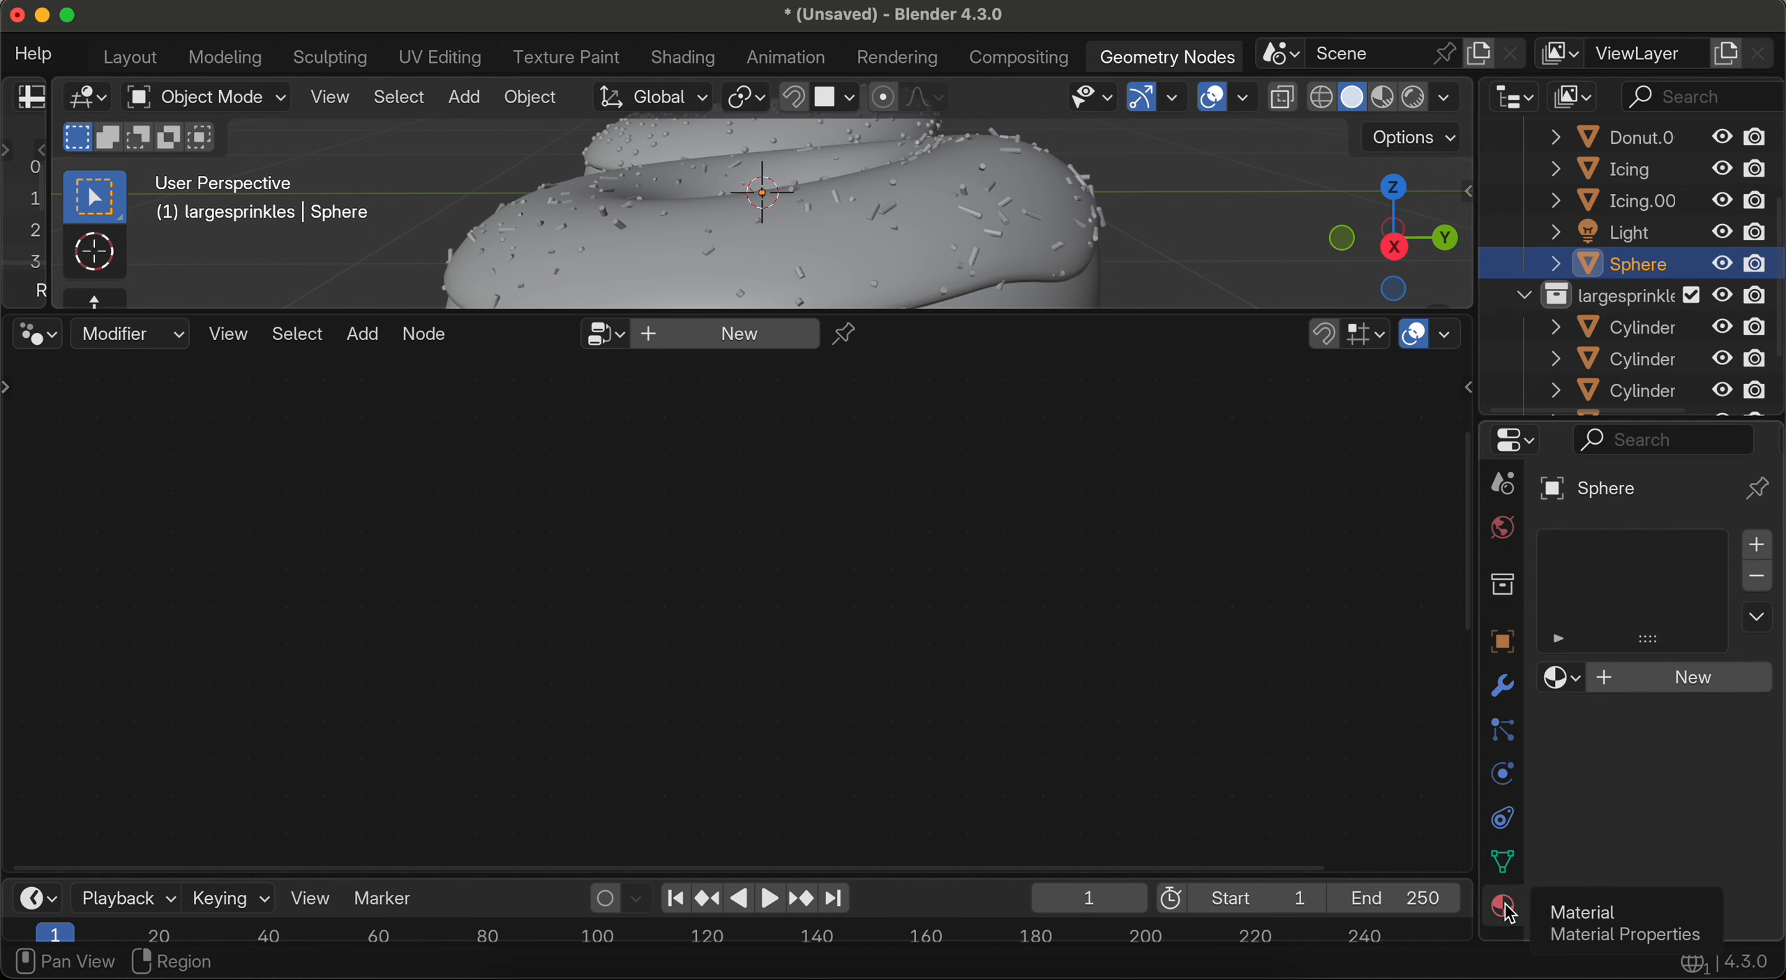
left_click(1667, 681)
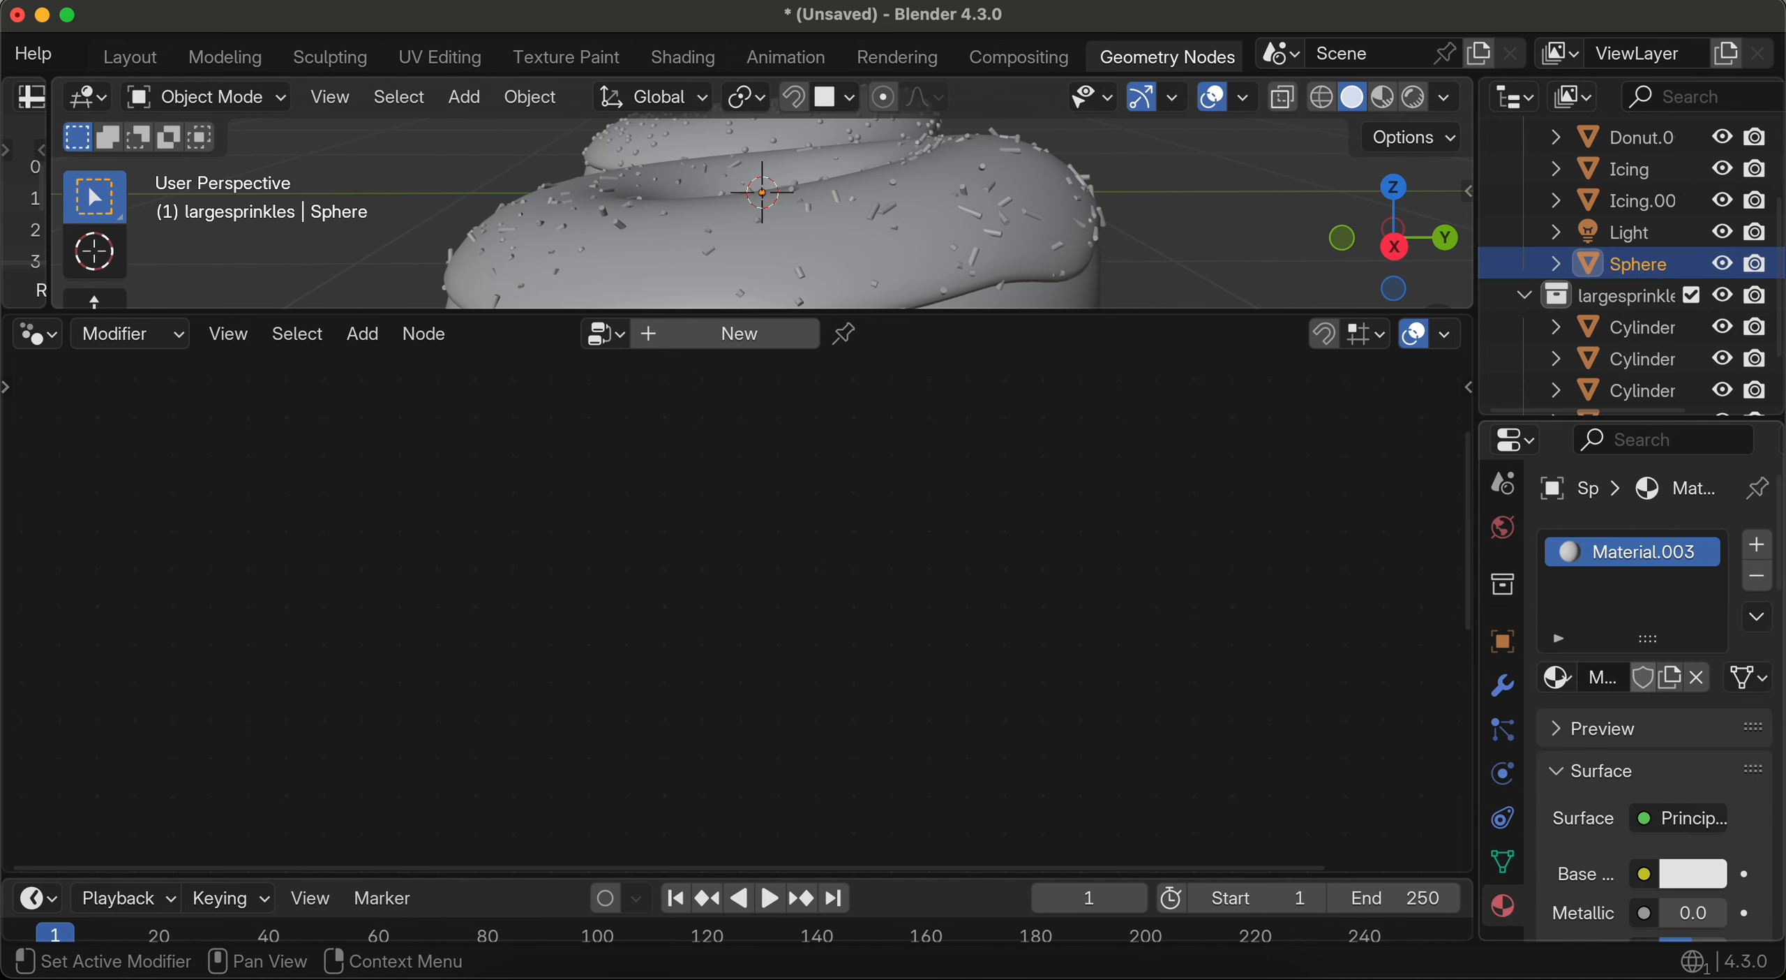
left_click(1677, 873)
left_click(1651, 424)
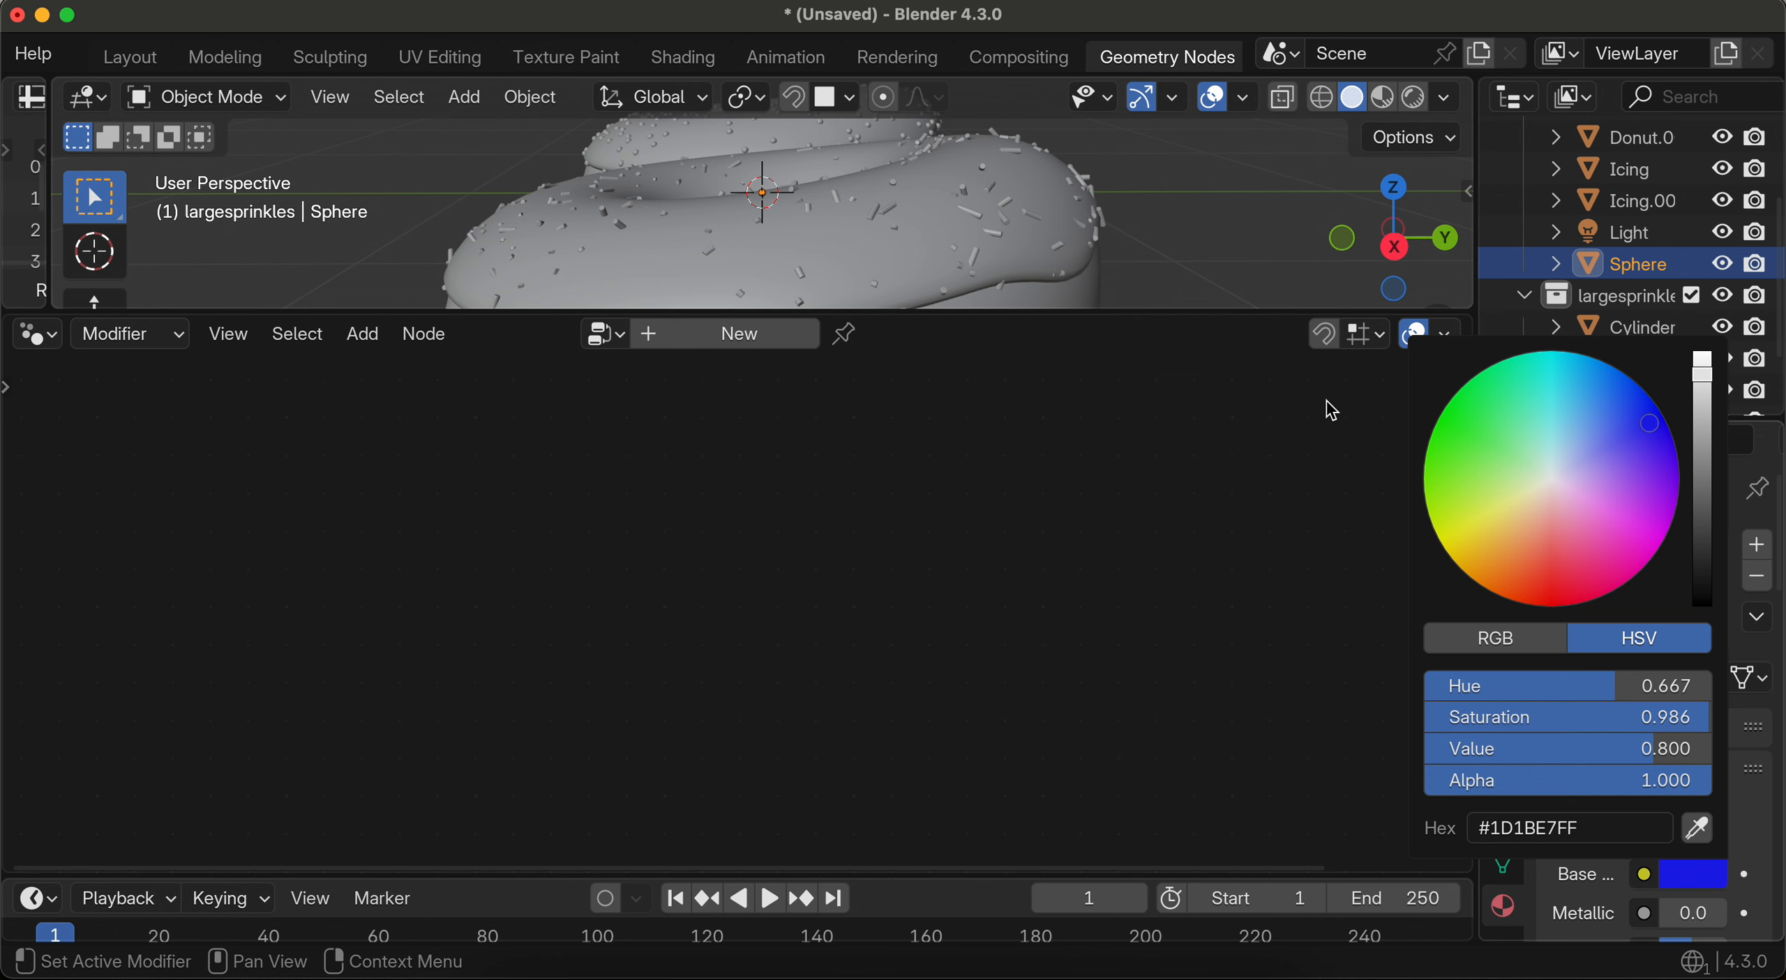
Step: Give the first Cylinder in the largesprinkles collection a new material with a green base color
left_click(1628, 330)
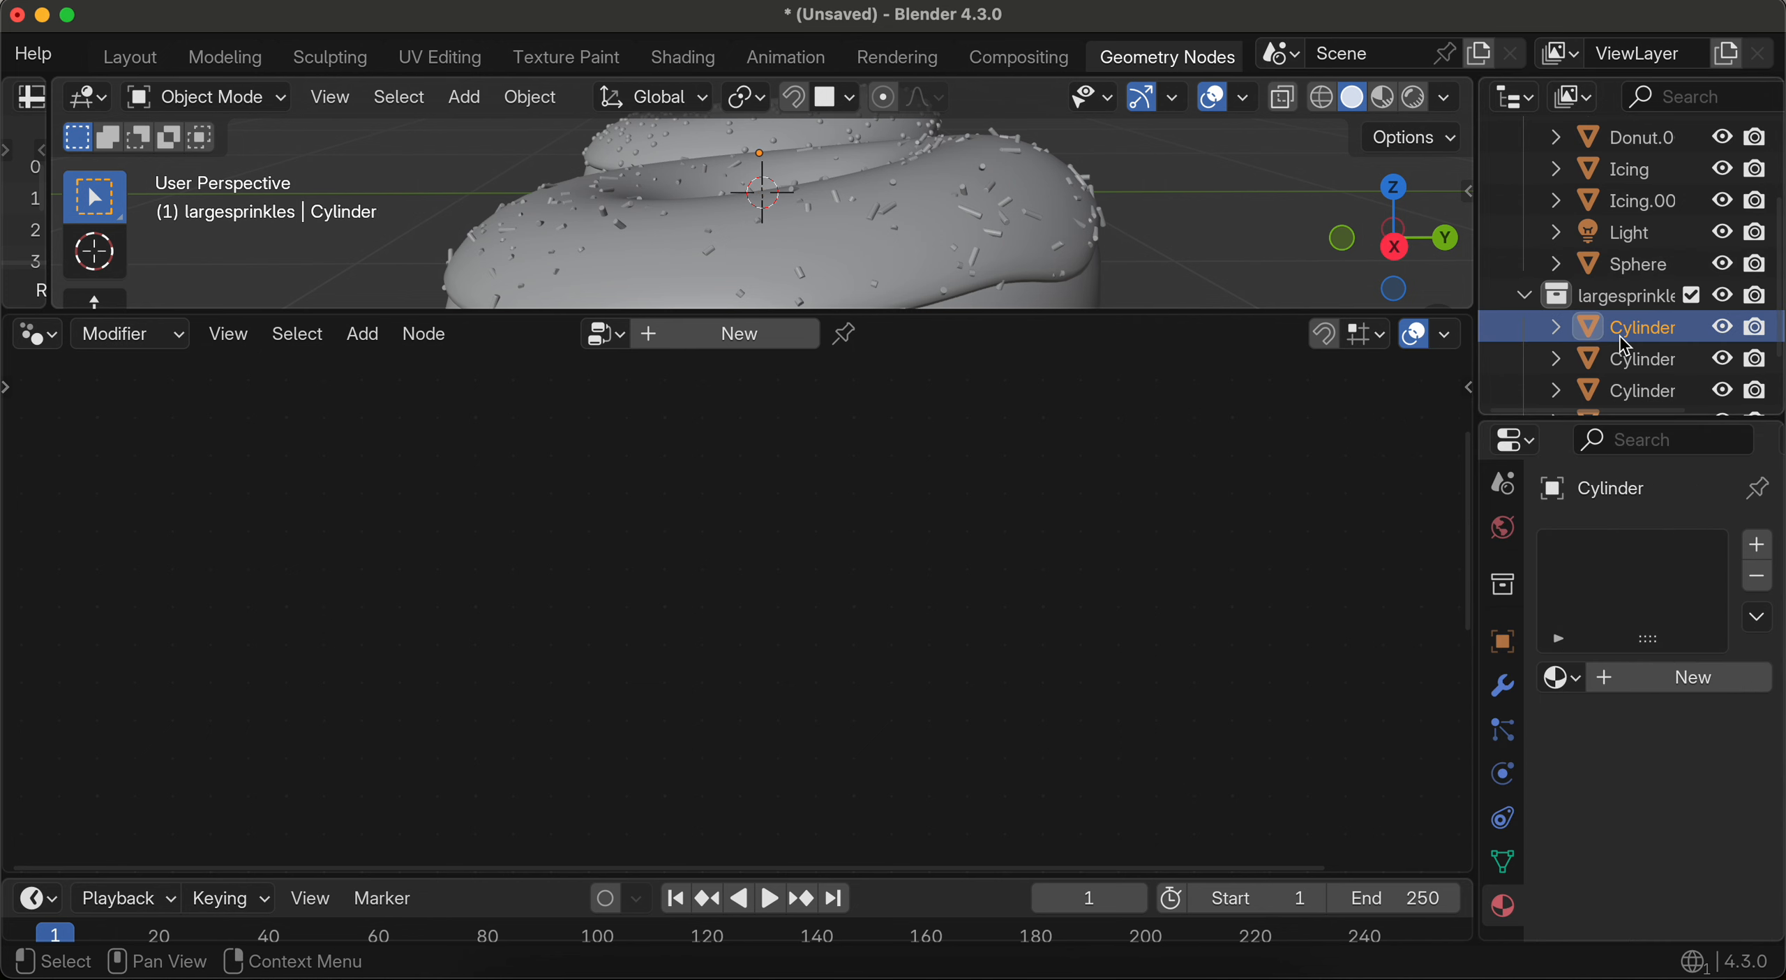
left_click(1629, 676)
left_click(1689, 875)
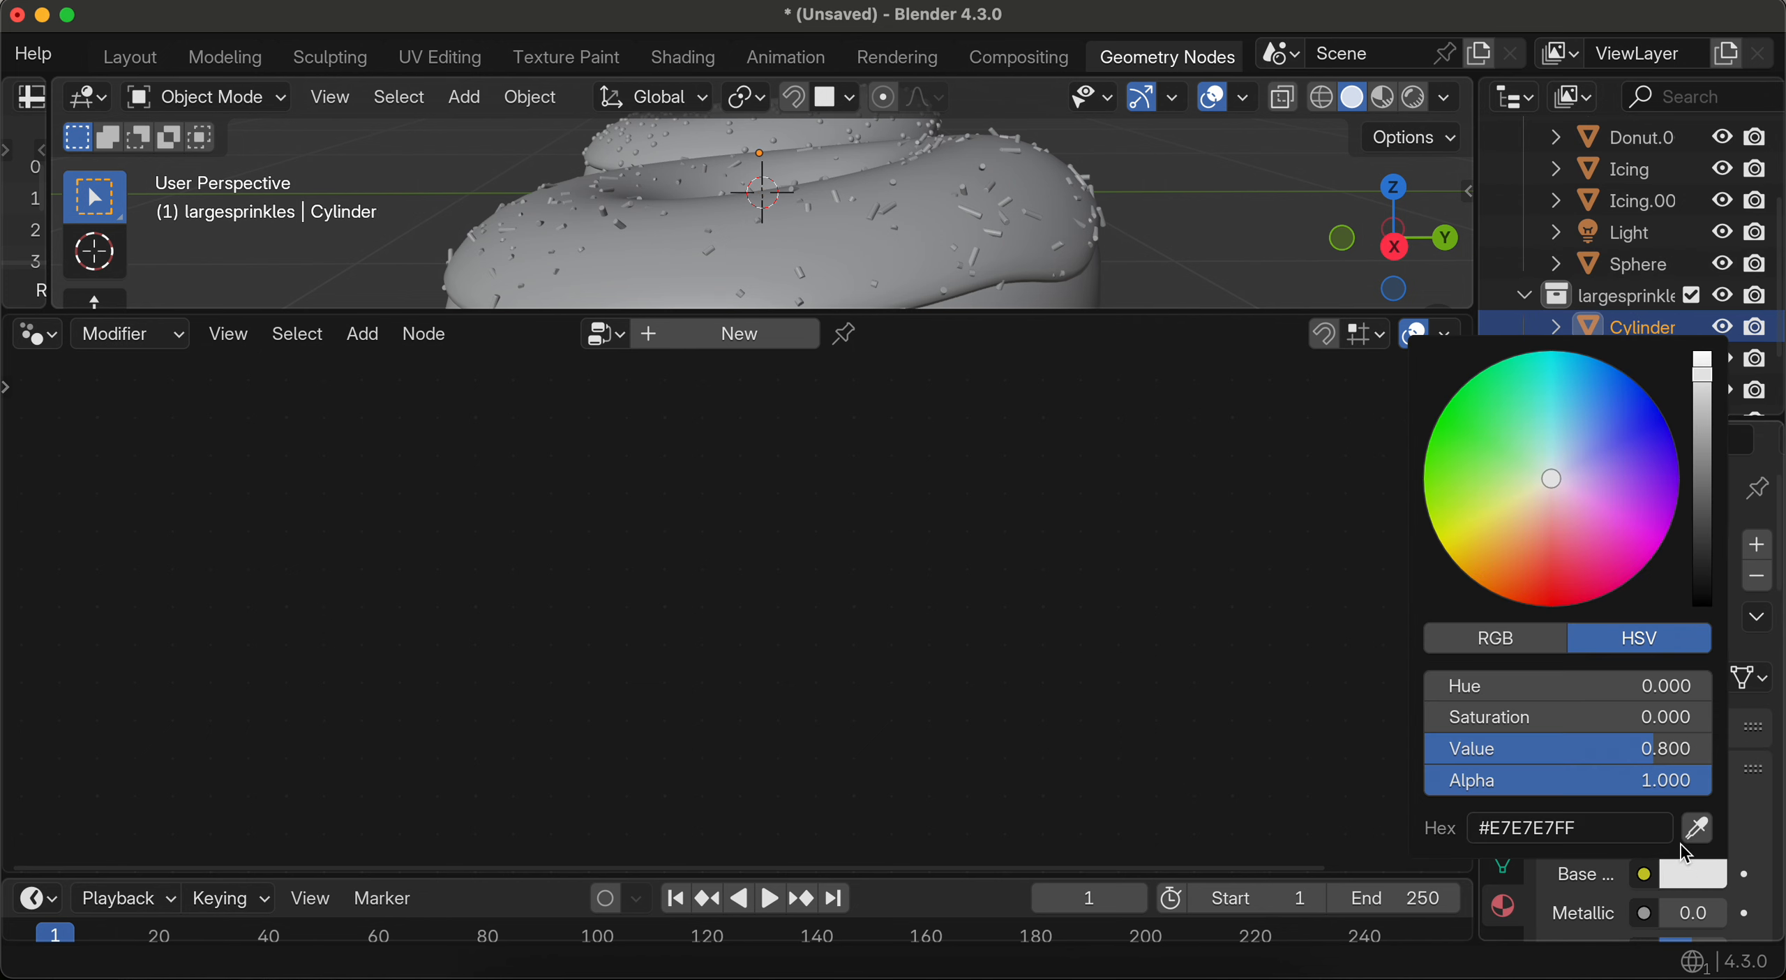
left_click(1486, 454)
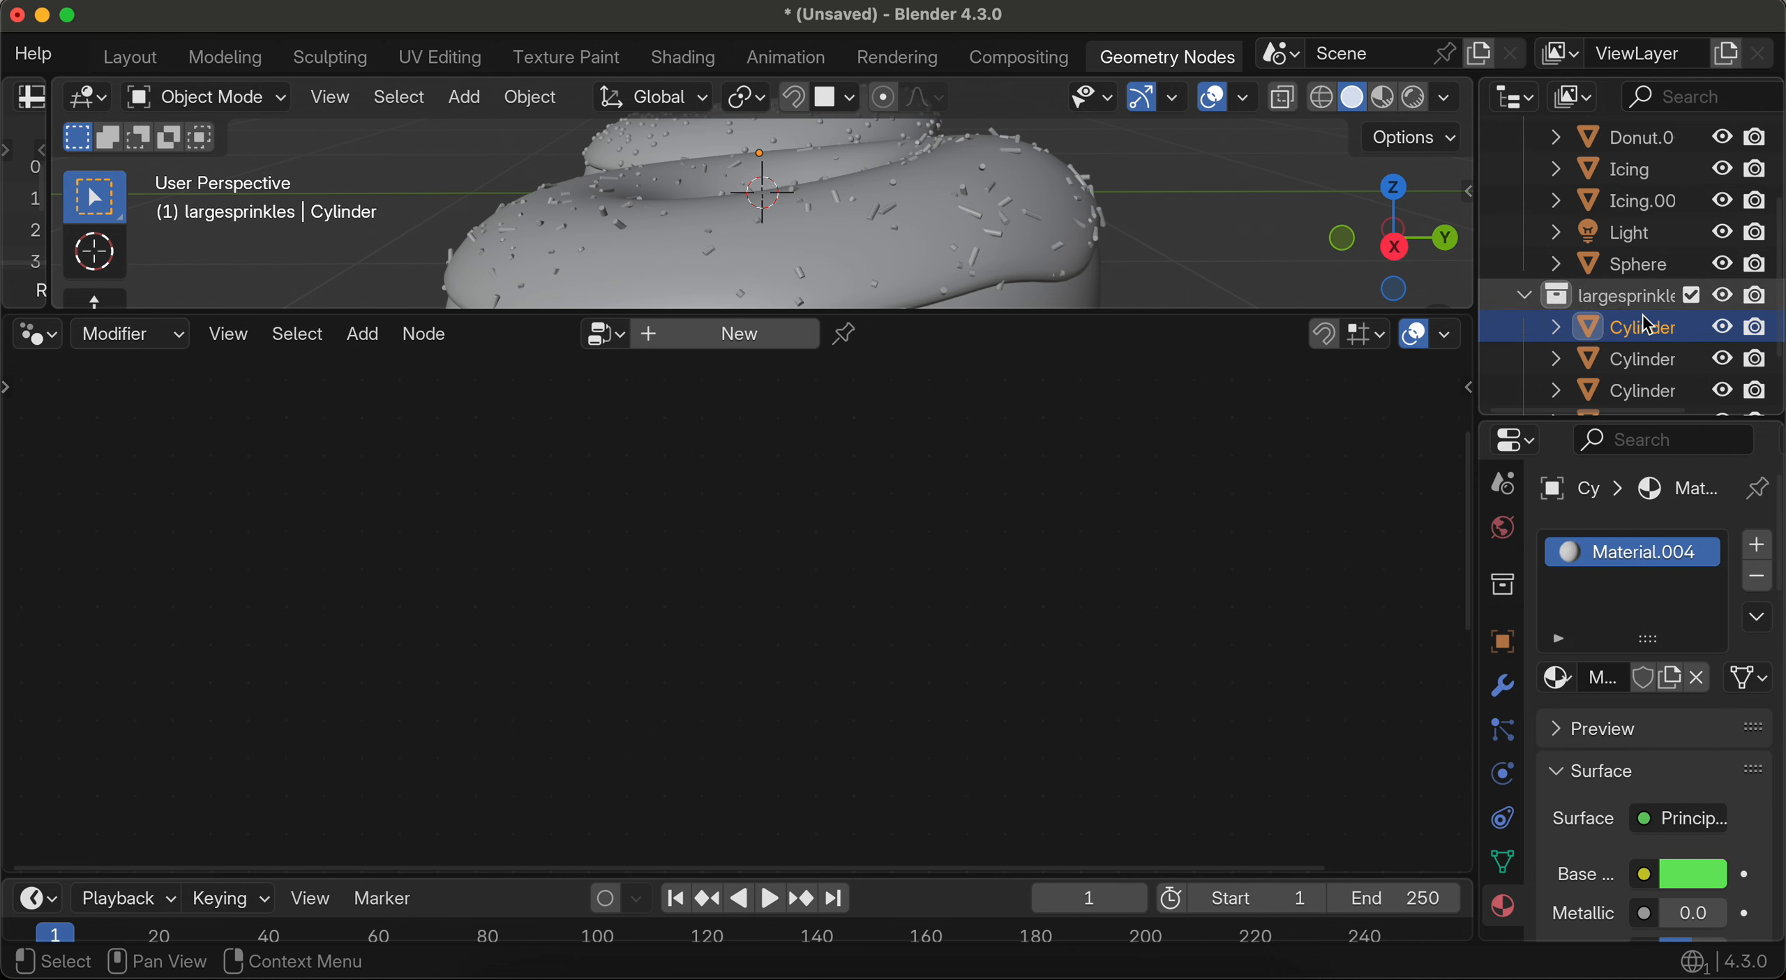
Step: Give Cylinder.001 a new material with a cyan base color
left_click(1633, 370)
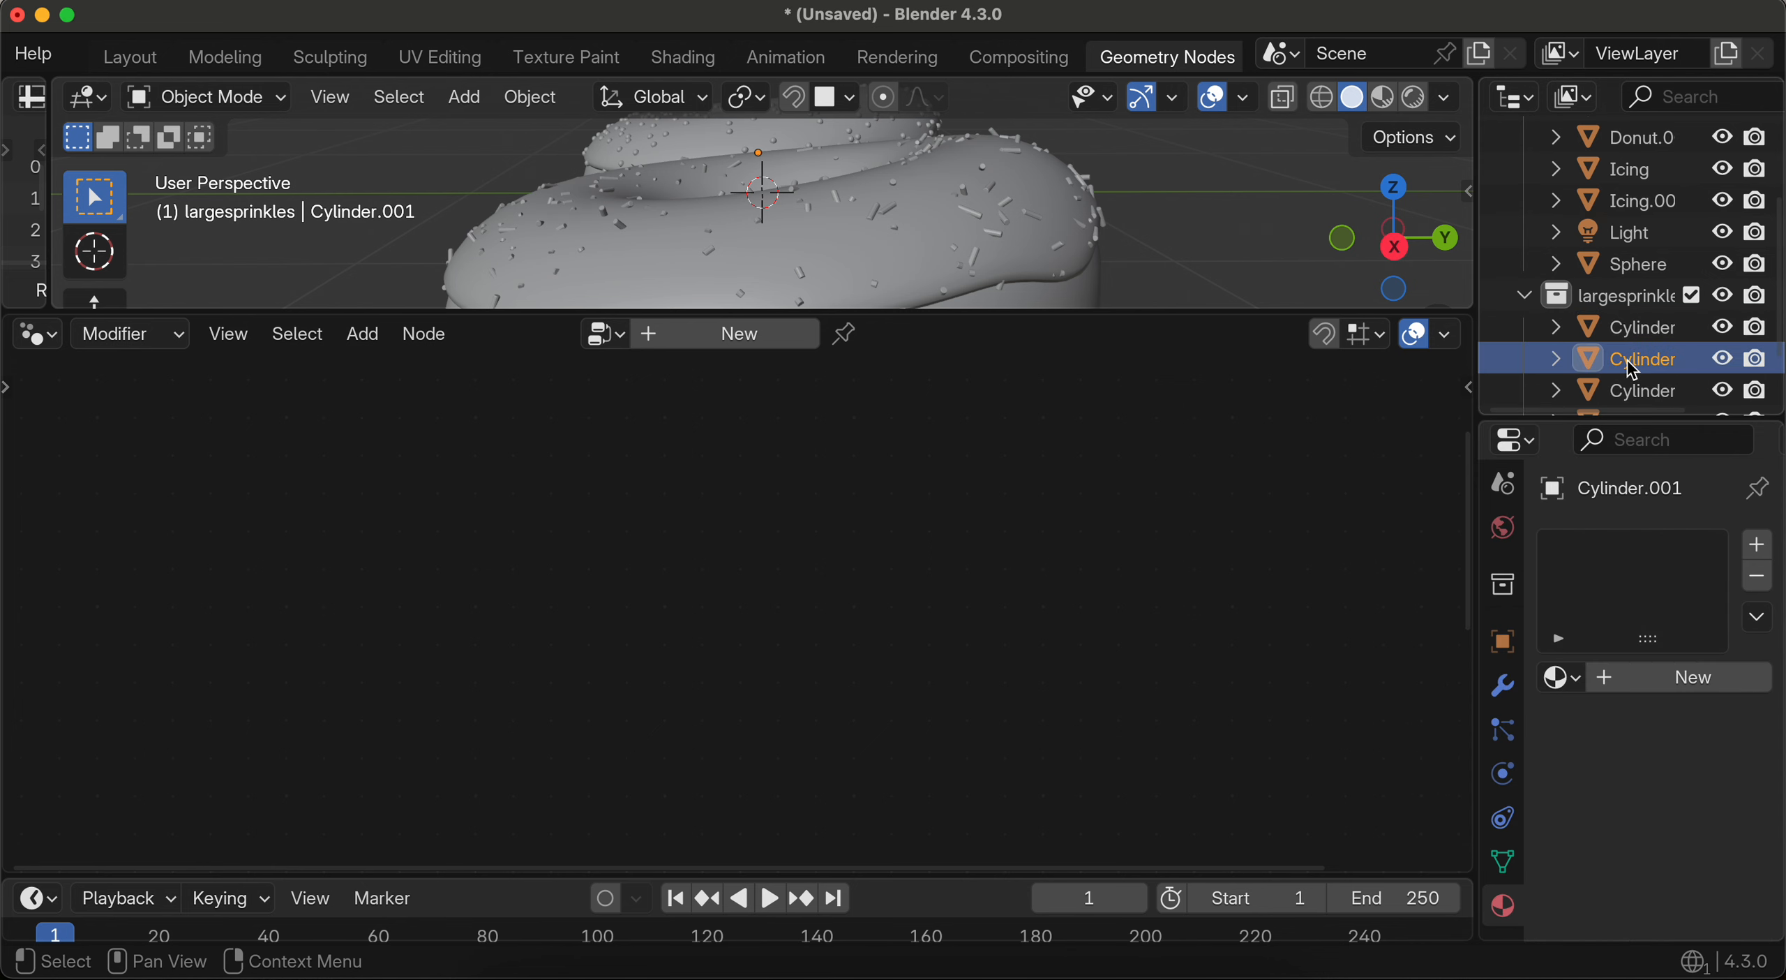
left_click(1625, 677)
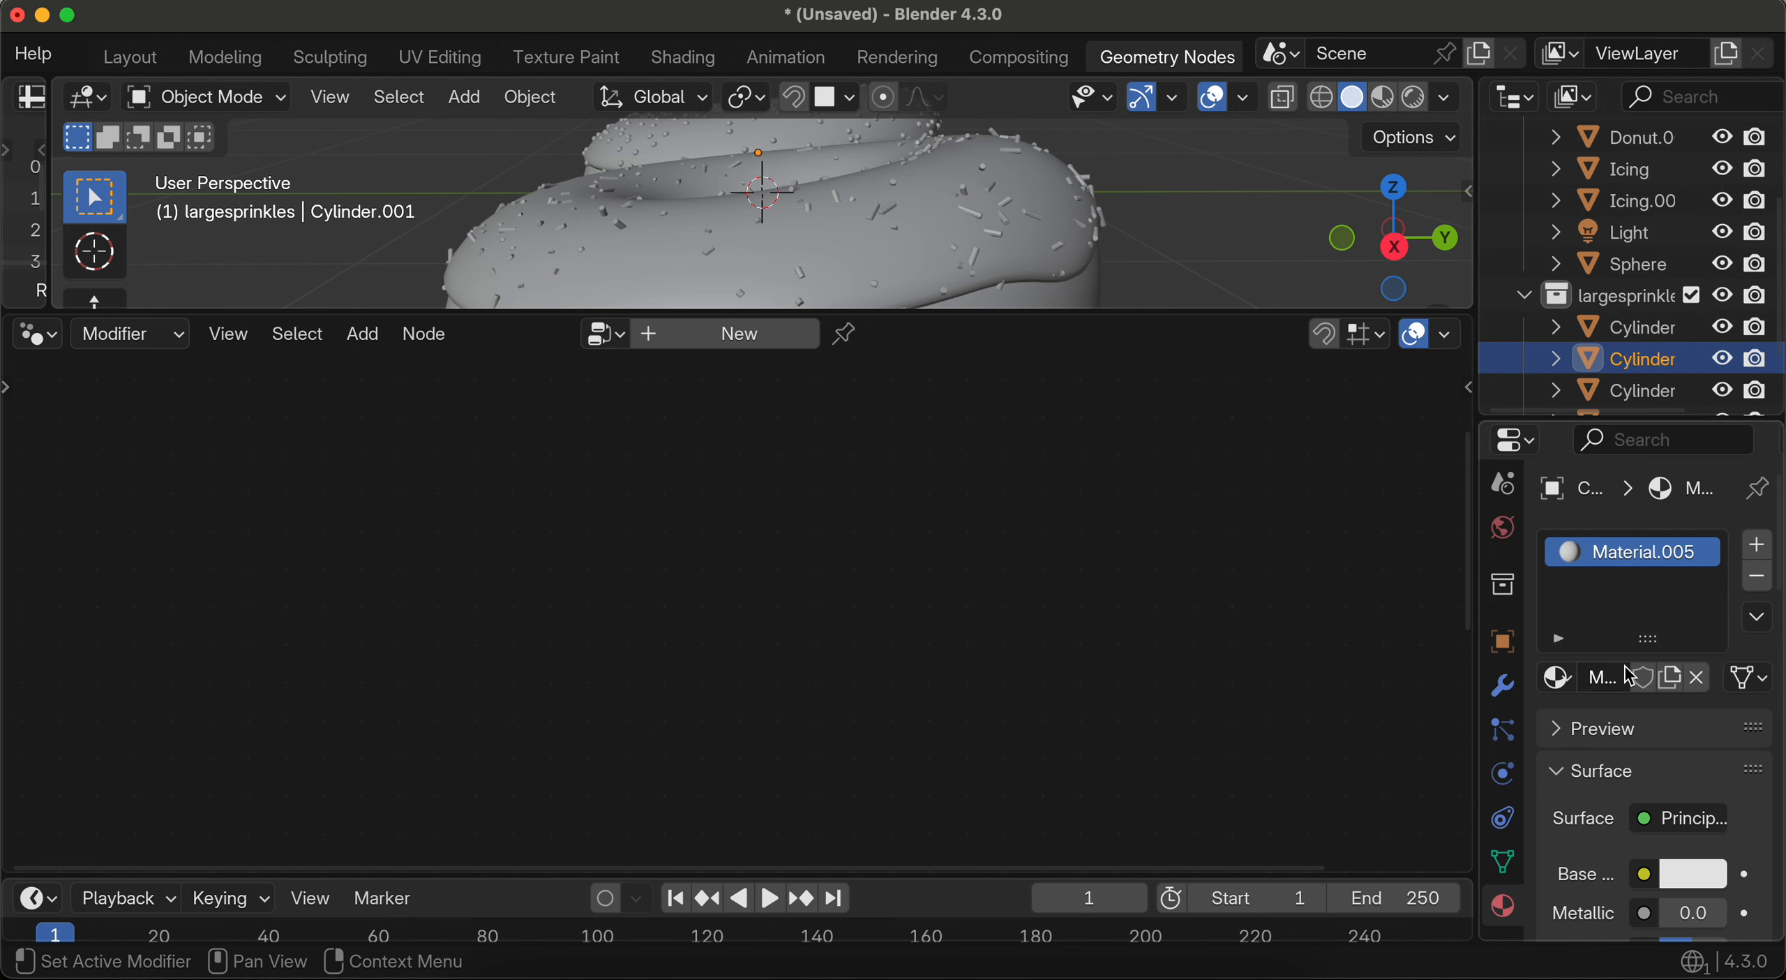
left_click(1681, 881)
left_click(1551, 385)
Step: Give Cylinder.002 in the largesprinkles collection a new material with an orange-red base color
scroll(1632, 293, "down", 2)
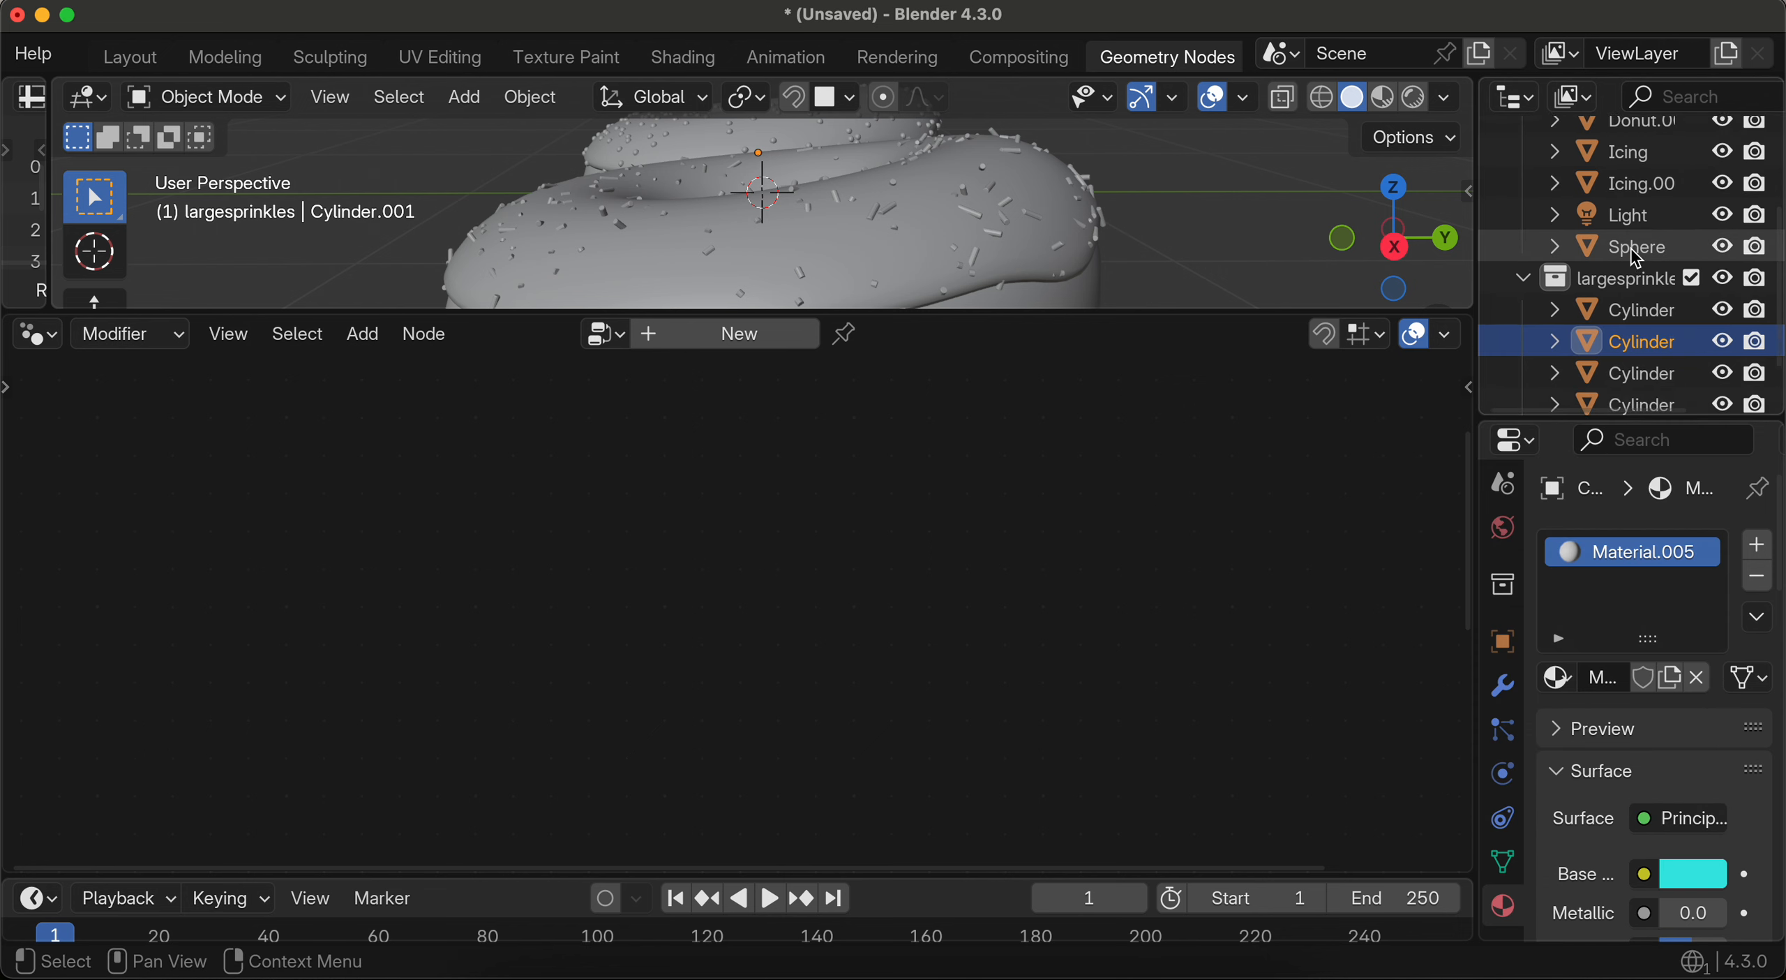
left_click(1633, 321)
left_click(1632, 681)
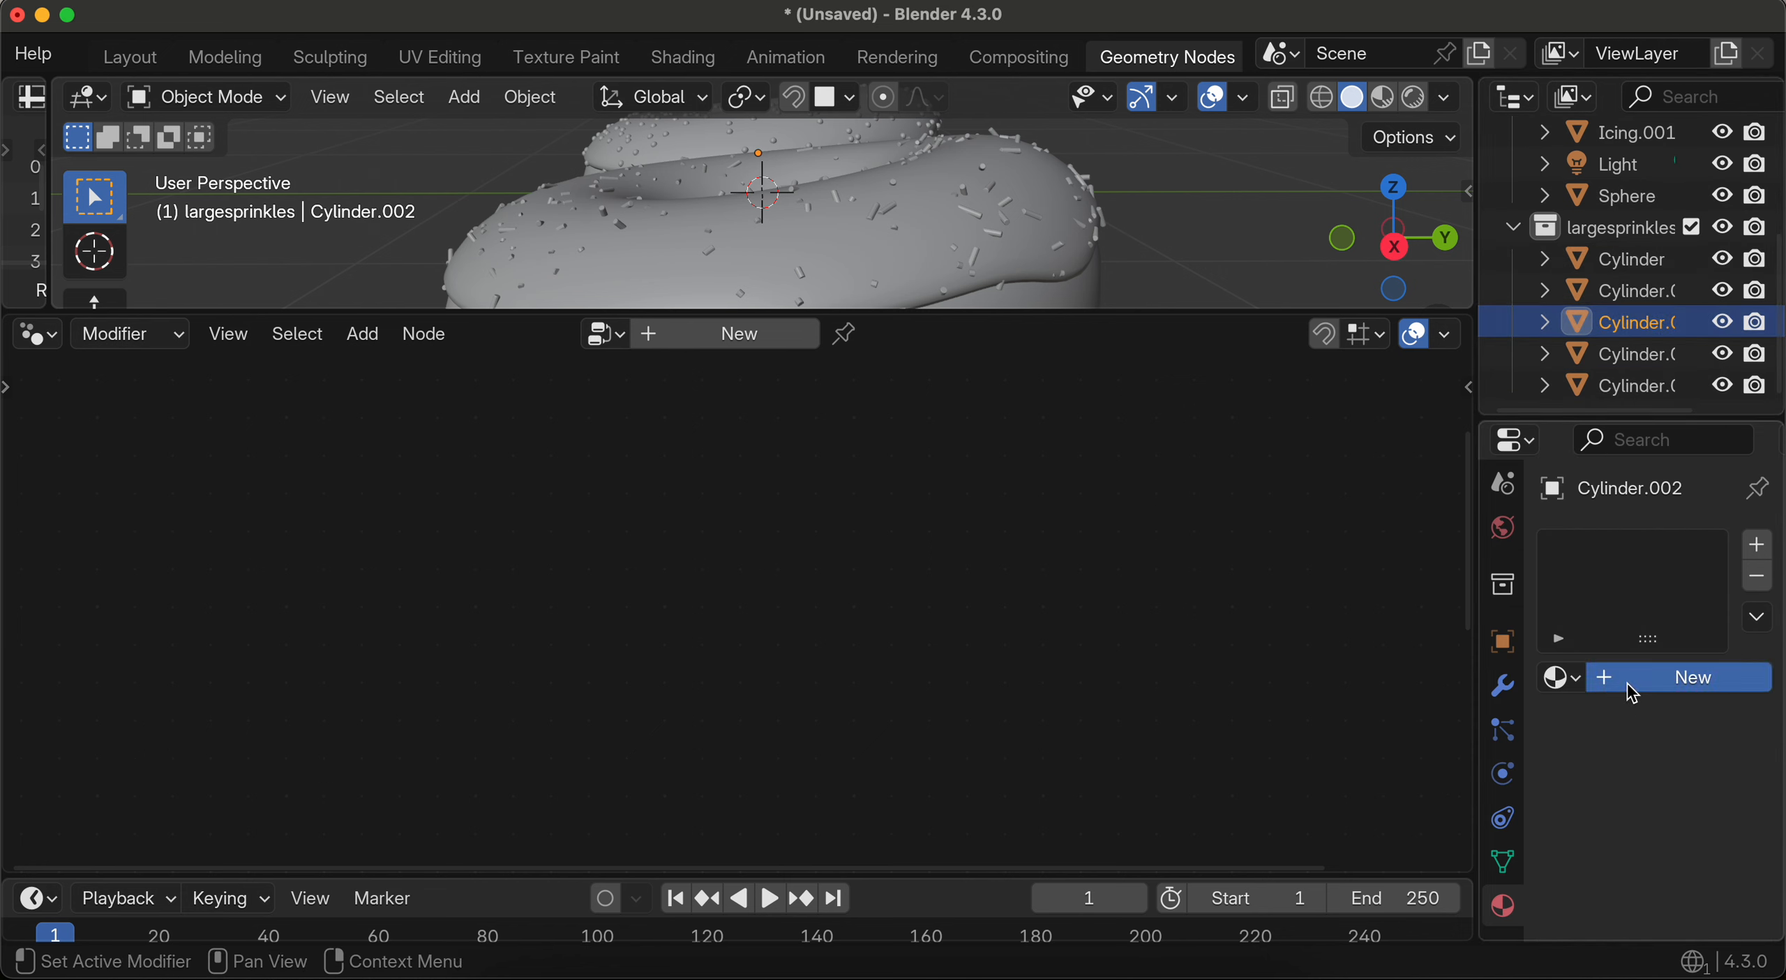
left_click(1690, 876)
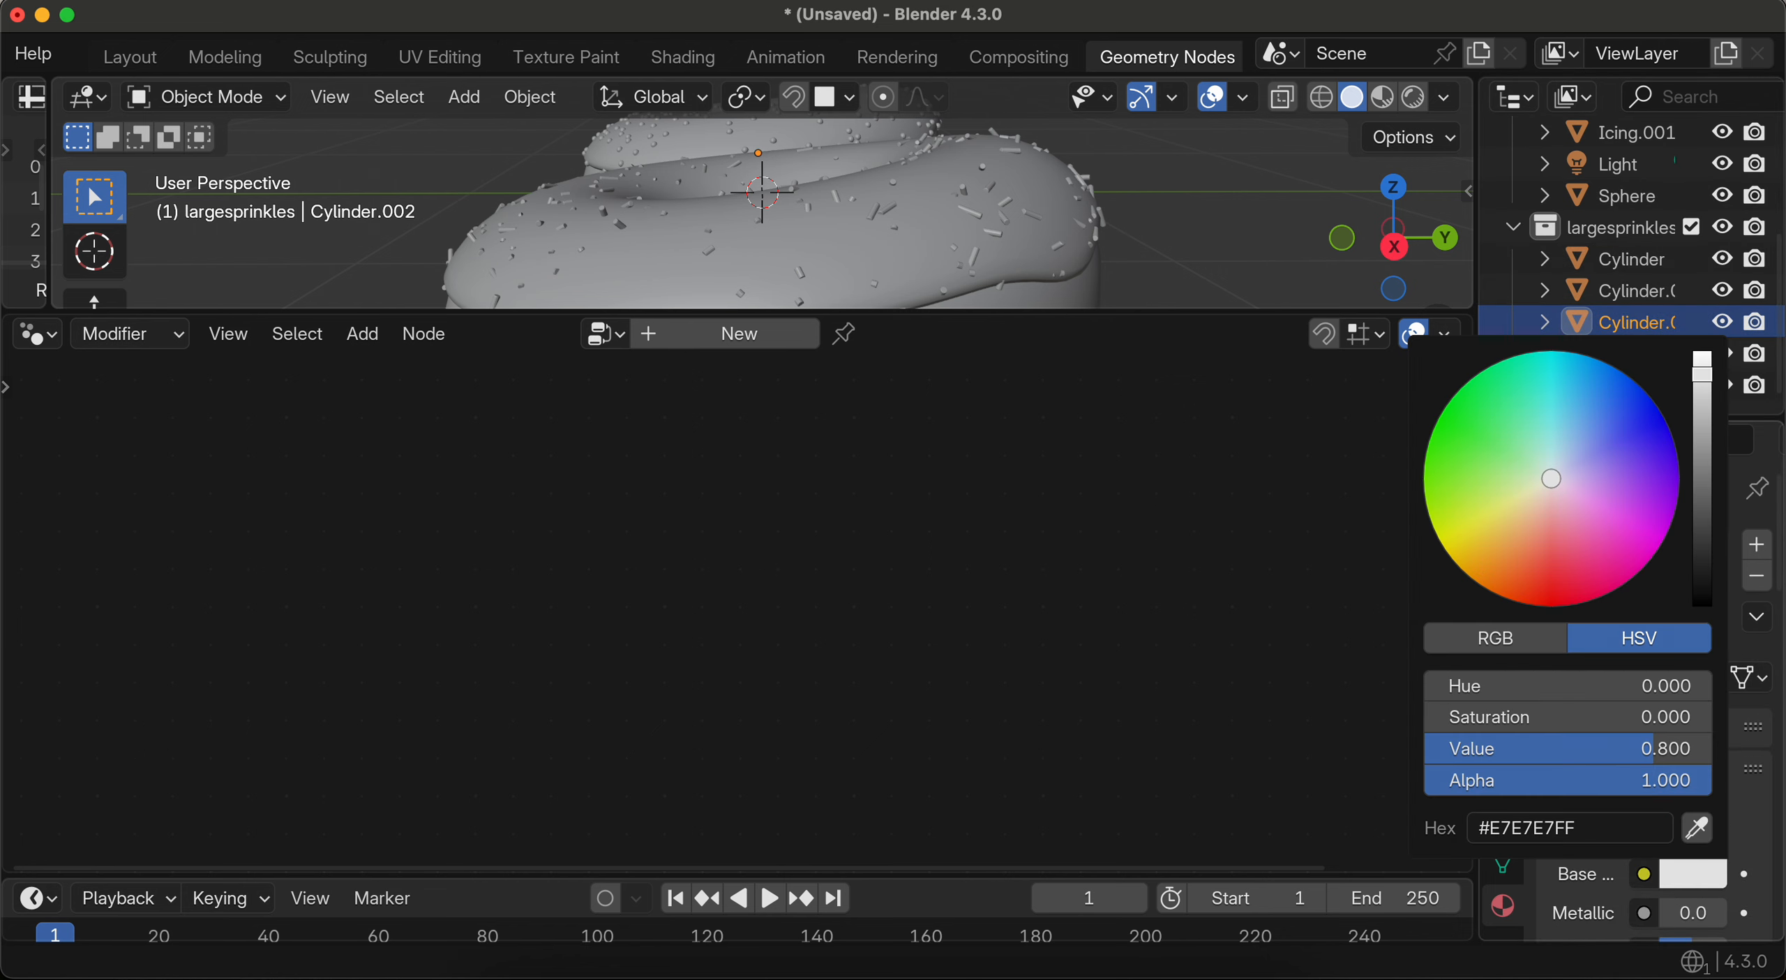
left_click(1535, 579)
Step: Give Cylinder.003 in the largesprinkles collection a new material with a blue base color
left_click(1632, 354)
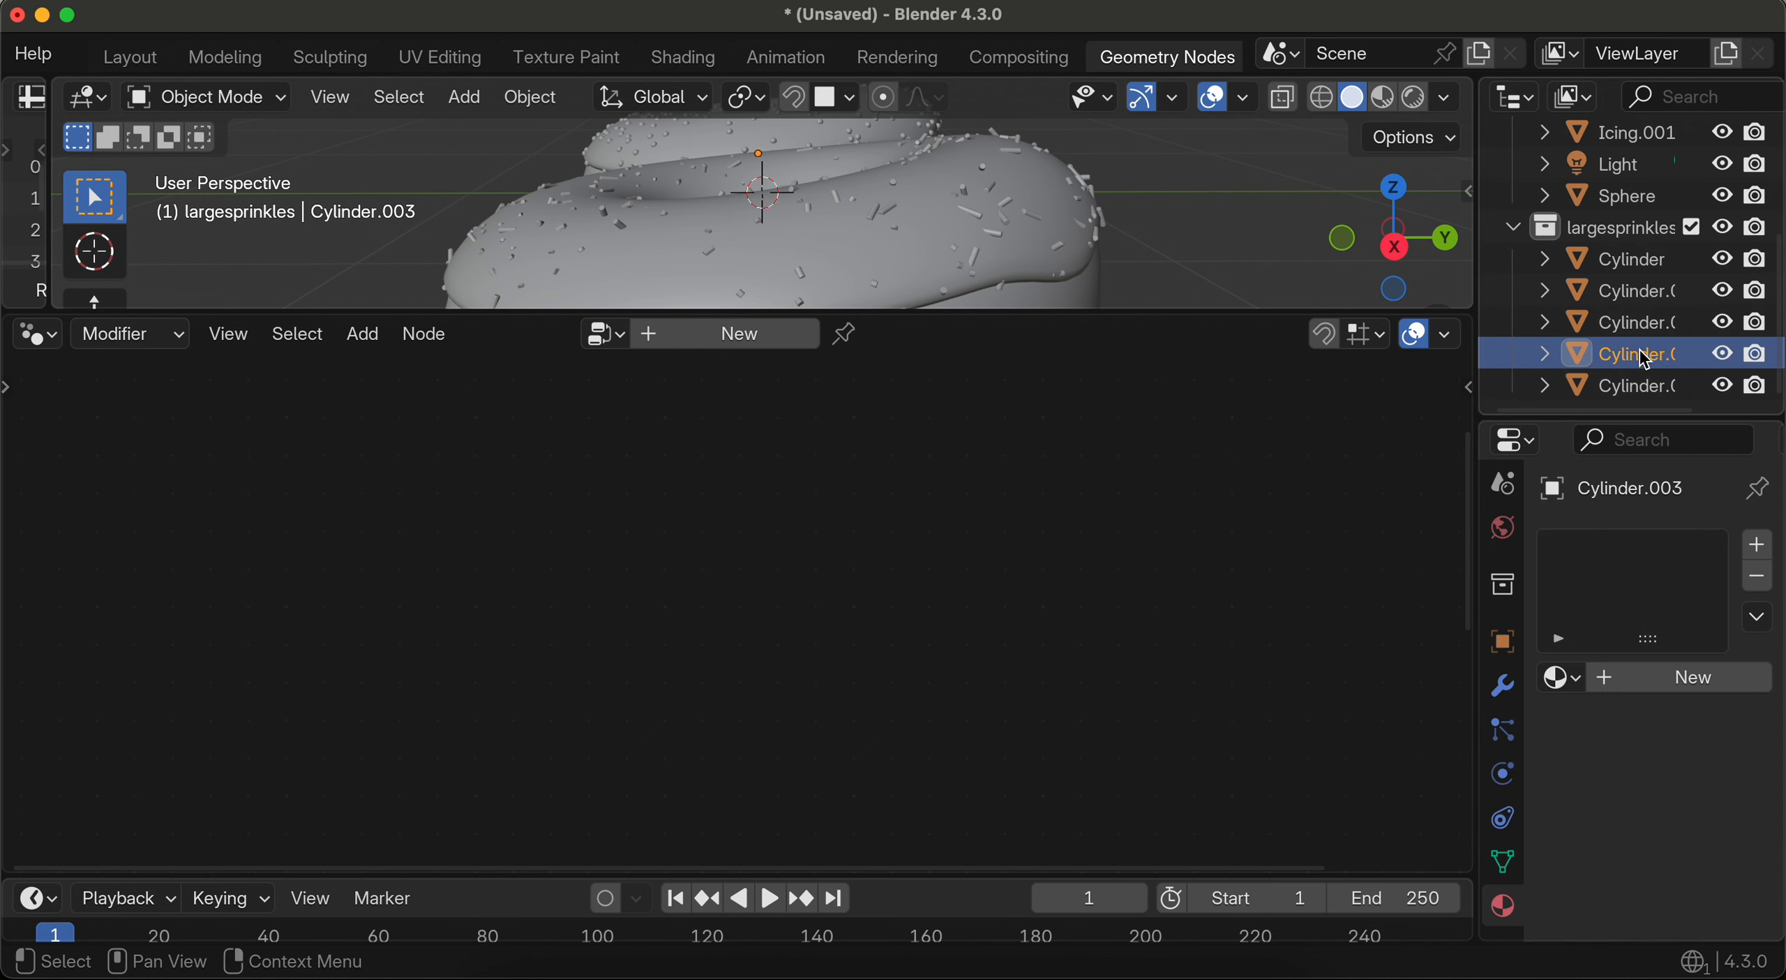
left_click(1641, 677)
left_click(1681, 878)
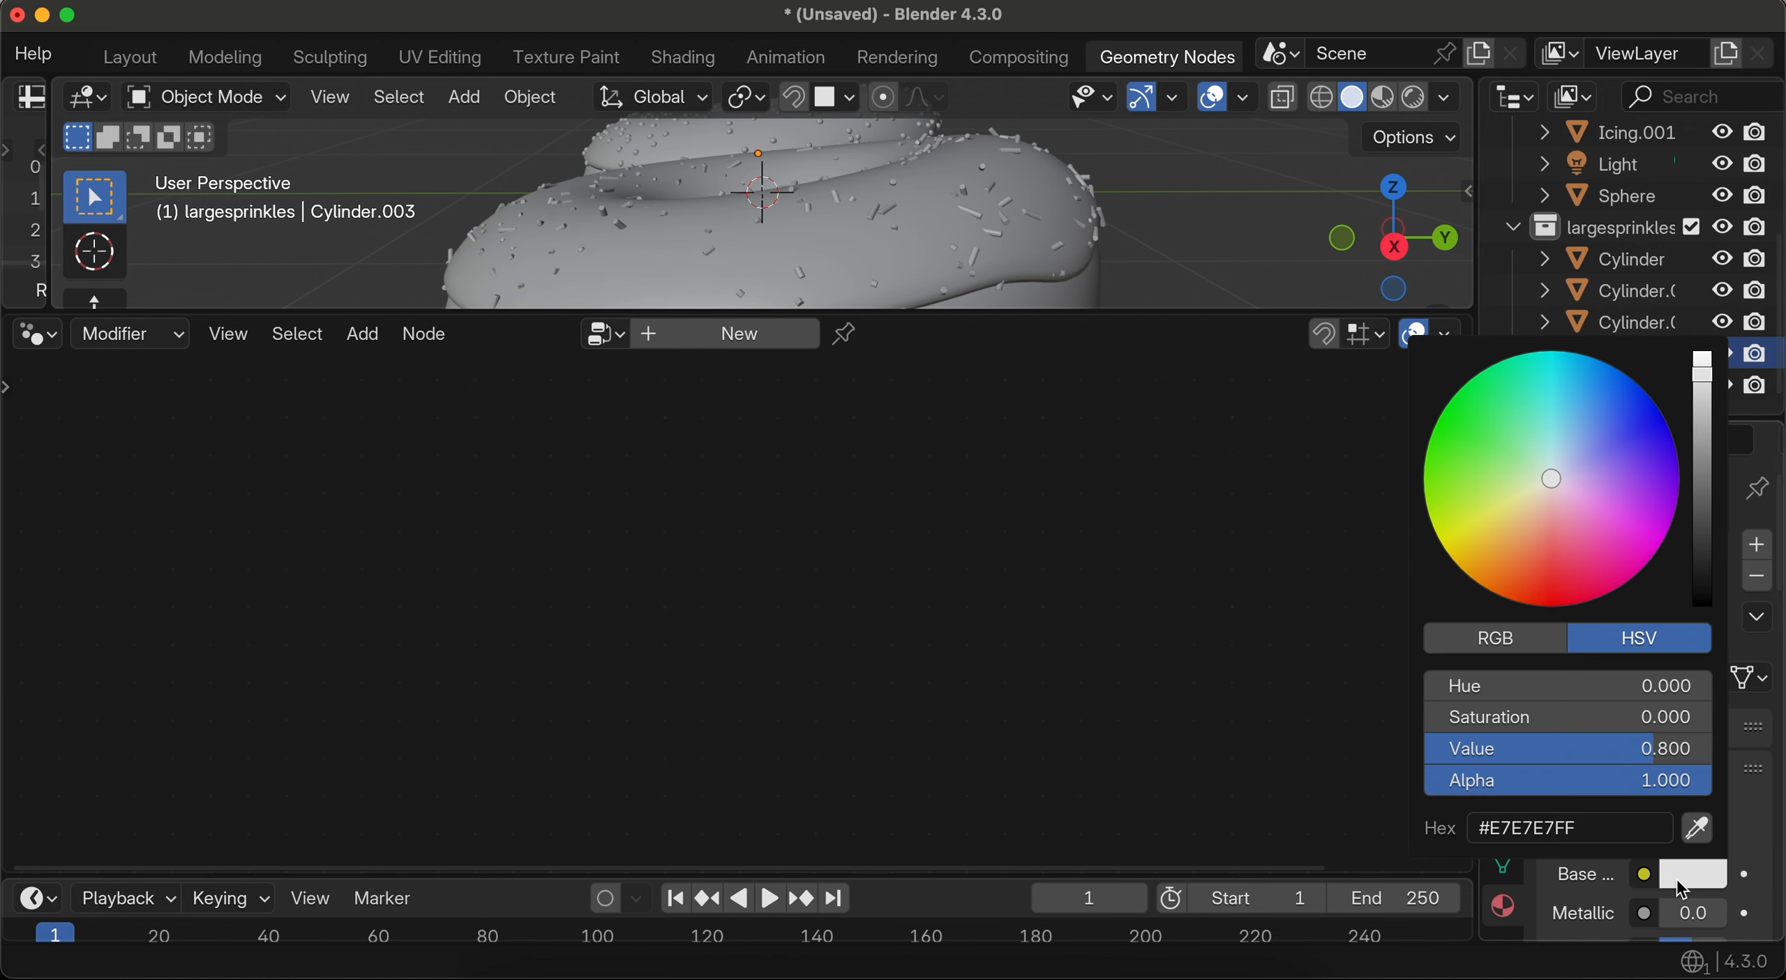
left_click(1605, 403)
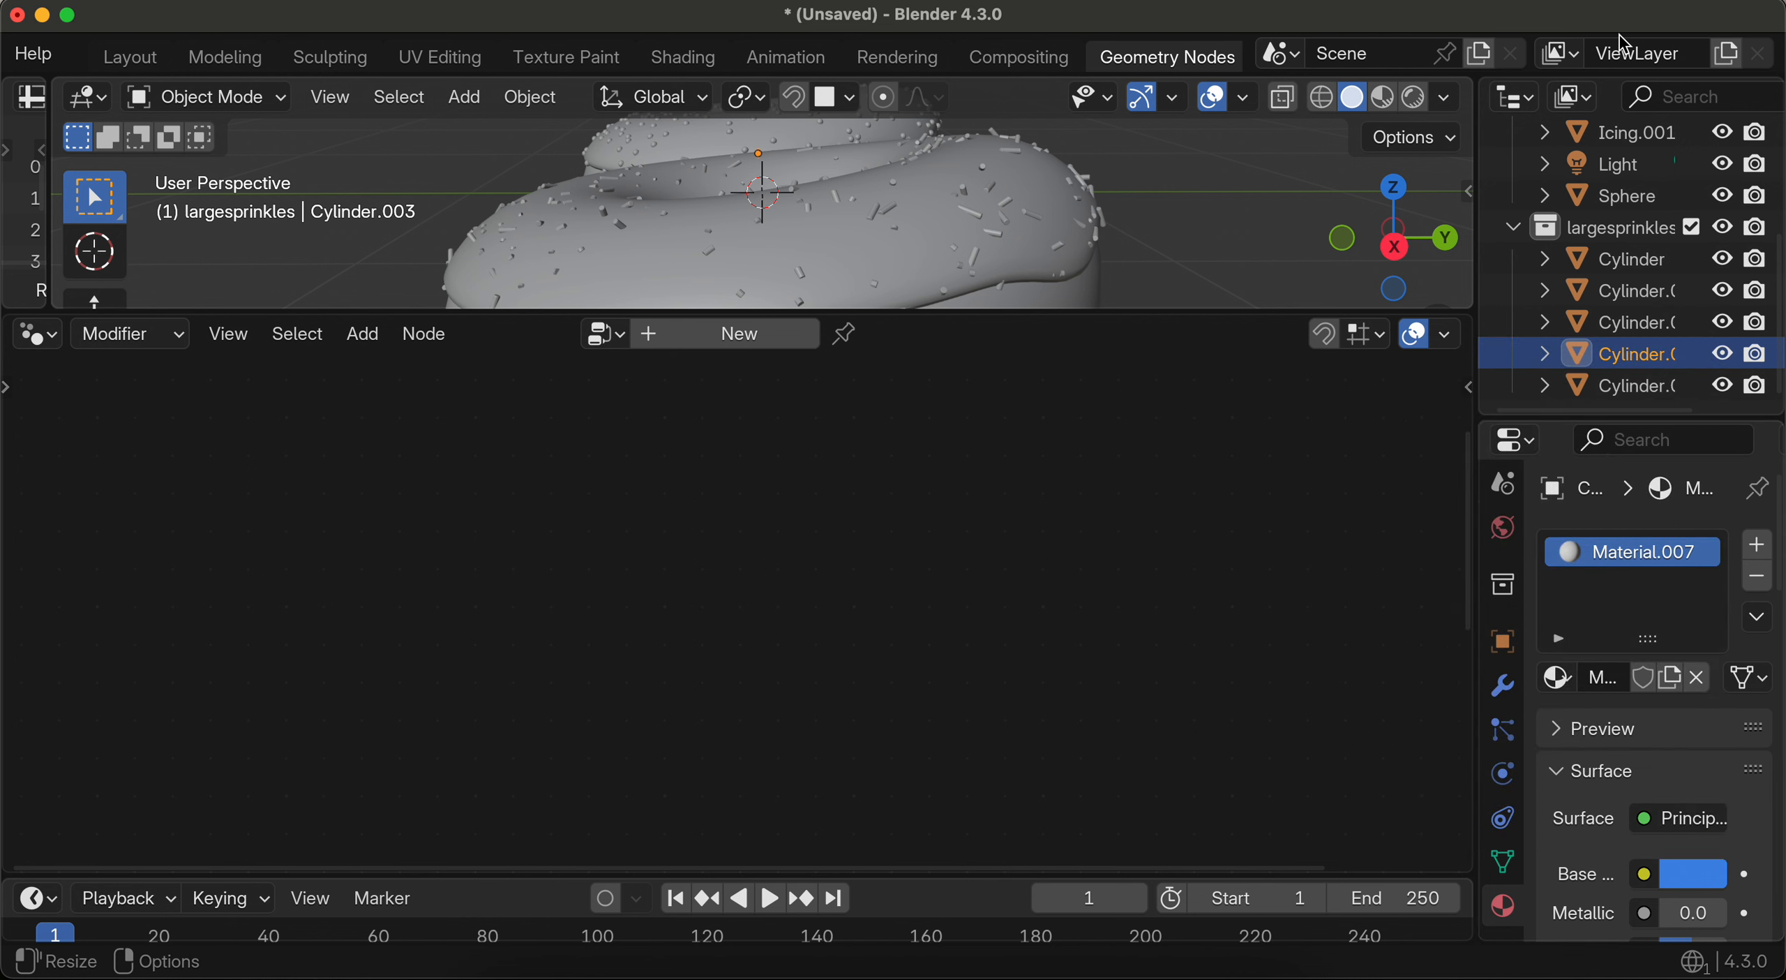
Step: Give Cylinder.004 in the largesprinkles collection a new material with a yellow base color
left_click(1633, 385)
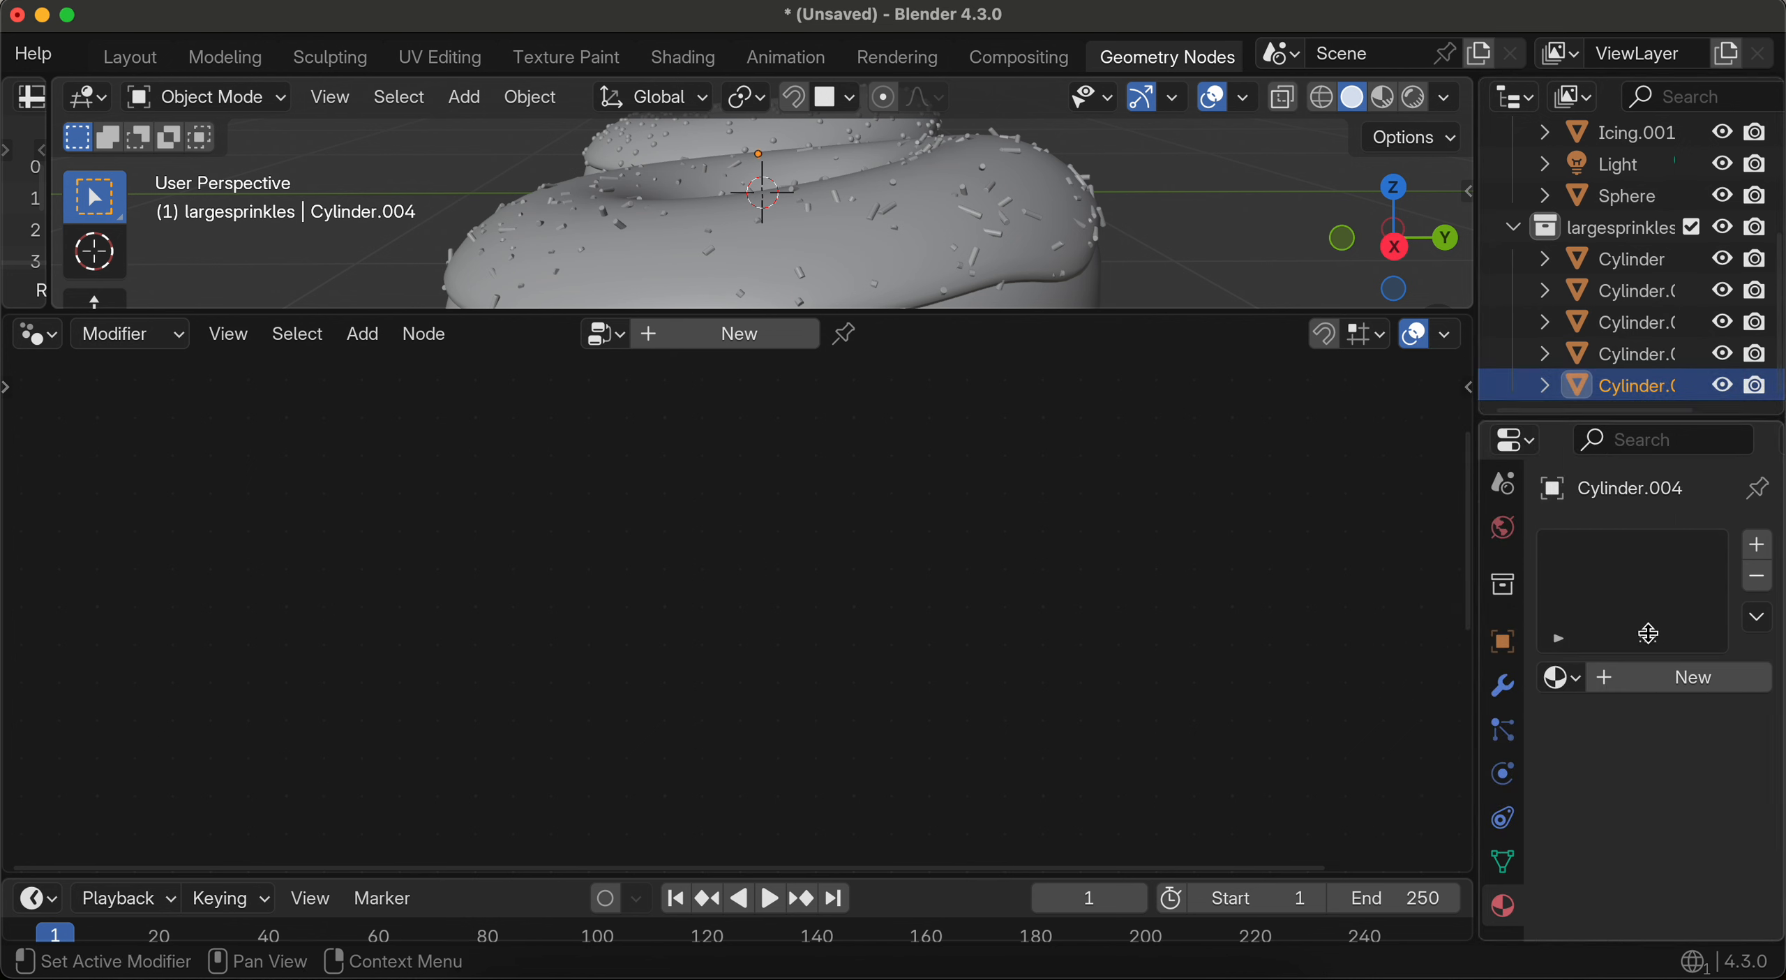
left_click(1636, 676)
left_click(1683, 877)
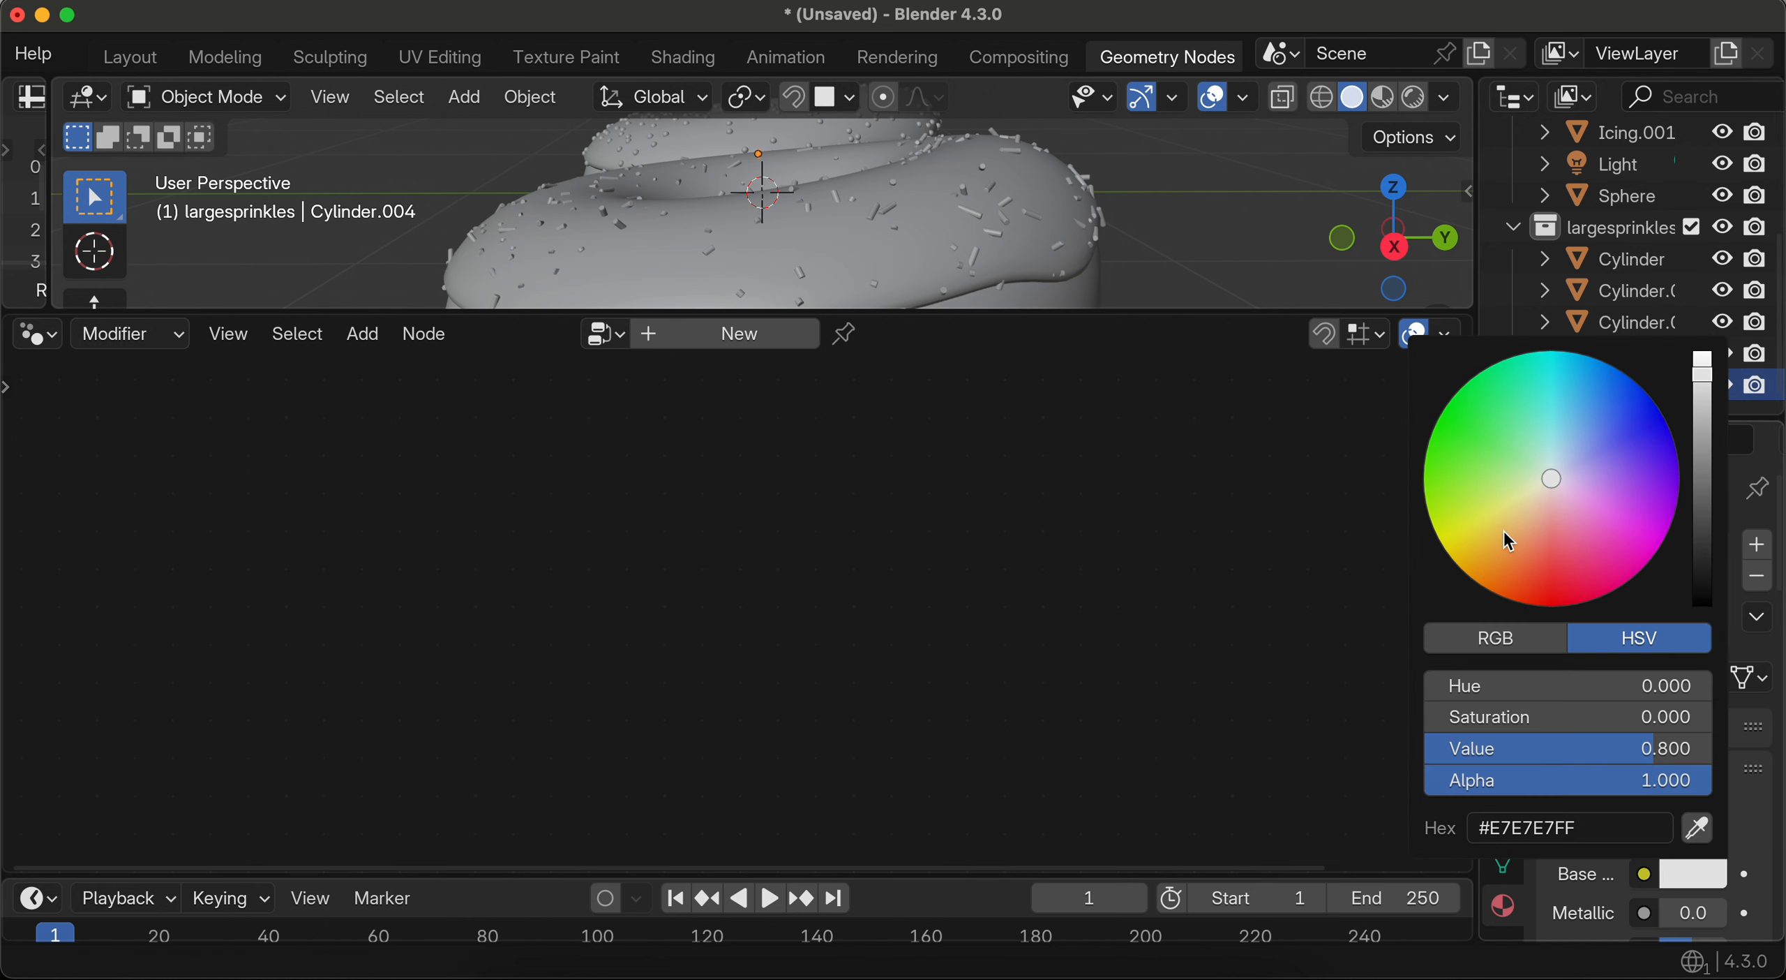
left_click(1478, 537)
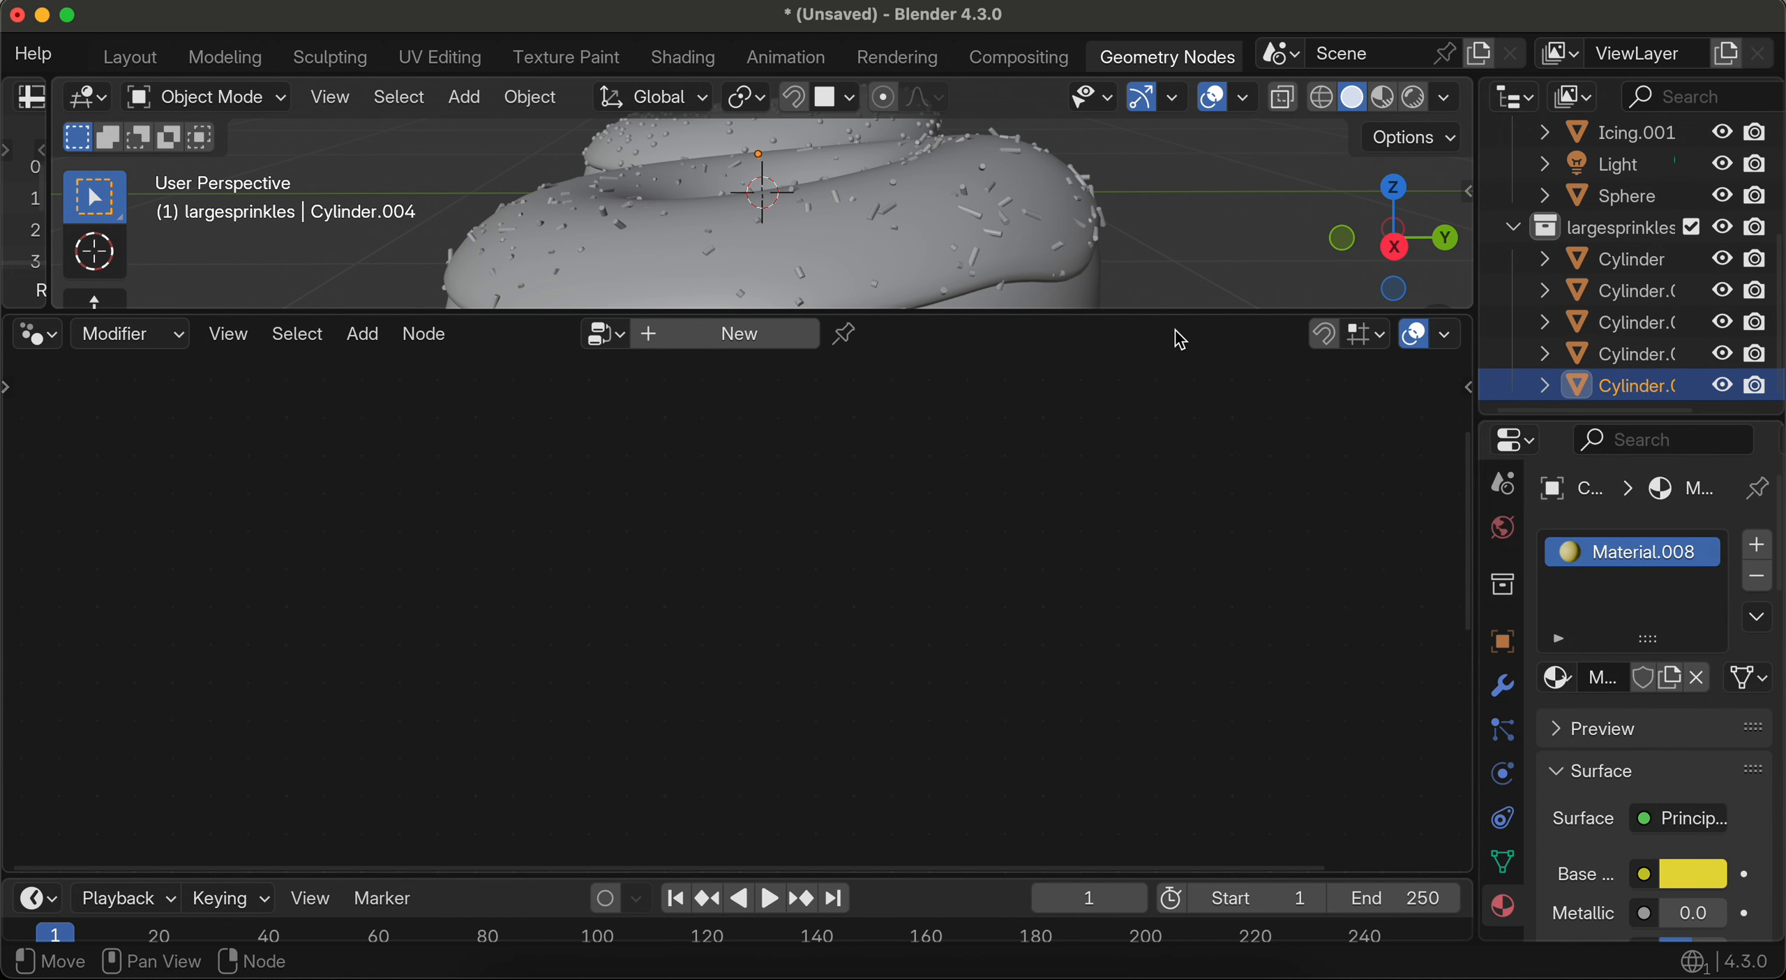
Step: Enlarge the 3D view and switch it to Material Preview shading to check the sprinkle colors on both donuts
left_click_drag(1164, 310, 1180, 698)
left_click(1383, 97)
scroll(928, 505, "left", 5)
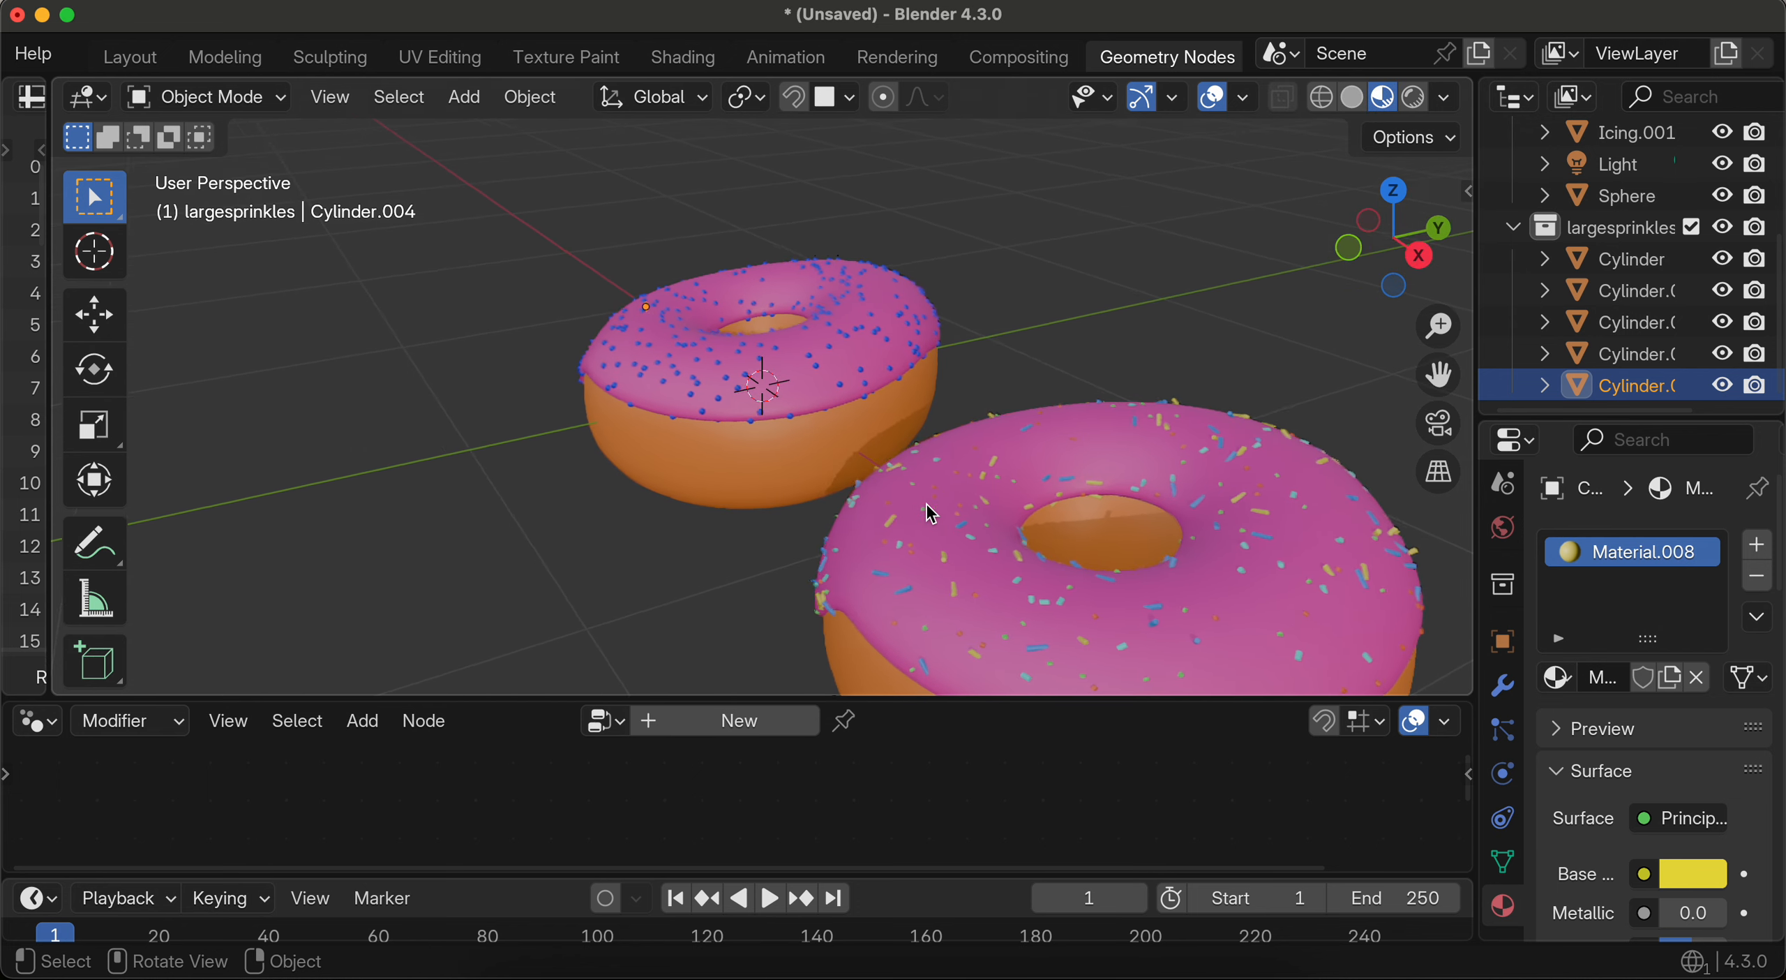
scroll(928, 506, "down", 3)
scroll(933, 513, "left", 5)
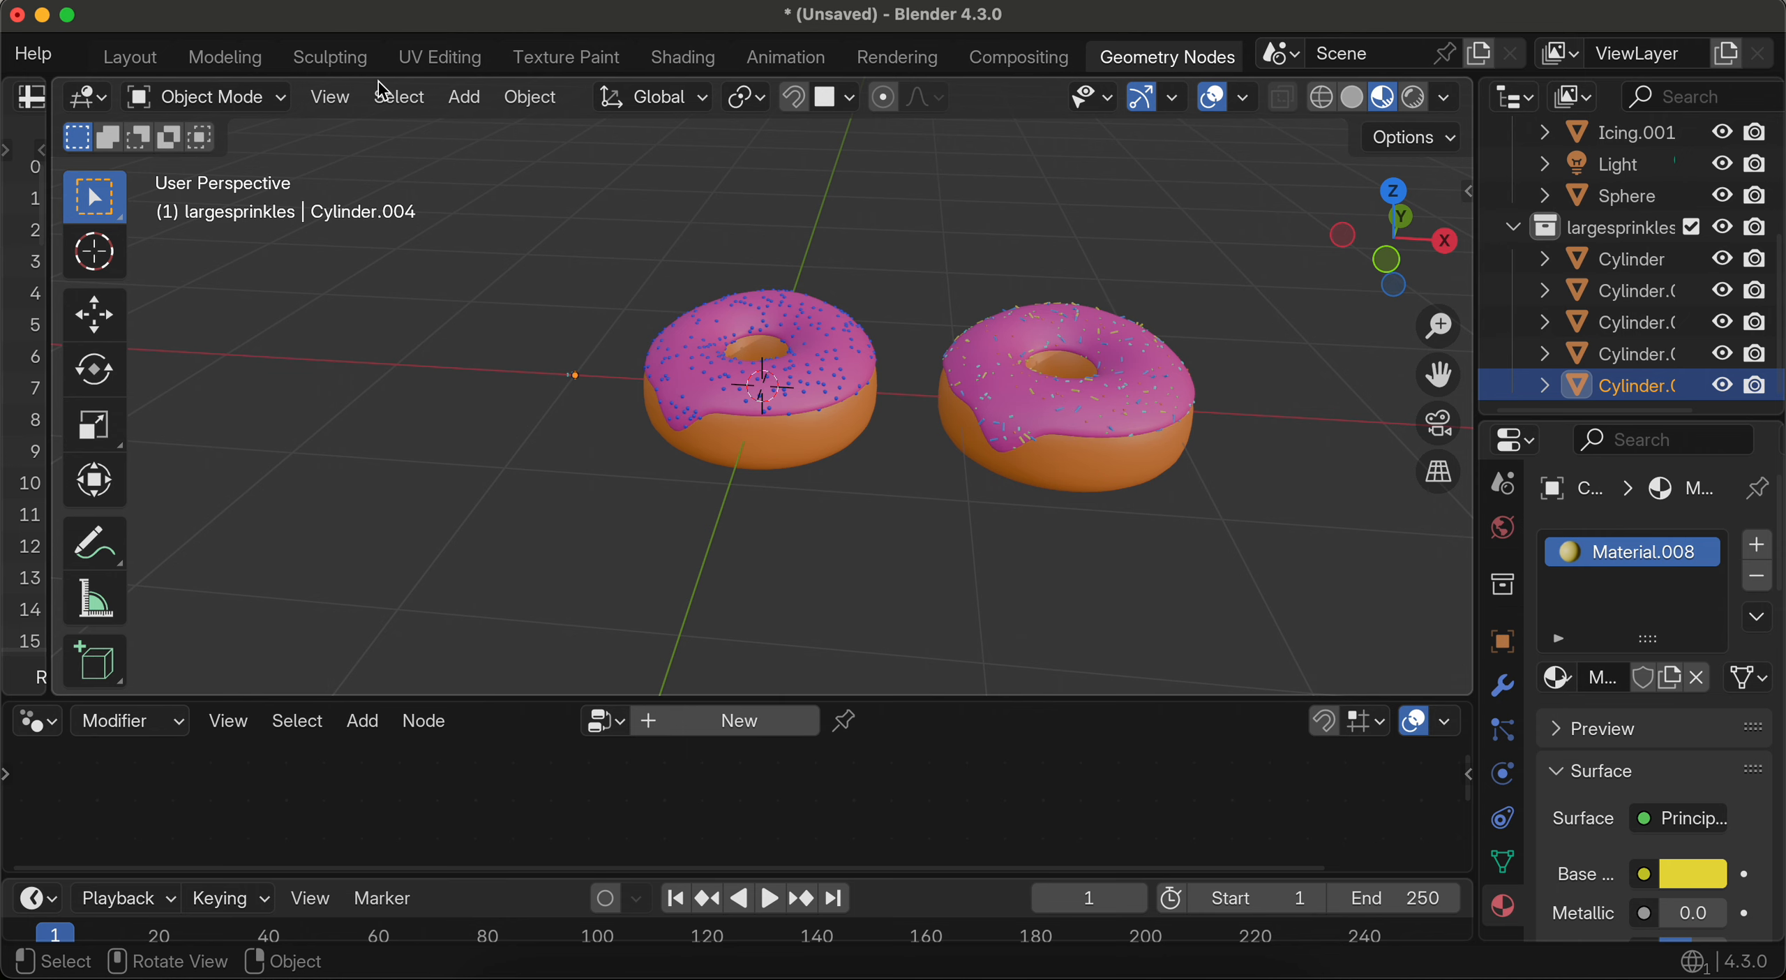
Step: Switch to the Layout workspace and inspect both decorated donuts from above
left_click(125, 67)
scroll(251, 302, "up", 10)
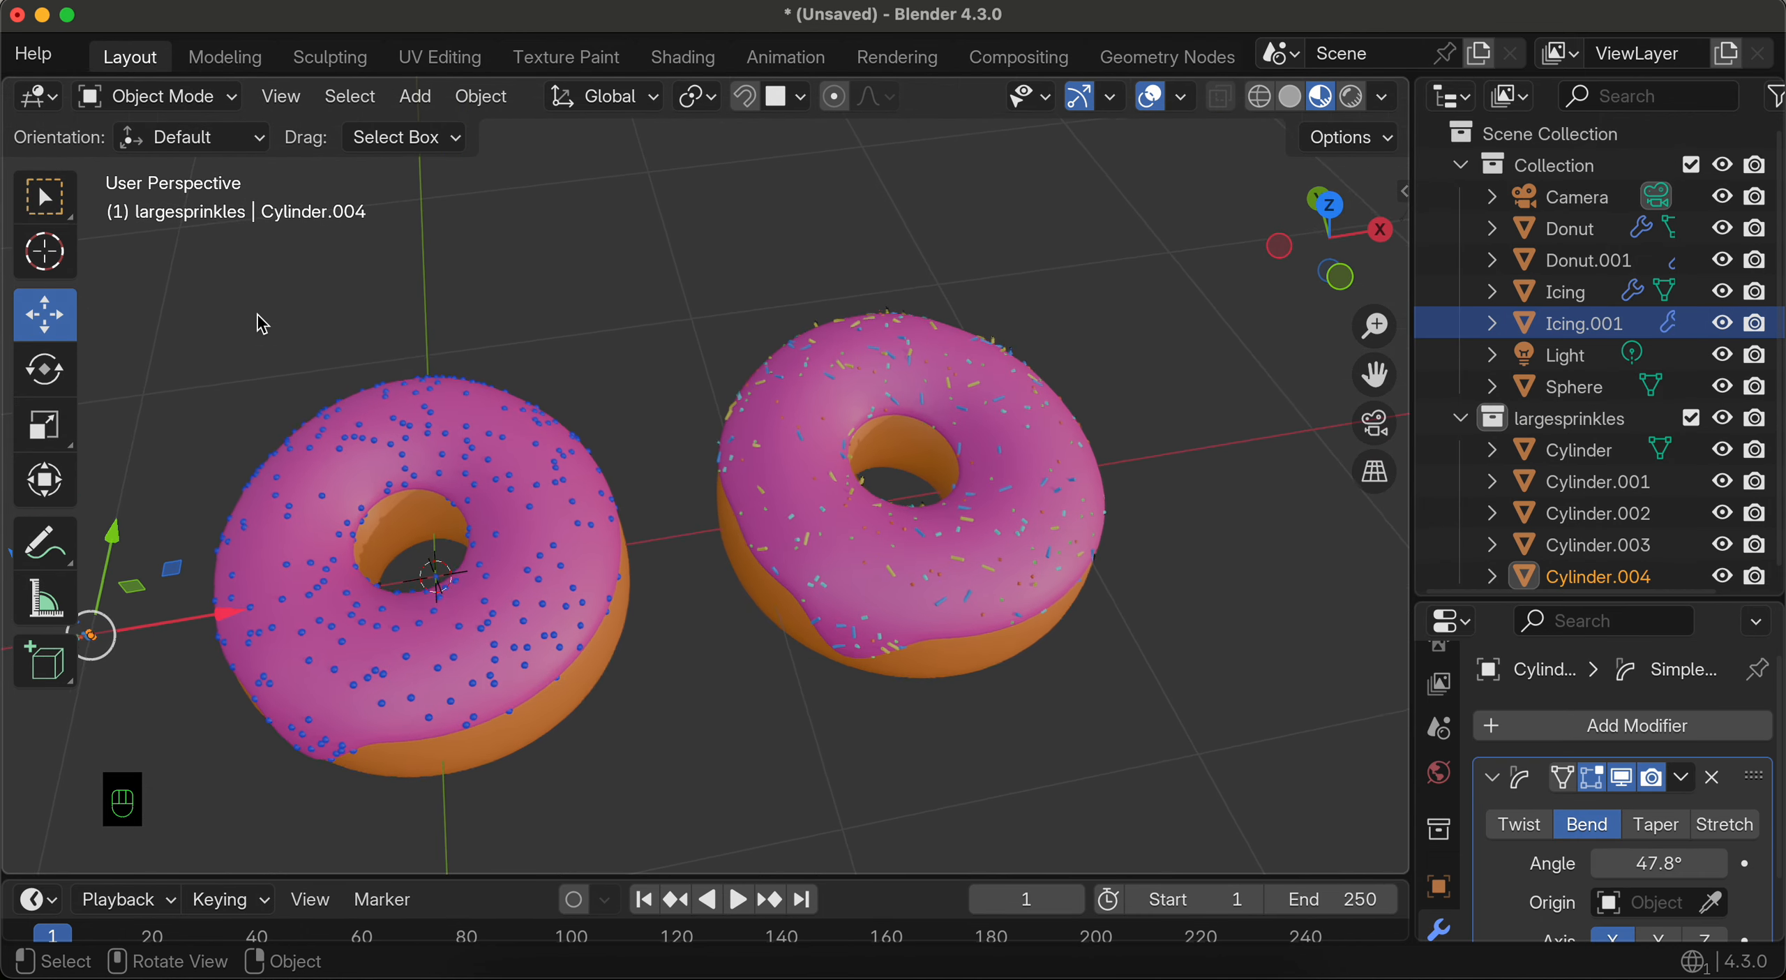
scroll(261, 323, "up", 3)
scroll(426, 404, "right", 2)
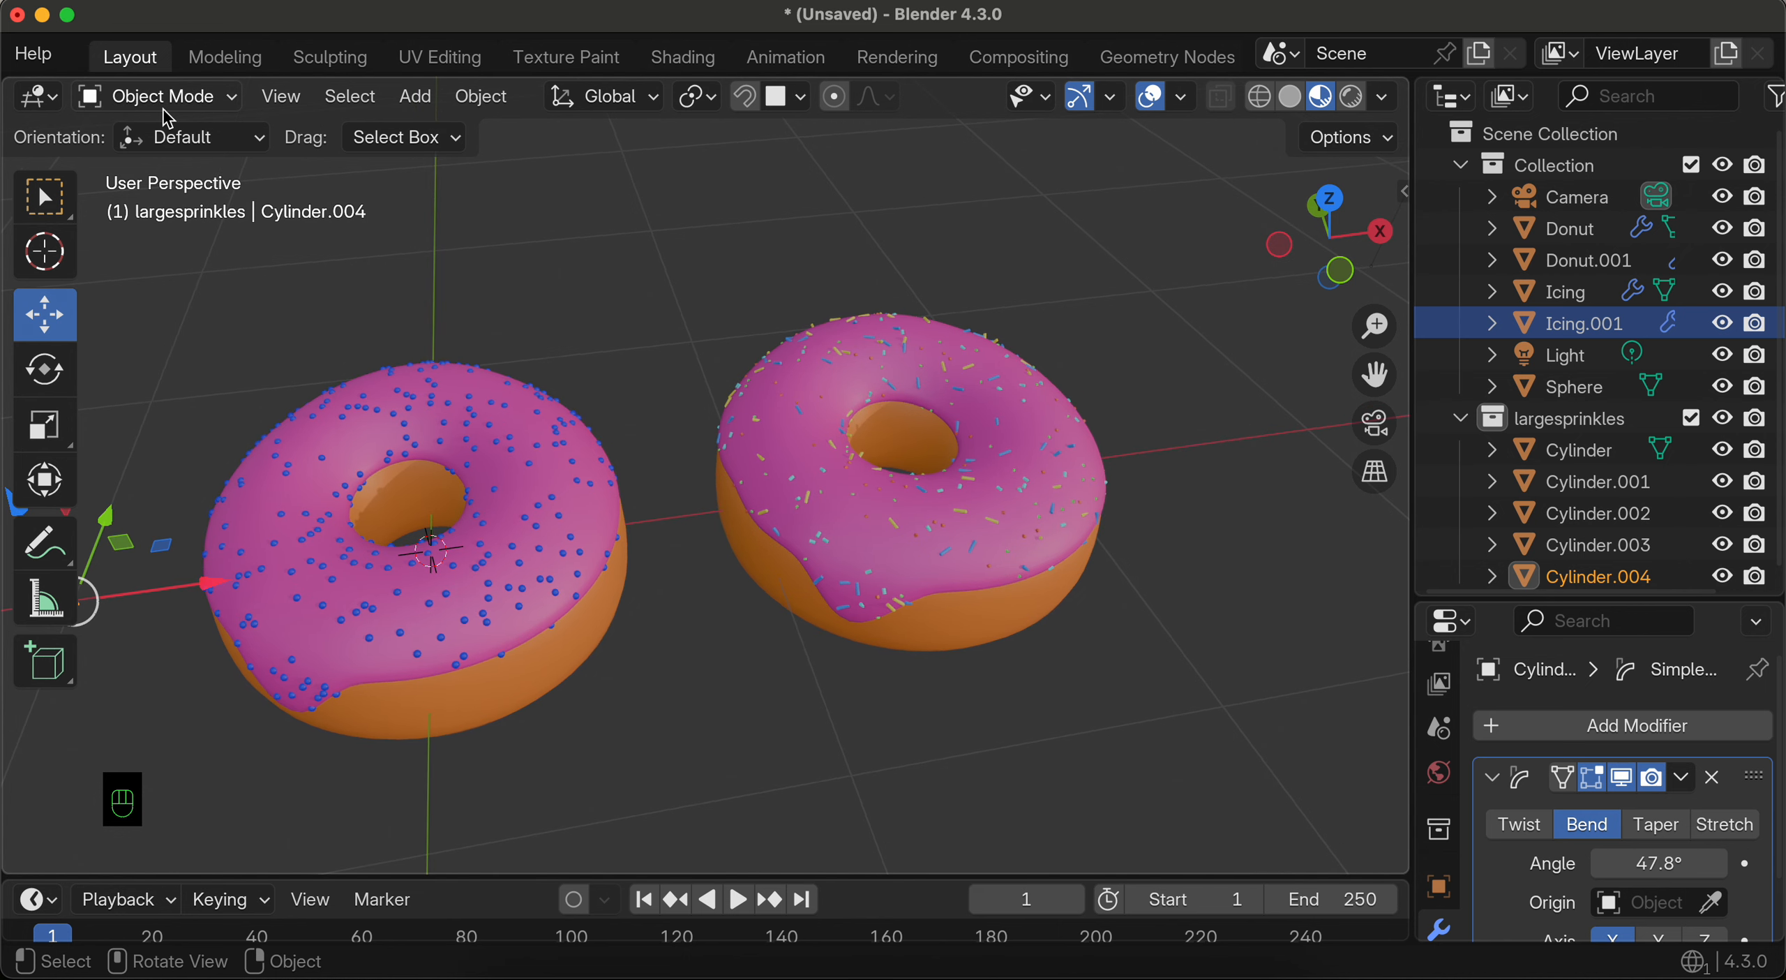
scroll(209, 59, "up", 5)
Step: Export the scene as glTF Binary untitled.glb to the Desktop with Apply Modifiers enabled for the meshes
left_click(70, 54)
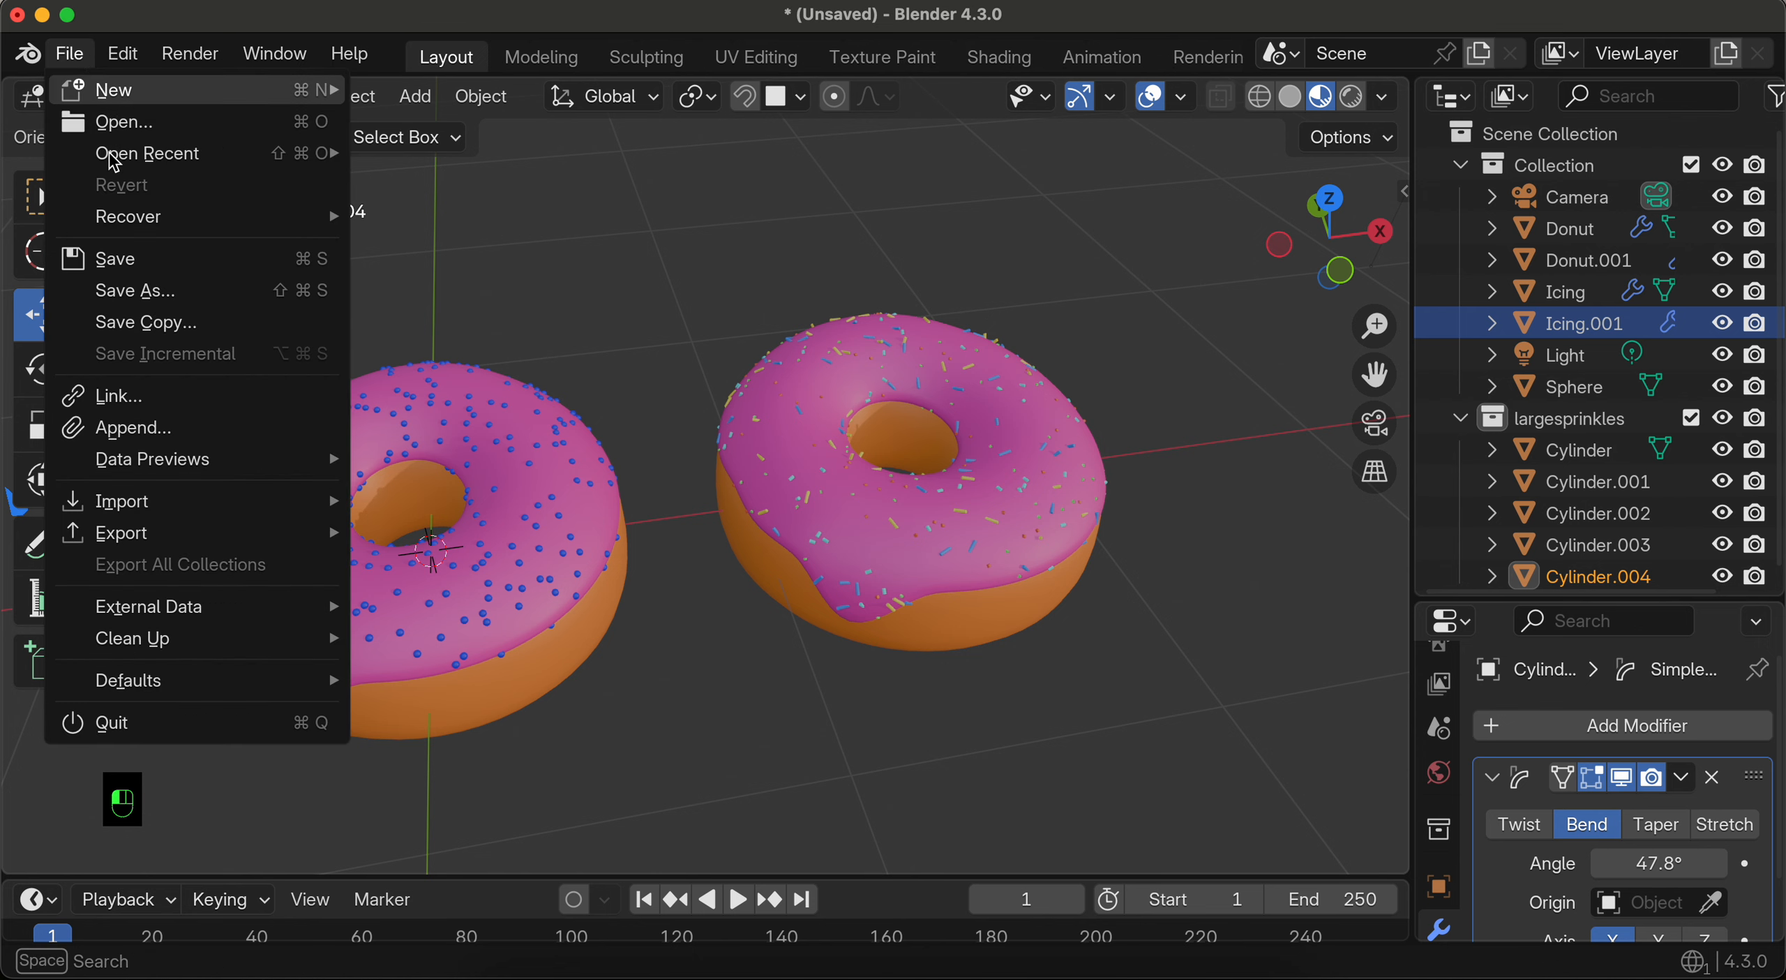
mouse_move(178, 537)
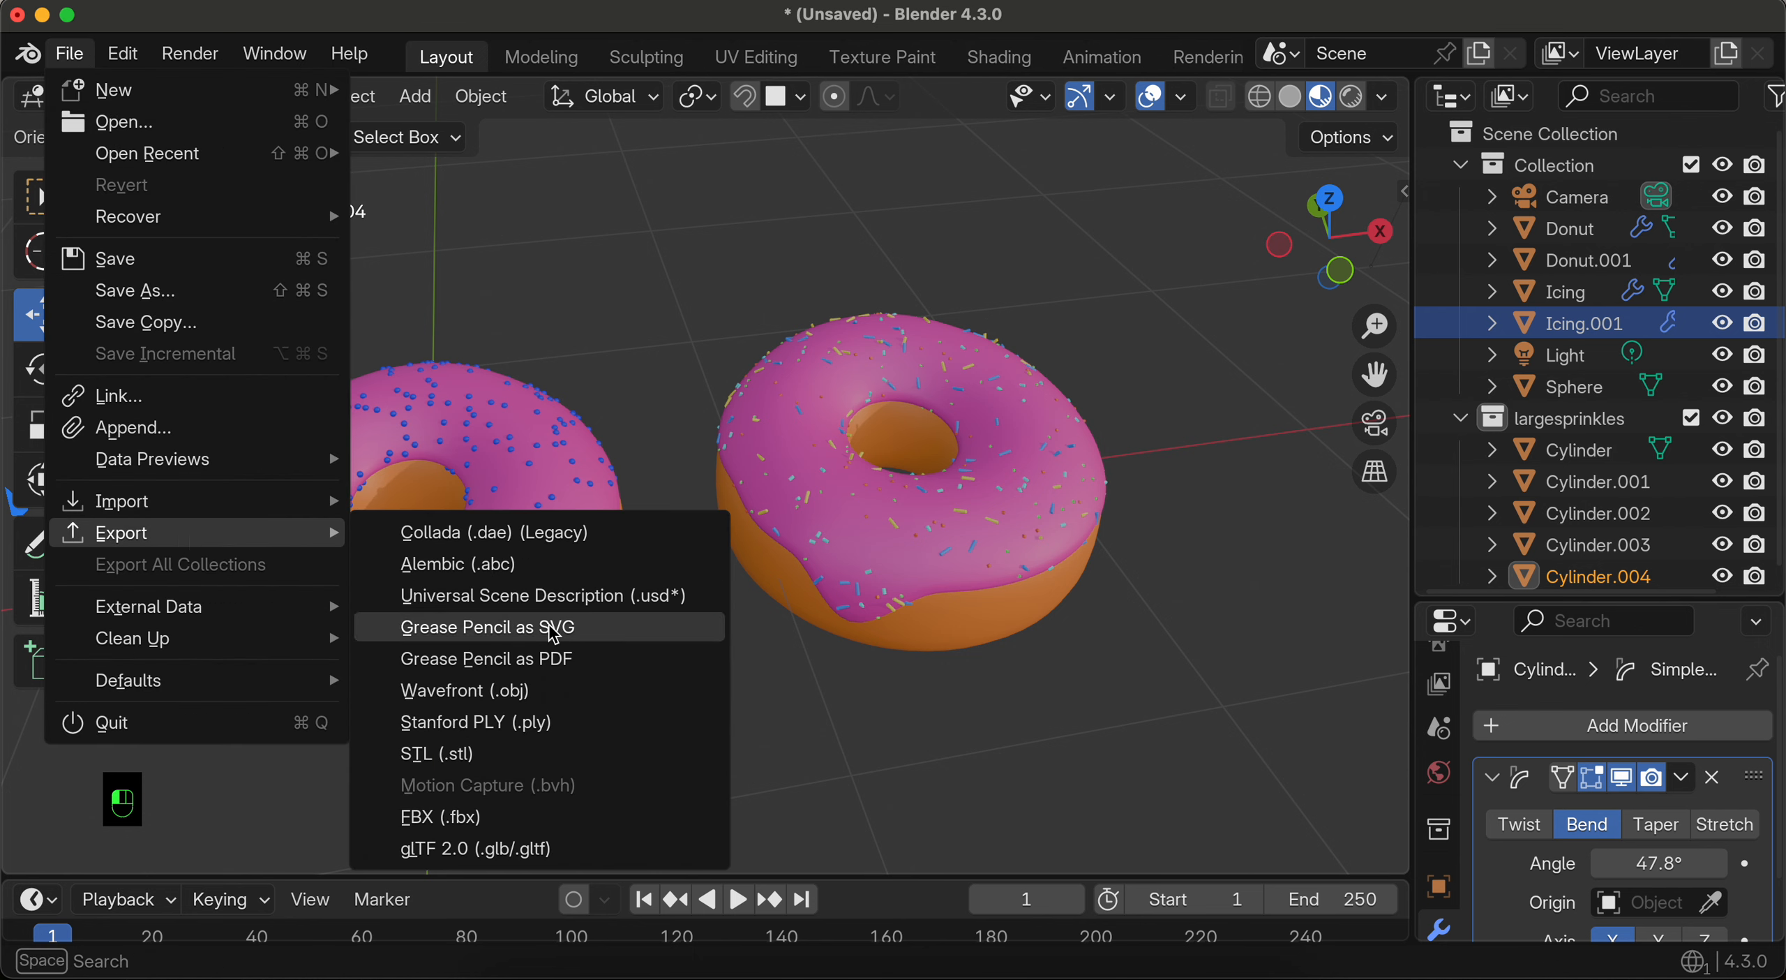
left_click(478, 849)
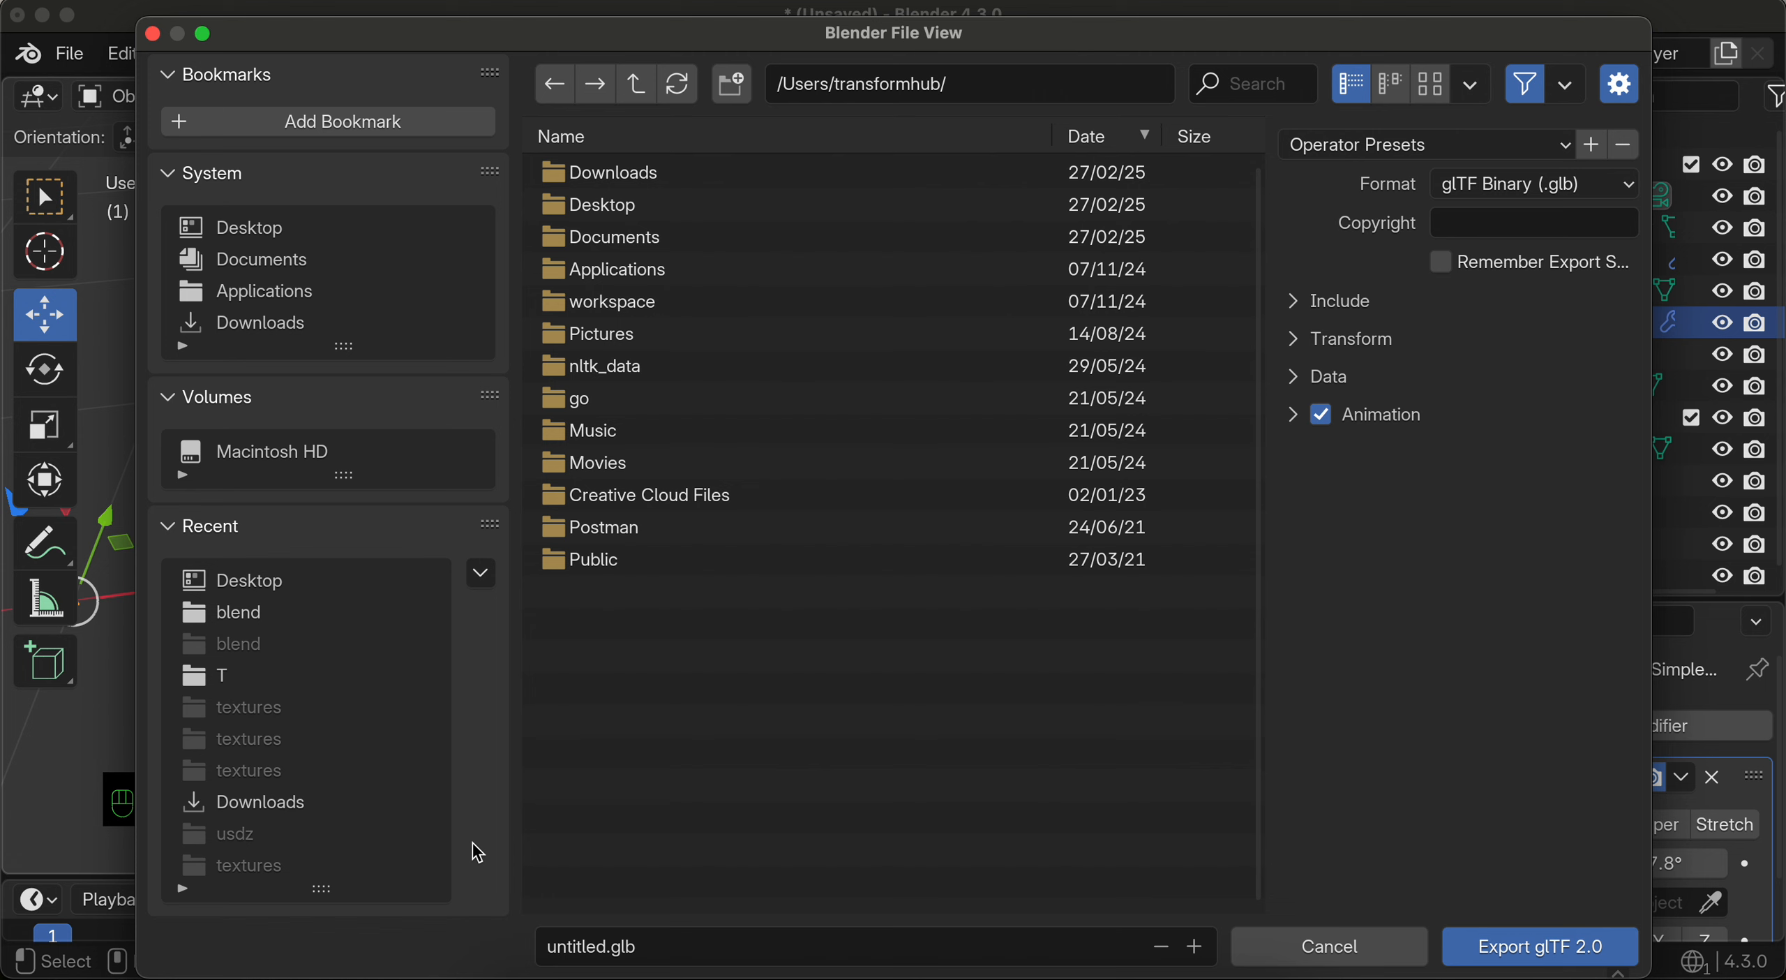
left_click(269, 237)
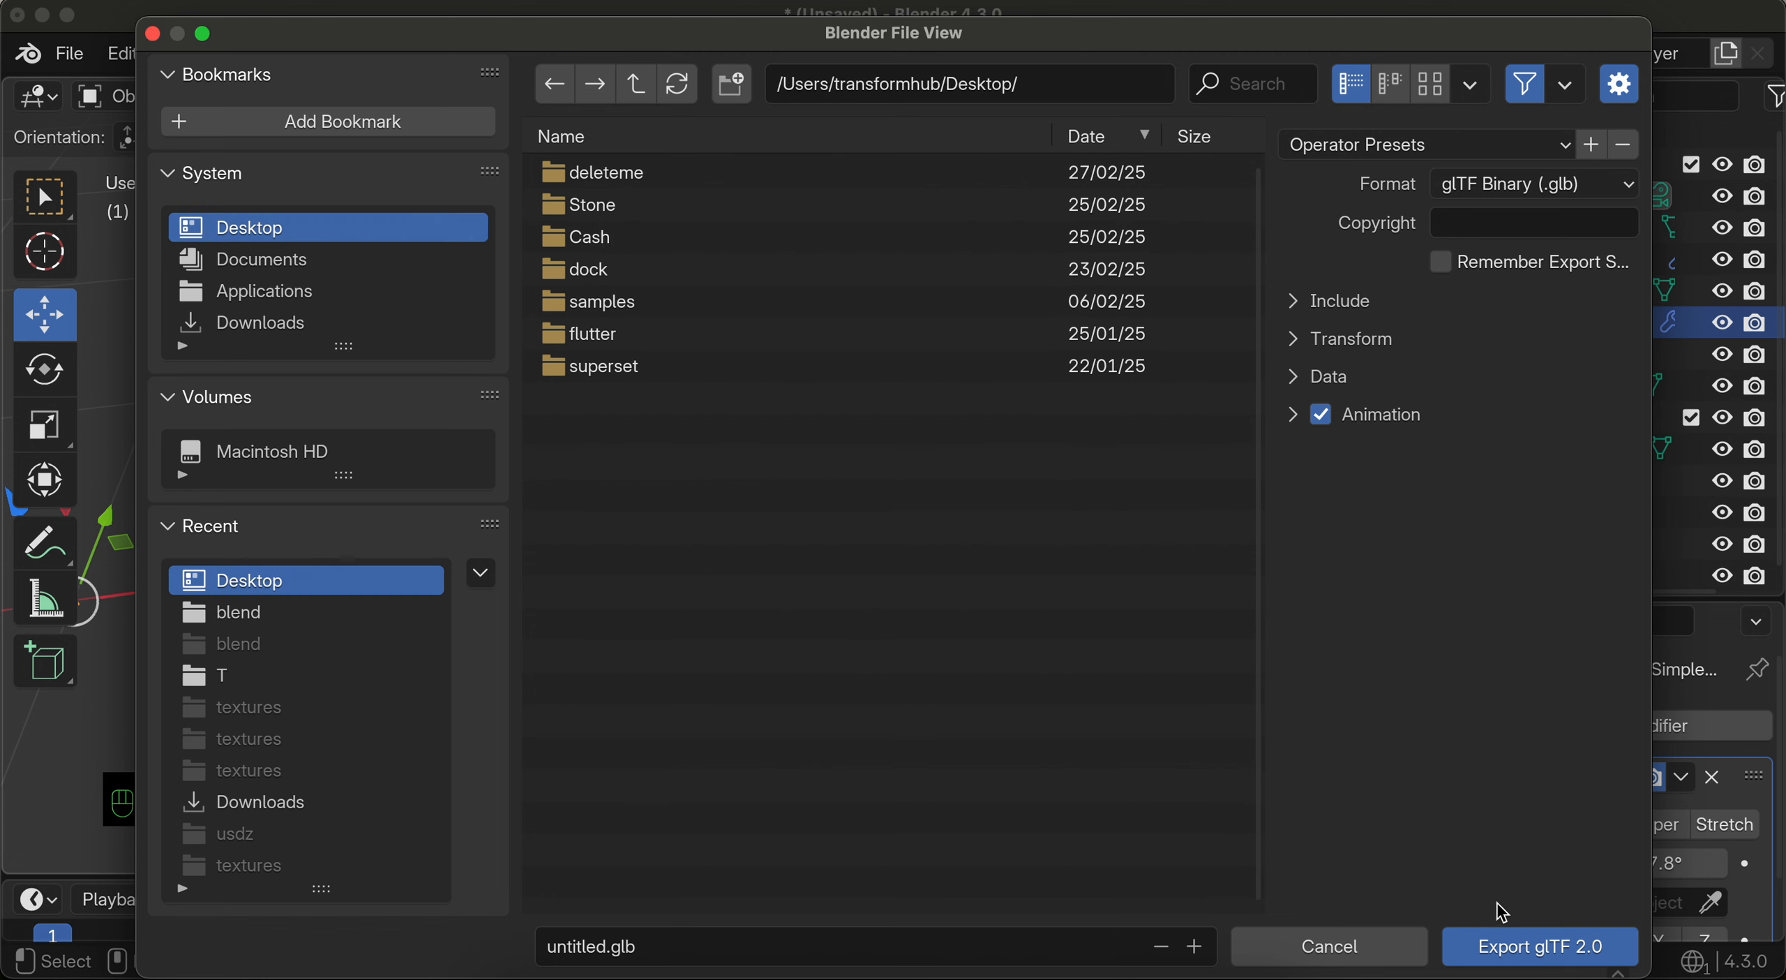
left_click(1316, 381)
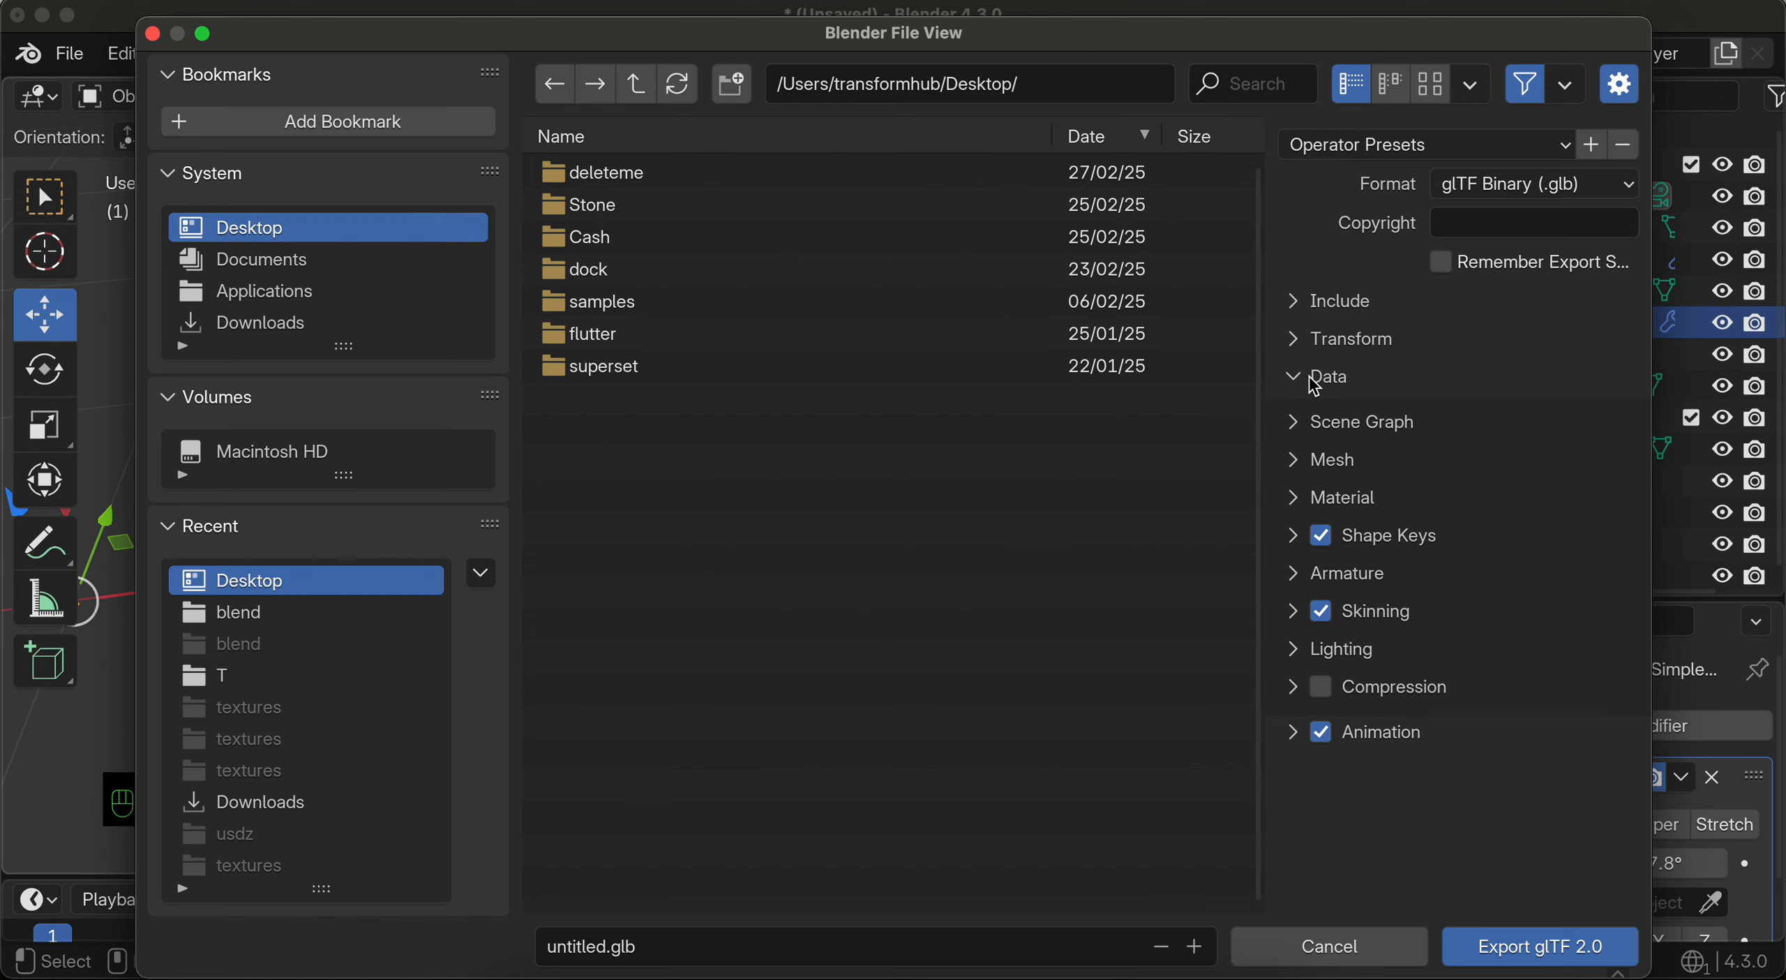
left_click(1323, 462)
left_click(1444, 509)
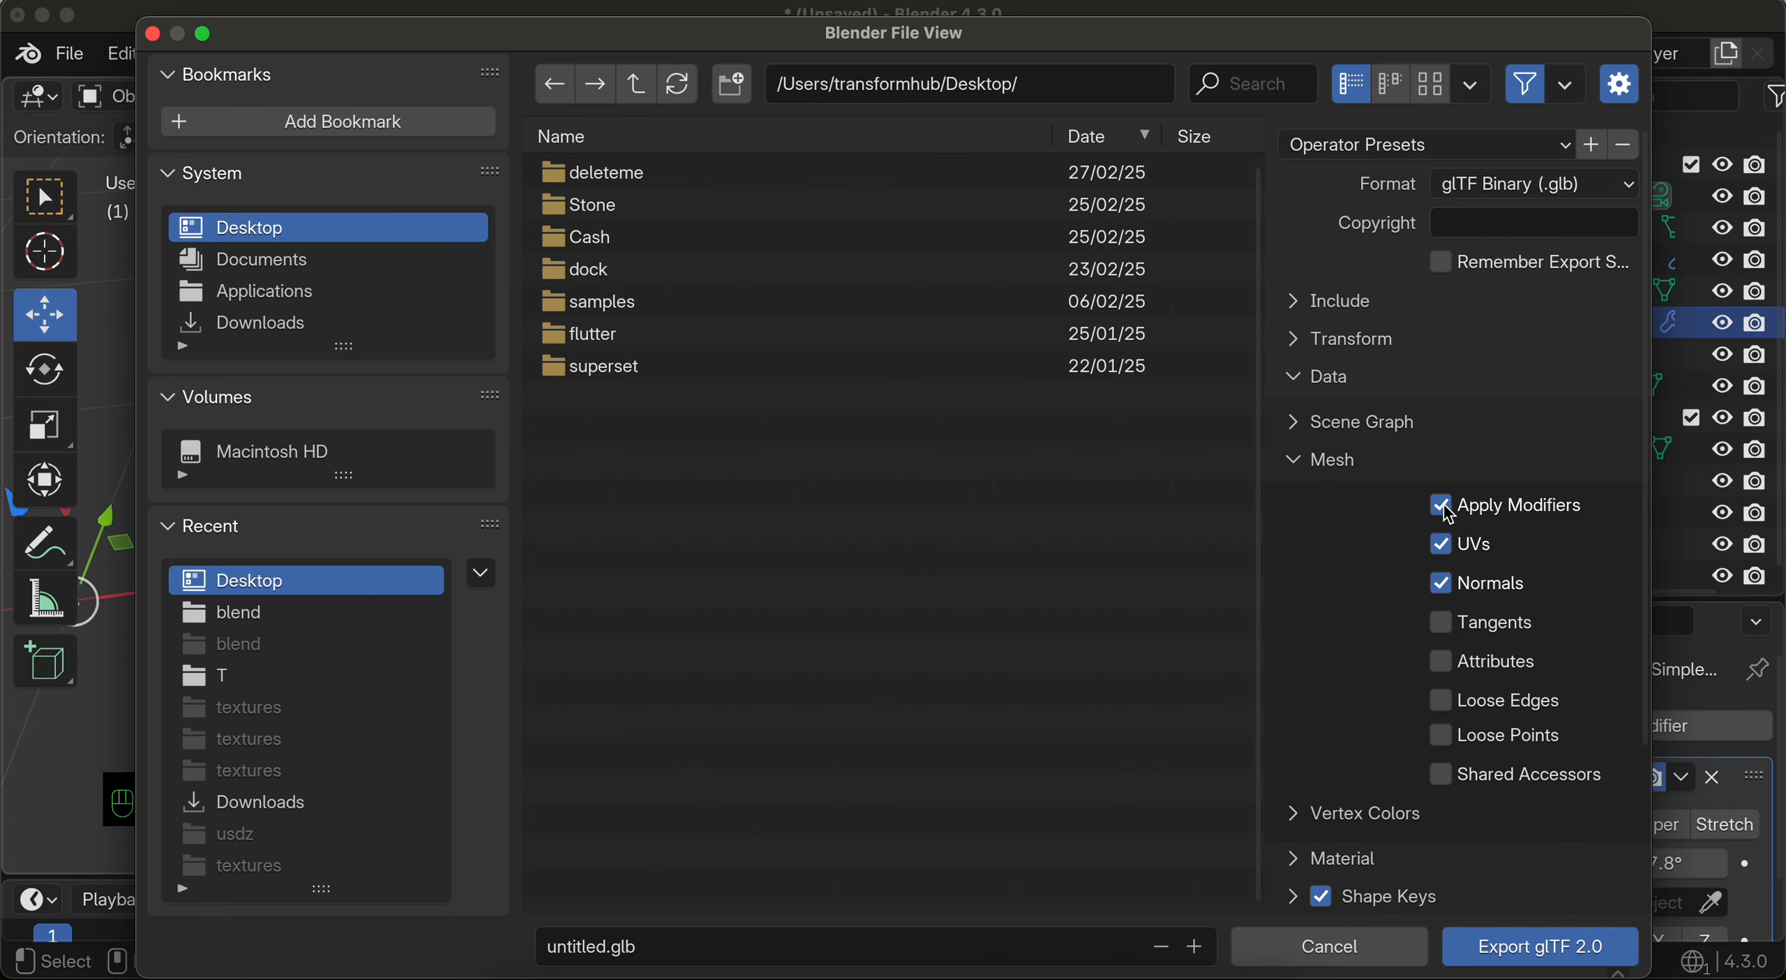
left_click(1539, 946)
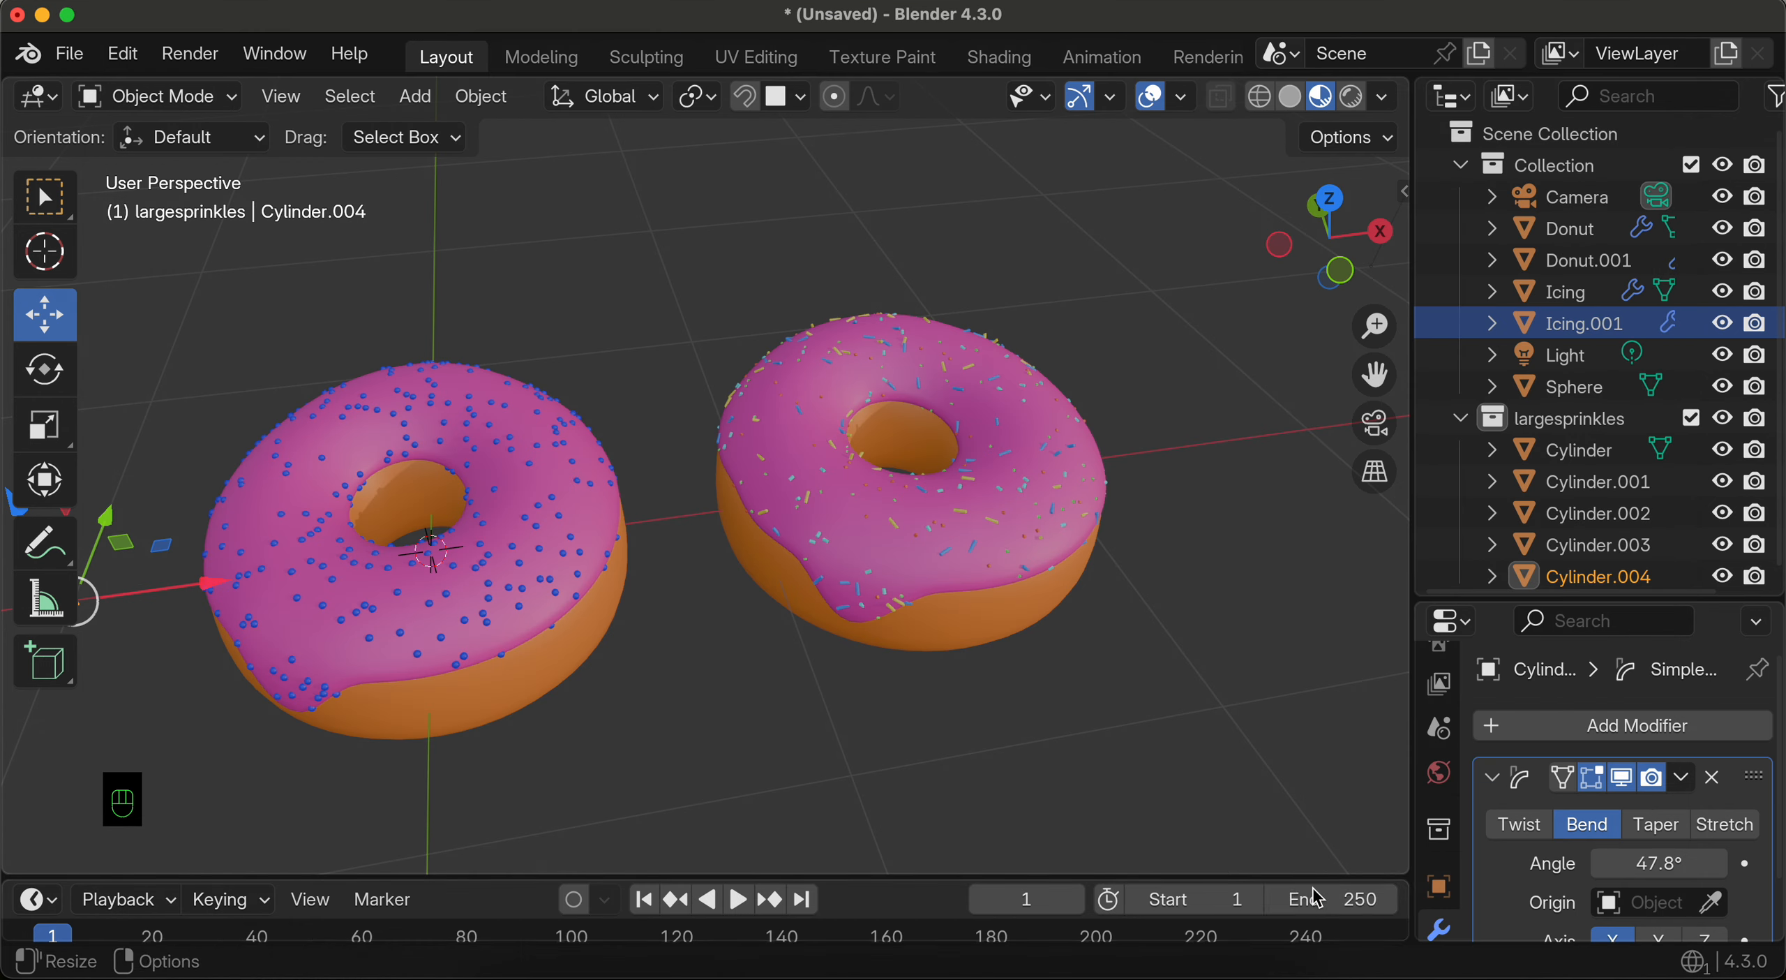
Step: Switch to the glTF Viewer page in Firefox, load the exported GLB file from the Desktop, and inspect the donuts
left_click(892, 971)
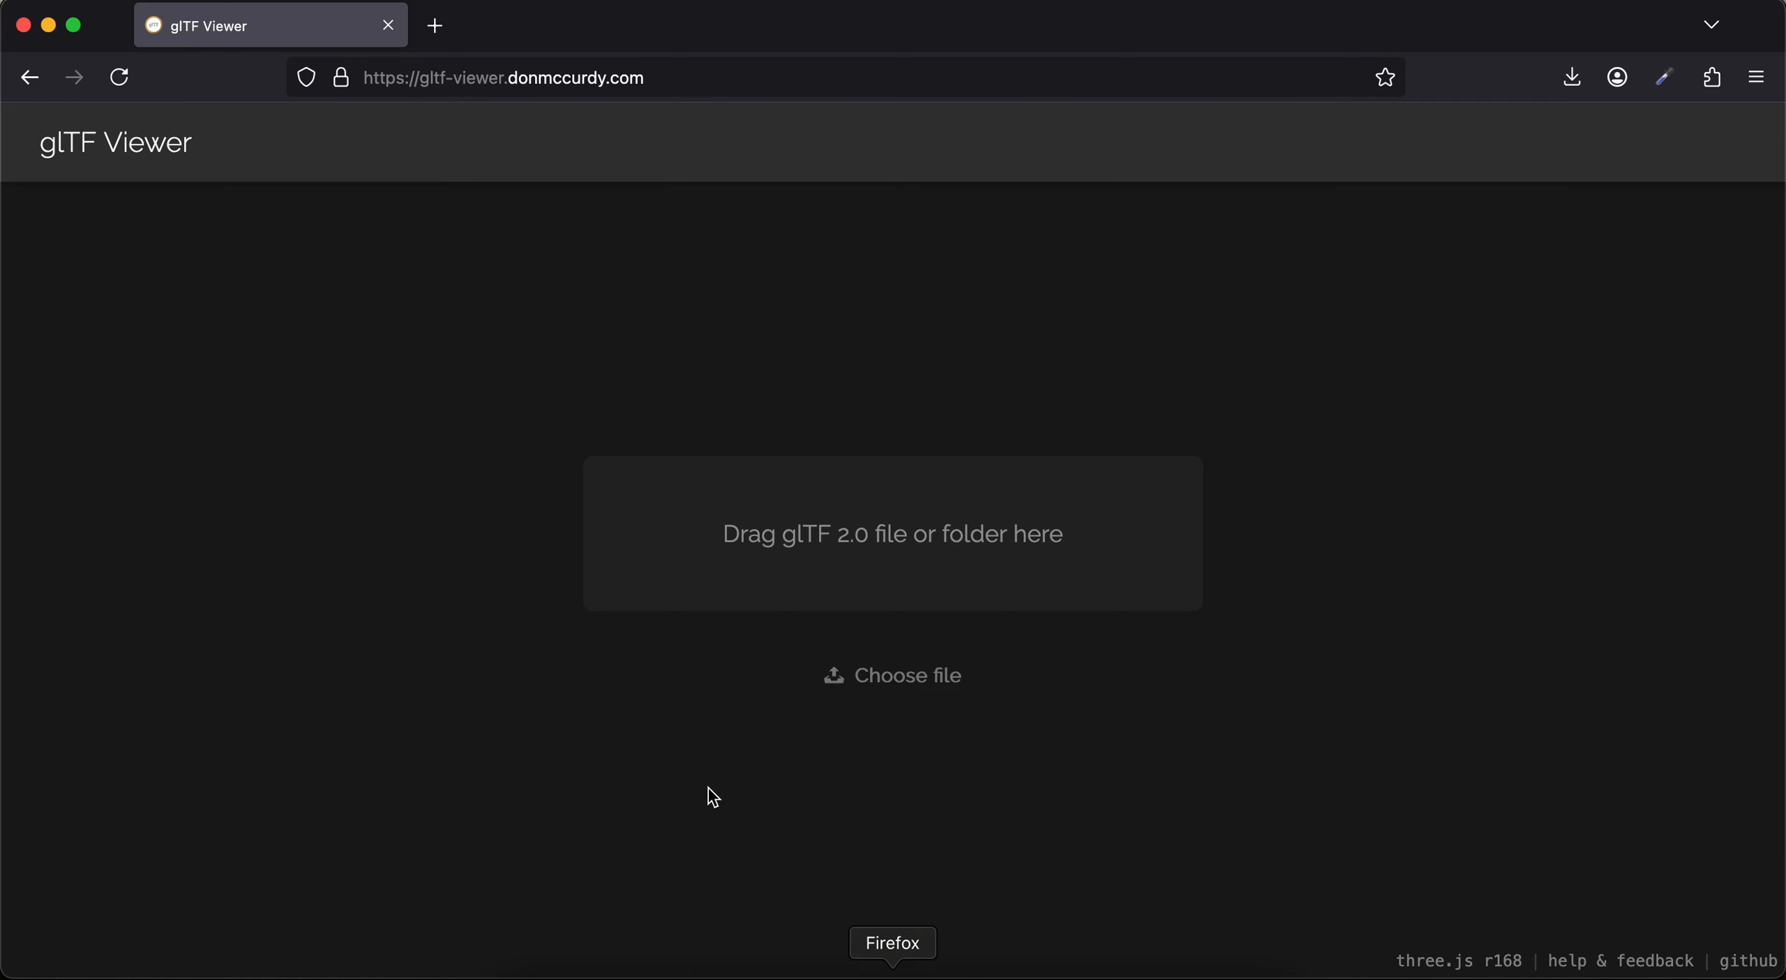
left_click(502, 971)
left_click(423, 218)
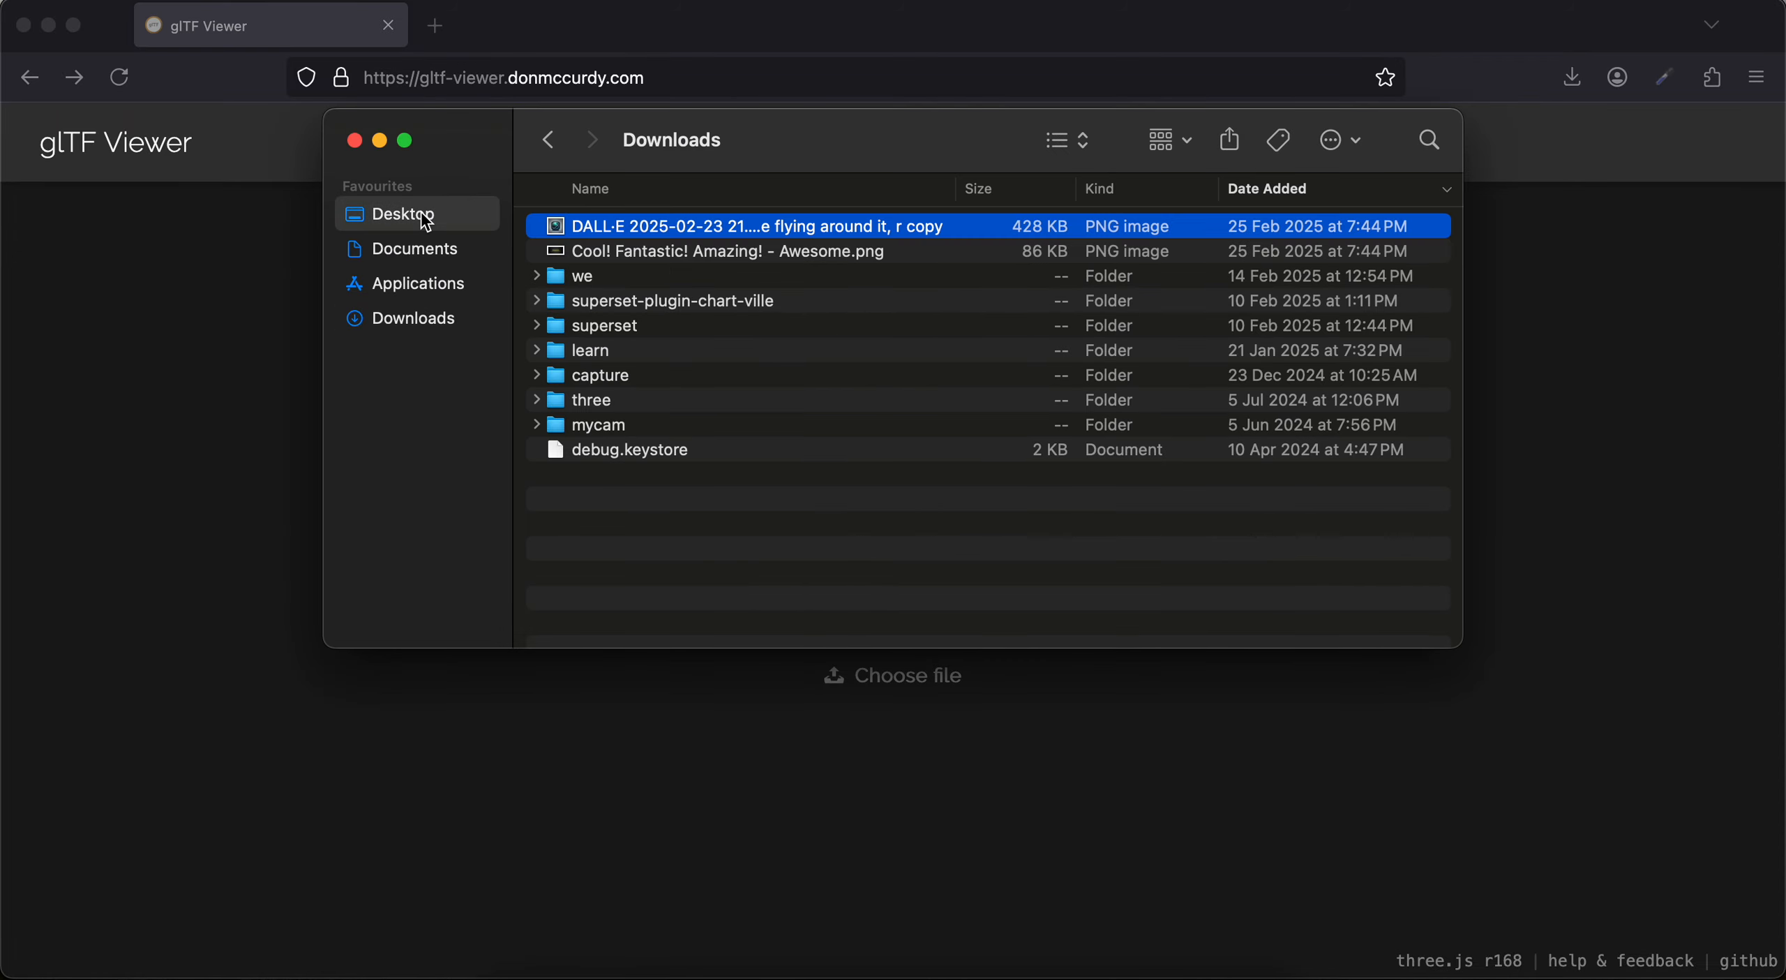
left_click(669, 413)
left_click_drag(659, 413, 851, 691)
left_click(536, 798)
left_click_drag(889, 752, 935, 748)
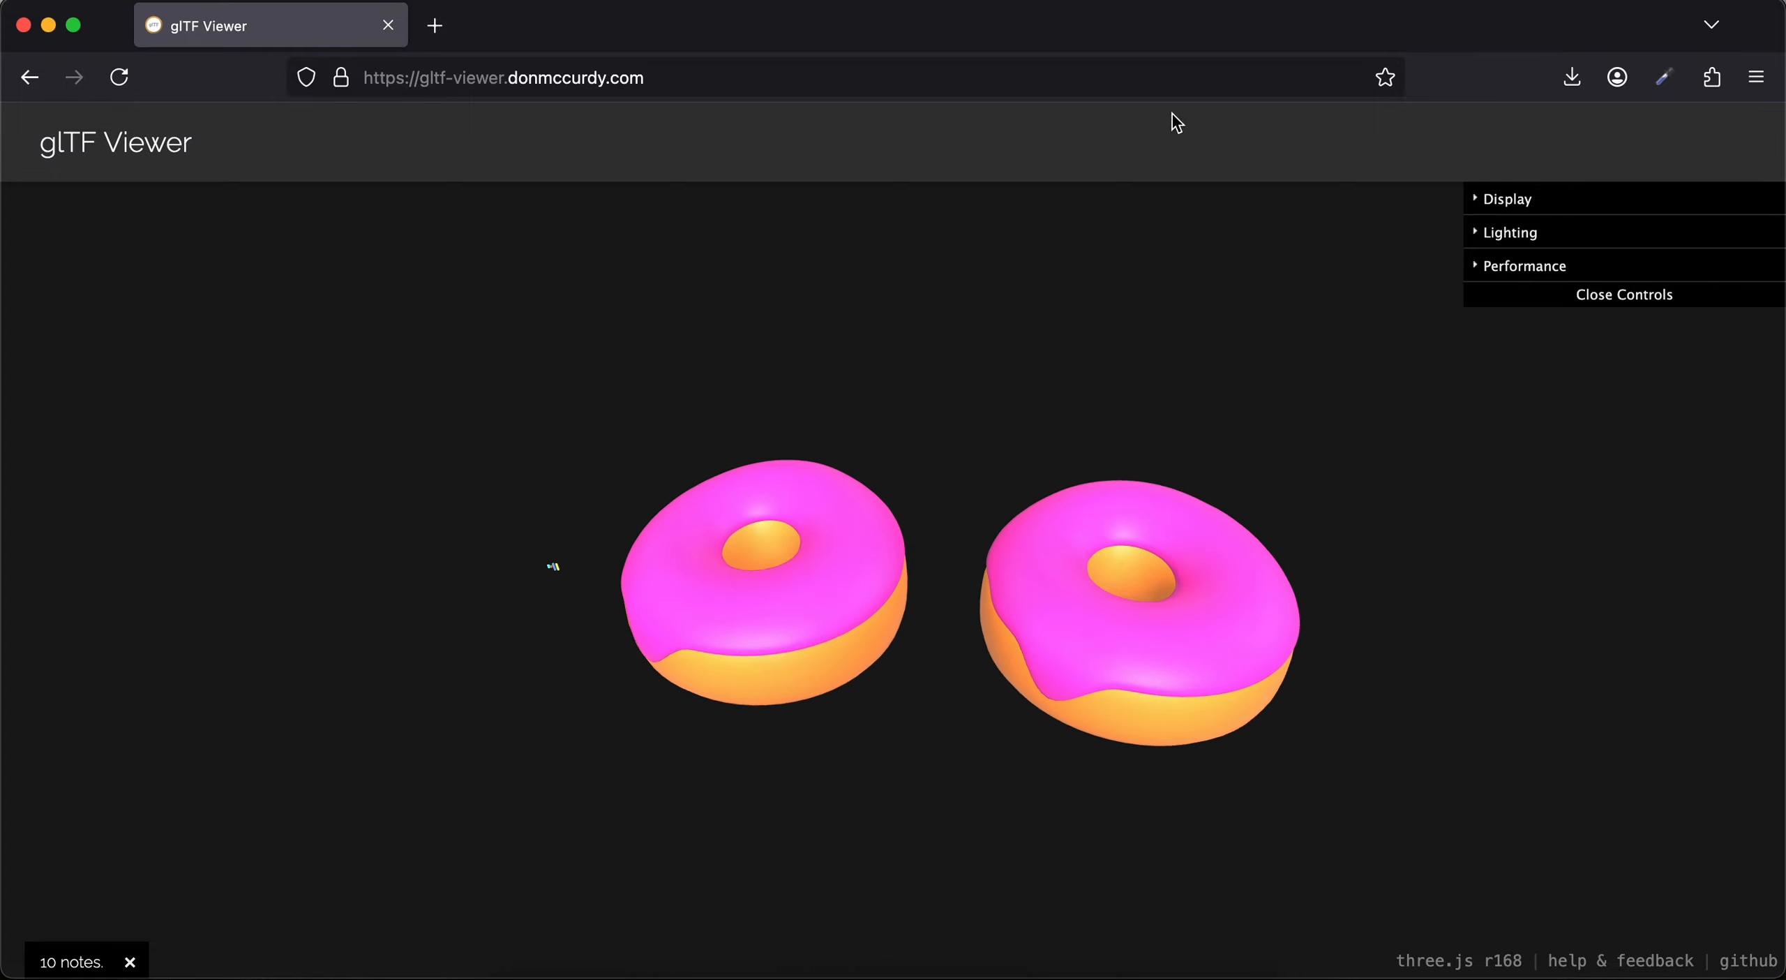